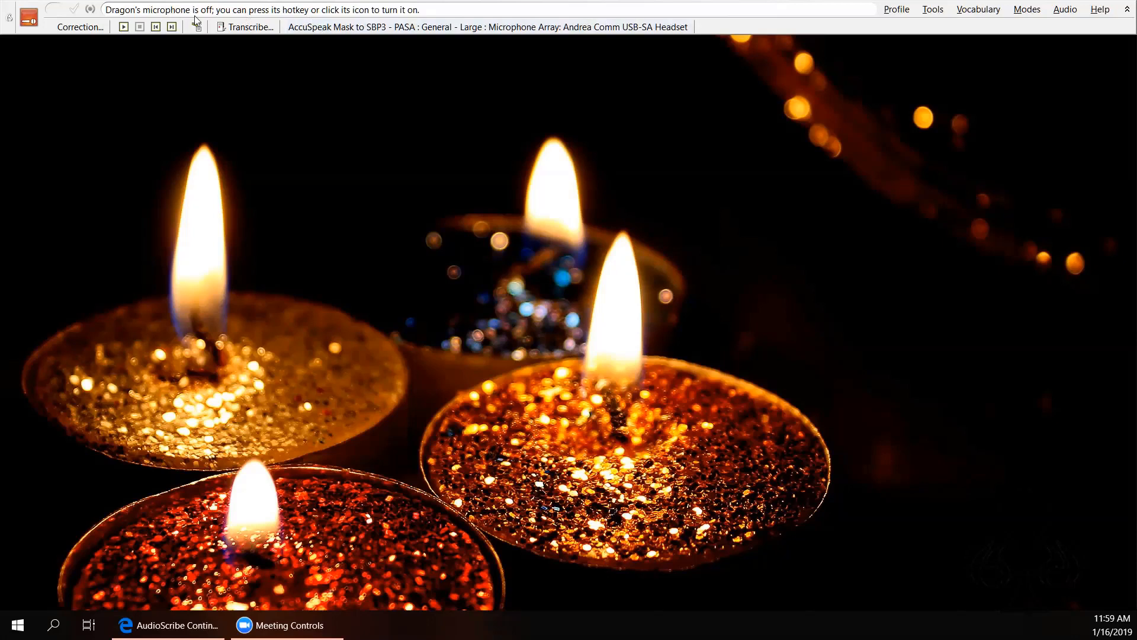
Step: Open the user profile manager and start an export of the AccuSpeak Mask to SBP3 - PASA profile
{"action": "left_click", "coordinate": [895, 11]}
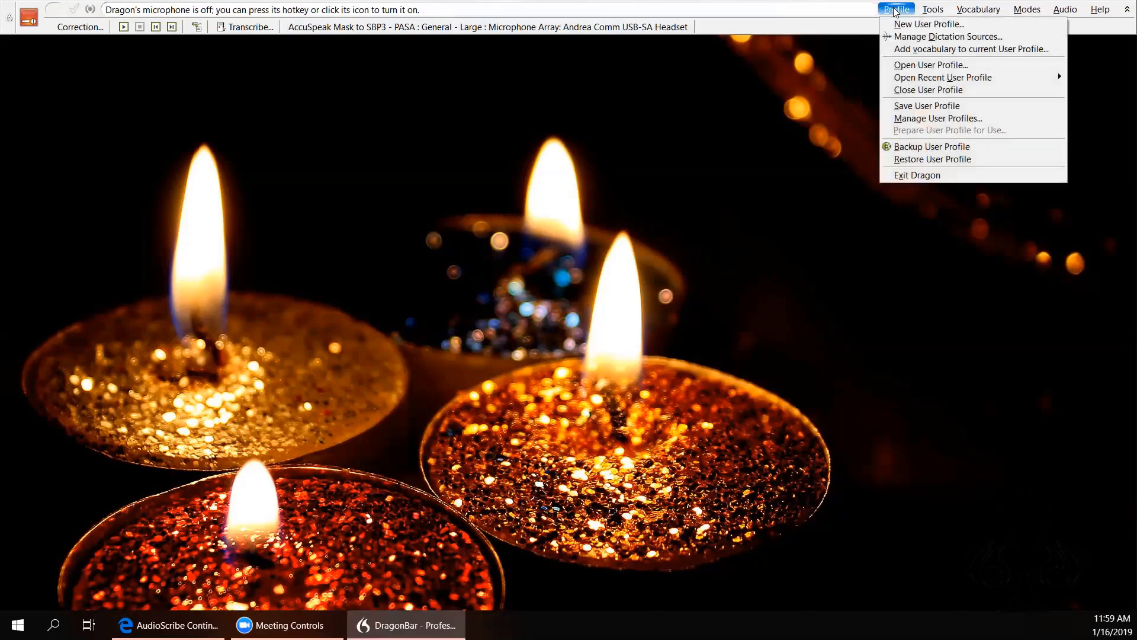
{"action": "left_click", "coordinate": [902, 118]}
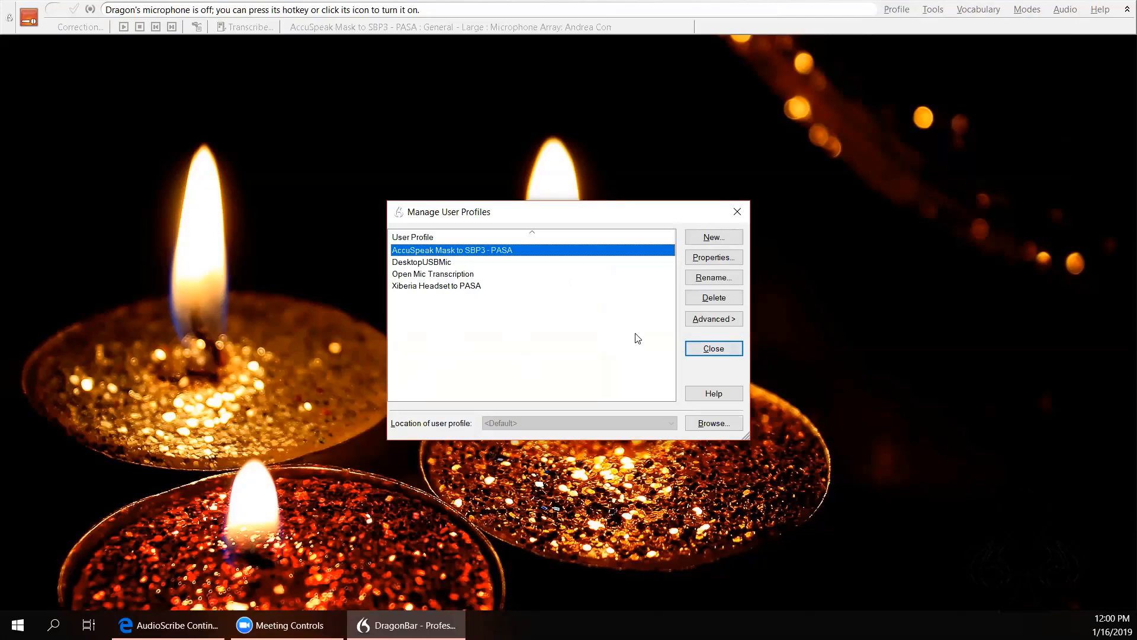
{"action": "key", "text": "alt+a"}
{"action": "left_click", "coordinate": [481, 253]}
{"action": "key", "text": "alt+a"}
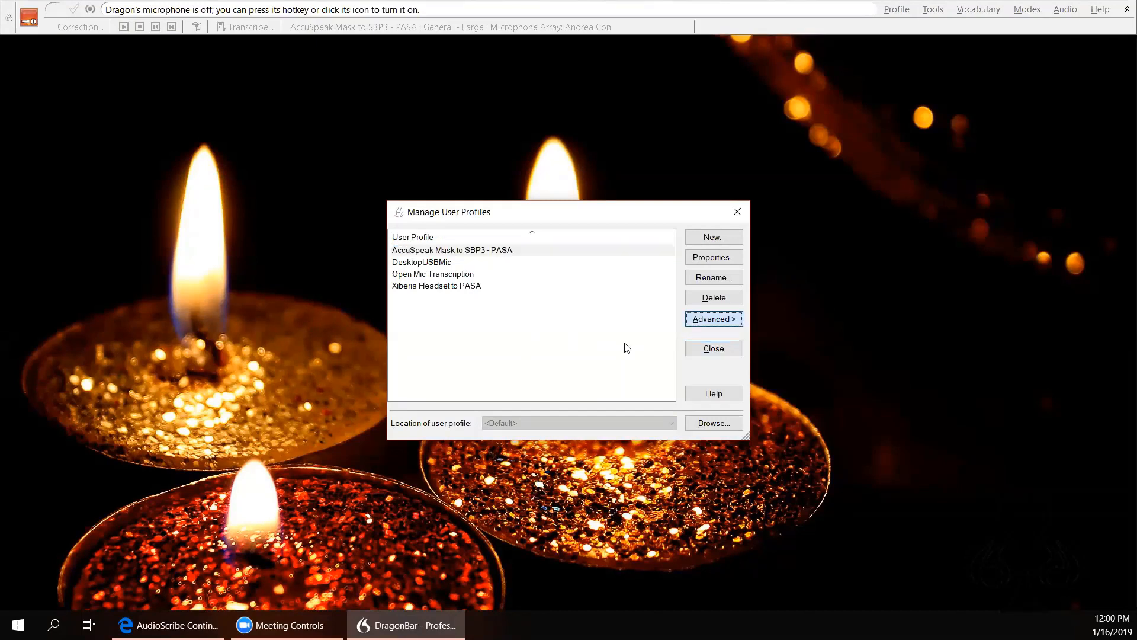
{"action": "key", "text": "Down"}
{"action": "key", "text": "Down"}
{"action": "key", "text": "Return"}
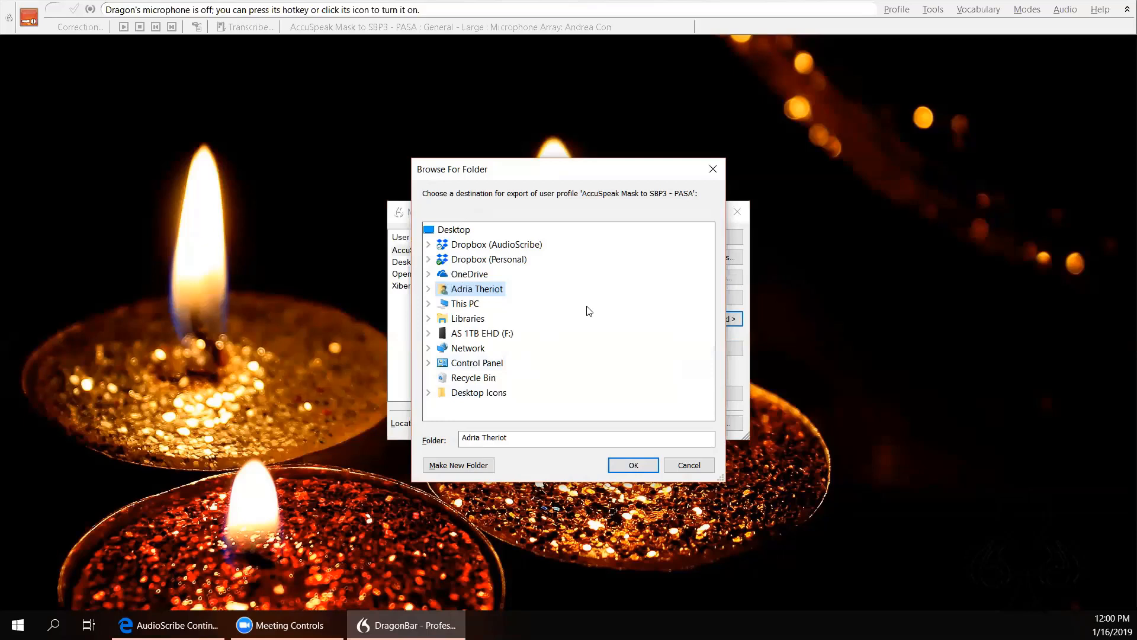
Step: Create a folder named DNS User Exports inside the user's Documents folder and export the AccuSpeak Mask profile into it
{"action": "left_click", "coordinate": [428, 289]}
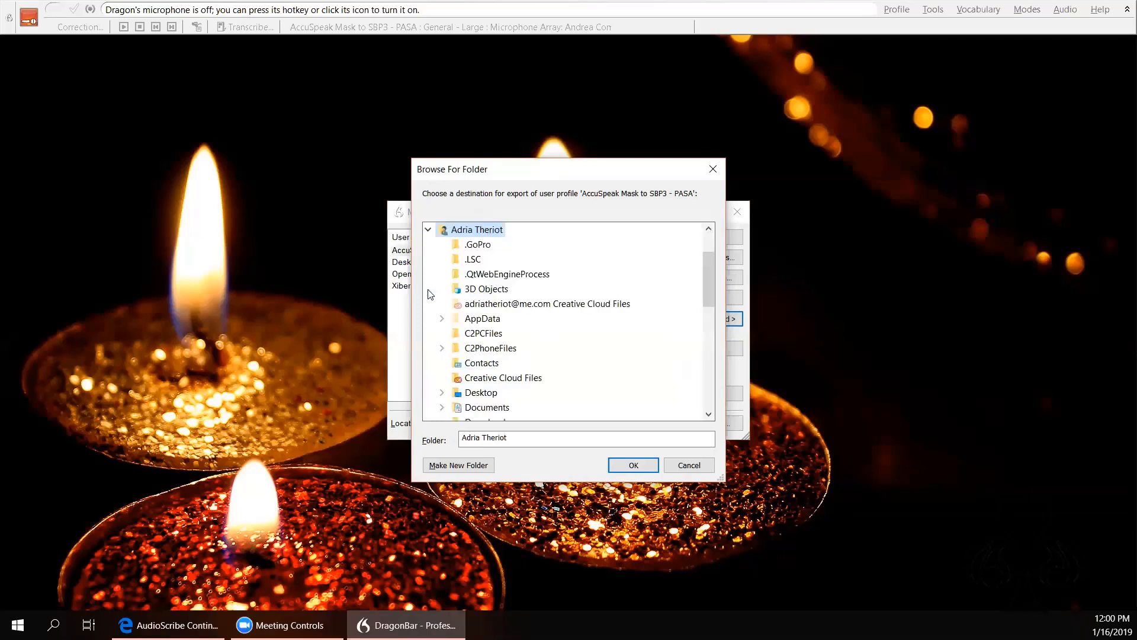
{"action": "left_click", "coordinate": [442, 408]}
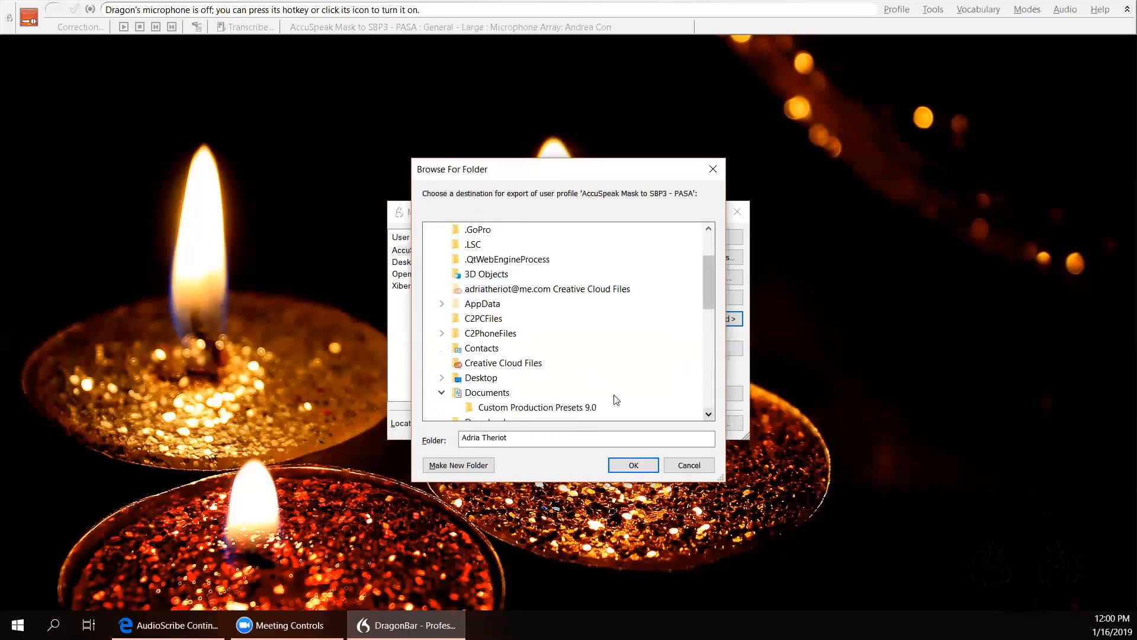
{"action": "scroll", "coordinate": [616, 400], "scroll_direction": "down", "scroll_amount": 1}
{"action": "scroll", "coordinate": [613, 399], "scroll_direction": "down", "scroll_amount": 1}
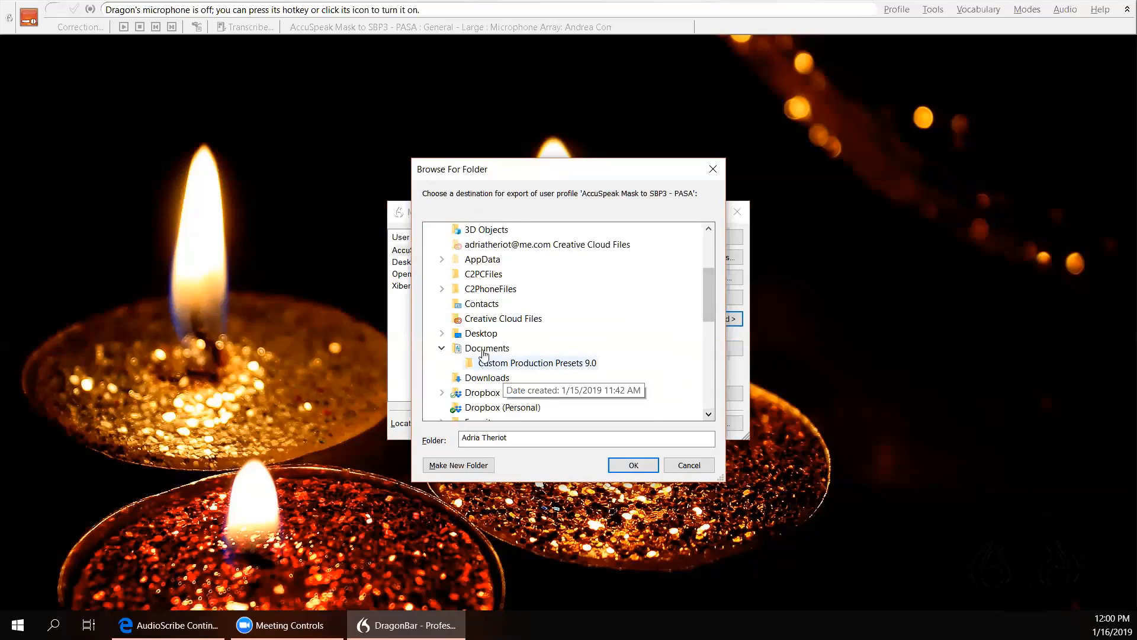
{"action": "left_click", "coordinate": [484, 351]}
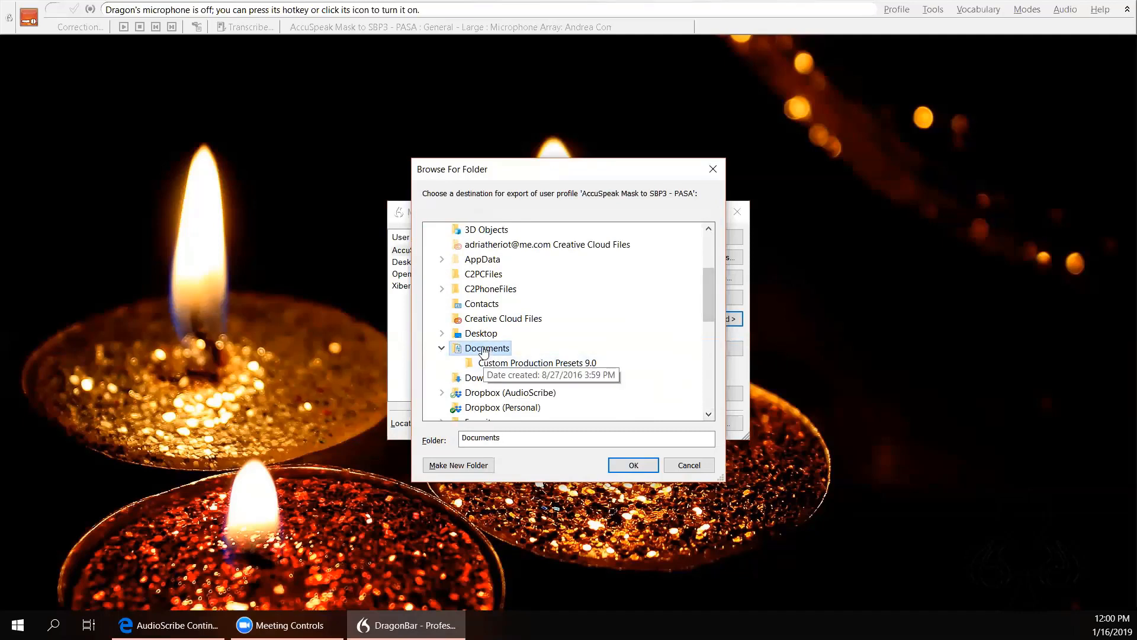
{"action": "left_click", "coordinate": [475, 471]}
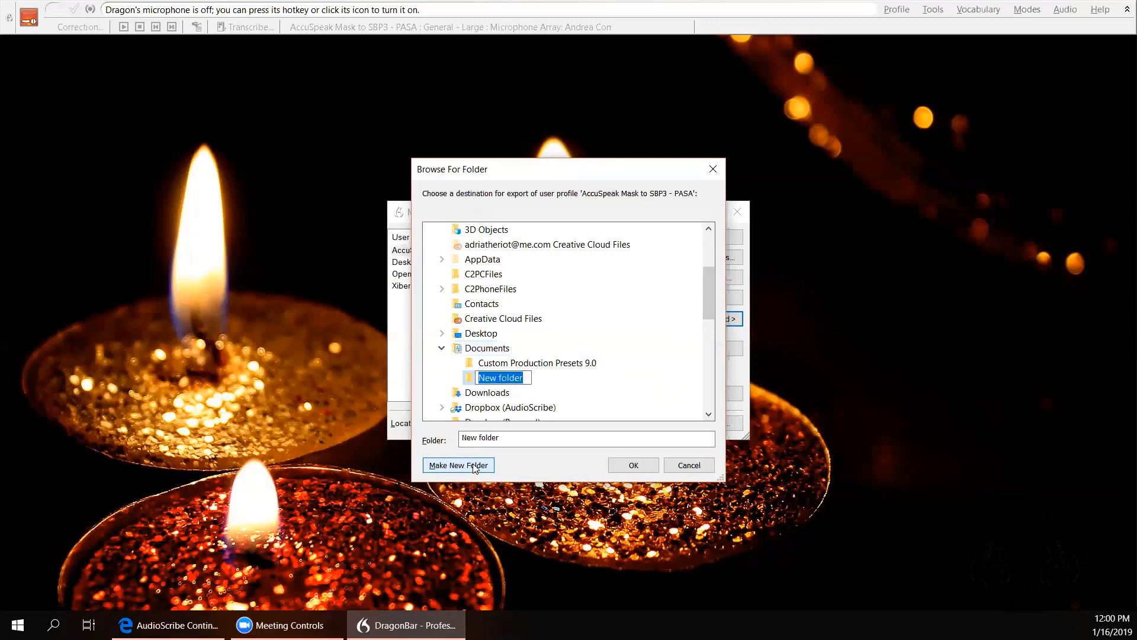
{"action": "type", "text": "DNS User Exports"}
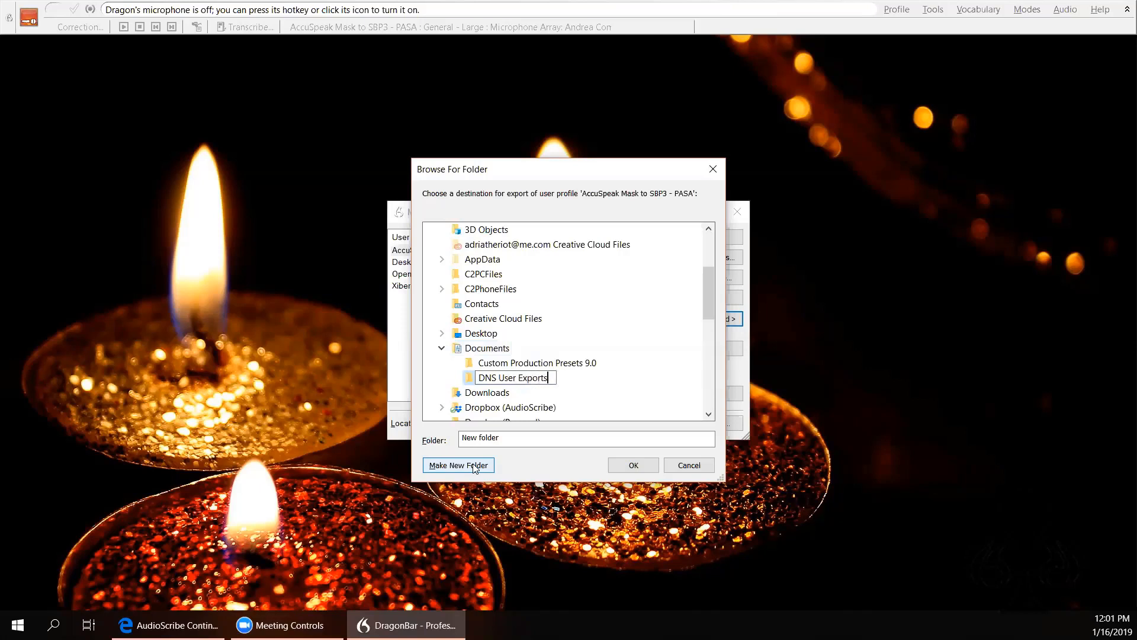
{"action": "key", "text": "Return"}
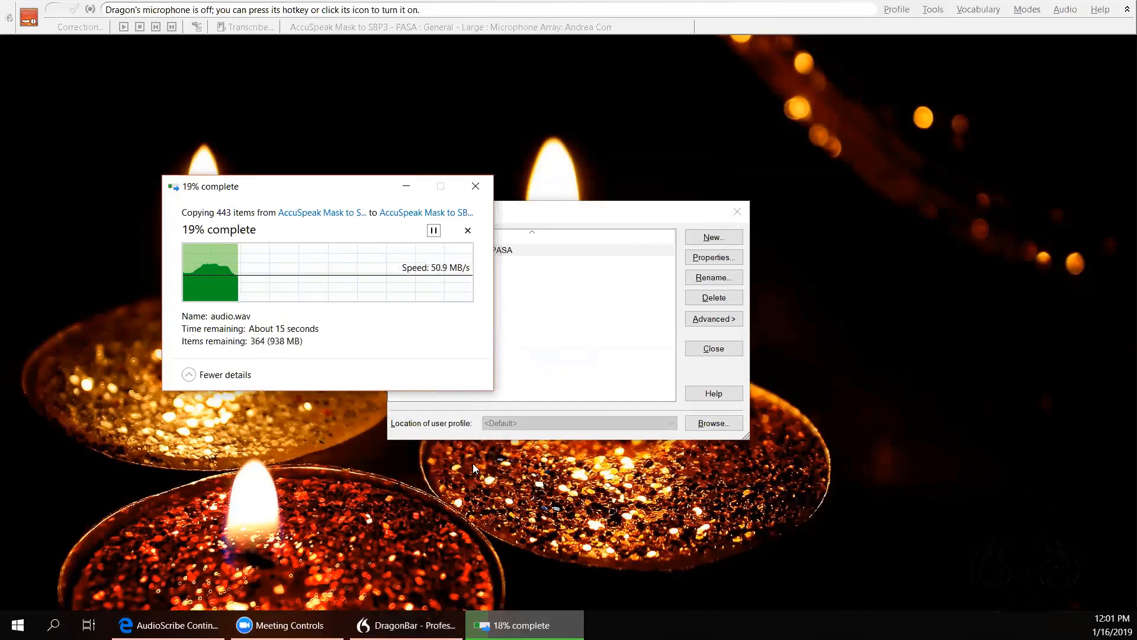
{"action": "left_click", "coordinate": [570, 374]}
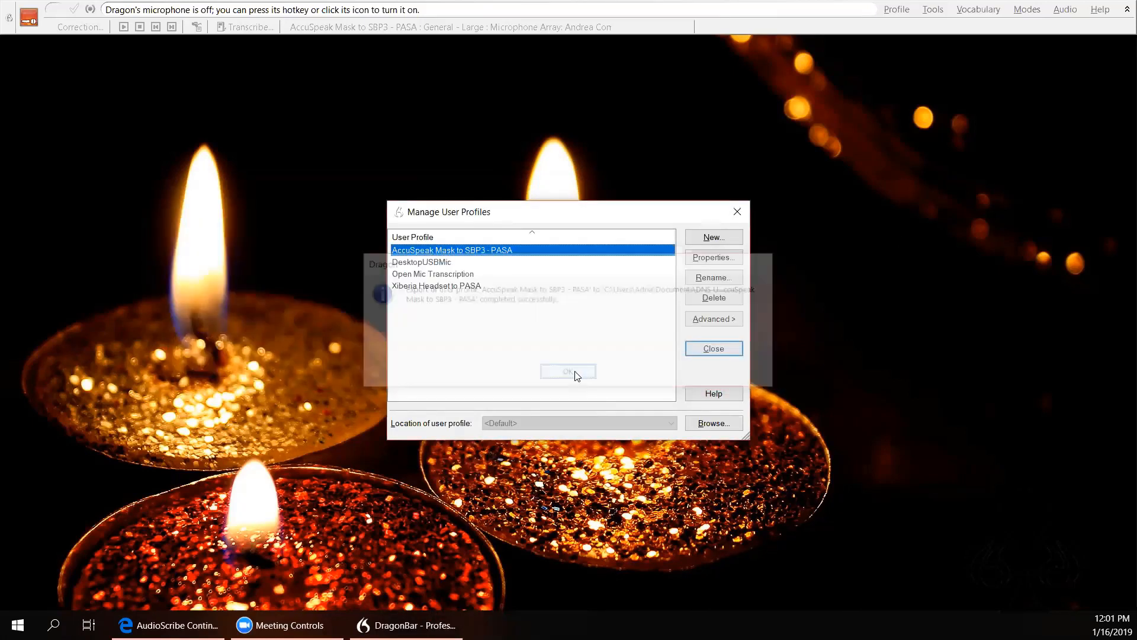
Step: Export the DesktopUSBMic user profile to the DNS User Exports folder
{"action": "left_click", "coordinate": [433, 262]}
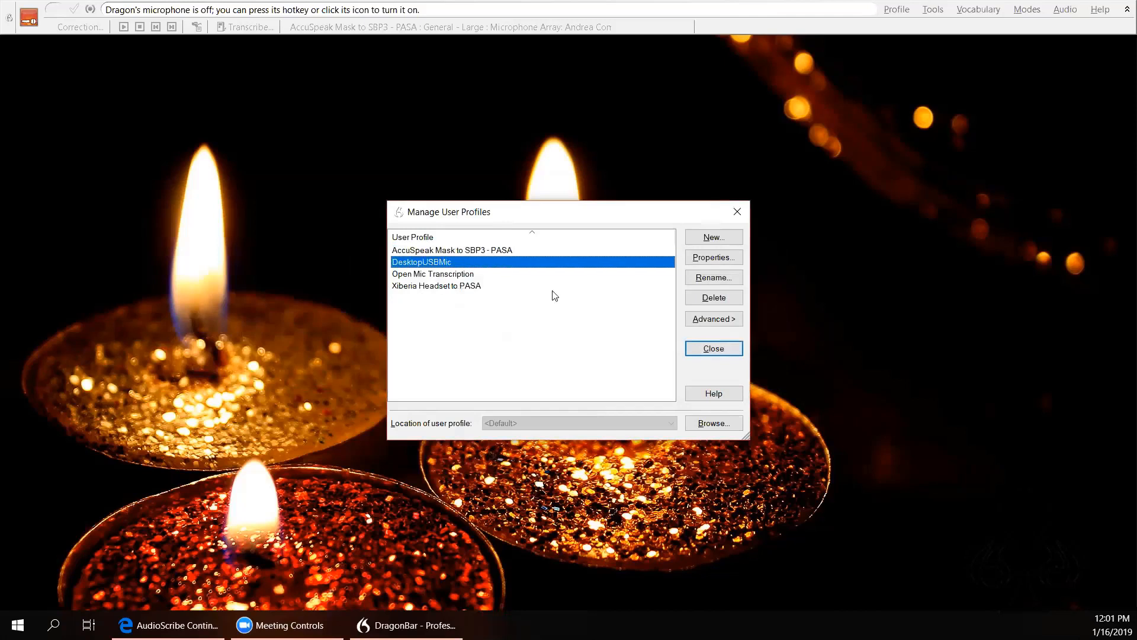
{"action": "left_click", "coordinate": [713, 319]}
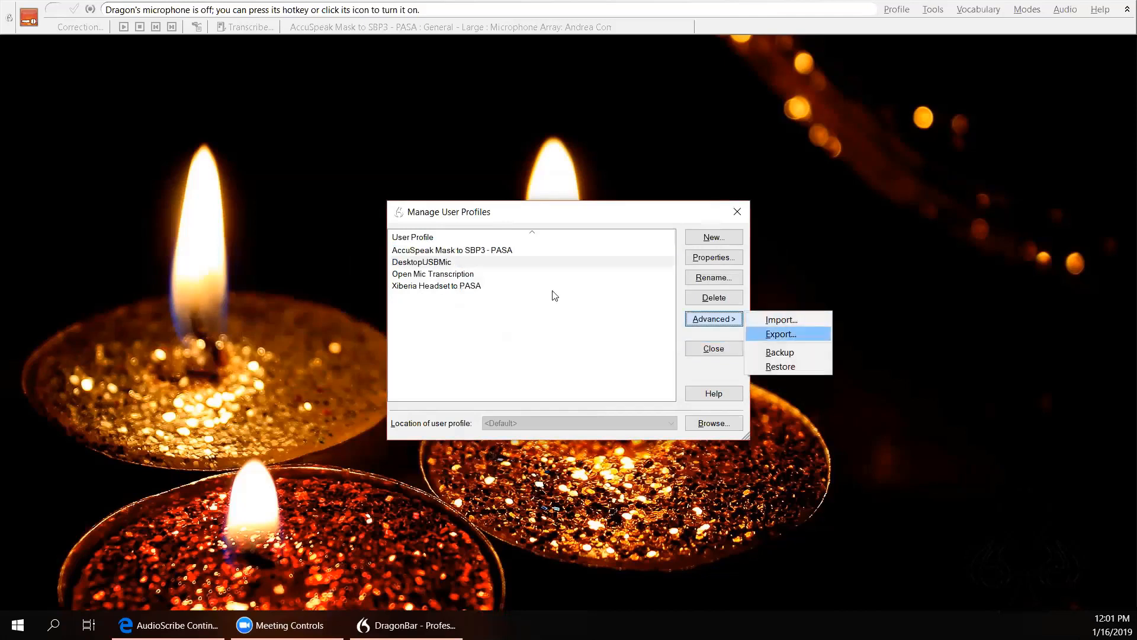
{"action": "left_click", "coordinate": [781, 334]}
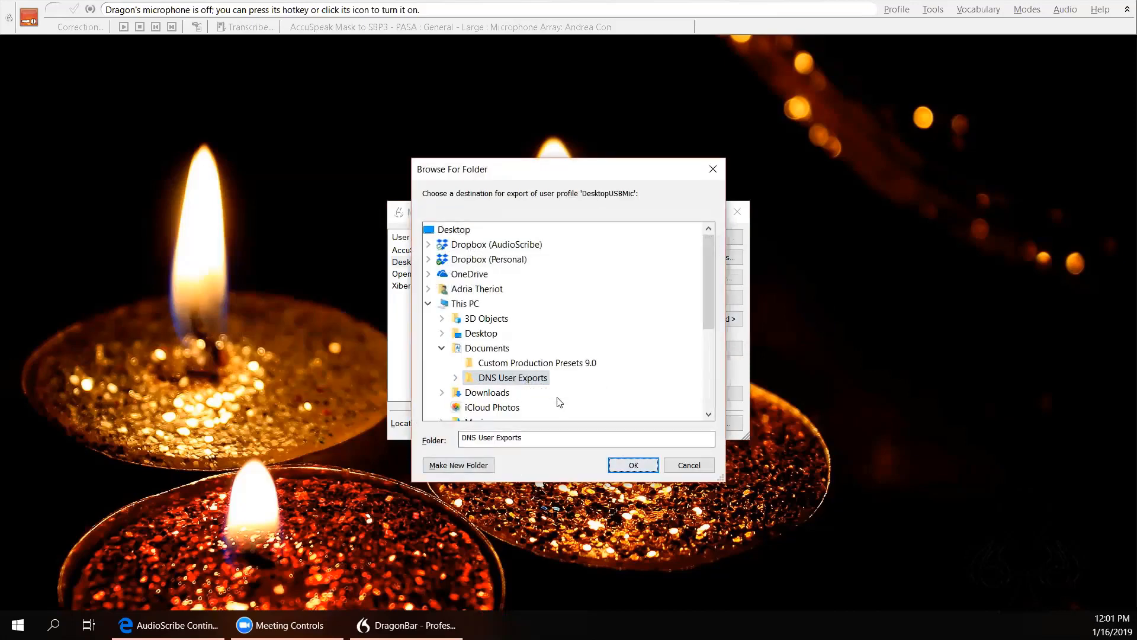
{"action": "key", "text": "Return"}
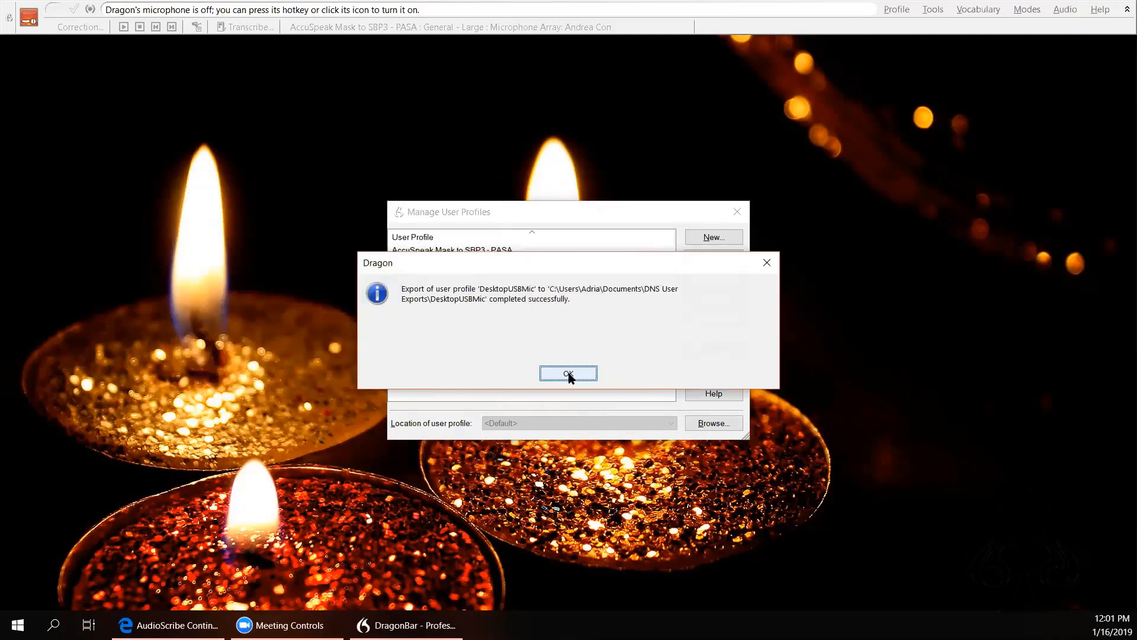
{"action": "left_click", "coordinate": [568, 374]}
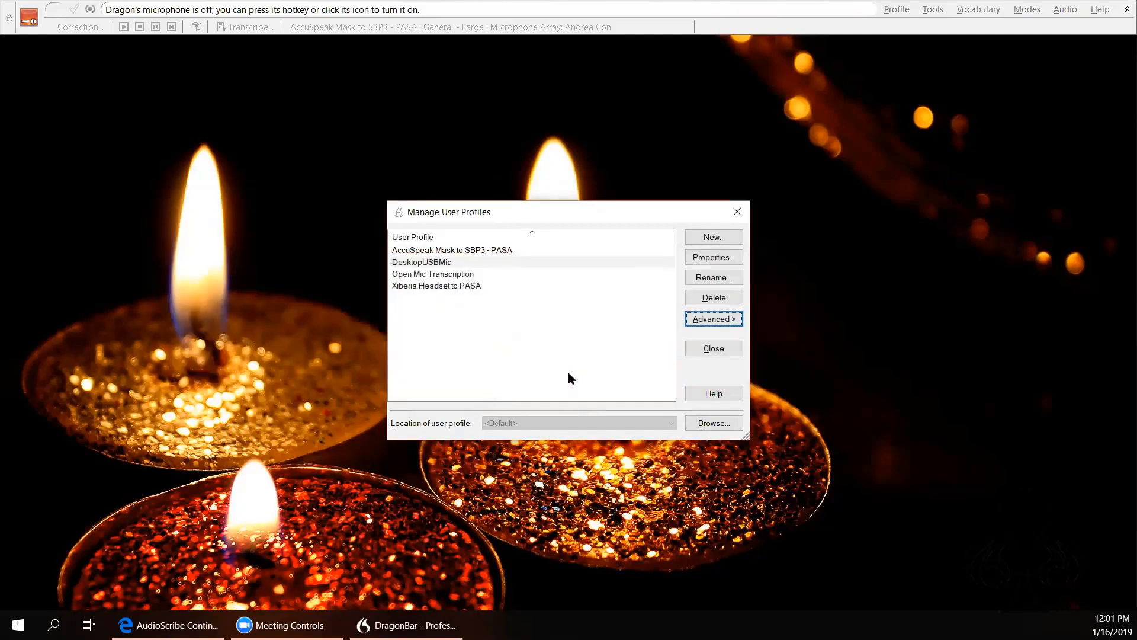
Step: Export the Open Mic Transcription user profile to the DNS User Exports folder
{"action": "left_click", "coordinate": [458, 275]}
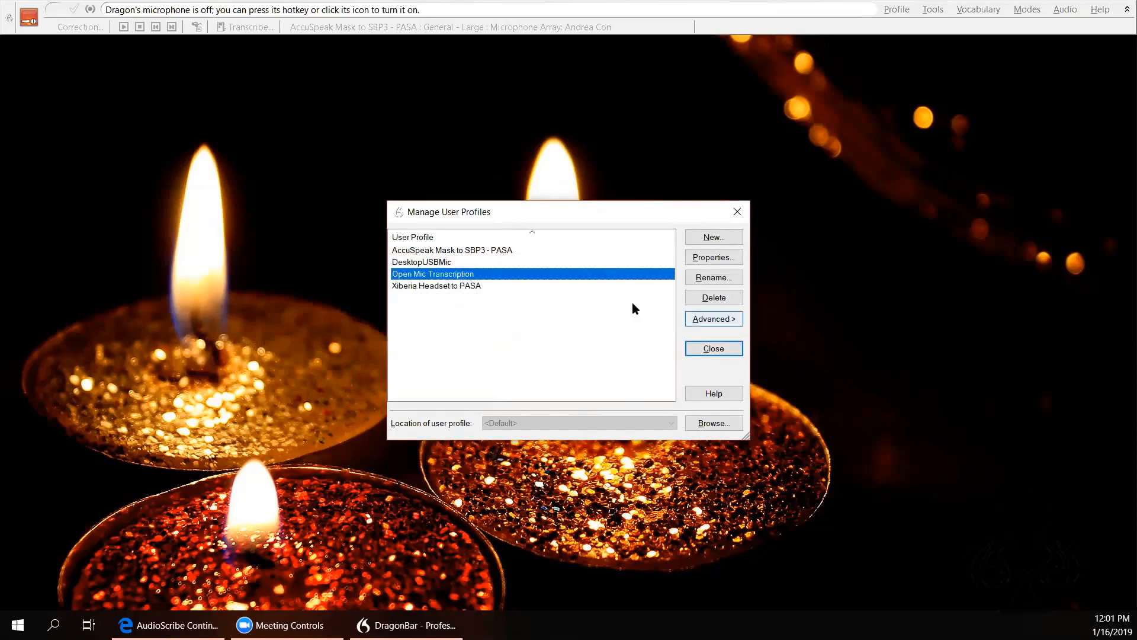
{"action": "key", "text": "alt+a"}
{"action": "key", "text": "Down"}
{"action": "key", "text": "Return"}
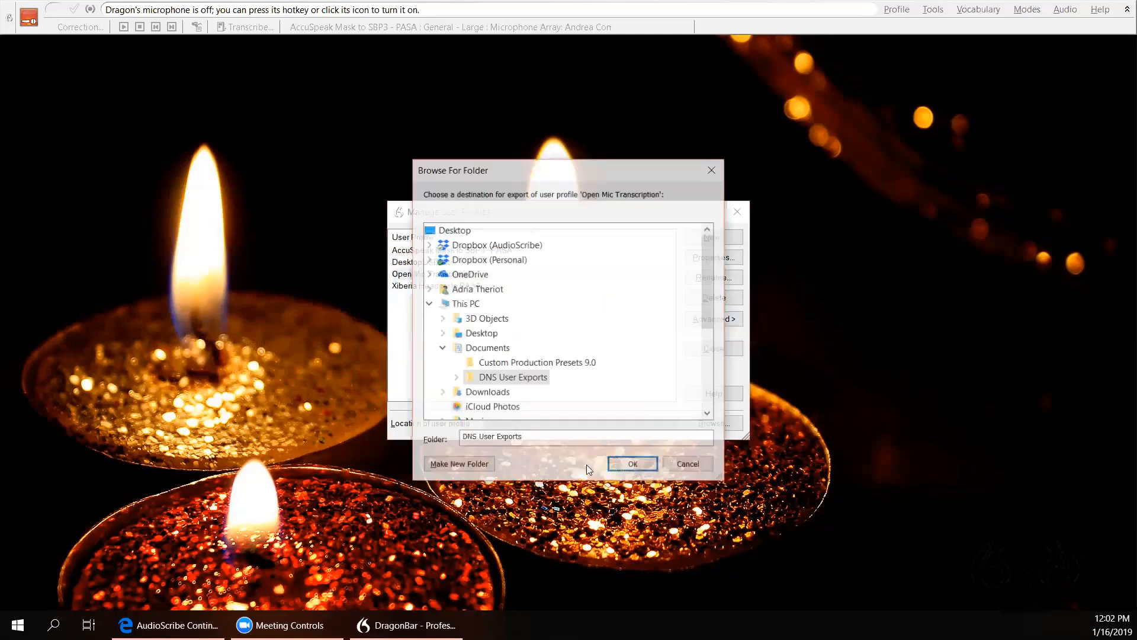
{"action": "left_click", "coordinate": [633, 465]}
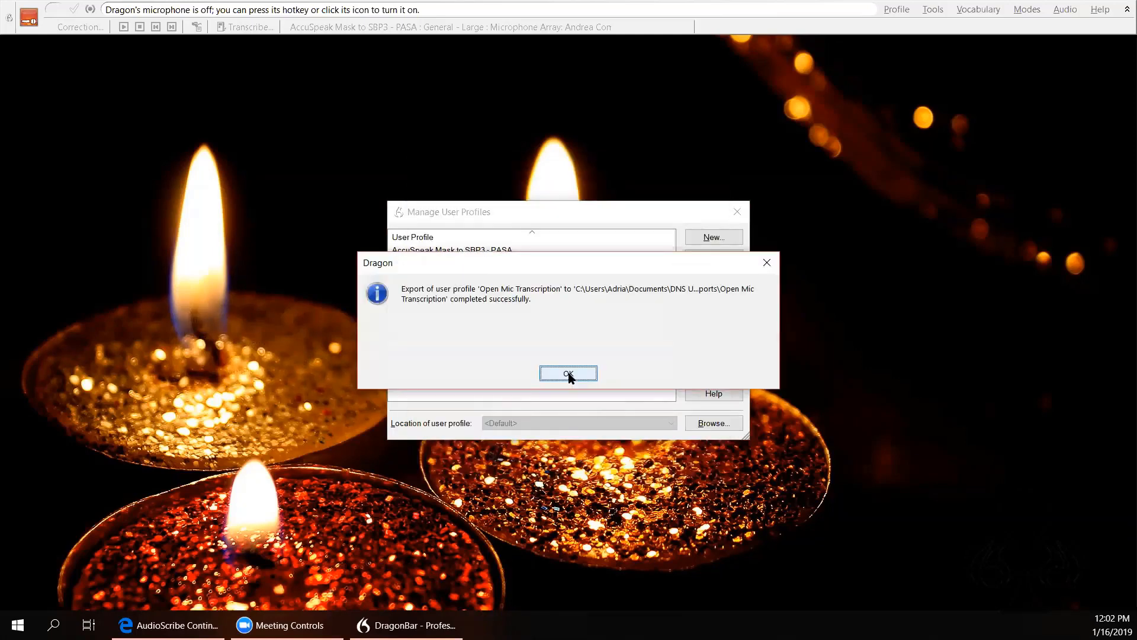
{"action": "left_click", "coordinate": [569, 373]}
Step: Export the Xiberia Headset to PASA user profile to the DNS User Exports folder
{"action": "left_click", "coordinate": [443, 287]}
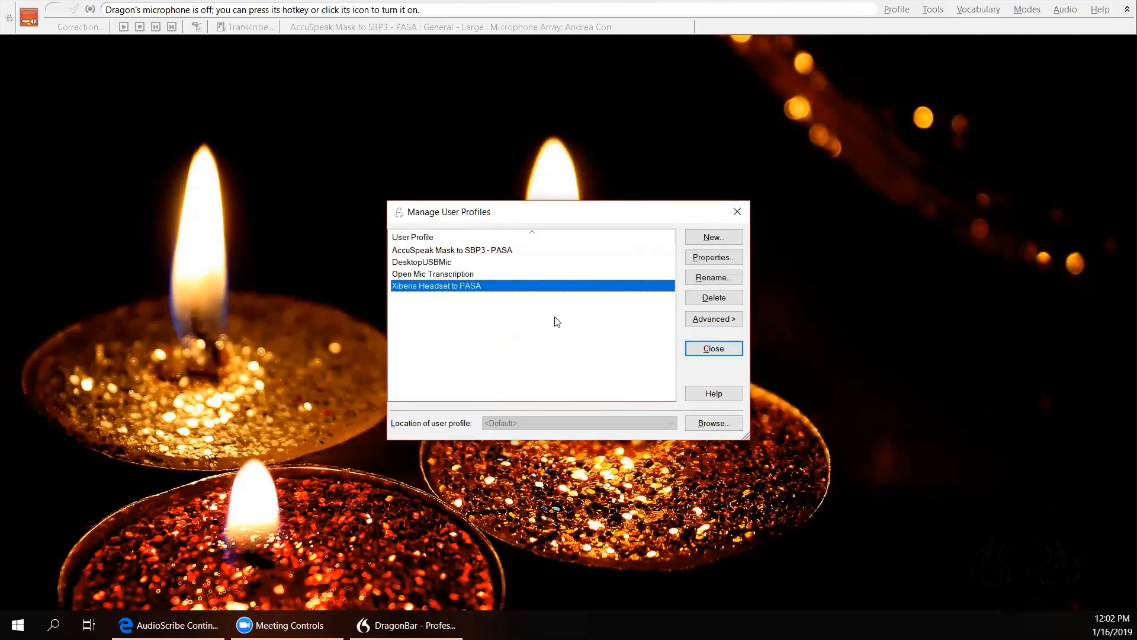
{"action": "left_click", "coordinate": [713, 319]}
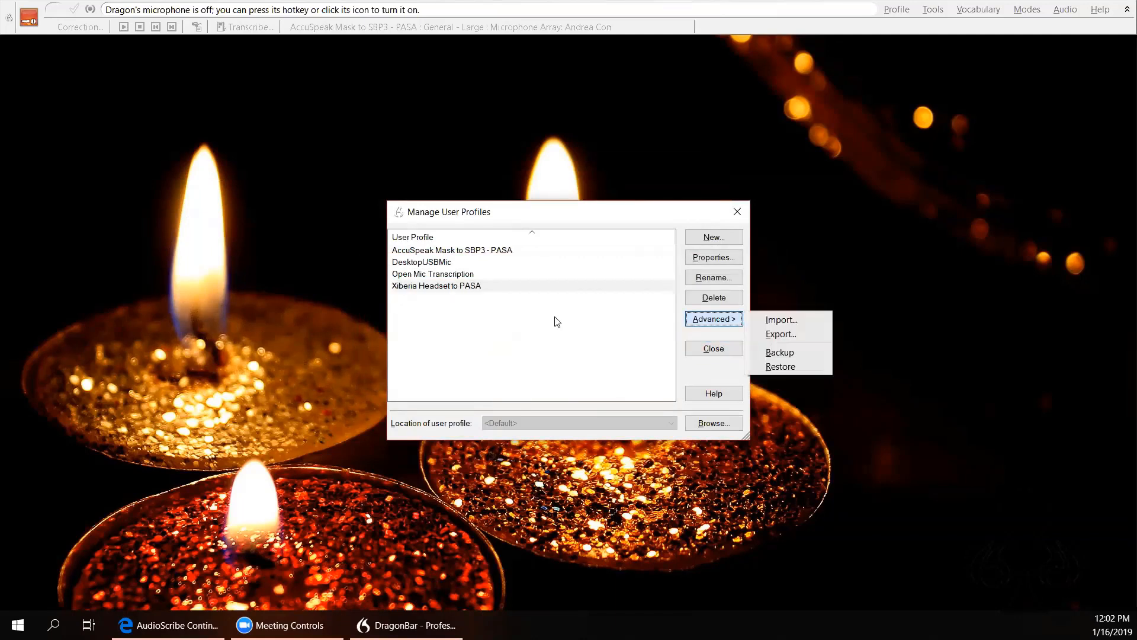
{"action": "left_click", "coordinate": [781, 334]}
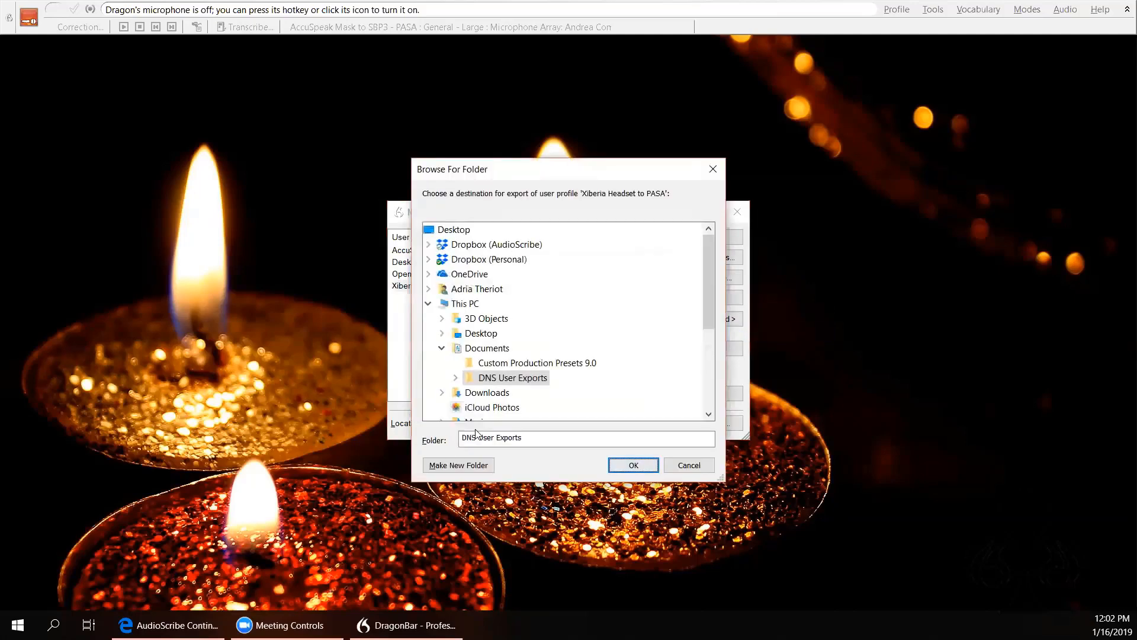
{"action": "left_click", "coordinate": [633, 466]}
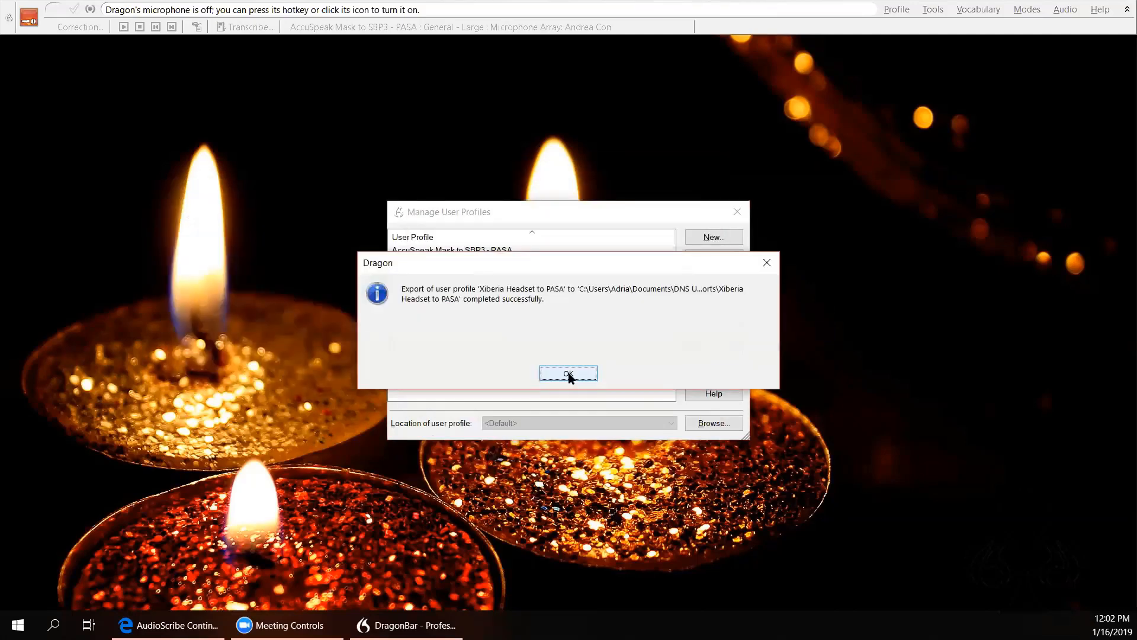
{"action": "left_click", "coordinate": [568, 373]}
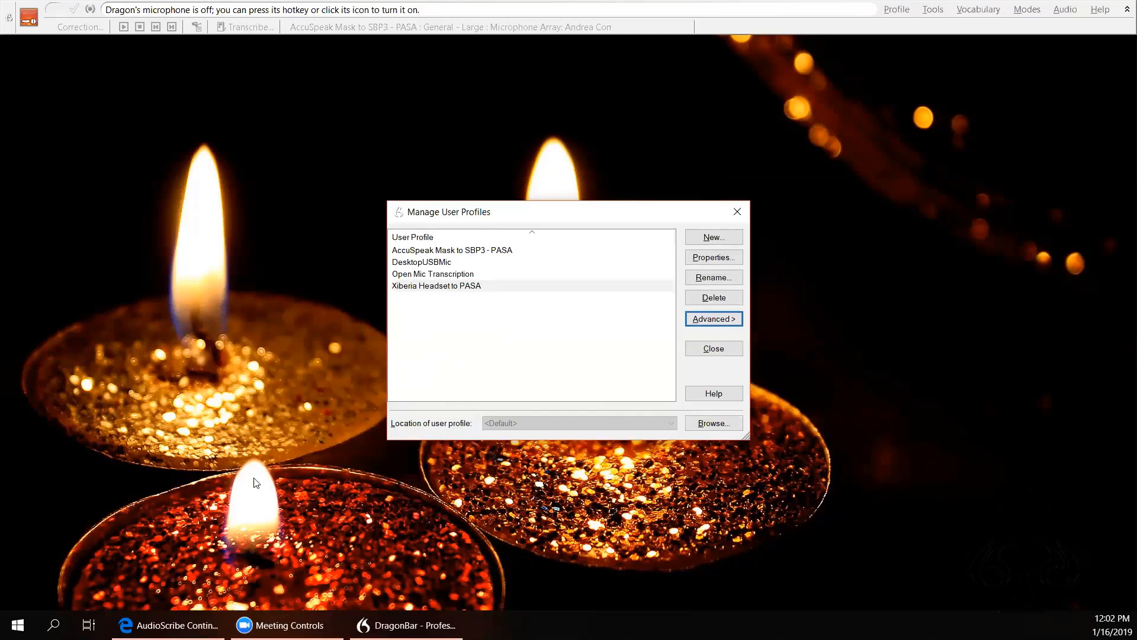
Step: Check the exported profile folders in Documents > DNS User Exports using File Explorer, and close its window
{"action": "left_click", "coordinate": [17, 625]}
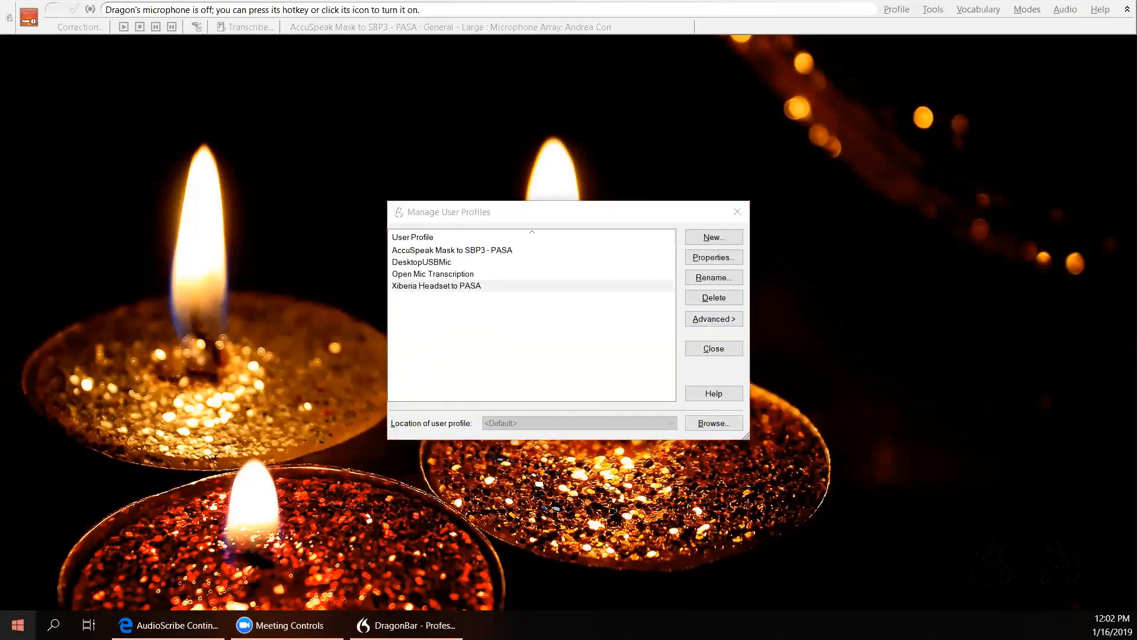
{"action": "right_click", "coordinate": [20, 622]}
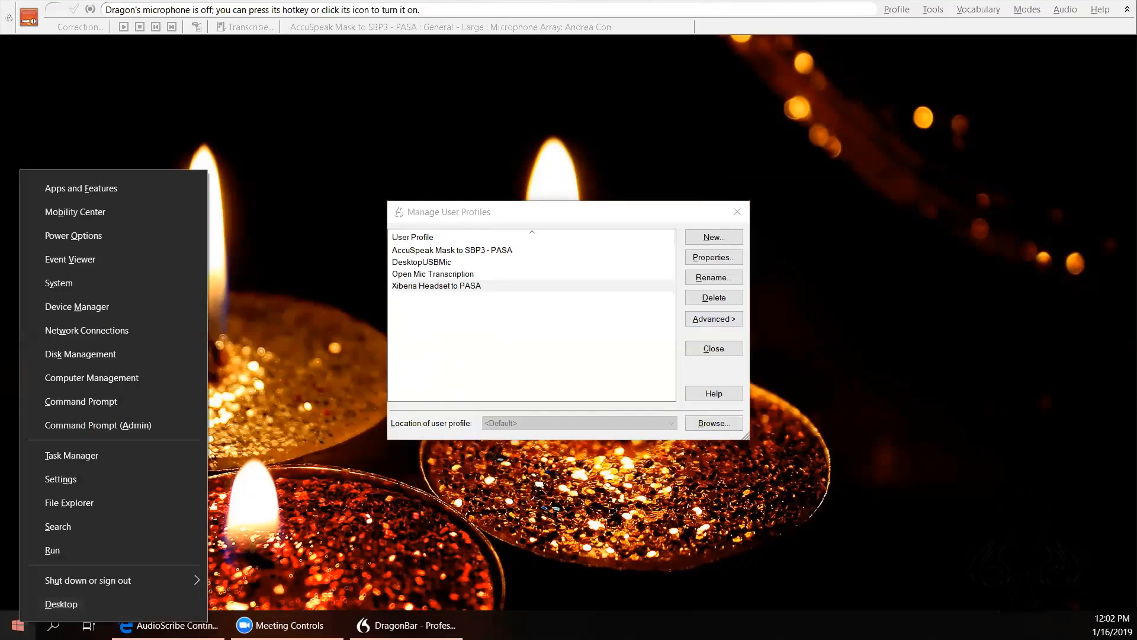
{"action": "left_click", "coordinate": [70, 503]}
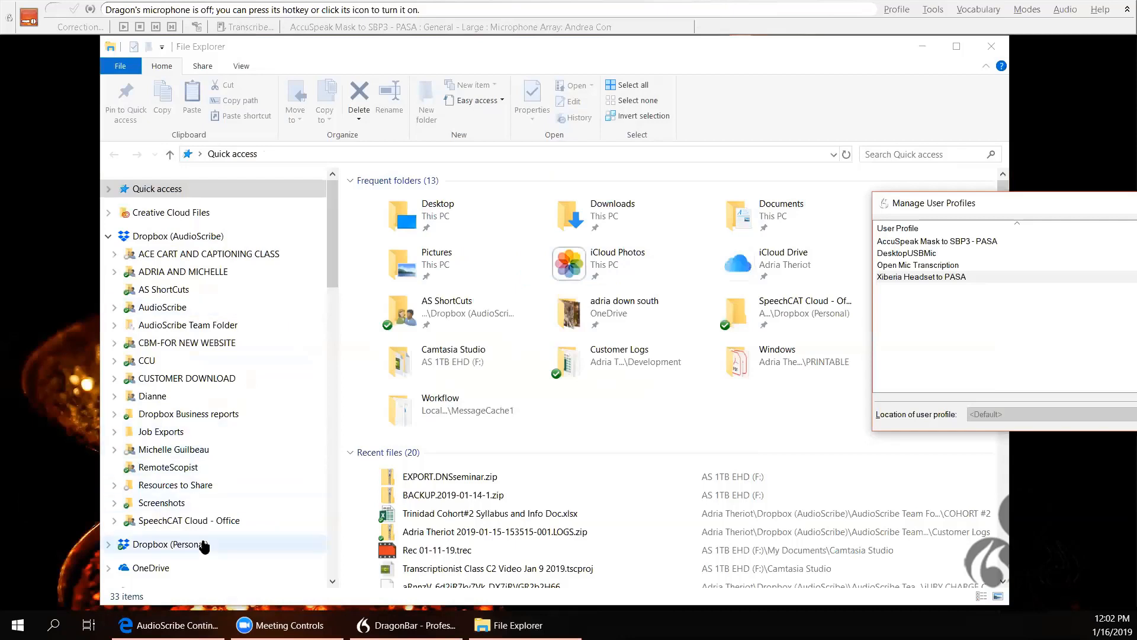
{"action": "left_click", "coordinate": [168, 361]}
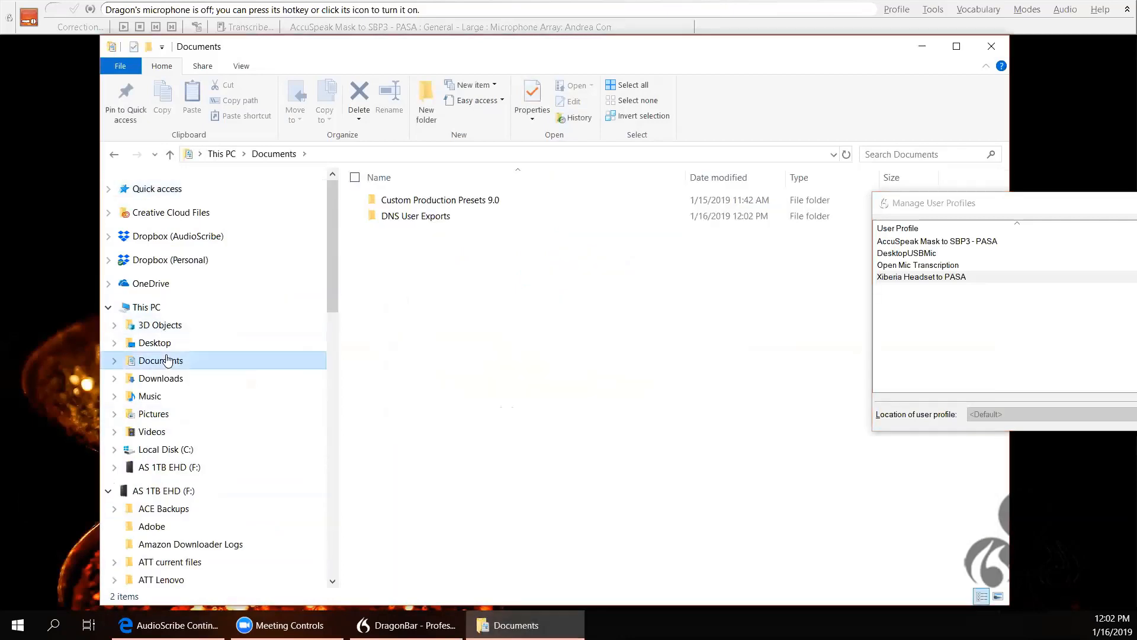
{"action": "double_click", "coordinate": [431, 217]}
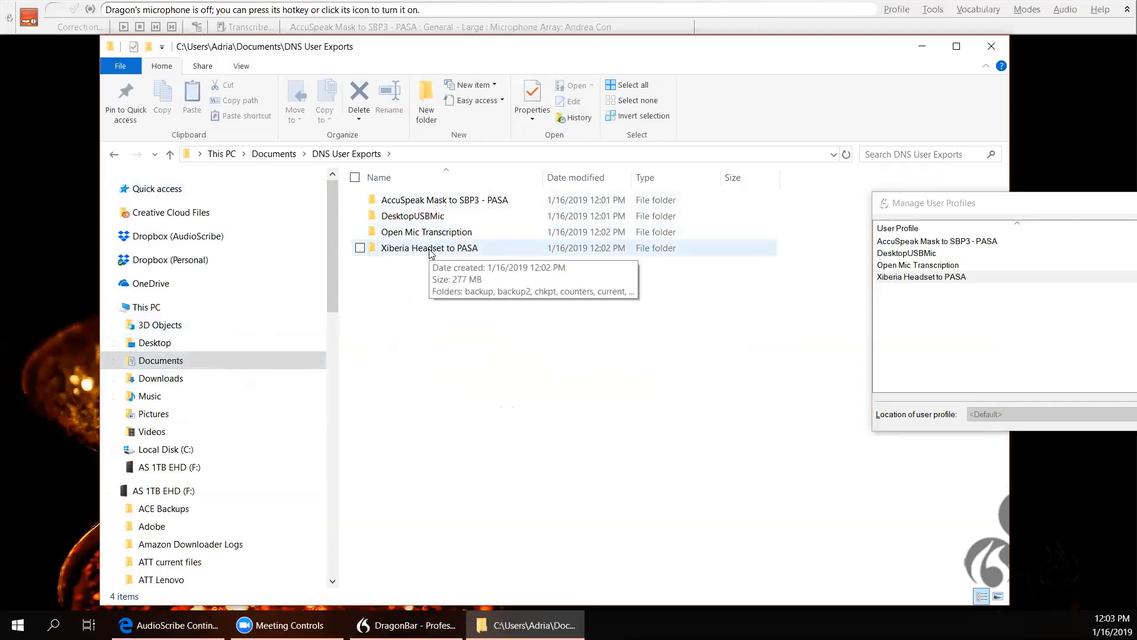
{"action": "left_click", "coordinate": [991, 47]}
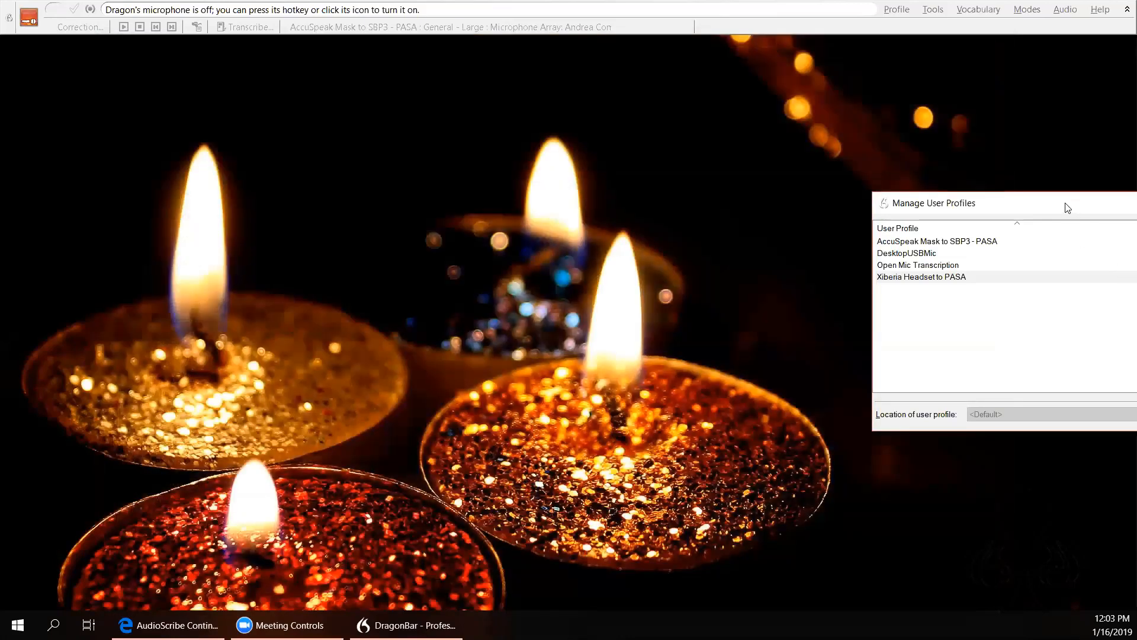
Step: Choose the exported AccuSpeak Mask to SBP3 - PASA folder in Documents > DNS User Exports as the user profile to import
{"action": "left_click_drag", "start_coordinate": [1065, 204], "coordinate": [625, 236]}
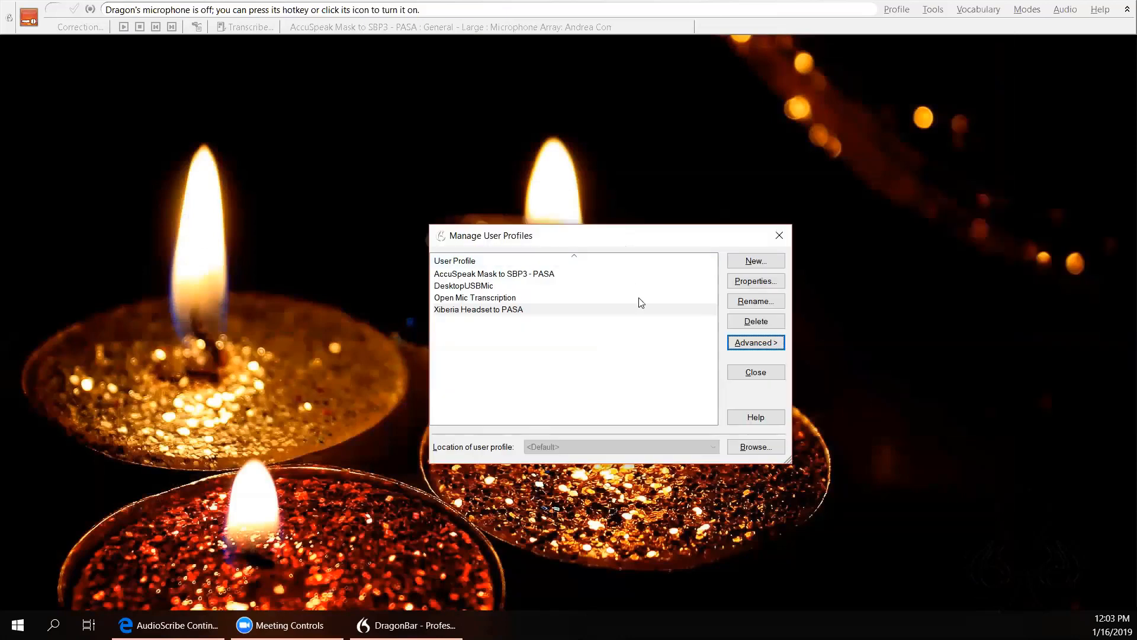
{"action": "left_click", "coordinate": [520, 275]}
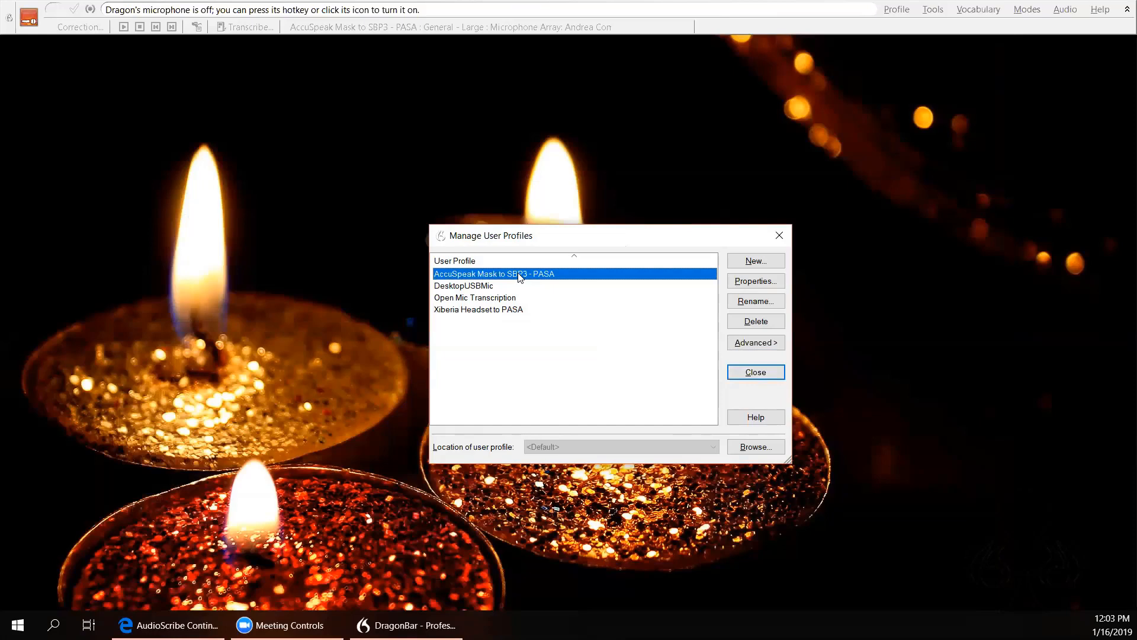
{"action": "key", "text": "alt+a"}
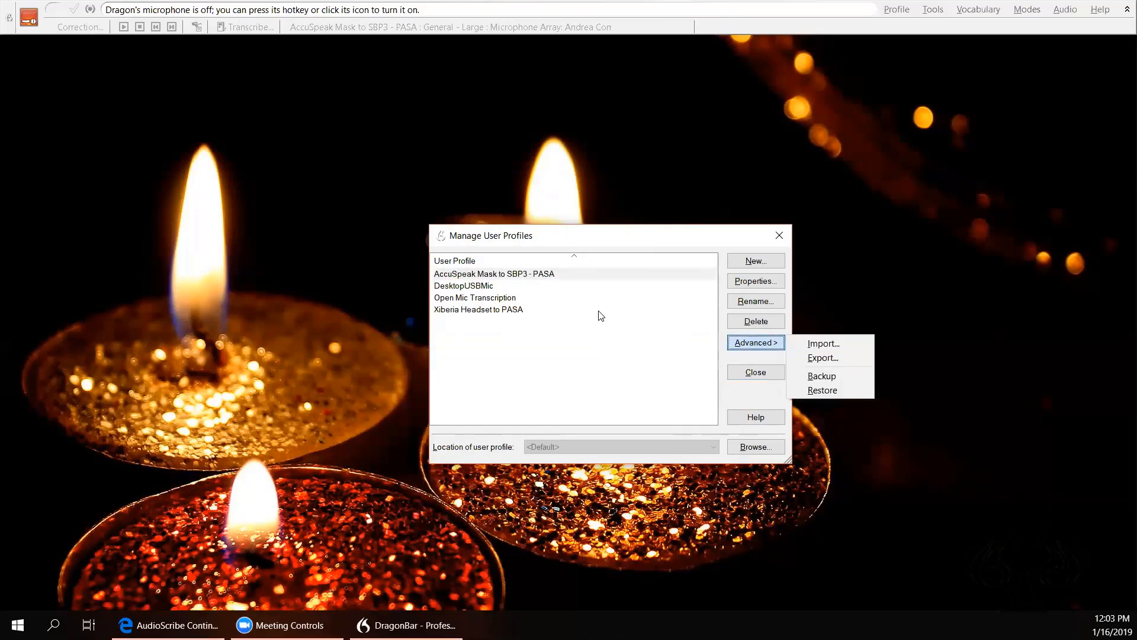
{"action": "key", "text": "Down"}
{"action": "key", "text": "Return"}
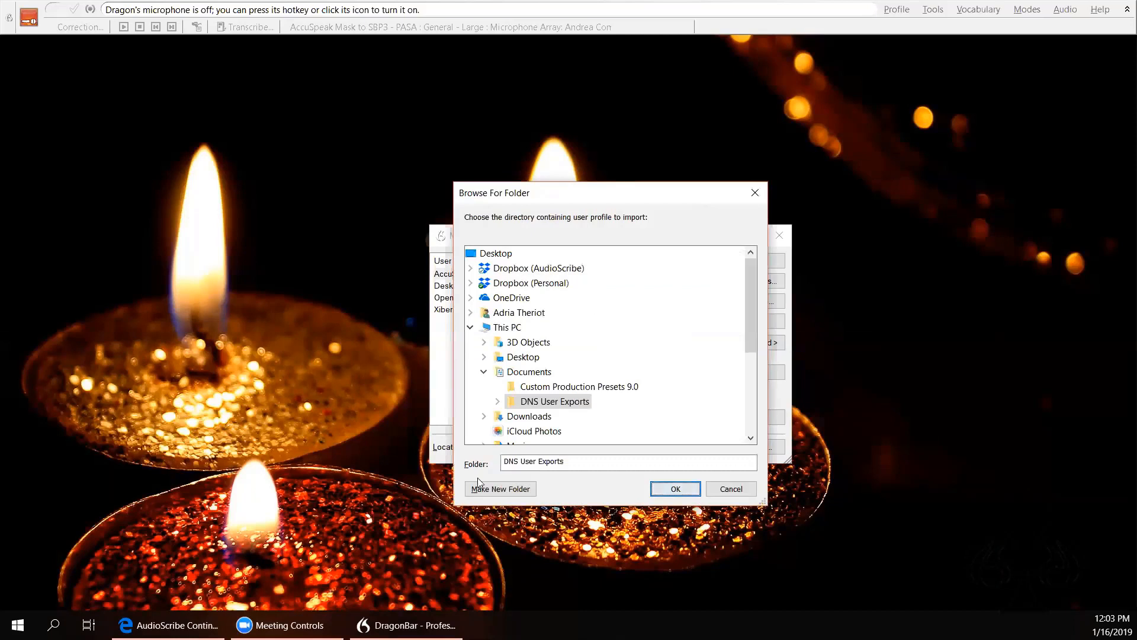
{"action": "left_click", "coordinate": [497, 401]}
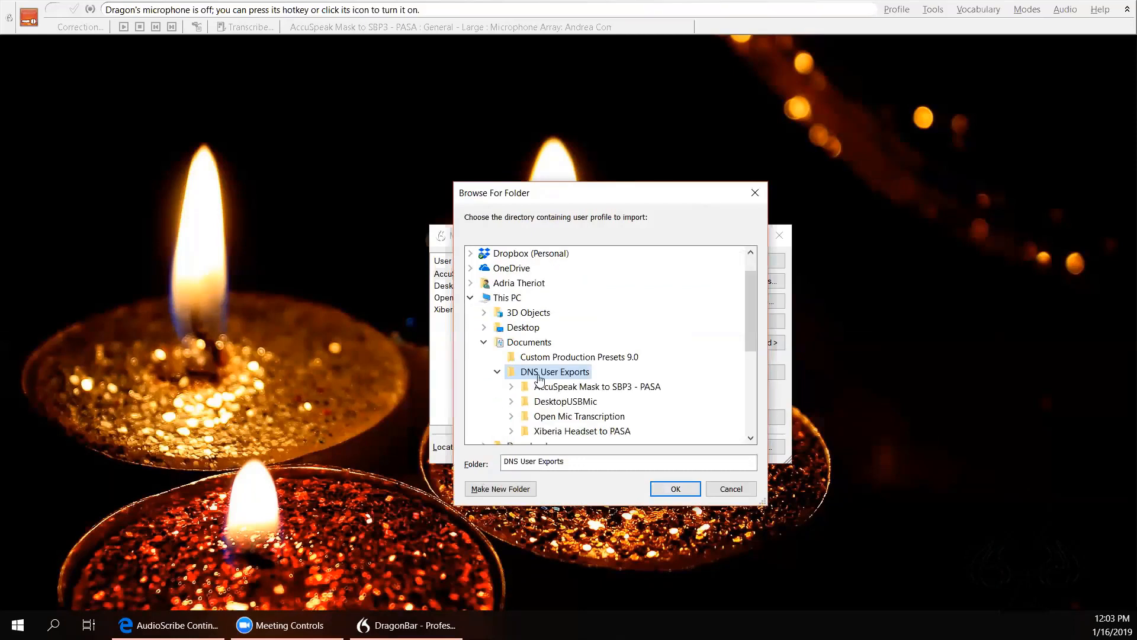
{"action": "double_click", "coordinate": [601, 387]}
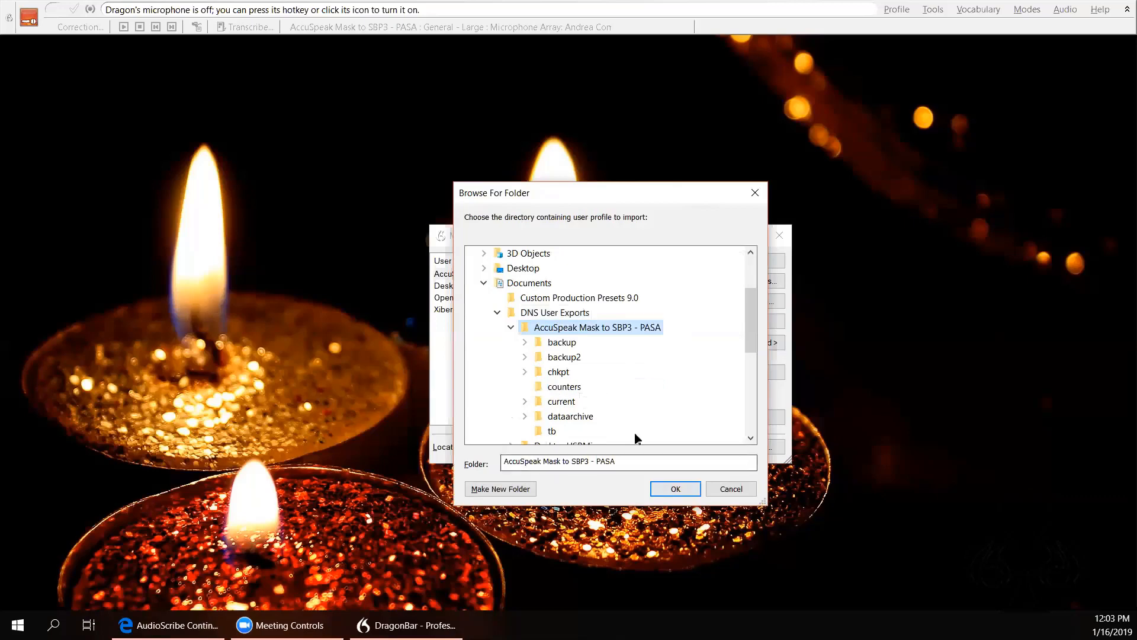
{"action": "key", "text": "Return"}
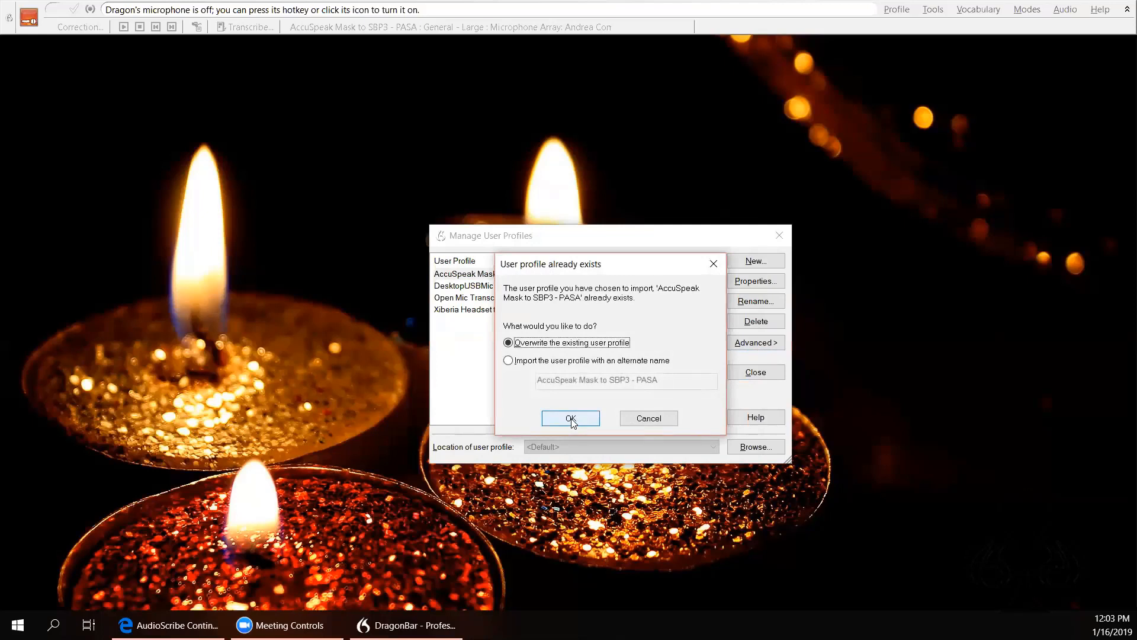
Step: Import the user profile under the alternate name AccuSpeak Mask to SBP3 - PASA BACKUP and dismiss the completion message
{"action": "left_click", "coordinate": [508, 360]}
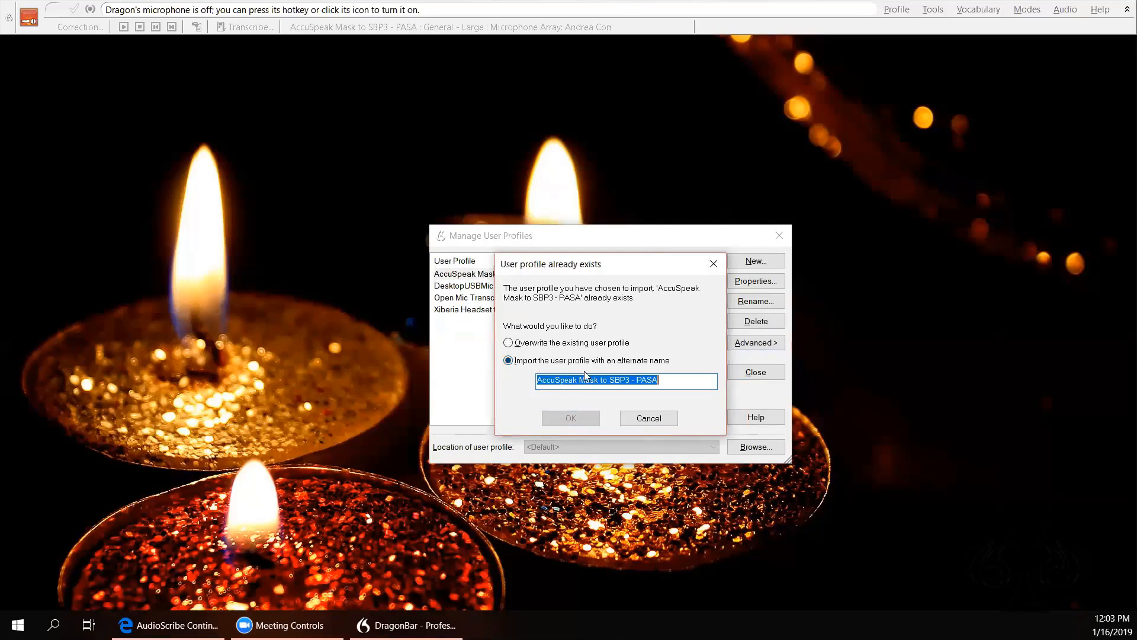
{"action": "key", "text": "Right"}
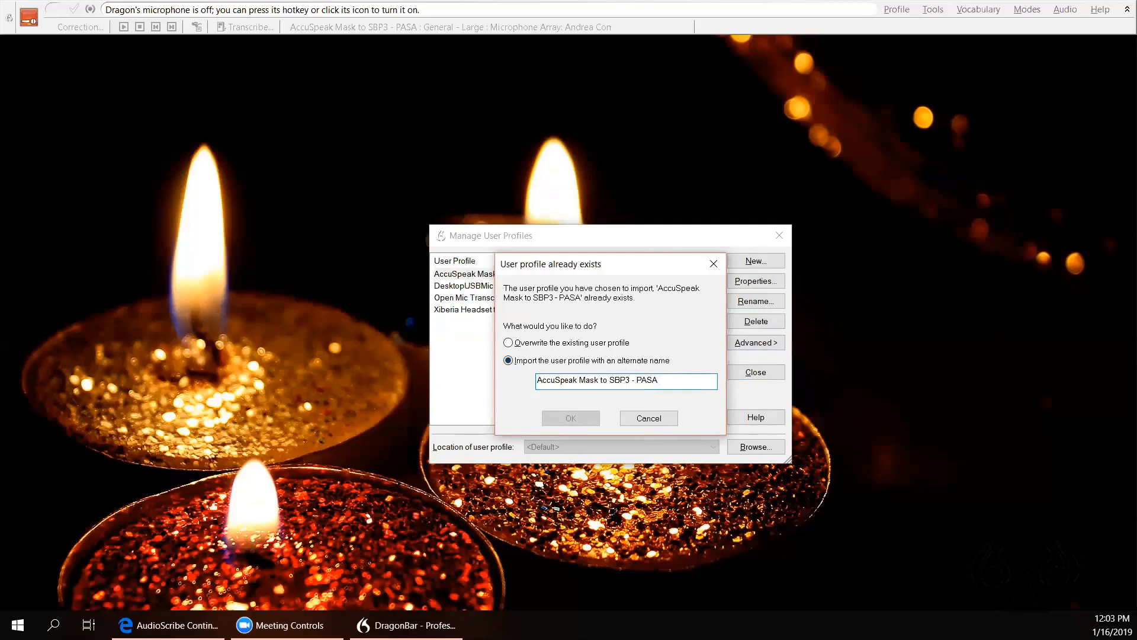
{"action": "type", "text": "BAC"}
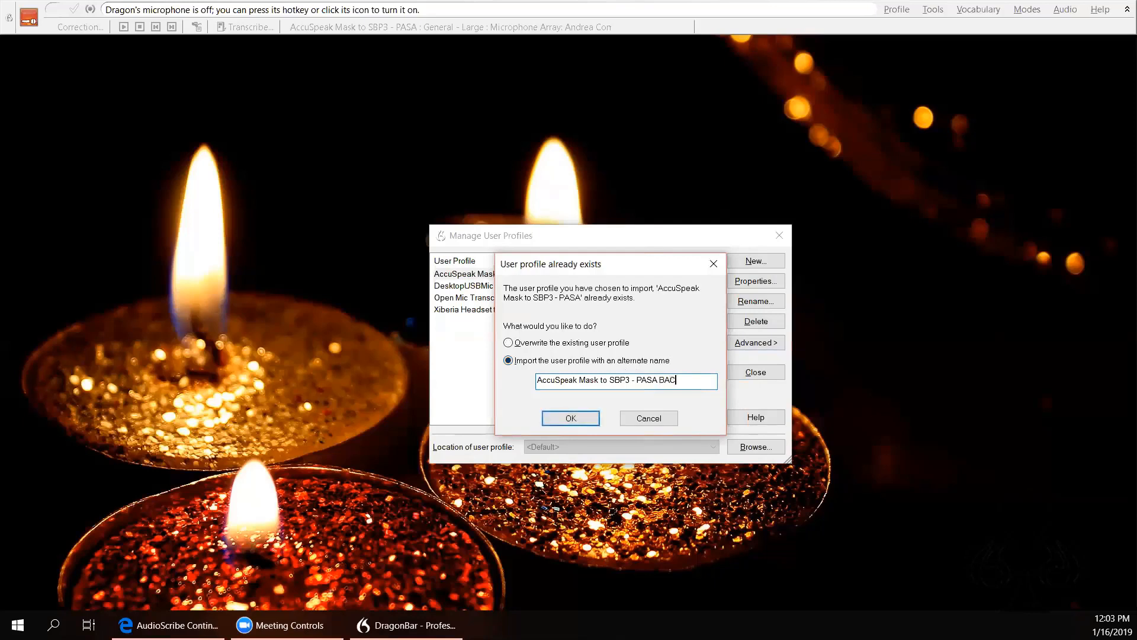
{"action": "type", "text": "KUP"}
{"action": "left_click", "coordinate": [571, 418]}
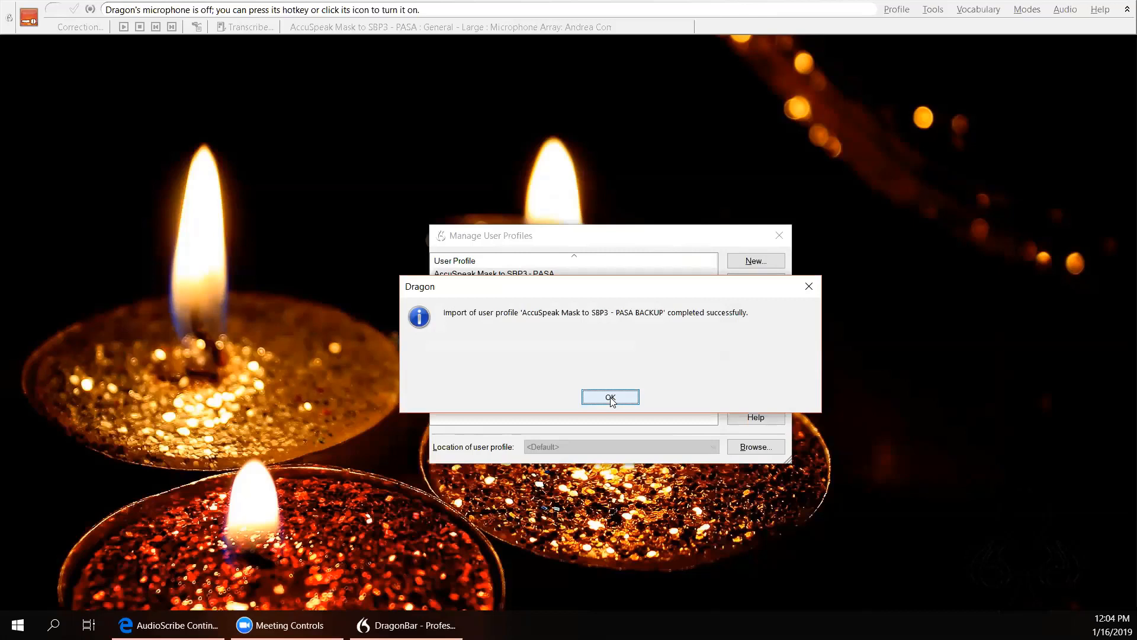
{"action": "left_click", "coordinate": [610, 398]}
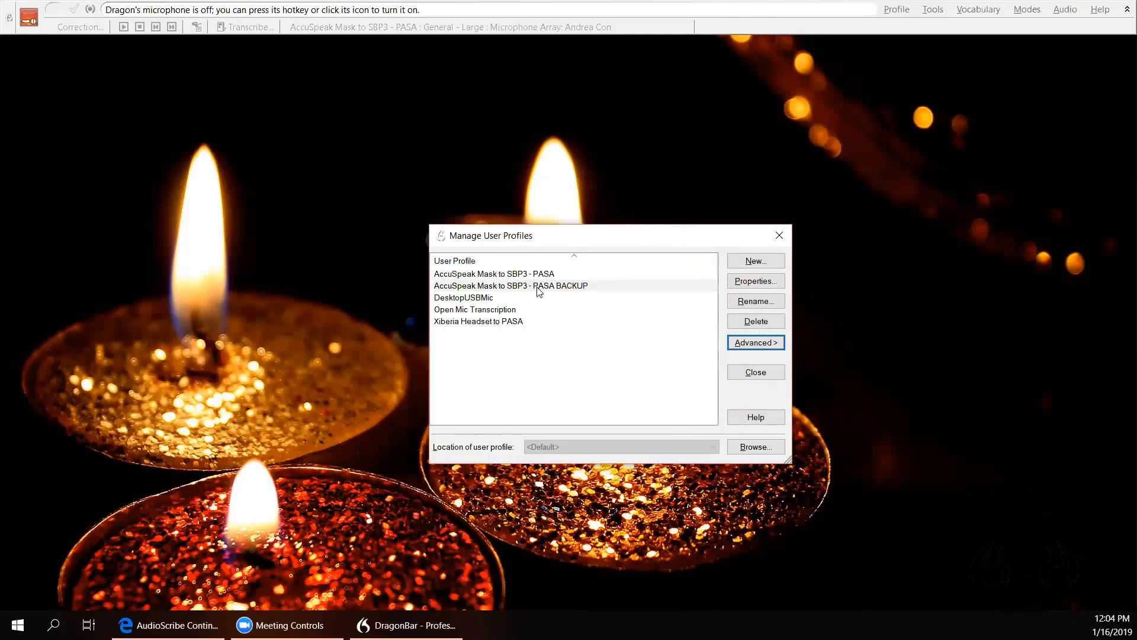
Step: Compare the original and BACKUP AccuSpeak Mask entries in the profile list, and close Manage User Profiles
{"action": "left_click", "coordinate": [499, 276]}
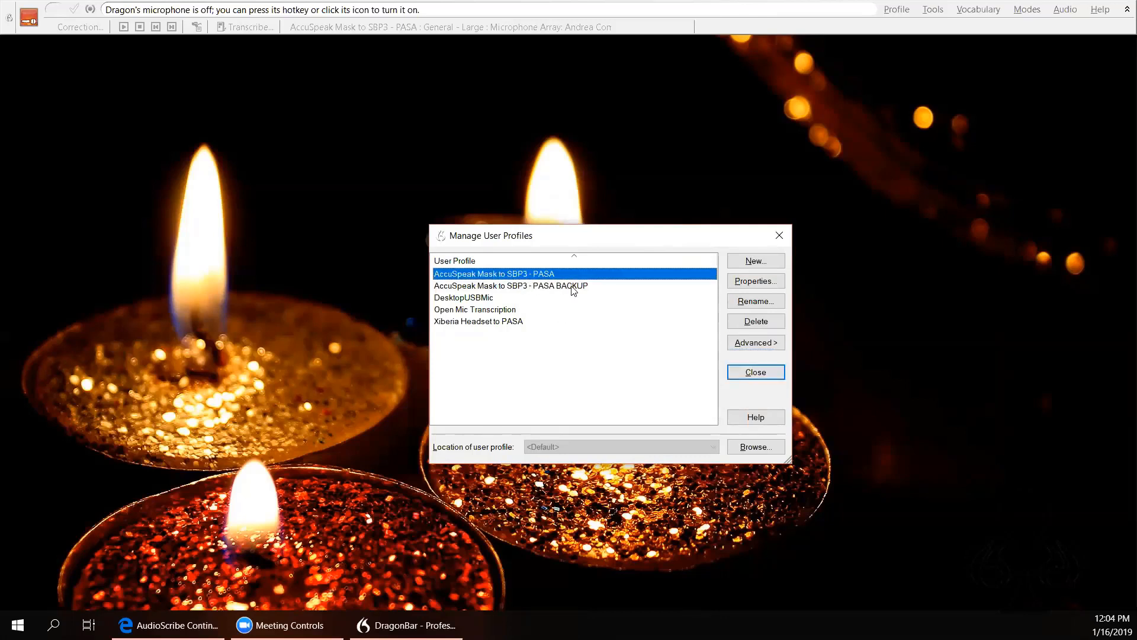
{"action": "left_click", "coordinate": [574, 287]}
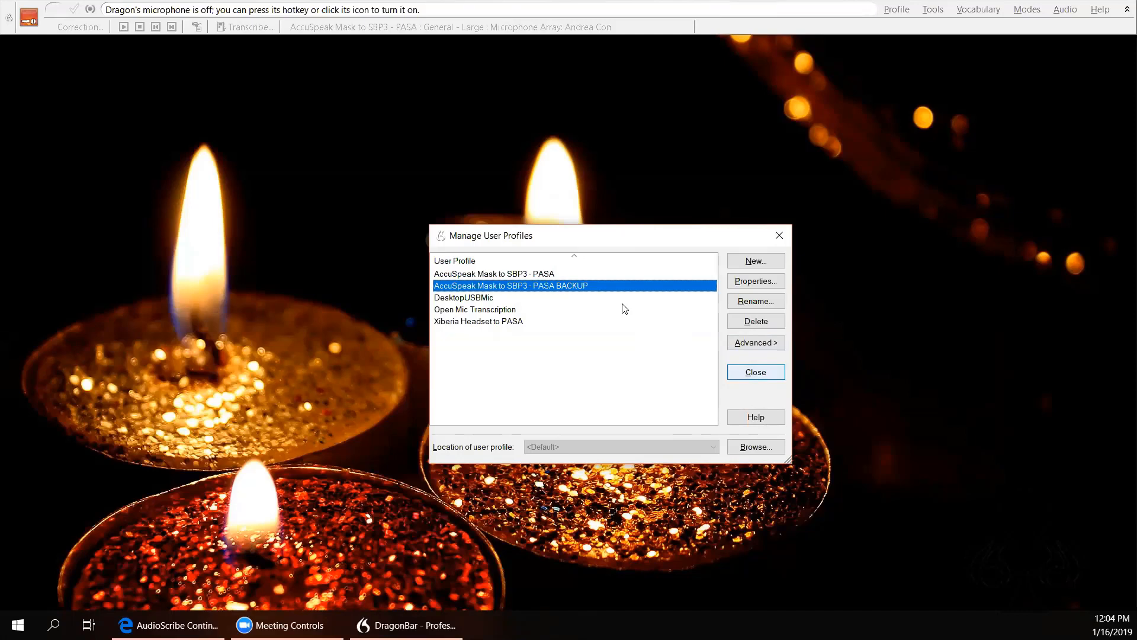
{"action": "key", "text": "Escape"}
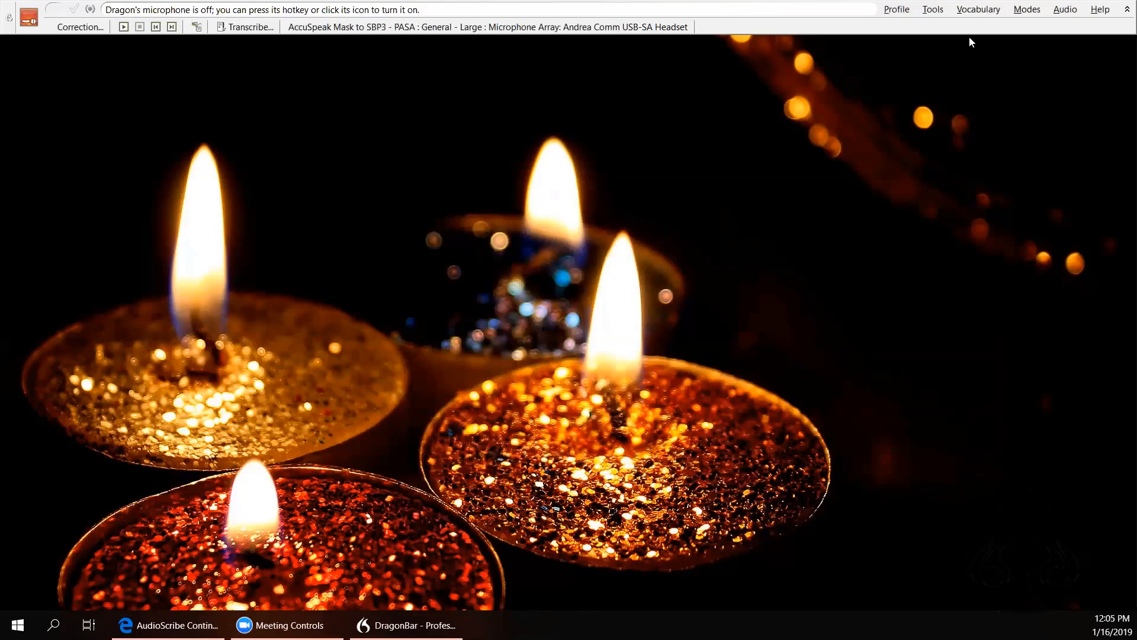
Step: Start learning from specific documents with Find unknown words and Adapt to writing style enabled, and continue to adding documents
{"action": "left_click", "coordinate": [981, 12]}
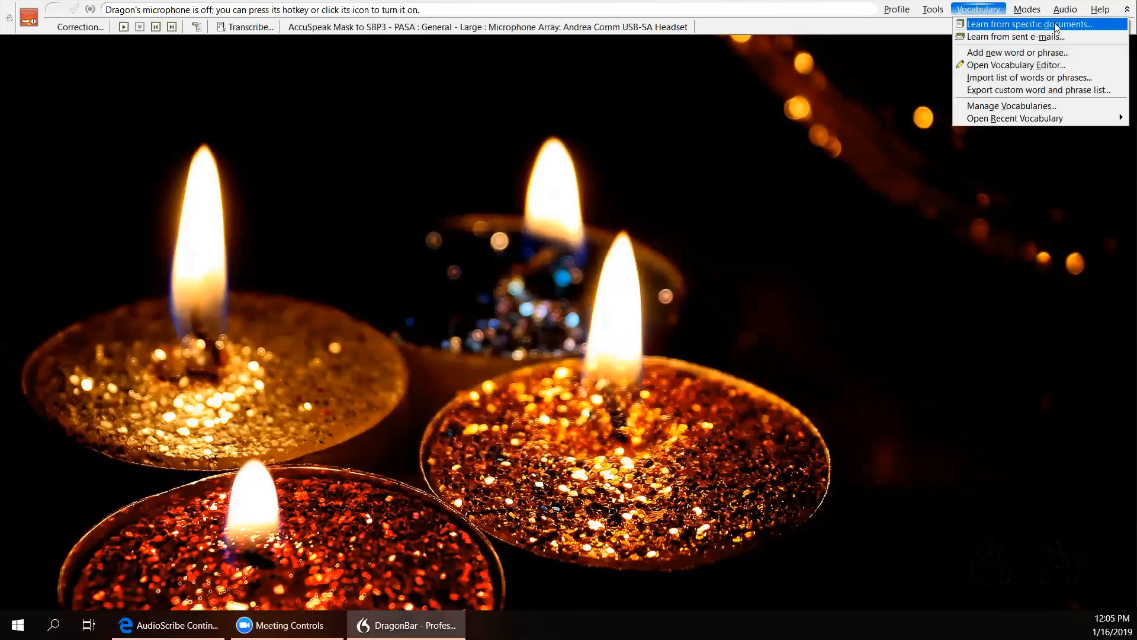
{"action": "left_click", "coordinate": [1106, 25]}
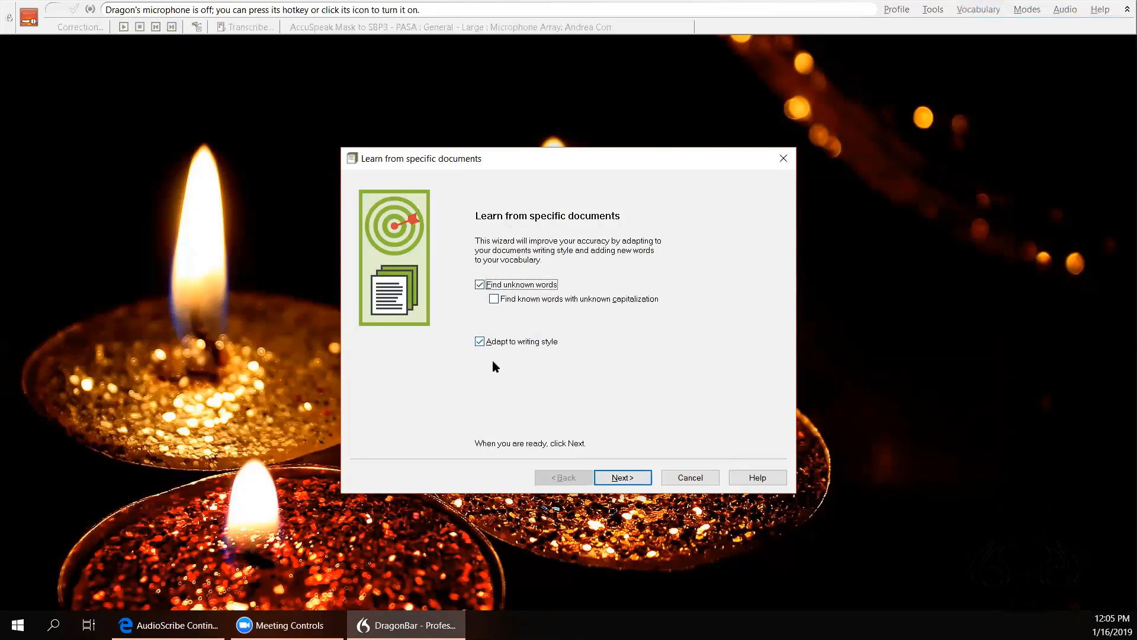
{"action": "left_click", "coordinate": [625, 479]}
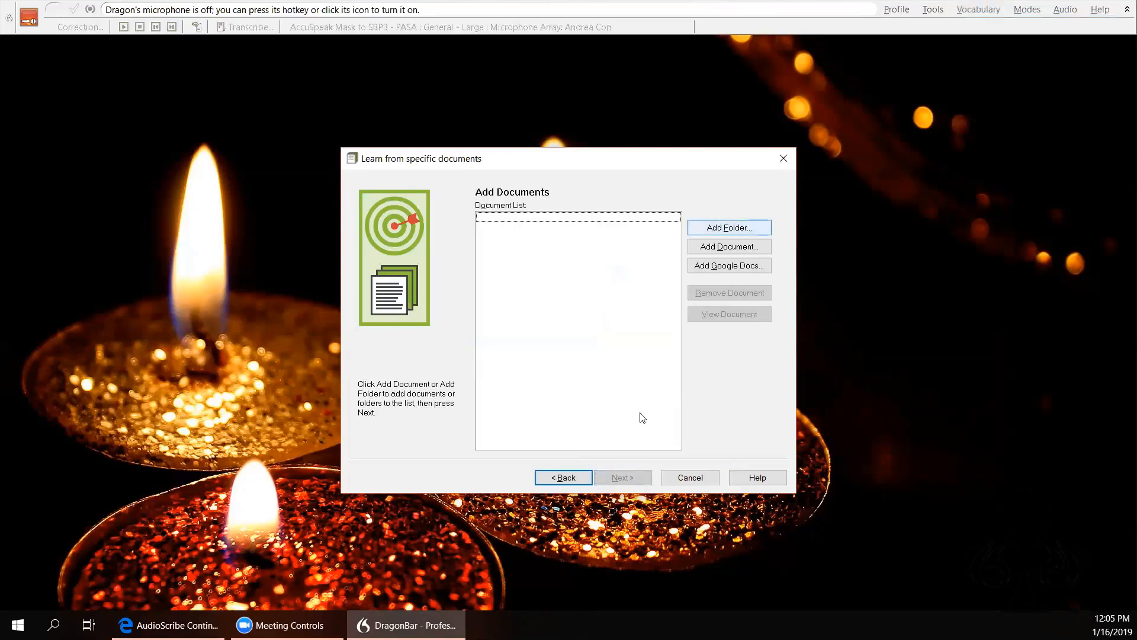
Step: Add the documents from the GENERAL LITIGATION folder in Topic Files on Local Disk (C:) to the document list
{"action": "left_click", "coordinate": [729, 228]}
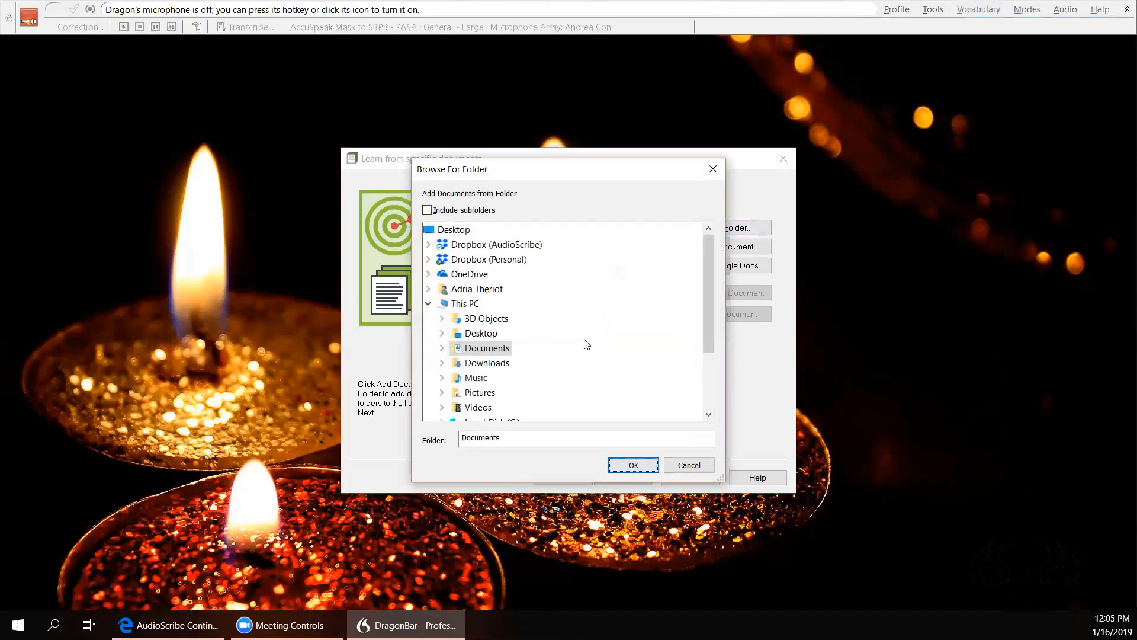
{"action": "scroll", "coordinate": [643, 285], "scroll_direction": "down", "scroll_amount": 1}
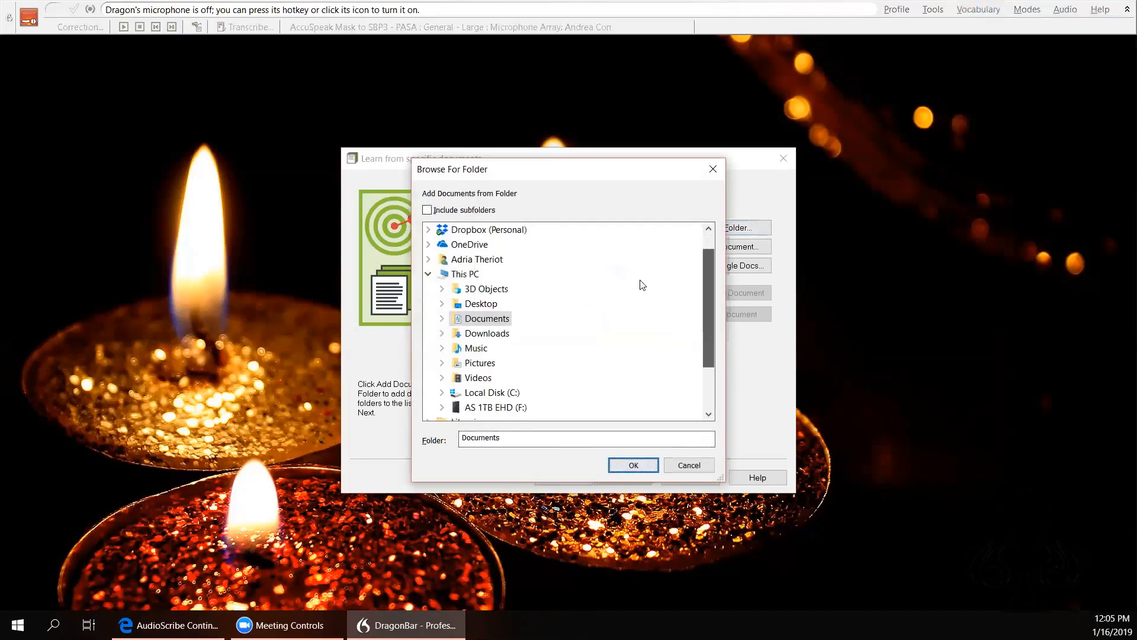
{"action": "scroll", "coordinate": [642, 285], "scroll_direction": "down", "scroll_amount": 1}
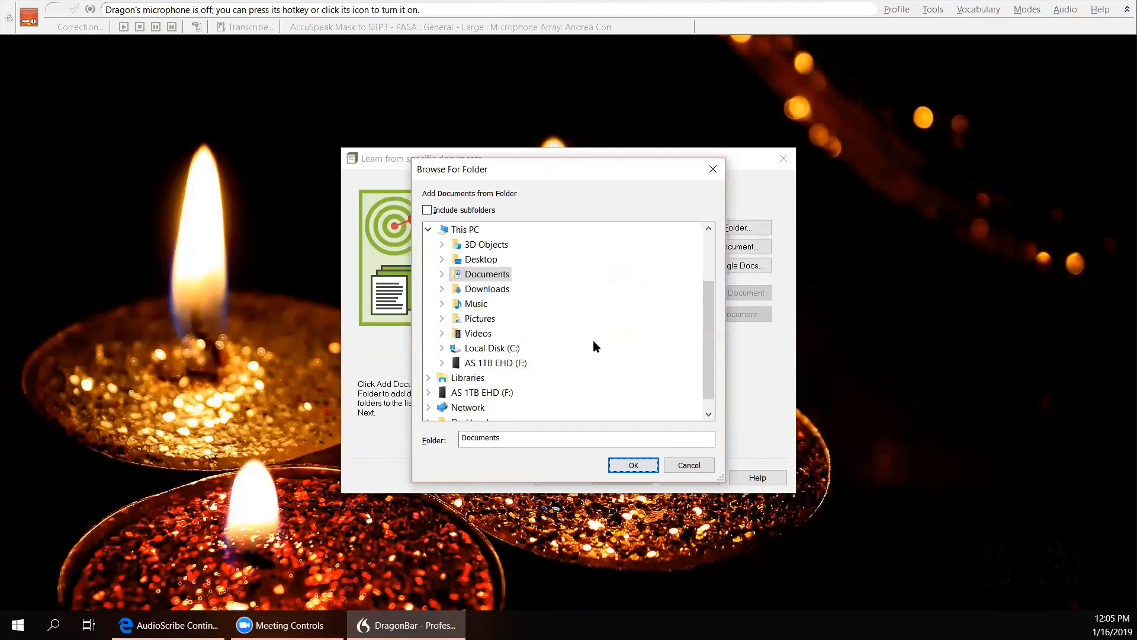
{"action": "left_click", "coordinate": [496, 349]}
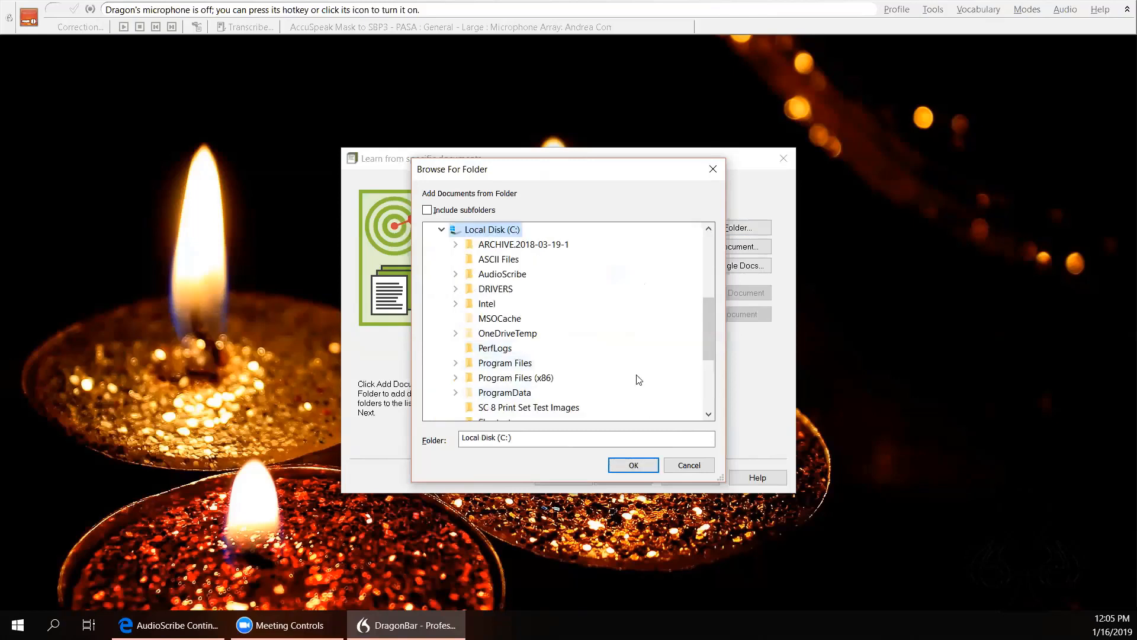
{"action": "scroll", "coordinate": [634, 378], "scroll_direction": "down", "scroll_amount": 3}
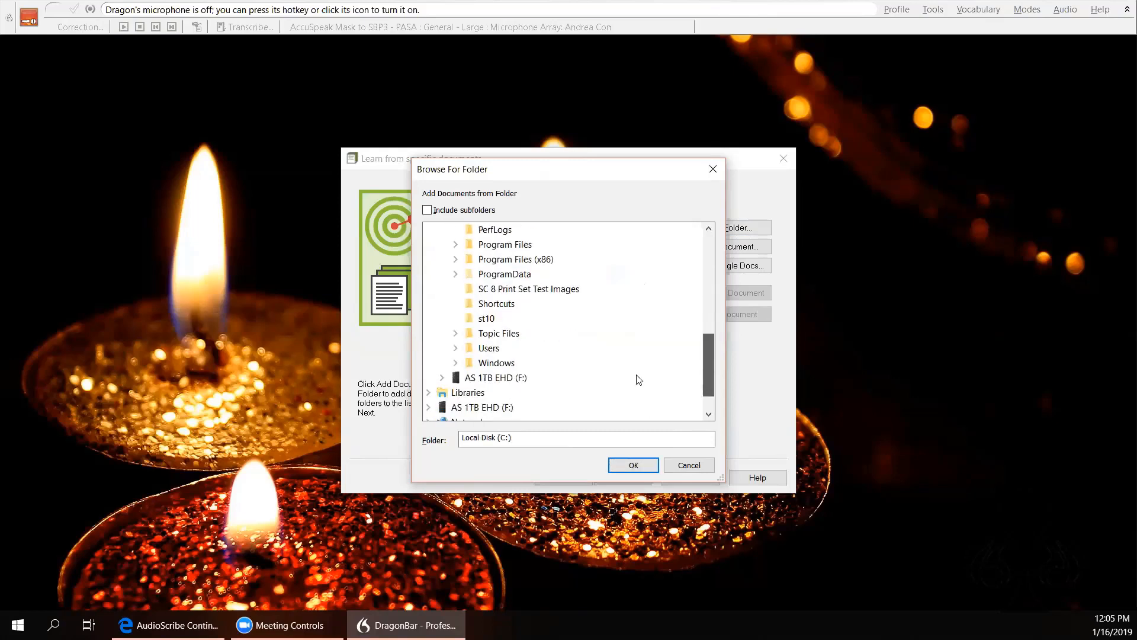
{"action": "left_click", "coordinate": [503, 335]}
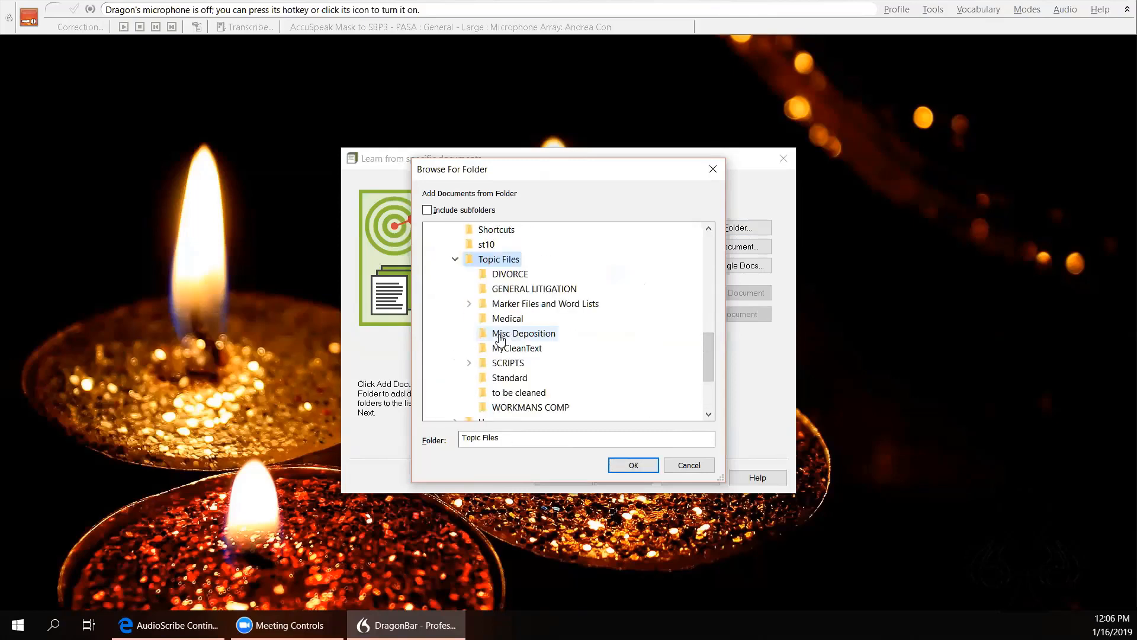
{"action": "left_click", "coordinate": [529, 291]}
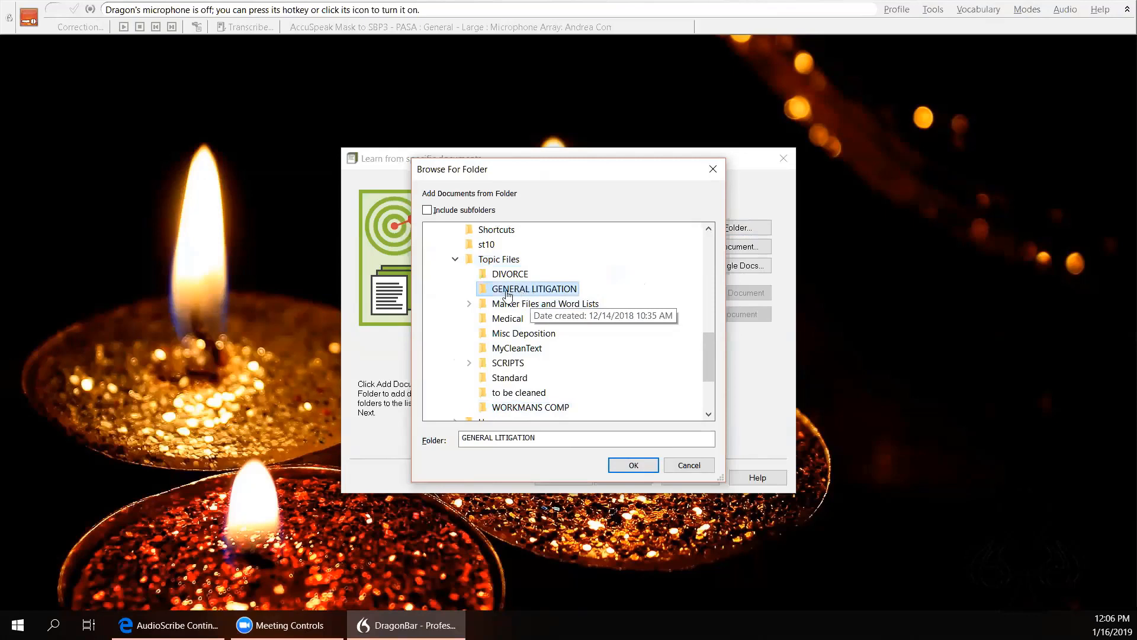
{"action": "left_click", "coordinate": [633, 465]}
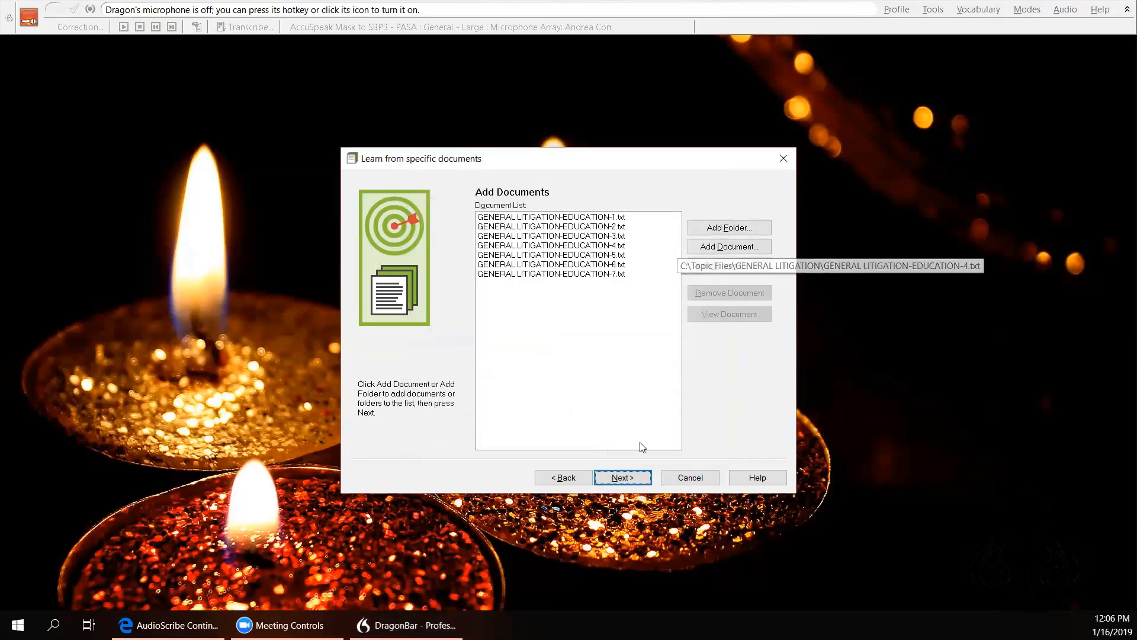
Step: Add the documents from the Misc Deposition folder in Topic Files to the document list
{"action": "left_click", "coordinate": [729, 227]}
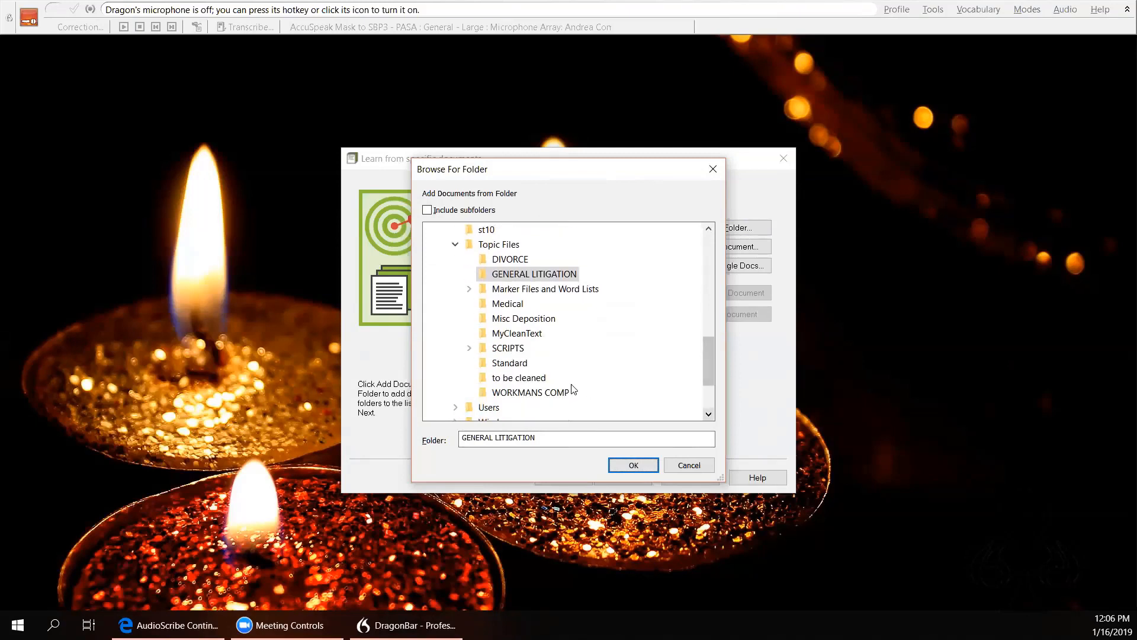
{"action": "left_click", "coordinate": [536, 320]}
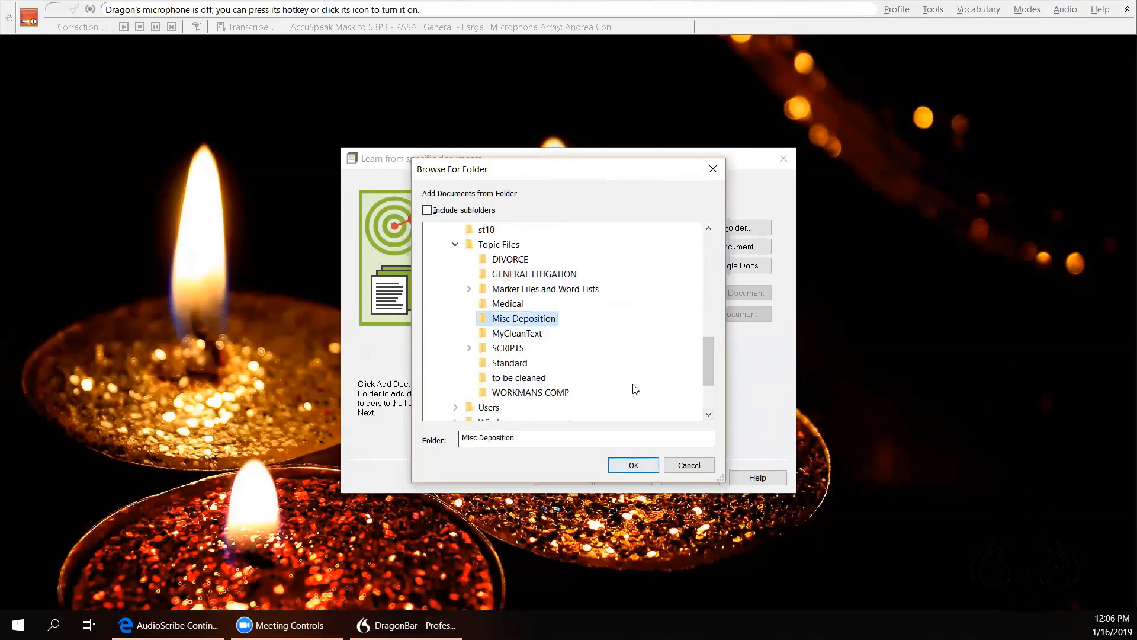
{"action": "key", "text": "Return"}
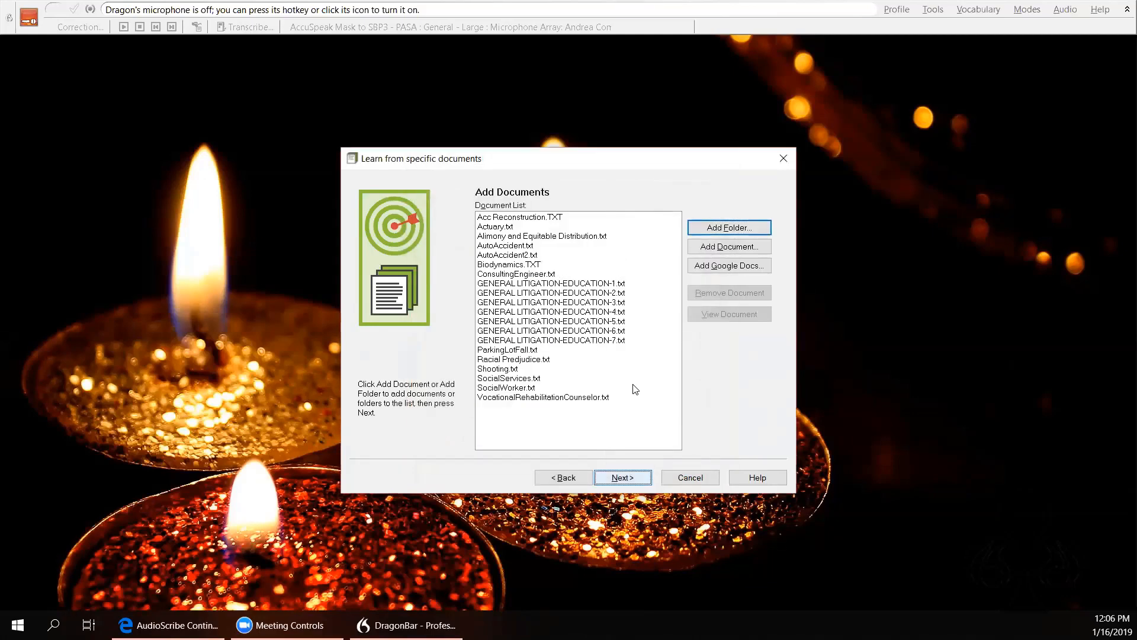
Step: Run the analysis of the listed documents and continue to the list of unknown words
{"action": "left_click", "coordinate": [632, 479]}
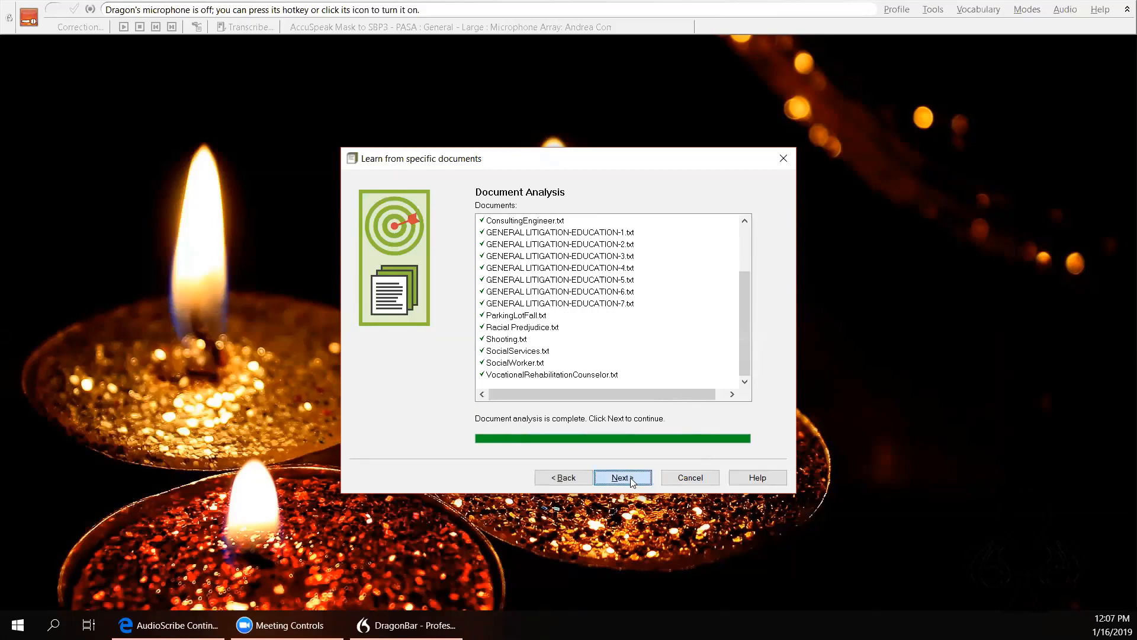
{"action": "left_click", "coordinate": [631, 478]}
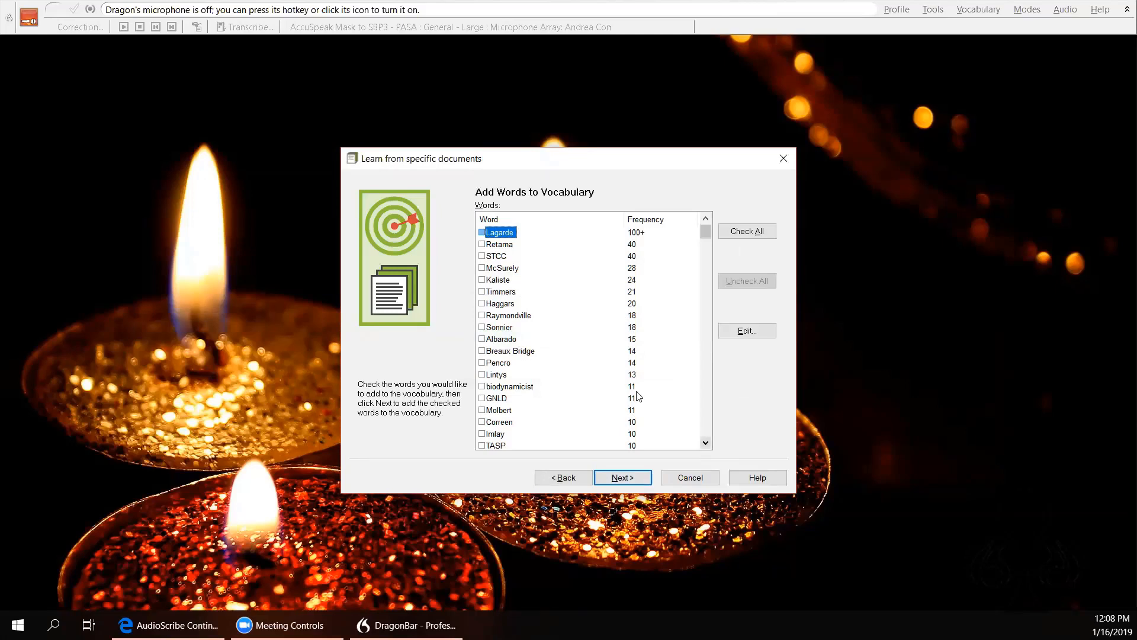
Step: Review the more frequent unknown words and mark po'boys for addition to the vocabulary
{"action": "scroll", "coordinate": [638, 397], "scroll_direction": "down", "scroll_amount": 3}
{"action": "scroll", "coordinate": [638, 396], "scroll_direction": "down", "scroll_amount": 4}
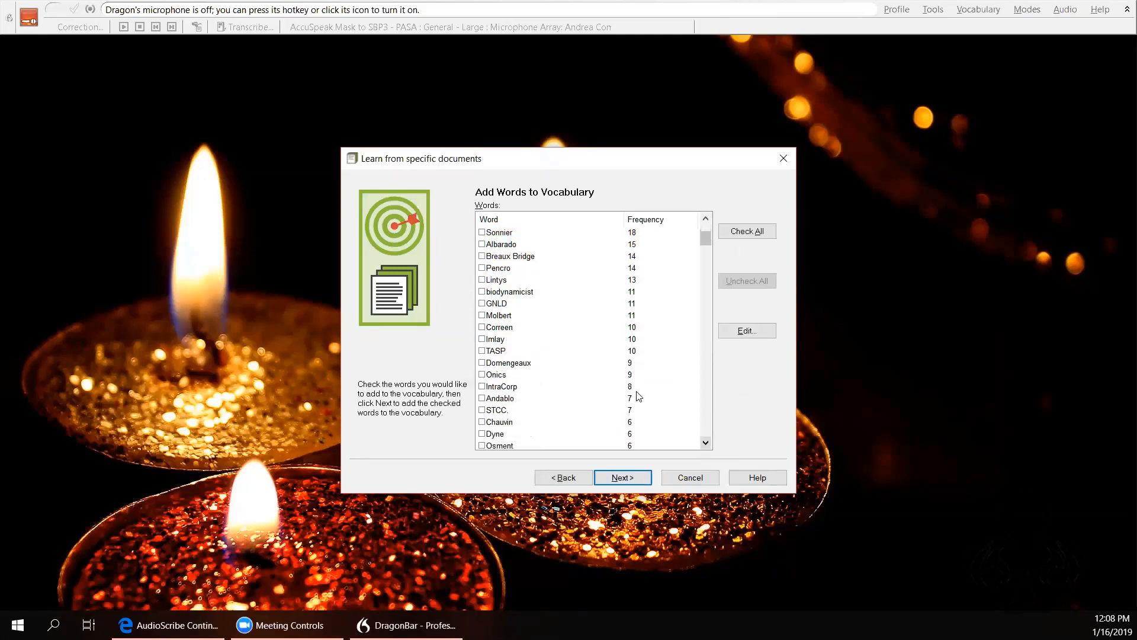
{"action": "scroll", "coordinate": [638, 396], "scroll_direction": "down", "scroll_amount": 3}
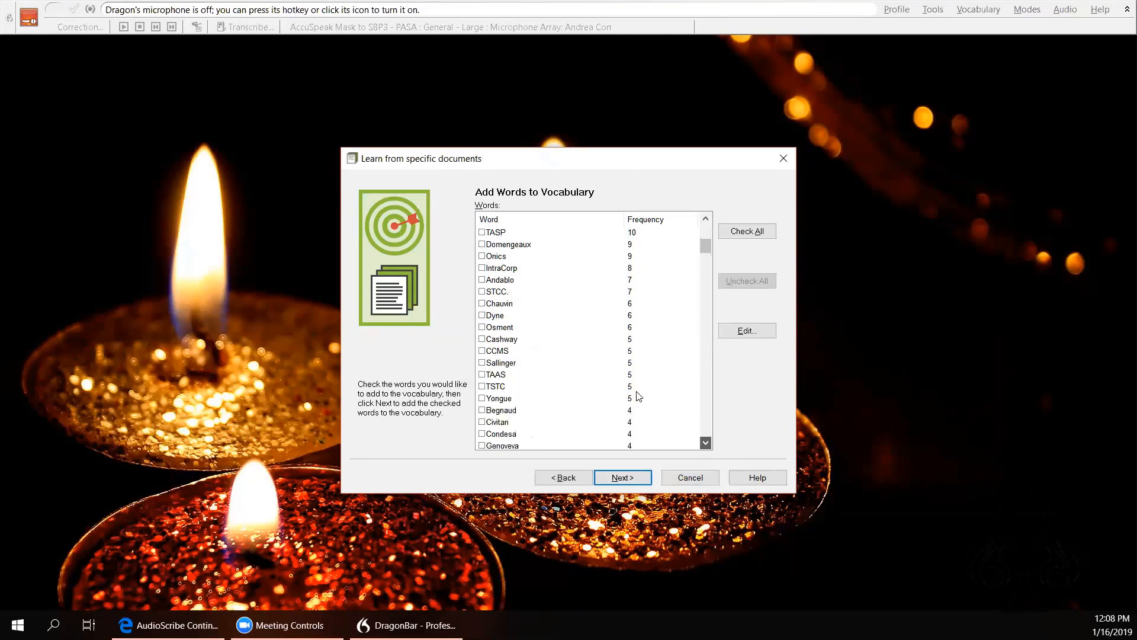
{"action": "scroll", "coordinate": [638, 396], "scroll_direction": "down", "scroll_amount": 2}
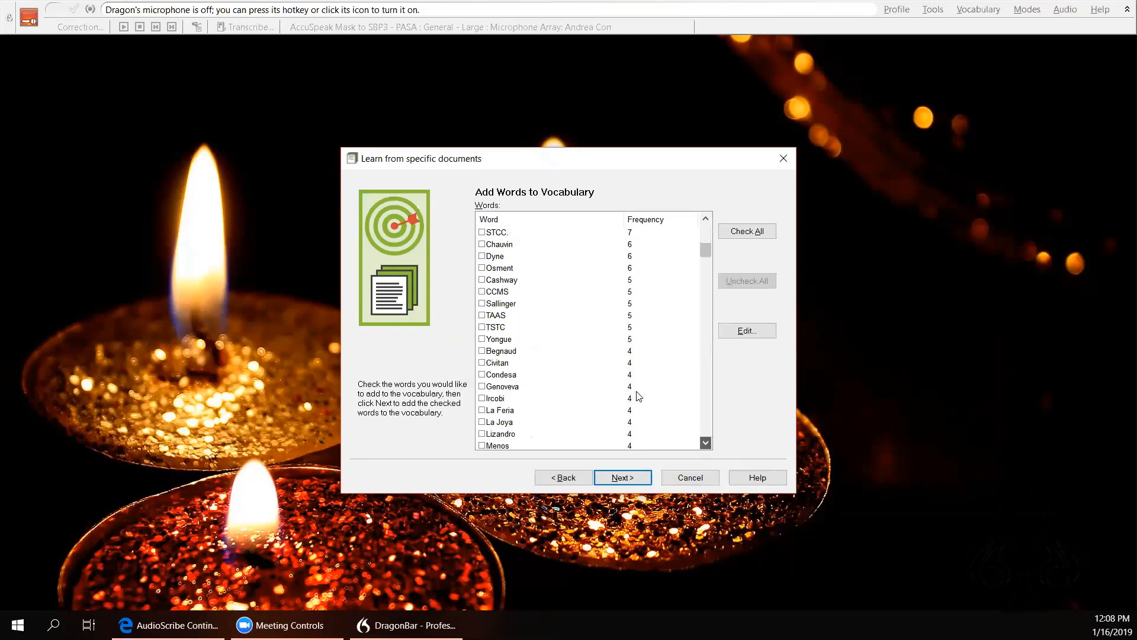
{"action": "scroll", "coordinate": [638, 396], "scroll_direction": "down", "scroll_amount": 3}
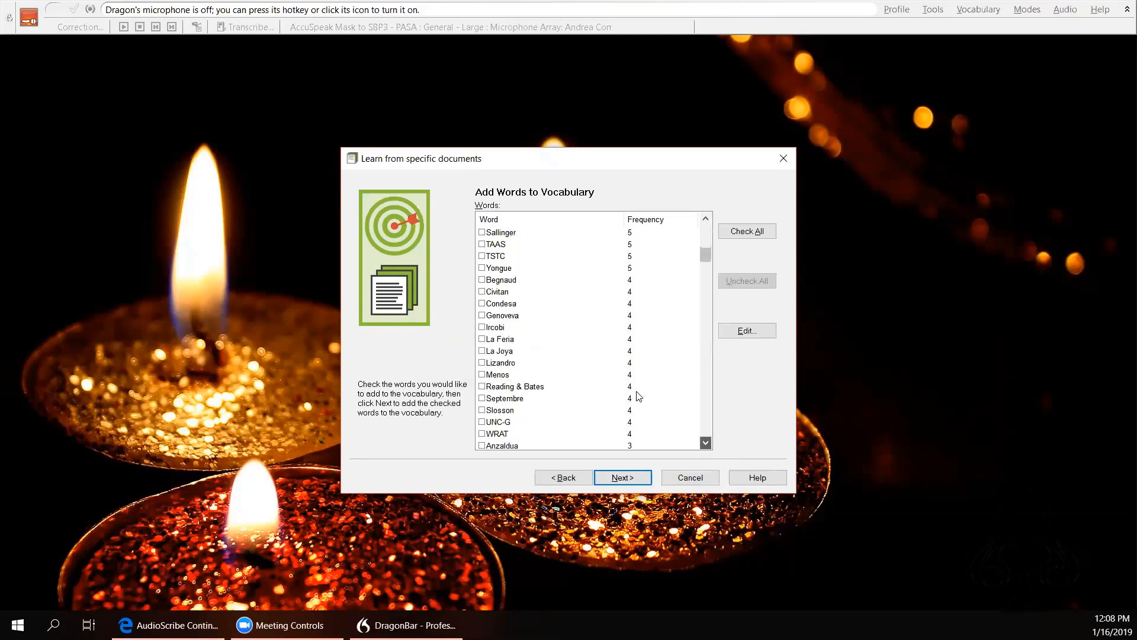
{"action": "scroll", "coordinate": [638, 396], "scroll_direction": "down", "scroll_amount": 3}
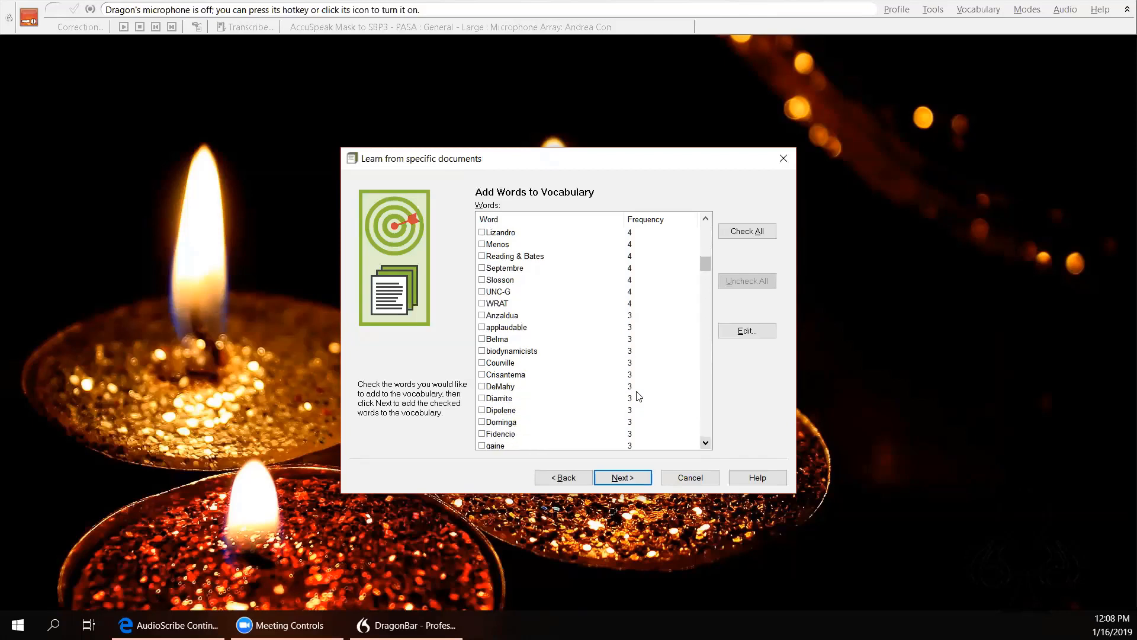
{"action": "scroll", "coordinate": [637, 396], "scroll_direction": "down", "scroll_amount": 3}
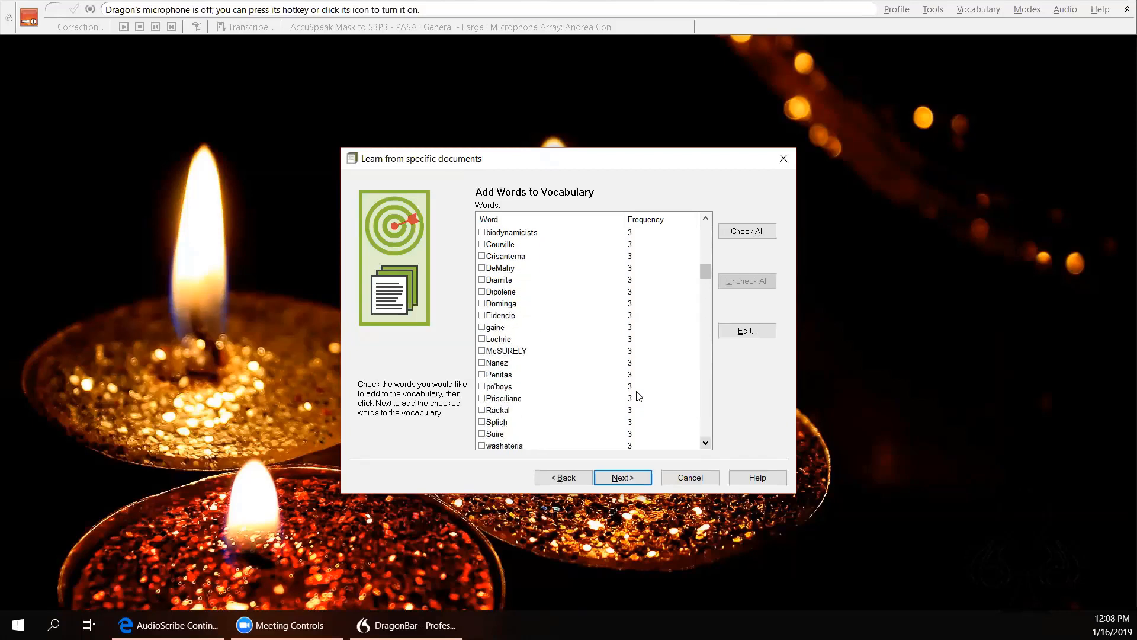
{"action": "scroll", "coordinate": [637, 396], "scroll_direction": "down", "scroll_amount": 1}
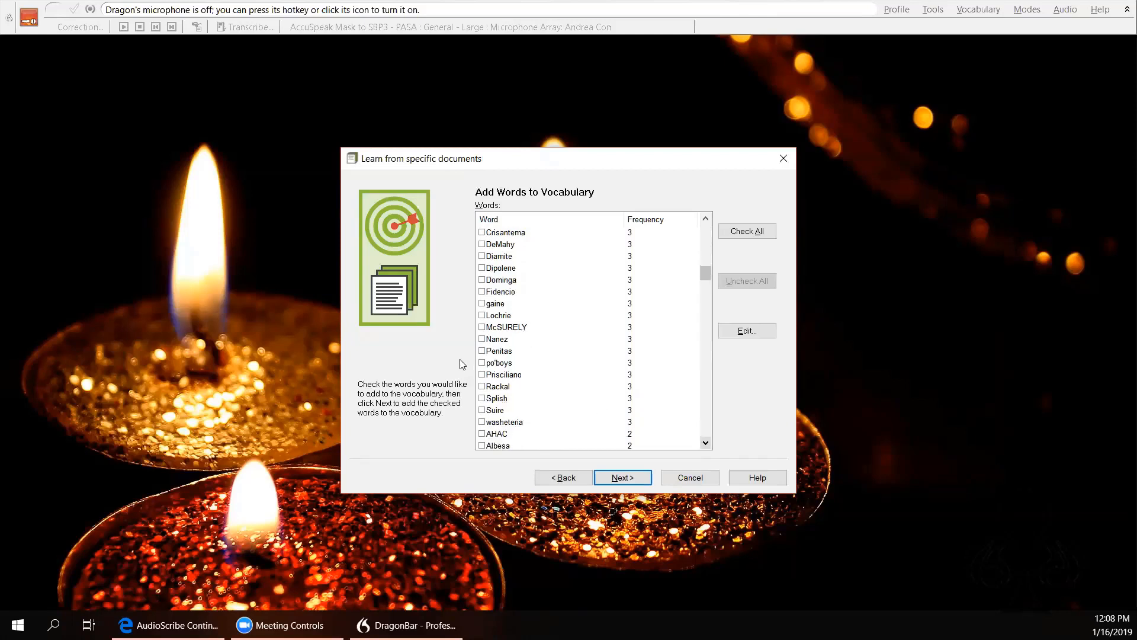
{"action": "left_click", "coordinate": [482, 363]}
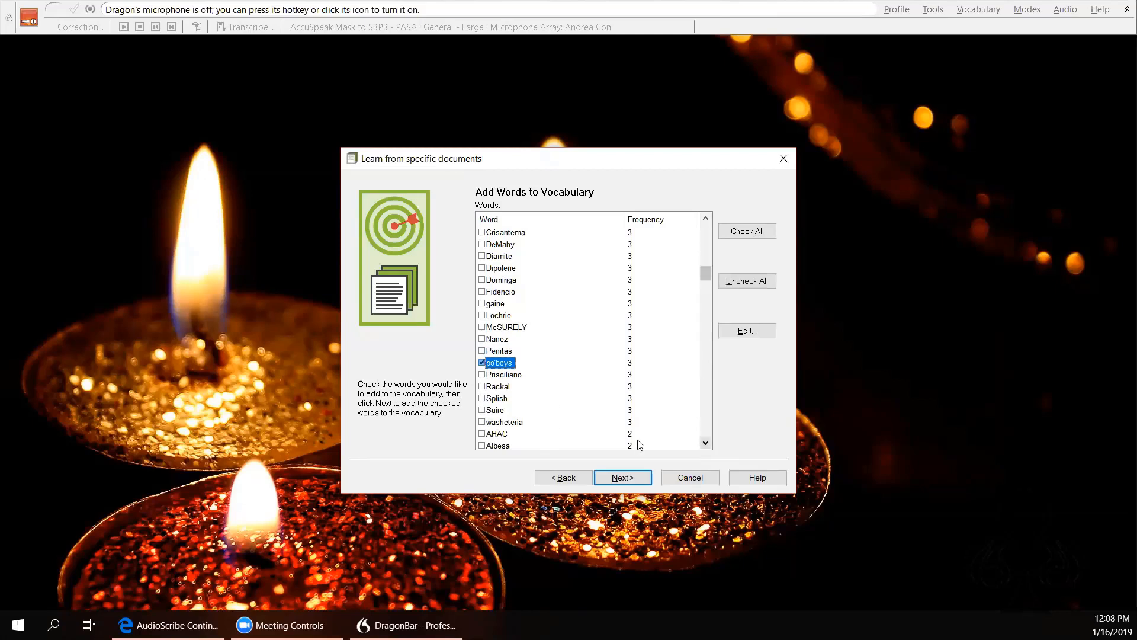
Step: Mark the place name Arnaudville among the words with frequency 1 for addition to the vocabulary
{"action": "scroll", "coordinate": [639, 444], "scroll_direction": "down", "scroll_amount": 3}
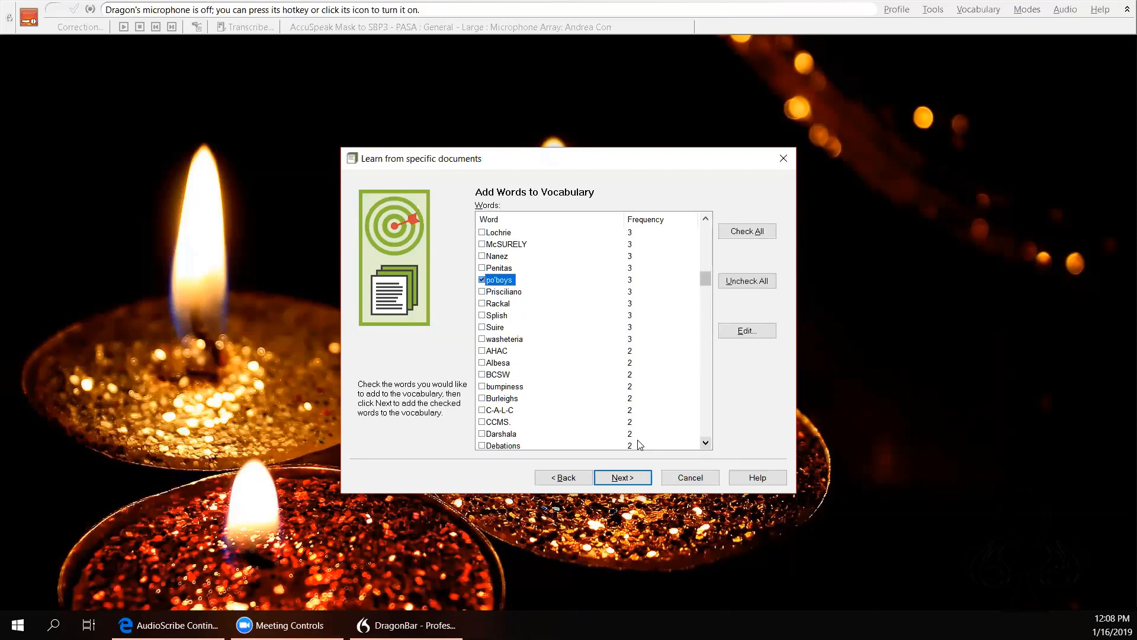
{"action": "scroll", "coordinate": [640, 444], "scroll_direction": "down", "scroll_amount": 2}
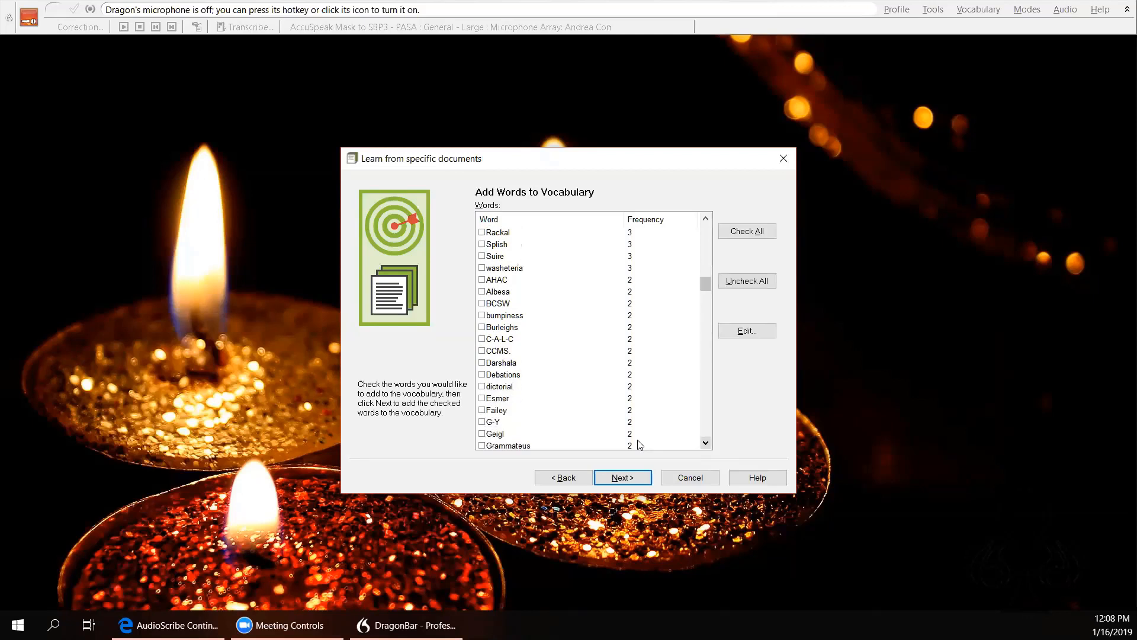
{"action": "scroll", "coordinate": [640, 444], "scroll_direction": "down", "scroll_amount": 3}
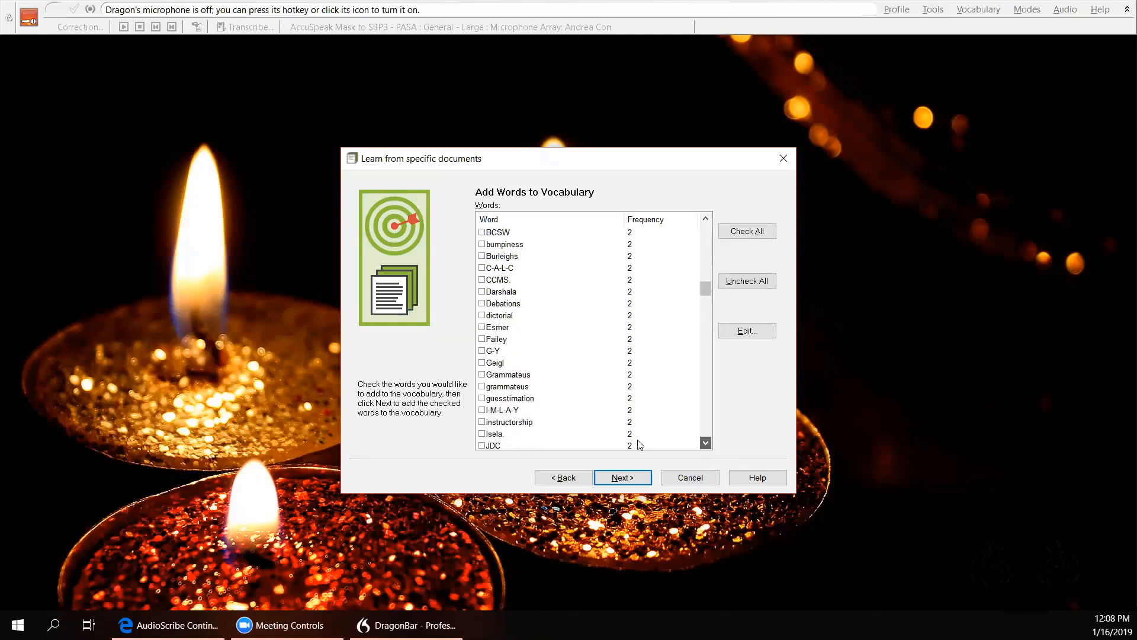
{"action": "scroll", "coordinate": [639, 444], "scroll_direction": "down", "scroll_amount": 2}
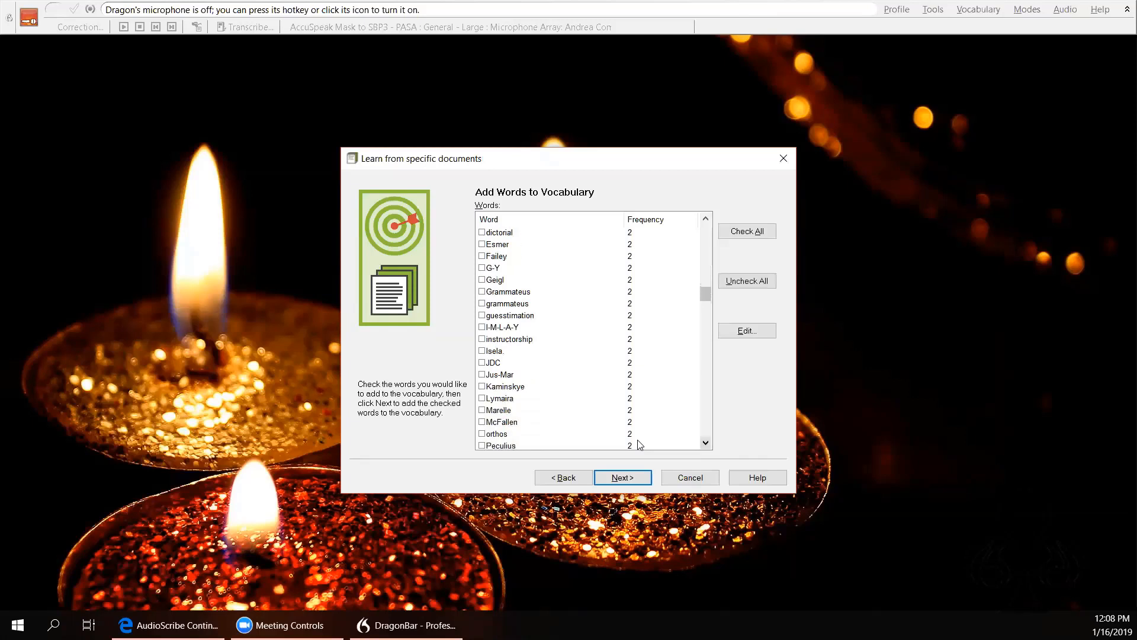
{"action": "scroll", "coordinate": [640, 444], "scroll_direction": "down", "scroll_amount": 3}
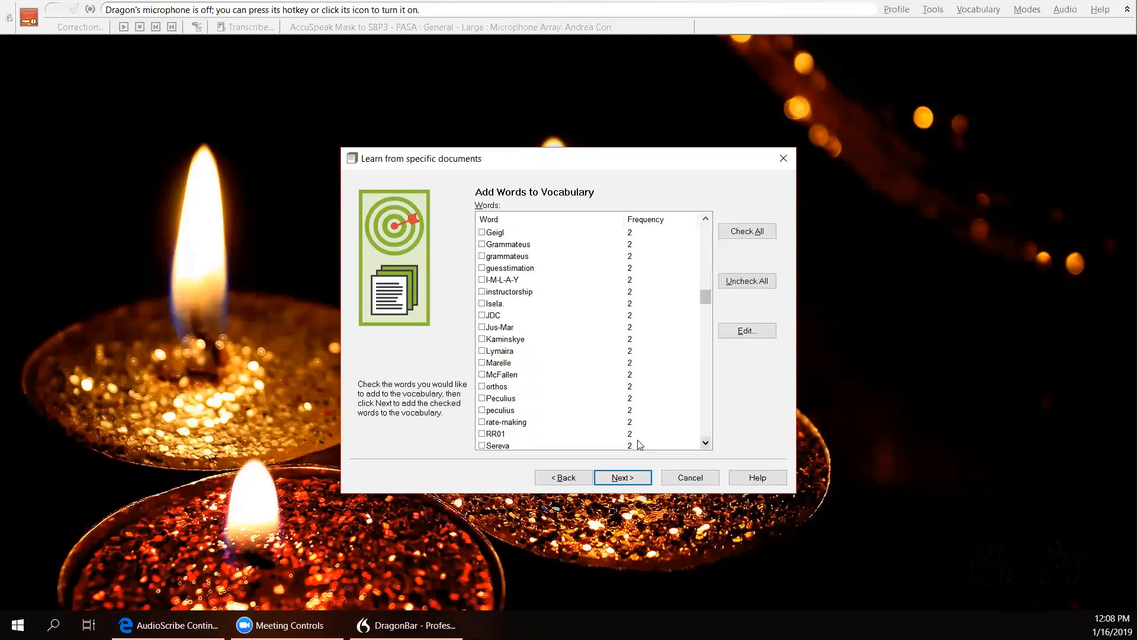
{"action": "scroll", "coordinate": [640, 444], "scroll_direction": "down", "scroll_amount": 4}
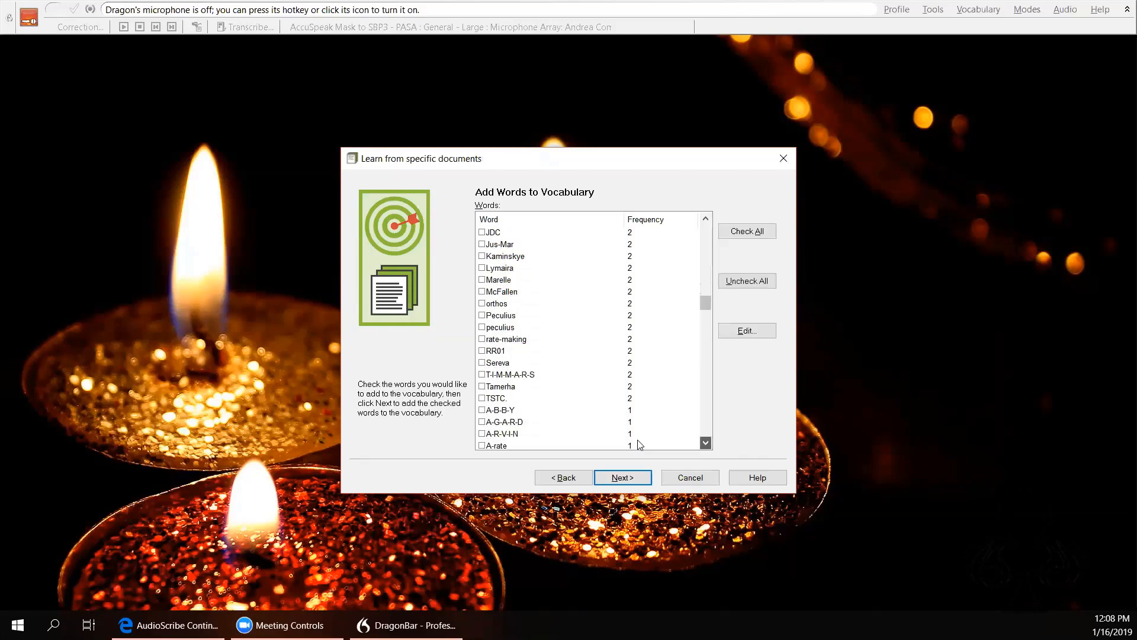
{"action": "scroll", "coordinate": [639, 444], "scroll_direction": "down", "scroll_amount": 2}
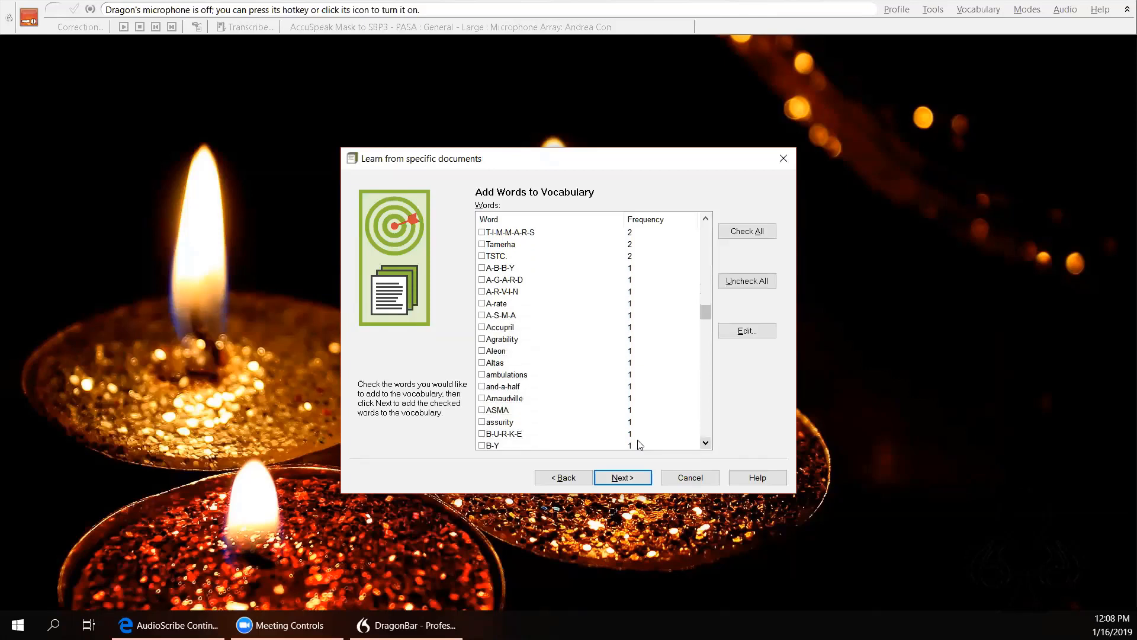
{"action": "left_click", "coordinate": [483, 399]}
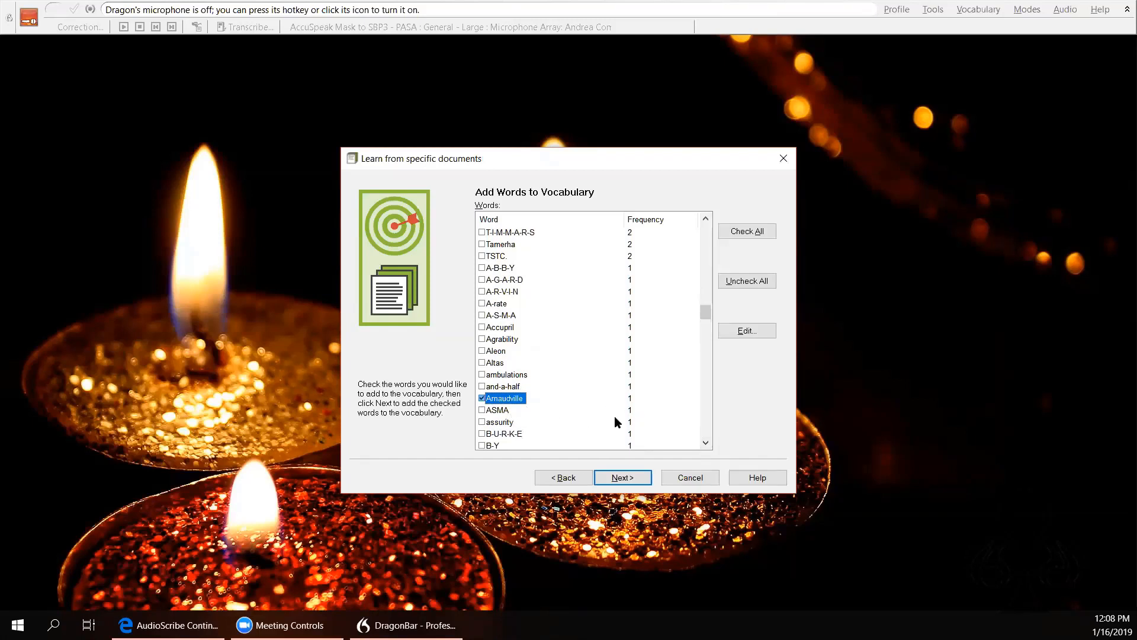
Step: Mark Home Savings Bank and intramilitary in the word list for addition to the vocabulary
{"action": "scroll", "coordinate": [614, 416], "scroll_direction": "down", "scroll_amount": 2}
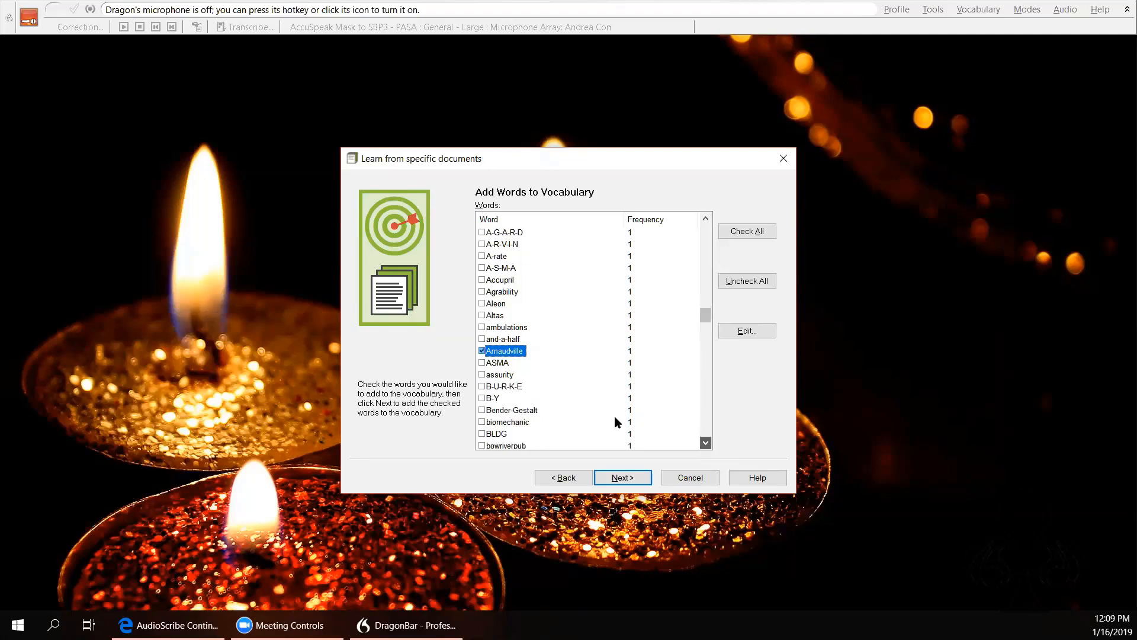
{"action": "scroll", "coordinate": [615, 417], "scroll_direction": "down", "scroll_amount": 1}
{"action": "scroll", "coordinate": [615, 418], "scroll_direction": "down", "scroll_amount": 10}
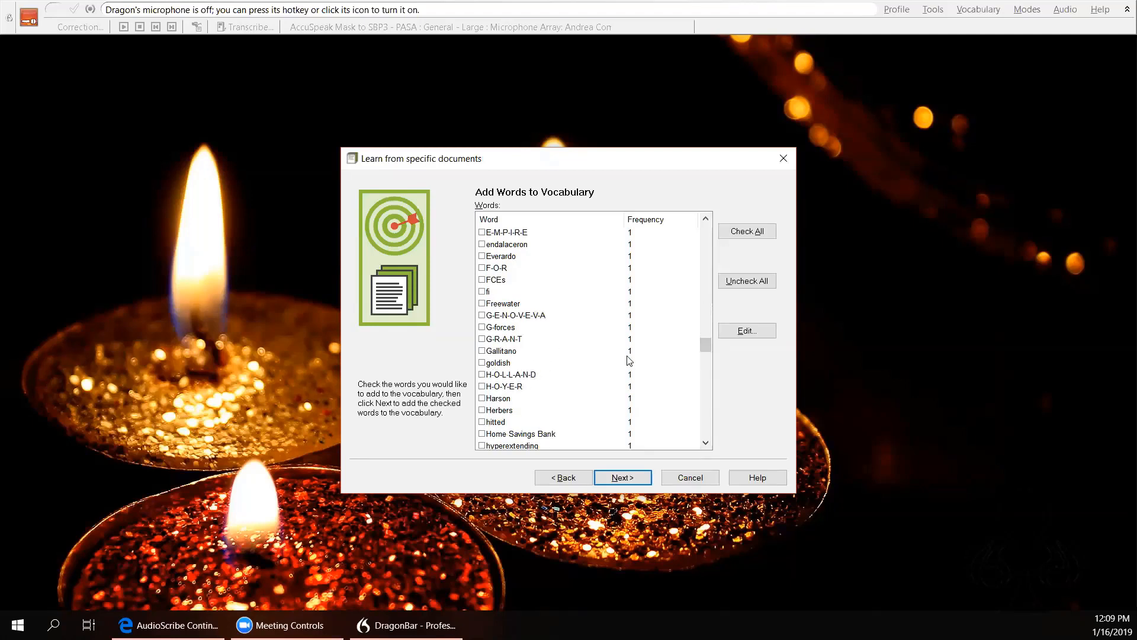
{"action": "scroll", "coordinate": [629, 361], "scroll_direction": "down", "scroll_amount": 2}
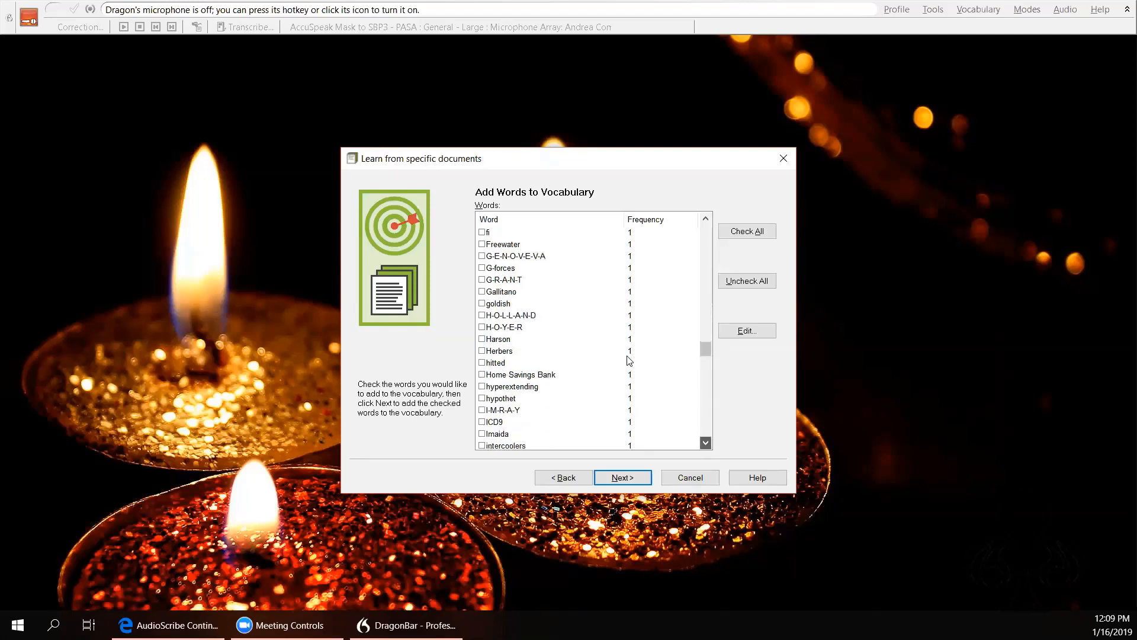
{"action": "scroll", "coordinate": [629, 360], "scroll_direction": "down", "scroll_amount": 1}
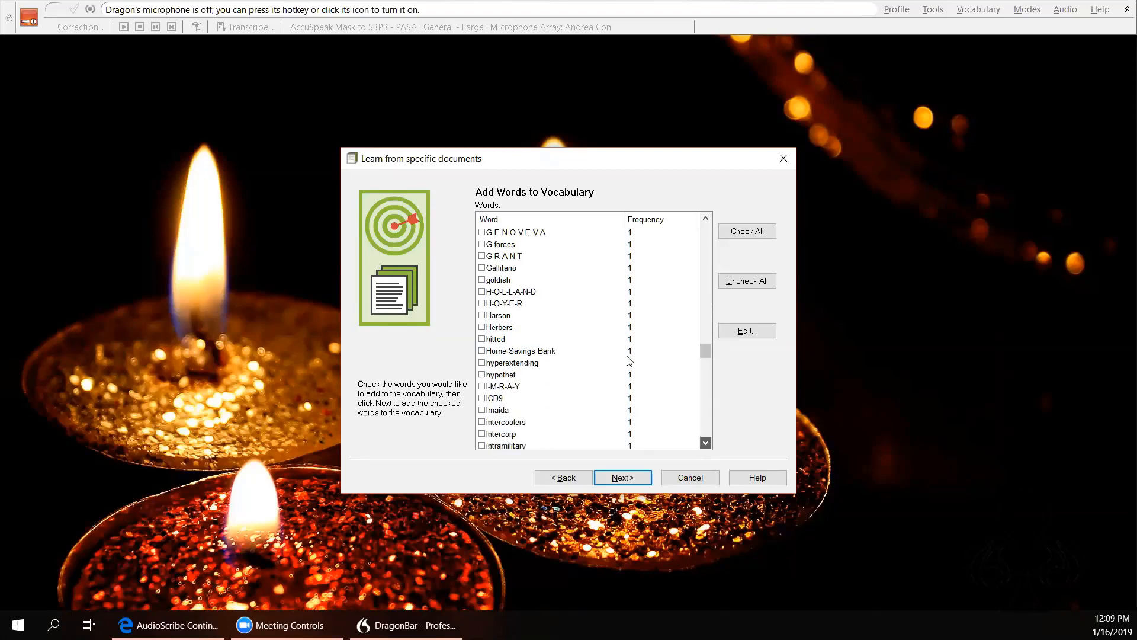
{"action": "left_click", "coordinate": [483, 352]}
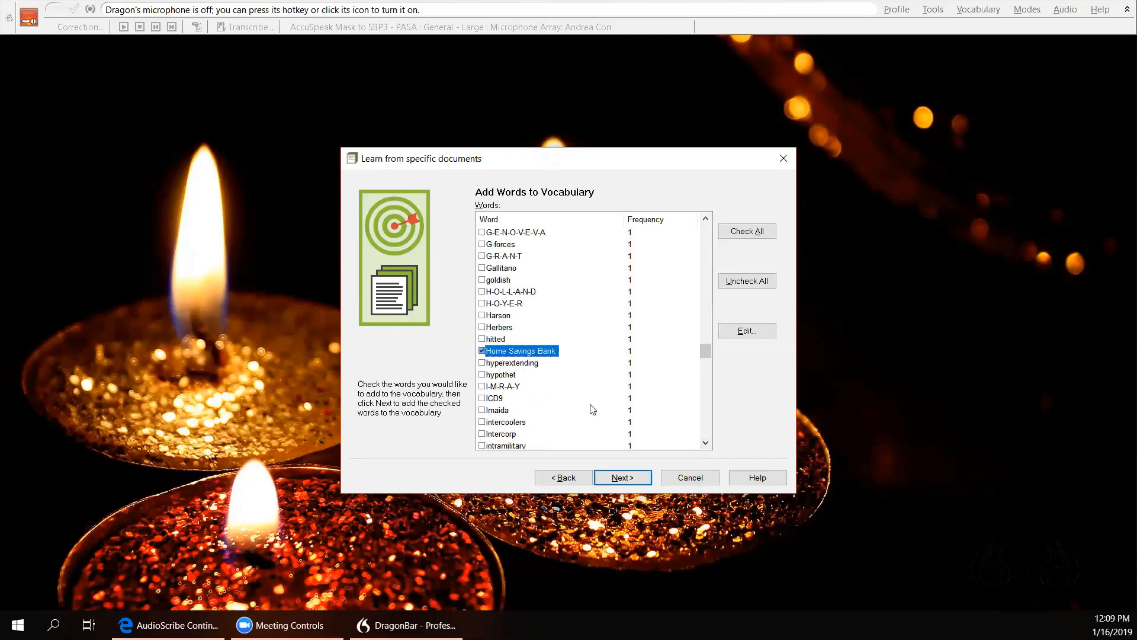
{"action": "scroll", "coordinate": [592, 409], "scroll_direction": "down", "scroll_amount": 2}
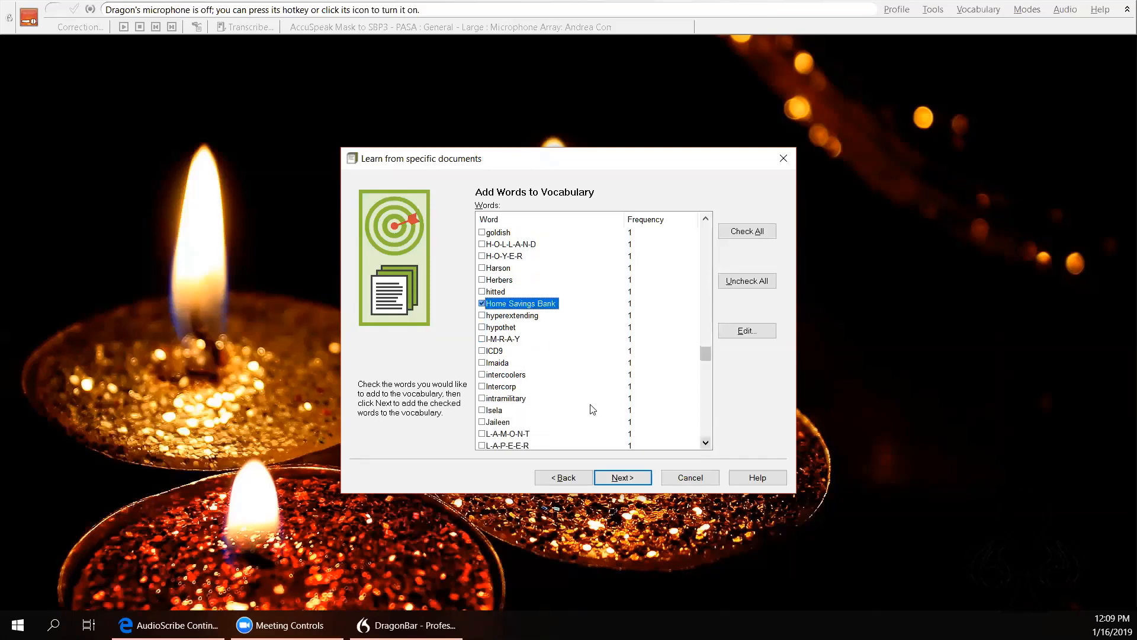
{"action": "left_click", "coordinate": [482, 398]}
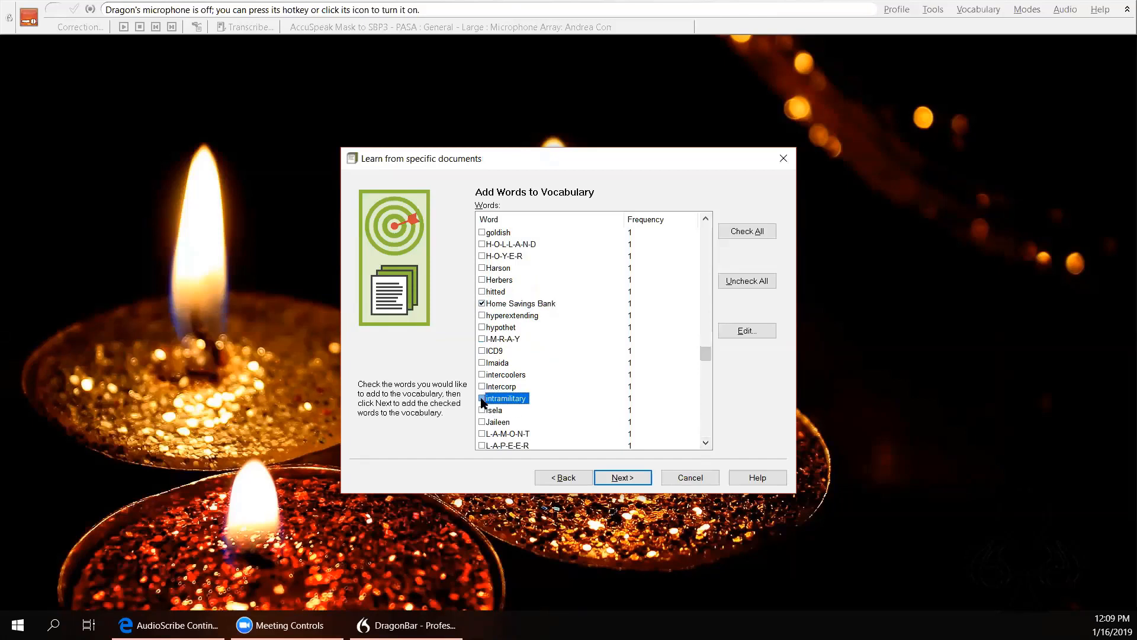
Step: Mark roughnecking and spectroanalysis in the word list for addition to the vocabulary
{"action": "scroll", "coordinate": [636, 451], "scroll_direction": "down", "scroll_amount": 3}
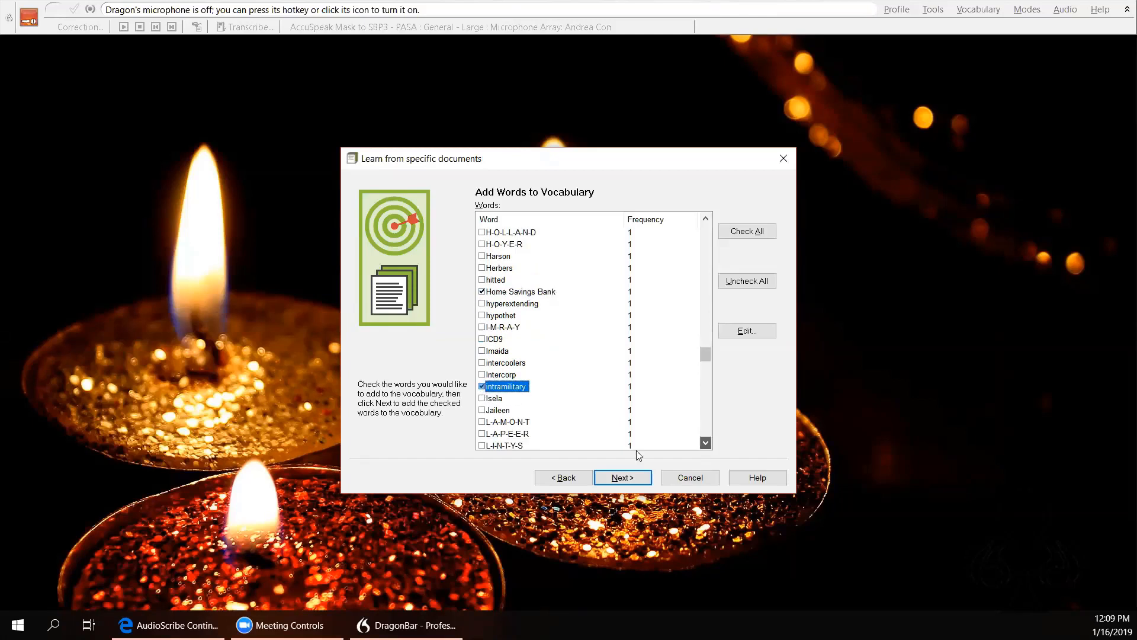
{"action": "scroll", "coordinate": [638, 453], "scroll_direction": "down", "scroll_amount": 5}
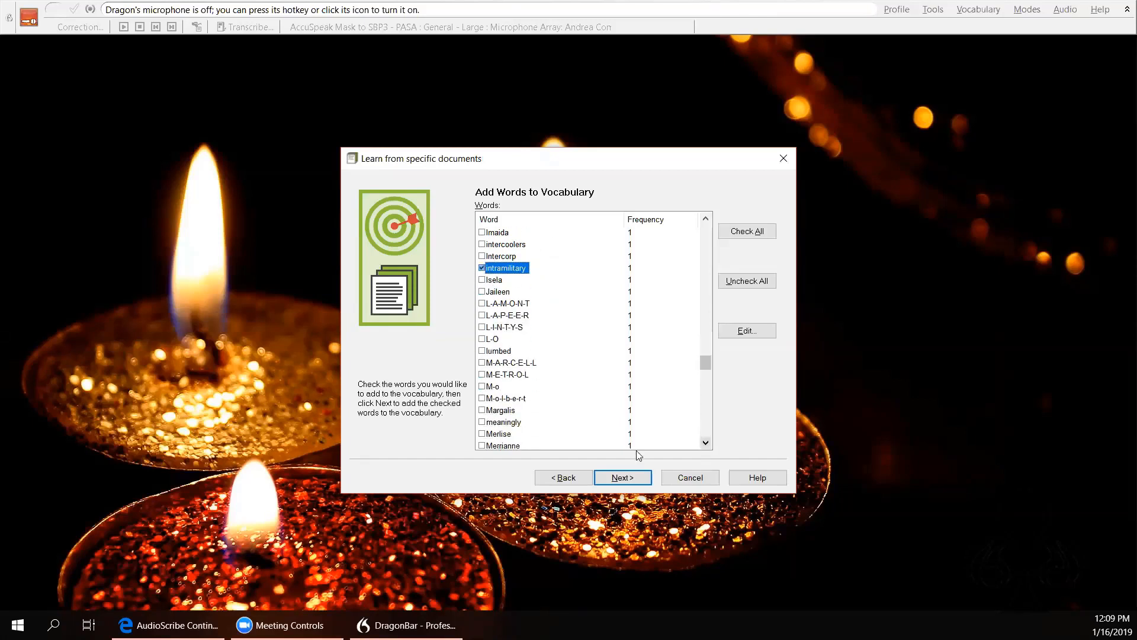
{"action": "scroll", "coordinate": [638, 454], "scroll_direction": "down", "scroll_amount": 10}
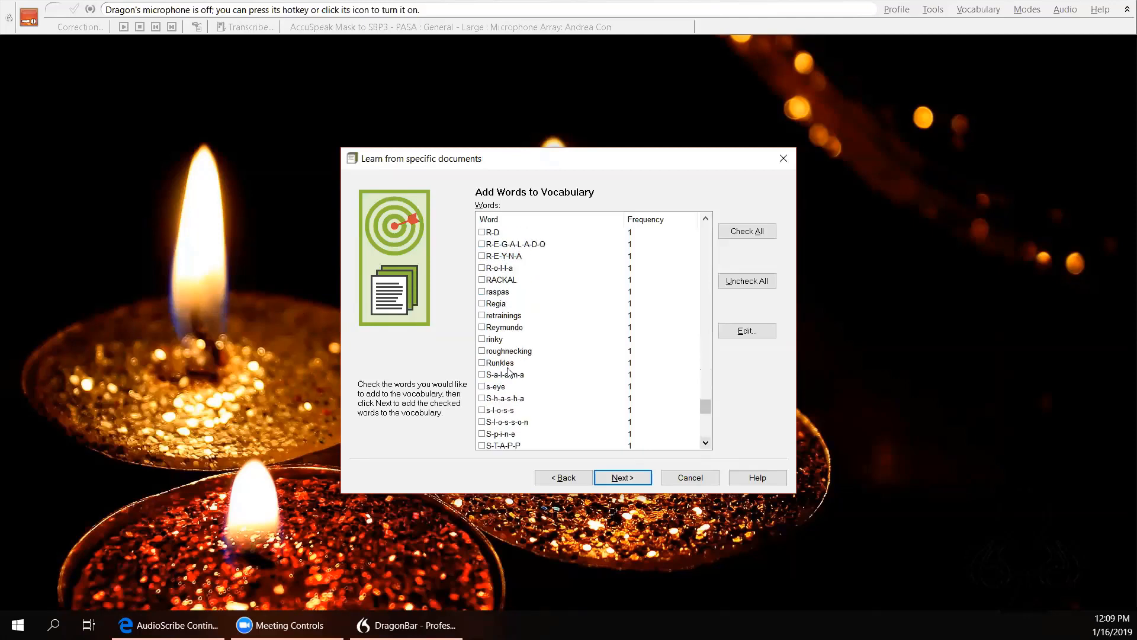
{"action": "left_click", "coordinate": [482, 350]}
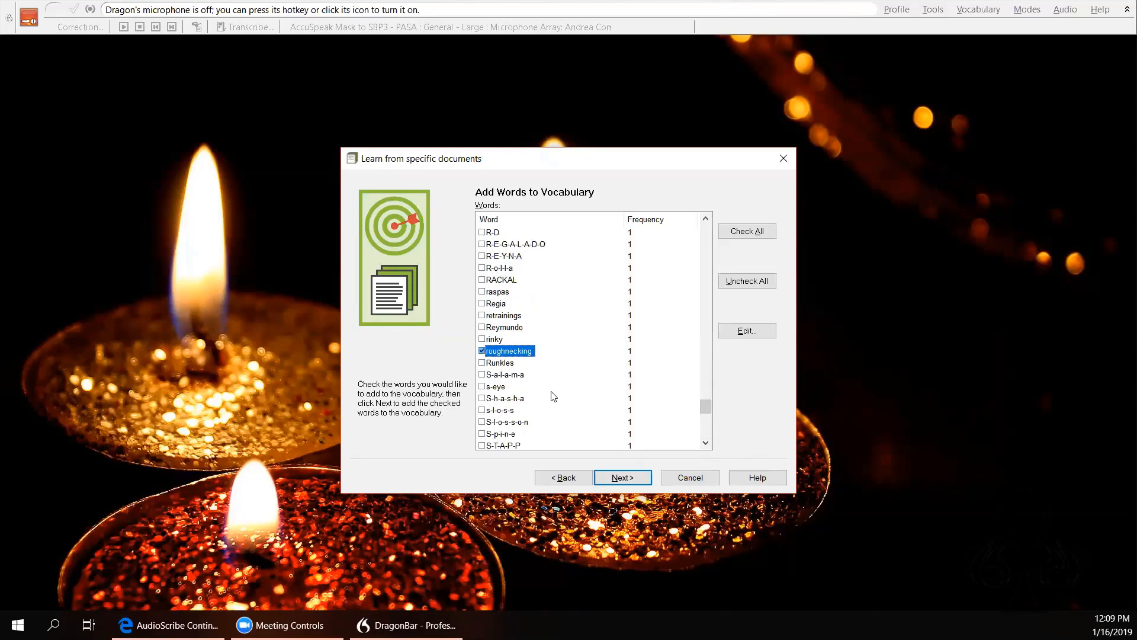
{"action": "scroll", "coordinate": [552, 396], "scroll_direction": "down", "scroll_amount": 3}
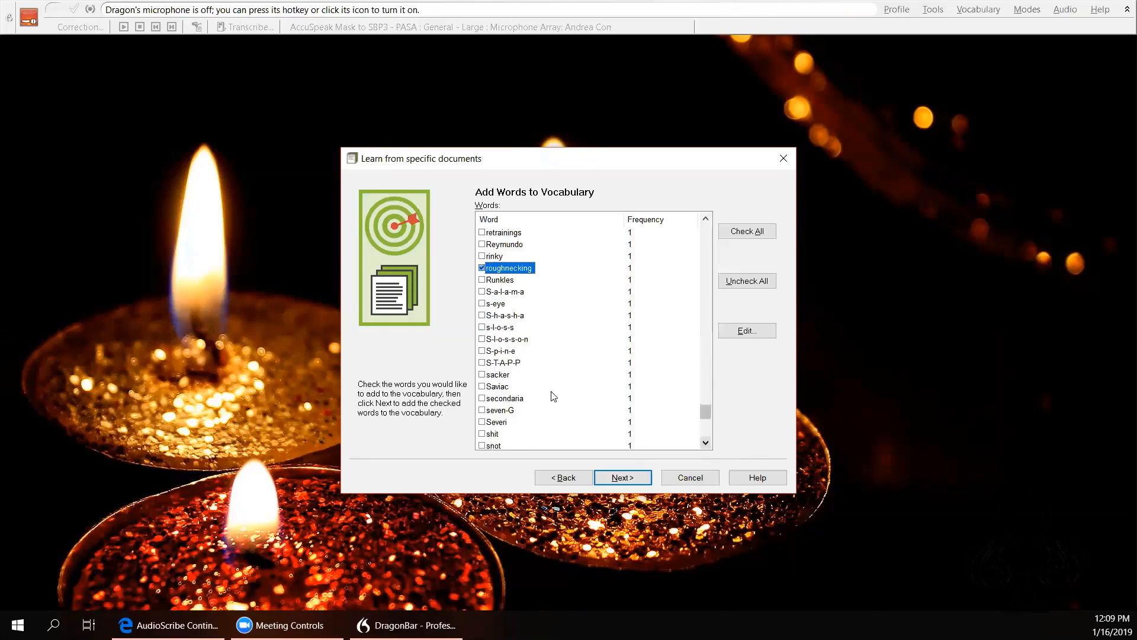
{"action": "scroll", "coordinate": [553, 396], "scroll_direction": "down", "scroll_amount": 6}
{"action": "left_click", "coordinate": [482, 256]}
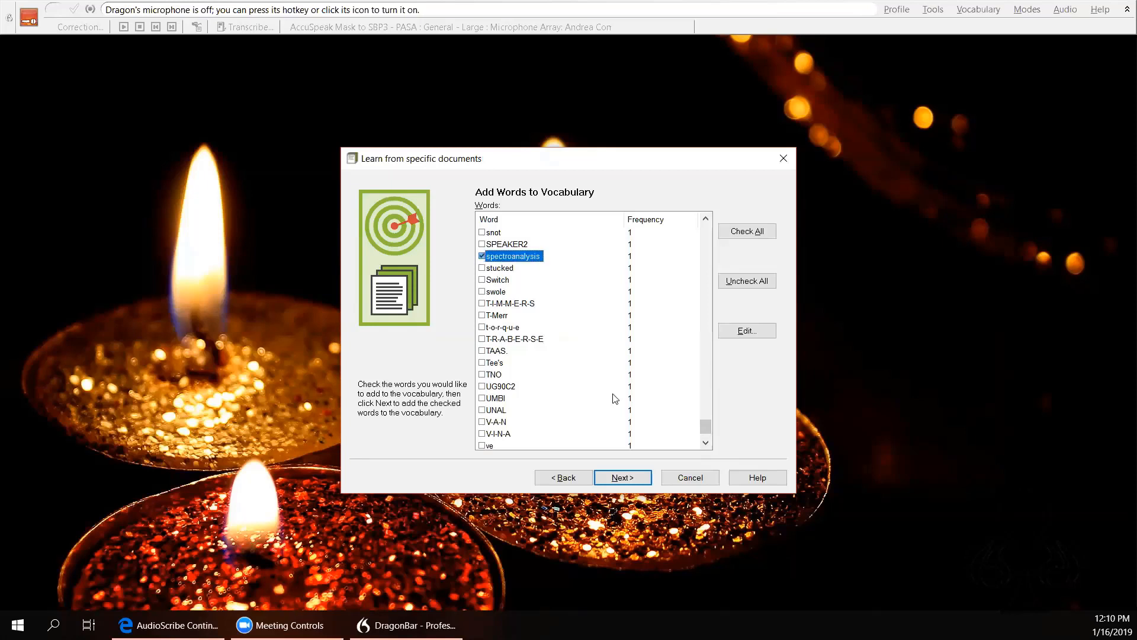
Step: Check the end of the word list, and return to the frequency 3 words to mark biodynamicists for addition
{"action": "scroll", "coordinate": [615, 399], "scroll_direction": "down", "scroll_amount": 2}
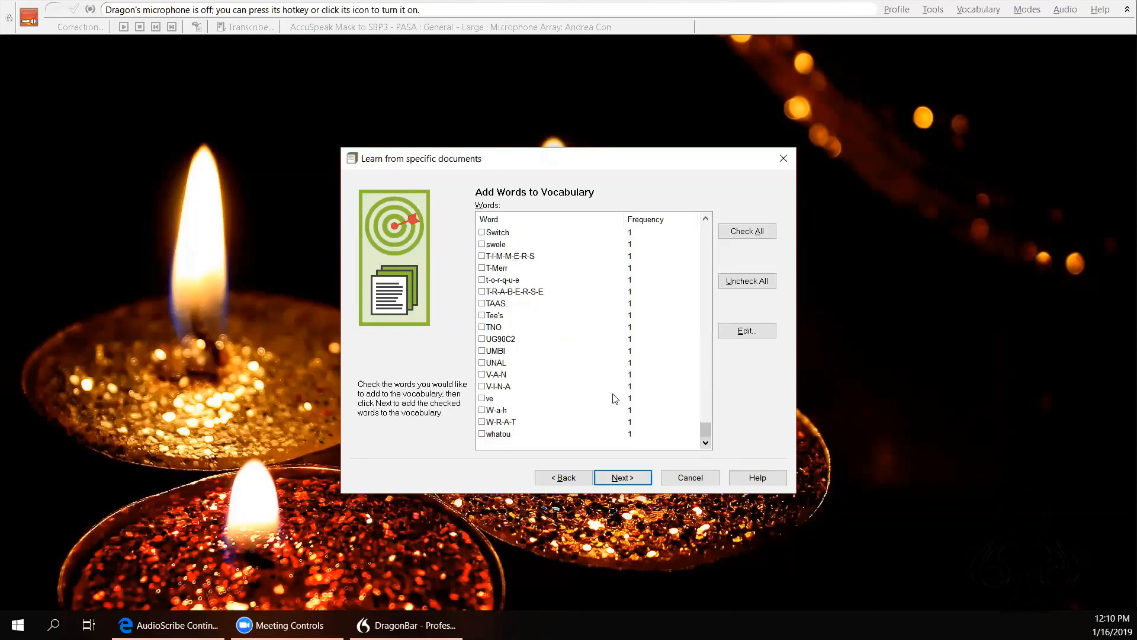
{"action": "mouse_move", "coordinate": [705, 430]}
{"action": "left_mouse_down"}
{"action": "mouse_move", "coordinate": [706, 252]}
{"action": "mouse_move", "coordinate": [690, 221]}
{"action": "left_mouse_up"}
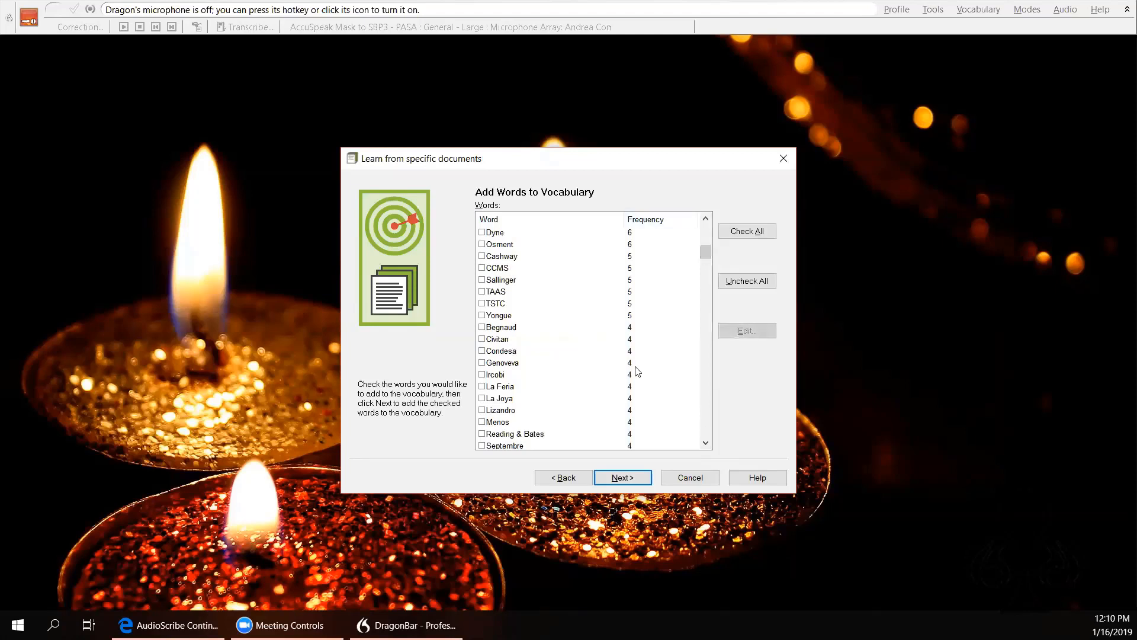
{"action": "scroll", "coordinate": [637, 372], "scroll_direction": "down", "scroll_amount": 5}
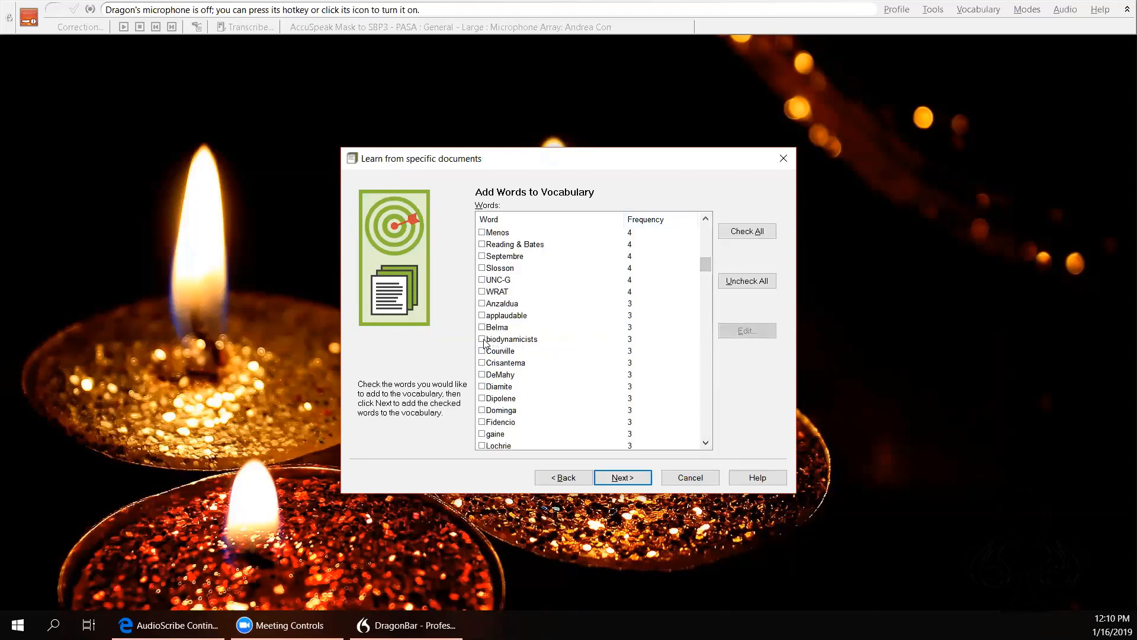
{"action": "left_click", "coordinate": [482, 338]}
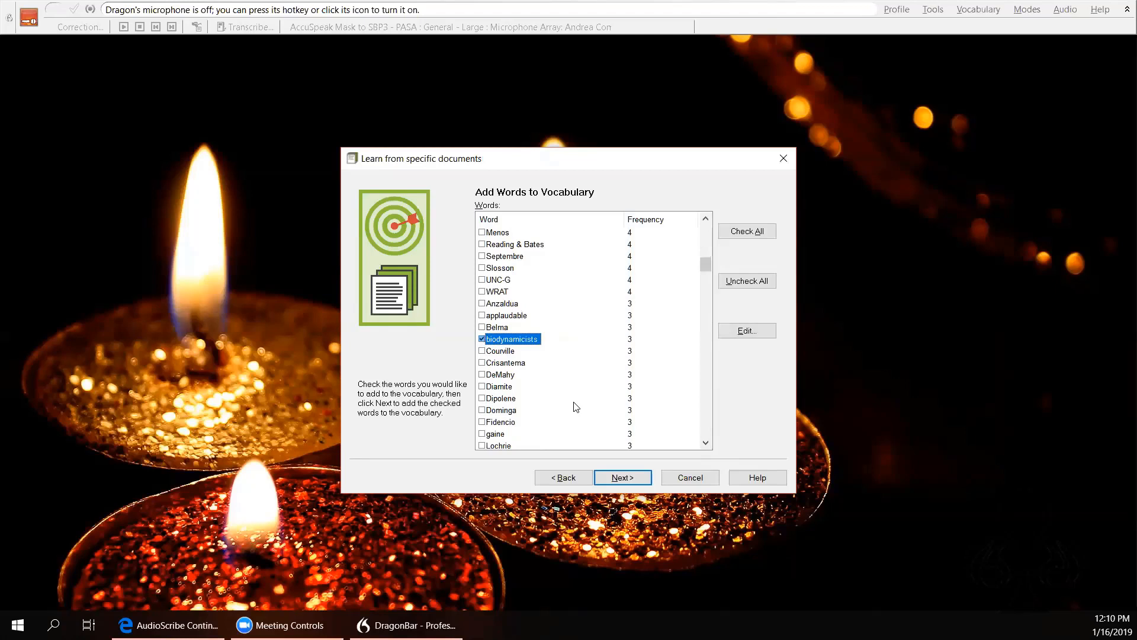
Step: Check the remaining frequency 3 words, and add the marked words to the vocabulary
{"action": "scroll", "coordinate": [576, 407], "scroll_direction": "down", "scroll_amount": 3}
{"action": "scroll", "coordinate": [576, 407], "scroll_direction": "down", "scroll_amount": 1}
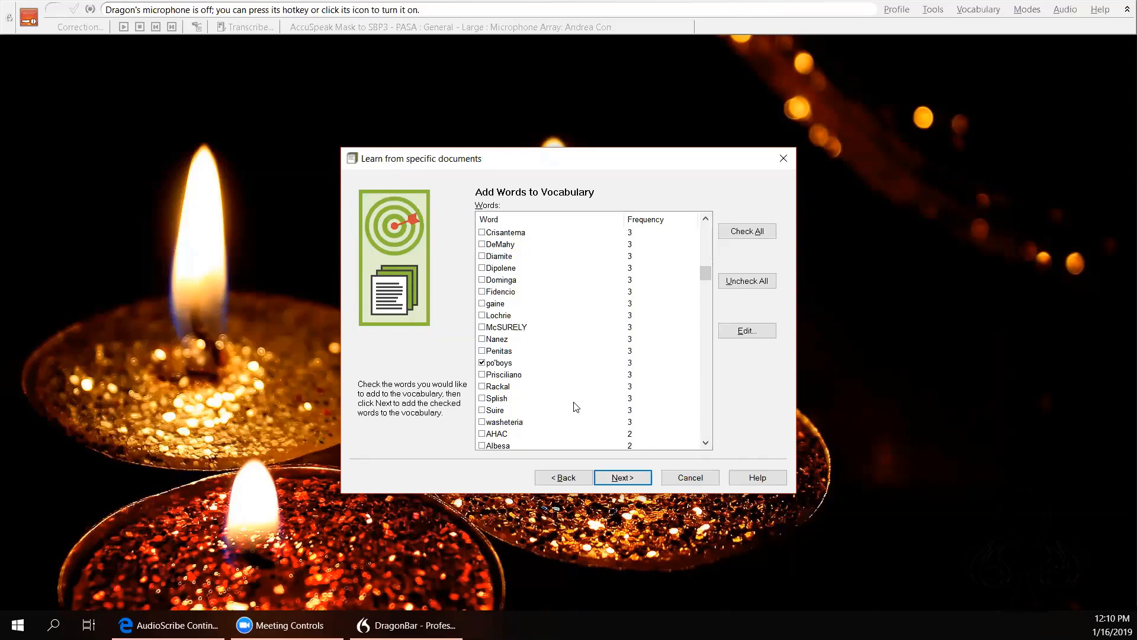
{"action": "left_click", "coordinate": [632, 478]}
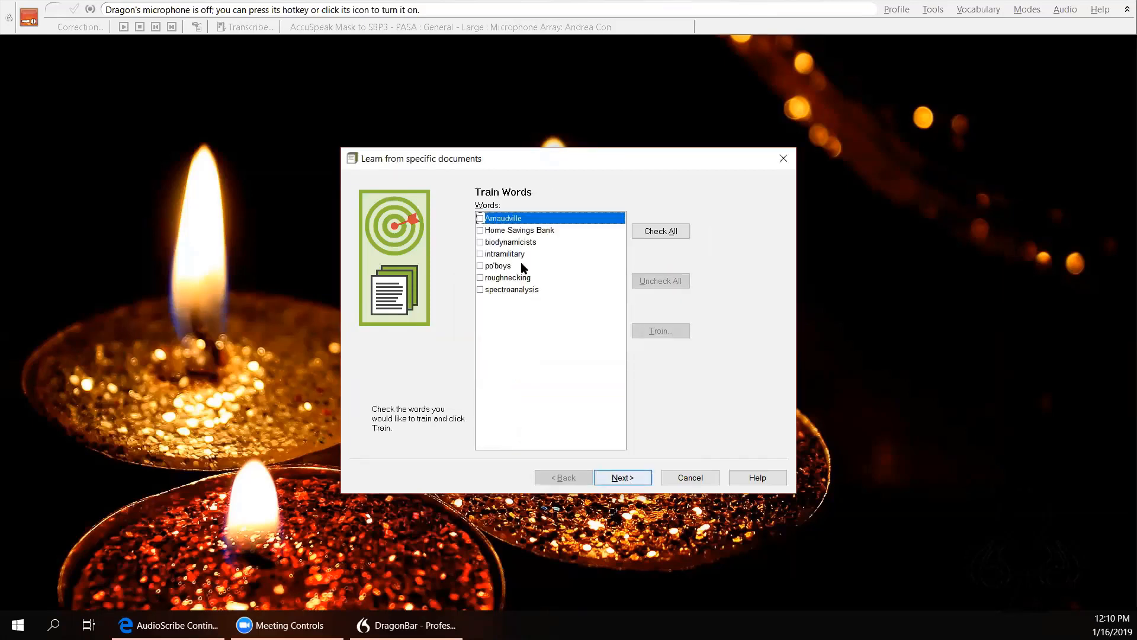
Step: Select all the newly added words from Arnaudville to spectroanalysis, train their pronunciation, save the training, and continue
{"action": "left_click", "coordinate": [637, 234]}
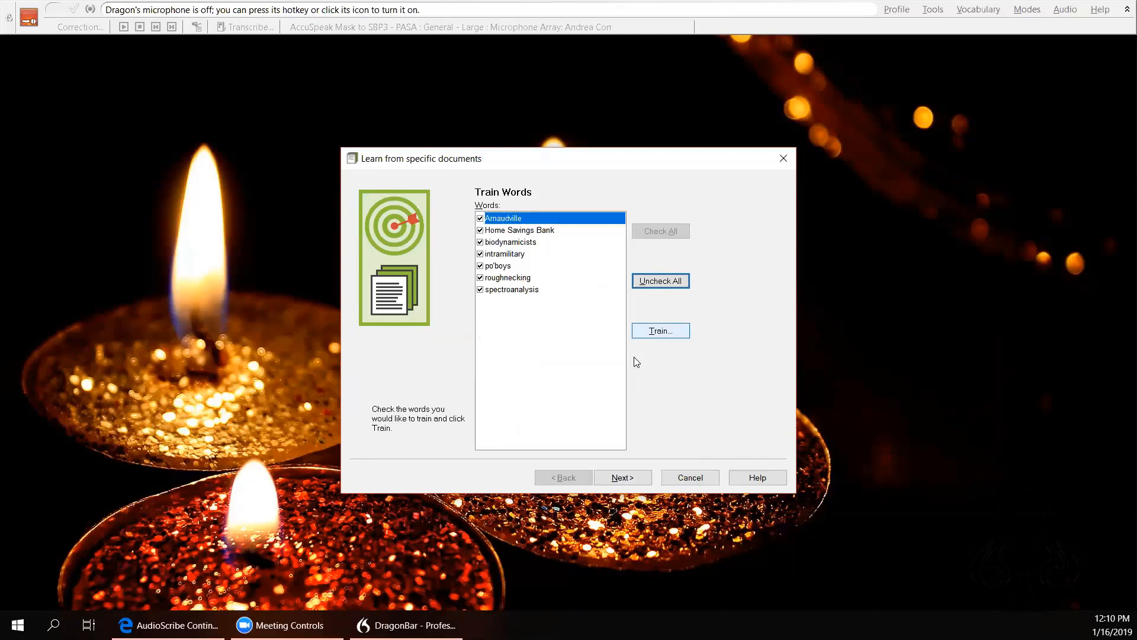
{"action": "left_click", "coordinate": [660, 331]}
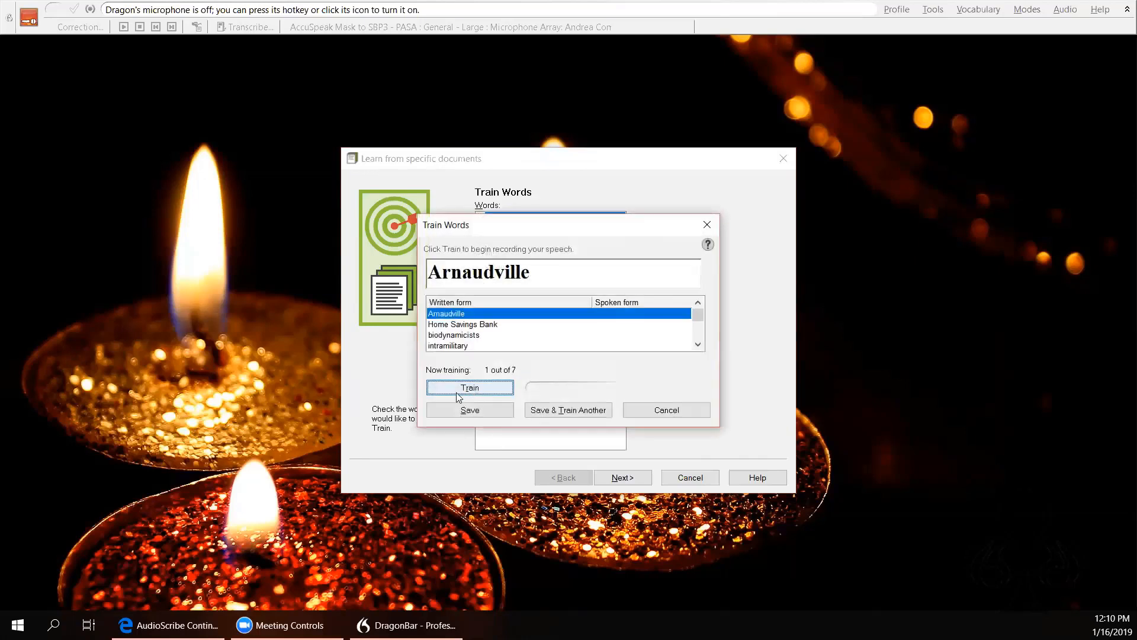
{"action": "left_click", "coordinate": [471, 388]}
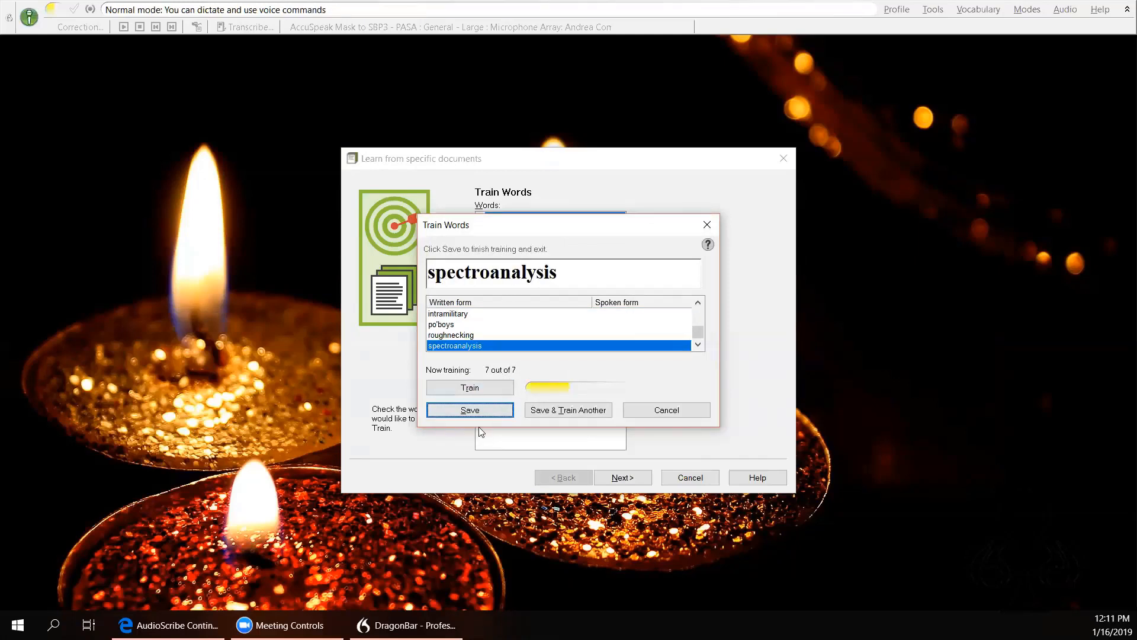
{"action": "left_click", "coordinate": [472, 410]}
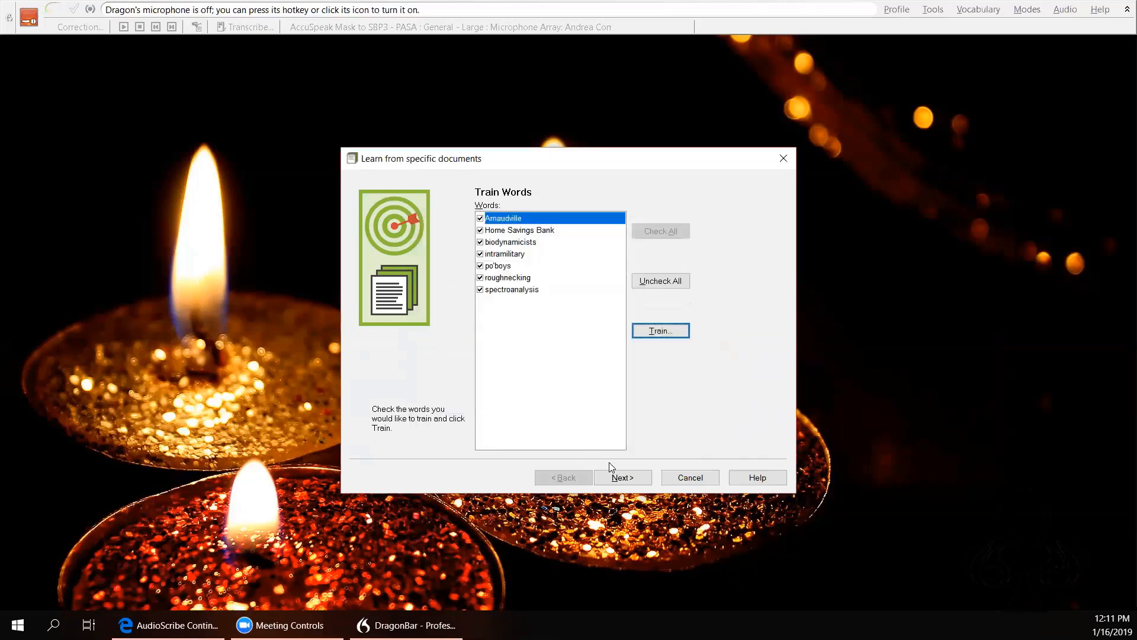
{"action": "left_click", "coordinate": [630, 479]}
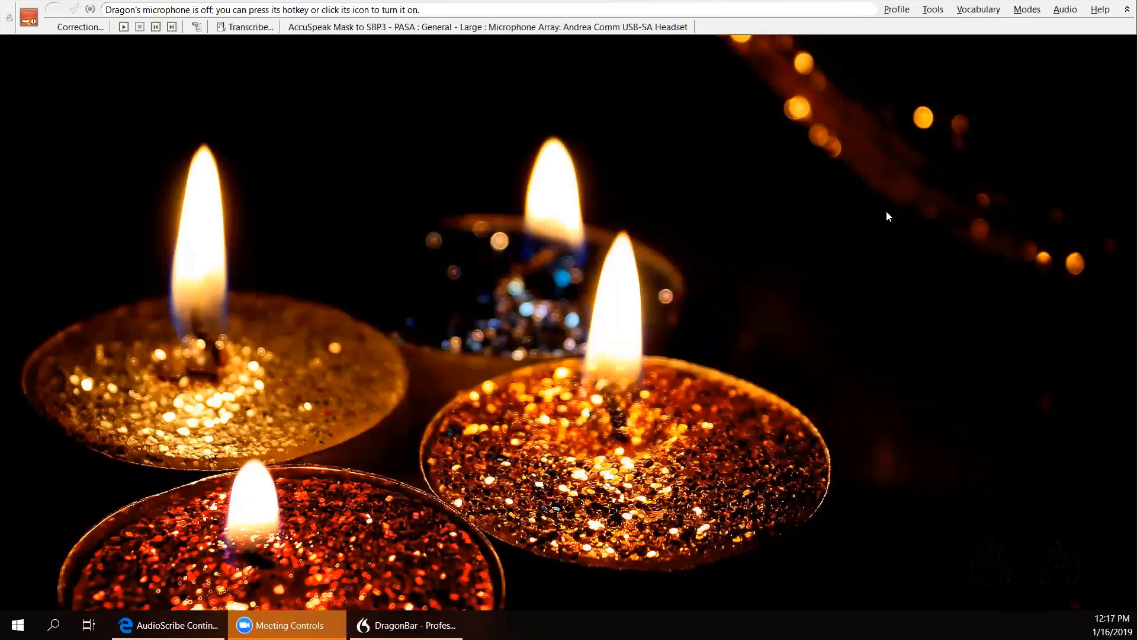
Step: Save the current user profile and exit Dragon
{"action": "left_click", "coordinate": [895, 10]}
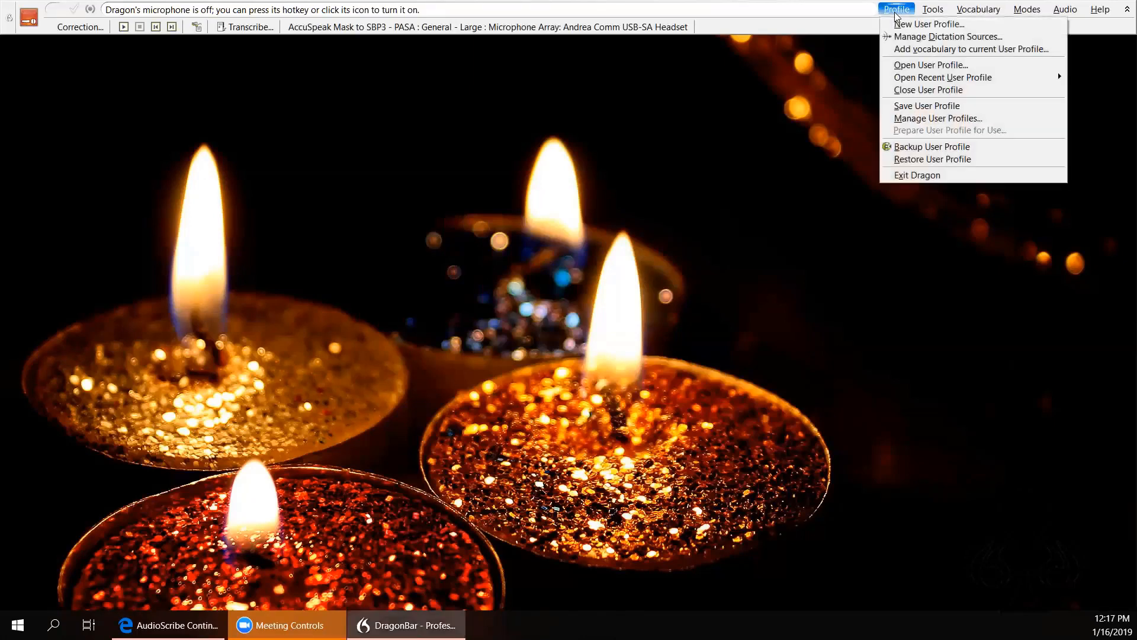
{"action": "left_click", "coordinate": [925, 105]}
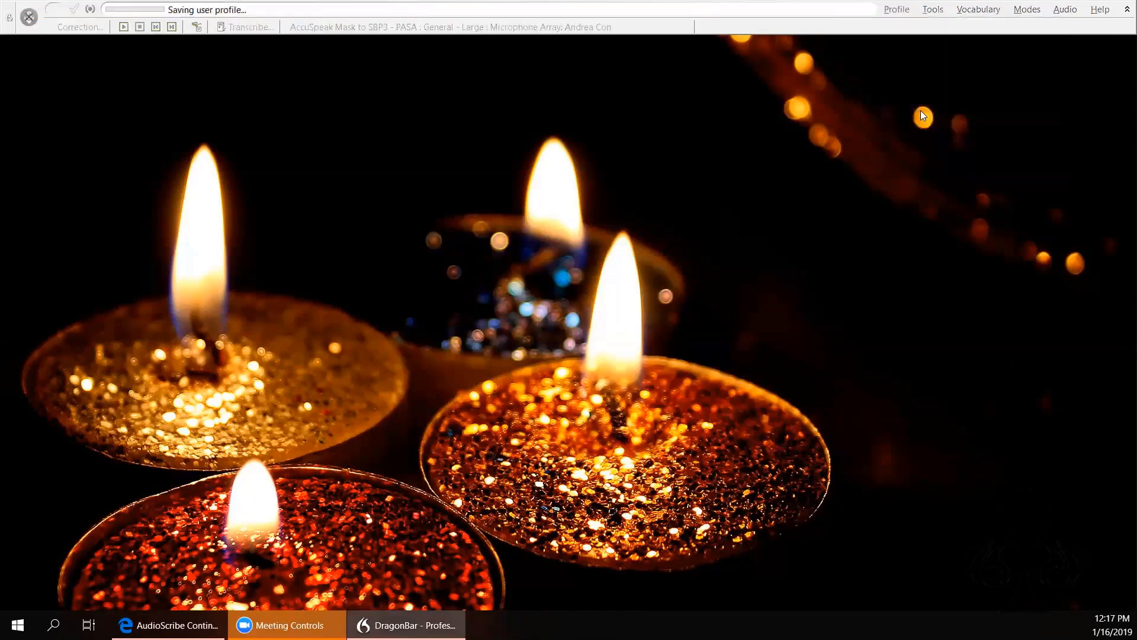
{"action": "left_click", "coordinate": [896, 10]}
{"action": "left_click", "coordinate": [910, 175]}
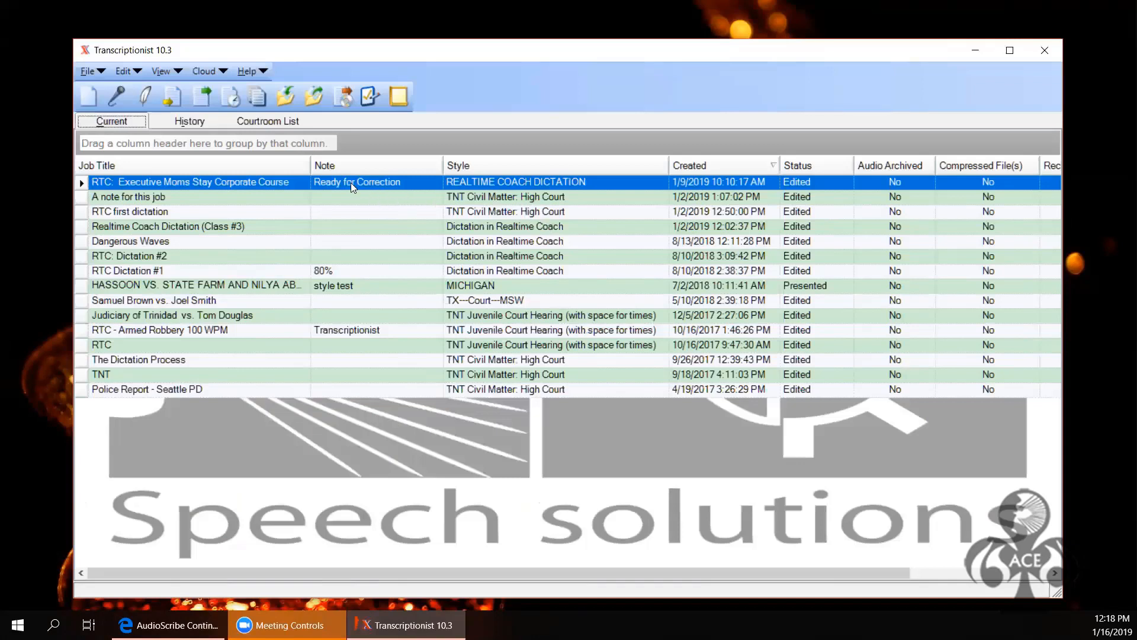
Step: In Transcriptionist, open the job "RTC: Executive Moms Stay Corporate Course" for editing with the Scope Loads The Speech Engine option enabled
{"action": "left_click", "coordinate": [244, 182]}
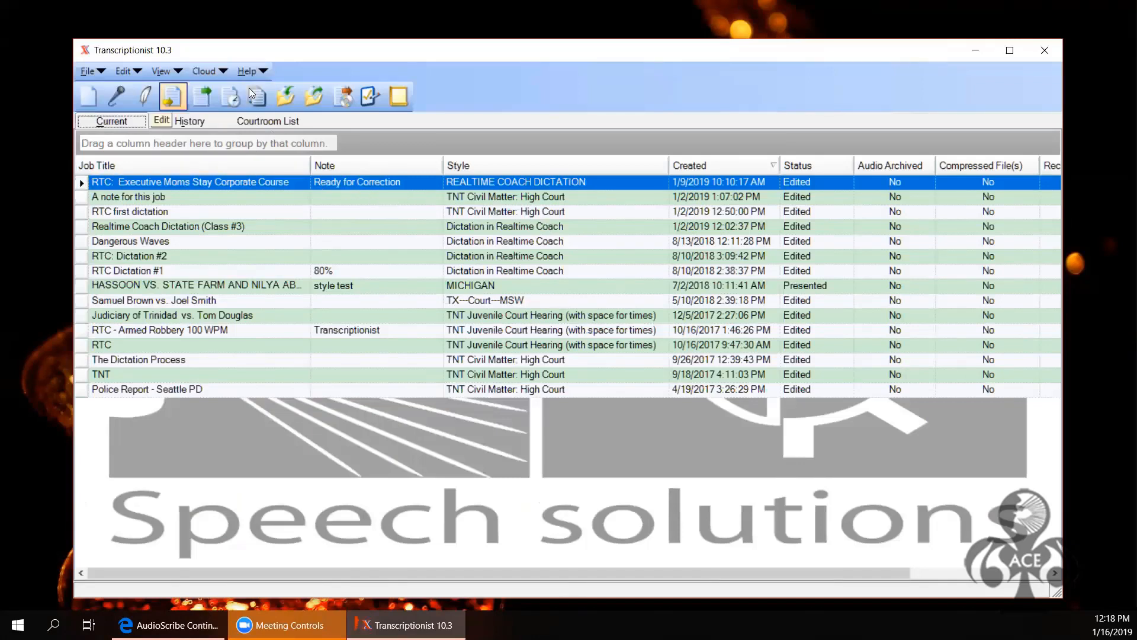
{"action": "left_click", "coordinate": [172, 95]}
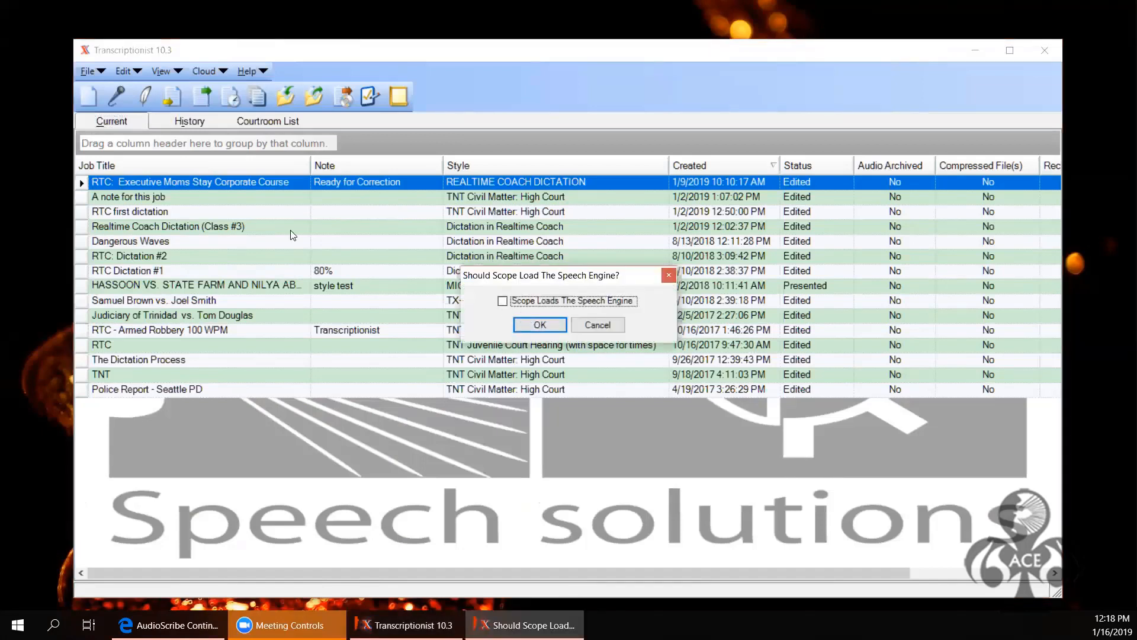
{"action": "left_click", "coordinate": [503, 302]}
{"action": "left_click", "coordinate": [545, 324]}
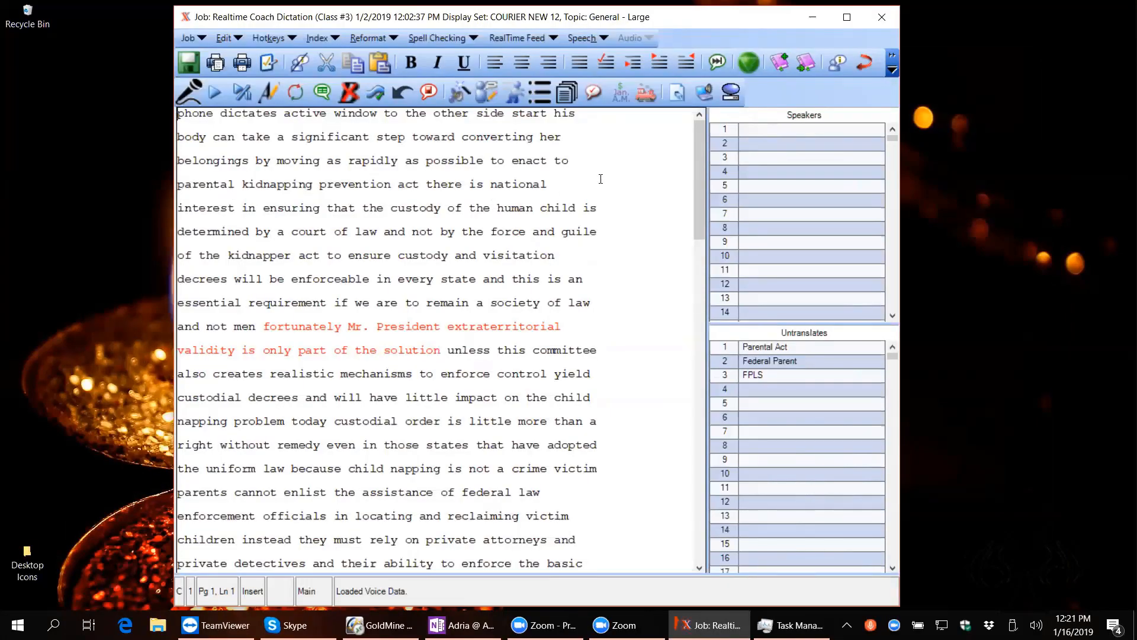
Step: Start synchronized audio playback for editing the transcript, and place the cursor at "dictates active window"
{"action": "left_click", "coordinate": [266, 93]}
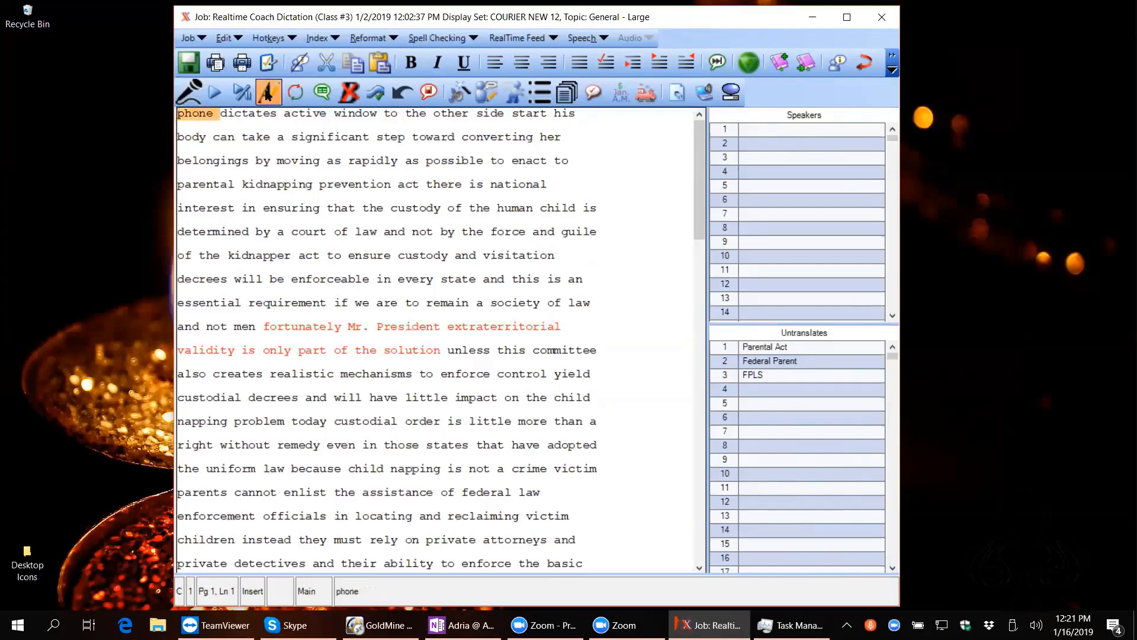
{"action": "left_click", "coordinate": [224, 117]}
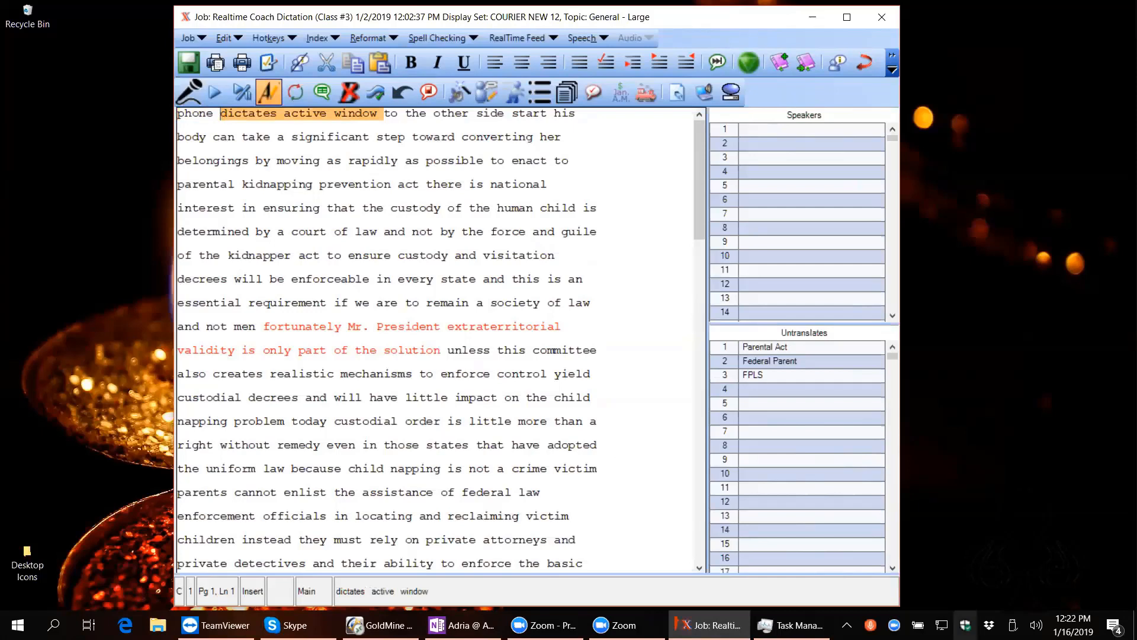
Step: In the Windows sound settings, make Speaker/HP Realtek High Definition Audio the default playback device
{"action": "right_click", "coordinate": [1036, 625]}
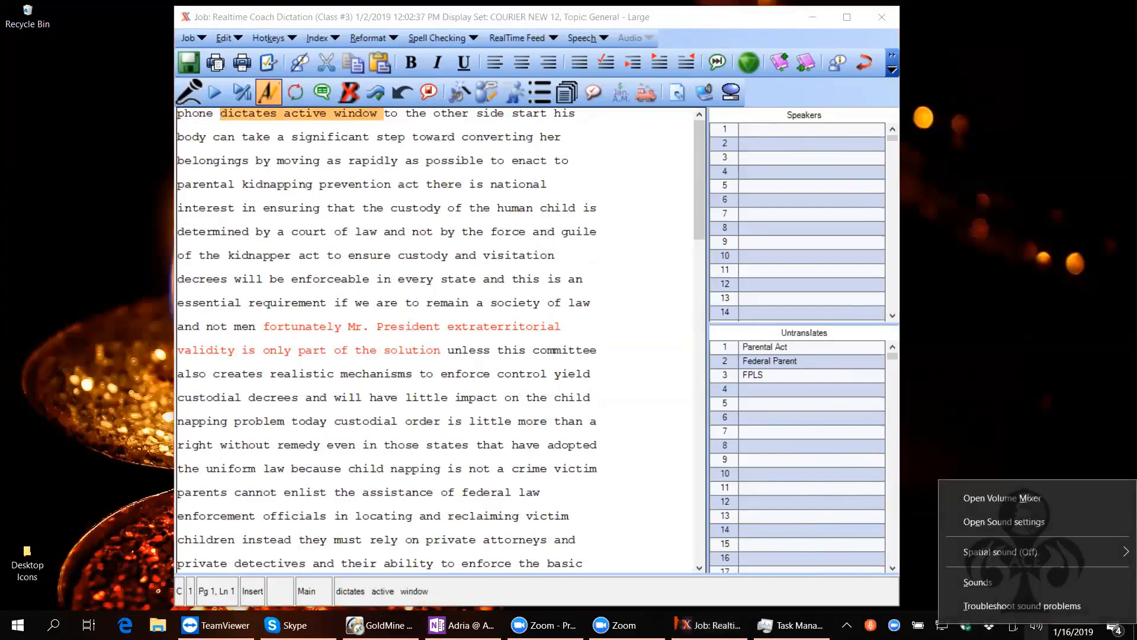
{"action": "left_click", "coordinate": [980, 582]}
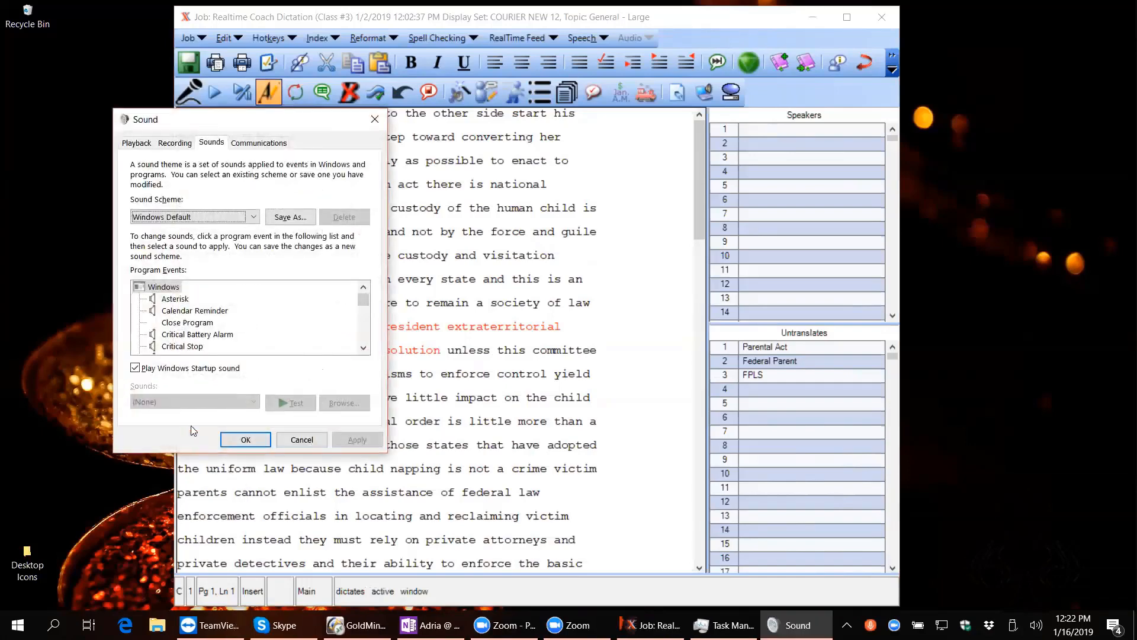
{"action": "left_click", "coordinate": [136, 146]}
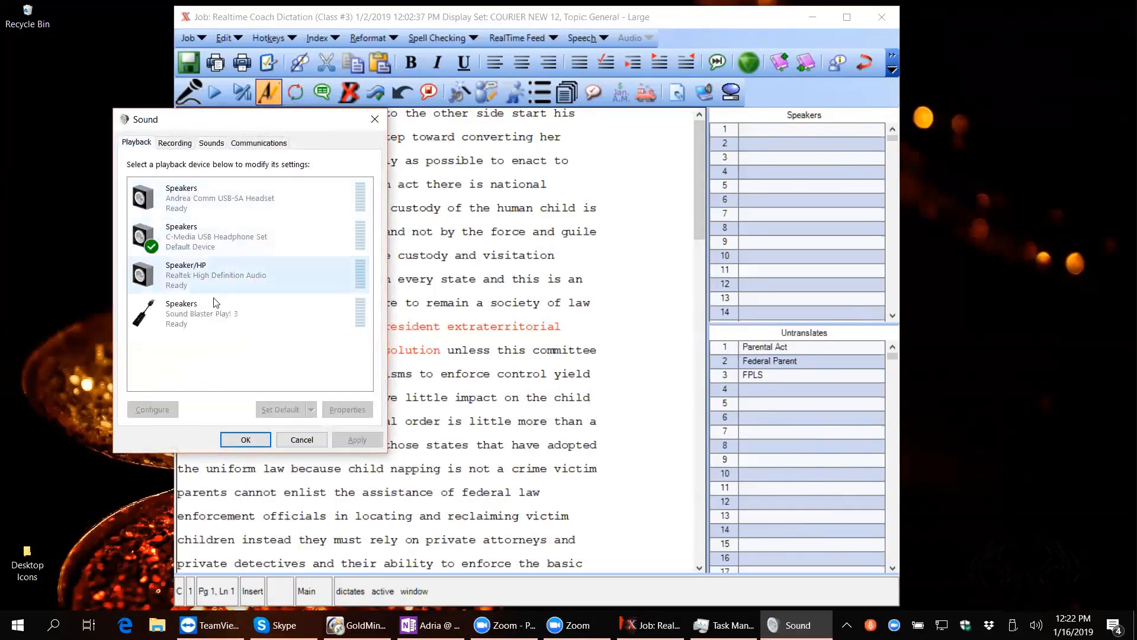
{"action": "left_click", "coordinate": [247, 282]}
{"action": "right_click", "coordinate": [247, 282]}
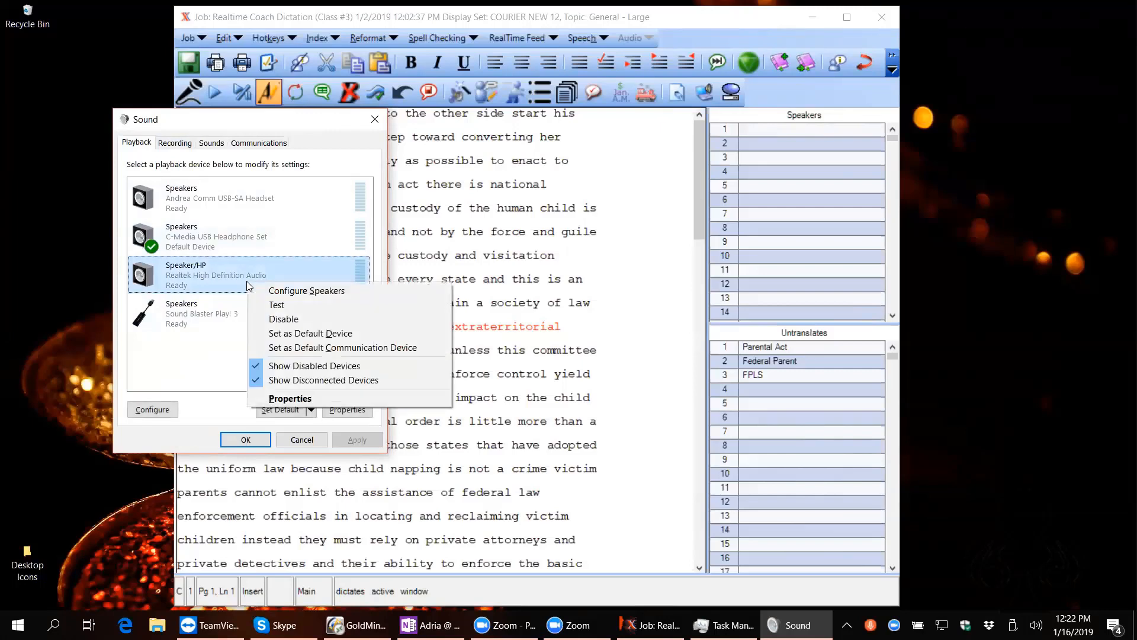
{"action": "left_click", "coordinate": [328, 334]}
{"action": "left_click", "coordinate": [281, 409]}
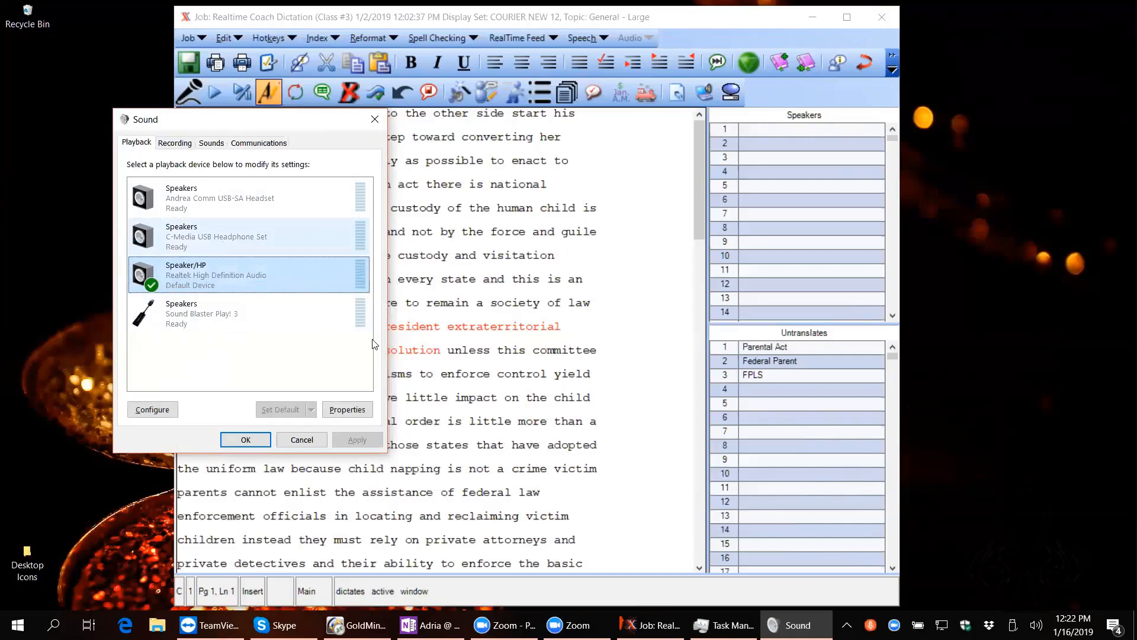
{"action": "left_click", "coordinate": [246, 440]}
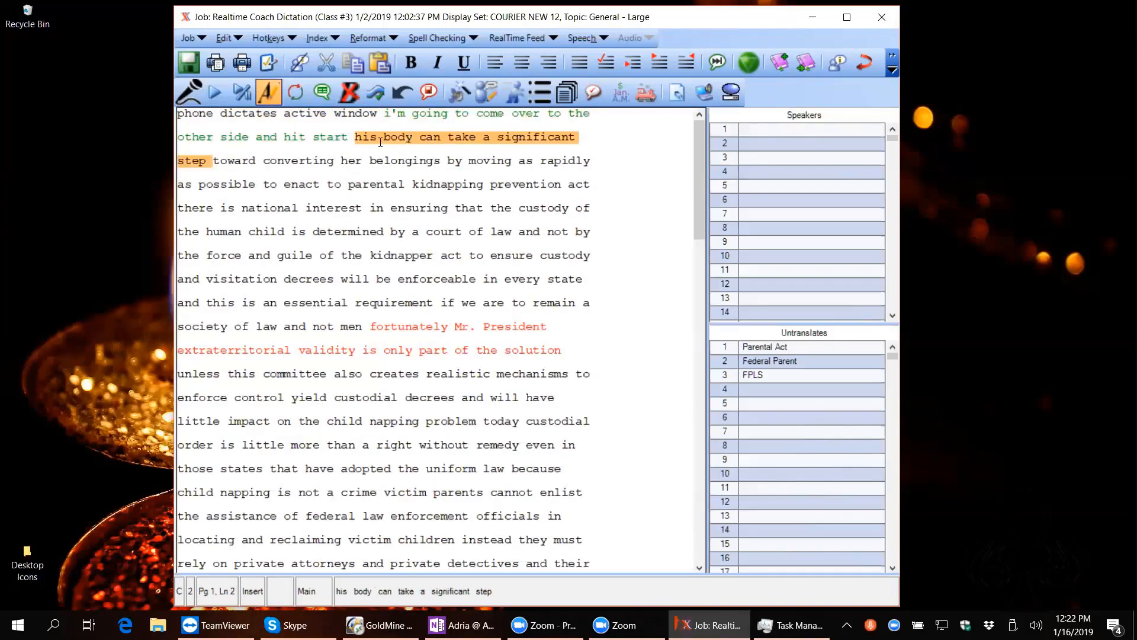
Step: Correct the transcript to read "the members of this body can take a significant step toward averting this urban law"
{"action": "left_click", "coordinate": [358, 137]}
{"action": "type", "text": "the members of t"}
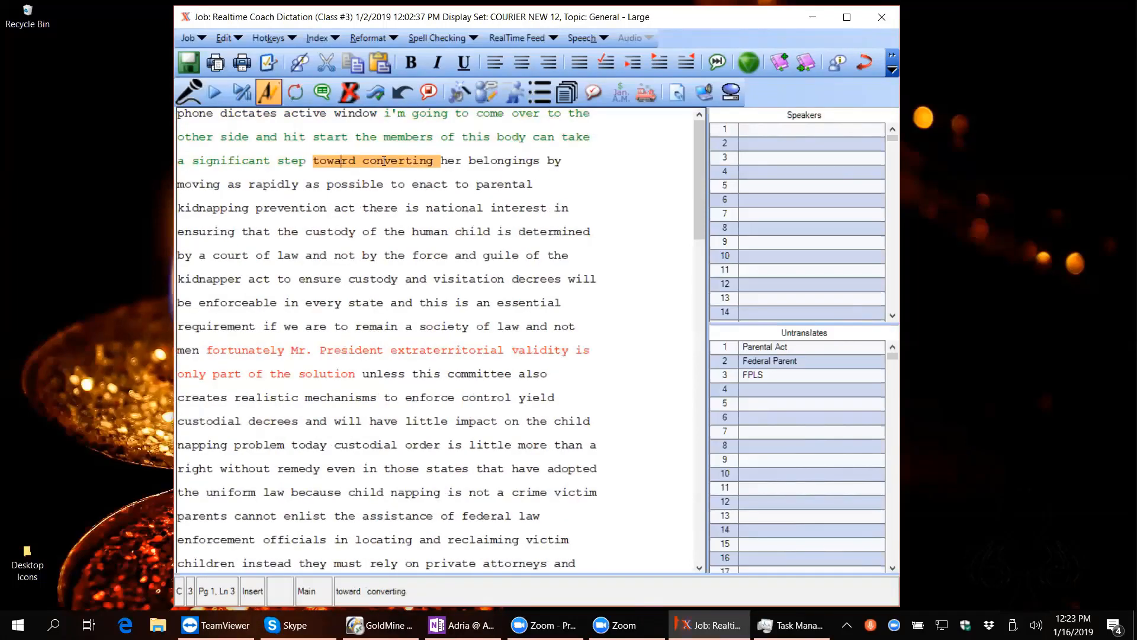
{"action": "left_click", "coordinate": [383, 161]}
{"action": "key", "text": "BackSpace"}
{"action": "key", "text": "BackSpace"}
{"action": "key", "text": "BackSpace"}
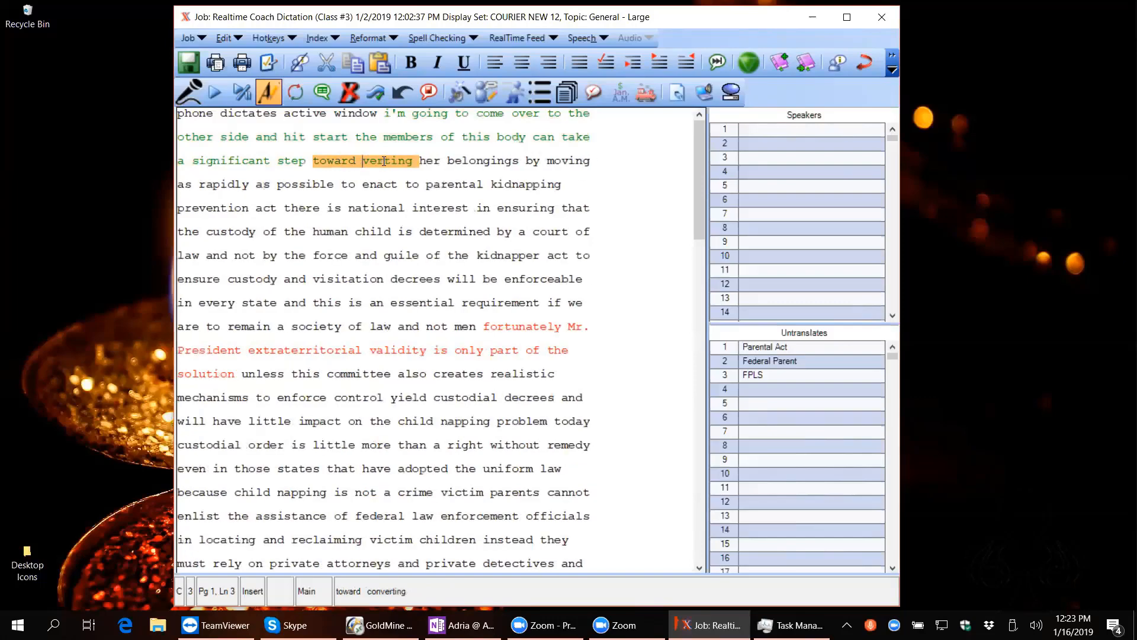
{"action": "type", "text": "a"}
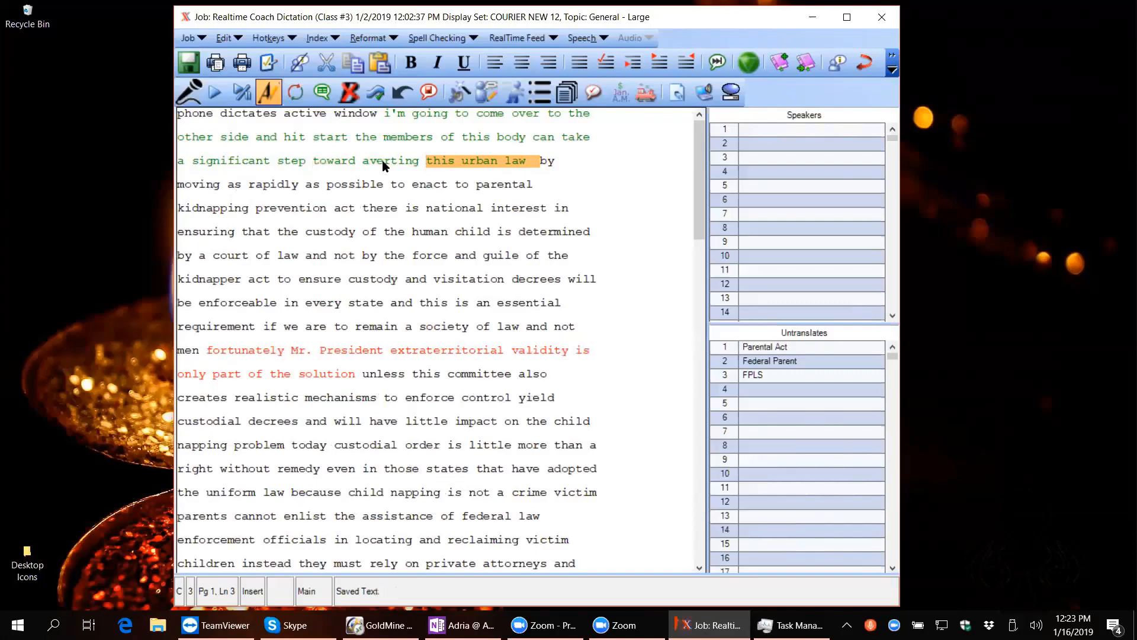
{"action": "key", "text": "BackSpace"}
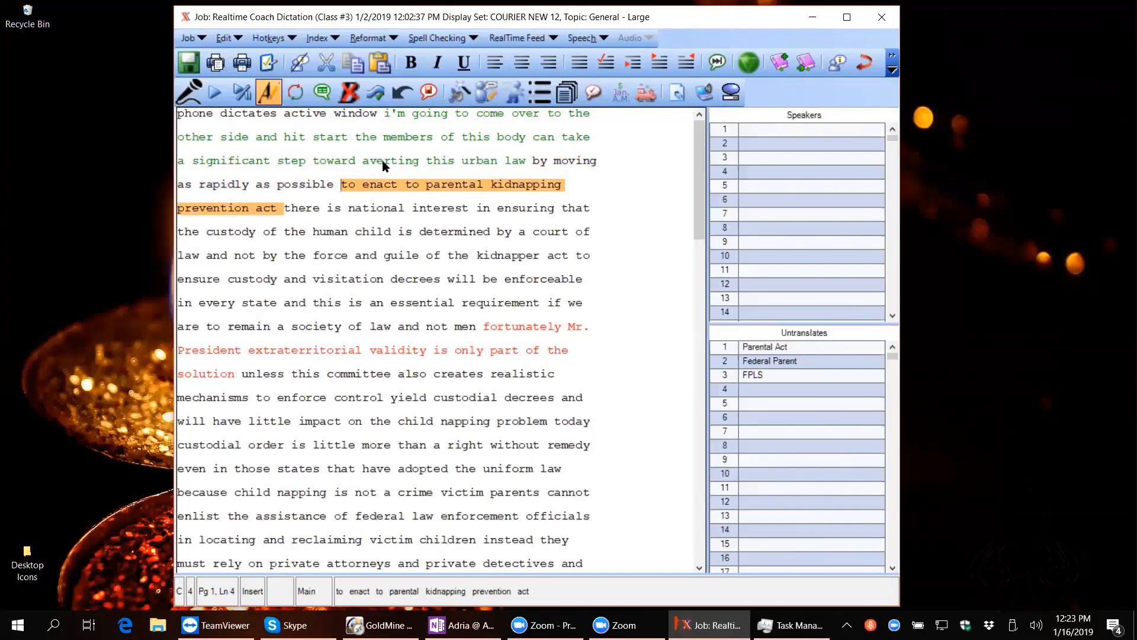
Step: Insert "the" before "parental kidnapping prevention act" and "a legitimate" before "national interest"
{"action": "left_click", "coordinate": [427, 185]}
{"action": "type", "text": "the n"}
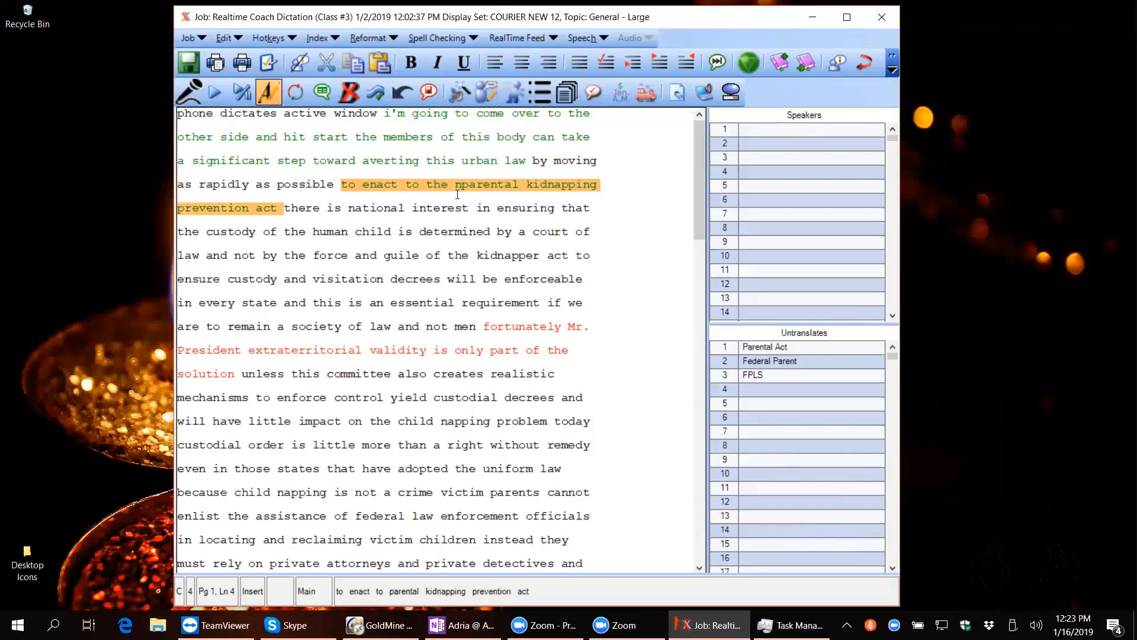
{"action": "key", "text": "BackSpace"}
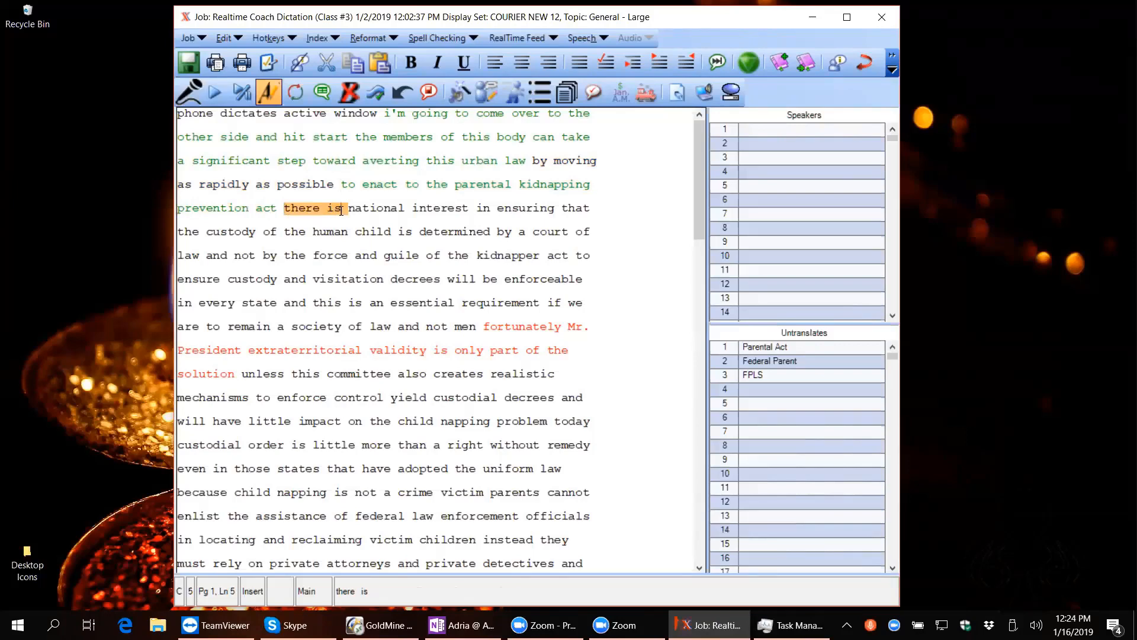
{"action": "type", "text": "a l"}
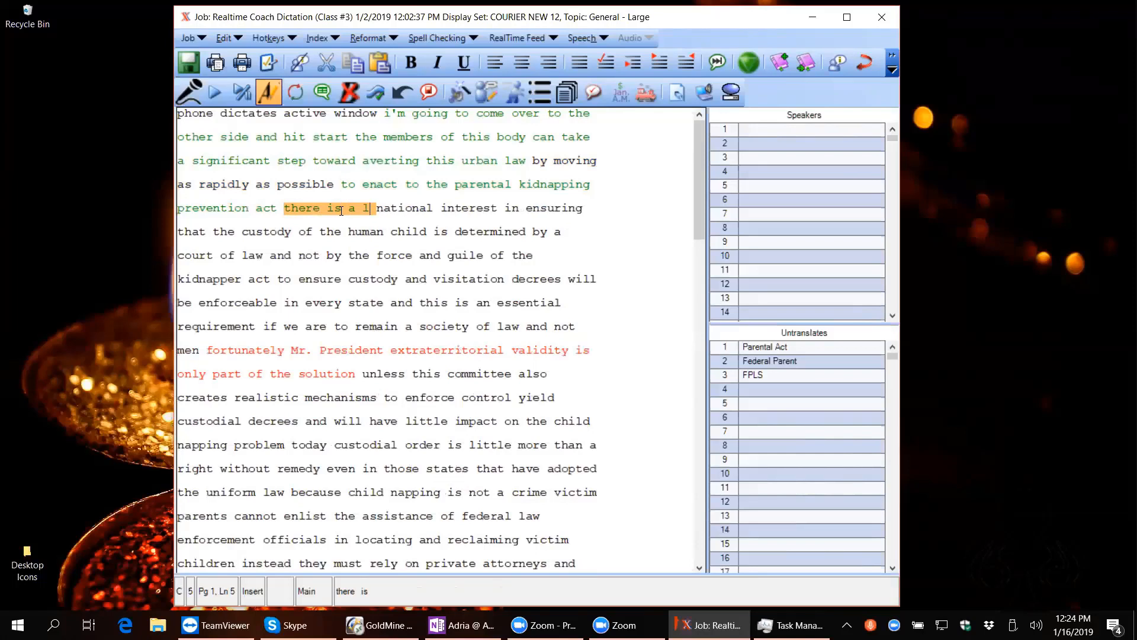
{"action": "type", "text": "egitimat"}
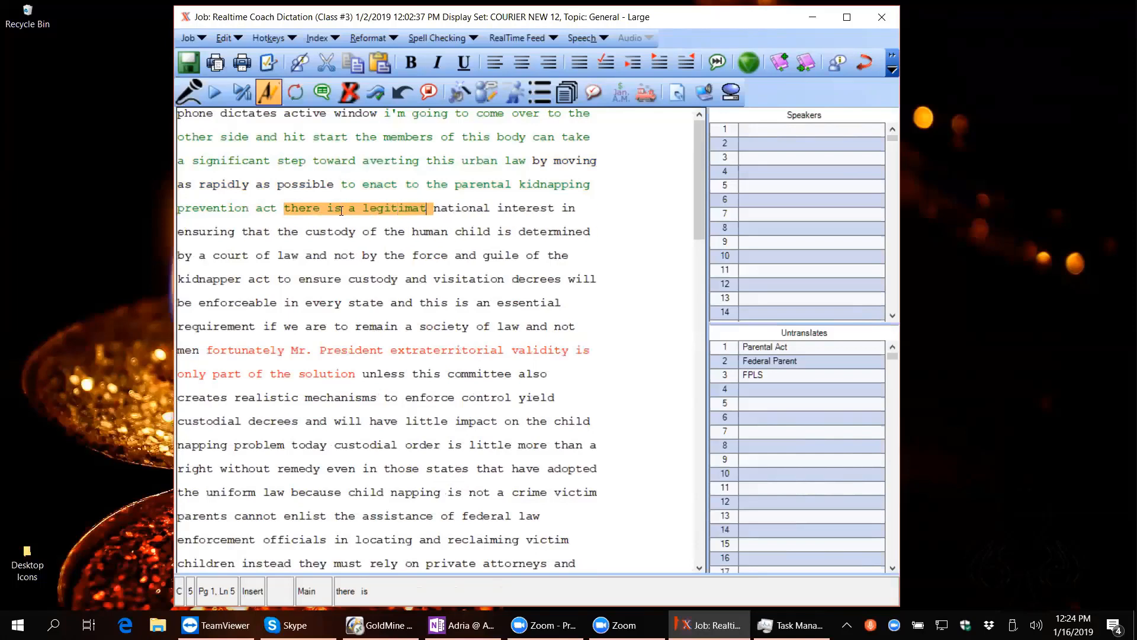
{"action": "type", "text": "e"}
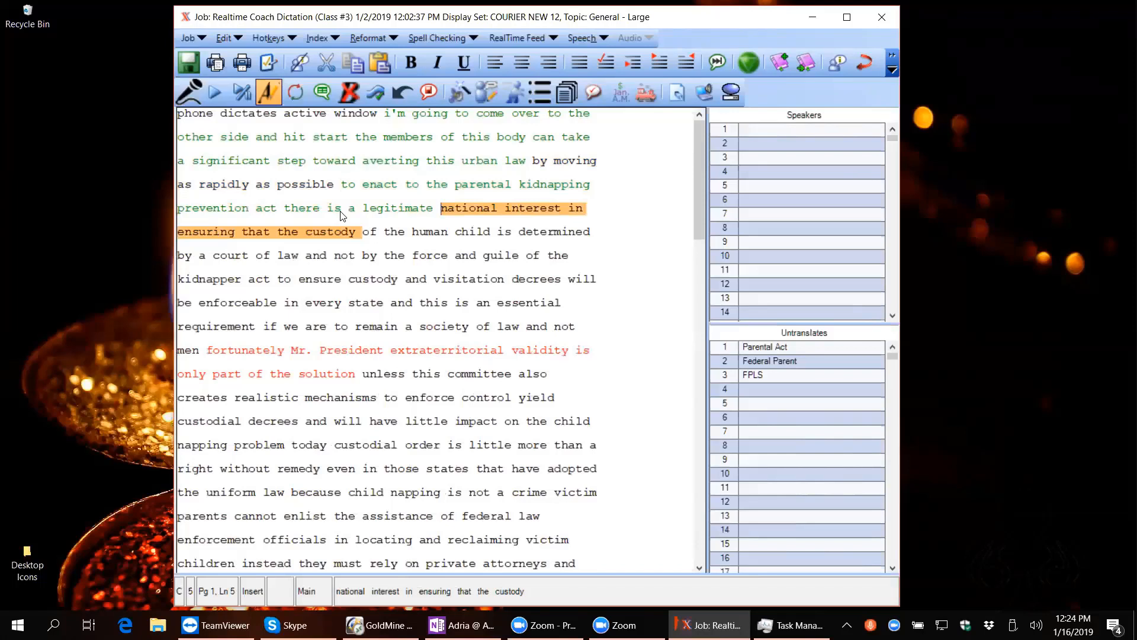
Step: Change "of the human child" to "of a human child" in the transcript
{"action": "key", "text": "ctrl+Down"}
{"action": "key", "text": "Right"}
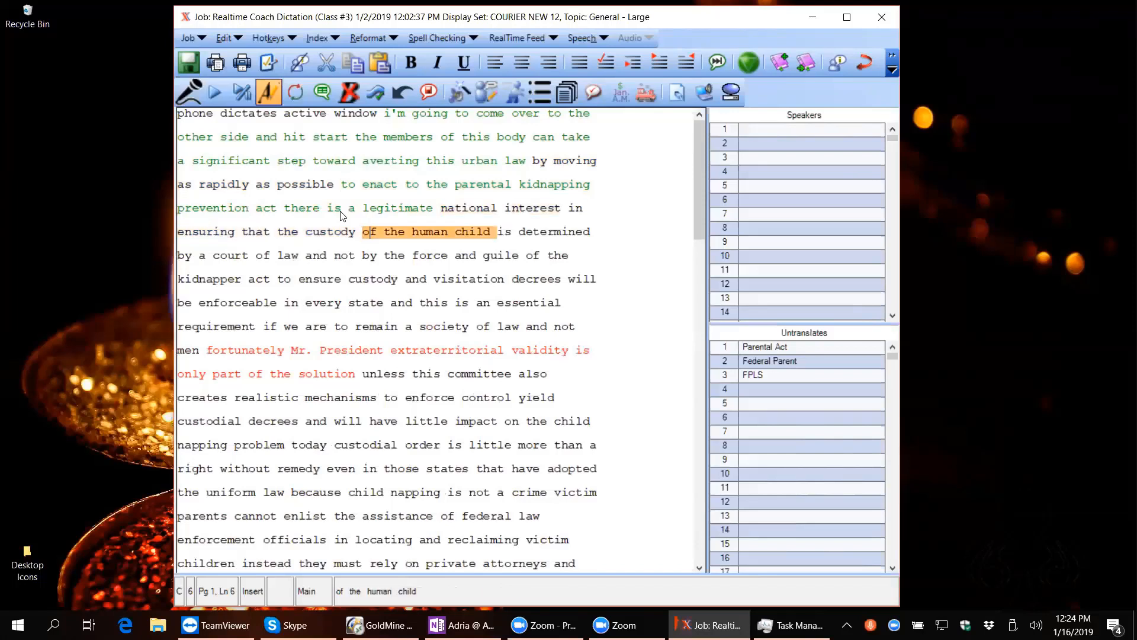
{"action": "key", "text": "ctrl+Right"}
{"action": "key", "text": "ctrl+Delete"}
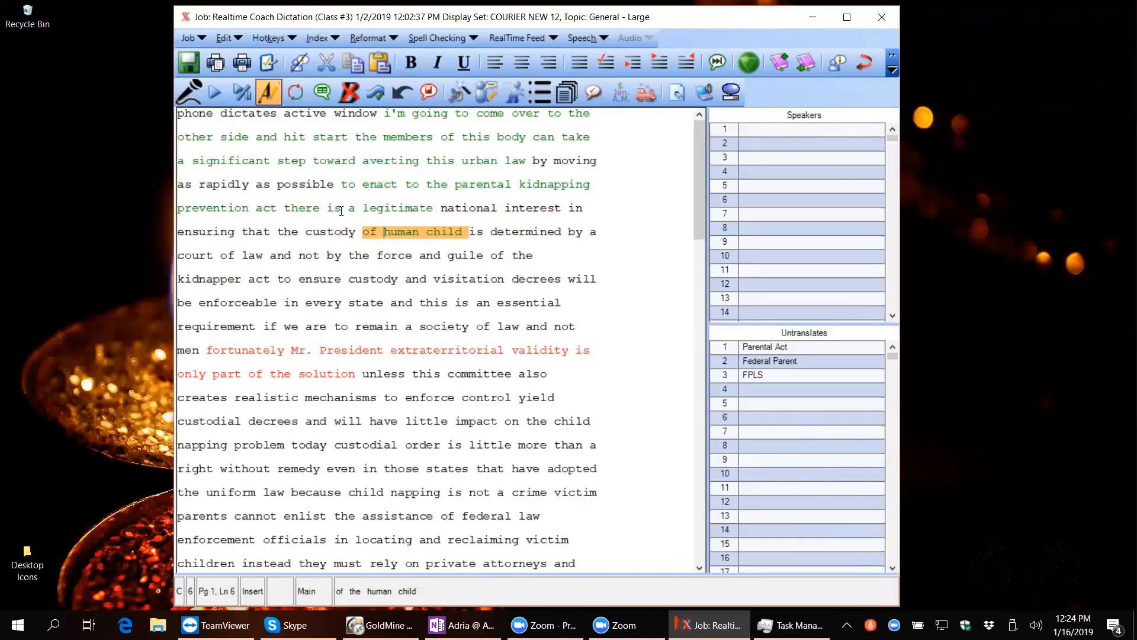
{"action": "type", "text": "a"}
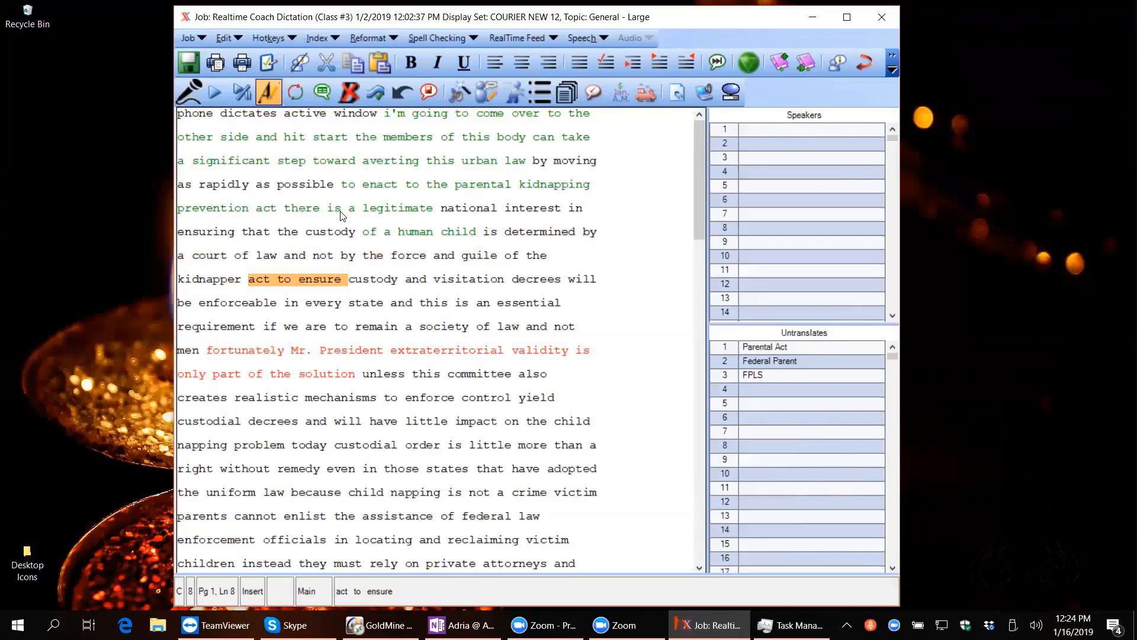
Step: Change "act to ensure" to "the act will ensure" in the transcript
{"action": "type", "text": "the"}
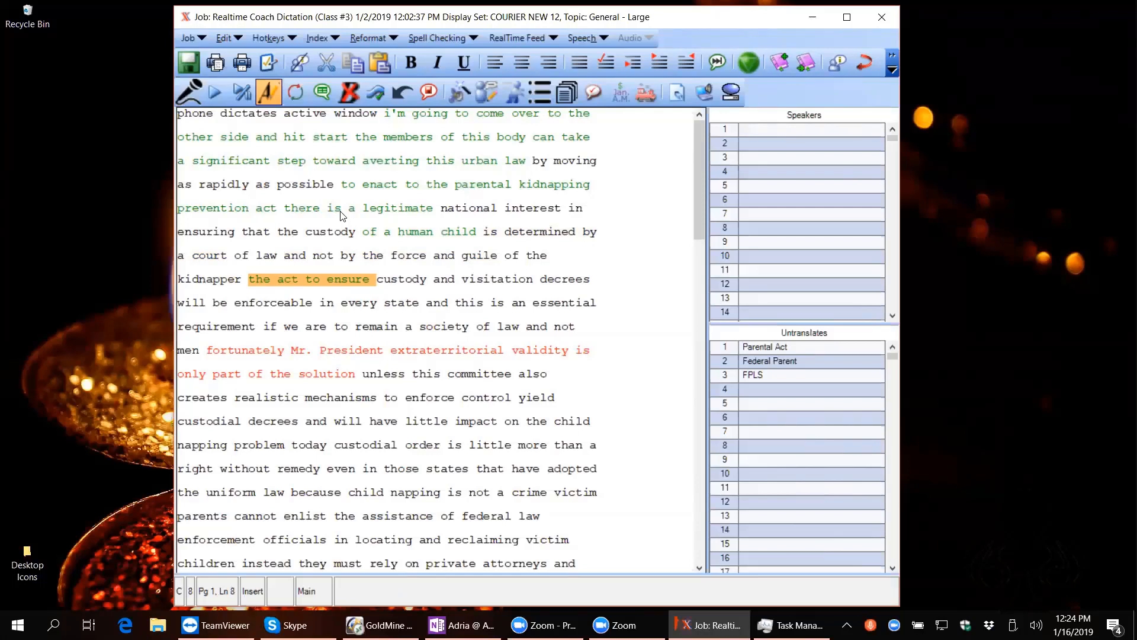
{"action": "key", "text": "ctrl+Right"}
{"action": "key", "text": "Delete"}
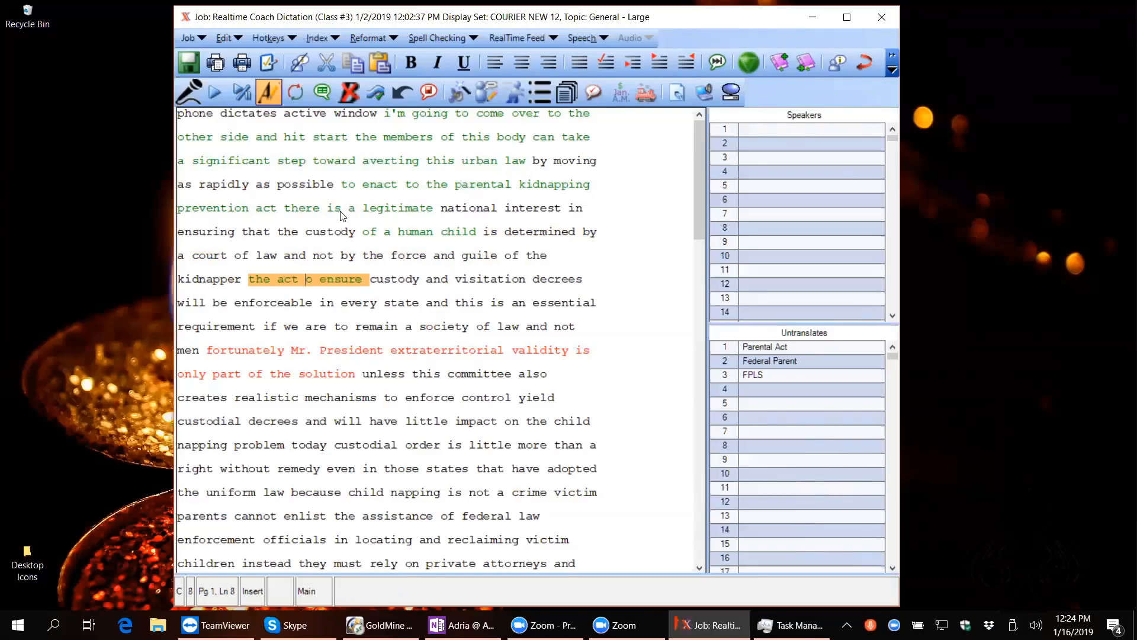
{"action": "key", "text": "Delete"}
{"action": "type", "text": "will"}
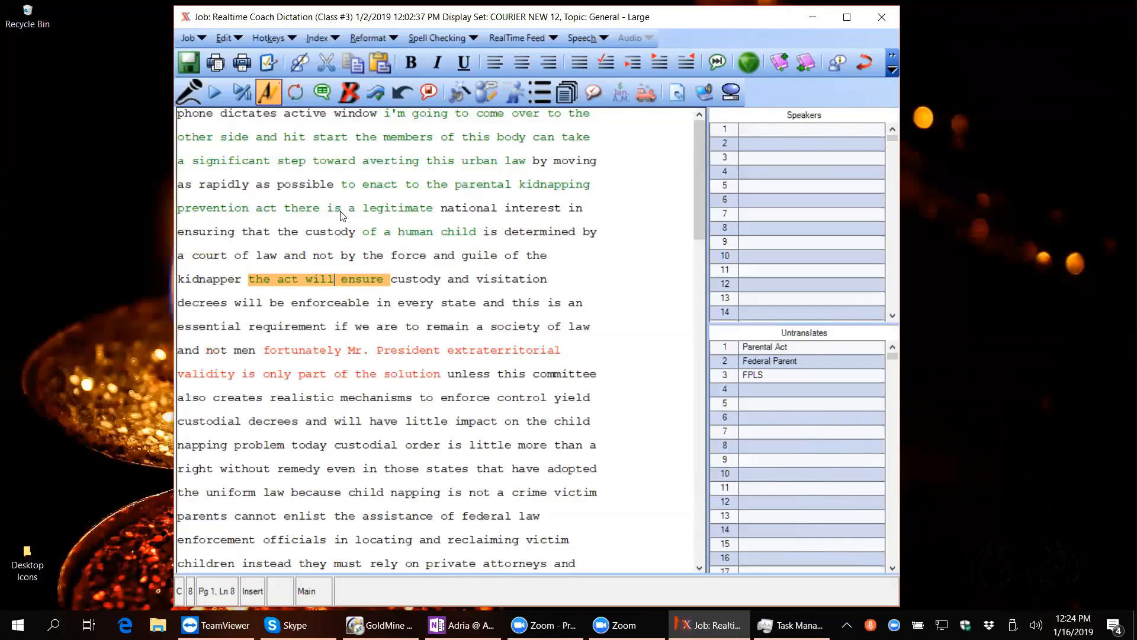
Step: Insert "that" before "custody and visitation decrees" and "of" before "men", and save the transcript
{"action": "key", "text": "ctrl+Right"}
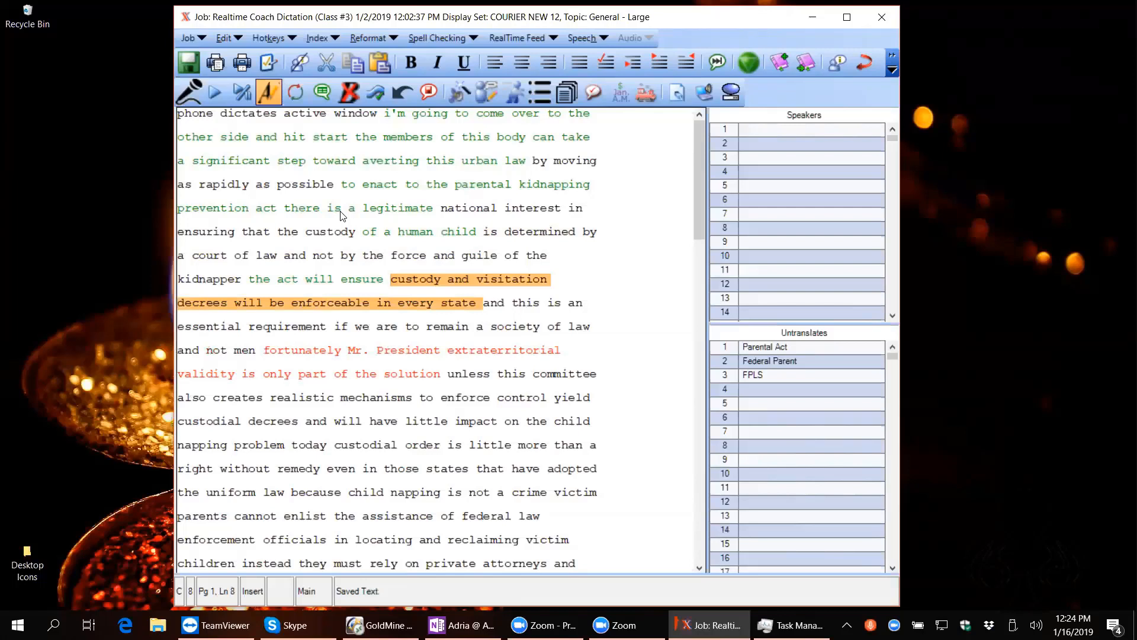
{"action": "type", "text": "that"}
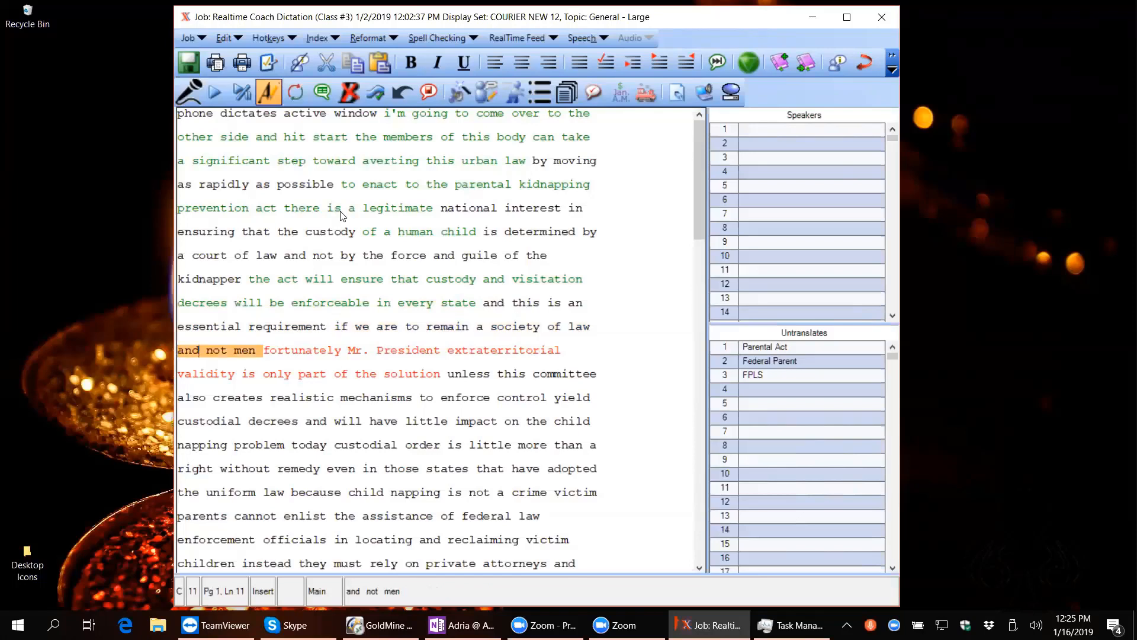
{"action": "type", "text": "of"}
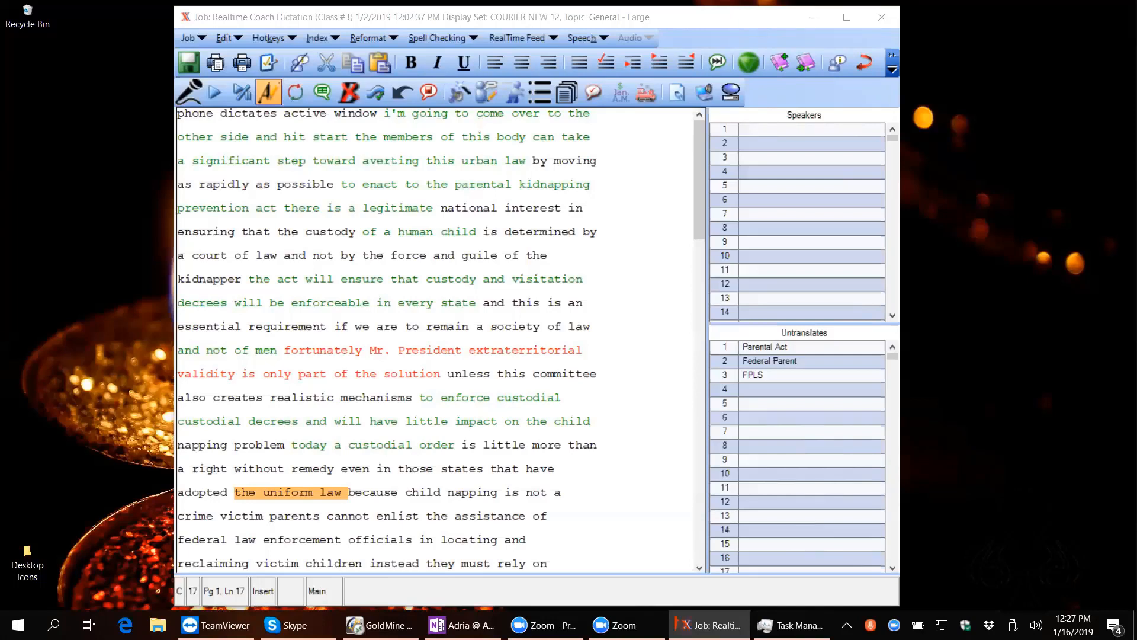
{"action": "key", "text": "ctrl+s"}
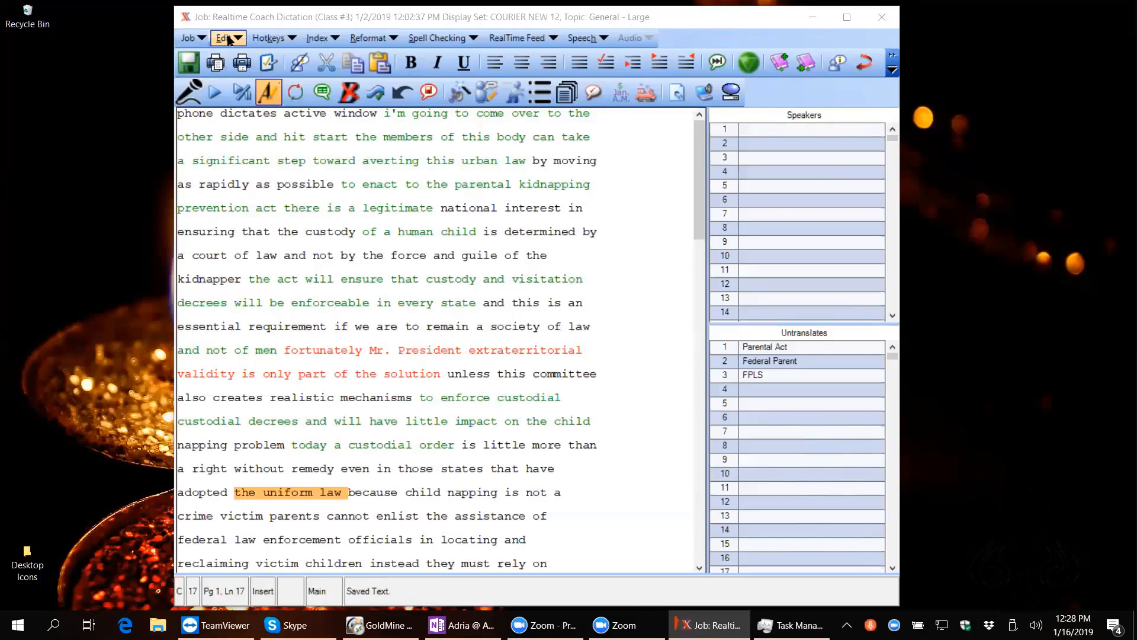
Step: Exit correction mode, enable the Numerics folder in the Realtime Rules, and widen the status bar's active-folder field
{"action": "left_click", "coordinate": [267, 99]}
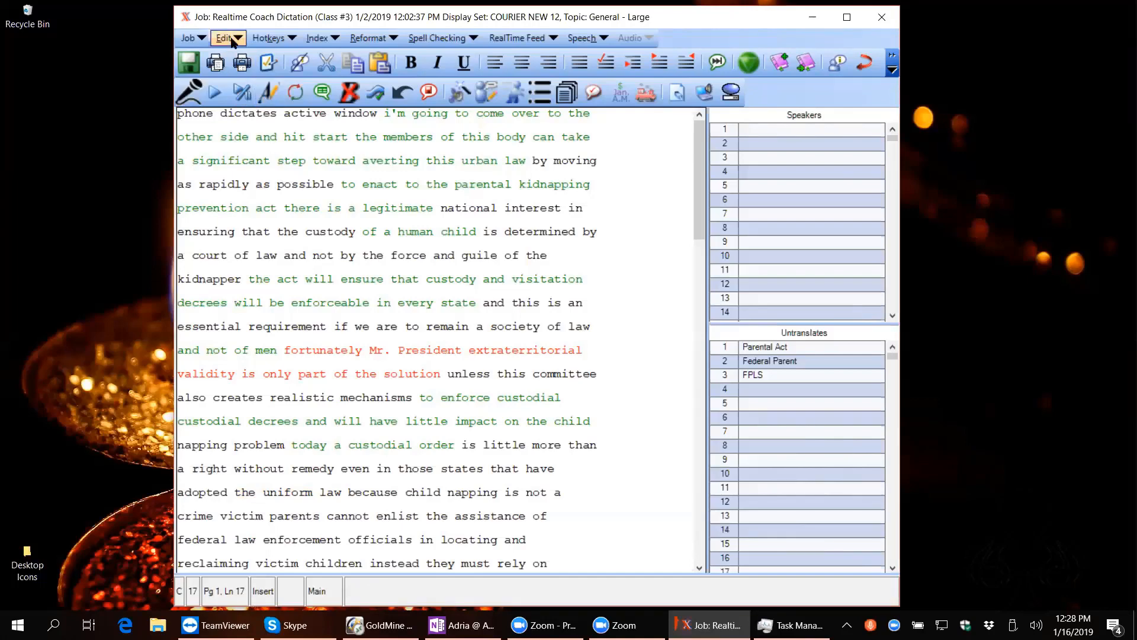
{"action": "left_click", "coordinate": [231, 39]}
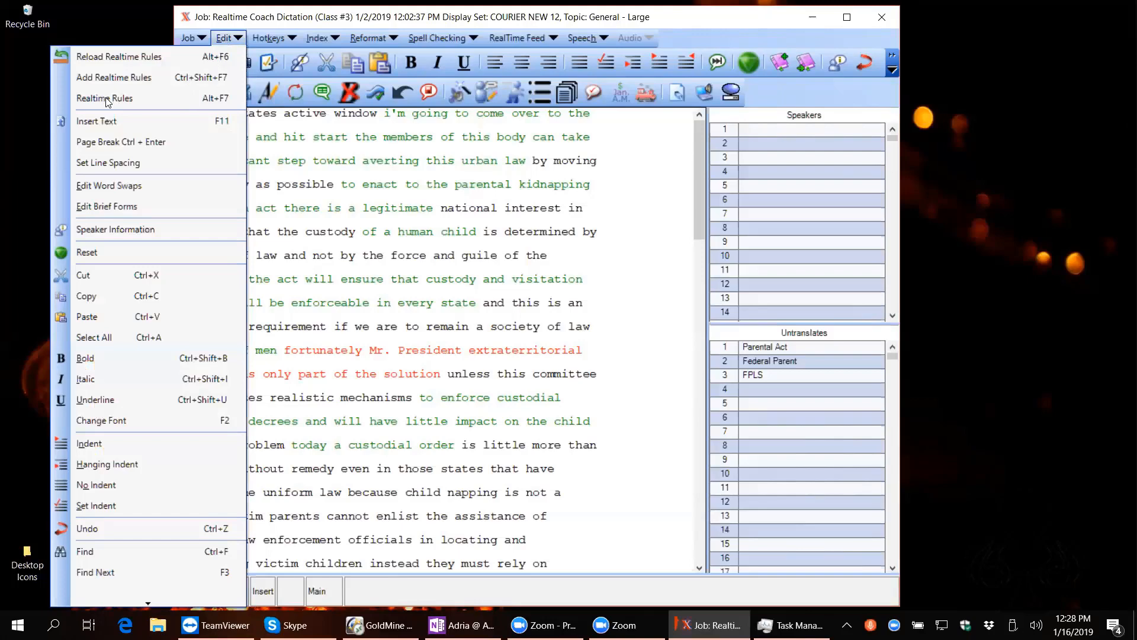
{"action": "left_click", "coordinate": [222, 98]}
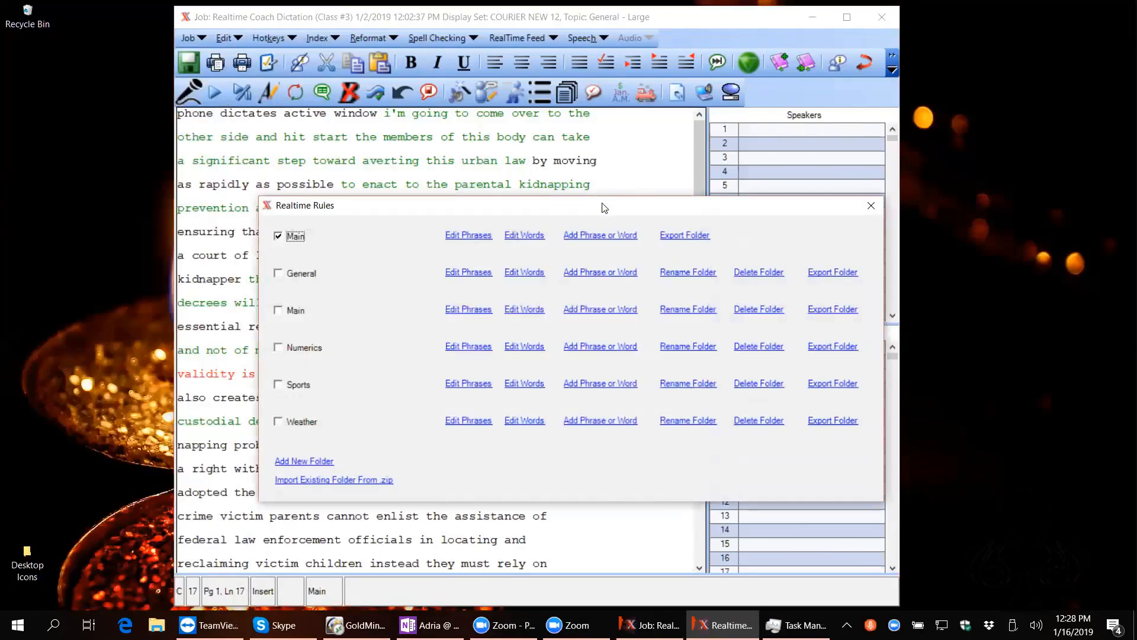
{"action": "left_click_drag", "start_coordinate": [600, 205], "coordinate": [556, 145]}
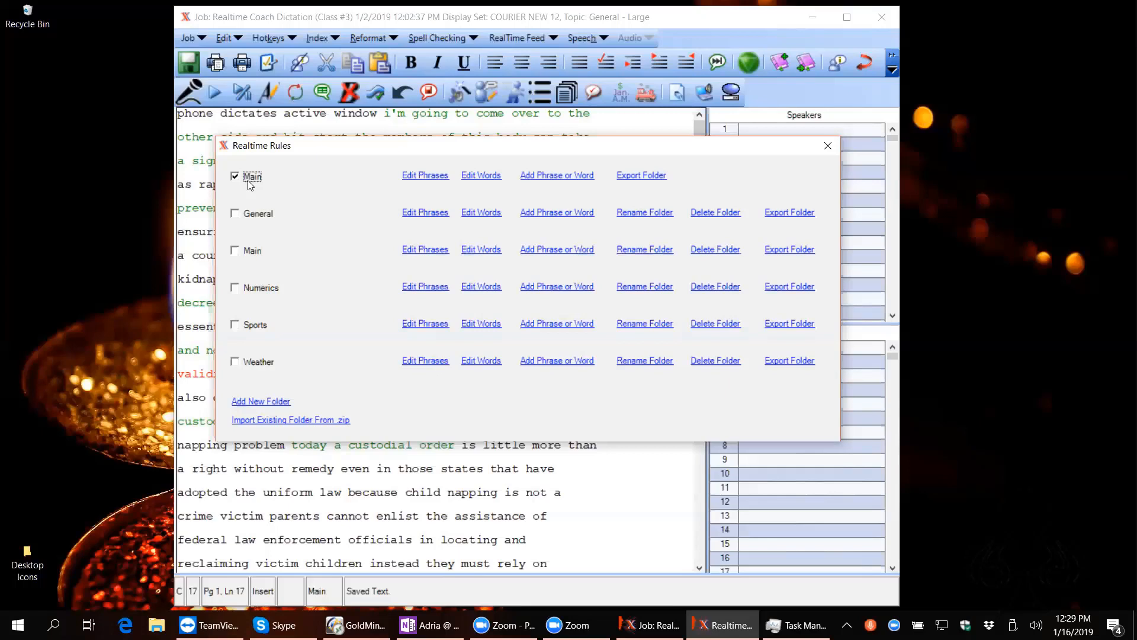
{"action": "left_click", "coordinate": [235, 289]}
{"action": "left_click", "coordinate": [828, 145]}
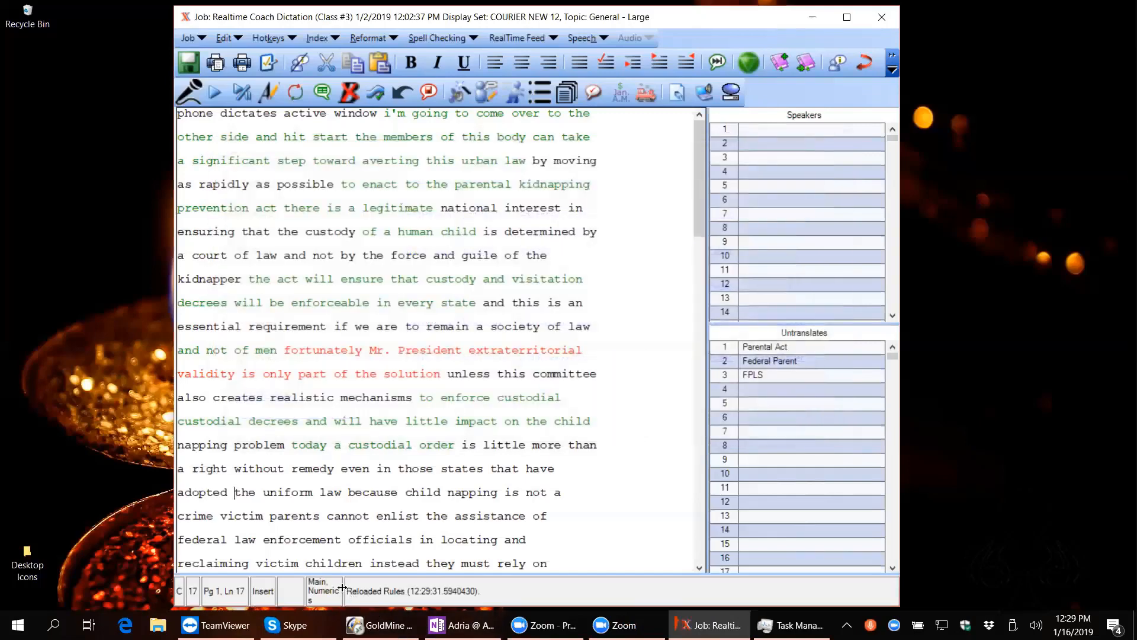
{"action": "left_click_drag", "start_coordinate": [343, 588], "coordinate": [458, 589]}
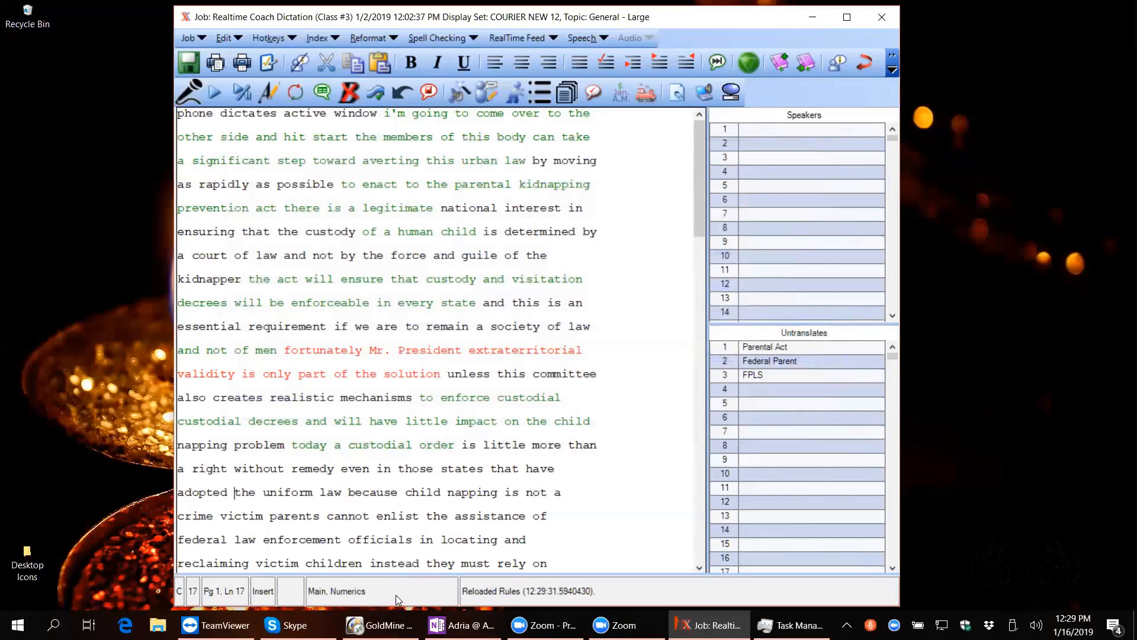
Step: Examine the word replacements of the first Main folder in the Realtime Rules
{"action": "left_click", "coordinate": [225, 38]}
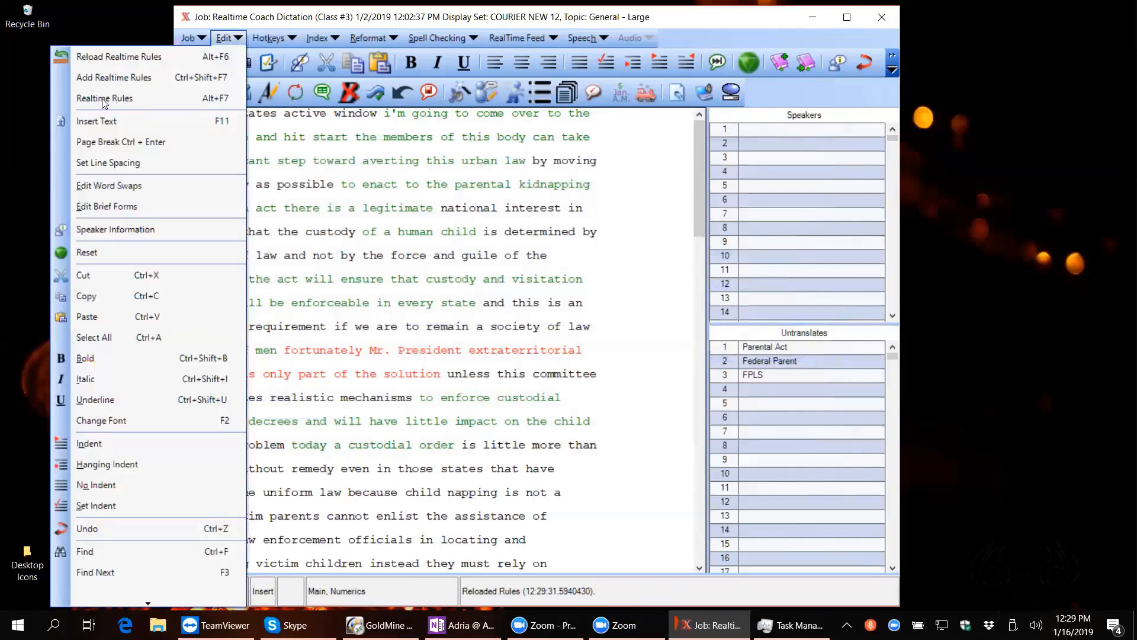
{"action": "left_click", "coordinate": [61, 97]}
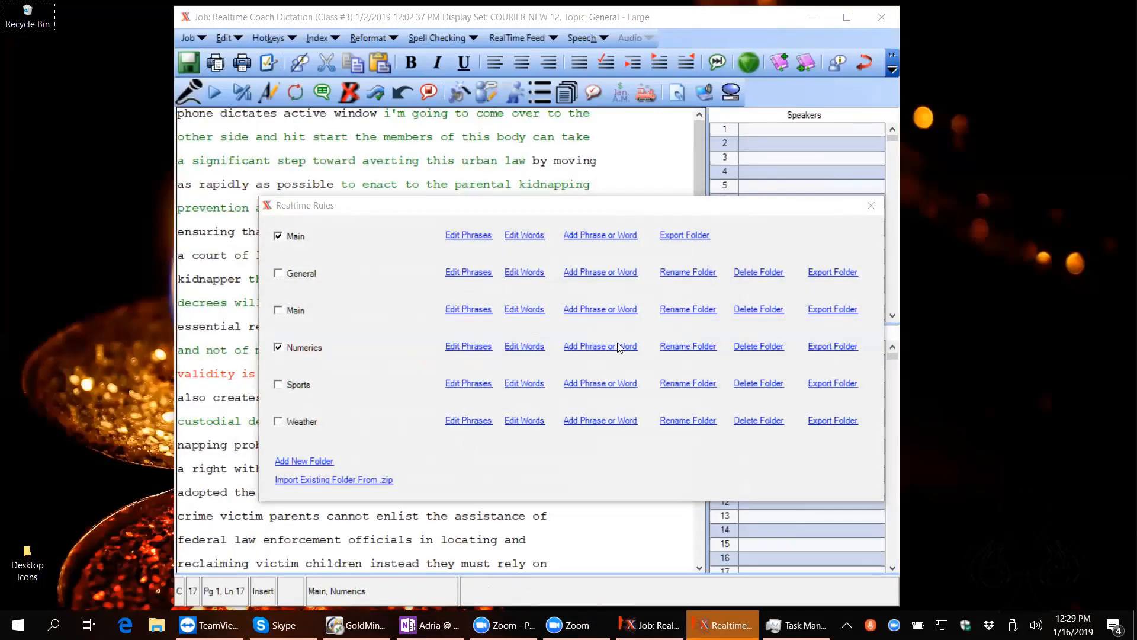
{"action": "left_click", "coordinate": [523, 236]}
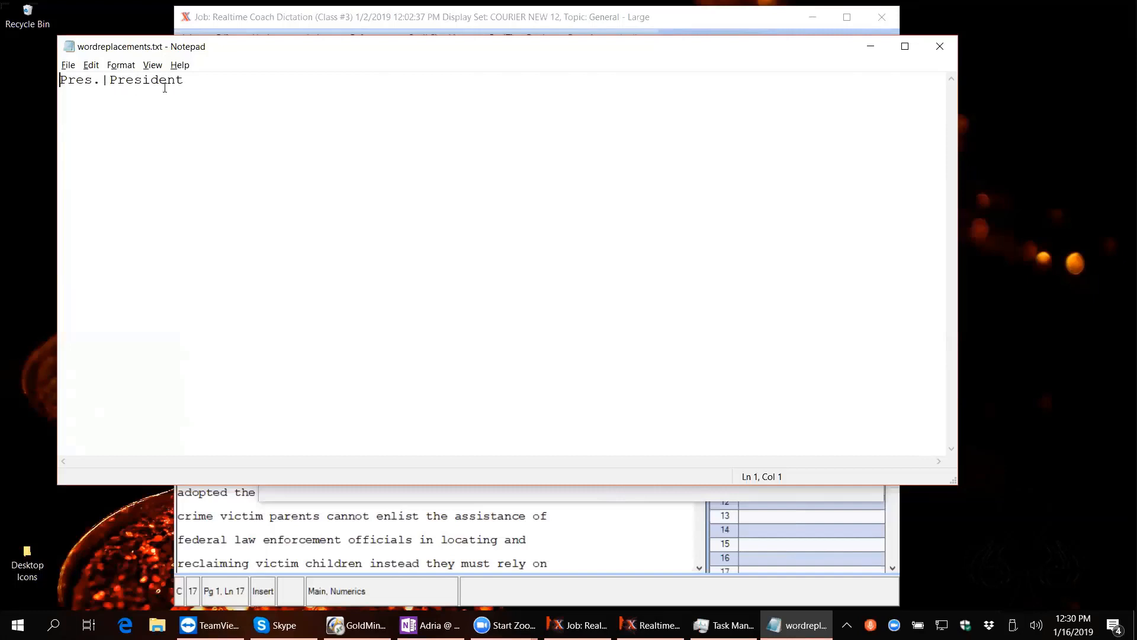
{"action": "left_click", "coordinate": [942, 47]}
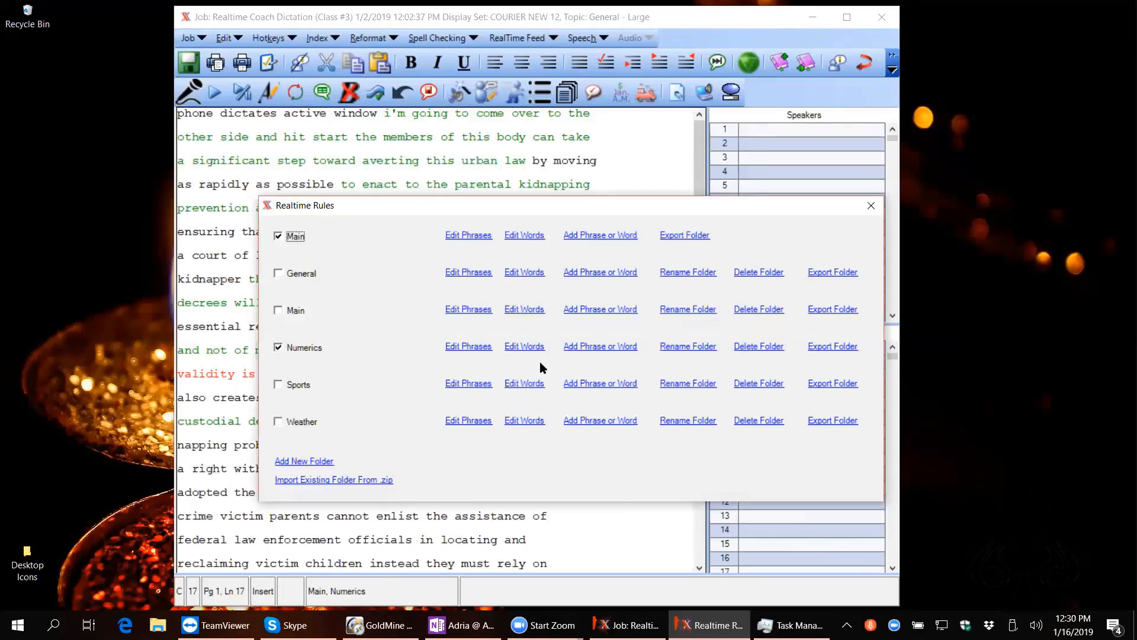
Step: In the Numerics folder's word replacements, change the replacement for 1/2 to "a half"
{"action": "left_click", "coordinate": [526, 348]}
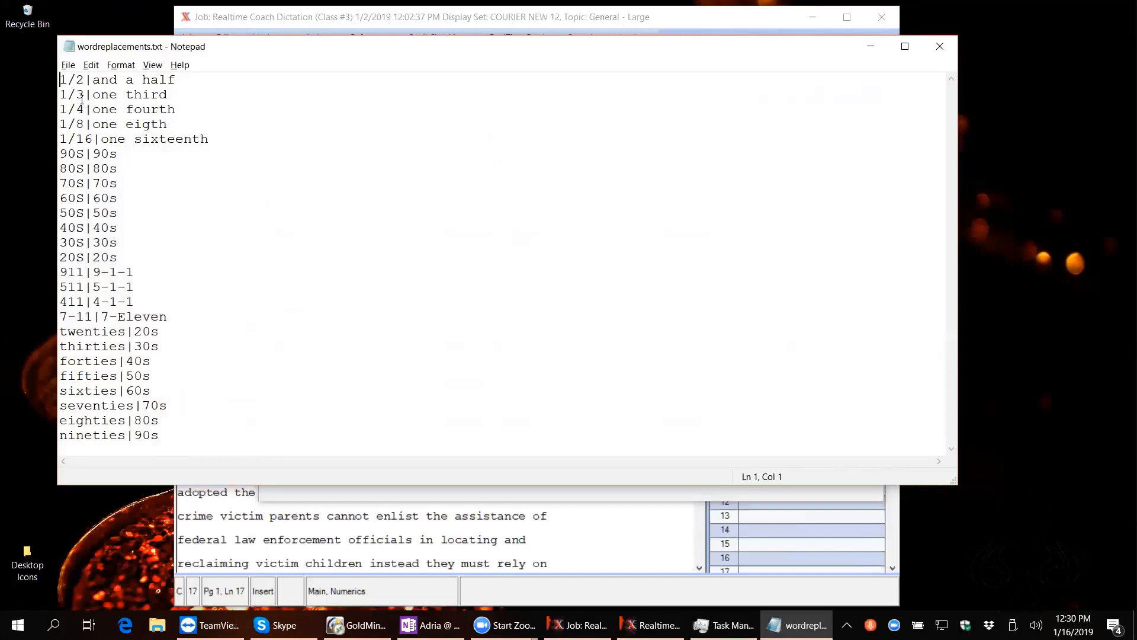
{"action": "left_click", "coordinate": [122, 79]}
{"action": "key", "text": "BackSpace"}
{"action": "key", "text": "BackSpace"}
{"action": "key", "text": "BackSpace"}
{"action": "key", "text": "BackSpace"}
{"action": "key", "text": "Delete"}
{"action": "type", "text": "a"}
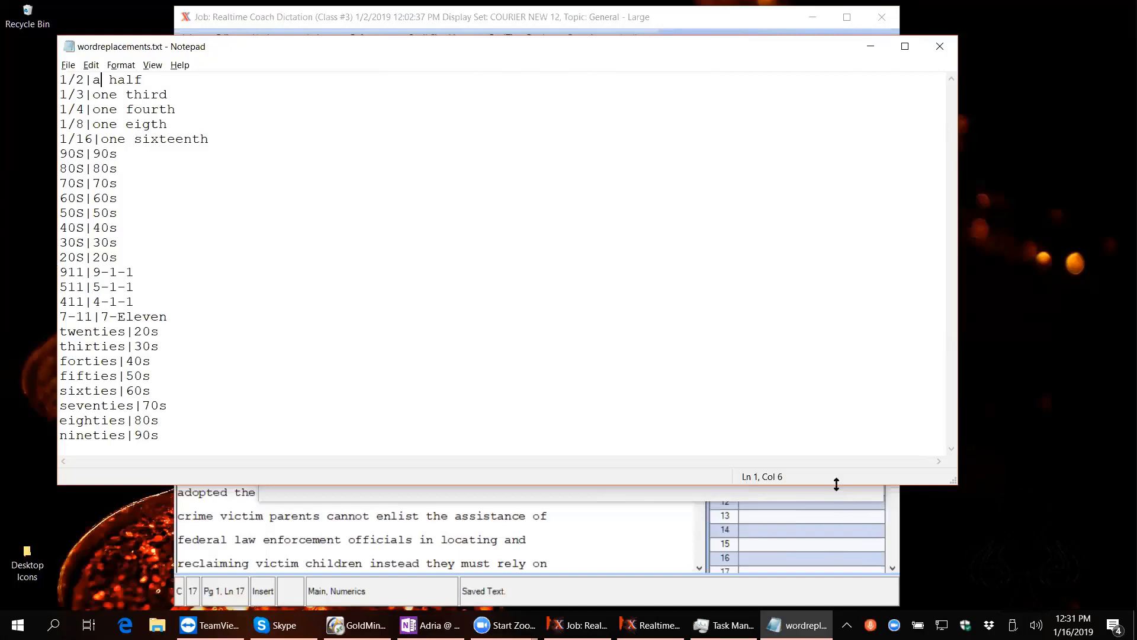
Step: Resize the word replacements window, then save wordreplacements.txt and close the Realtime Rules
{"action": "left_click_drag", "start_coordinate": [835, 486], "coordinate": [837, 514]}
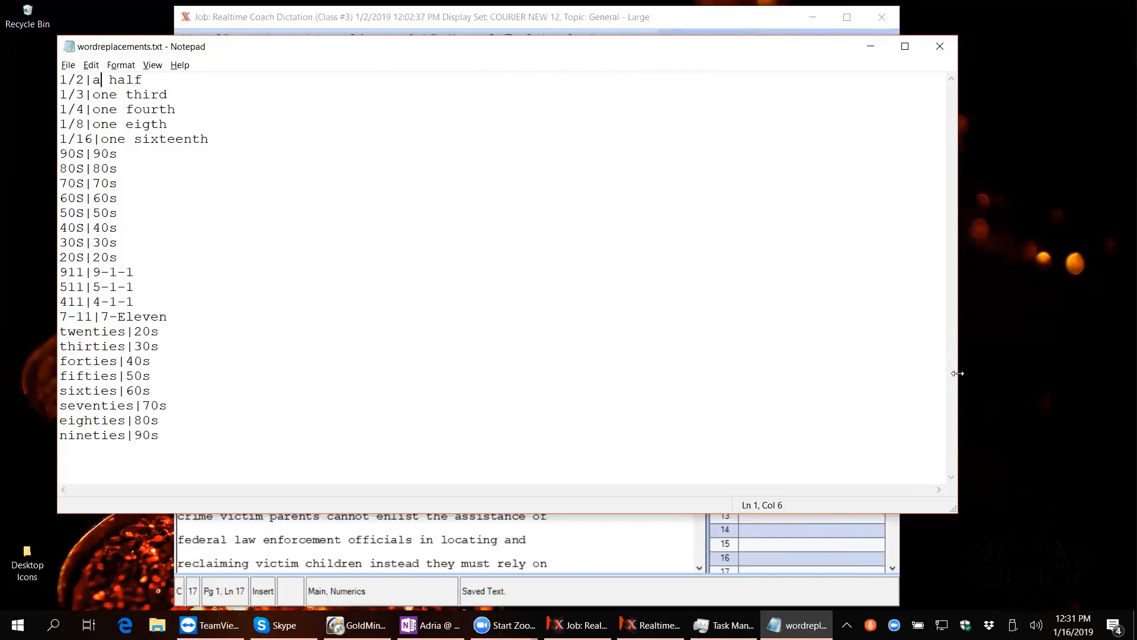
{"action": "left_click_drag", "start_coordinate": [958, 373], "coordinate": [275, 373]}
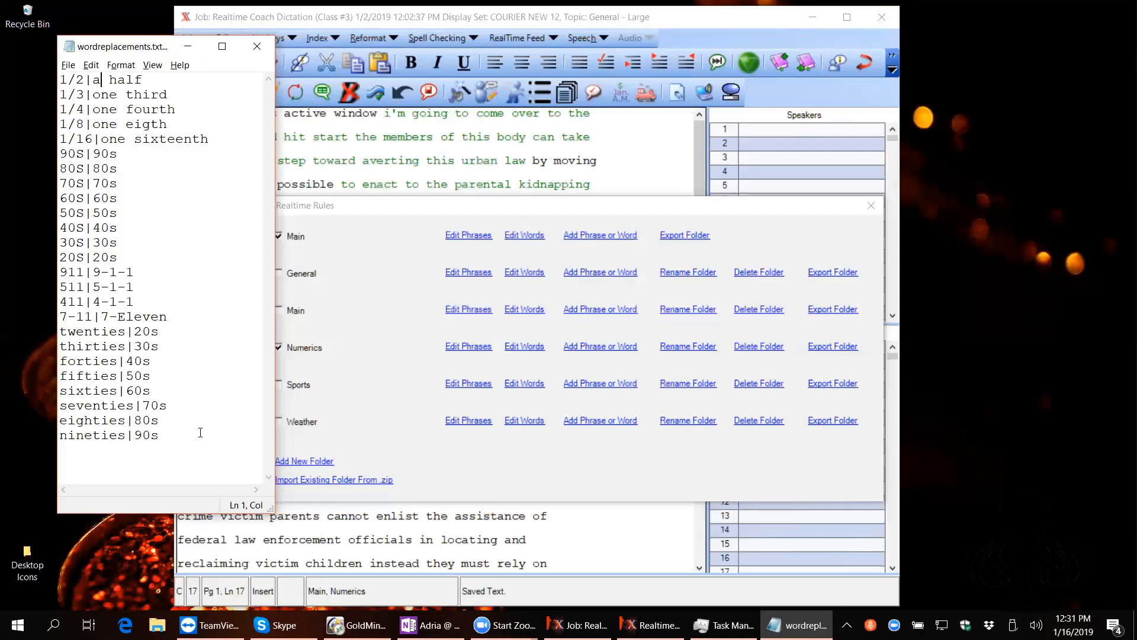
{"action": "left_click", "coordinate": [258, 47]}
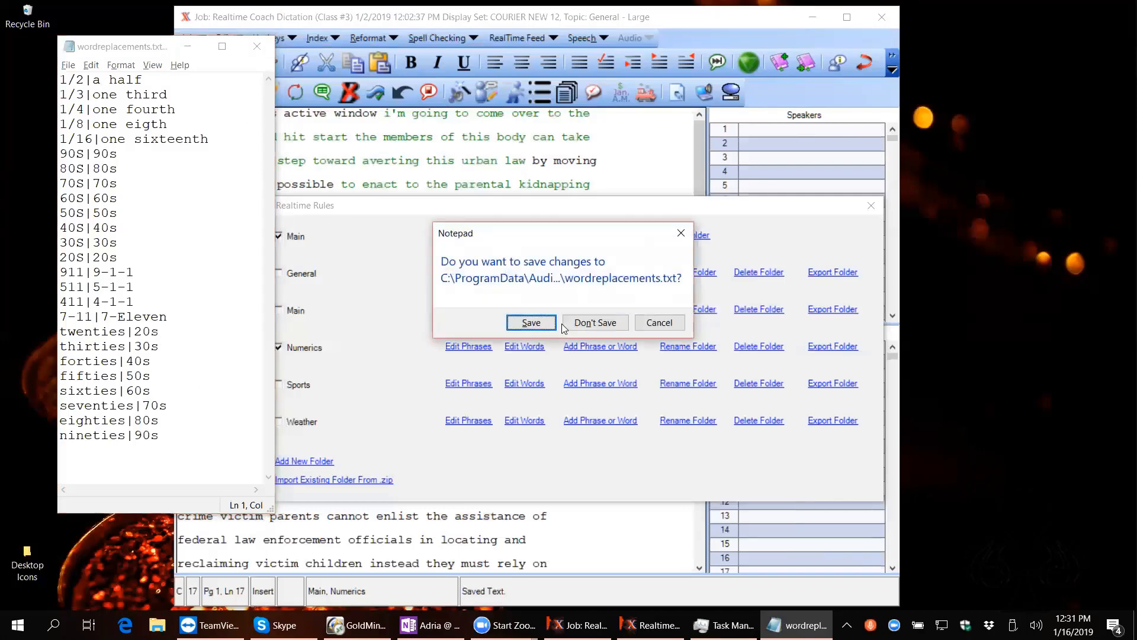
{"action": "left_click", "coordinate": [530, 323]}
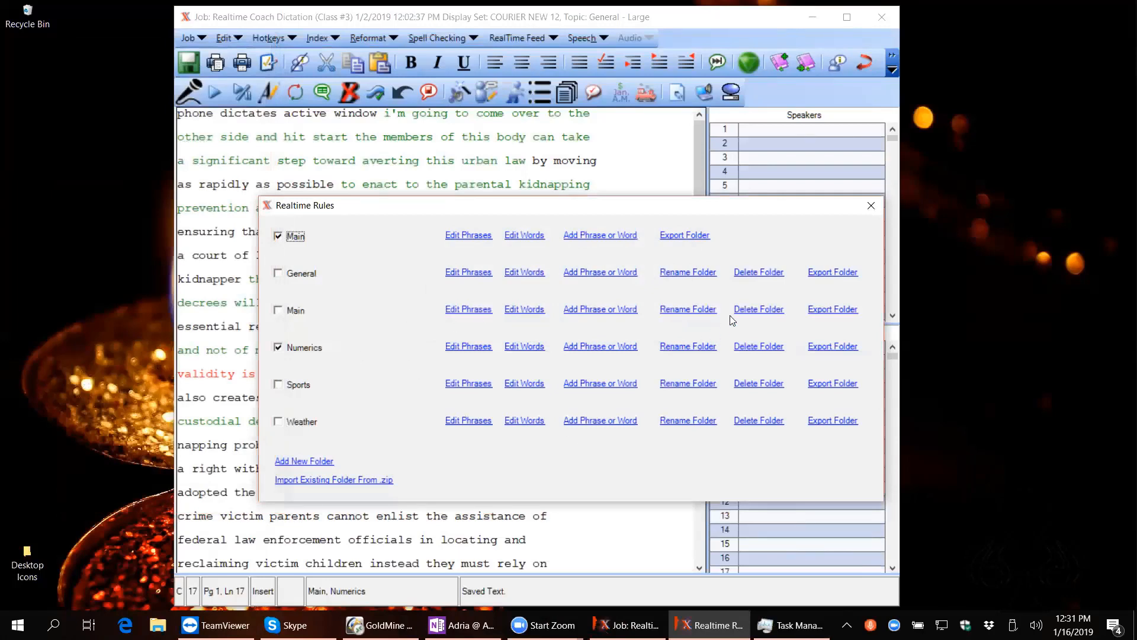
{"action": "left_click", "coordinate": [869, 207]}
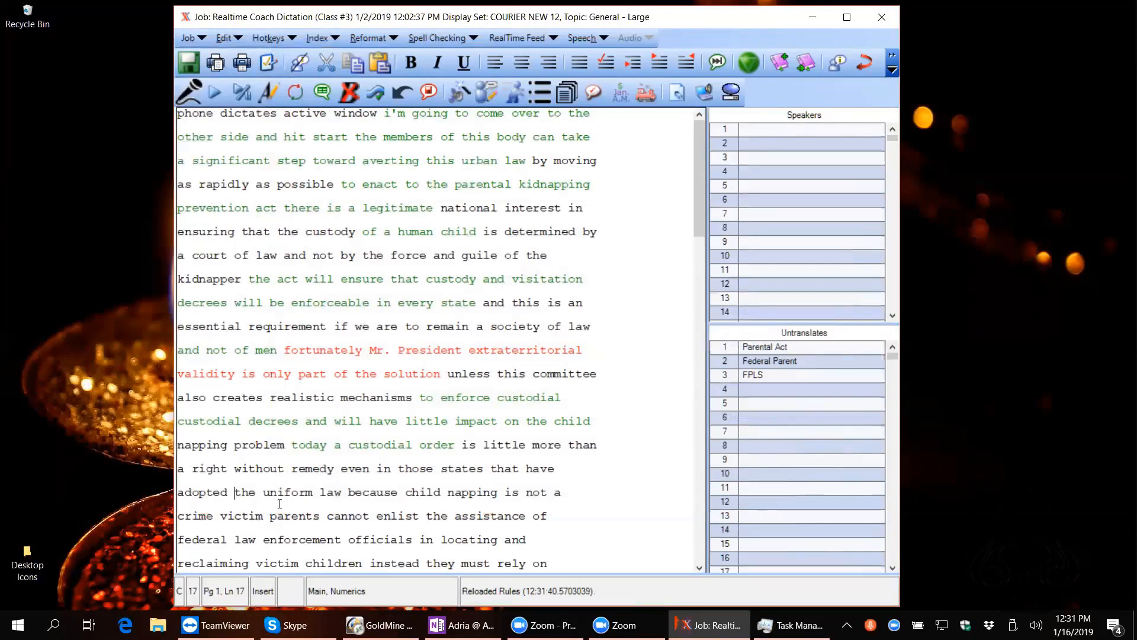
Step: In correction mode, remove "him" after "parent using", change "if is" to "if its", and toggle that segment's correction status
{"action": "left_click", "coordinate": [269, 96]}
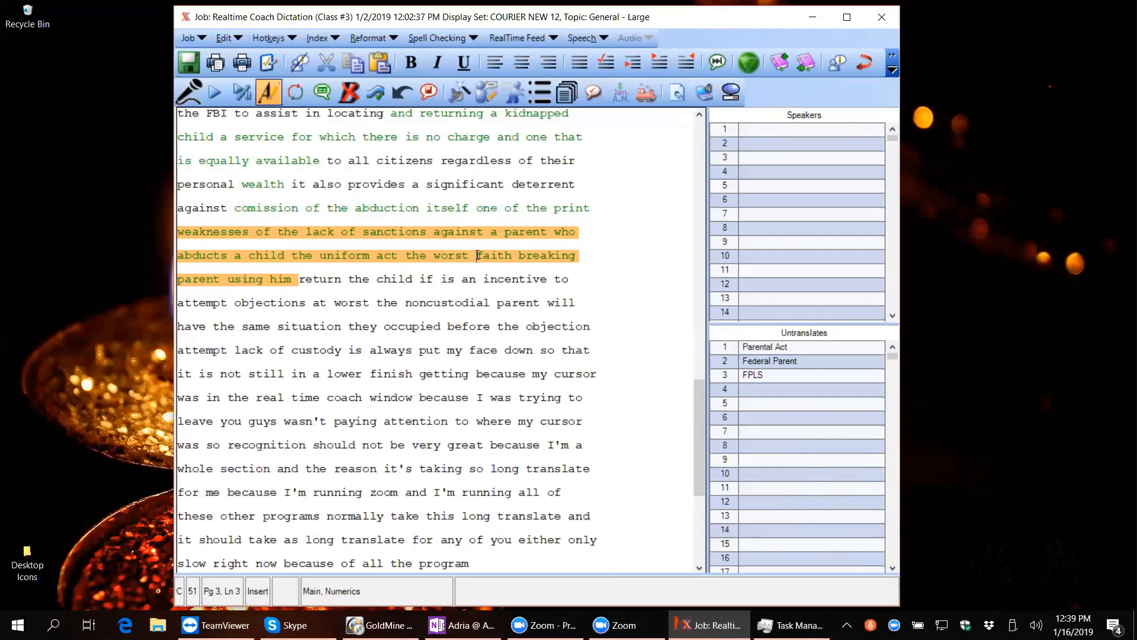
{"action": "left_click_drag", "start_coordinate": [477, 255], "coordinate": [291, 279]}
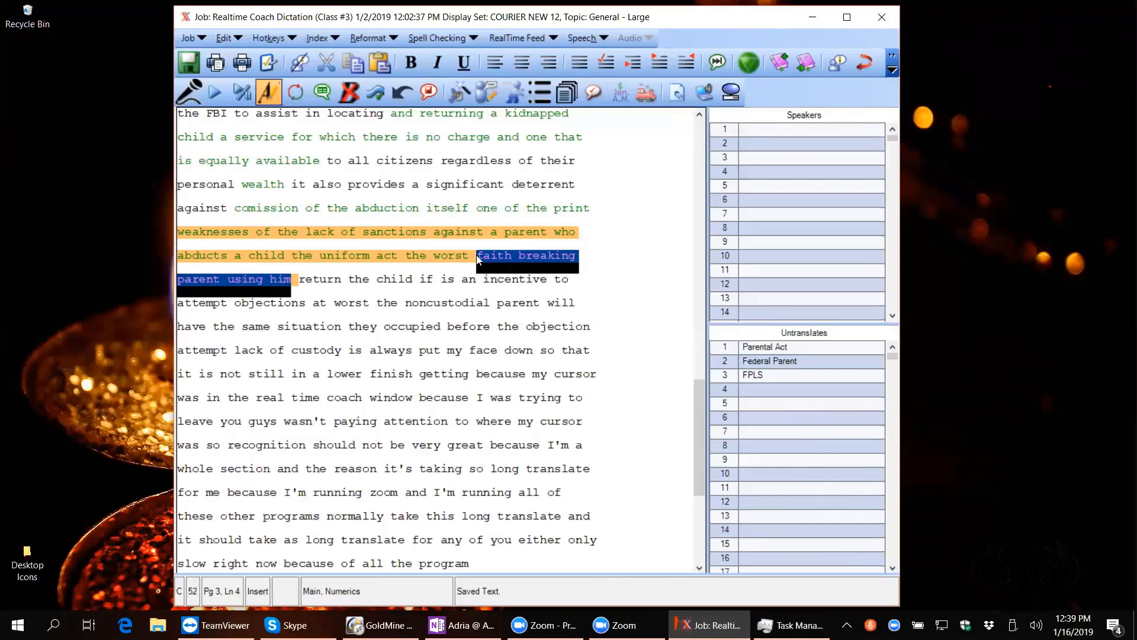
{"action": "left_click", "coordinate": [270, 279]}
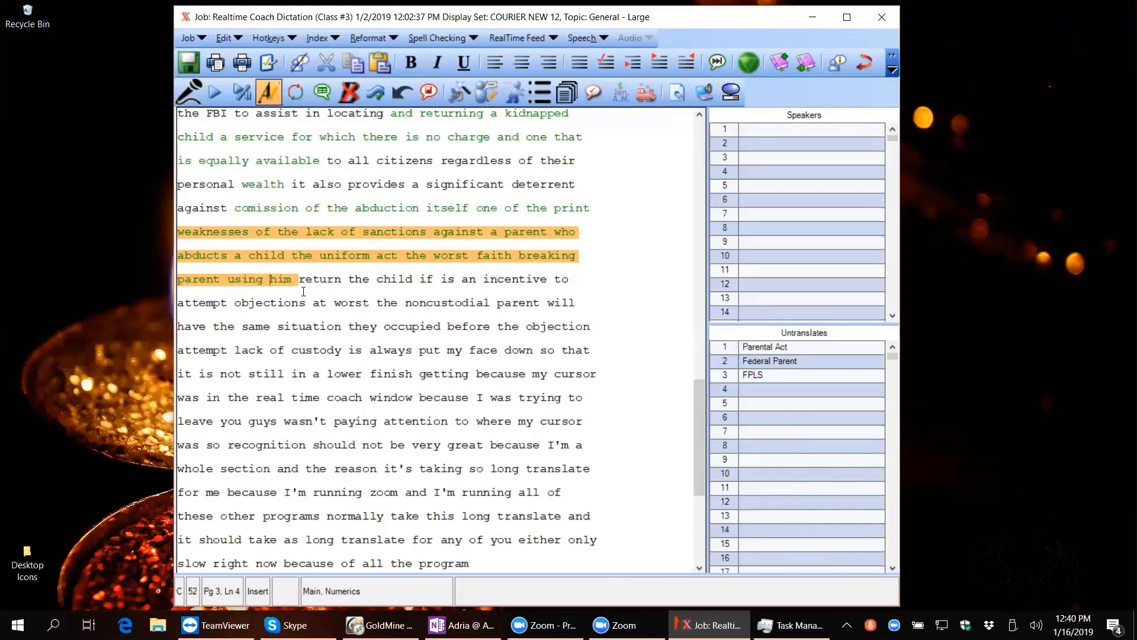
{"action": "key", "text": "Delete"}
{"action": "key", "text": "Delete"}
{"action": "key", "text": "Delete"}
{"action": "key", "text": "BackSpace"}
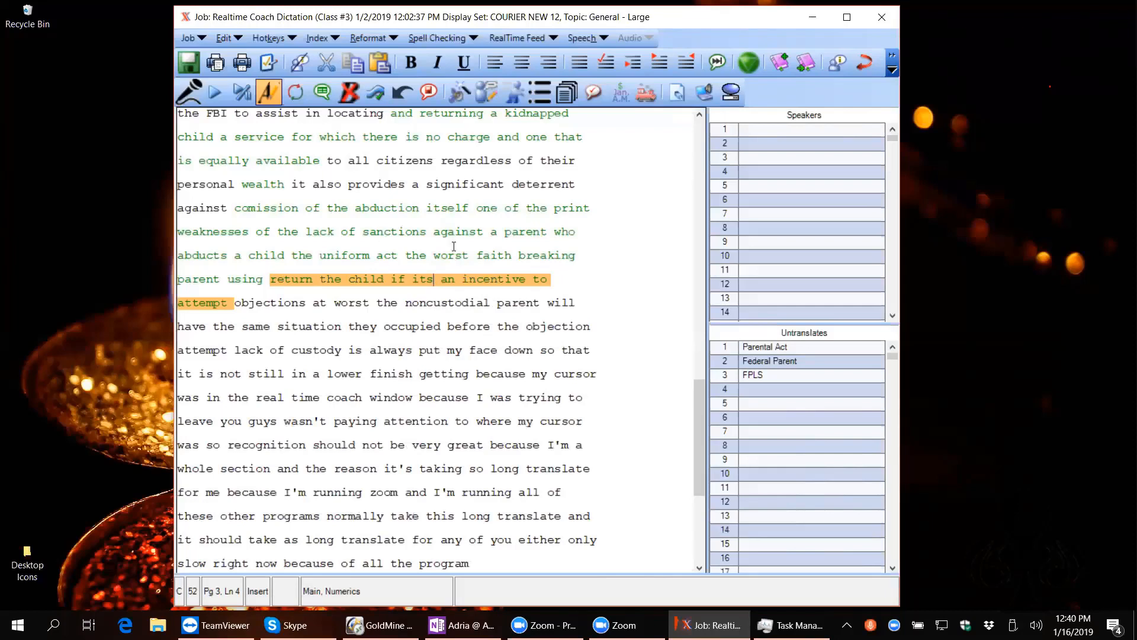
{"action": "left_click", "coordinate": [298, 92]}
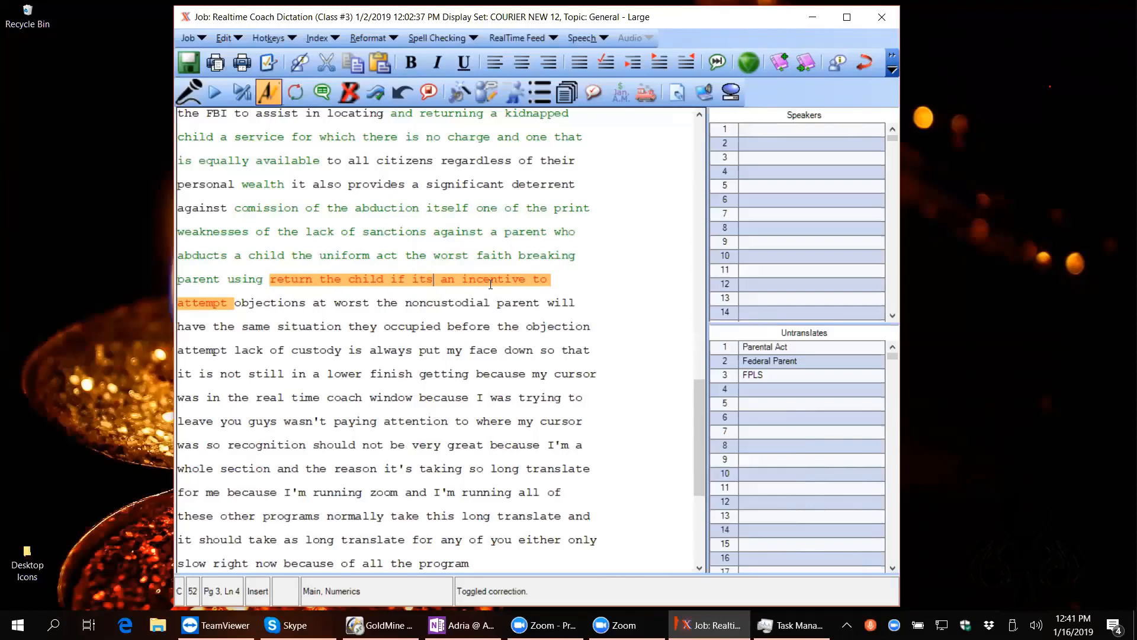
Step: Replace "objections" with "abductions" before "at worst", and "the objection attempt" with "the abduction attempt"
{"action": "left_click", "coordinate": [263, 304]}
{"action": "type", "text": "abductions"}
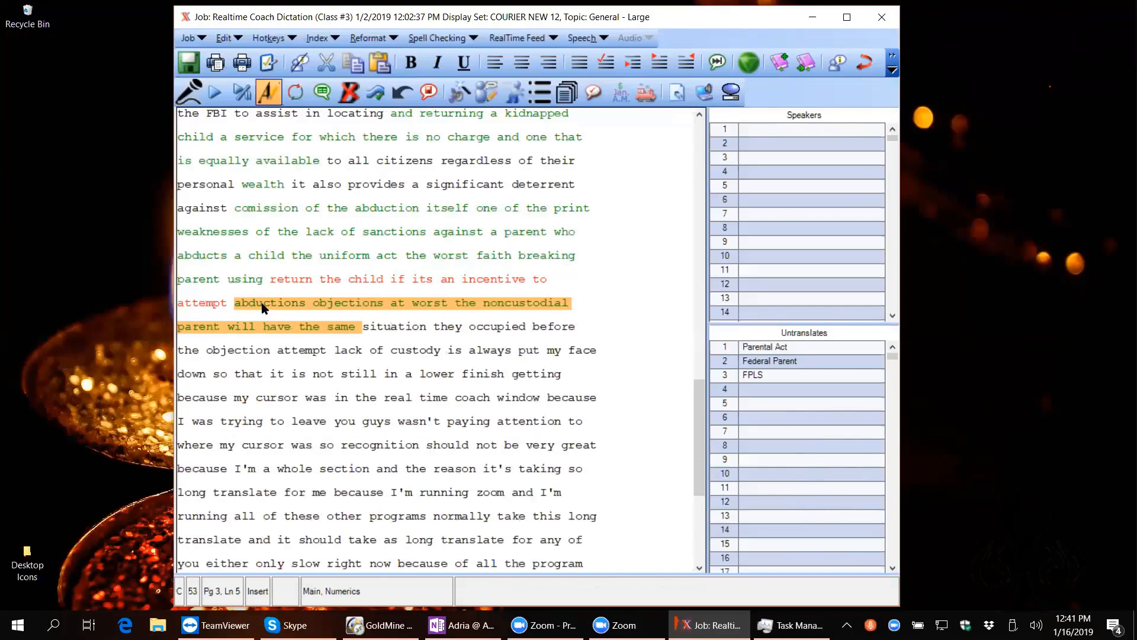
{"action": "key", "text": "ctrl+Delete"}
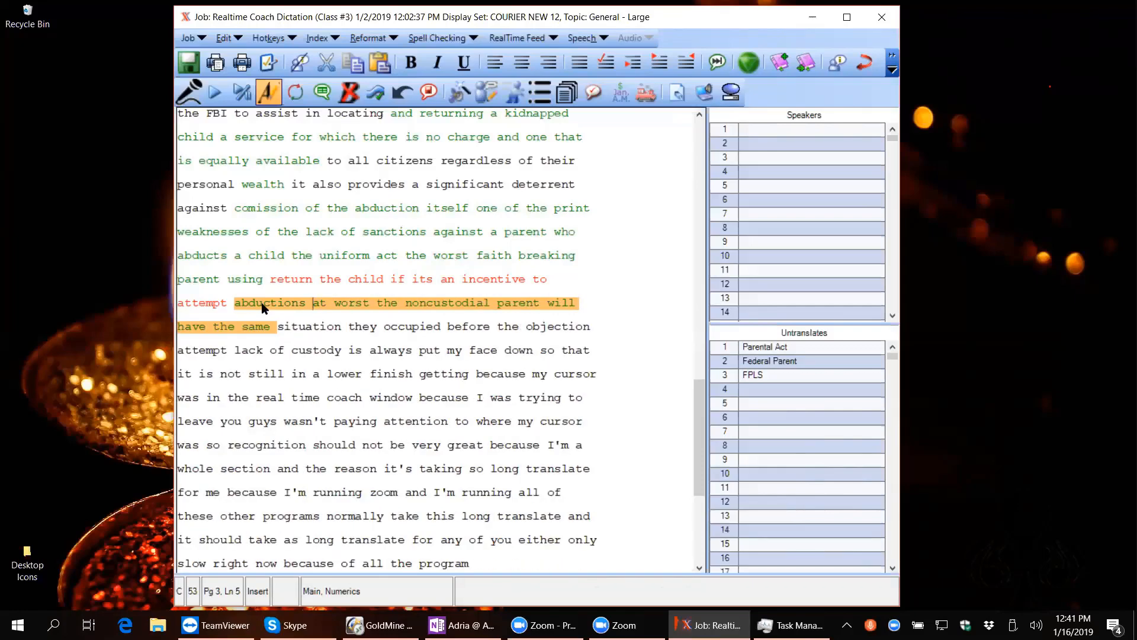
{"action": "key", "text": "ctrl+Down"}
{"action": "key", "text": "ctrl+Down"}
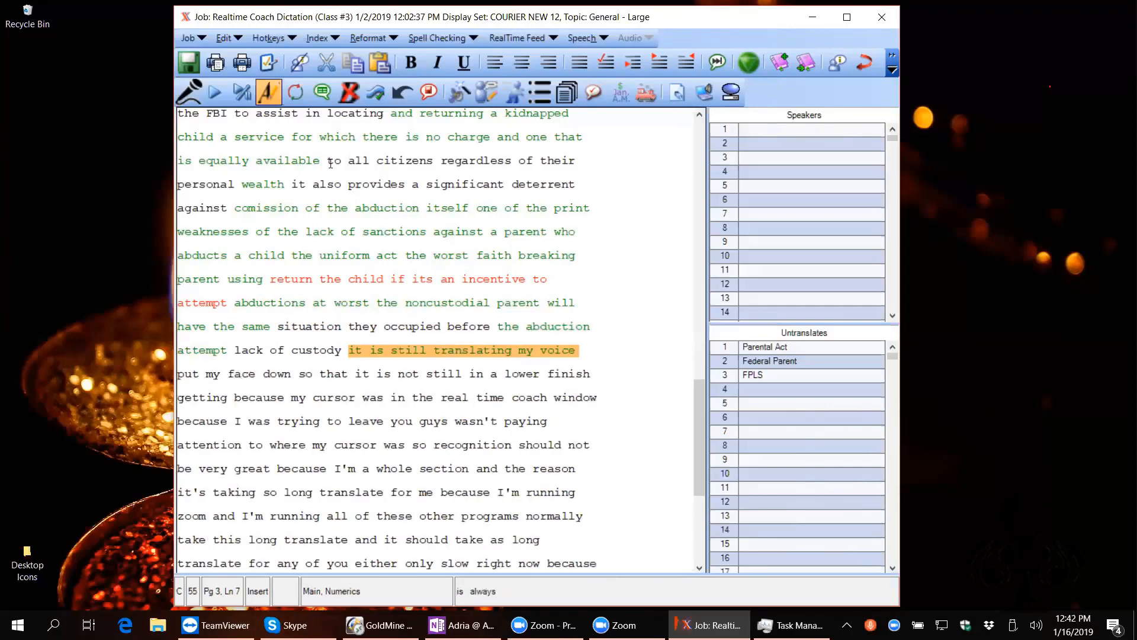
Step: Toggle the correction status of "it is still translating my voice" and exit correction mode
{"action": "left_click", "coordinate": [296, 96]}
{"action": "left_click", "coordinate": [268, 95]}
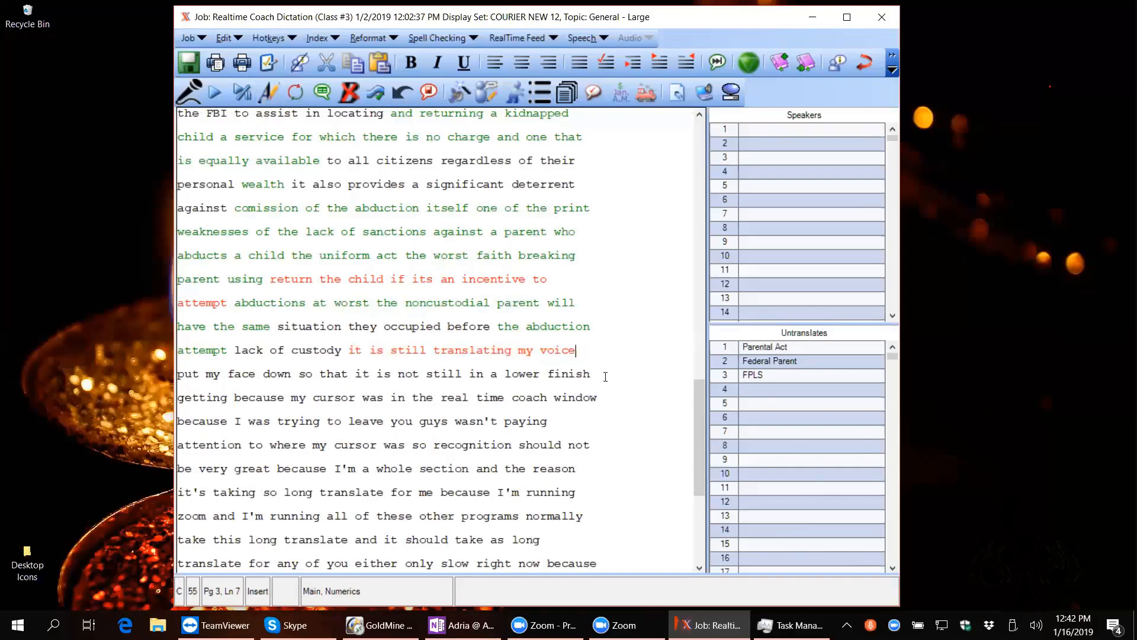
Step: Start saving the modified speech files, then enlarge the Utterance Summary window for reviewing the corrections
{"action": "left_click_drag", "start_coordinate": [697, 439], "coordinate": [656, 168]}
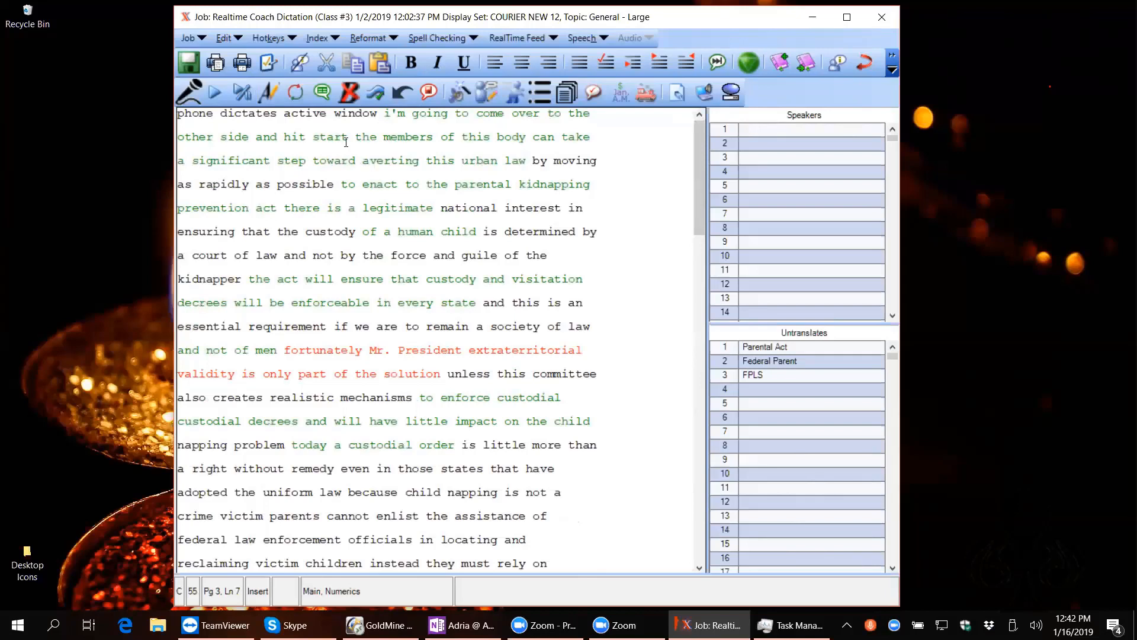
{"action": "left_click", "coordinate": [322, 94]}
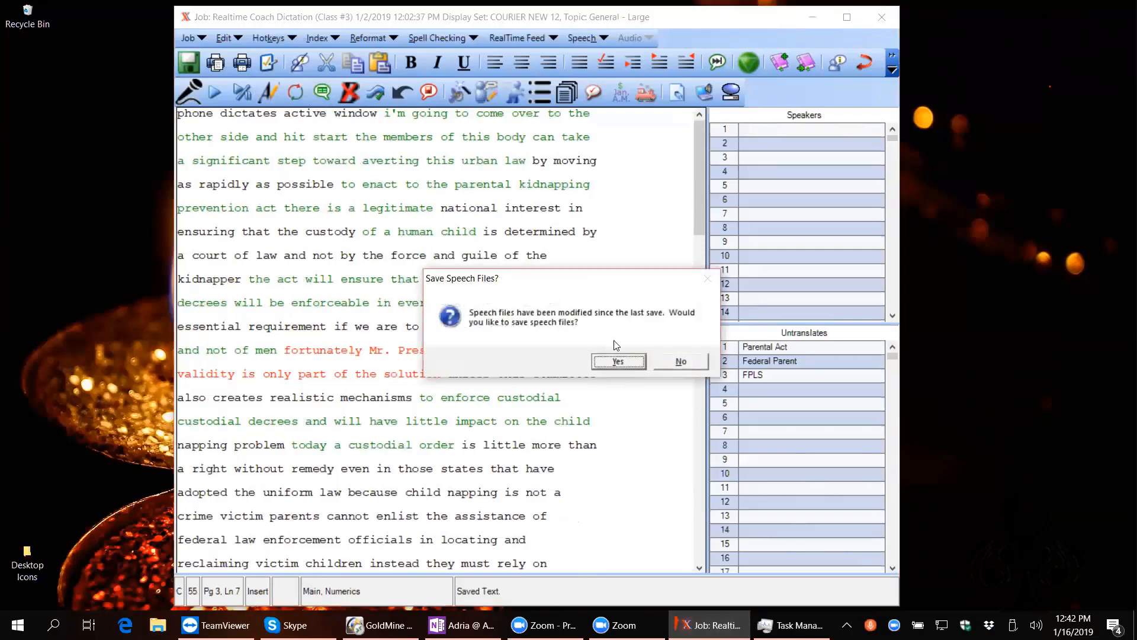
{"action": "left_click", "coordinate": [622, 363]}
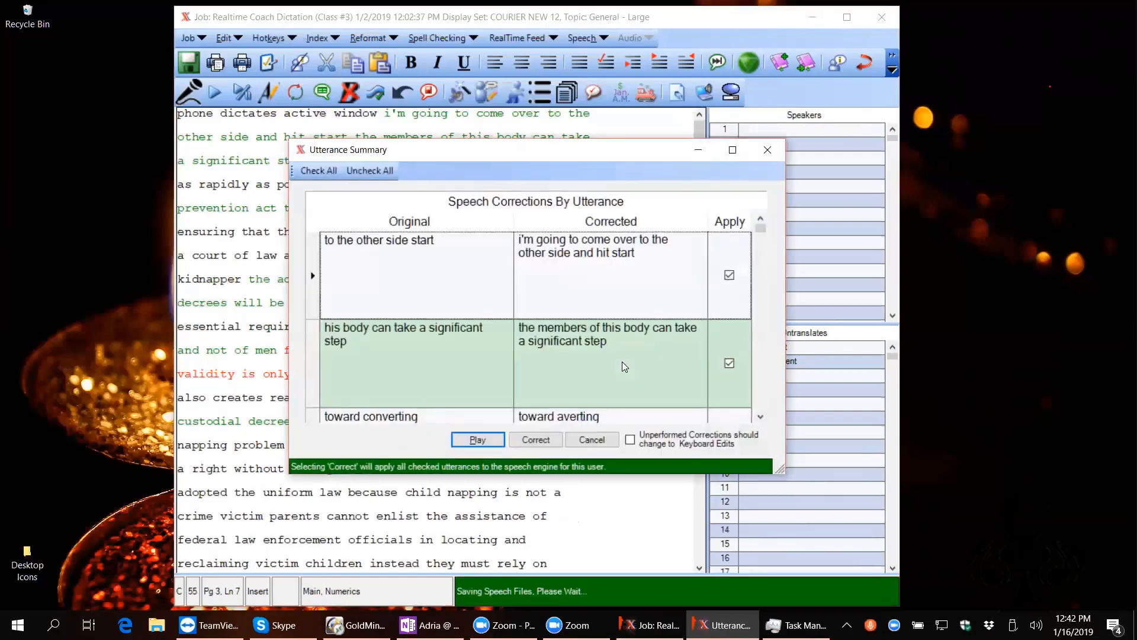
{"action": "double_click", "coordinate": [527, 140]}
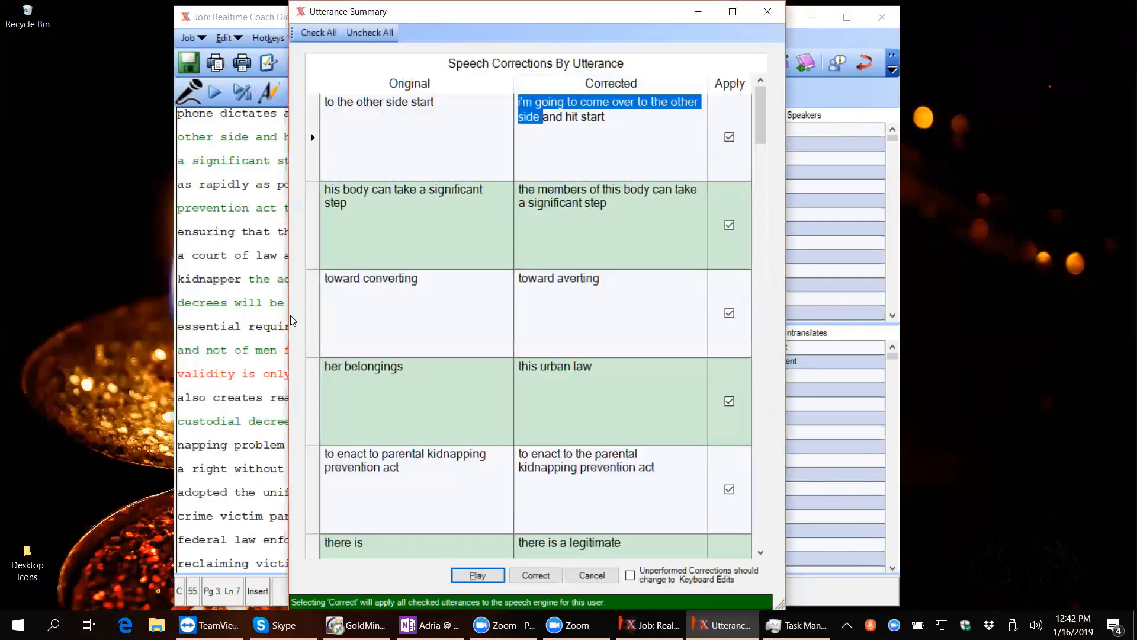
{"action": "left_click_drag", "start_coordinate": [286, 311], "coordinate": [233, 317]}
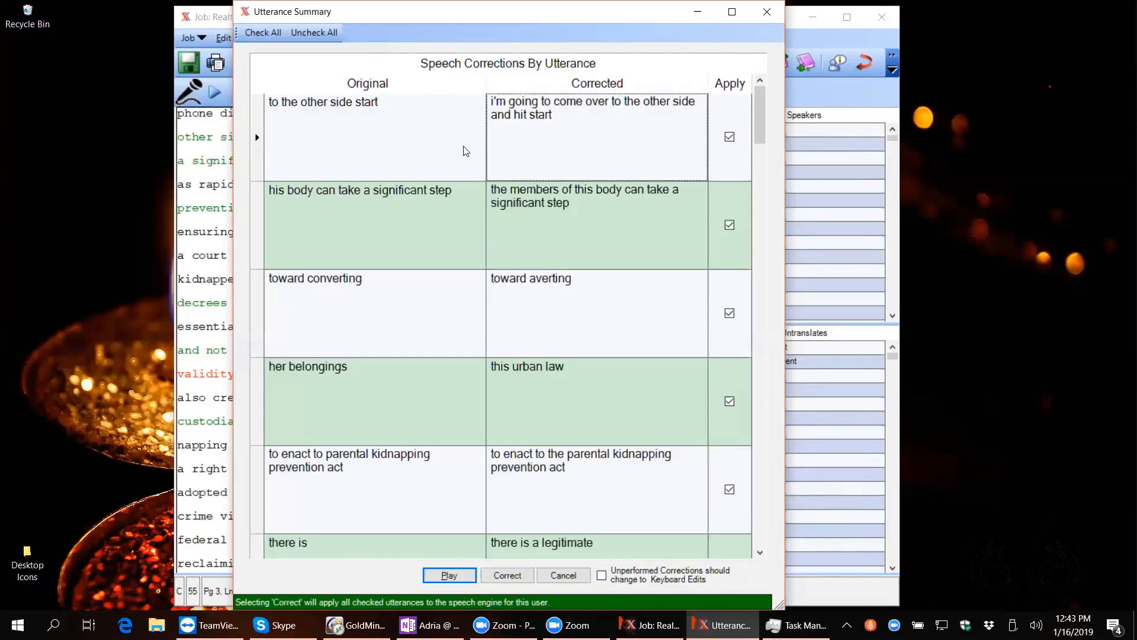
Step: Play back the audio of the first three utterance corrections, from "to the other side start" through "toward converting"
{"action": "left_click", "coordinate": [440, 580]}
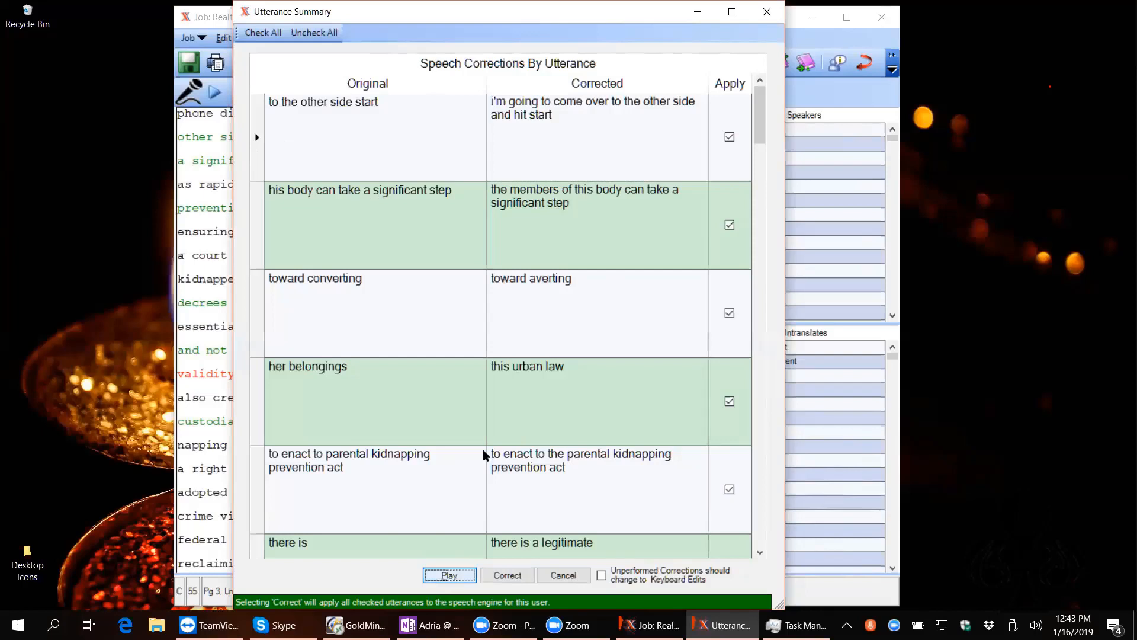
{"action": "left_click", "coordinate": [255, 234]}
{"action": "left_click", "coordinate": [445, 583]}
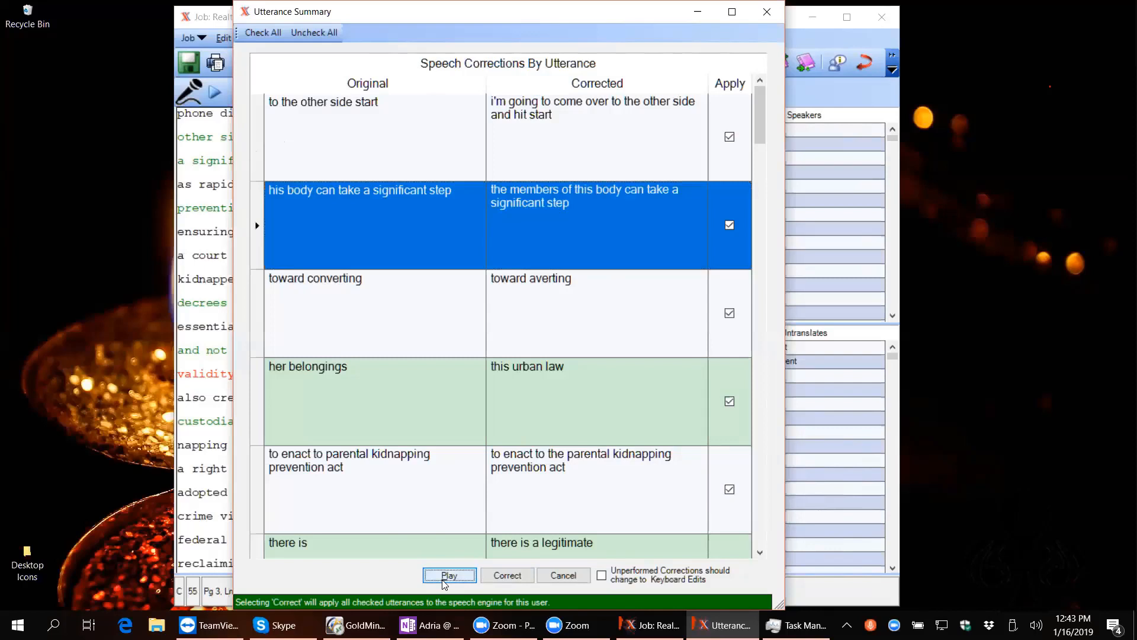
{"action": "left_click", "coordinate": [256, 322]}
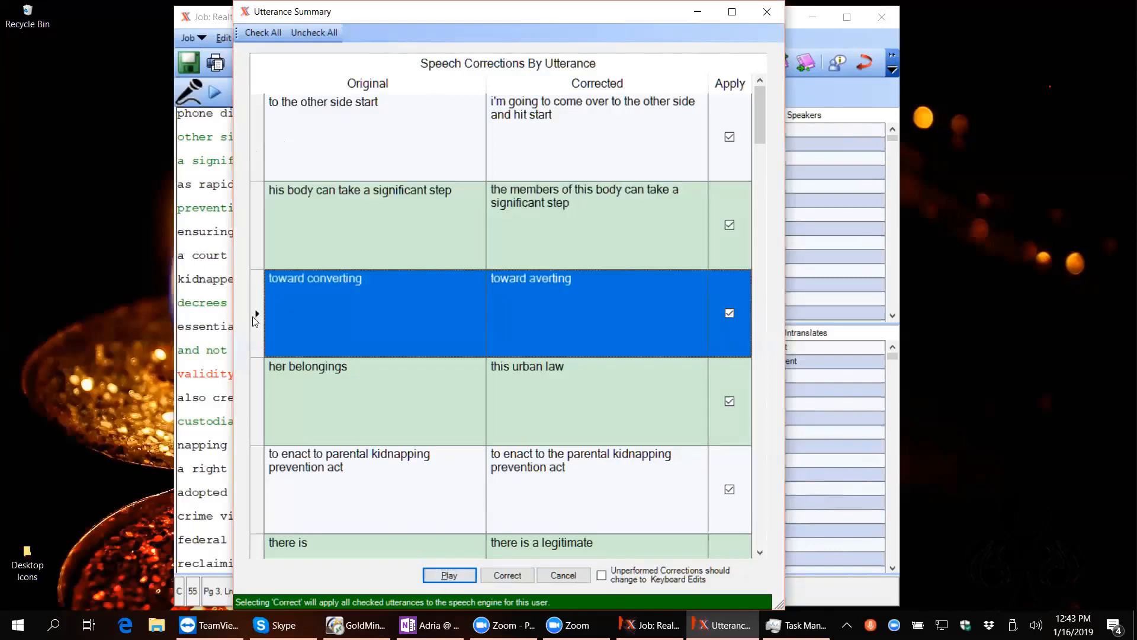
{"action": "left_click", "coordinate": [459, 580]}
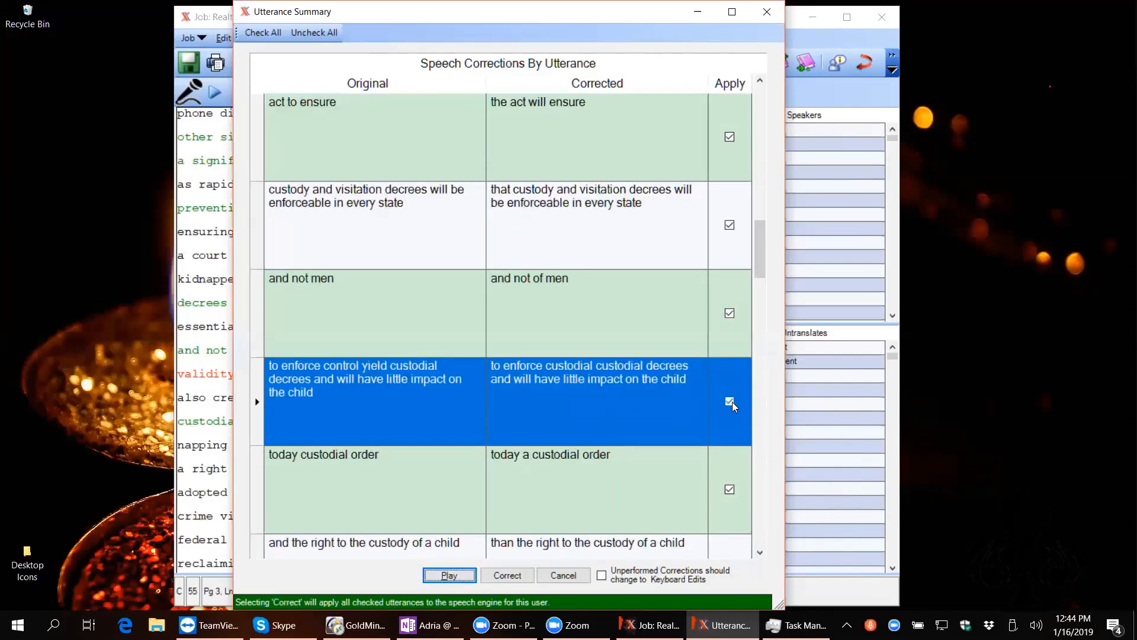
Step: Exclude the "to enforce custodial custodial decrees" correction from being applied, and review the "today a custodial order" utterance
{"action": "left_click", "coordinate": [730, 403]}
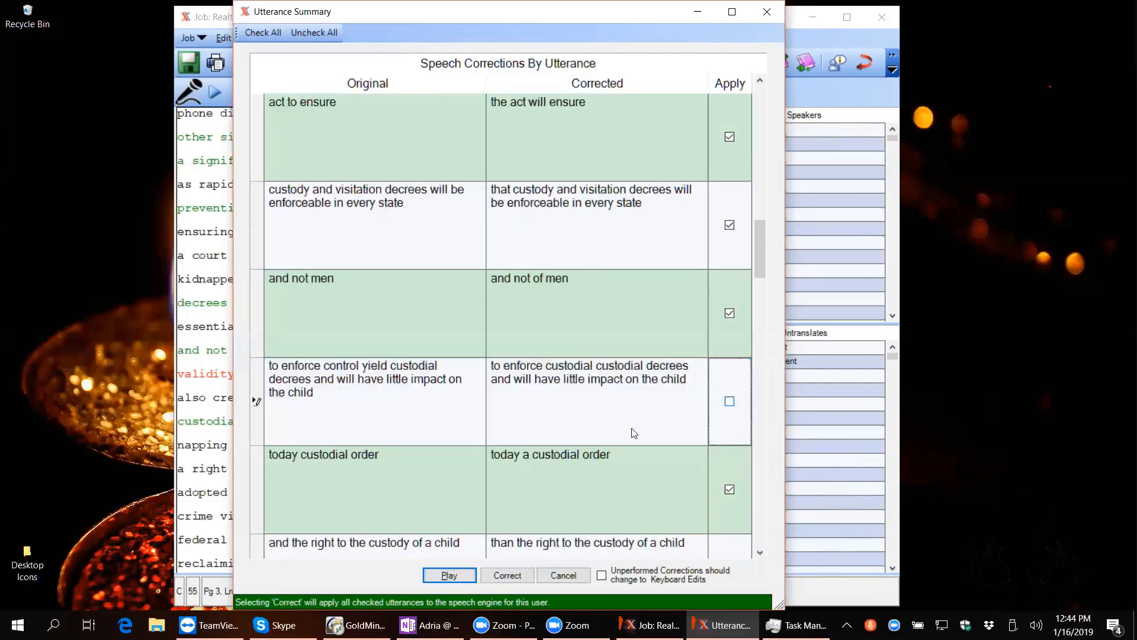
{"action": "left_click", "coordinate": [760, 553]}
{"action": "left_click", "coordinate": [761, 552]}
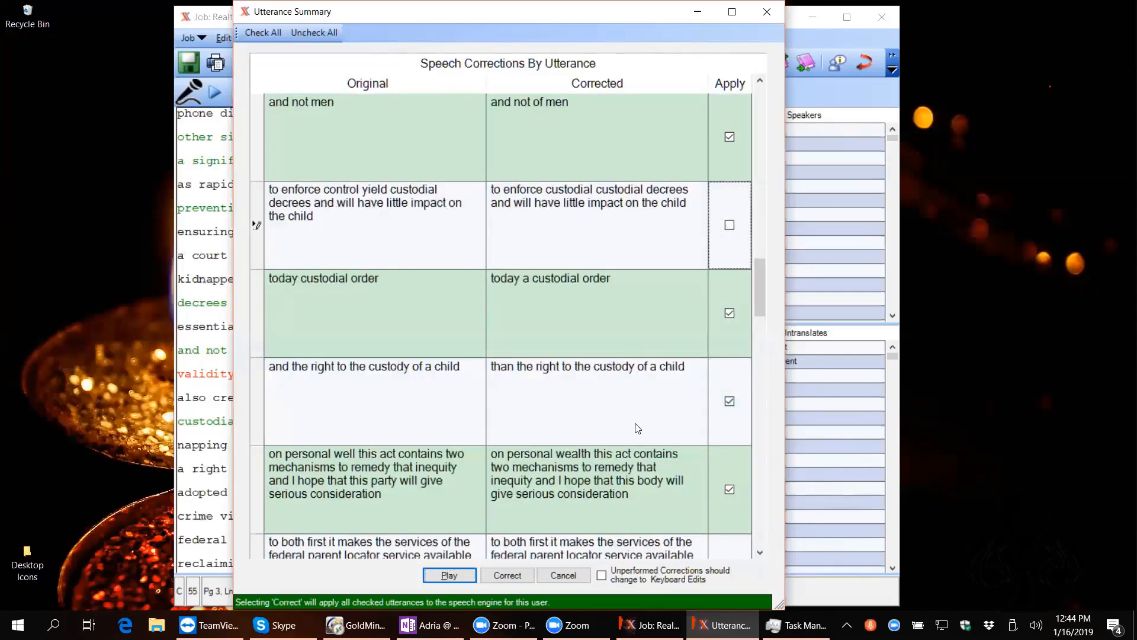
{"action": "left_click", "coordinate": [354, 314]}
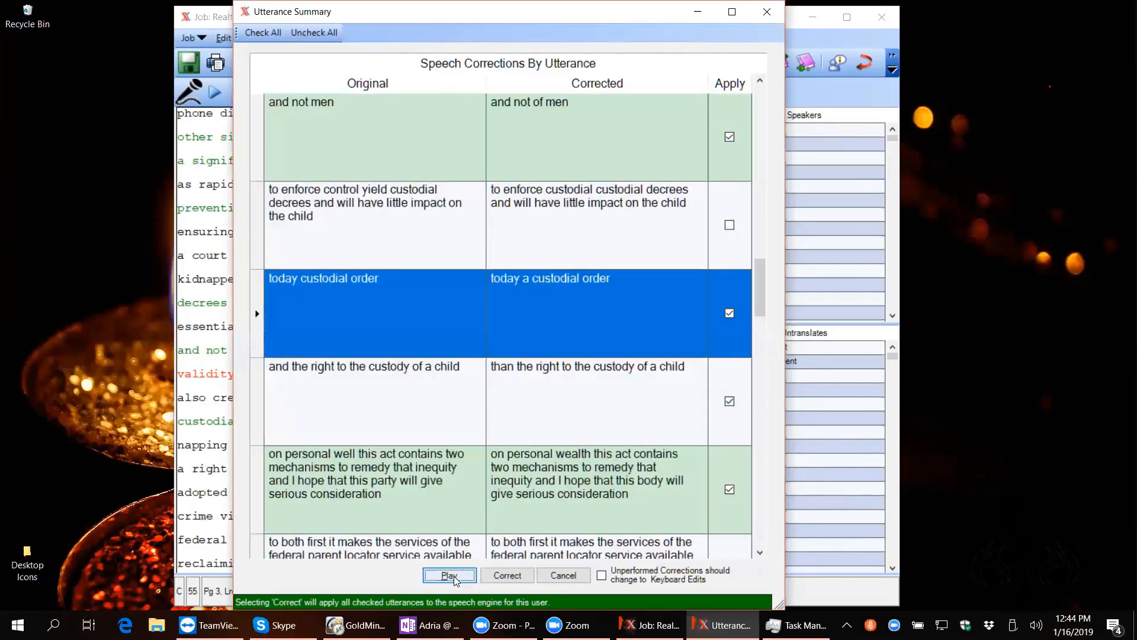
Step: Exclude the corrections beginning "comission of the abduction", "weaknesses of the lack of sanctions" and "abductions at worst" from being applied
{"action": "left_click", "coordinate": [730, 314]}
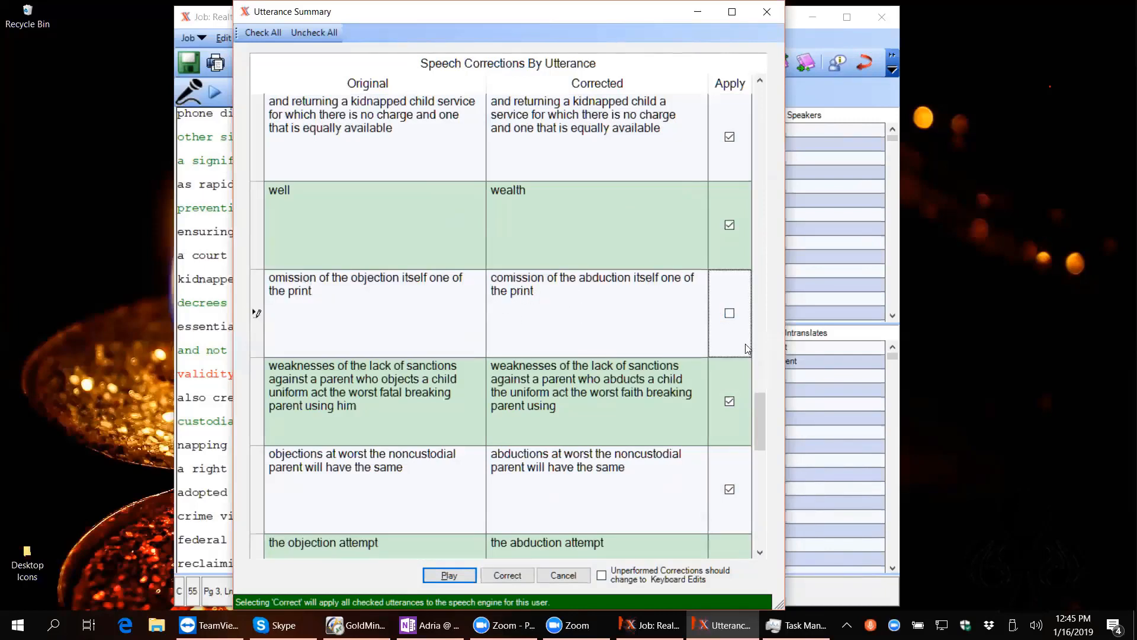
{"action": "left_click", "coordinate": [751, 395]}
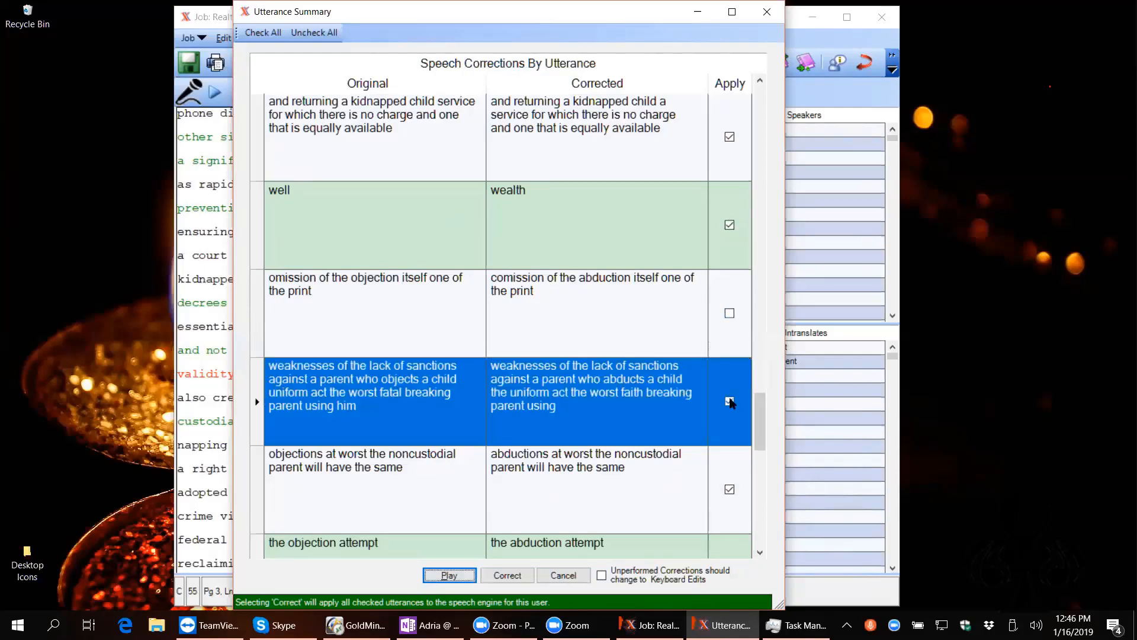
{"action": "left_click", "coordinate": [730, 401]}
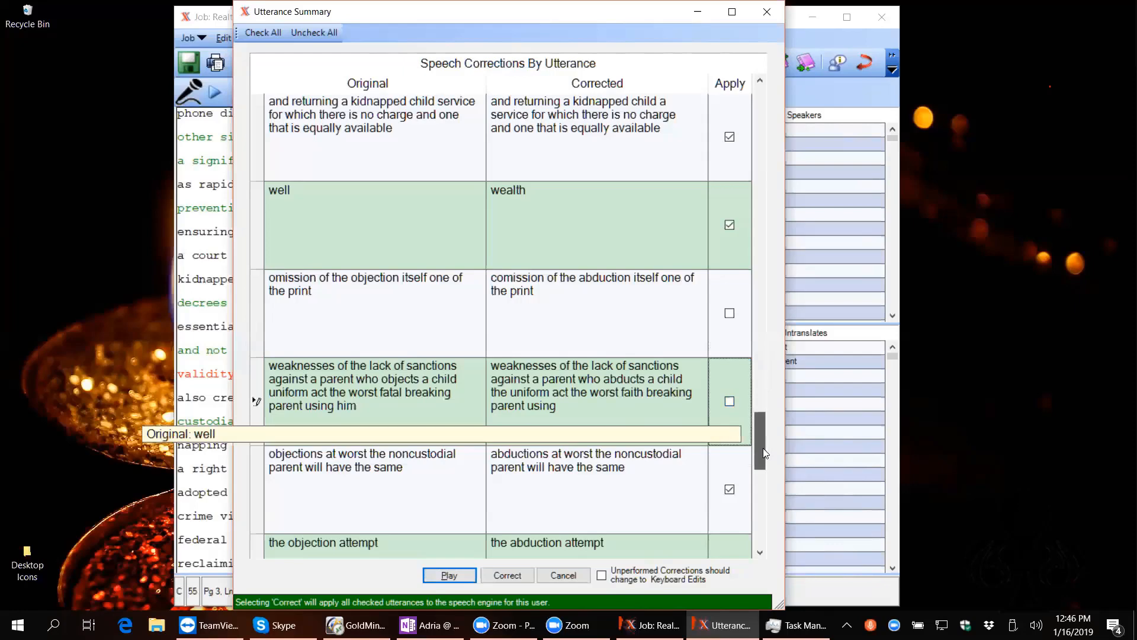
{"action": "scroll", "coordinate": [763, 448], "scroll_direction": "down", "scroll_amount": 1}
{"action": "left_click", "coordinate": [655, 399]}
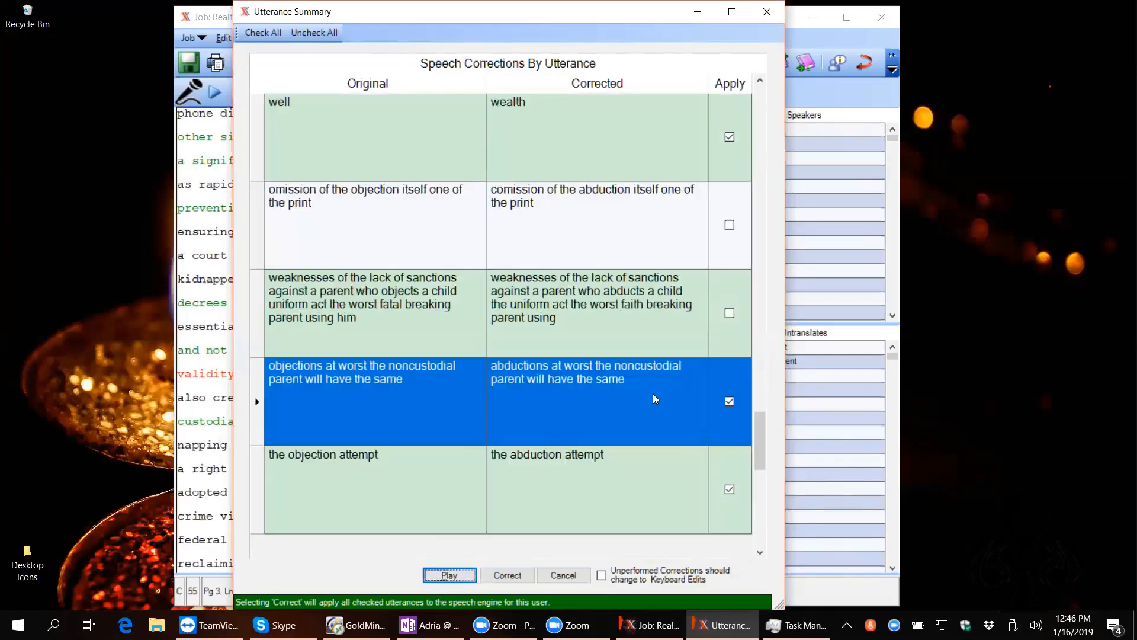
{"action": "left_click", "coordinate": [729, 402]}
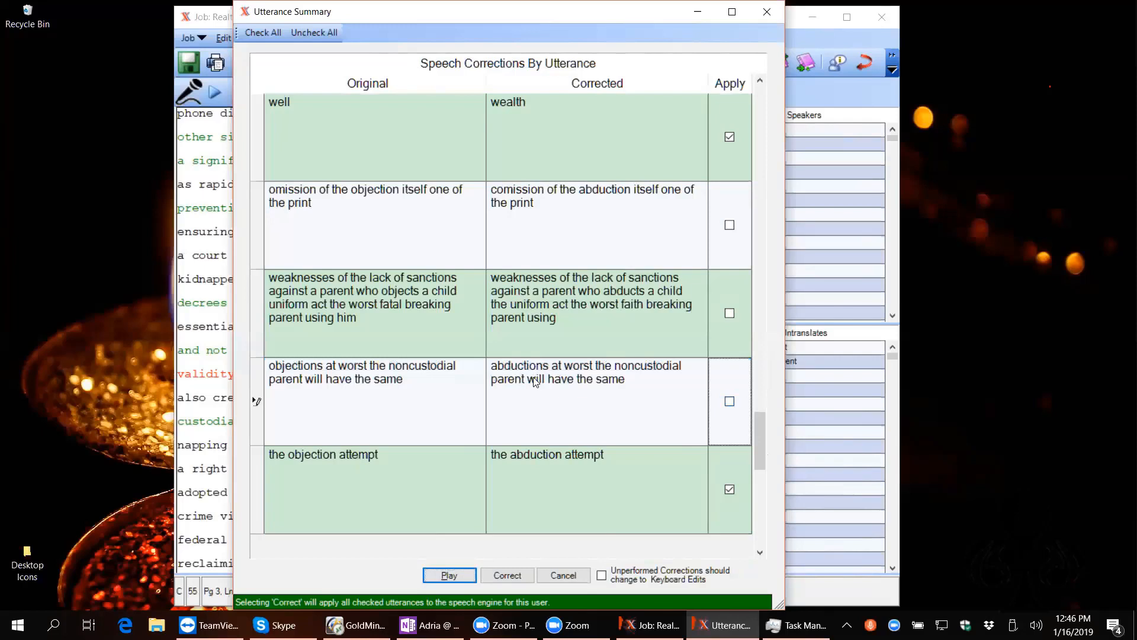
Step: Review "the abduction attempt", then apply all checked utterance corrections to the speech engine and save the speech files
{"action": "left_click", "coordinate": [313, 488]}
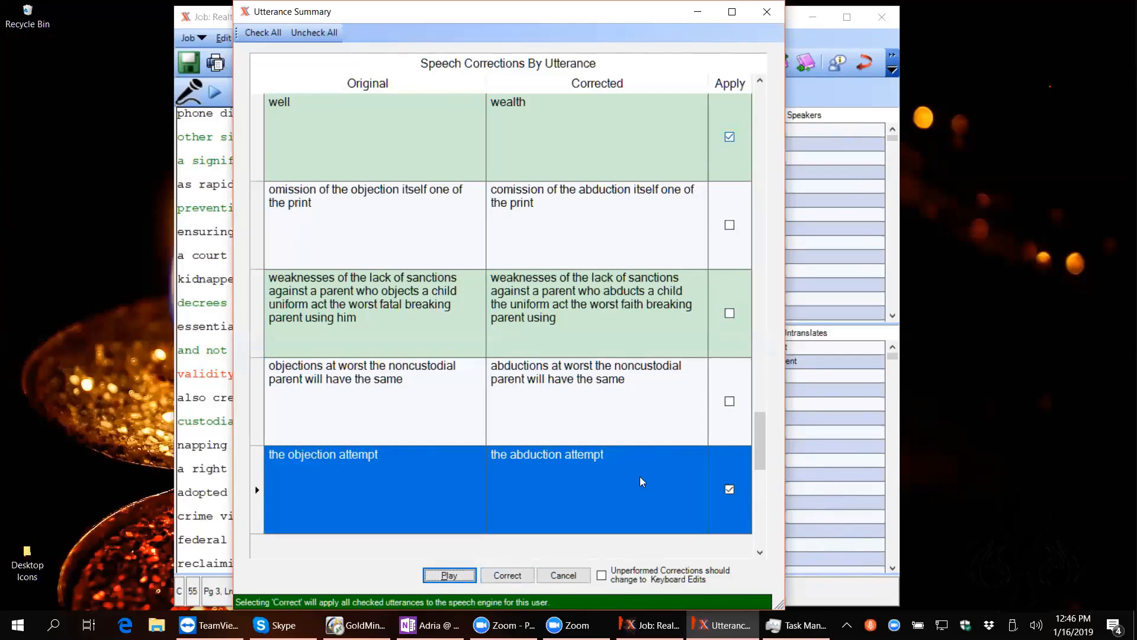
{"action": "left_click", "coordinate": [513, 576]}
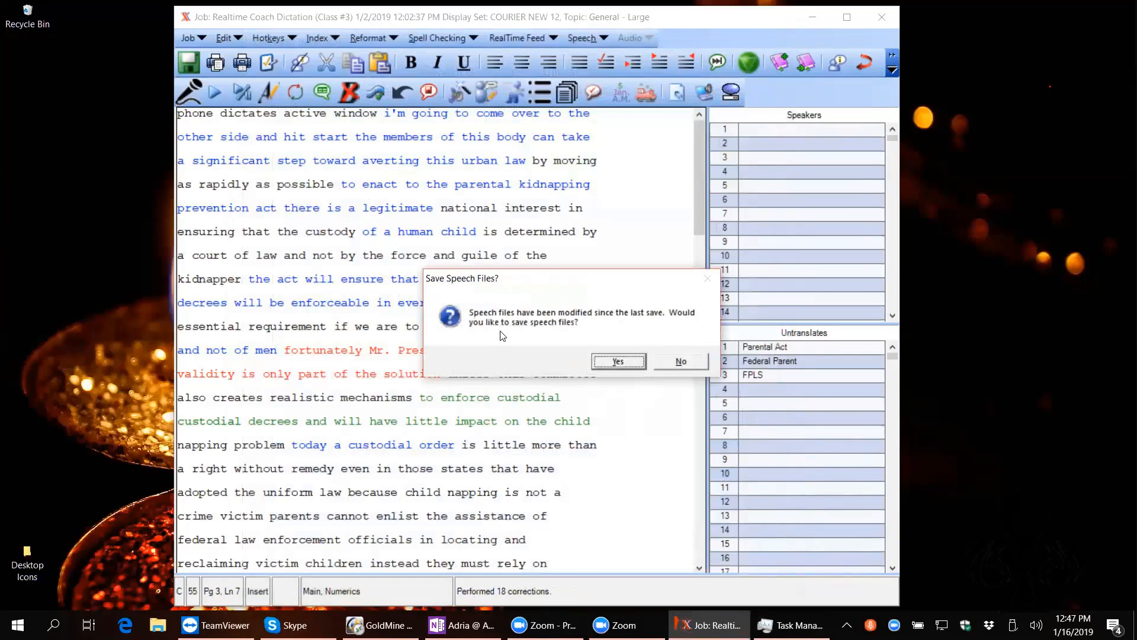
{"action": "left_click", "coordinate": [617, 362]}
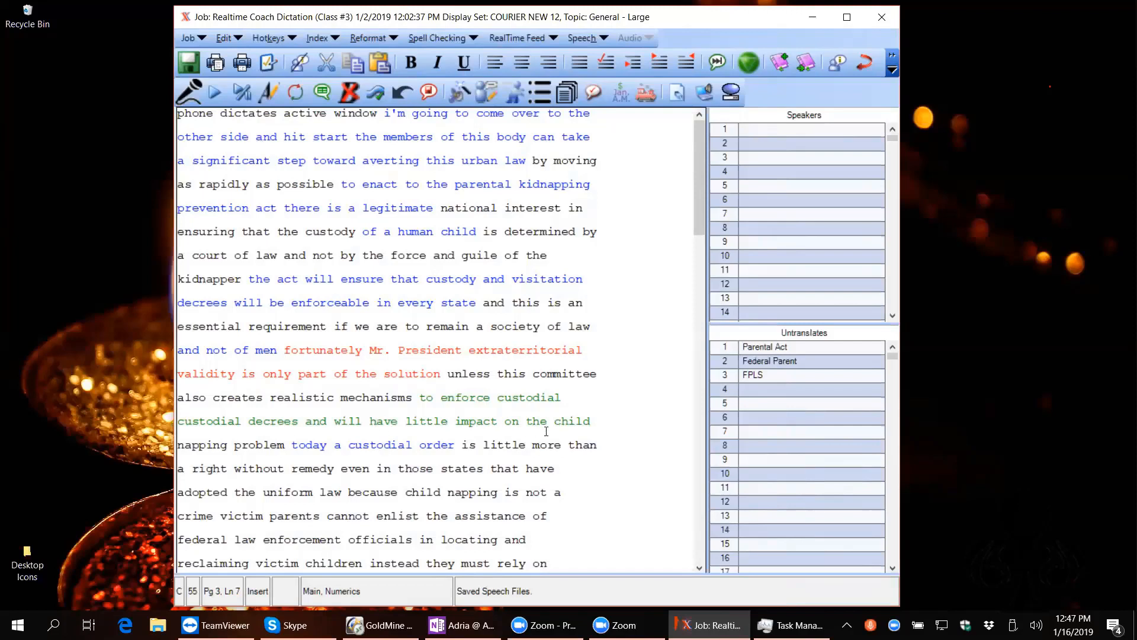
Step: Toggle the correction status of the segment "to enforce custodial custodial decrees and will have little impact on the child"
{"action": "left_click", "coordinate": [700, 567]}
{"action": "left_click", "coordinate": [700, 568]}
{"action": "left_click", "coordinate": [701, 567]}
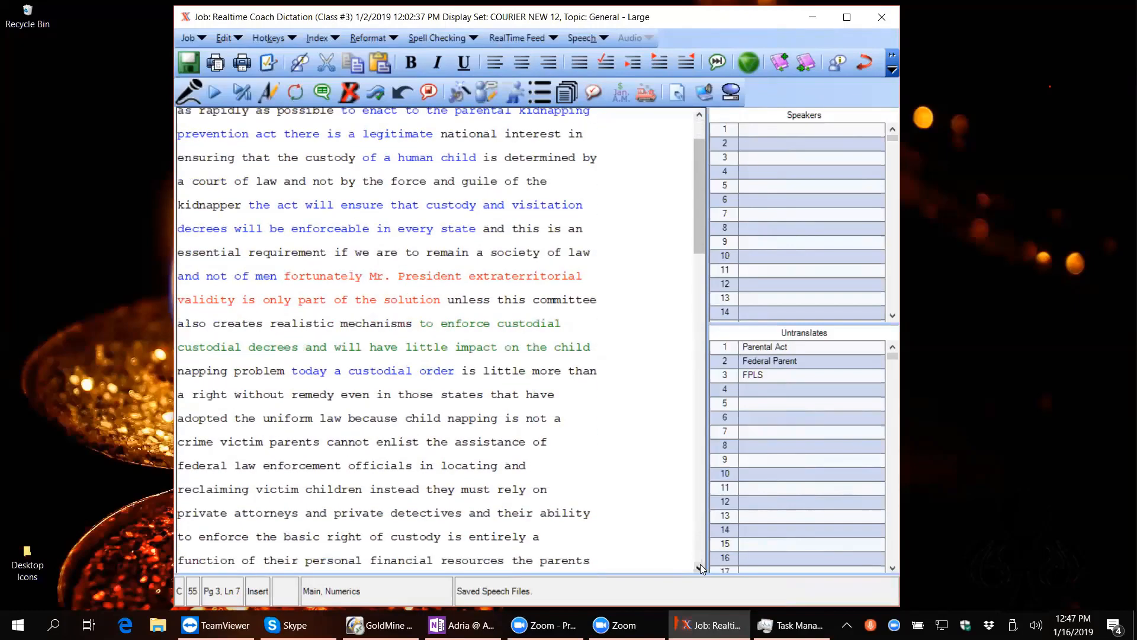
{"action": "left_click", "coordinate": [700, 568]}
{"action": "left_click", "coordinate": [700, 568]}
{"action": "left_click", "coordinate": [700, 567]}
{"action": "left_click", "coordinate": [700, 567]}
{"action": "left_click", "coordinate": [700, 568]}
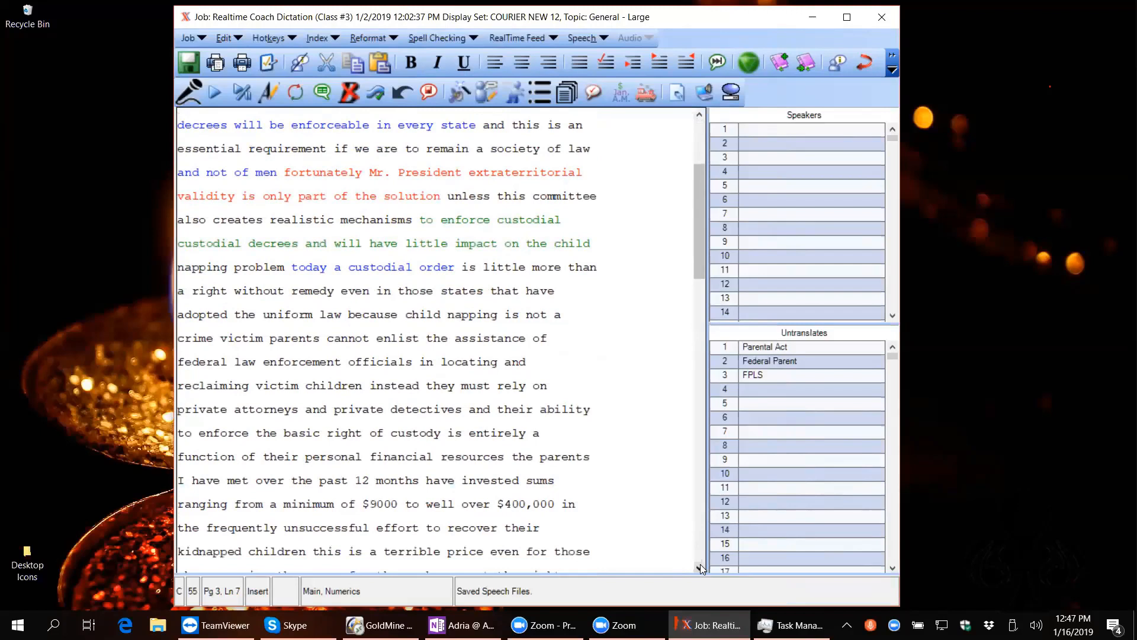
{"action": "left_click", "coordinate": [466, 241]}
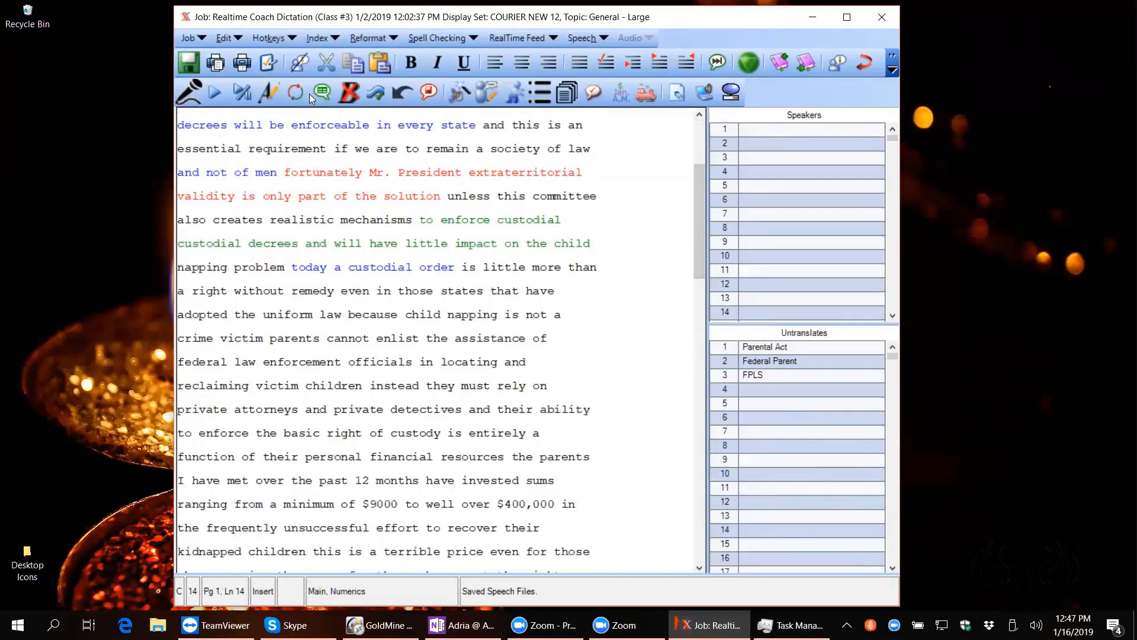
{"action": "left_click", "coordinate": [293, 93]}
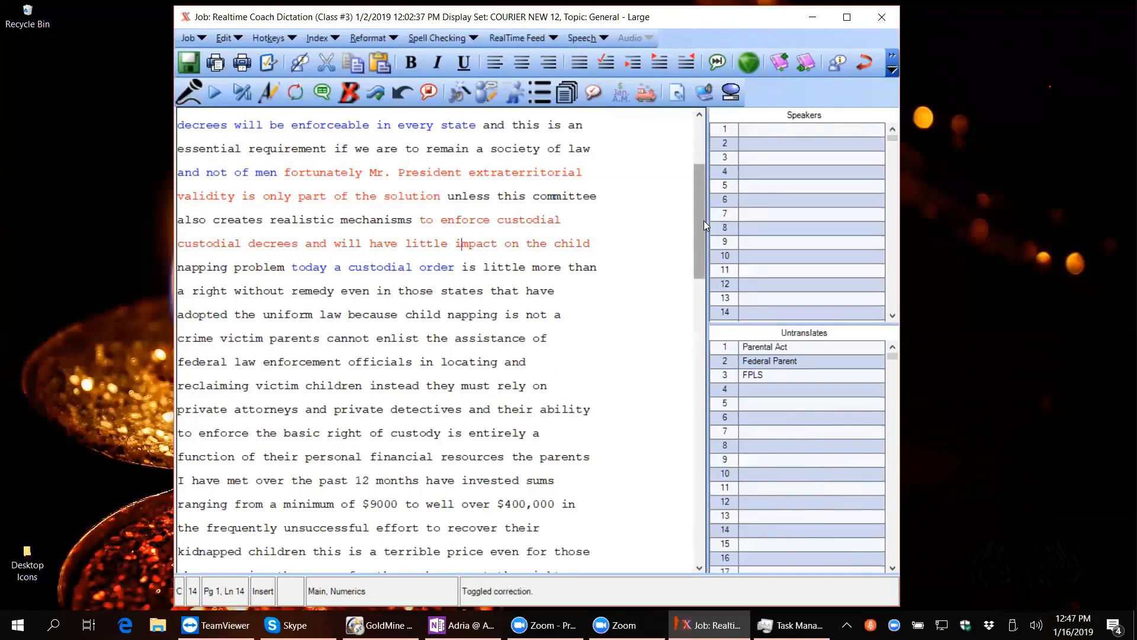
Step: Toggle the correction status of the segments beginning "weaknesses of the lack", "comission of the abduction" and "abductions at worst"
{"action": "scroll", "coordinate": [703, 220], "scroll_direction": "up", "scroll_amount": 3}
{"action": "scroll", "coordinate": [703, 296], "scroll_direction": "down", "scroll_amount": 2}
{"action": "scroll", "coordinate": [703, 322], "scroll_direction": "down", "scroll_amount": 12}
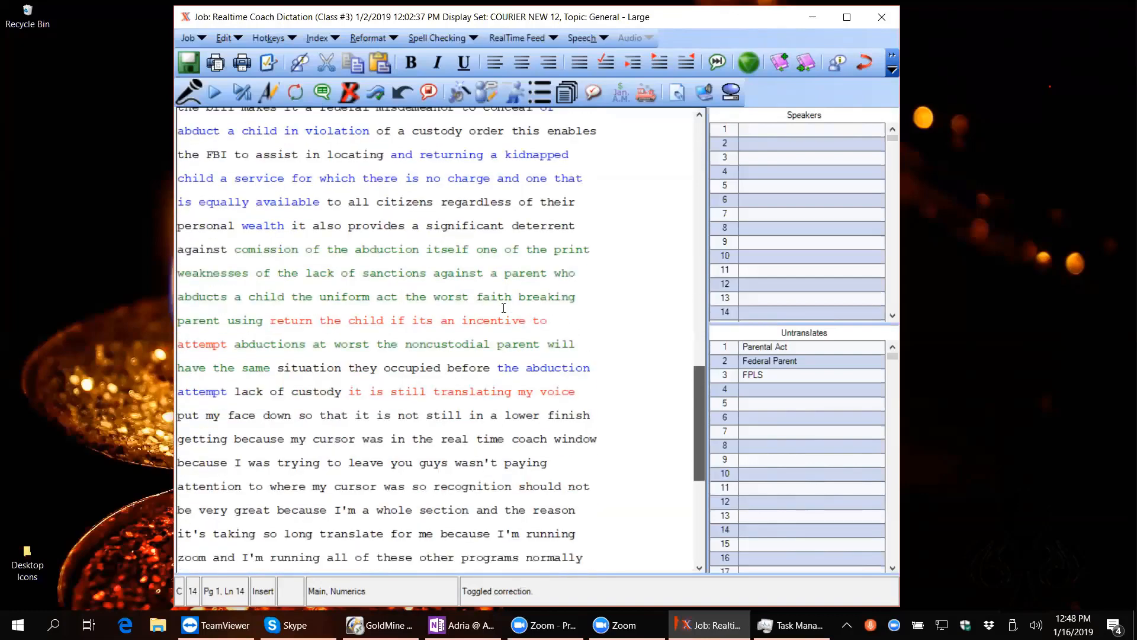
{"action": "left_click", "coordinate": [467, 274]}
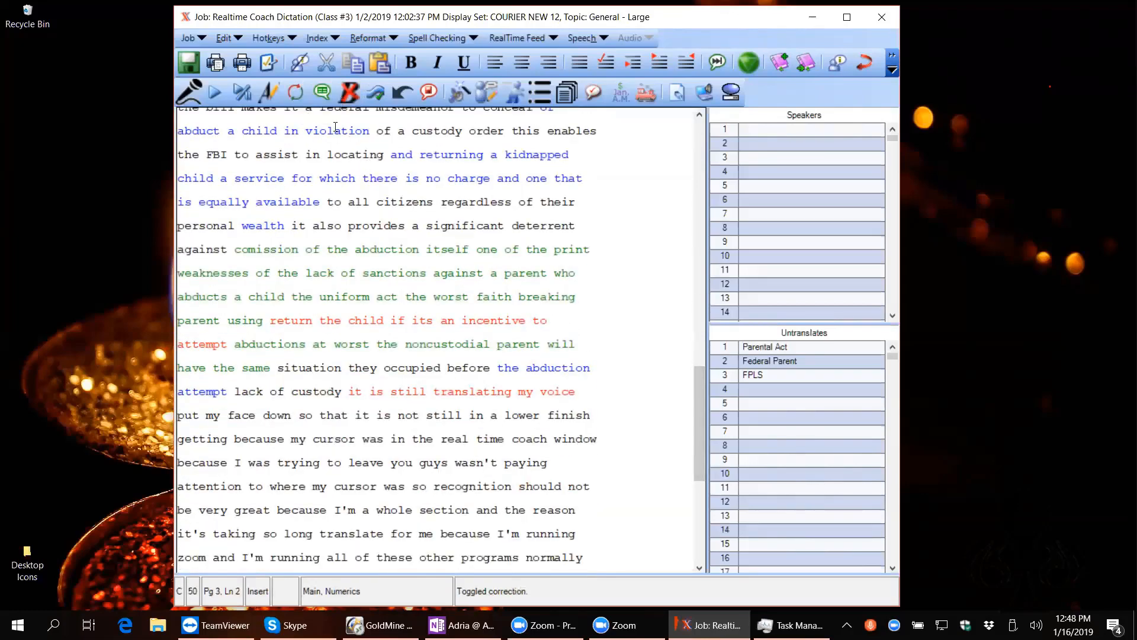
{"action": "left_click", "coordinate": [295, 94]}
{"action": "left_click", "coordinate": [435, 250]}
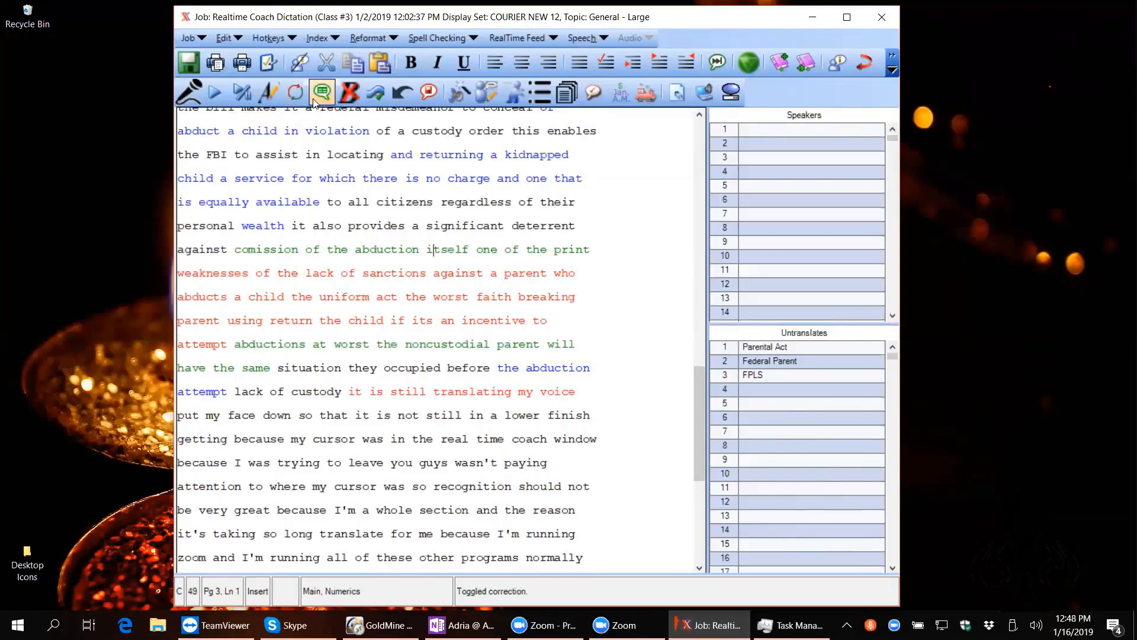
{"action": "left_click", "coordinate": [297, 93]}
{"action": "left_click", "coordinate": [441, 344]}
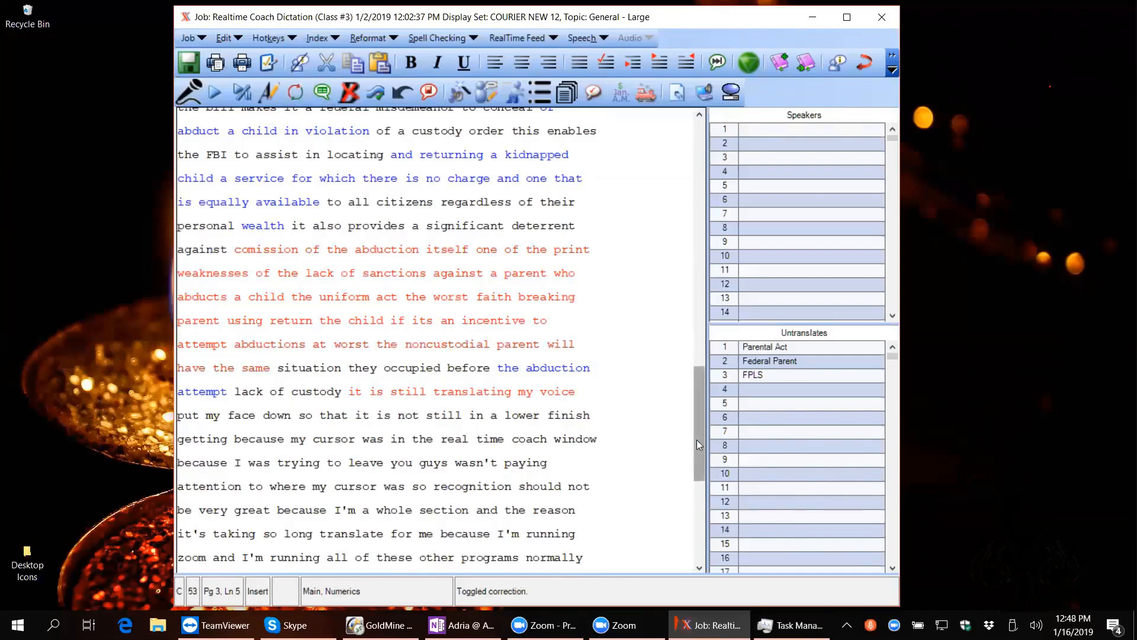
Step: Capitalize the transcript's first word so it reads "Phone"
{"action": "scroll", "coordinate": [696, 439], "scroll_direction": "down", "scroll_amount": 3}
{"action": "scroll", "coordinate": [690, 477], "scroll_direction": "up", "scroll_amount": 2}
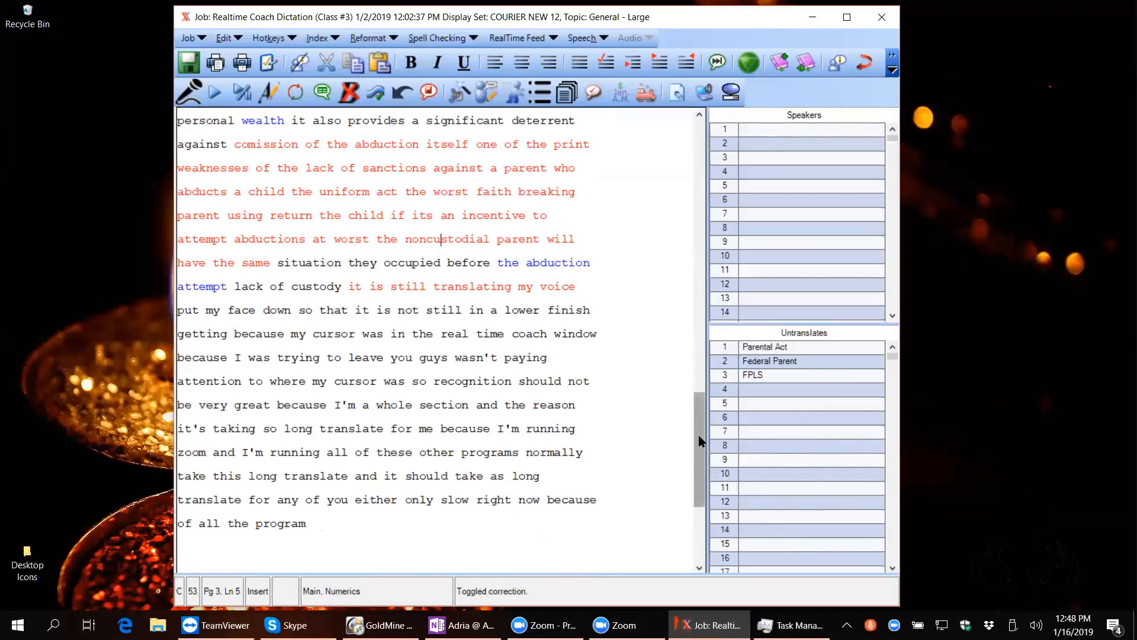
{"action": "left_click_drag", "start_coordinate": [698, 432], "coordinate": [677, 144]}
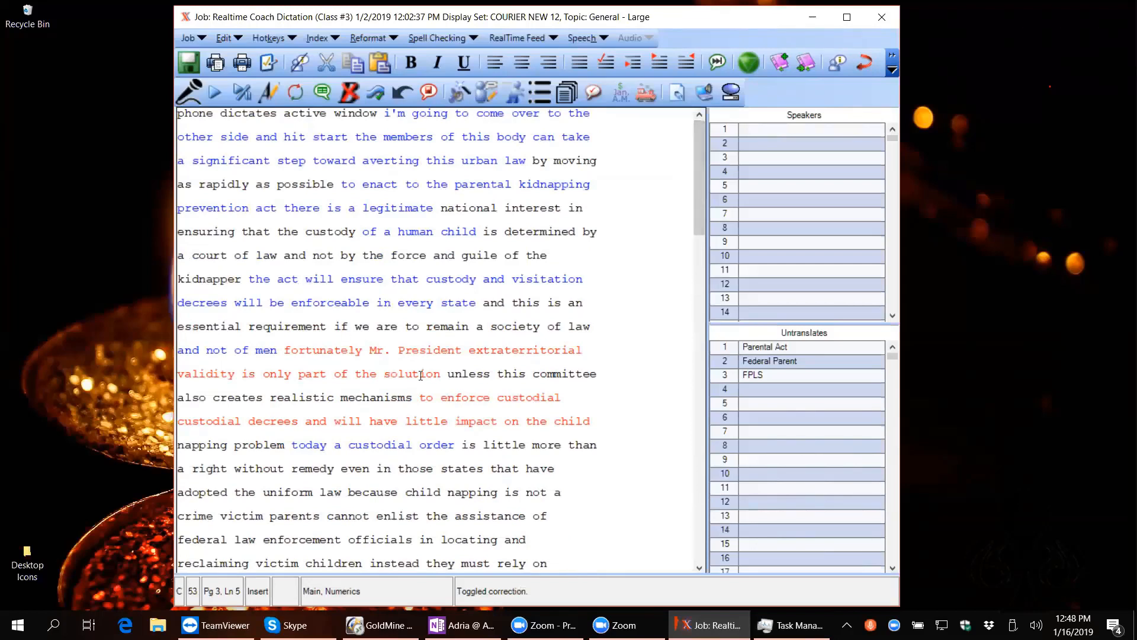
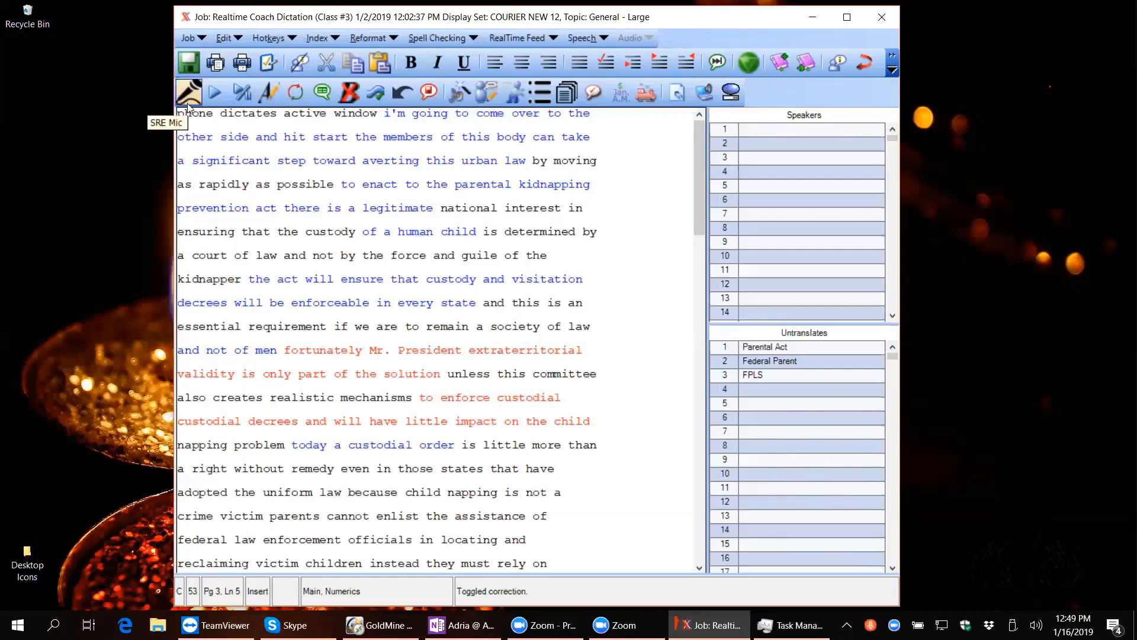
{"action": "double_click", "coordinate": [198, 114]}
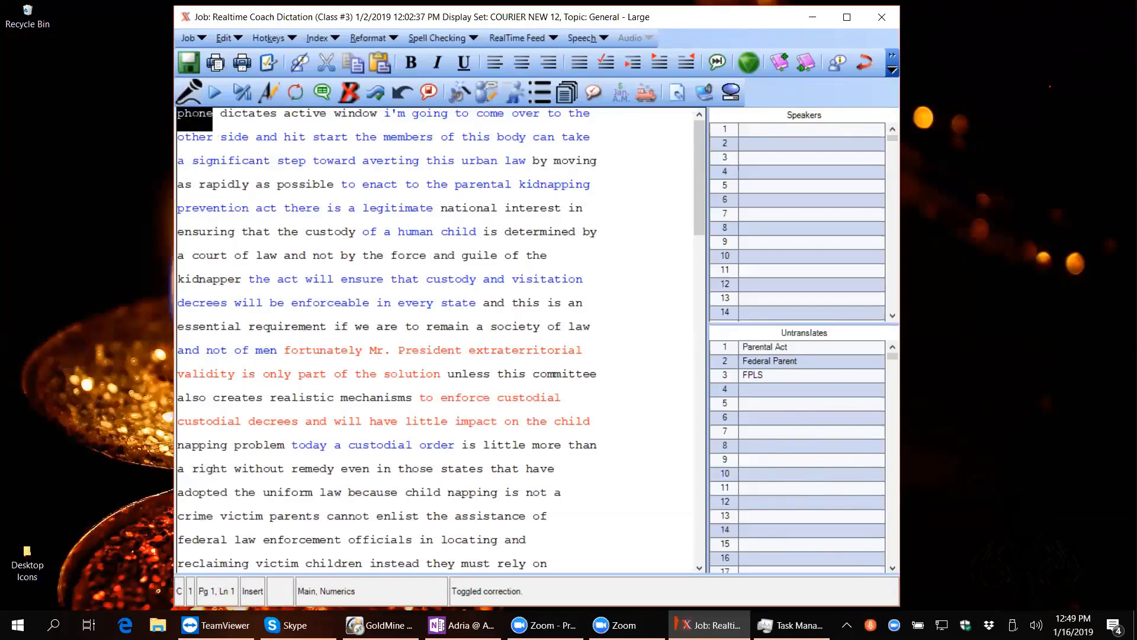
{"action": "left_click", "coordinate": [196, 117]}
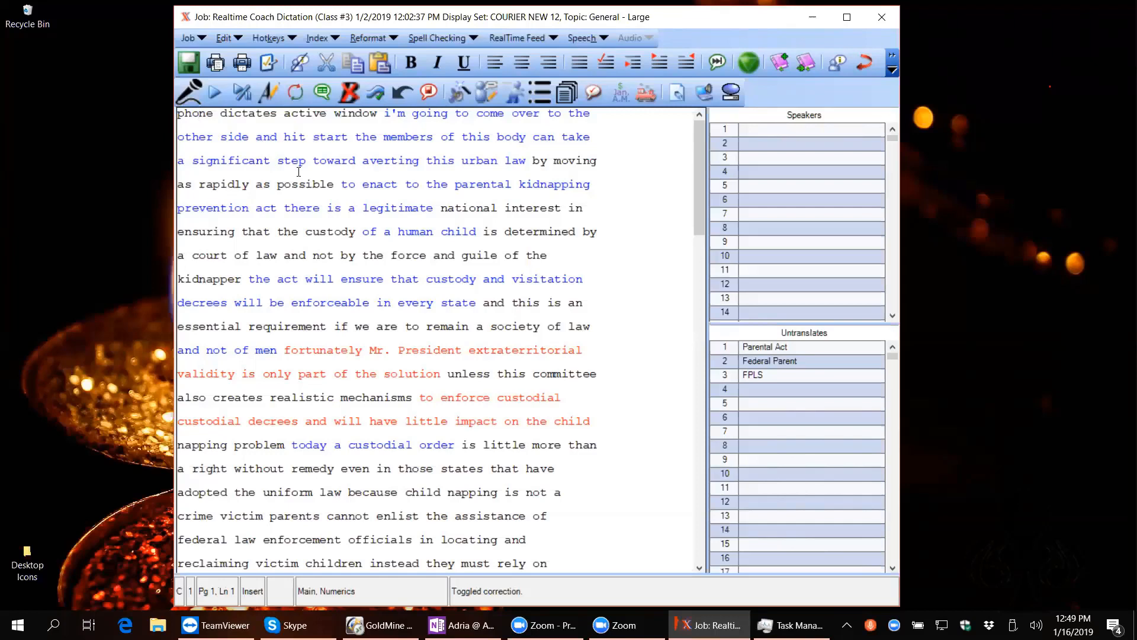
{"action": "key", "text": "shift+F3"}
{"action": "key", "text": "Right"}
{"action": "left_click", "coordinate": [355, 136]}
{"action": "left_click_drag", "start_coordinate": [285, 119], "coordinate": [207, 119]}
{"action": "left_click", "coordinate": [207, 119]}
Step: Delete the transcript's opening text before "the members of this body" and capitalize the new first word as "The"
{"action": "left_click", "coordinate": [351, 137]}
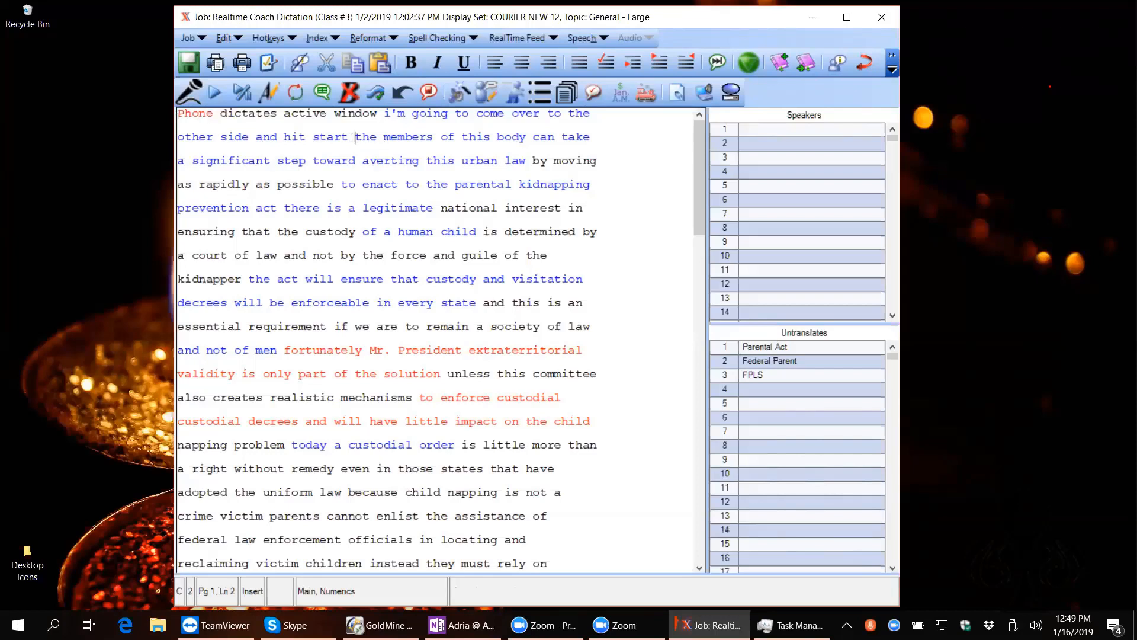
{"action": "key", "text": "BackSpace"}
{"action": "key", "text": "Left"}
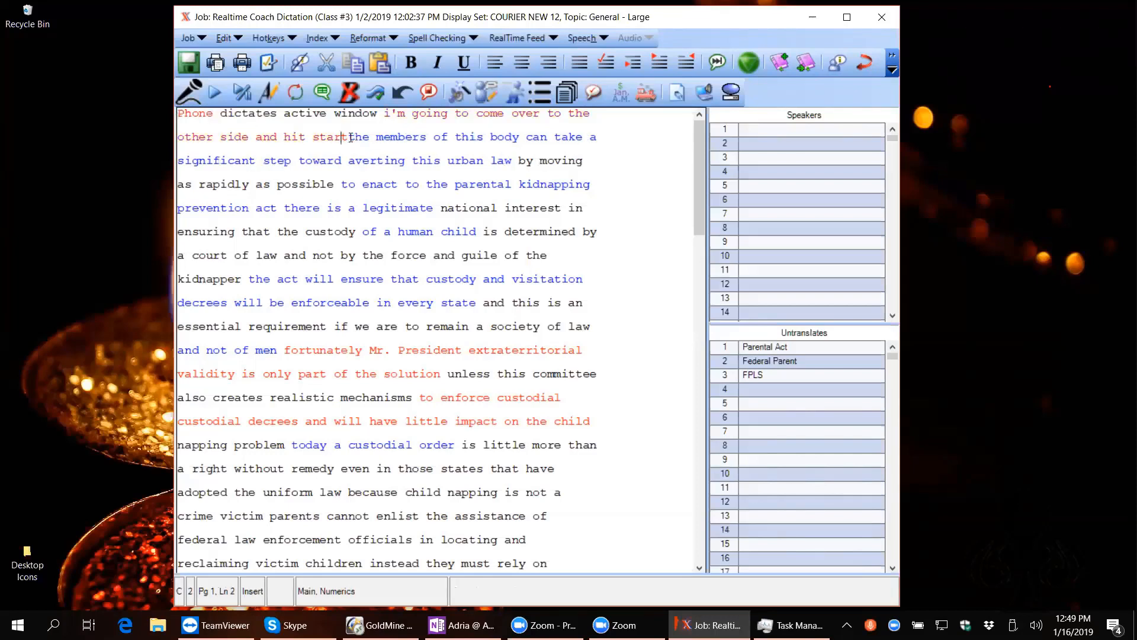
{"action": "key", "text": "BackSpace"}
{"action": "key", "text": "BackSpace"}
{"action": "key", "text": "BackSpace"}
{"action": "key", "text": "BackSpace"}
{"action": "key", "text": "BackSpace"}
{"action": "key", "text": "BackSpace"}
{"action": "key", "text": "BackSpace"}
{"action": "key", "text": "BackSpace"}
{"action": "key", "text": "BackSpace"}
{"action": "key", "text": "BackSpace"}
{"action": "key", "text": "BackSpace"}
{"action": "key", "text": "BackSpace"}
{"action": "key", "text": "BackSpace"}
{"action": "key", "text": "BackSpace"}
{"action": "key", "text": "BackSpace"}
{"action": "key", "text": "BackSpace"}
{"action": "key", "text": "BackSpace"}
{"action": "key", "text": "BackSpace"}
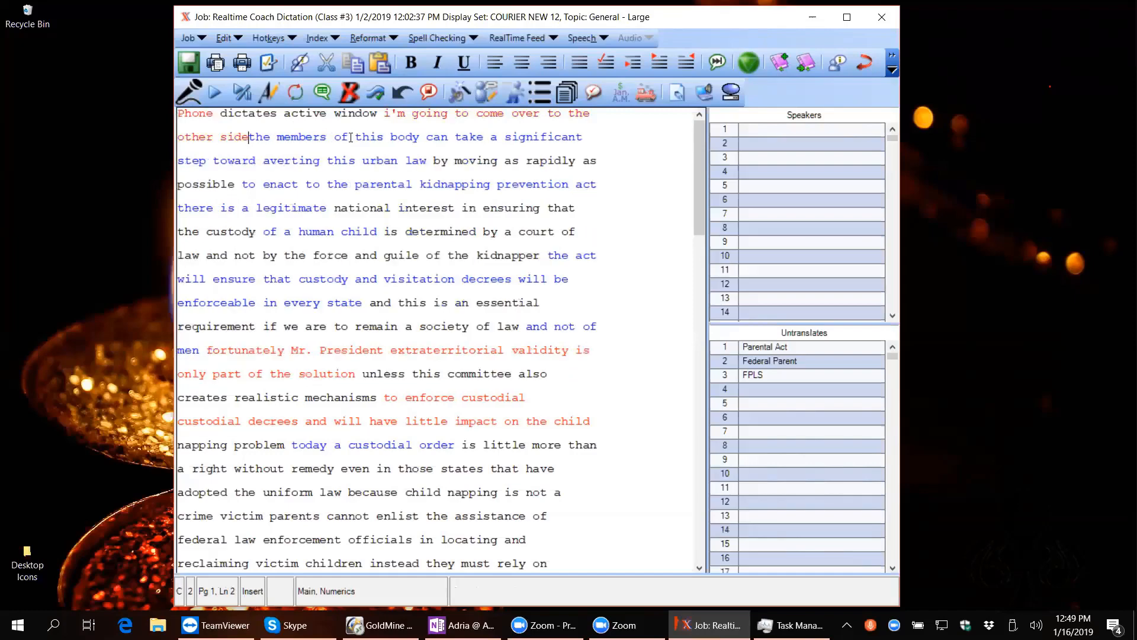
{"action": "key", "text": "BackSpace"}
{"action": "key", "text": "BackSpace"}
{"action": "key", "text": "BackSpace"}
{"action": "key", "text": "BackSpace"}
{"action": "key", "text": "BackSpace"}
{"action": "key", "text": "BackSpace"}
{"action": "key", "text": "BackSpace"}
{"action": "key", "text": "BackSpace"}
{"action": "key", "text": "BackSpace"}
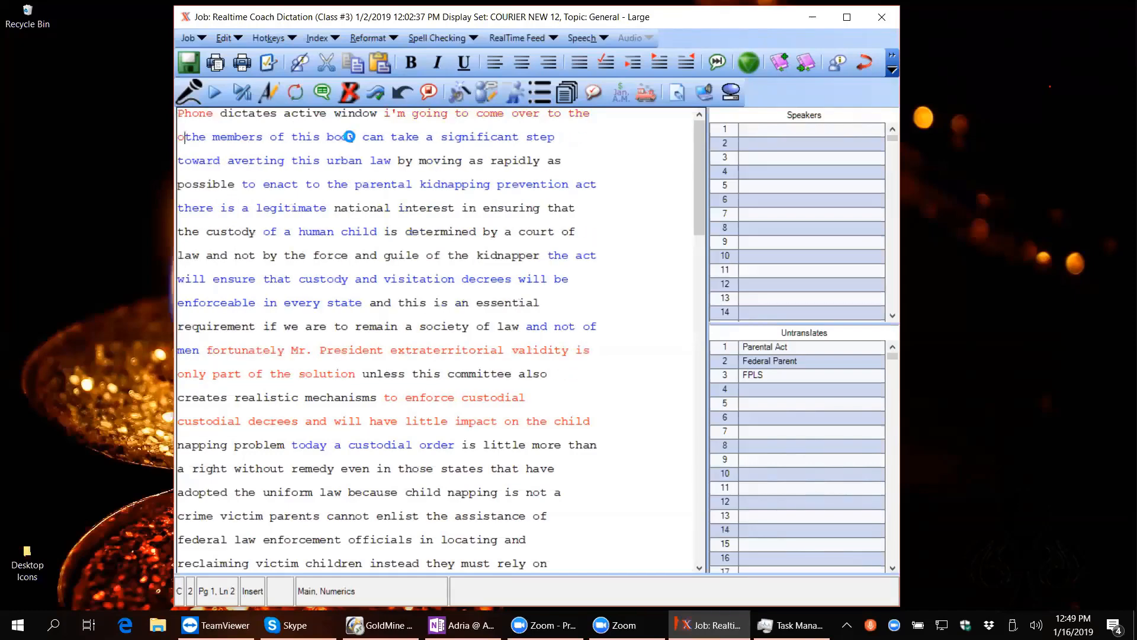
{"action": "key", "text": "BackSpace"}
{"action": "key", "text": "BackSpace"}
{"action": "key", "text": "BackSpace"}
{"action": "key", "text": "BackSpace"}
{"action": "key", "text": "BackSpace"}
{"action": "key", "text": "BackSpace"}
{"action": "key", "text": "BackSpace"}
{"action": "key", "text": "BackSpace"}
{"action": "key", "text": "BackSpace"}
{"action": "key", "text": "BackSpace"}
{"action": "key", "text": "BackSpace"}
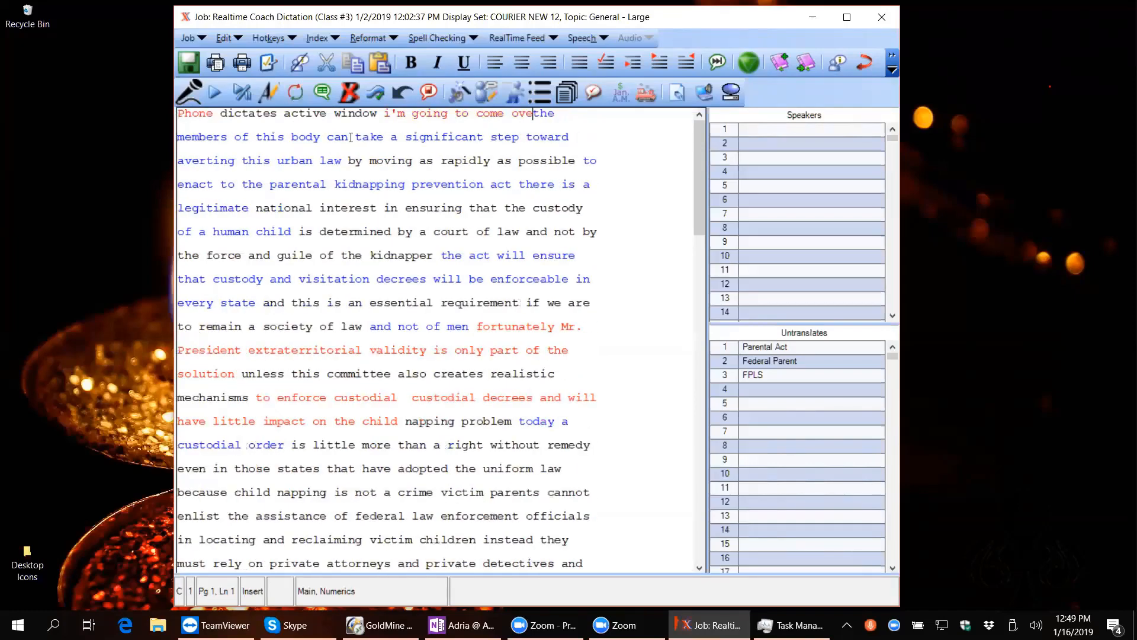
{"action": "key", "text": "BackSpace"}
{"action": "key", "text": "BackSpace"}
{"action": "key", "text": "BackSpace"}
{"action": "key", "text": "BackSpace"}
{"action": "key", "text": "BackSpace"}
{"action": "key", "text": "BackSpace"}
{"action": "key", "text": "BackSpace"}
{"action": "key", "text": "BackSpace"}
{"action": "key", "text": "BackSpace"}
{"action": "key", "text": "BackSpace"}
{"action": "key", "text": "BackSpace"}
{"action": "key", "text": "BackSpace"}
{"action": "key", "text": "BackSpace"}
{"action": "key", "text": "BackSpace"}
{"action": "key", "text": "BackSpace"}
{"action": "key", "text": "BackSpace"}
{"action": "key", "text": "BackSpace"}
{"action": "key", "text": "BackSpace"}
{"action": "key", "text": "BackSpace"}
{"action": "key", "text": "BackSpace"}
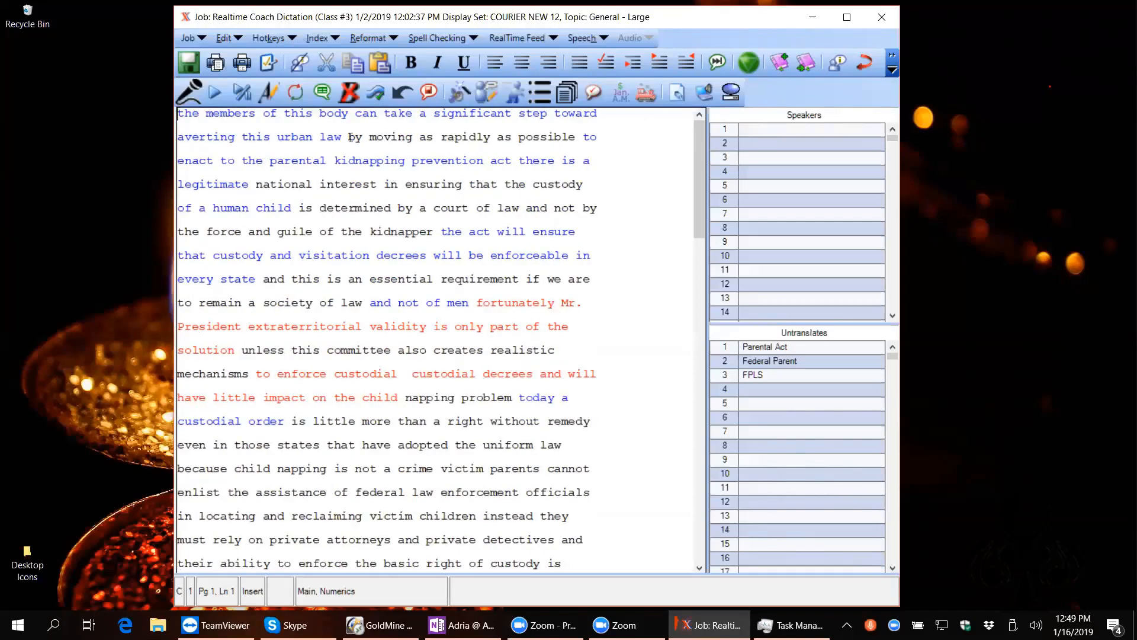
{"action": "key", "text": "shift+F3"}
Step: Remove the extra "to" after "enact" and end the sentence at "prevention act" with a period, starting the next with "There"
{"action": "left_click", "coordinate": [251, 163]}
{"action": "key", "text": "Left"}
{"action": "key", "text": "BackSpace"}
{"action": "key", "text": "BackSpace"}
{"action": "key", "text": "BackSpace"}
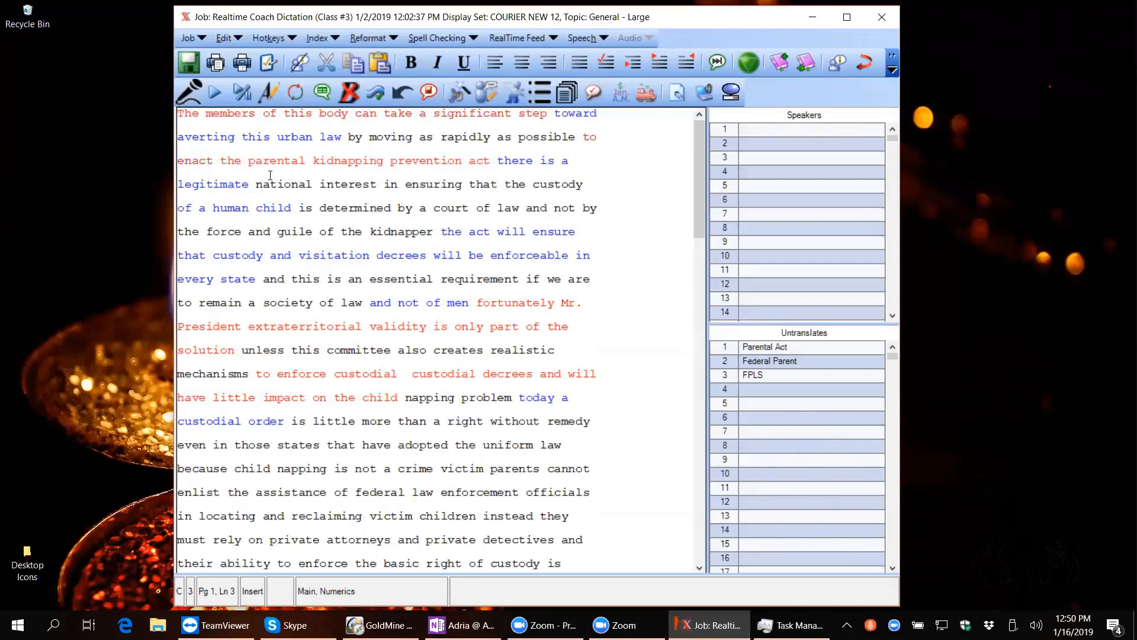
{"action": "left_click", "coordinate": [491, 163]}
{"action": "type", "text": "."}
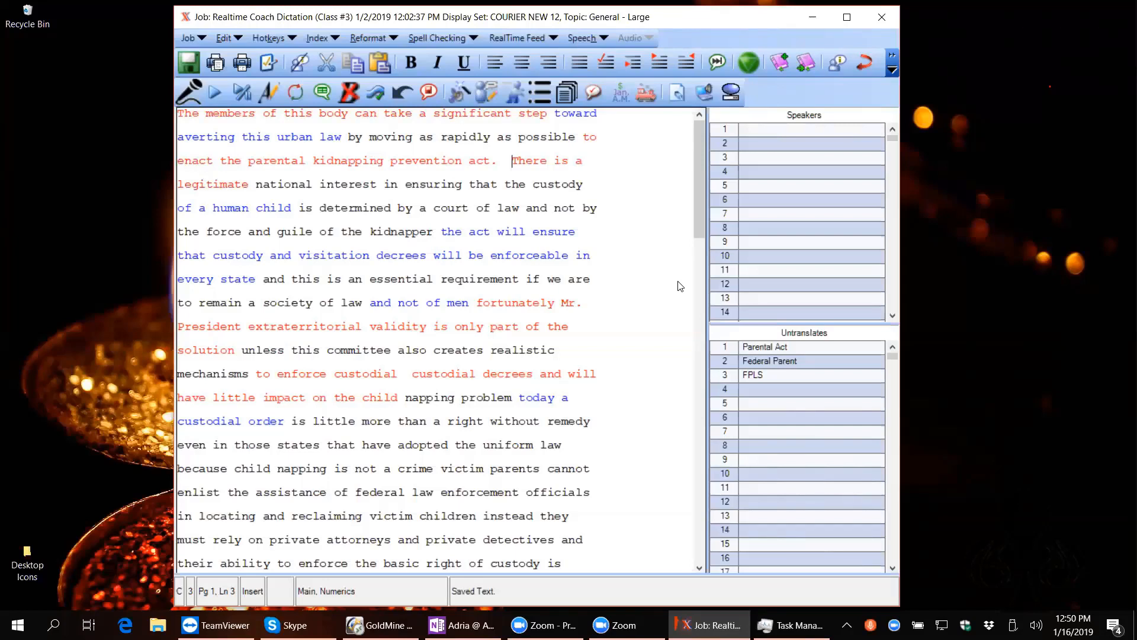
{"action": "left_click", "coordinate": [288, 40]}
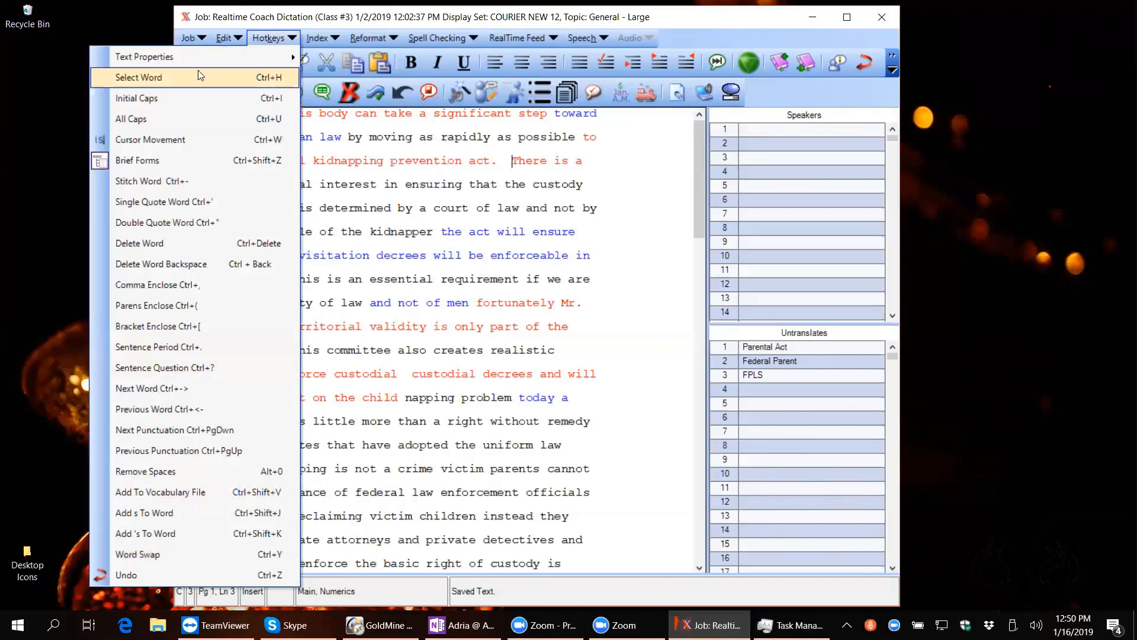
{"action": "left_click", "coordinate": [512, 161]}
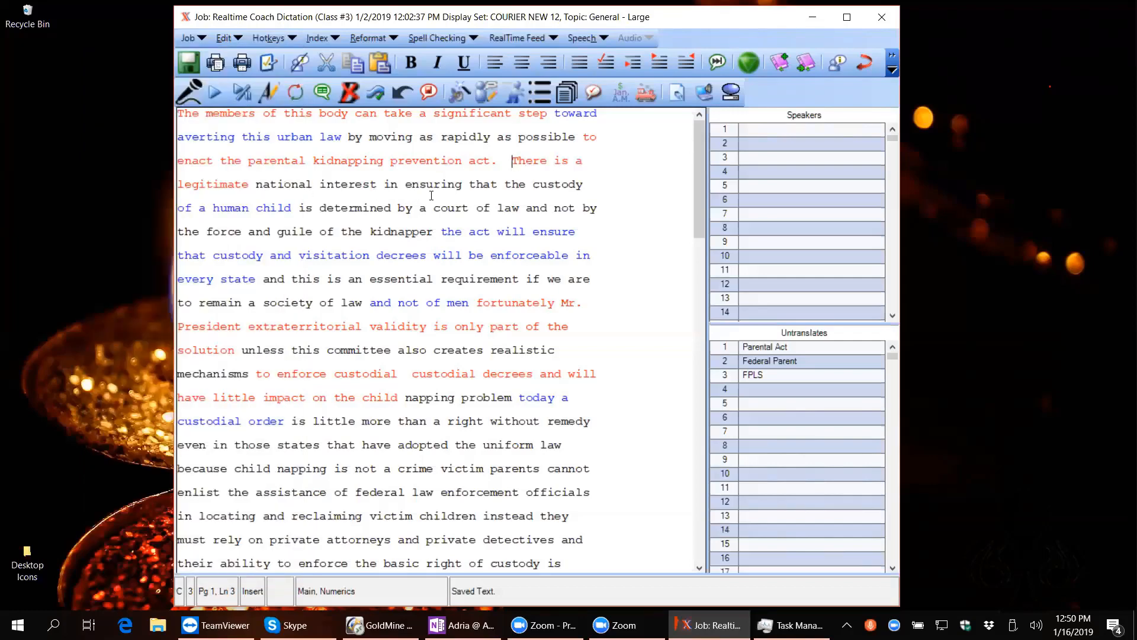
Step: Capitalize the initials of the phrase so it reads "Parental Kidnapping Prevention Act"
{"action": "left_click", "coordinate": [251, 161]}
{"action": "key", "text": "shift+Right"}
{"action": "key", "text": "shift+Right"}
{"action": "key", "text": "shift+Right"}
{"action": "key", "text": "shift+Right"}
{"action": "key", "text": "shift+Right"}
{"action": "key", "text": "shift+Right"}
{"action": "key", "text": "shift+Right"}
{"action": "key", "text": "shift+Right"}
{"action": "key", "text": "shift+Right"}
{"action": "key", "text": "shift+Right"}
{"action": "key", "text": "shift+Right"}
{"action": "key", "text": "shift+Right"}
{"action": "key", "text": "shift+Right"}
{"action": "key", "text": "shift+Right"}
{"action": "key", "text": "shift+Right"}
{"action": "key", "text": "shift+Right"}
{"action": "key", "text": "shift+Right"}
{"action": "key", "text": "shift+Right"}
{"action": "key", "text": "shift+Right"}
{"action": "key", "text": "shift+Right"}
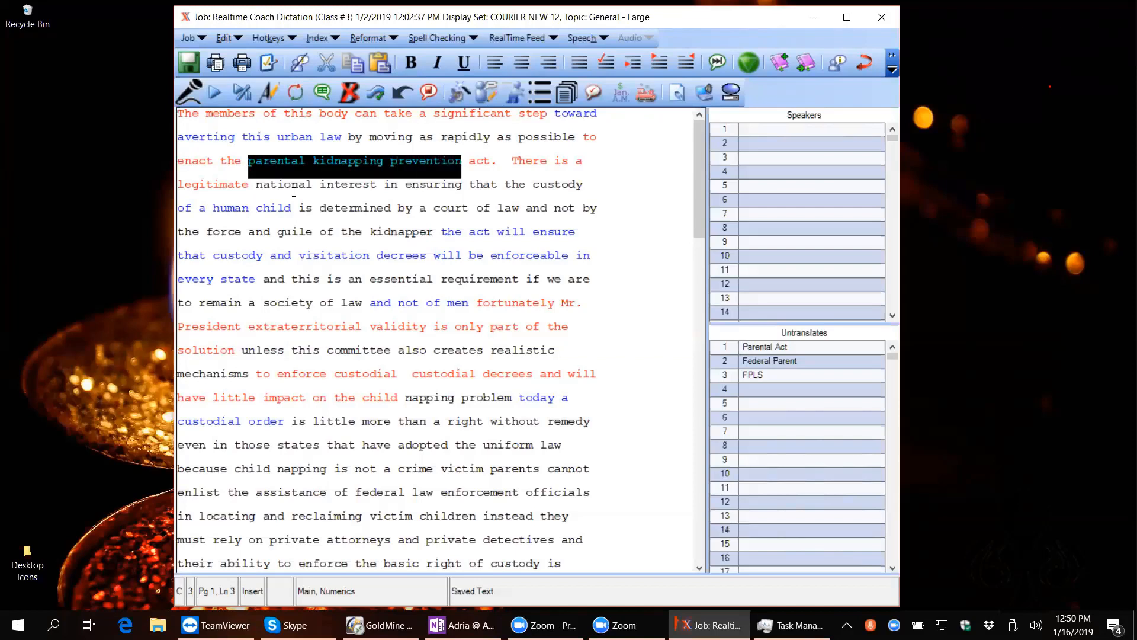
{"action": "key", "text": "shift+Right"}
{"action": "key", "text": "shift+Right"}
{"action": "key", "text": "shift+Right"}
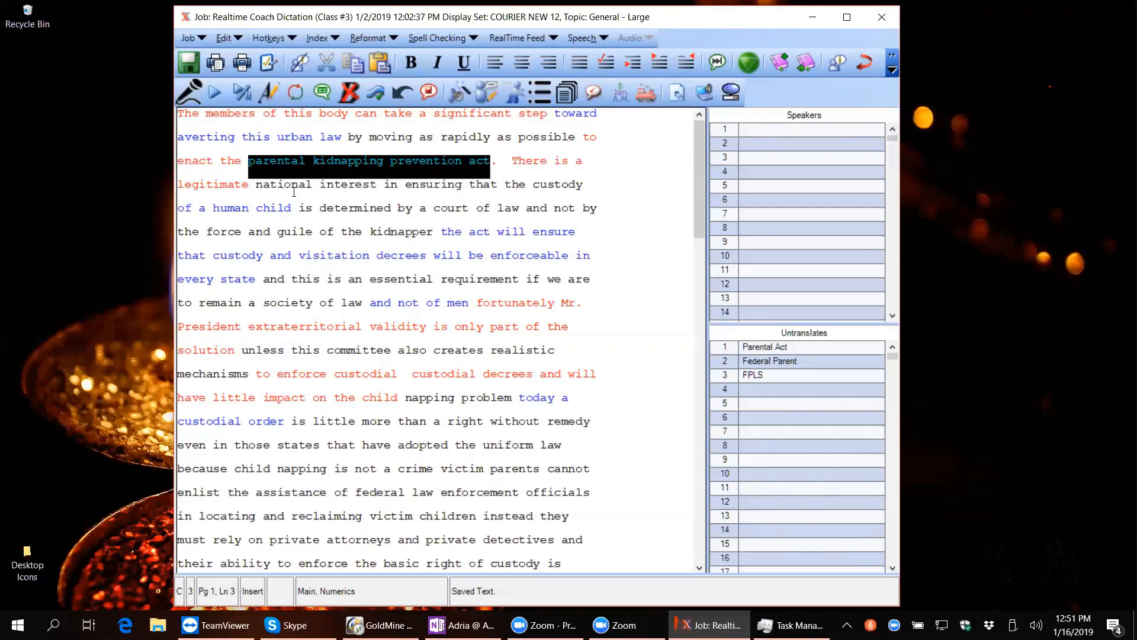
{"action": "key", "text": "shift+F3"}
{"action": "key", "text": "Right"}
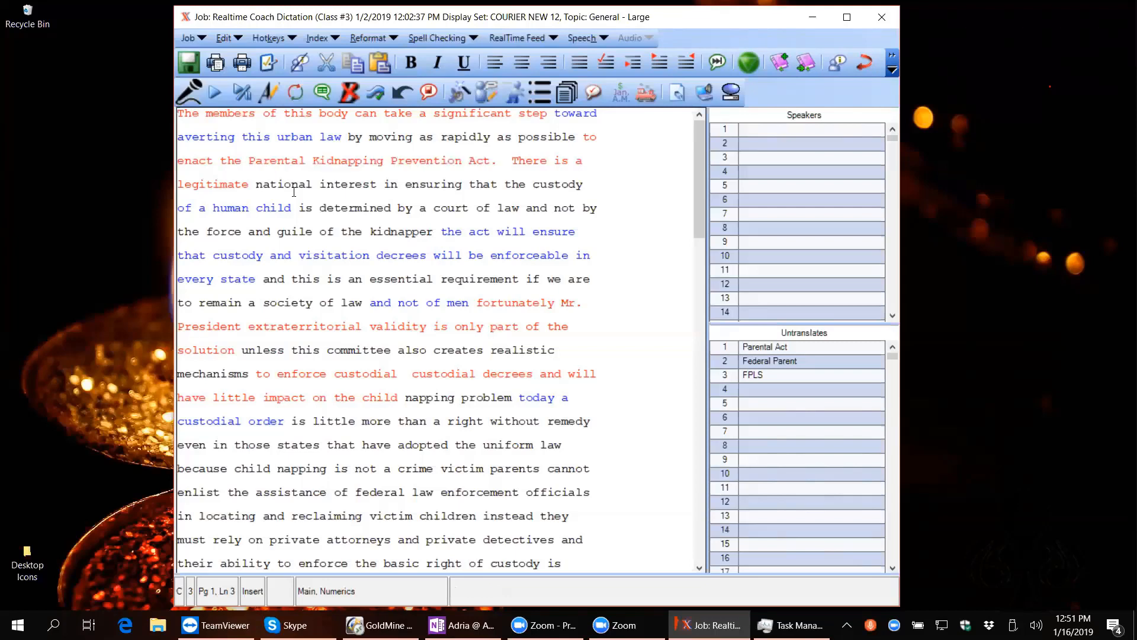
Step: Insert sentence periods after "guile of the kidnapper" and "not of men", starting the following sentences with "The" and "Fortunately"
{"action": "key", "text": "Down"}
{"action": "key", "text": "Down"}
{"action": "key", "text": "Down"}
{"action": "key", "text": "Left"}
{"action": "key", "text": "Left"}
{"action": "key", "text": "Left"}
{"action": "key", "text": "Left"}
{"action": "key", "text": "Left"}
{"action": "key", "text": "Left"}
{"action": "key", "text": "Left"}
{"action": "key", "text": "Left"}
{"action": "type", "text": "."}
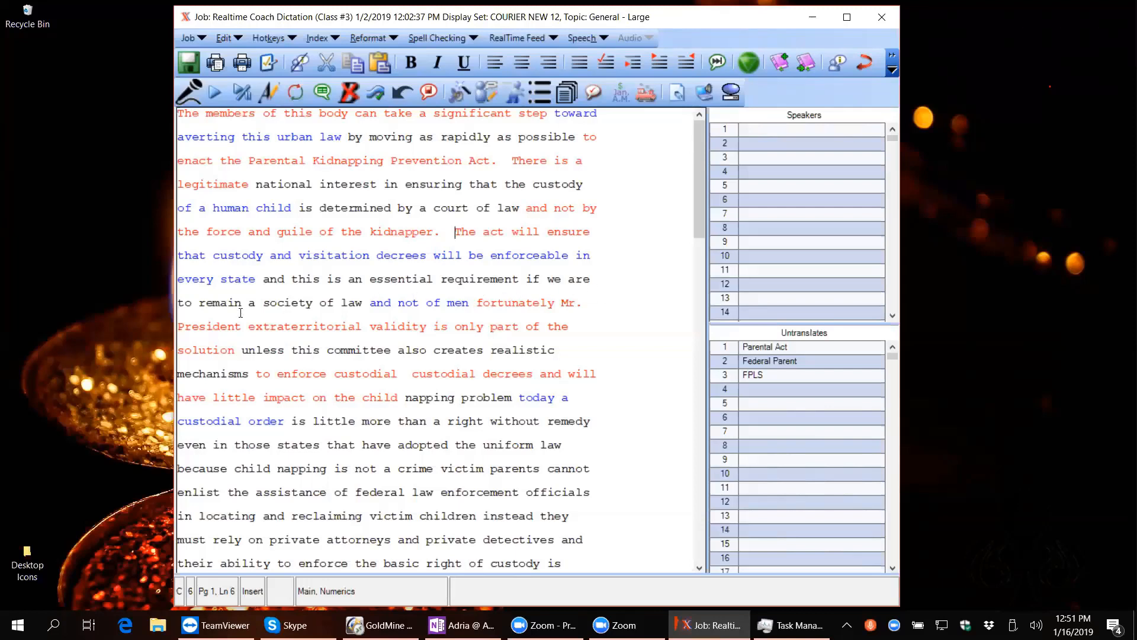
{"action": "left_click", "coordinate": [472, 303]}
{"action": "type", "text": "."}
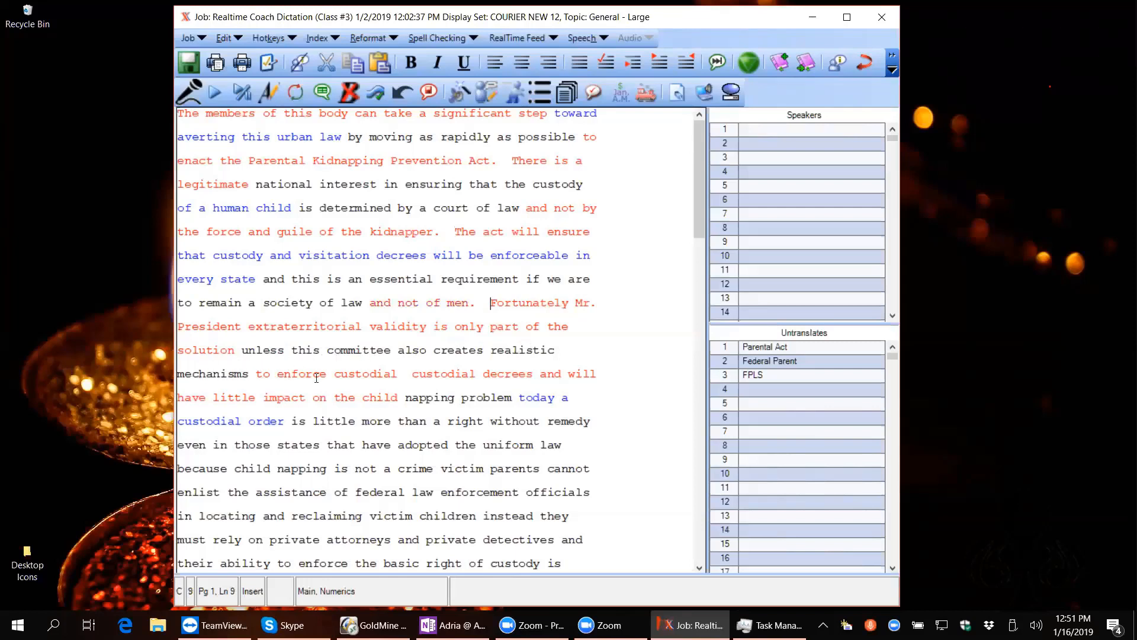
Step: Delete the duplicate "custodial" before "decrees" and insert a period after "napping problem", starting the next sentence with "Today"
{"action": "left_click", "coordinate": [413, 374]}
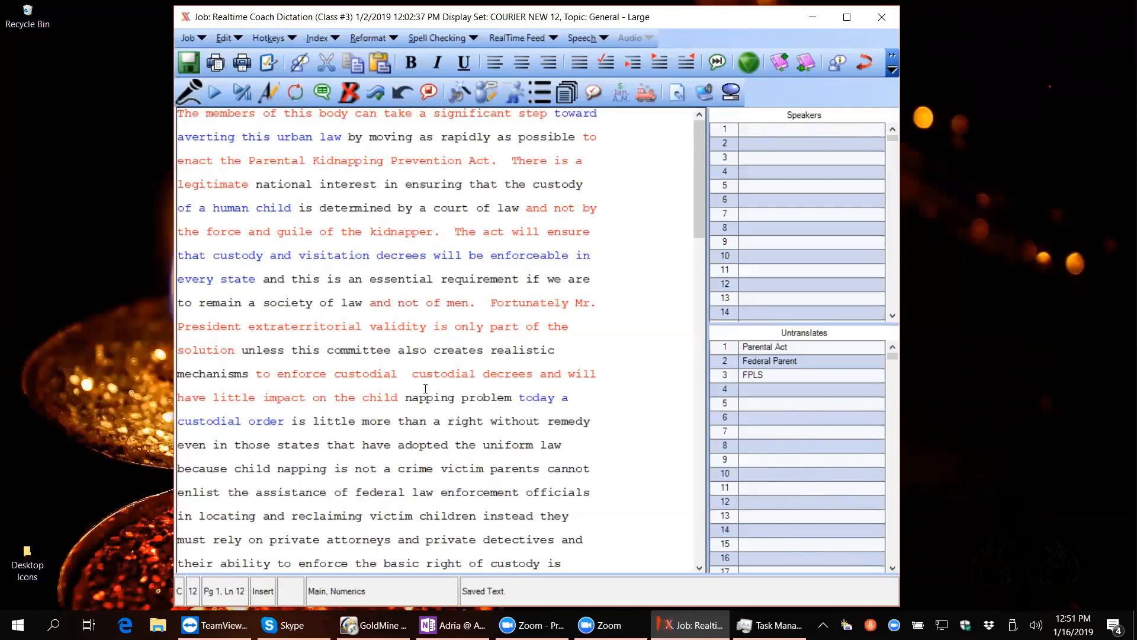
{"action": "key", "text": "BackSpace"}
{"action": "key", "text": "BackSpace"}
{"action": "key", "text": "BackSpace"}
{"action": "key", "text": "BackSpace"}
{"action": "key", "text": "BackSpace"}
{"action": "key", "text": "BackSpace"}
{"action": "key", "text": "BackSpace"}
{"action": "key", "text": "BackSpace"}
{"action": "key", "text": "BackSpace"}
{"action": "key", "text": "BackSpace"}
{"action": "key", "text": "Delete"}
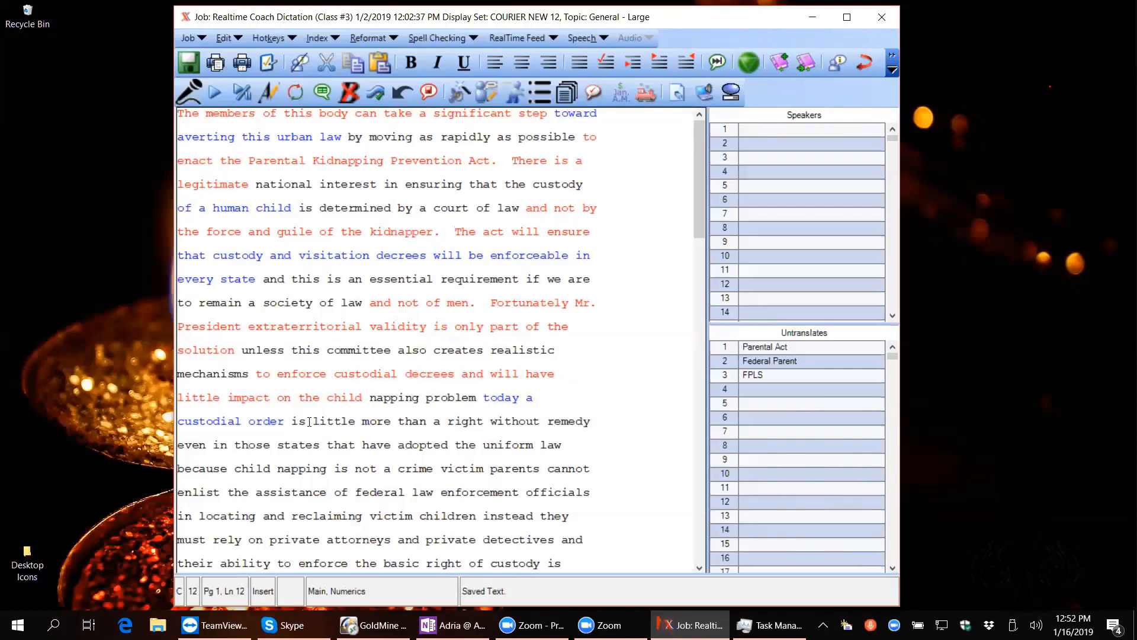
{"action": "left_click", "coordinate": [478, 399]}
{"action": "type", "text": "."}
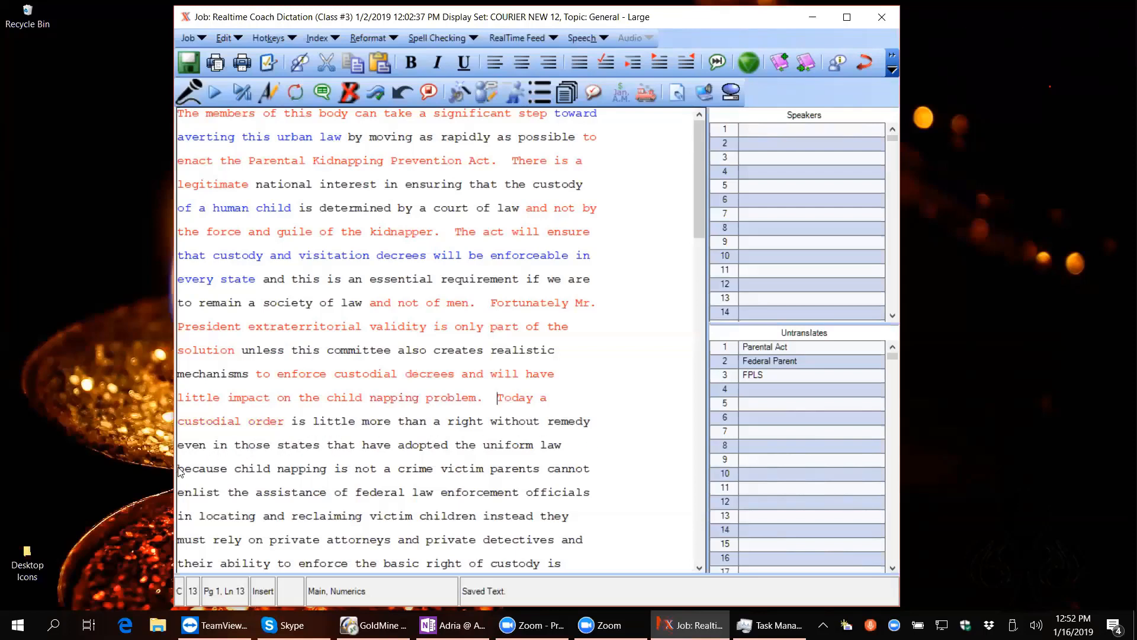
Step: Replace "uniform law" with "Uniform Law" in the phrase after "have adopted the"
{"action": "left_click", "coordinate": [484, 446]}
{"action": "left_click_drag", "start_coordinate": [483, 445], "coordinate": [561, 445]}
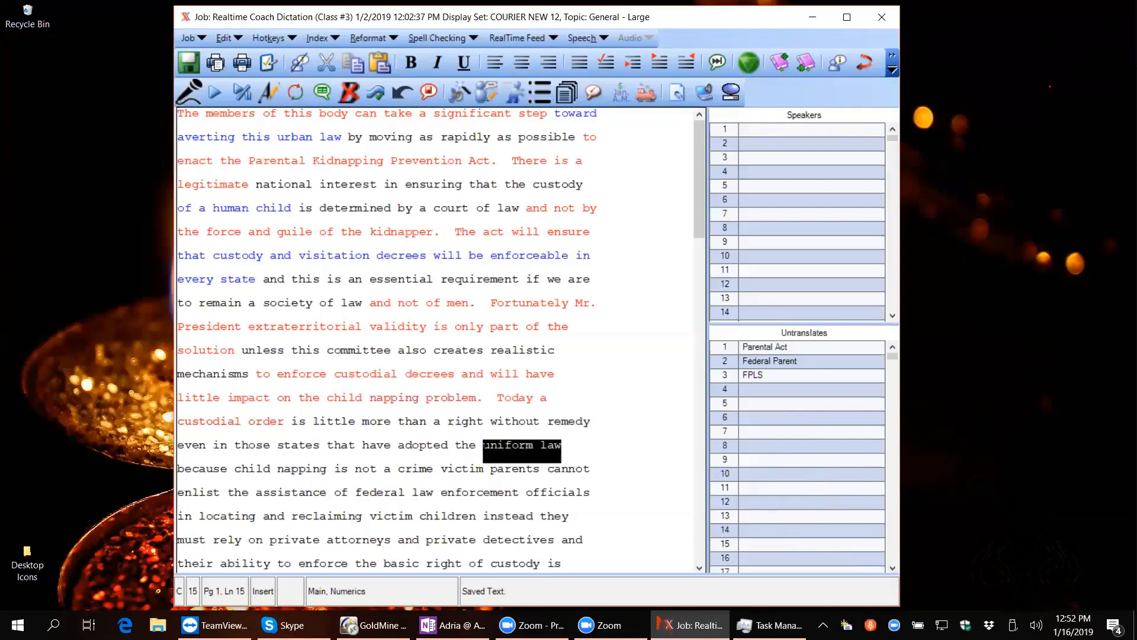
{"action": "type", "text": "I because child"}
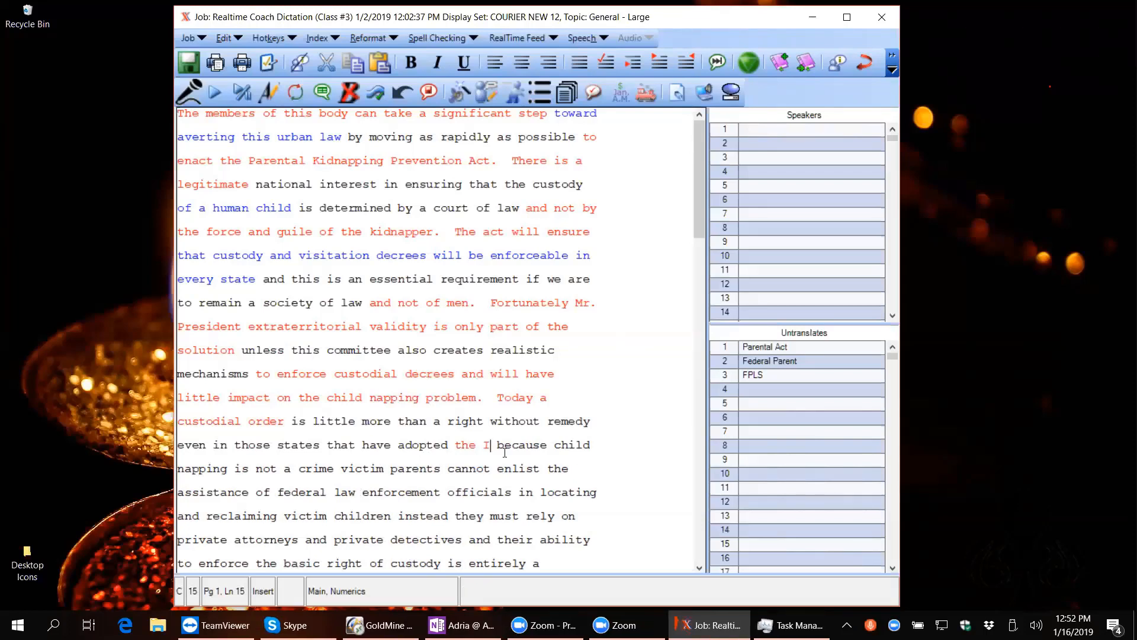
{"action": "key", "text": "BackSpace"}
{"action": "type", "text": "Unifor"}
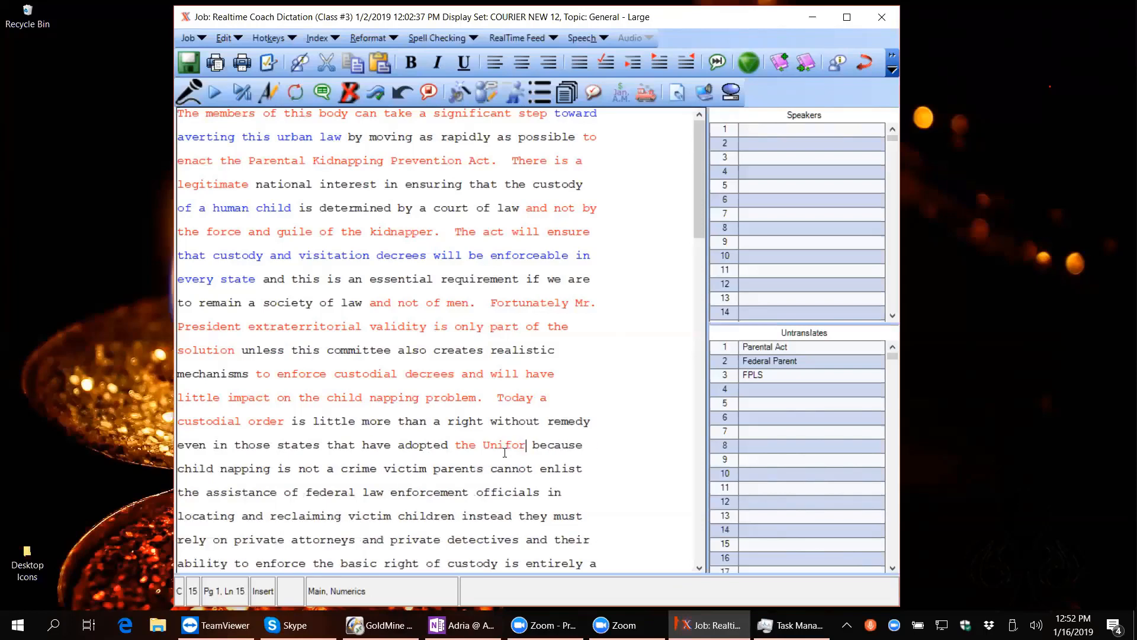
{"action": "type", "text": "m Law"}
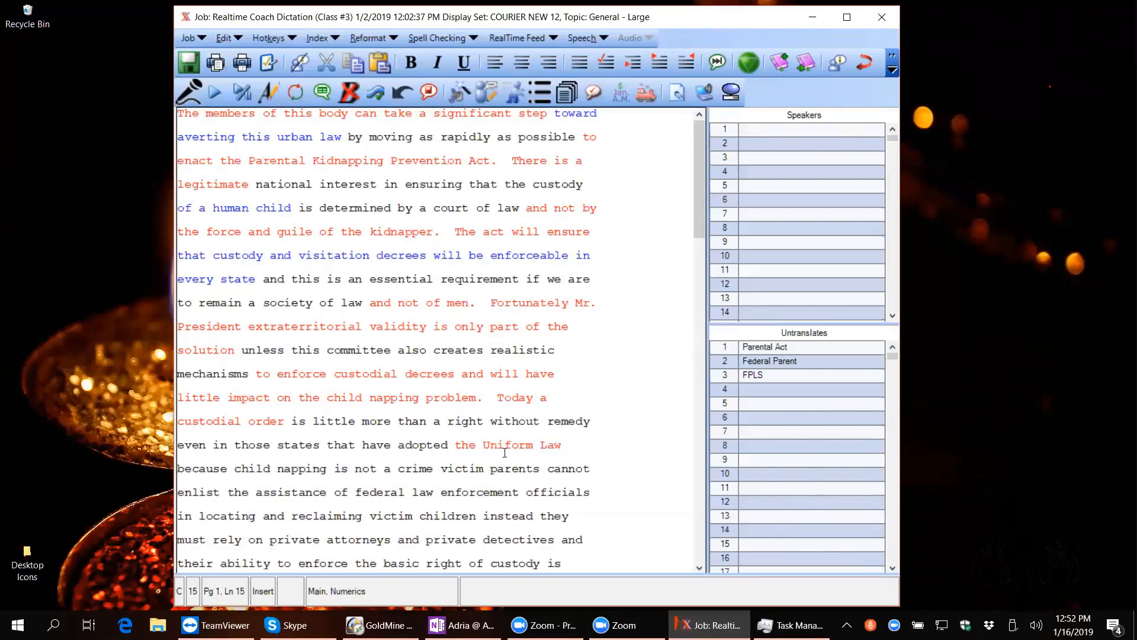
Step: Insert periods after "Uniform Law" and "victim children", starting the following sentences with "Because" and "Instead"
{"action": "type", "text": "."}
{"action": "left_click", "coordinate": [185, 468]}
{"action": "key", "text": "BackSpace"}
{"action": "type", "text": "B"}
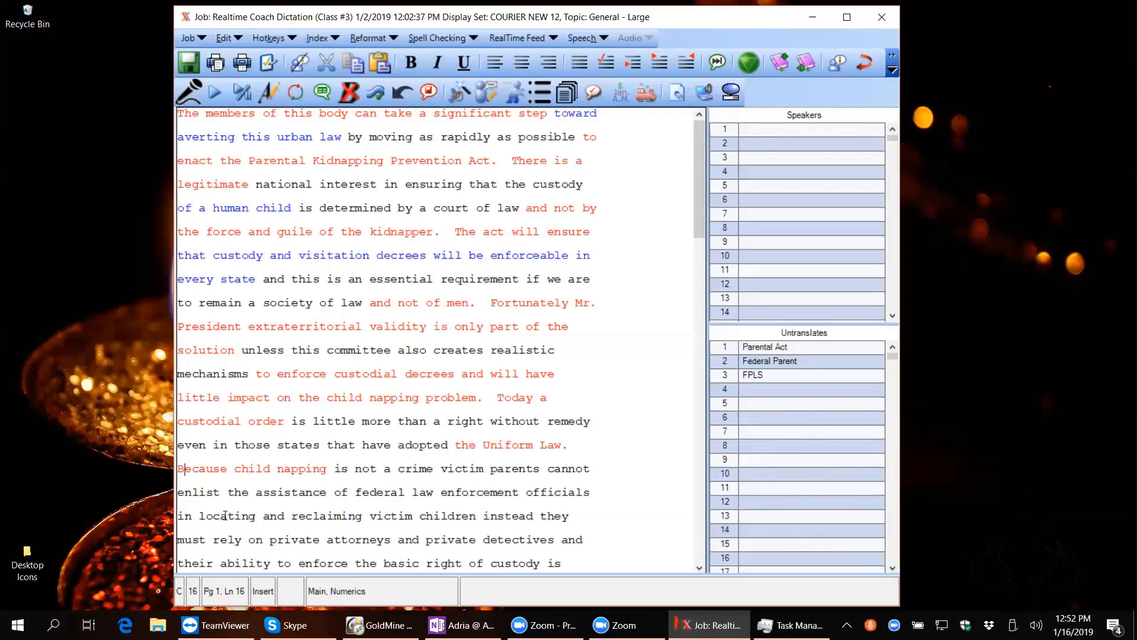
{"action": "left_click", "coordinate": [476, 516]}
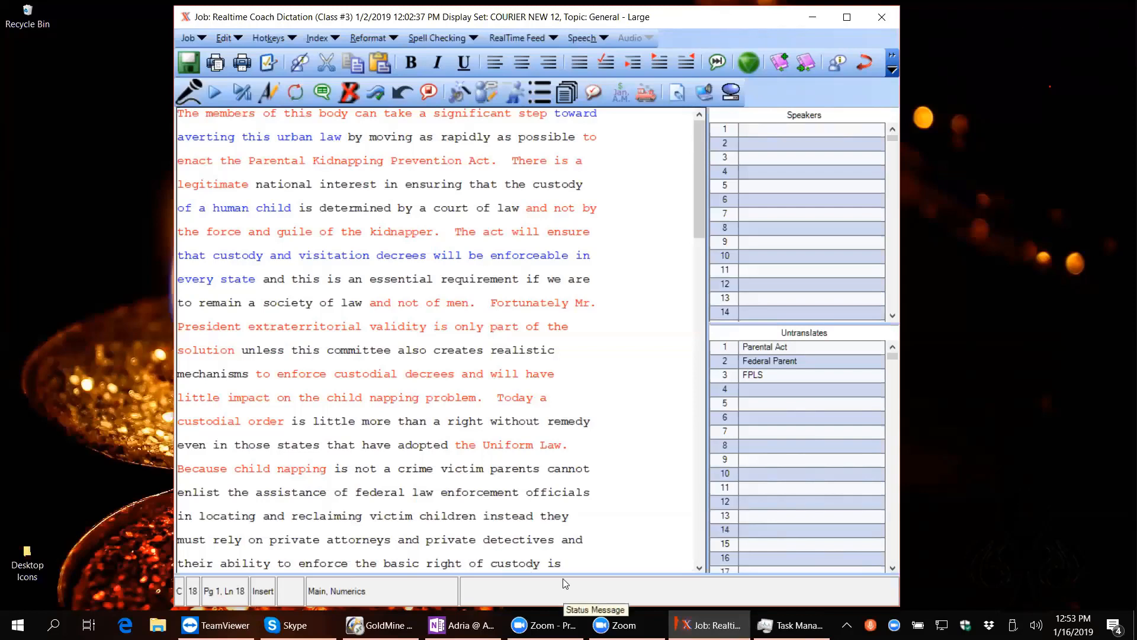
{"action": "type", "text": "."}
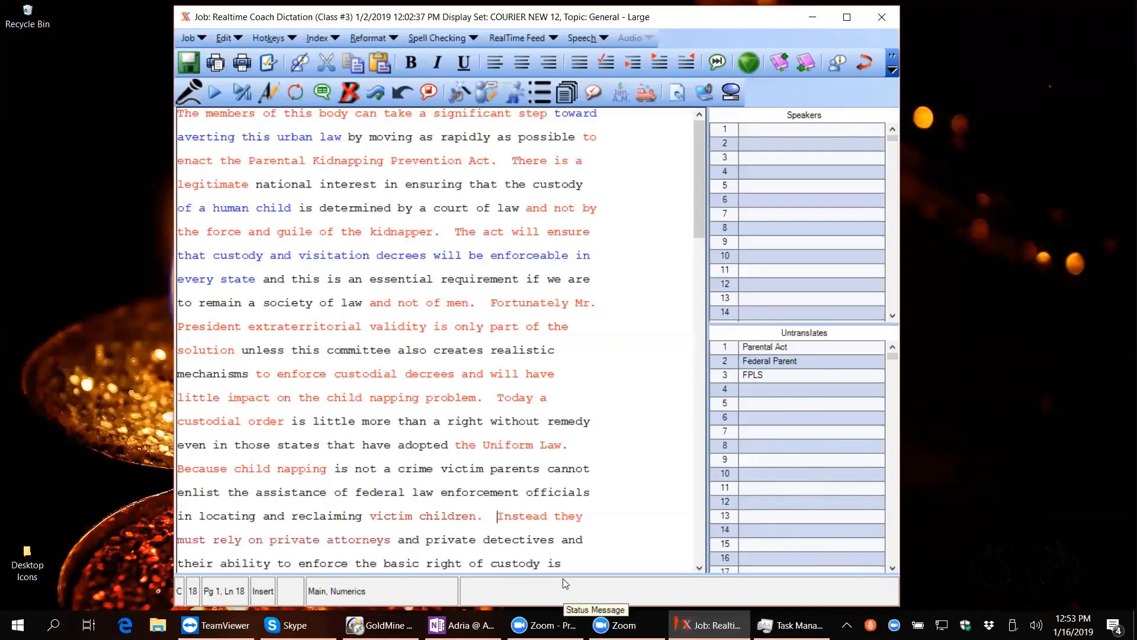
Step: End the sentence after "personal financial resources" with a period, starting the next sentence with "The parents"
{"action": "key", "text": "Down"}
{"action": "key", "text": "Down"}
{"action": "key", "text": "Down"}
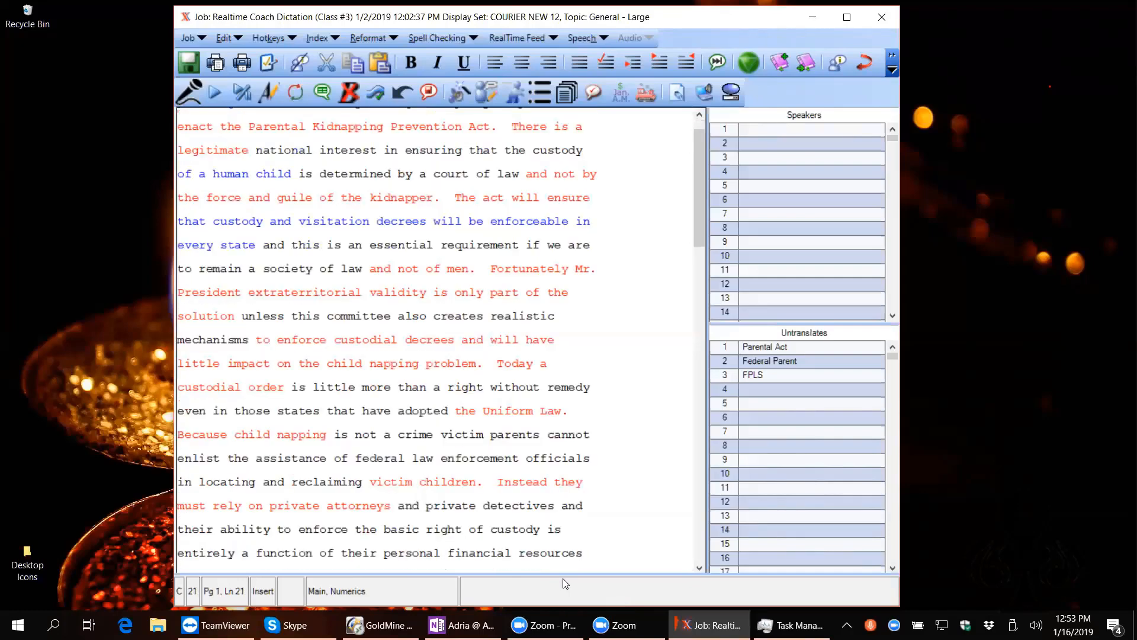
{"action": "key", "text": "Down"}
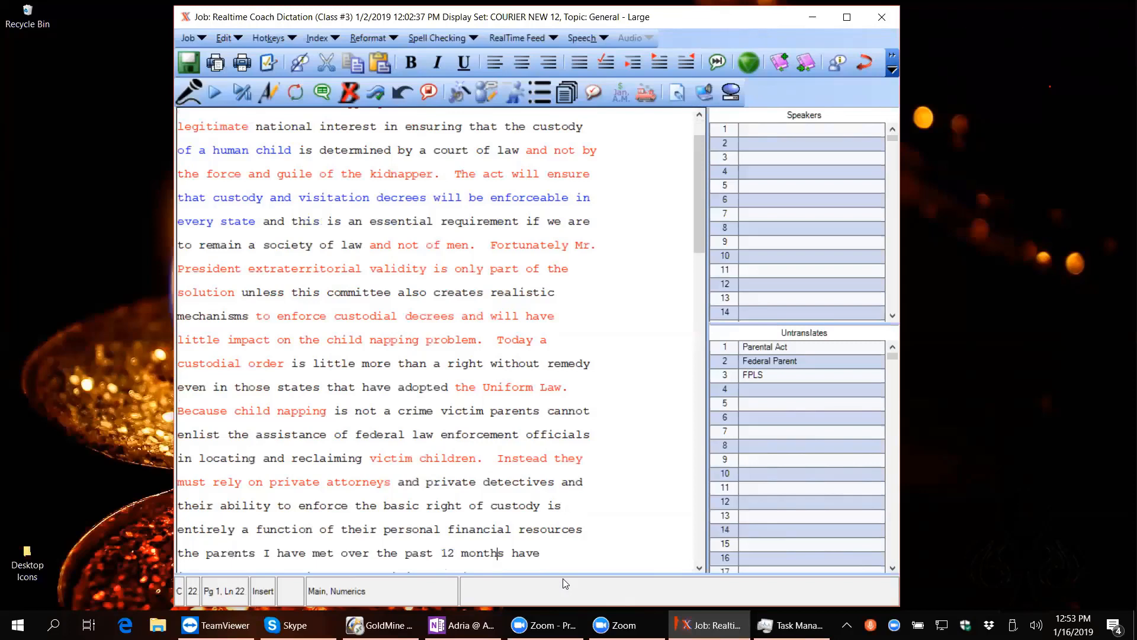
{"action": "key", "text": "Up"}
{"action": "key", "text": "Right"}
{"action": "key", "text": "Right"}
{"action": "key", "text": "Right"}
{"action": "key", "text": "Right"}
{"action": "key", "text": "Right"}
{"action": "key", "text": "Right"}
{"action": "key", "text": "Right"}
{"action": "key", "text": "Right"}
{"action": "key", "text": "Right"}
{"action": "key", "text": "Right"}
{"action": "key", "text": "Right"}
{"action": "key", "text": "Right"}
{"action": "type", "text": "."}
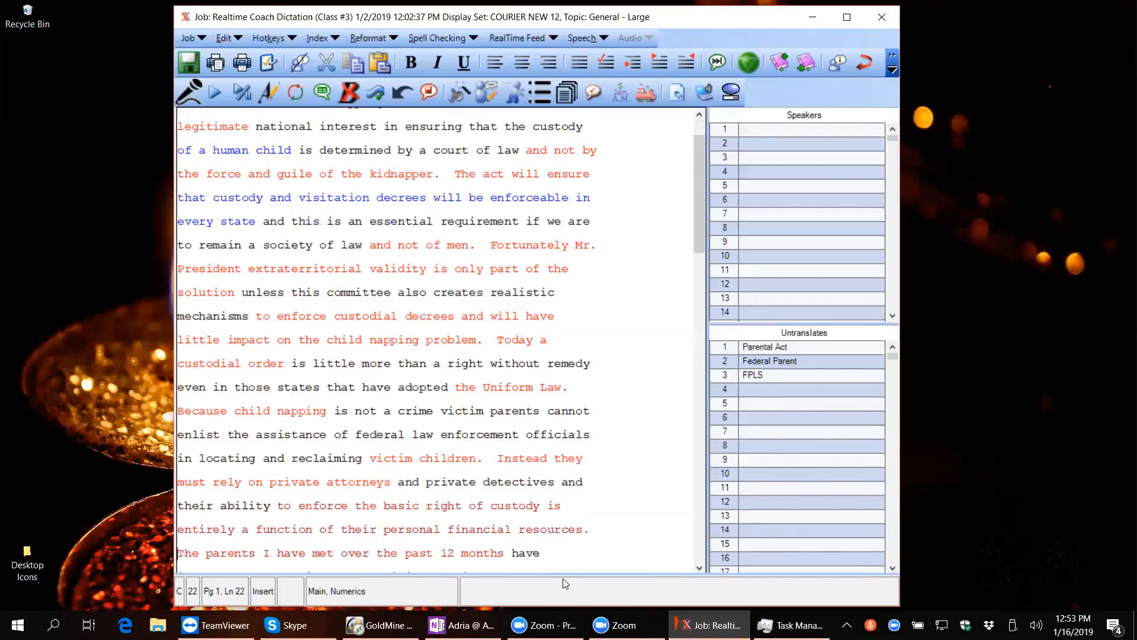
Step: End the sentence after "their kidnapped children" with a period, starting the next sentence with "This is"
{"action": "key", "text": "Down"}
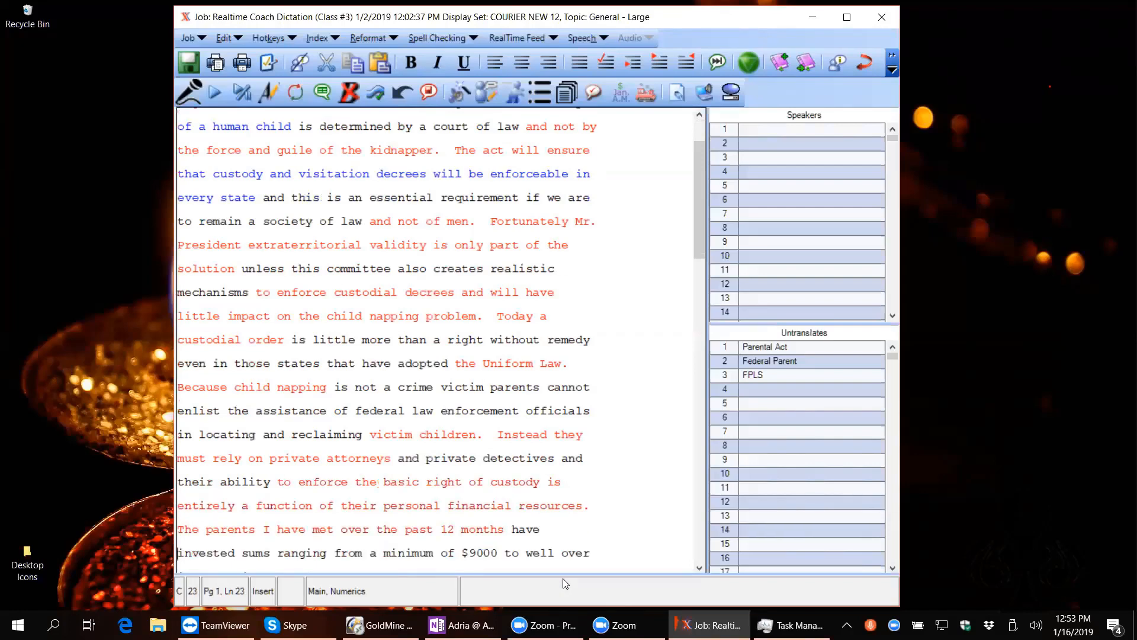
{"action": "scroll", "coordinate": [347, 524], "scroll_direction": "down", "scroll_amount": 1}
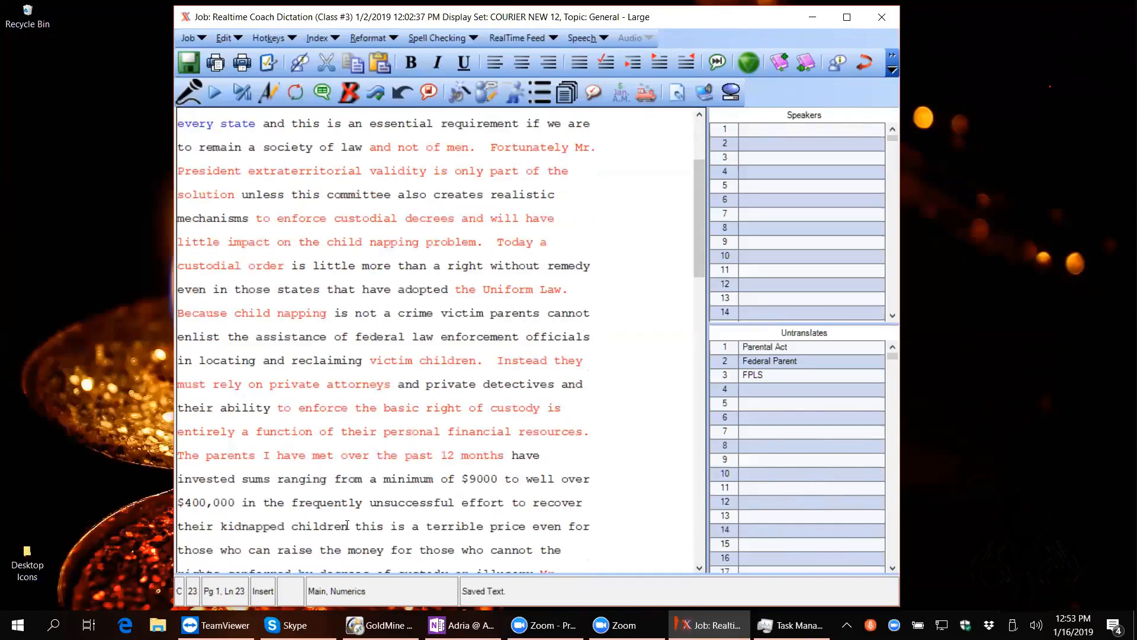
{"action": "left_click", "coordinate": [347, 524]}
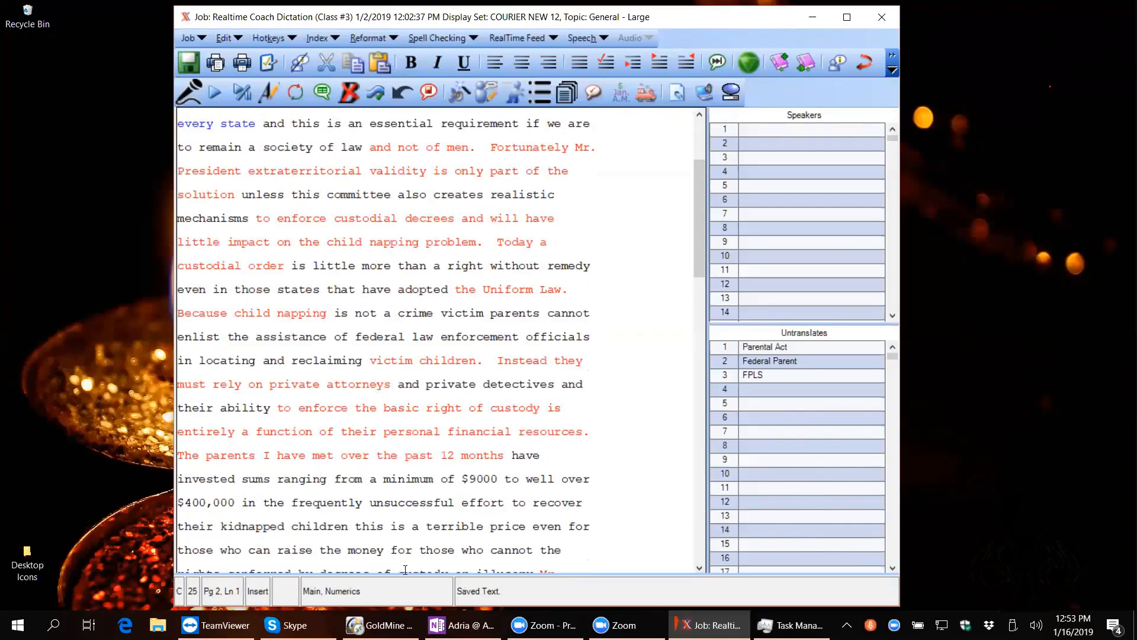
{"action": "type", "text": "."}
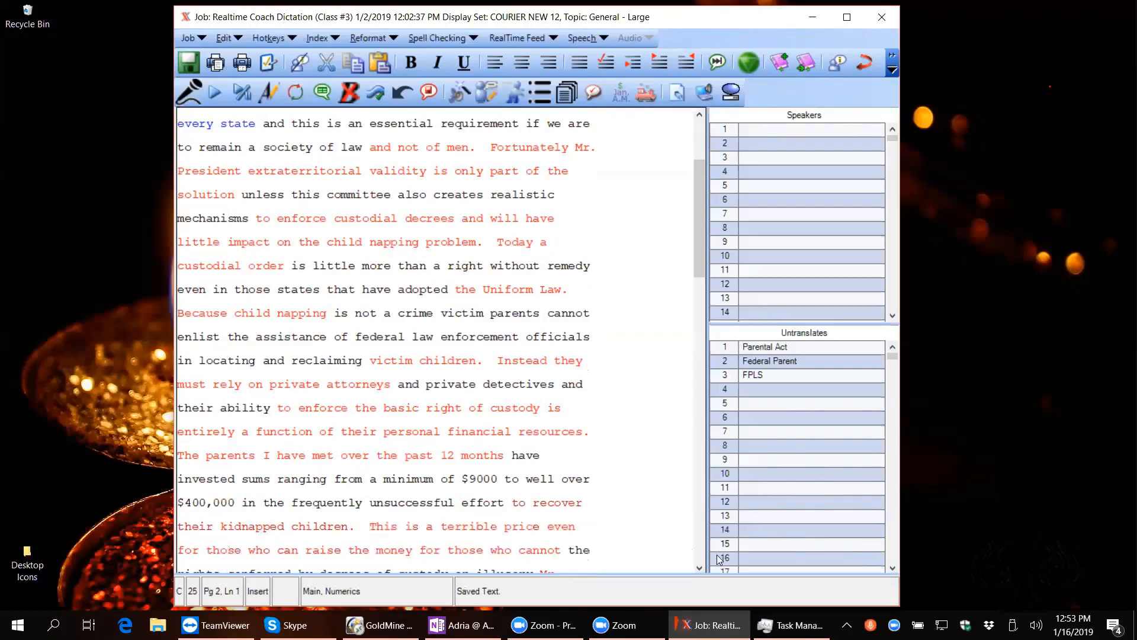
Step: Insert a semicolon after "raise the money", before "for those who cannot"
{"action": "left_click_drag", "start_coordinate": [704, 566], "coordinate": [704, 566]}
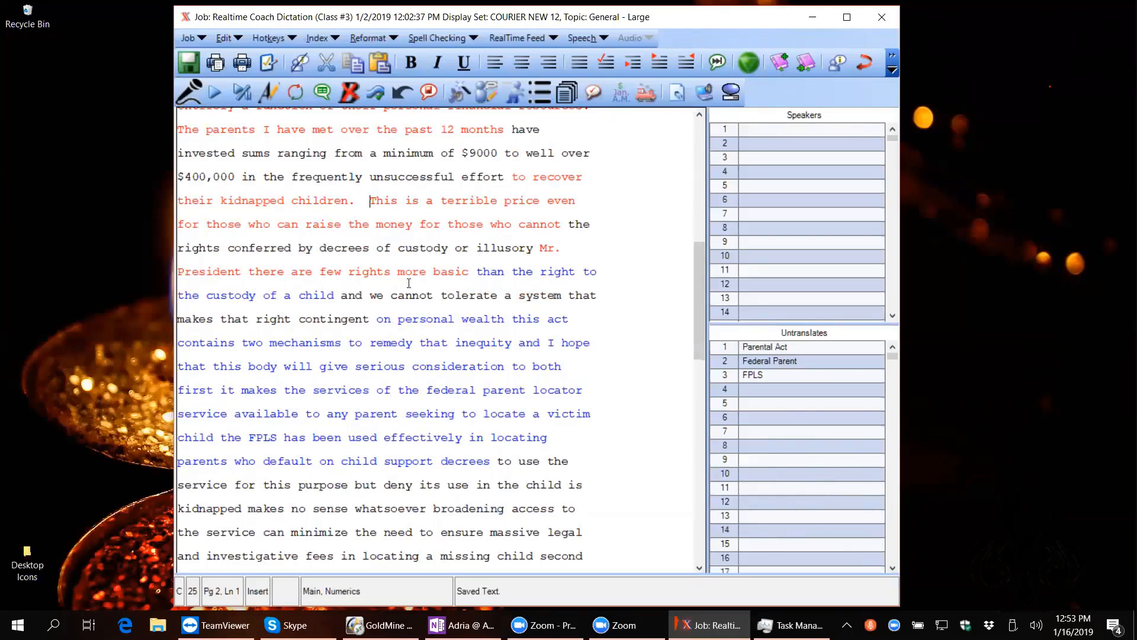
{"action": "left_click", "coordinate": [423, 223]}
{"action": "type", "text": ";"}
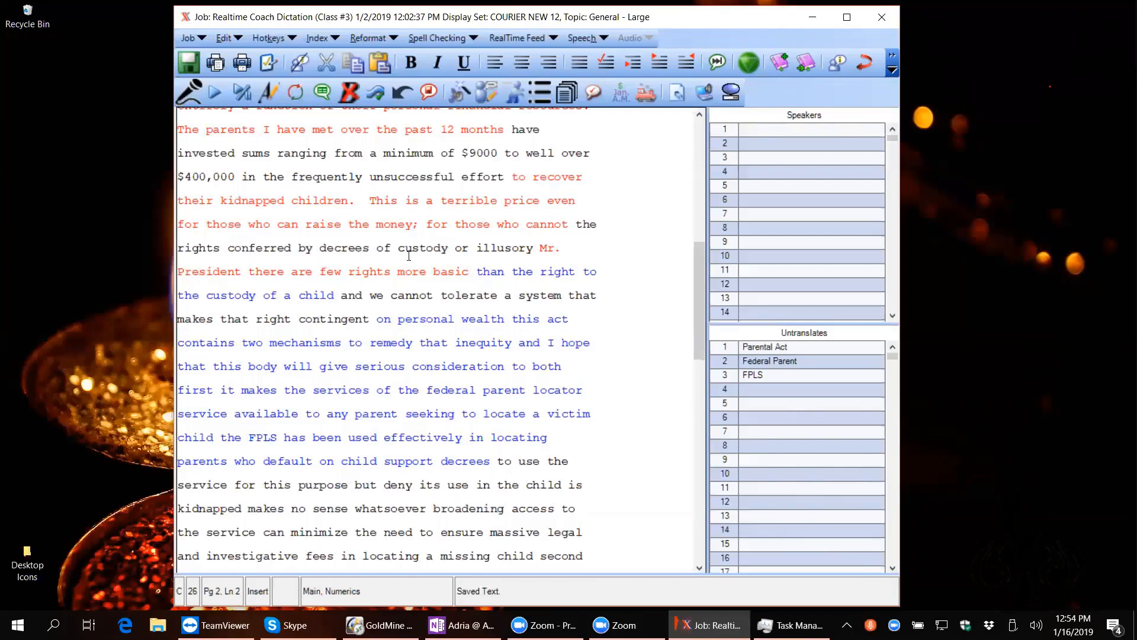
Step: Insert periods after "illusory" and "personal wealth", starting the sentence after "personal wealth" with "This act"
{"action": "left_click", "coordinate": [534, 247]}
{"action": "type", "text": "."}
{"action": "left_click", "coordinate": [502, 318]}
{"action": "type", "text": "."}
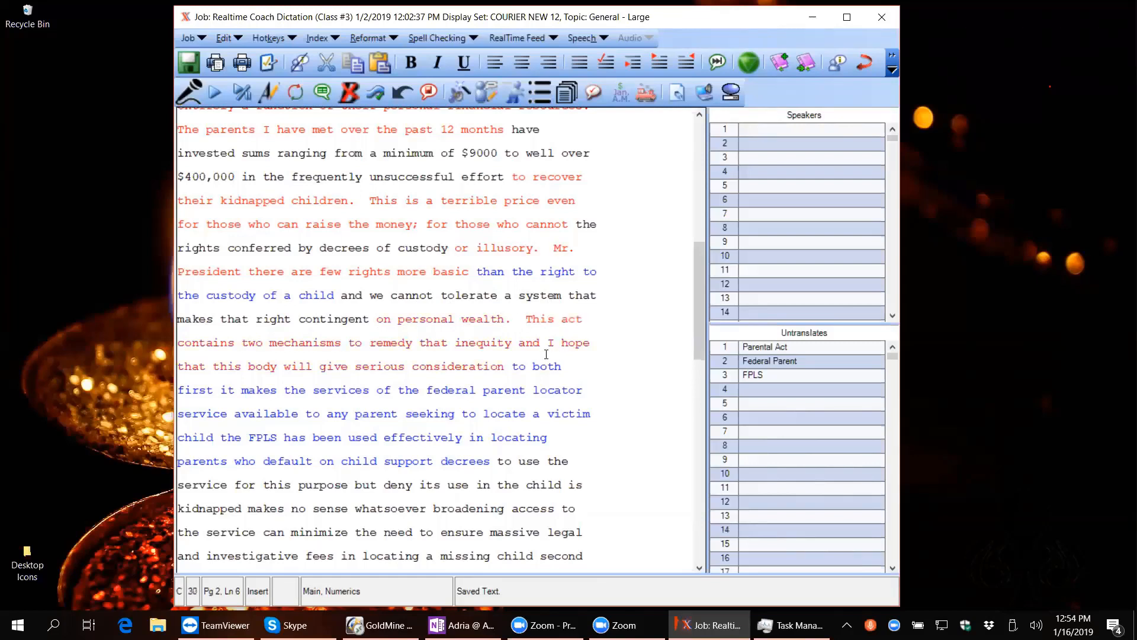
Step: Cycle the word "to" after "two mechanisms" through its word swap alternatives, including "too" and "2", back to "to"
{"action": "left_click", "coordinate": [358, 351]}
{"action": "type", "text": "o"}
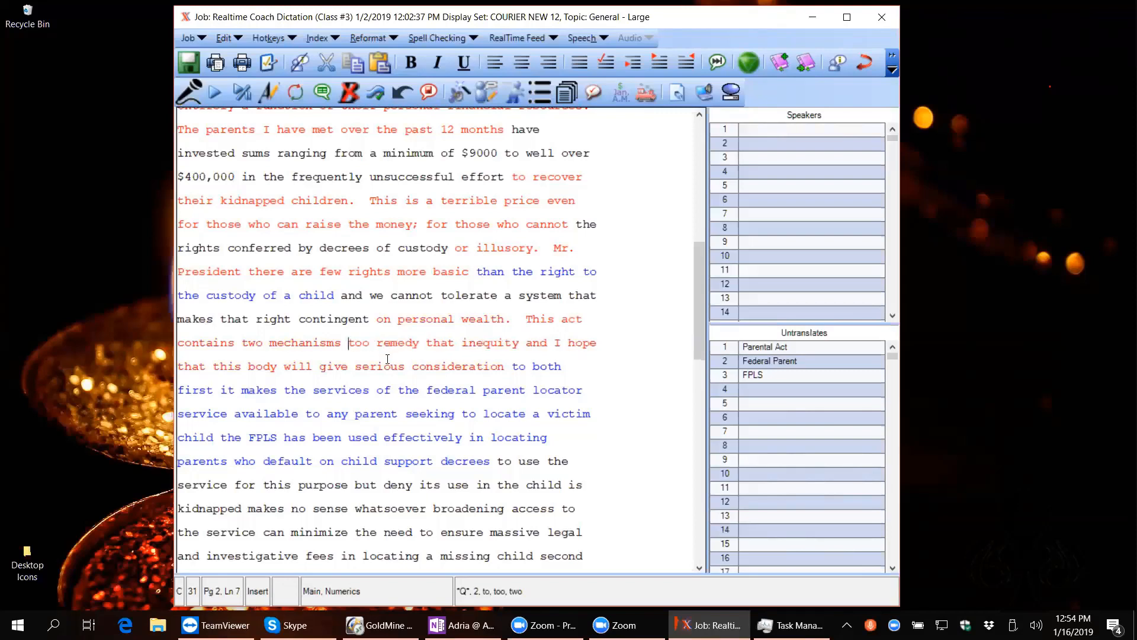
{"action": "key", "text": "ctrl+q"}
{"action": "key", "text": "ctrl+q"}
{"action": "key", "text": "ctrl+q"}
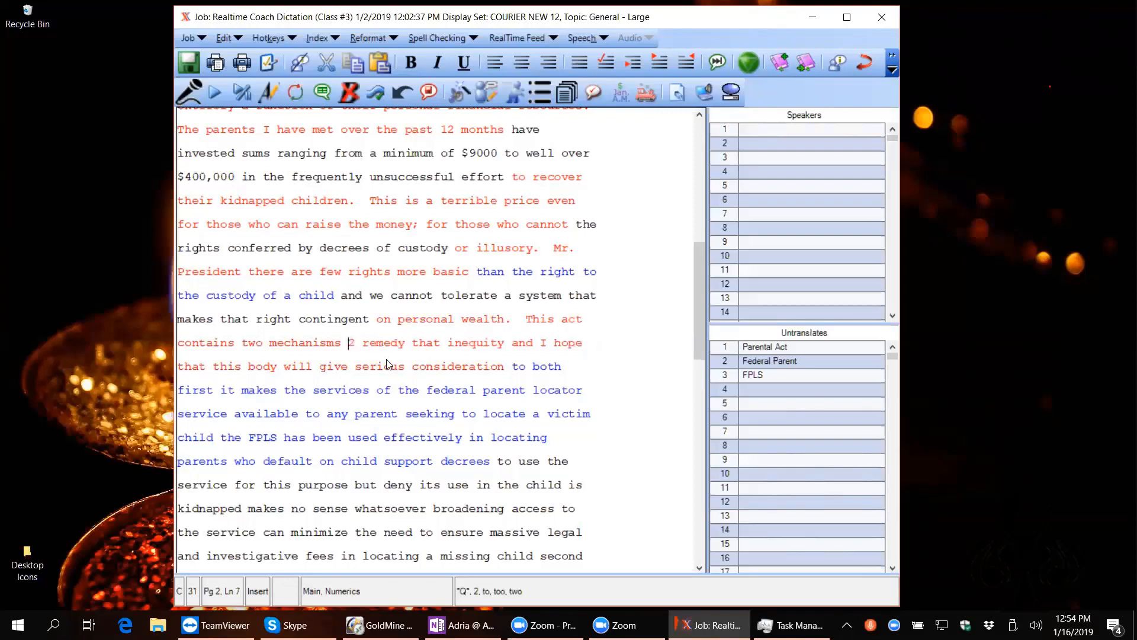
{"action": "key", "text": "ctrl+q"}
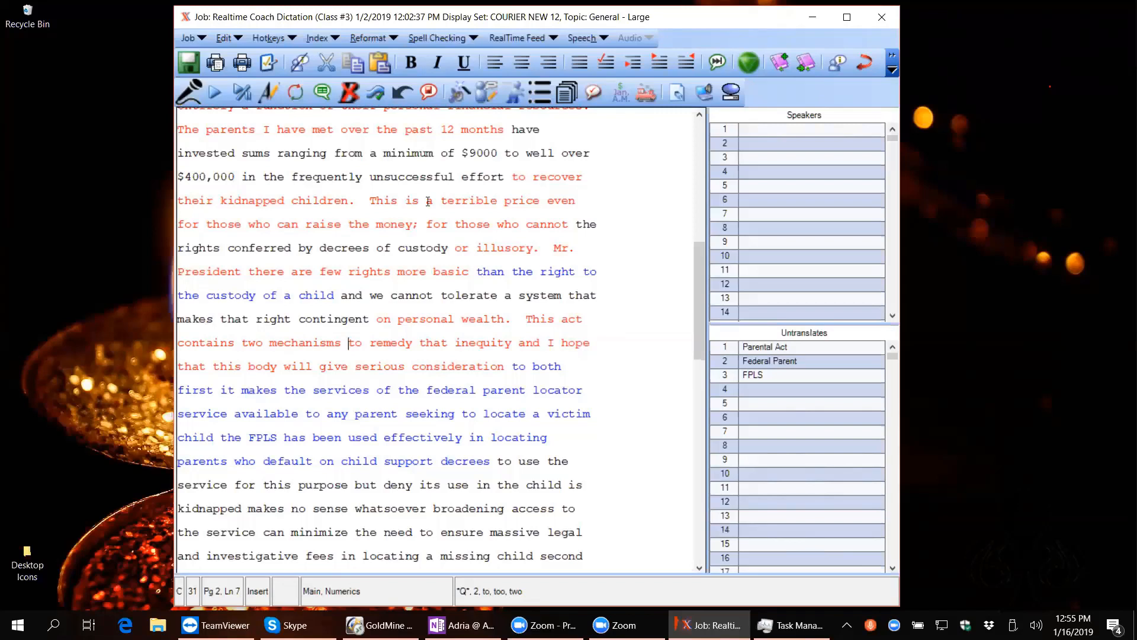
Step: Open the program options and examine the Word Swap list of sound-alike words, from the number entries onward
{"action": "left_click", "coordinate": [269, 64]}
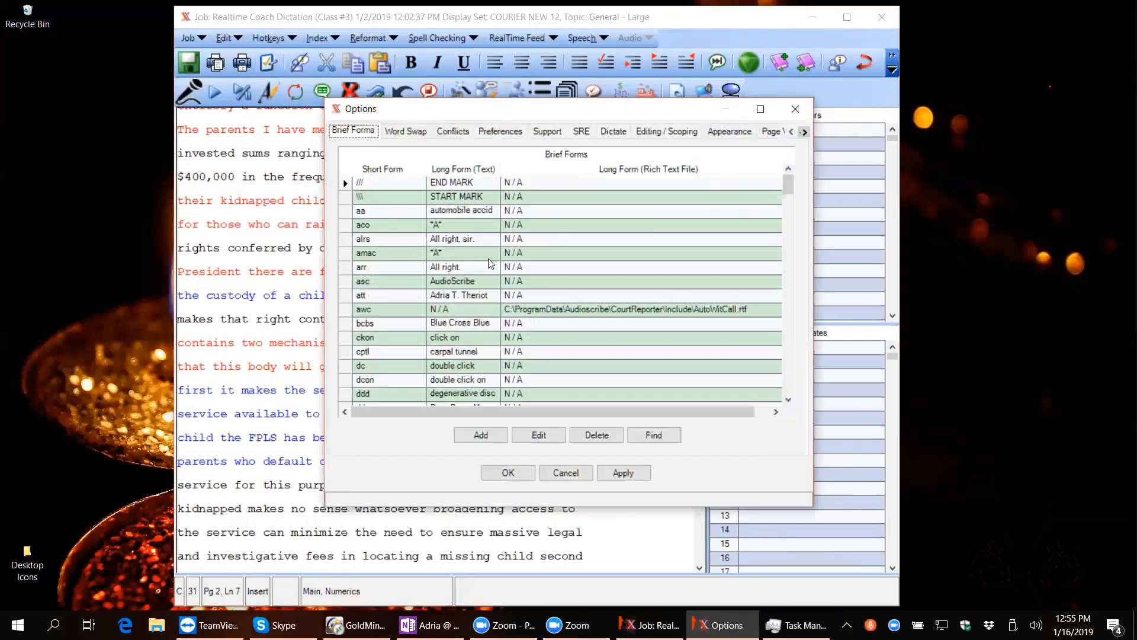
{"action": "left_click", "coordinate": [412, 134]}
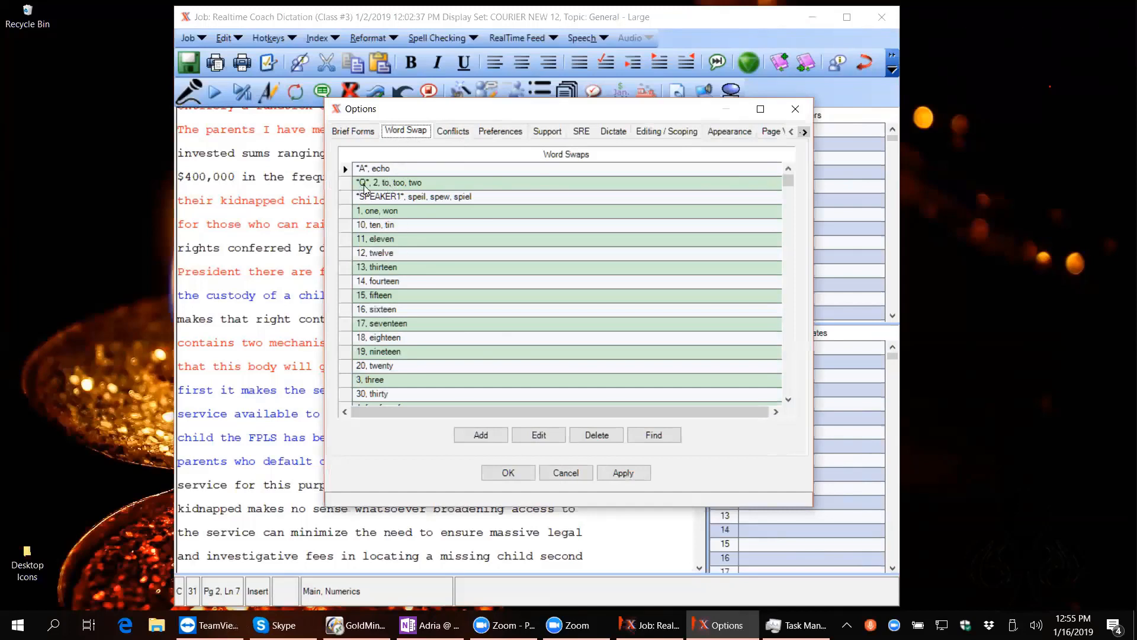
{"action": "left_click", "coordinate": [788, 399]}
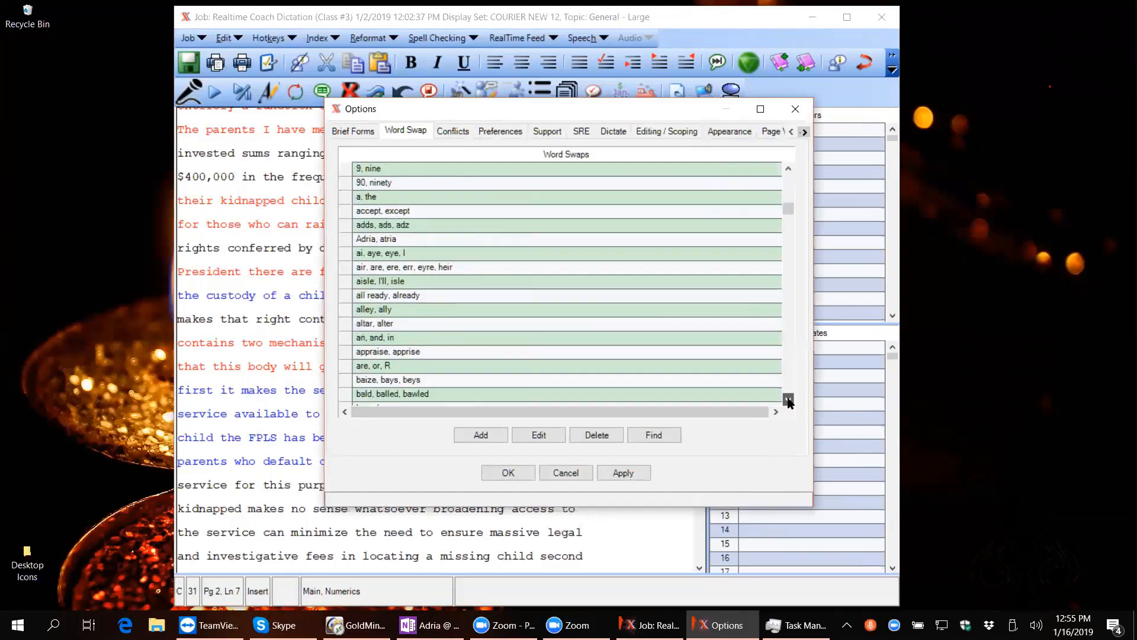
{"action": "left_click", "coordinate": [788, 400]}
{"action": "left_click", "coordinate": [788, 400]}
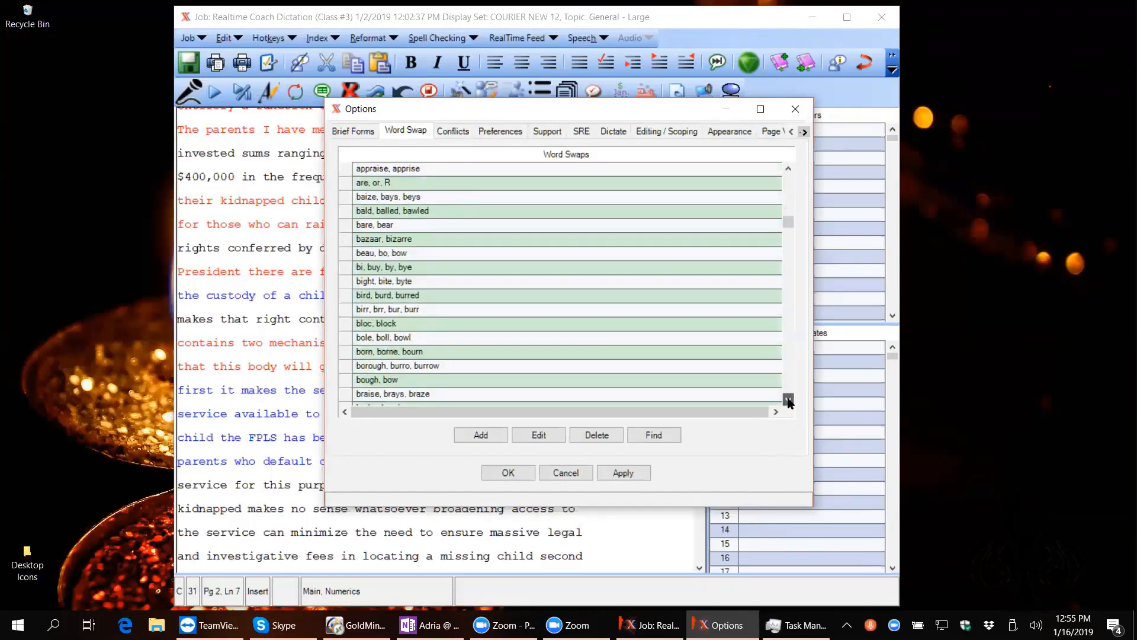
{"action": "left_click", "coordinate": [788, 400]}
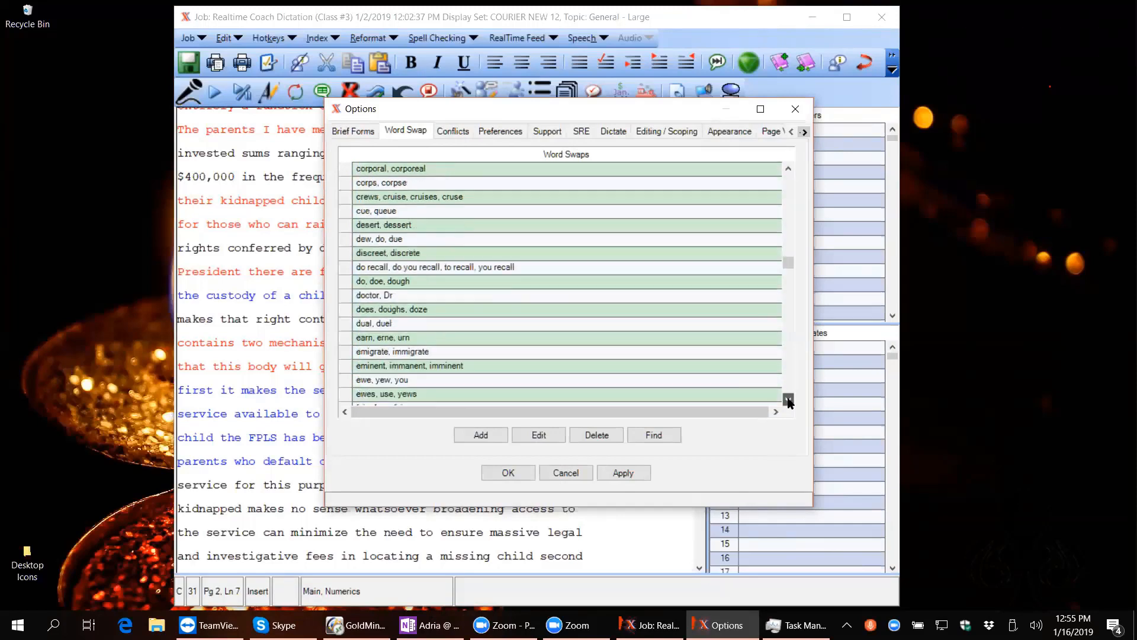
{"action": "left_click", "coordinate": [788, 400]}
{"action": "left_click", "coordinate": [788, 400]}
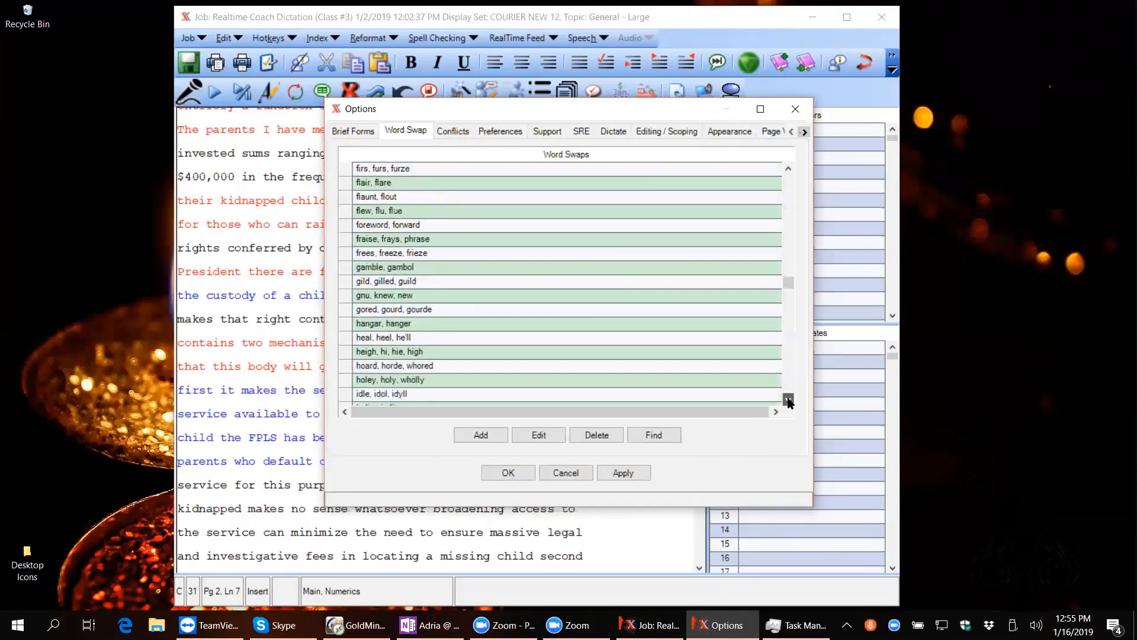
{"action": "left_click", "coordinate": [788, 399]}
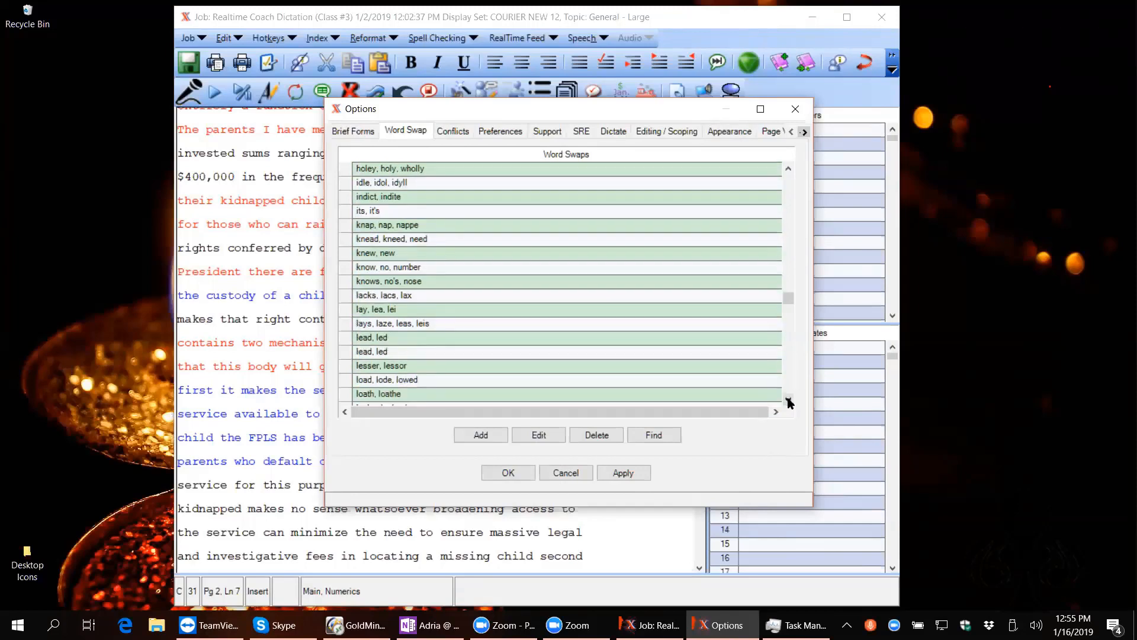
{"action": "left_click", "coordinate": [789, 399]}
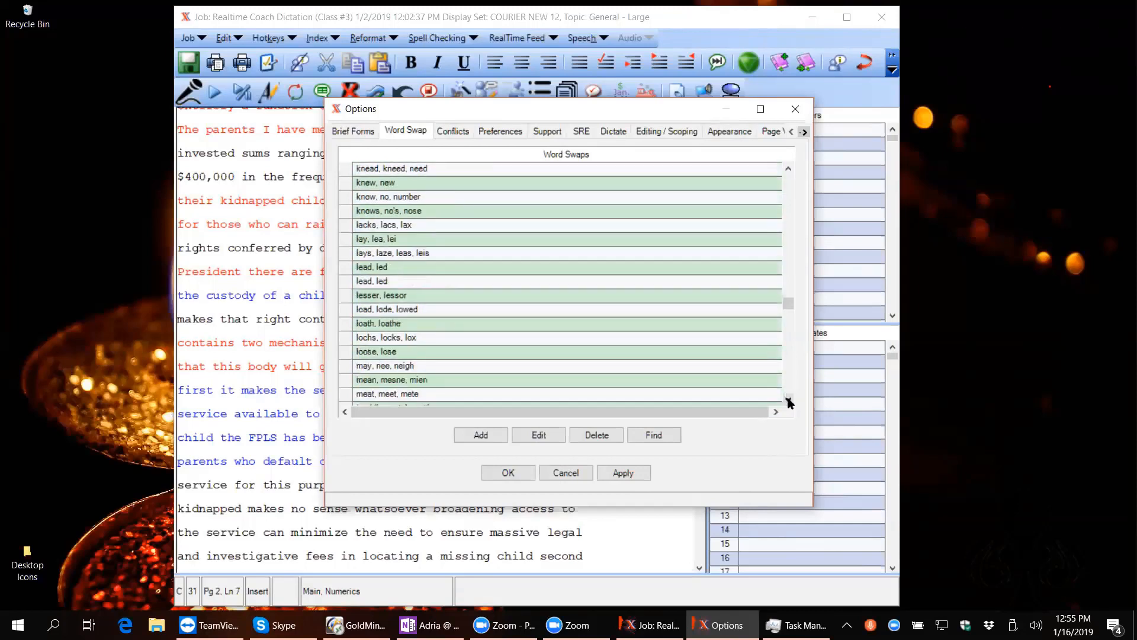
{"action": "left_click", "coordinate": [788, 400]}
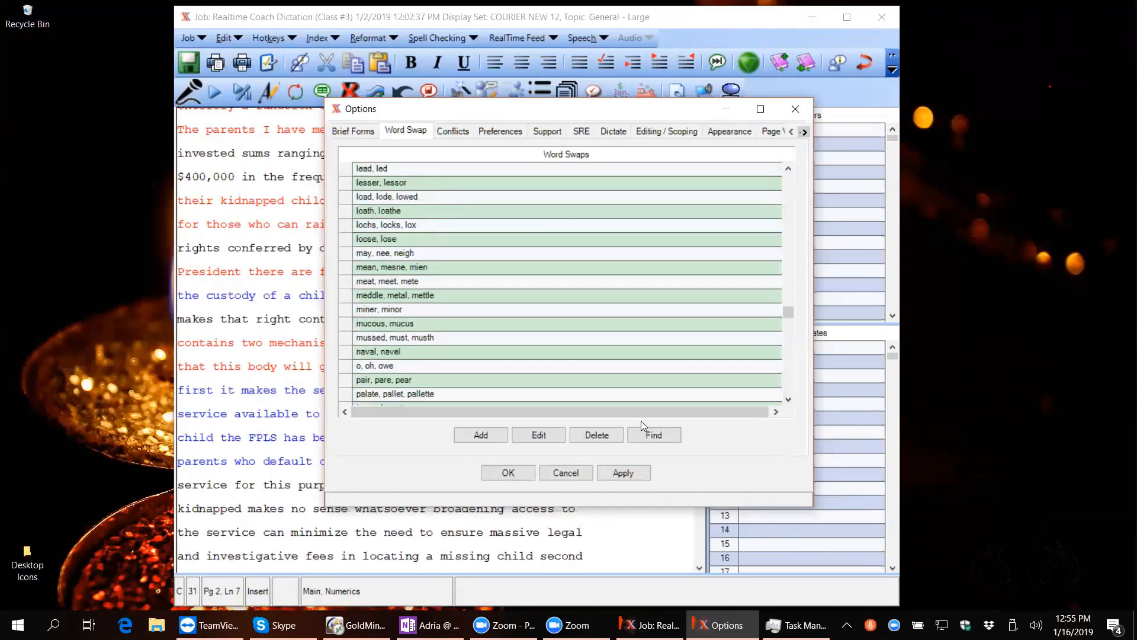
Step: Delete the "mussed, must, musth" entry from the word swaps
{"action": "left_click", "coordinate": [536, 437]}
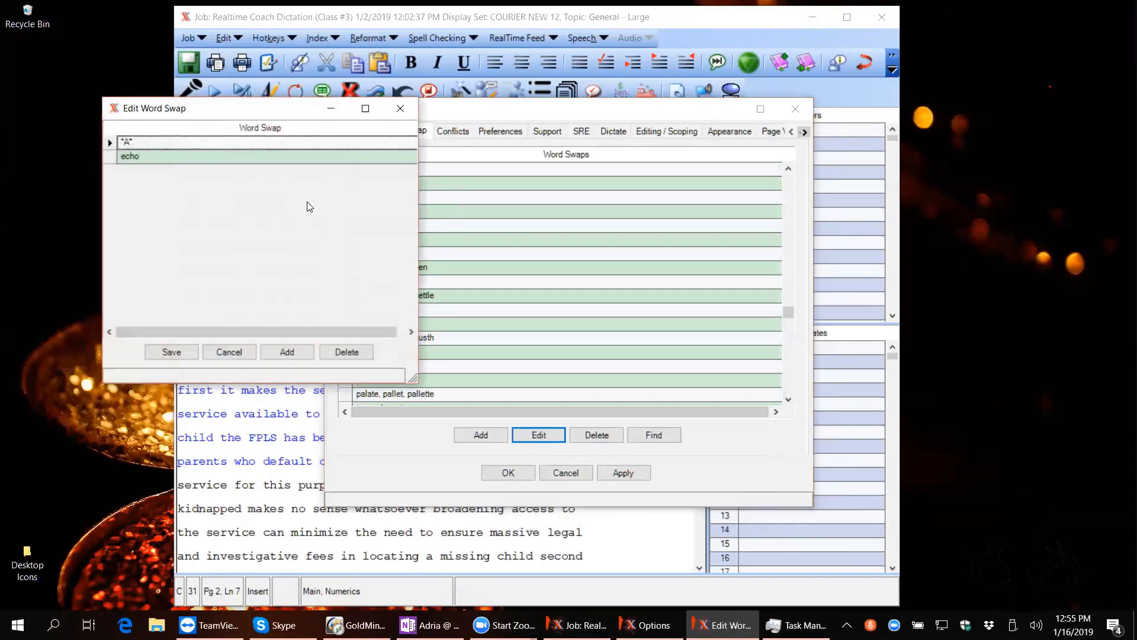
{"action": "left_click", "coordinate": [229, 353]}
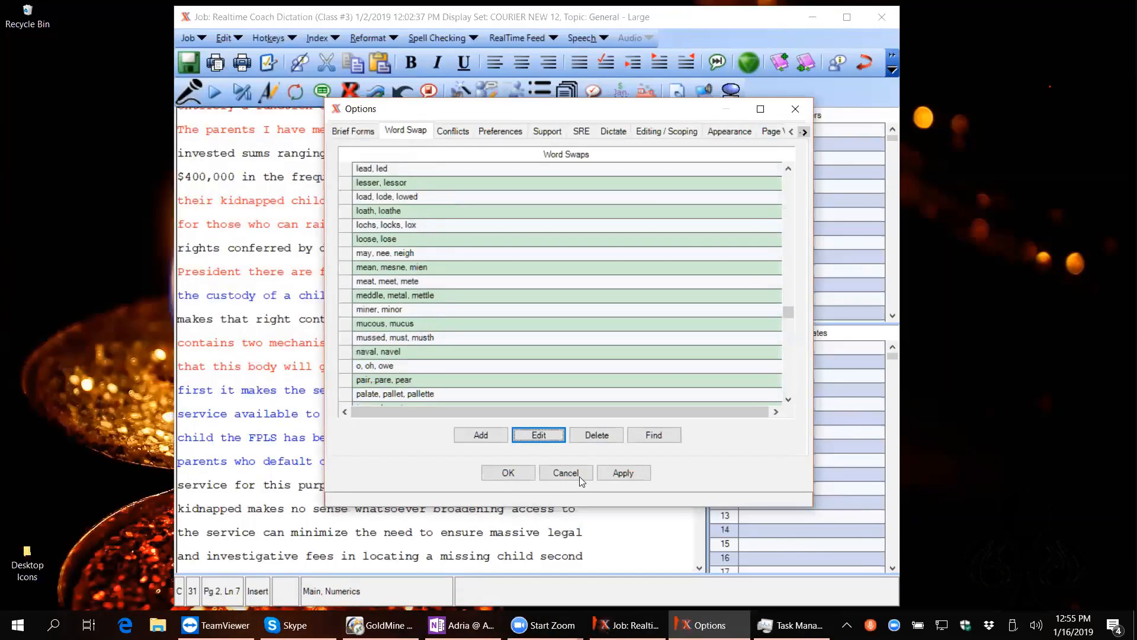
{"action": "left_click", "coordinate": [350, 338]}
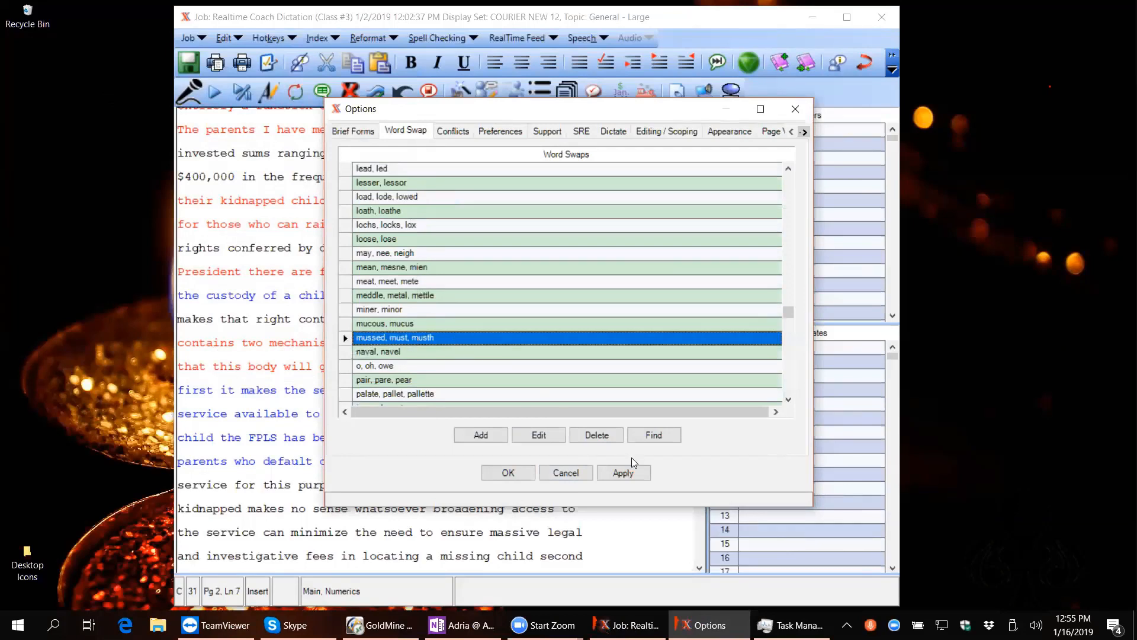
{"action": "left_click", "coordinate": [604, 437]}
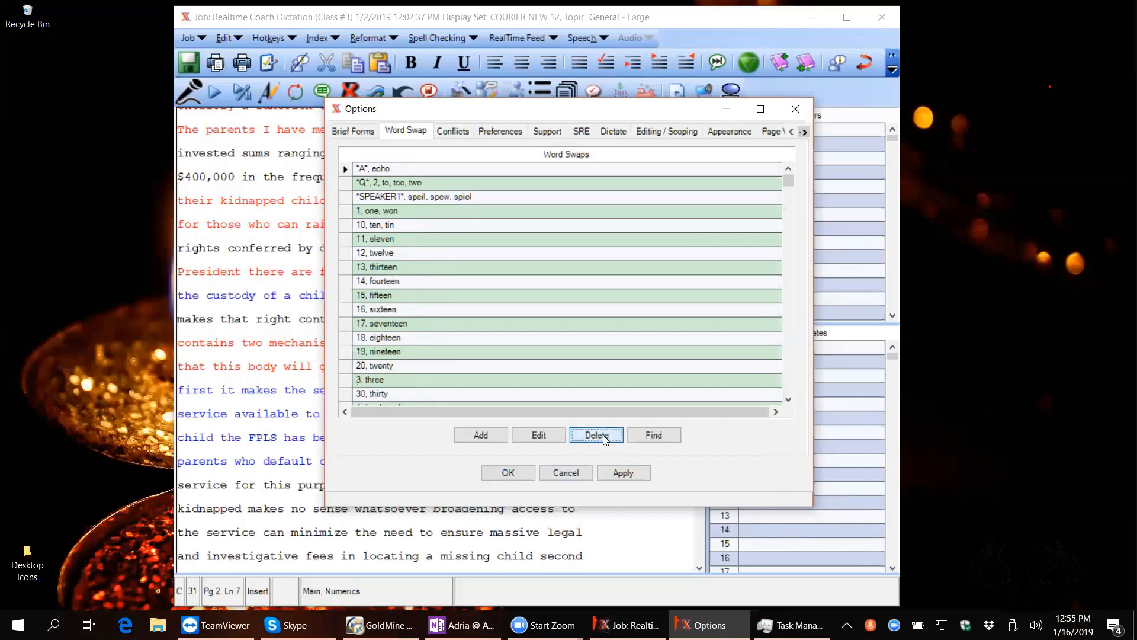
Step: Look through the word swaps again and examine the short and long forms in the Brief Forms list
{"action": "left_click", "coordinate": [786, 401]}
{"action": "left_click_drag", "start_coordinate": [787, 401], "coordinate": [787, 402]}
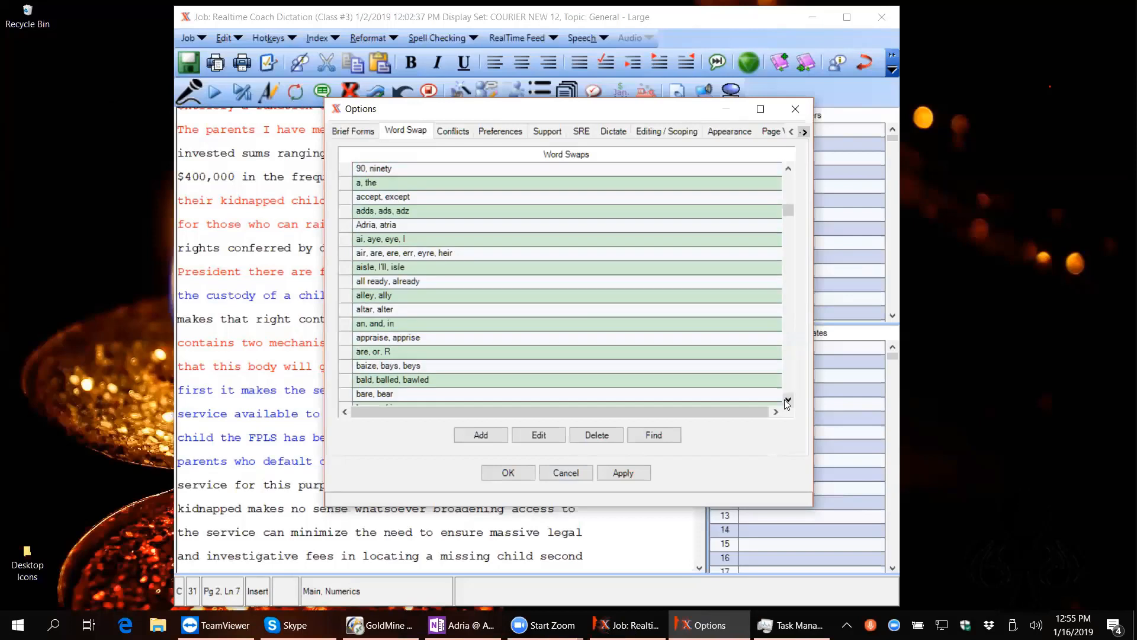
{"action": "left_click", "coordinate": [787, 401]}
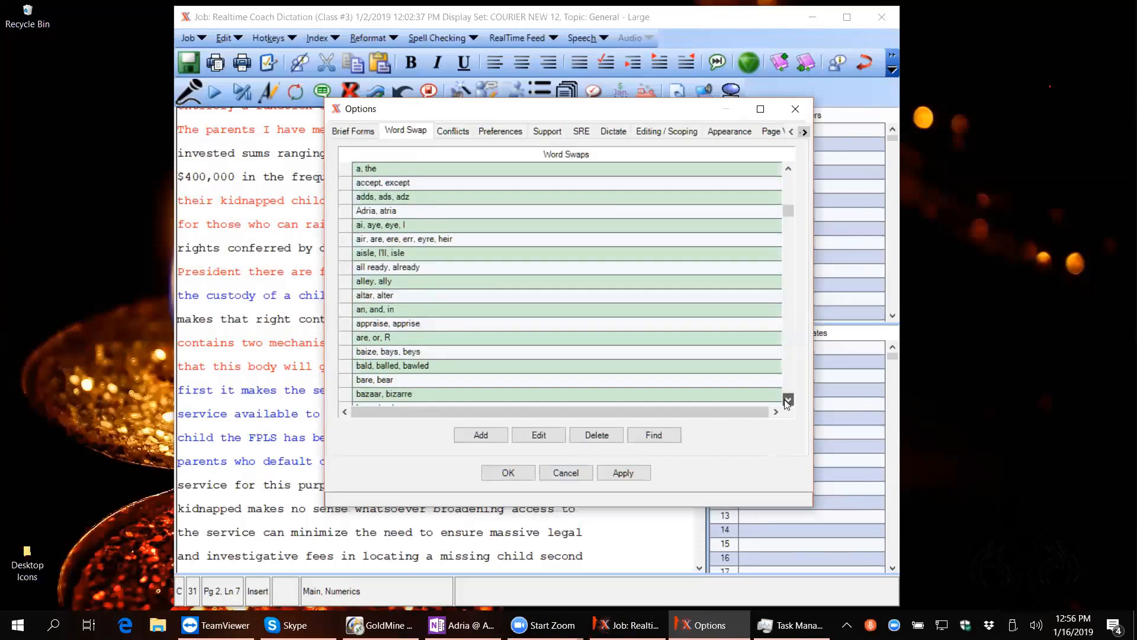
{"action": "left_click", "coordinate": [787, 400]}
{"action": "left_click_drag", "start_coordinate": [786, 400], "coordinate": [786, 401]}
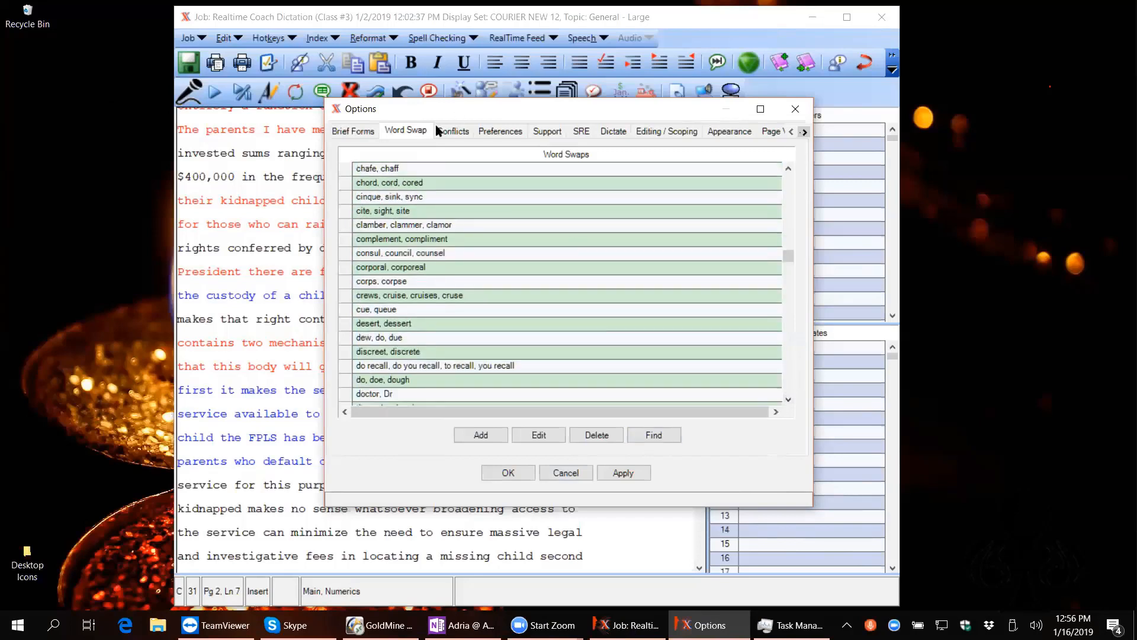
{"action": "left_click", "coordinate": [349, 131]}
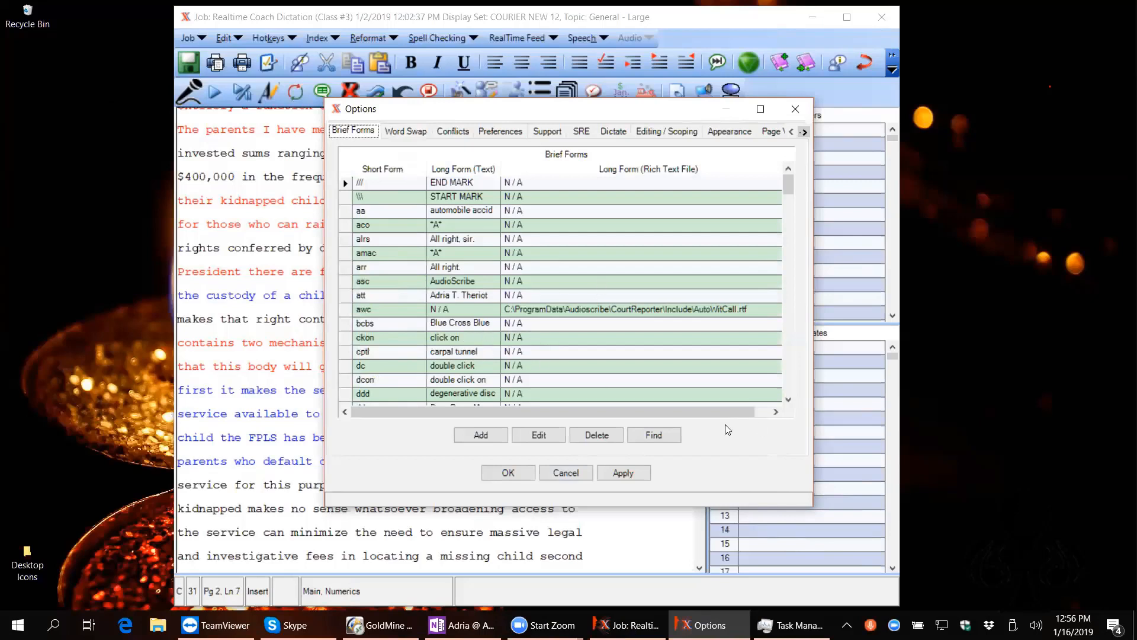
{"action": "left_click_drag", "start_coordinate": [786, 401], "coordinate": [788, 402]}
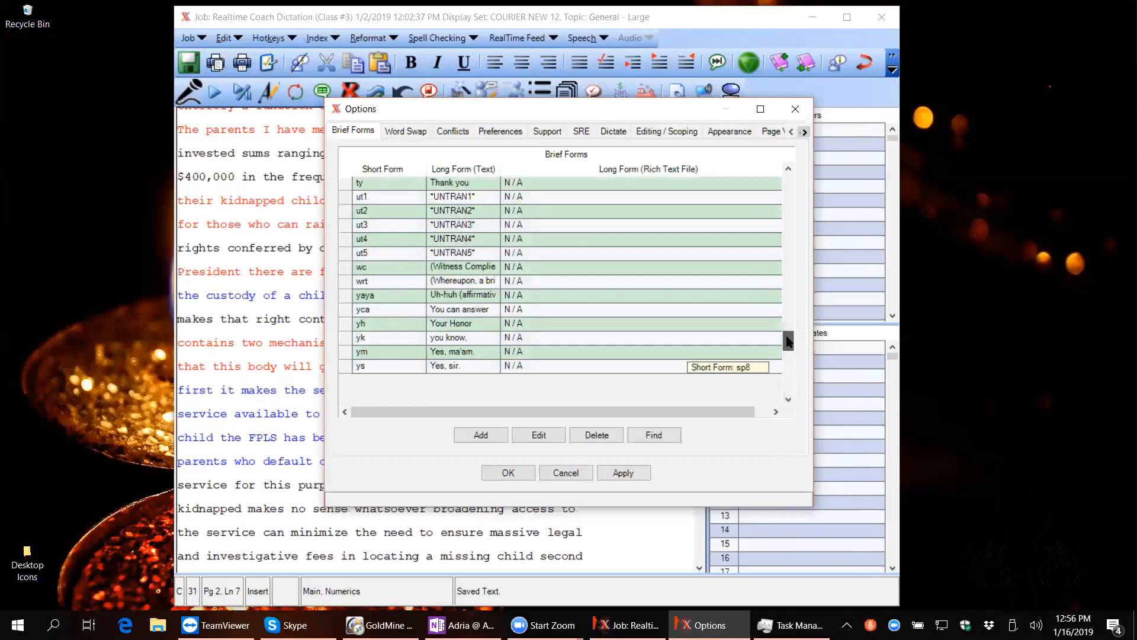
{"action": "left_click_drag", "start_coordinate": [789, 366], "coordinate": [785, 217]}
{"action": "left_click", "coordinate": [787, 169]}
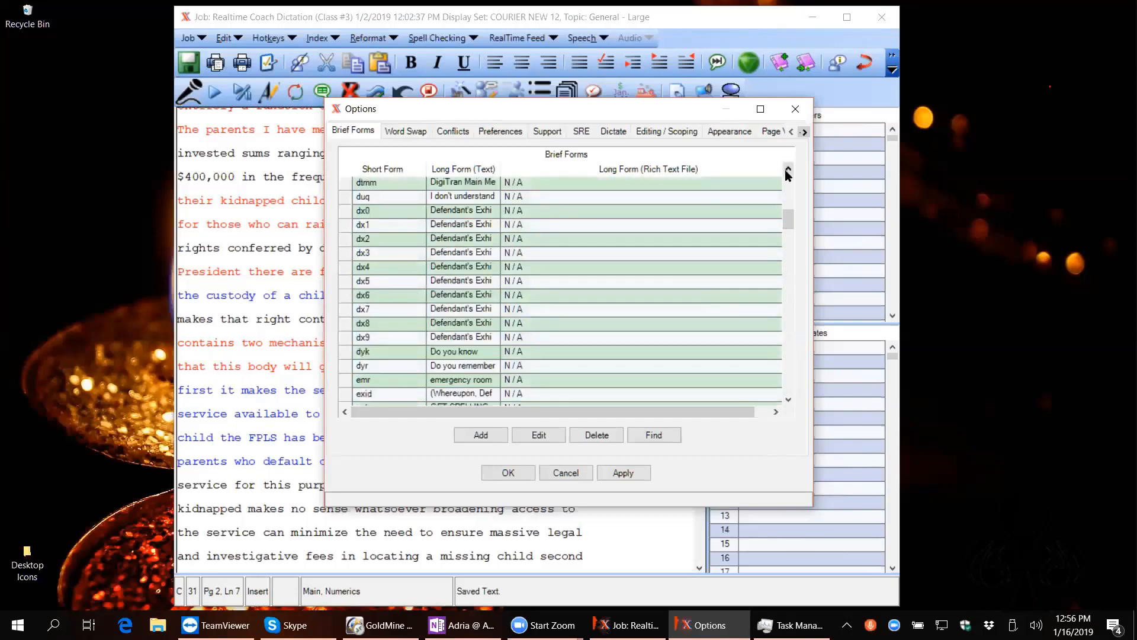
{"action": "double_click", "coordinate": [787, 170]}
{"action": "left_click", "coordinate": [788, 170]}
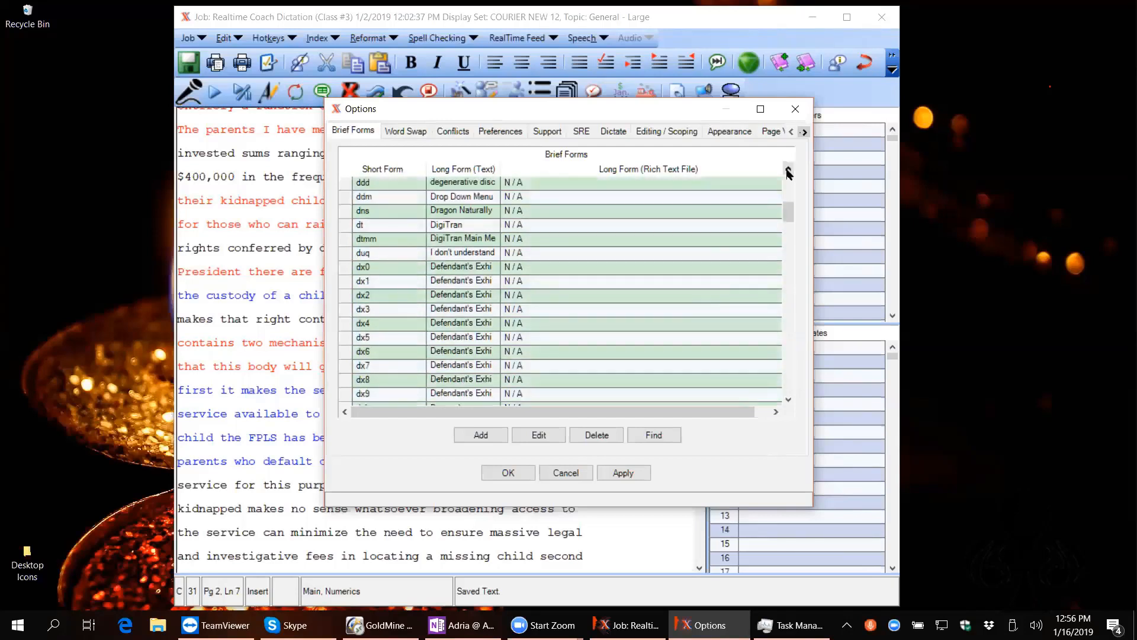
{"action": "left_click", "coordinate": [789, 170]}
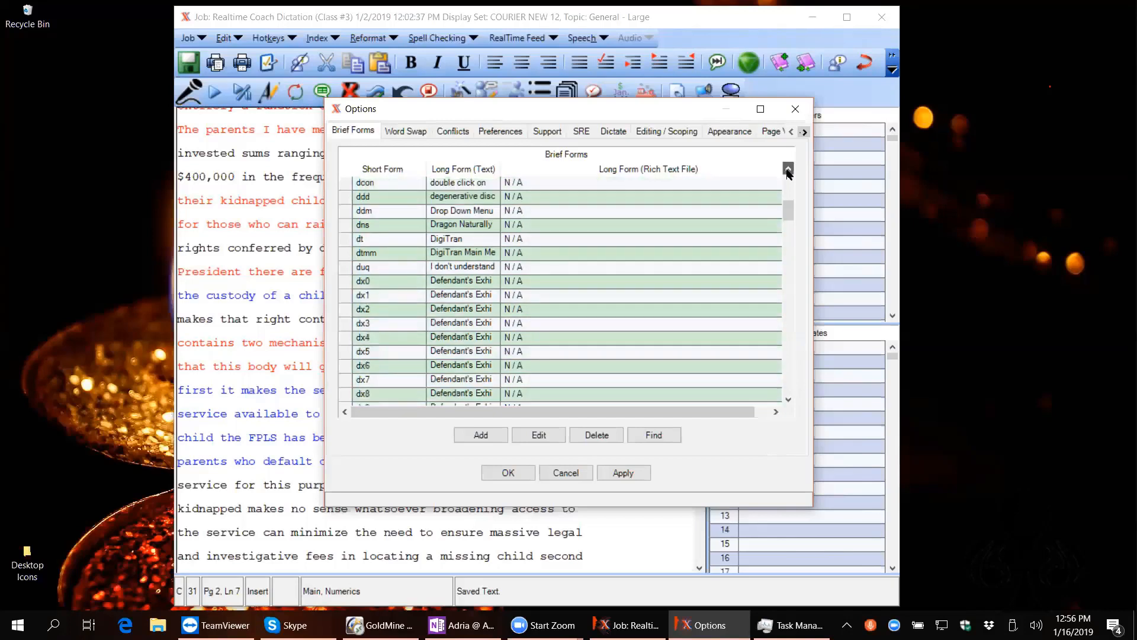
{"action": "left_click", "coordinate": [789, 170]}
{"action": "double_click", "coordinate": [788, 170]}
{"action": "left_click", "coordinate": [789, 170]}
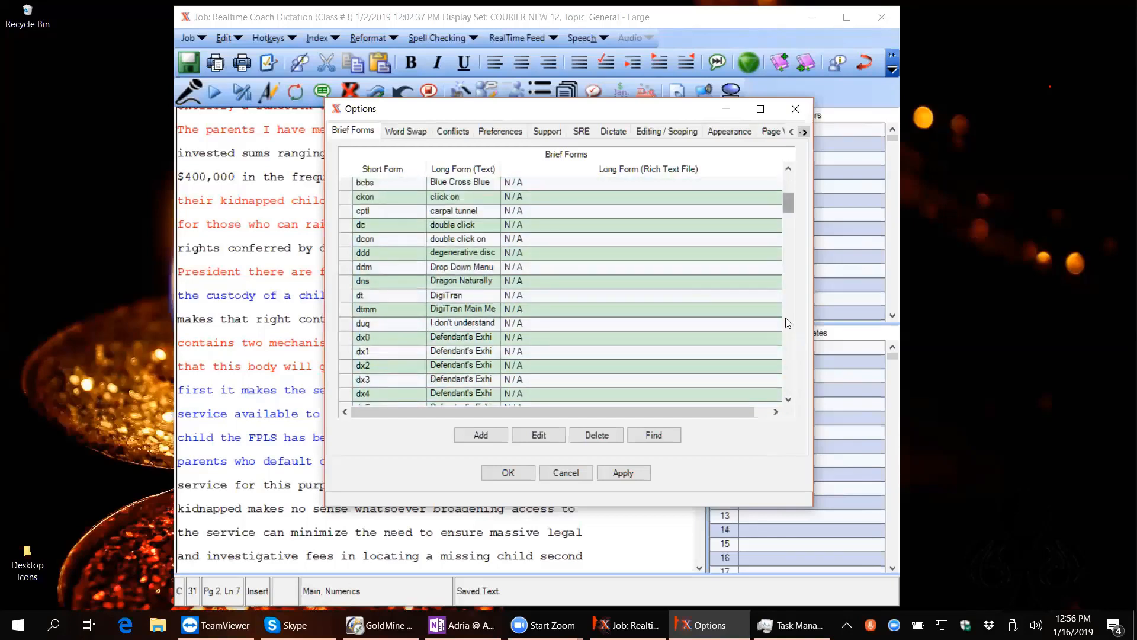
{"action": "left_click", "coordinate": [788, 400]}
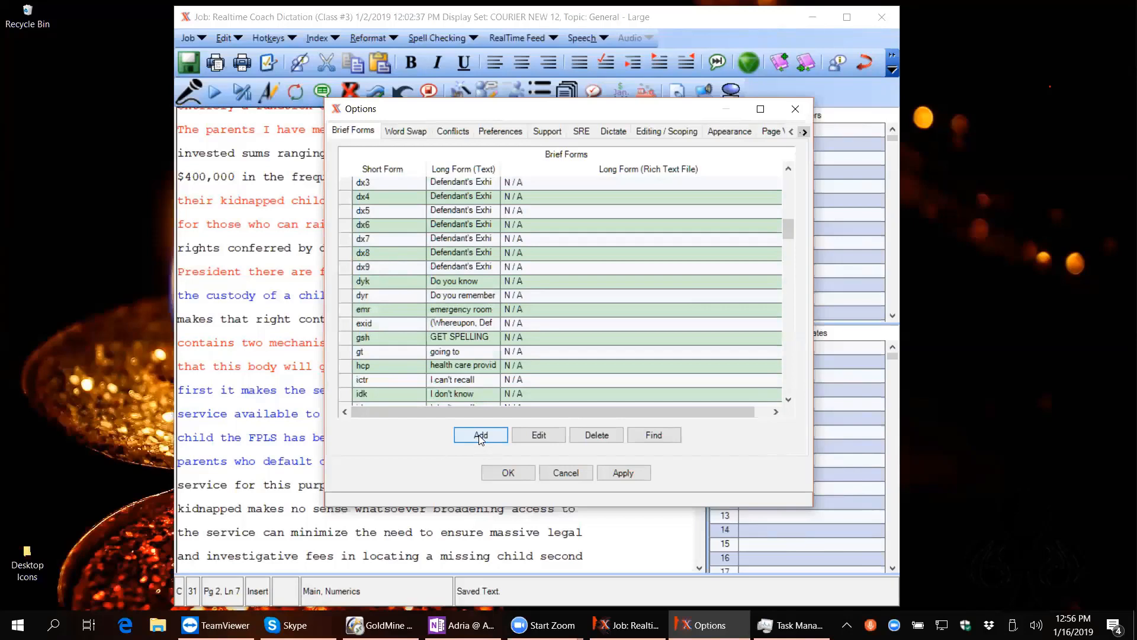
Step: Start a new brief form and set its short form to "dxb"
{"action": "left_click", "coordinate": [479, 435]}
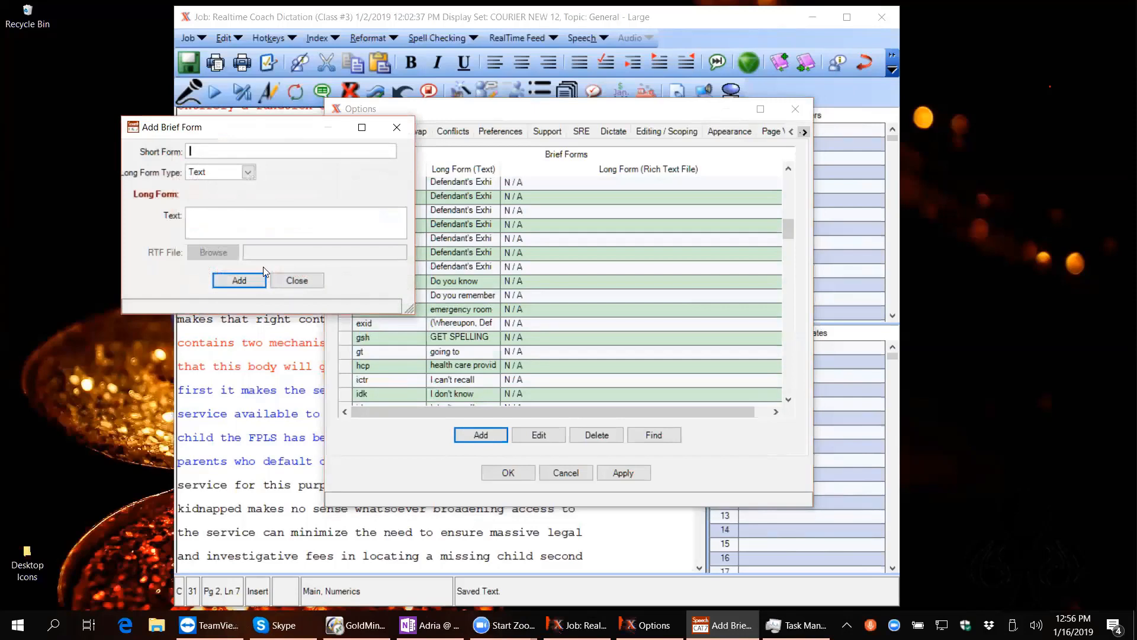
{"action": "type", "text": "de"}
{"action": "type", "text": "b"}
{"action": "key", "text": "BackSpace"}
{"action": "key", "text": "BackSpace"}
{"action": "key", "text": "BackSpace"}
{"action": "type", "text": "dxb"}
Step: Set the long form text to "DIRECT EXAMINATION BY" in capitals and add the brief form to the list
{"action": "left_click", "coordinate": [242, 220]}
{"action": "type", "text": "DIRECT"}
{"action": "key", "text": "Caps_Lock"}
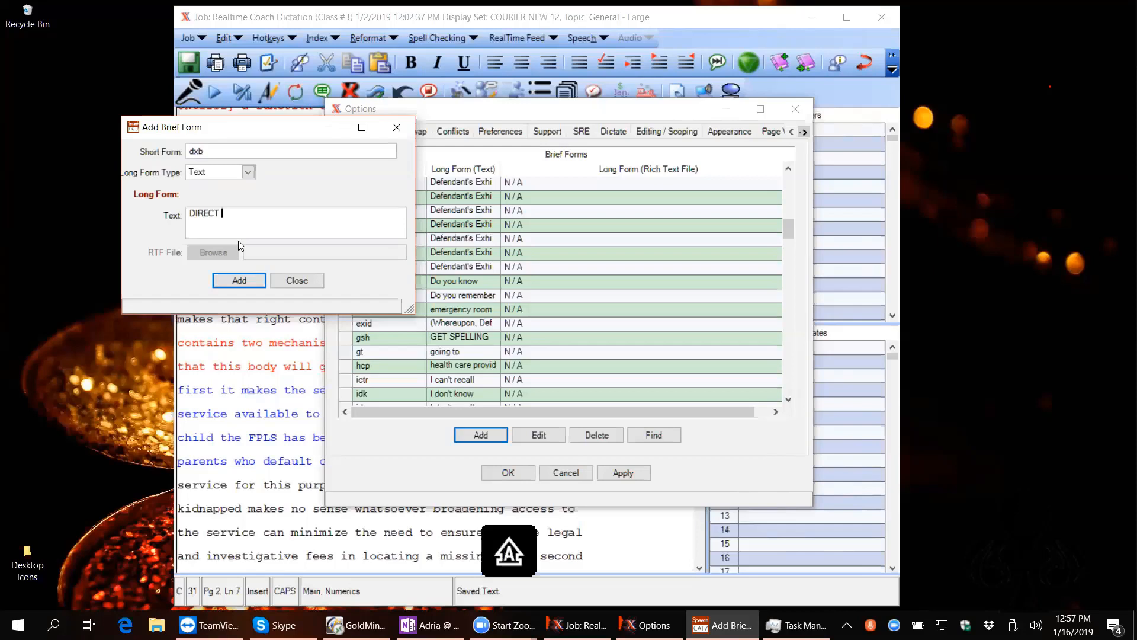
{"action": "type", "text": "EXAMINA"}
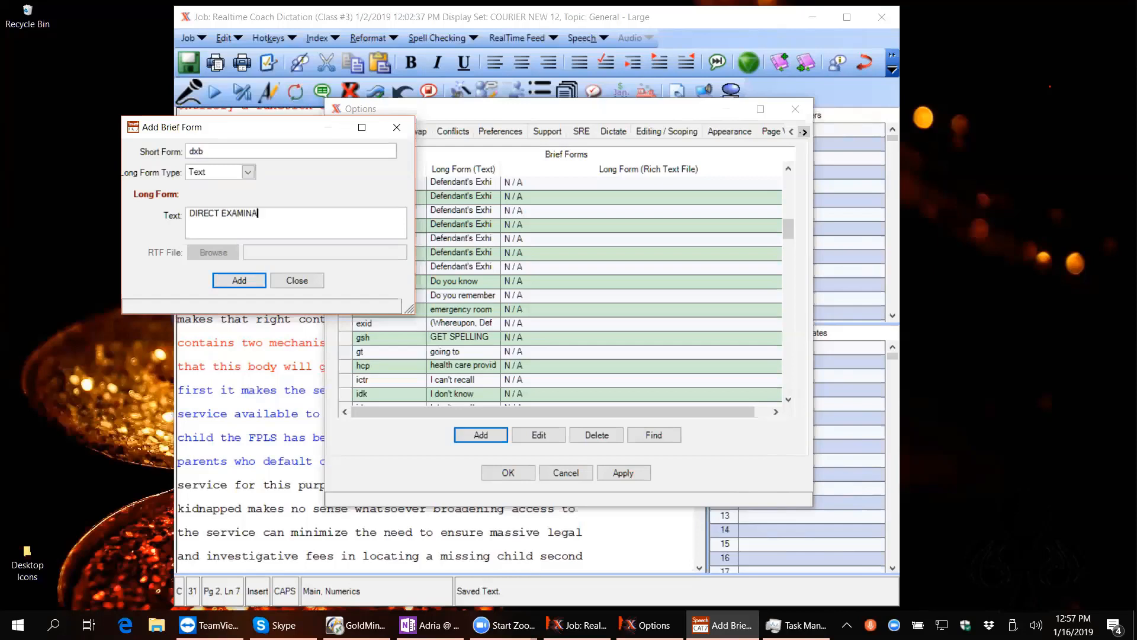
{"action": "type", "text": "TION BY"}
{"action": "double_click", "coordinate": [240, 282]}
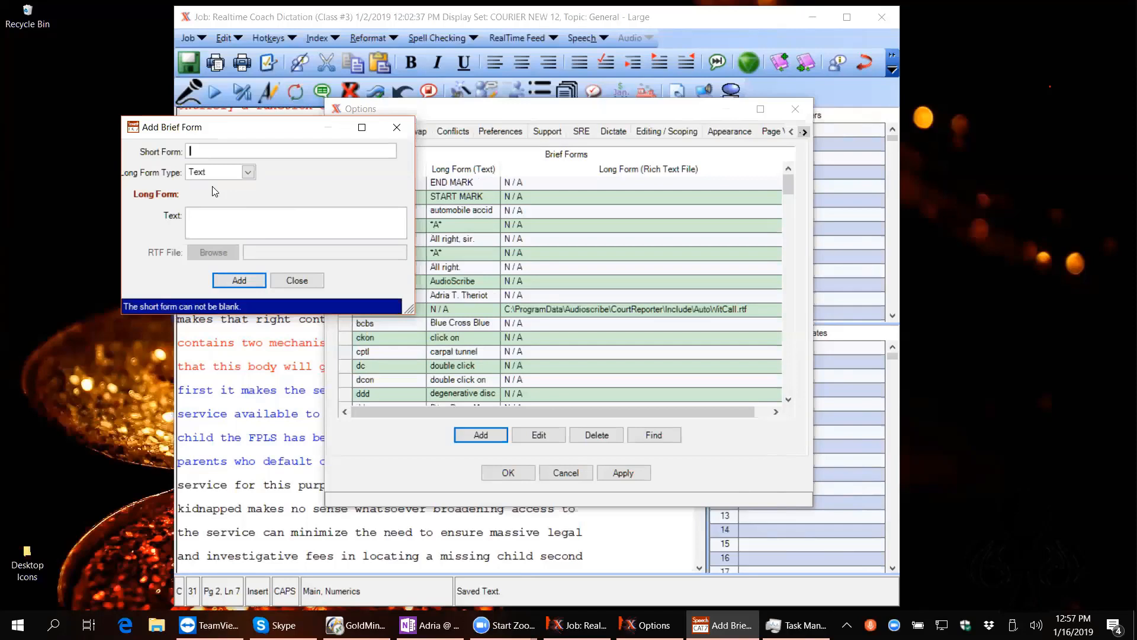
Step: Fill in another brief form with the lowercase short form "ceb" and a long form text beginning with "CROSS-EXAM"
{"action": "type", "text": "CE"}
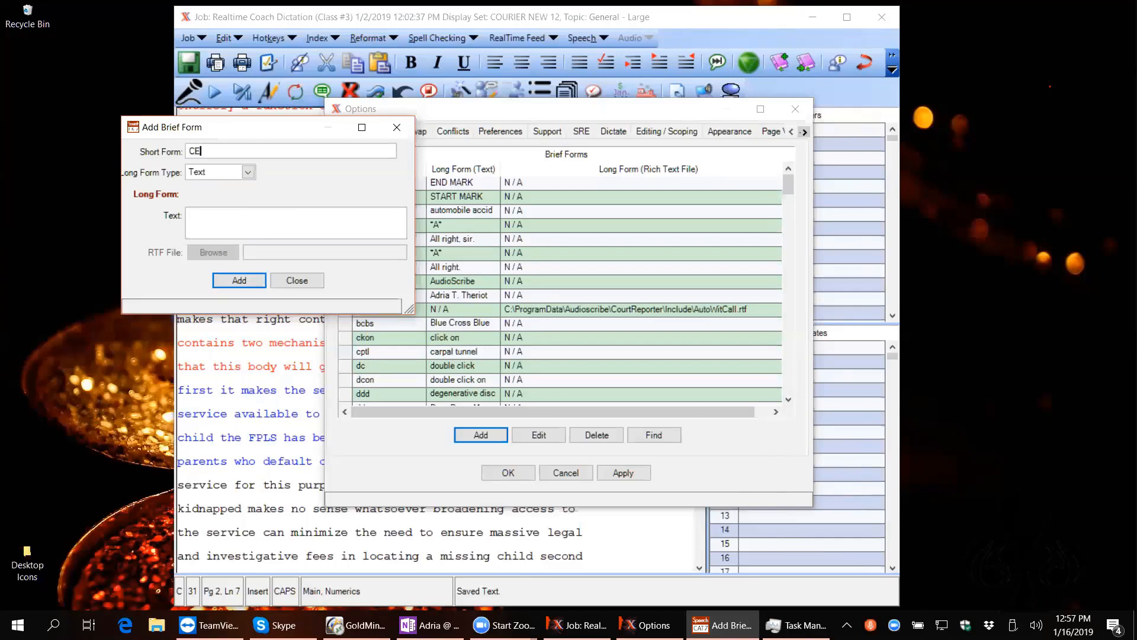
{"action": "key", "text": "BackSpace"}
{"action": "key", "text": "BackSpace"}
{"action": "key", "text": "Caps_Lock"}
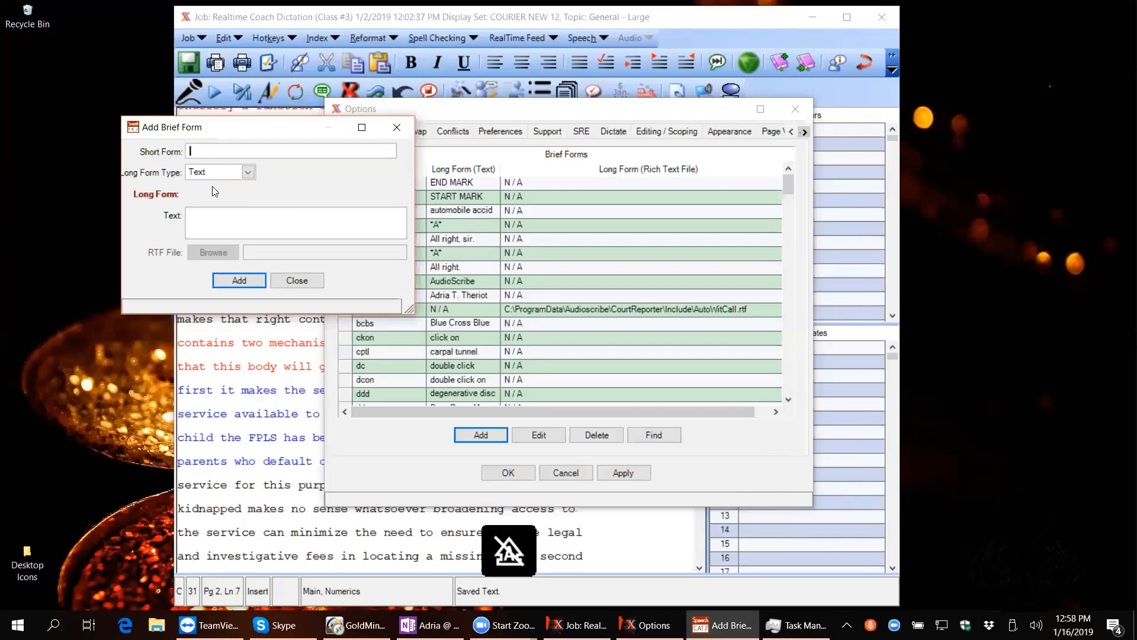
{"action": "type", "text": "ceb"}
{"action": "left_click", "coordinate": [225, 214]}
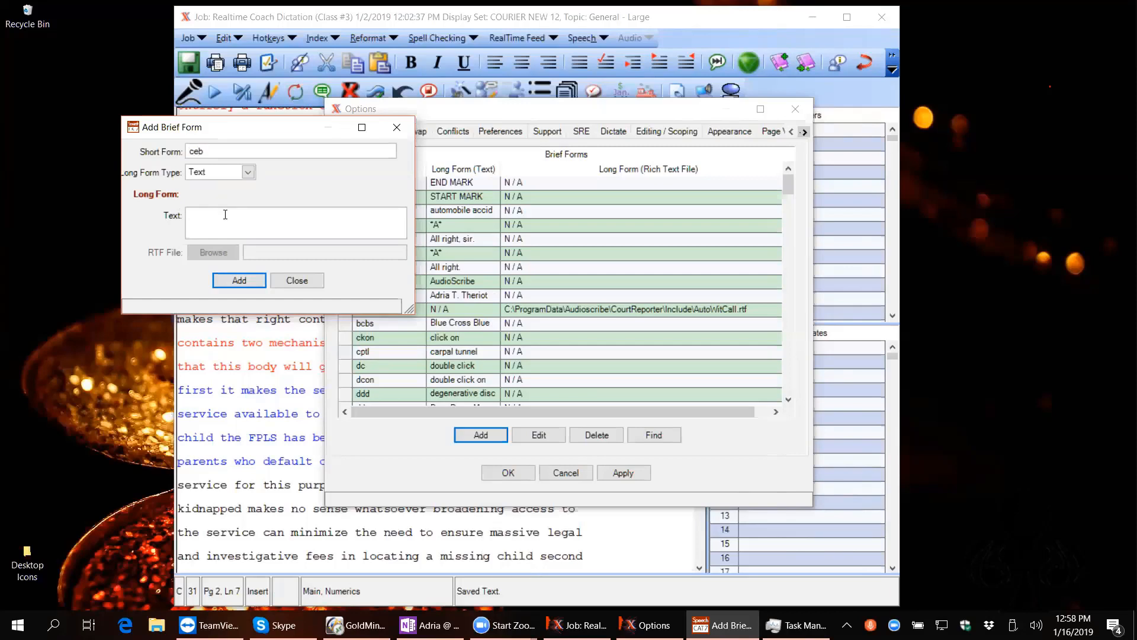
{"action": "key", "text": "Caps_Lock"}
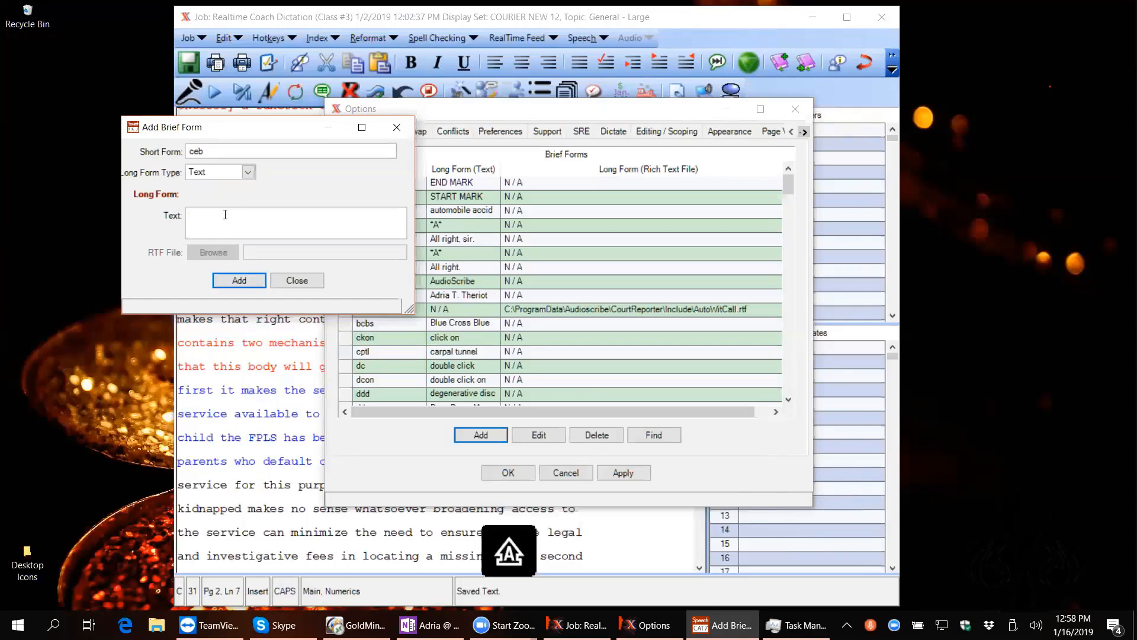
{"action": "type", "text": "CROSS-EXAM"}
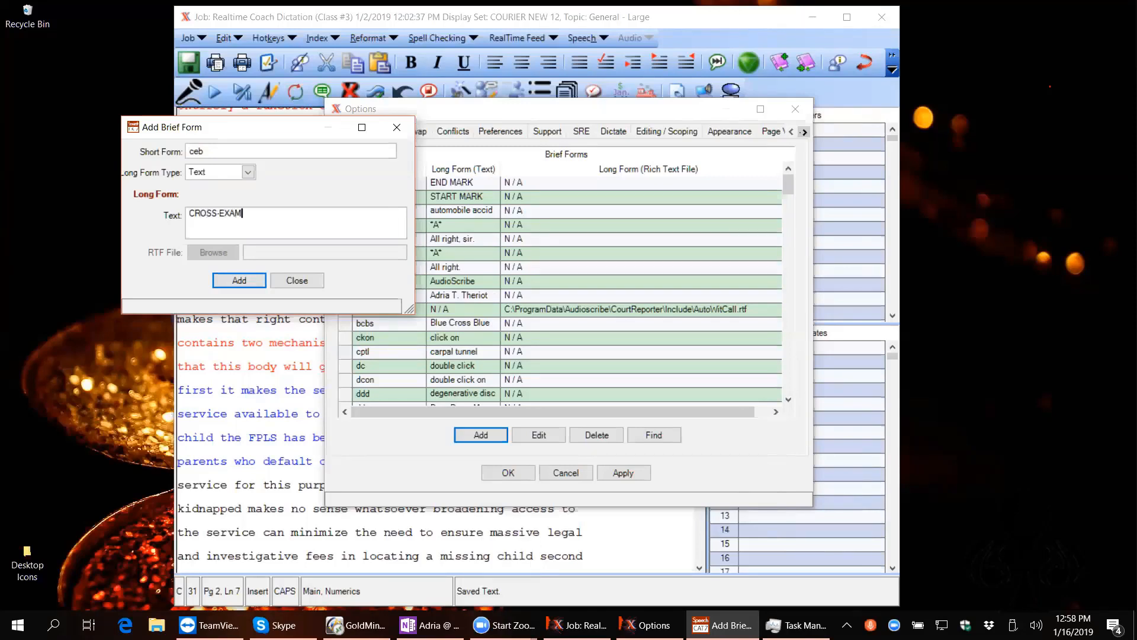
Step: Complete the long form of the brief "ceb" as CROSS-EXAMINATION BY and add it to the brief forms
{"action": "type", "text": "INATION BY"}
{"action": "left_click", "coordinate": [224, 276]}
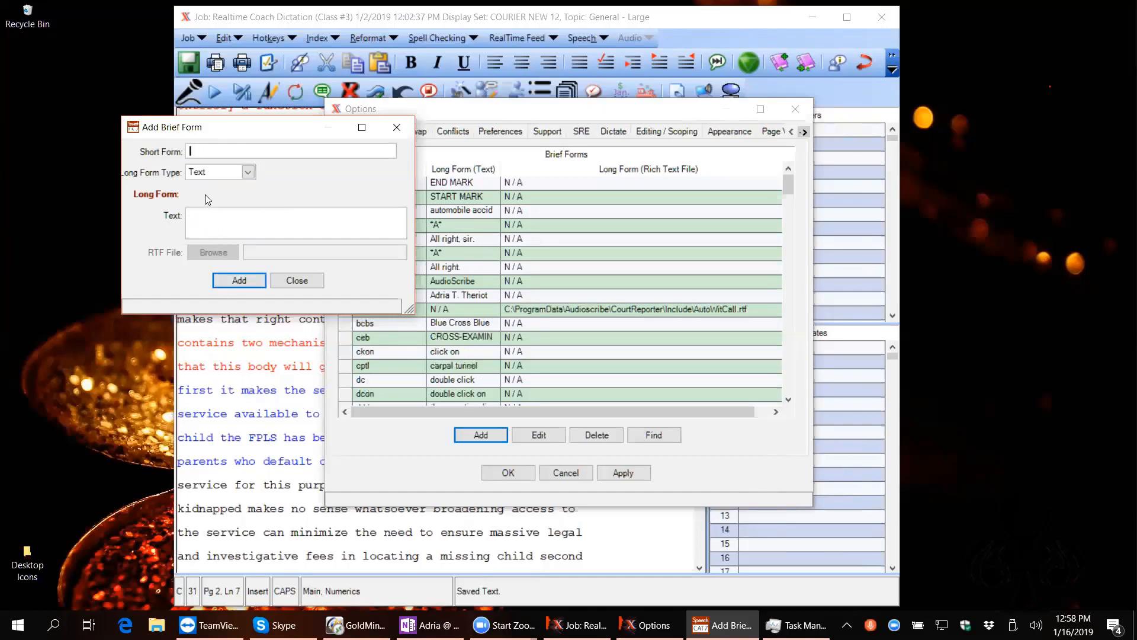
Step: Add a text brief form "rcb" with the long form RECROSS EXAMINATION BY, and accept the options to return to the transcript
{"action": "type", "text": "R"}
{"action": "key", "text": "BackSpace"}
{"action": "key", "text": "Caps_Lock"}
{"action": "type", "text": "r"}
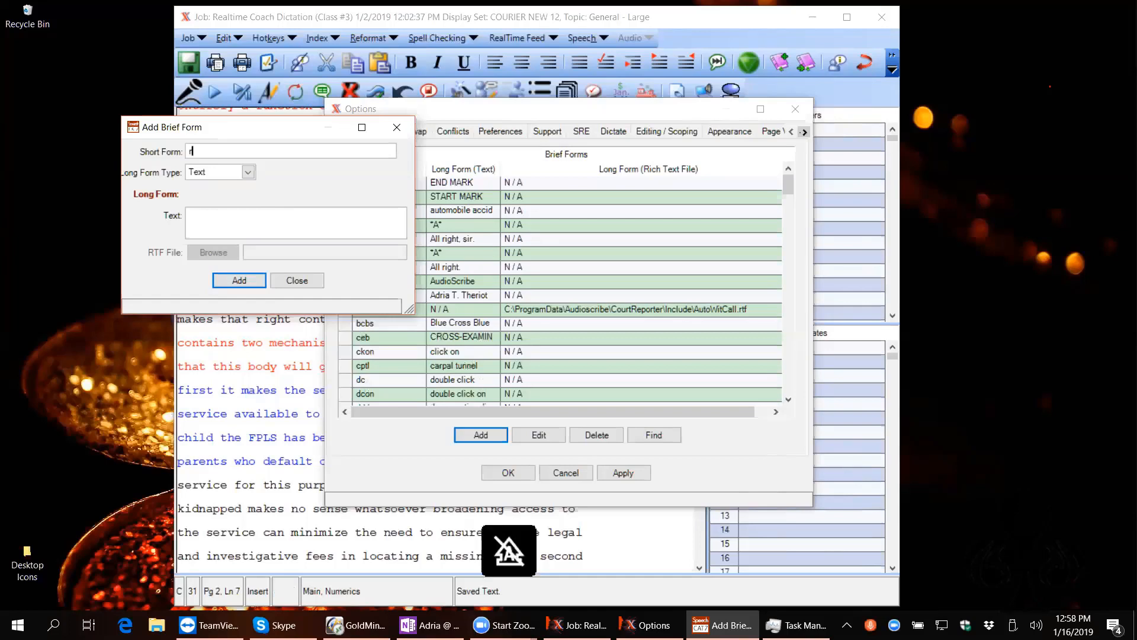
{"action": "type", "text": "c"}
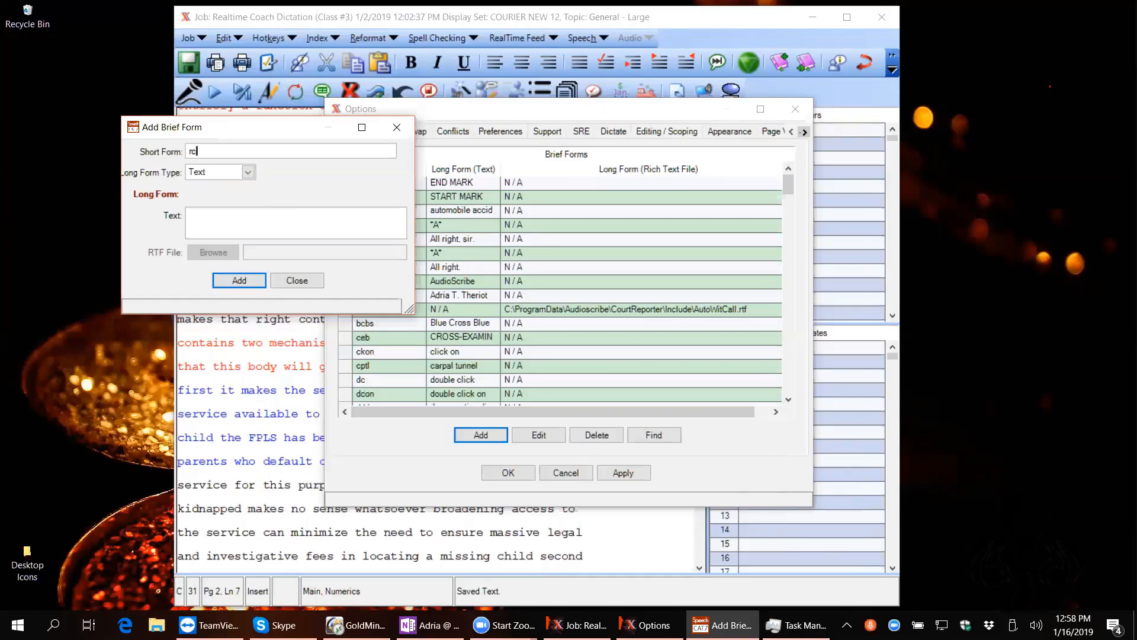
{"action": "type", "text": "b"}
{"action": "left_click", "coordinate": [200, 216]}
{"action": "key", "text": "Caps_Lock"}
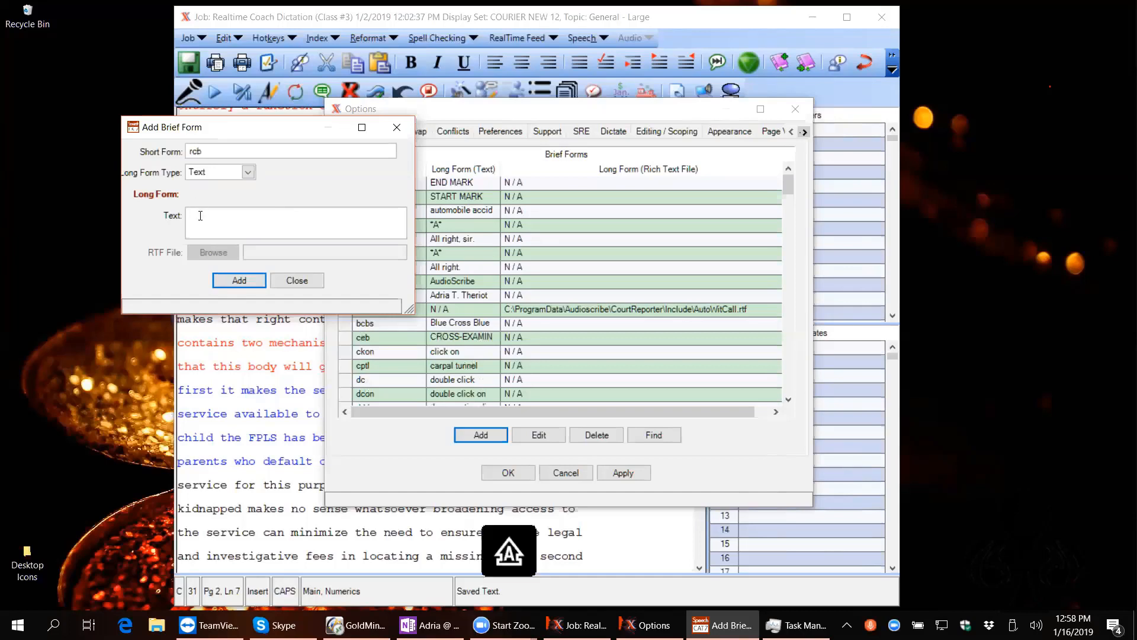
{"action": "type", "text": "RECROSS E"}
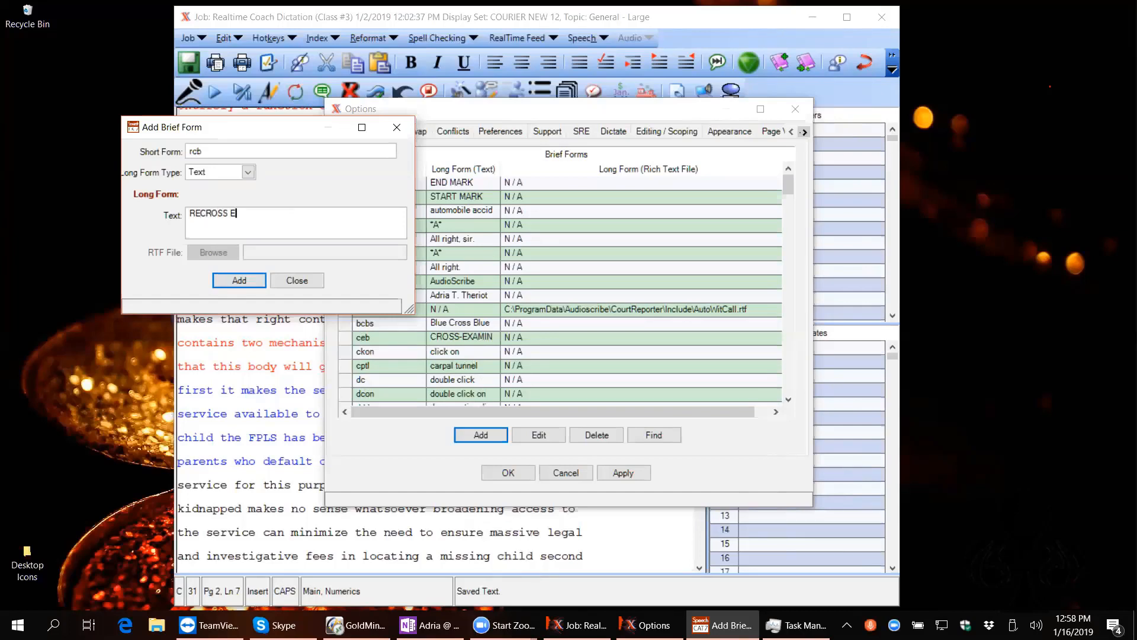
{"action": "type", "text": "XAMINATION BY"}
{"action": "left_click", "coordinate": [238, 281]}
{"action": "left_click", "coordinate": [509, 472]}
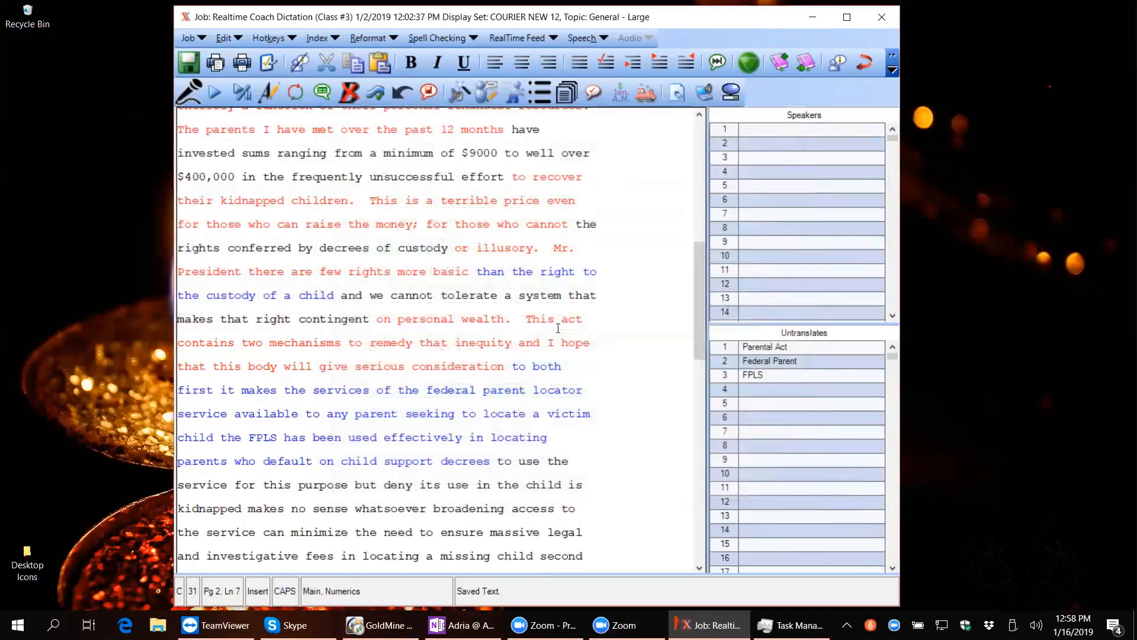
Step: Insert DIRECT EXAMINATION BY on its own line before the sentence starting "This act contains two mechanisms"
{"action": "left_click", "coordinate": [525, 320]}
{"action": "key", "text": "Return"}
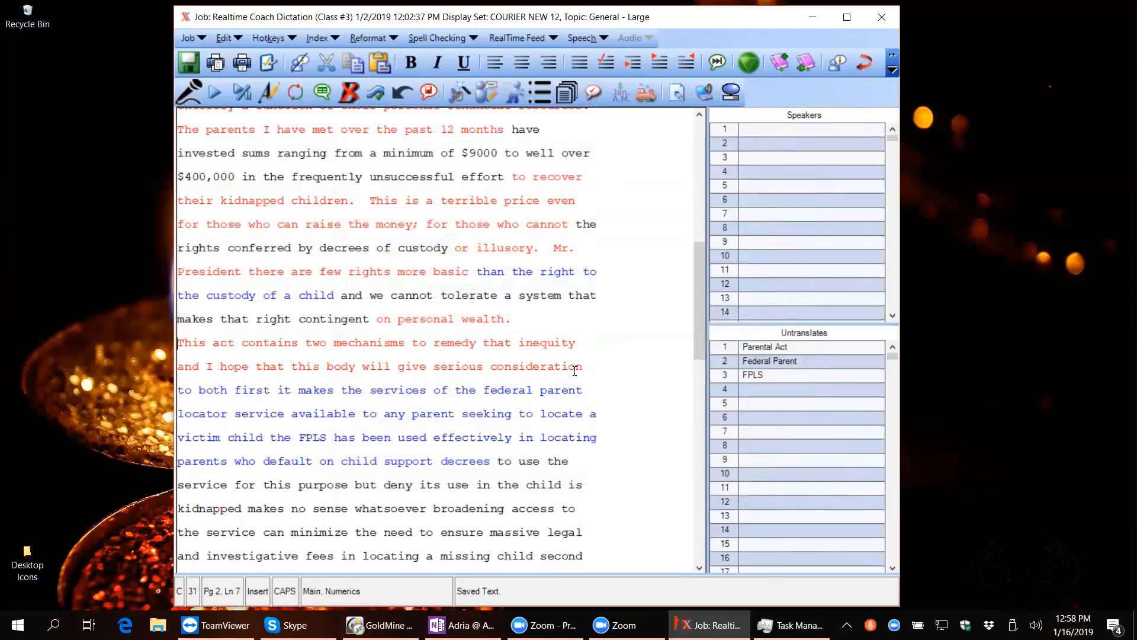
{"action": "type", "text": "DE"}
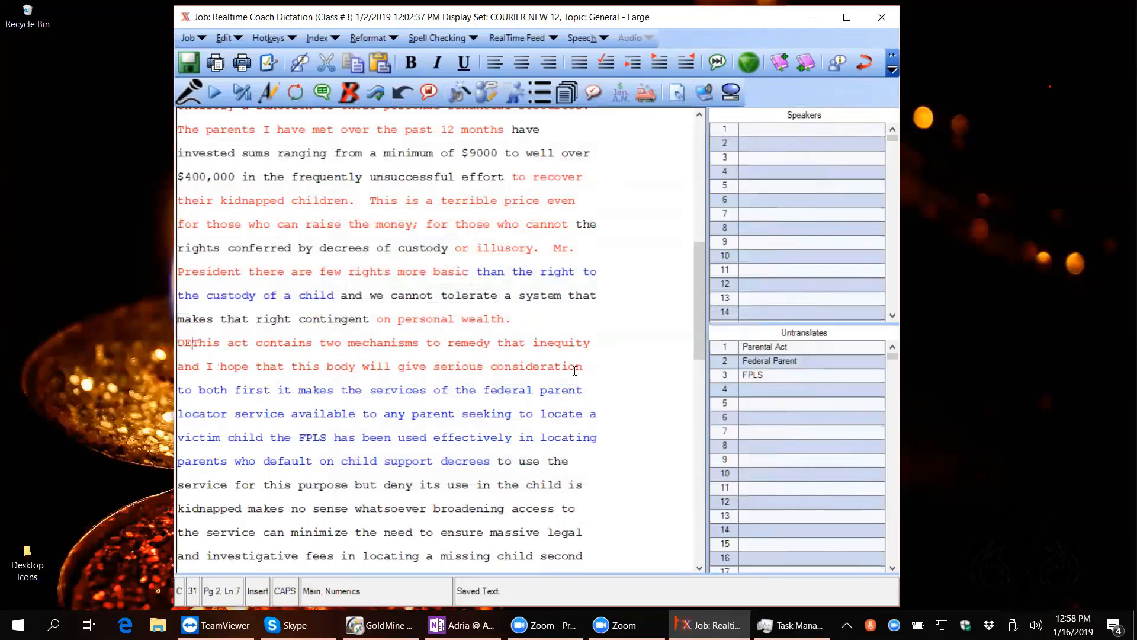
{"action": "key", "text": "BackSpace"}
{"action": "key", "text": "BackSpace"}
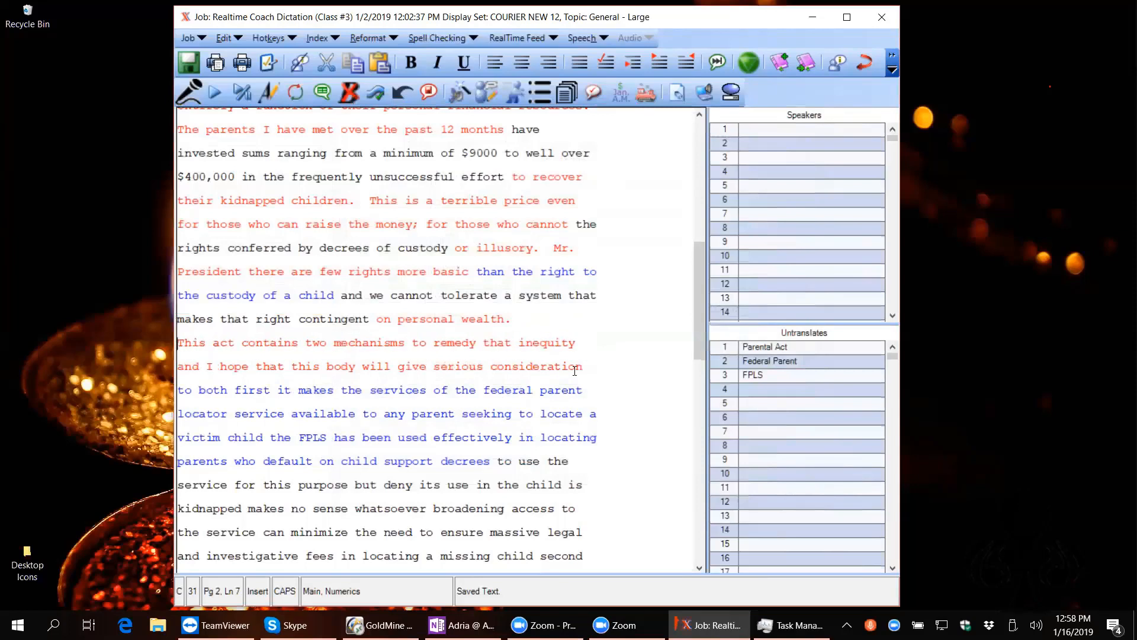
{"action": "key", "text": "Caps_Lock"}
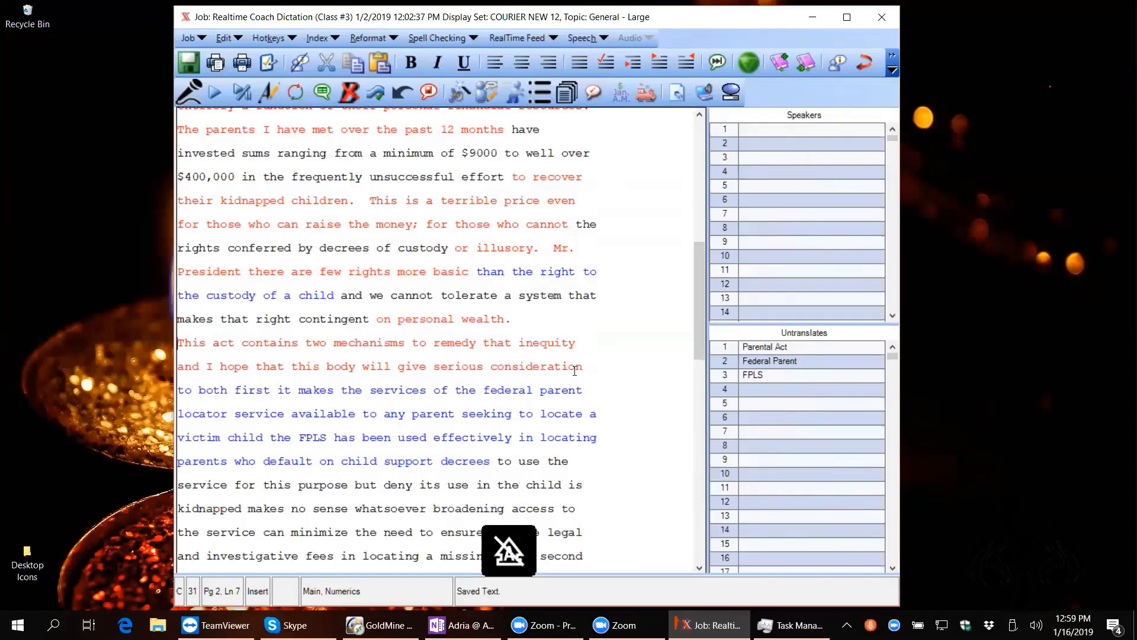
{"action": "type", "text": "DIRECT EXAMINATION BY"}
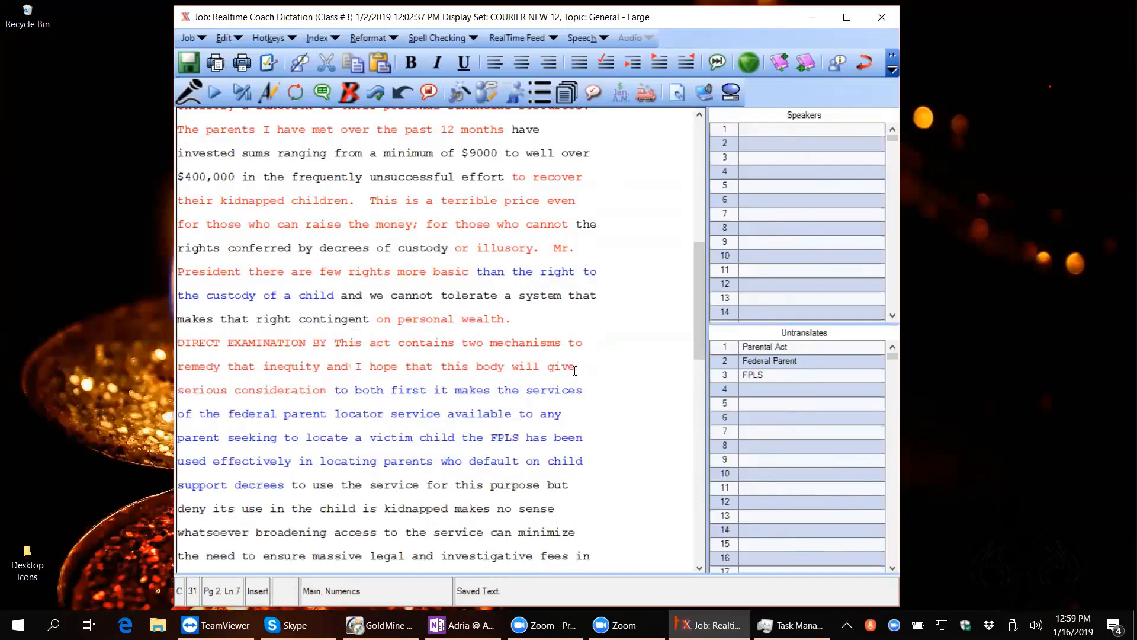
{"action": "key", "text": "Return"}
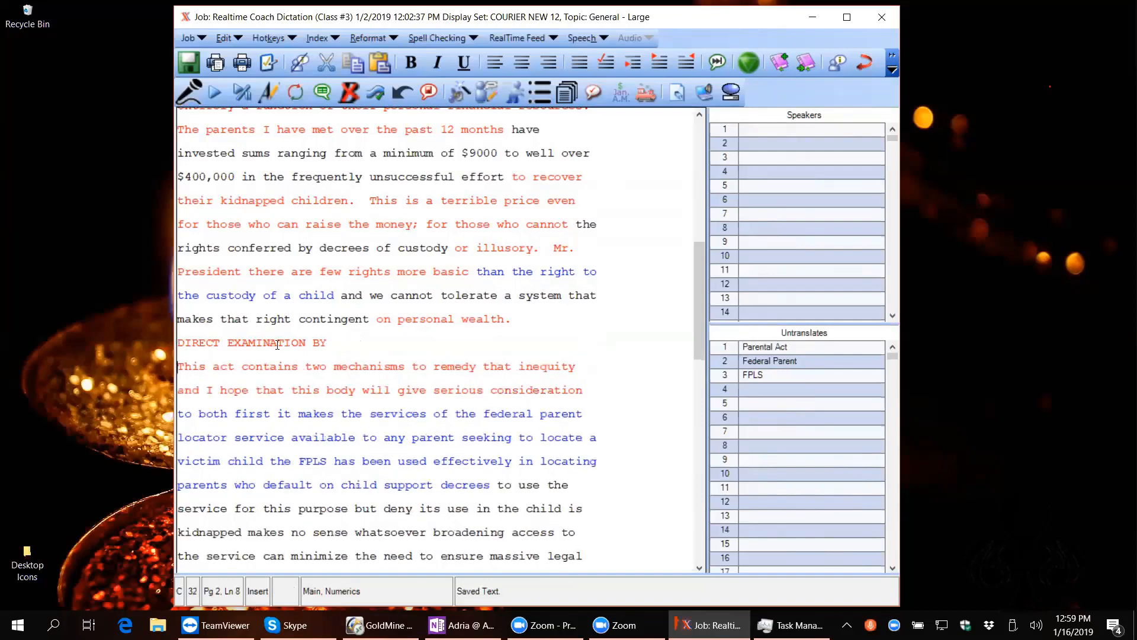
Step: Center the direct examination line and append the examining attorney's title and name
{"action": "left_click", "coordinate": [277, 344]}
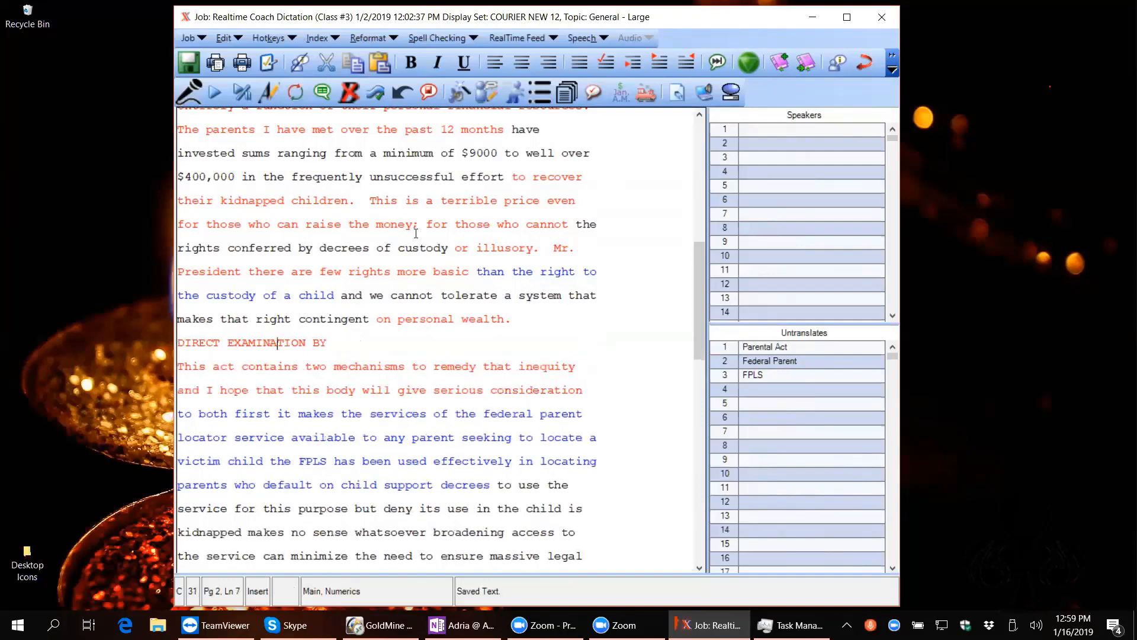
{"action": "left_click", "coordinate": [521, 63]}
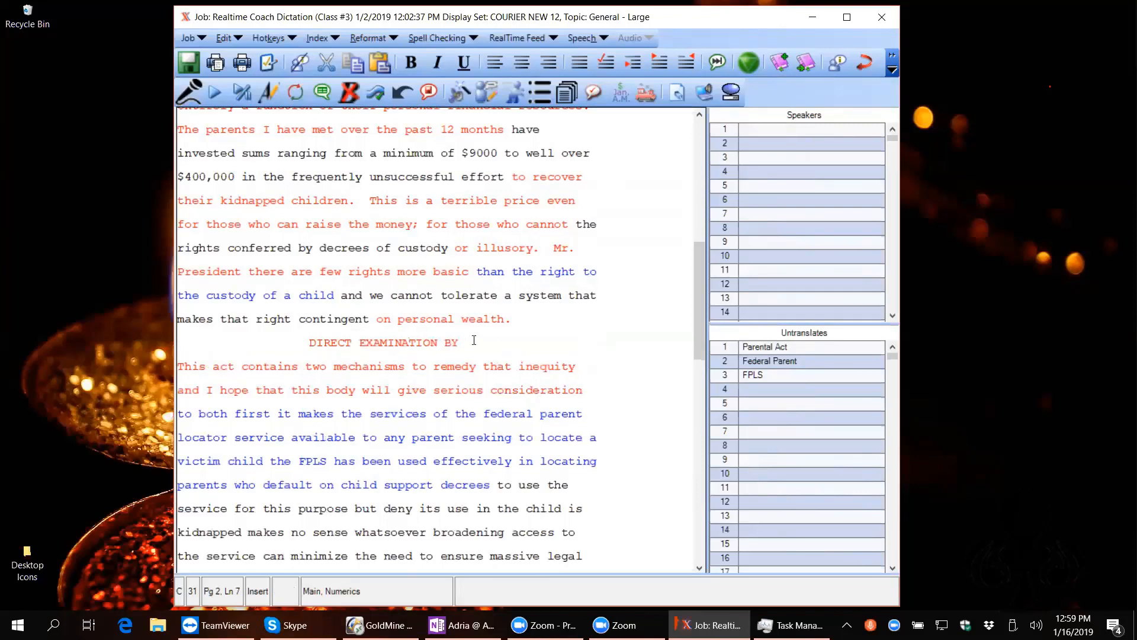
{"action": "type", "text": "MR"}
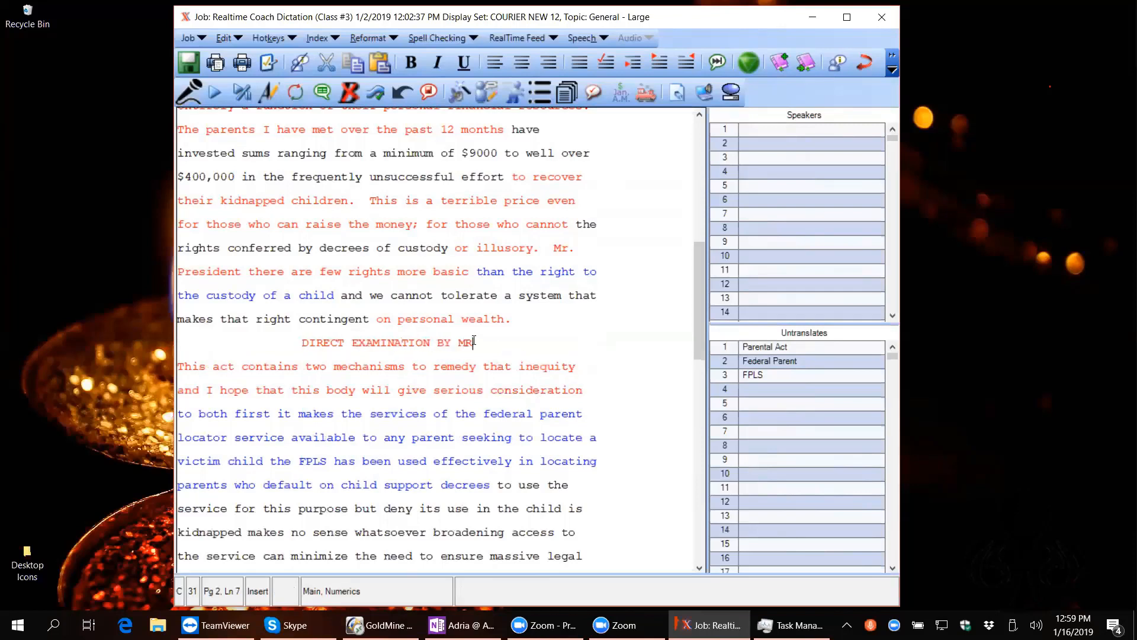
{"action": "type", "text": ". JONE"}
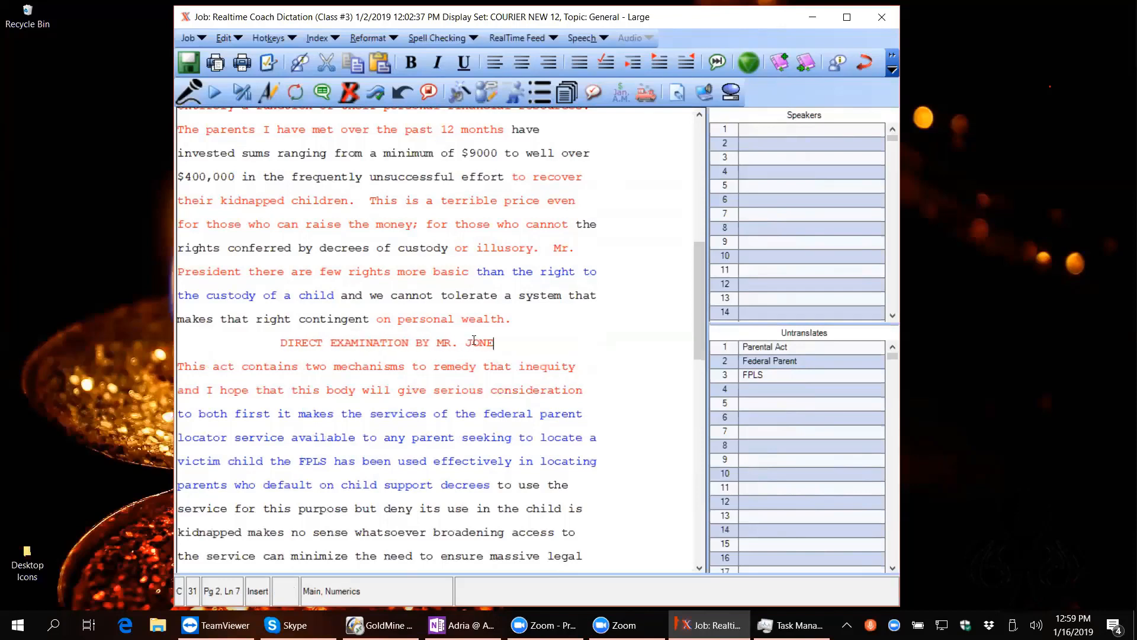
{"action": "type", "text": "S"}
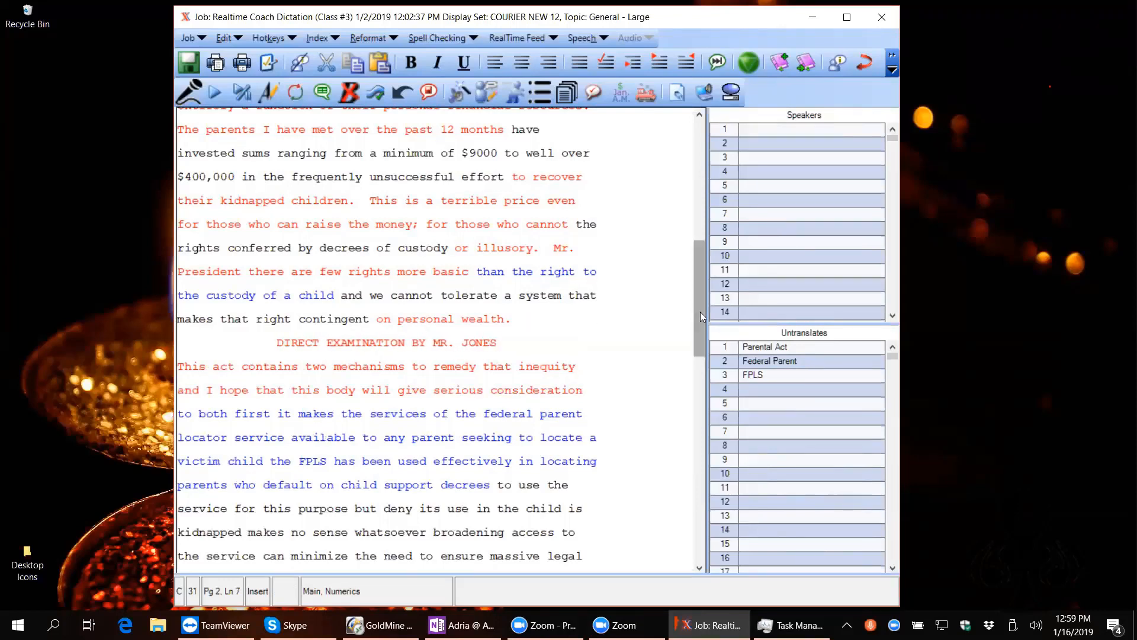
Step: End the sentence after "abduction itself" with a period and insert CROSS-EXAMINATION BY on its own line below it using the brief form
{"action": "left_click_drag", "start_coordinate": [700, 312], "coordinate": [701, 427]}
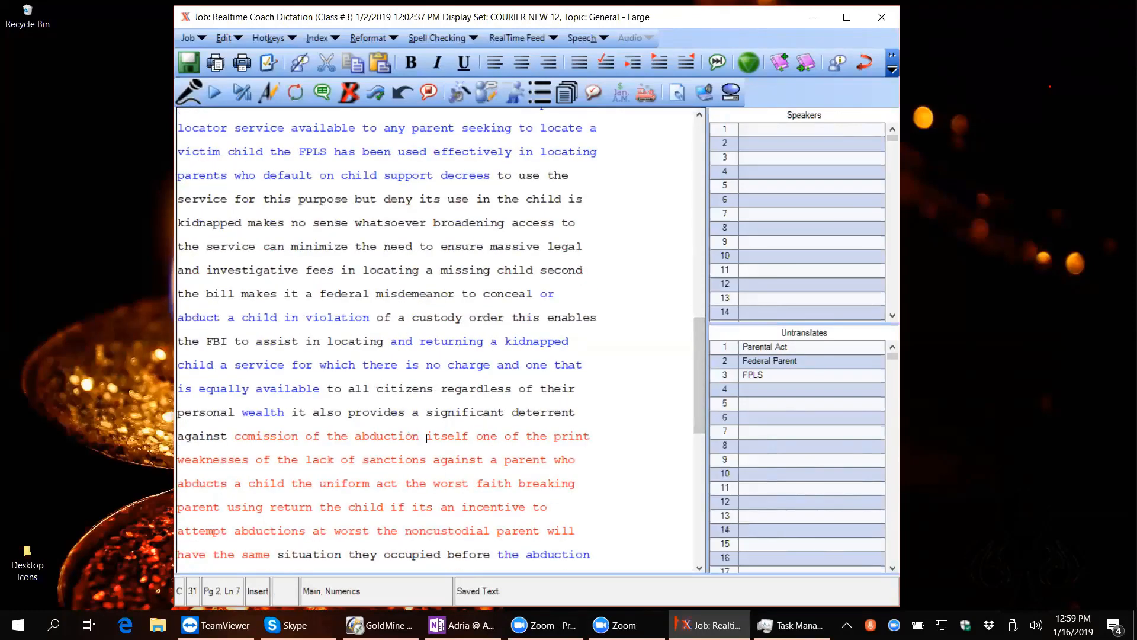
{"action": "left_click", "coordinate": [468, 437]}
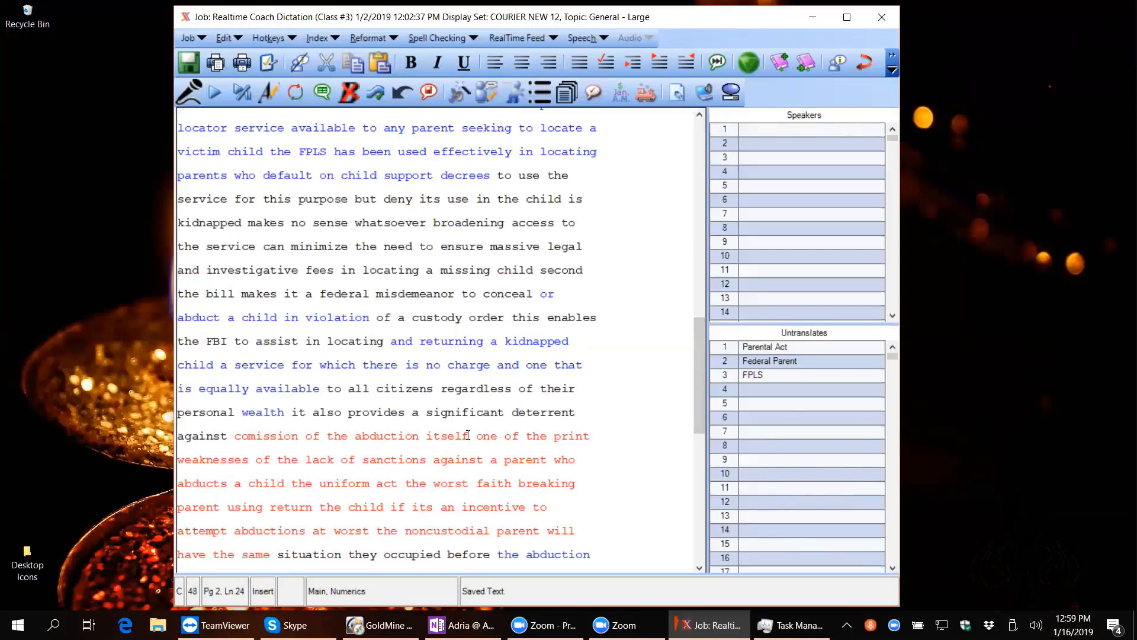
{"action": "type", "text": "."}
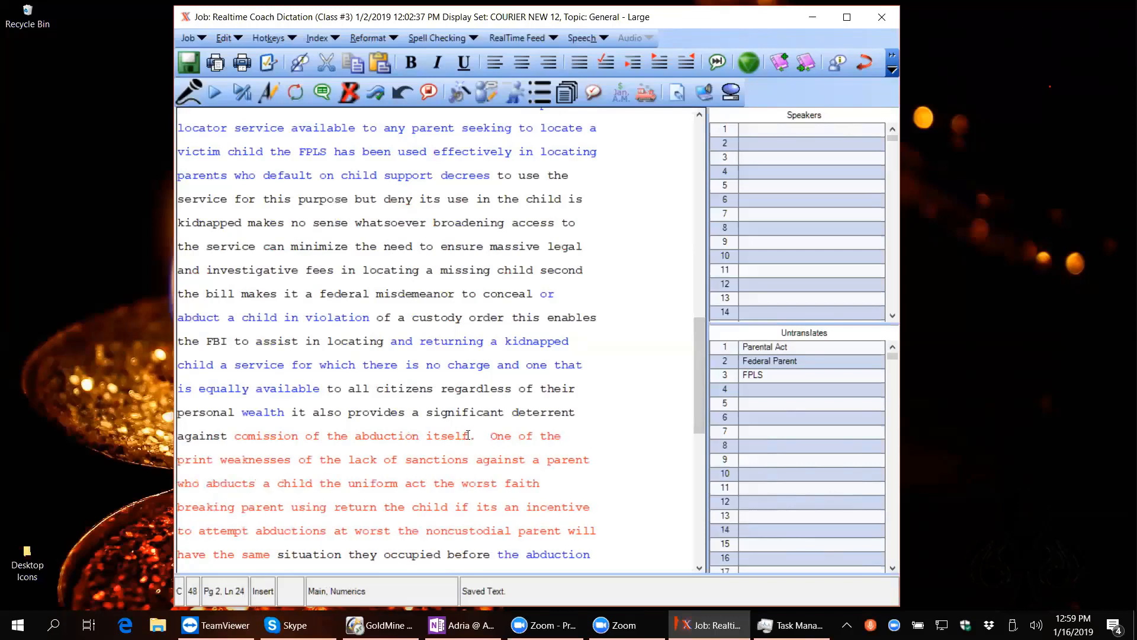
{"action": "key", "text": "Return"}
{"action": "key", "text": "Return"}
{"action": "key", "text": "Up"}
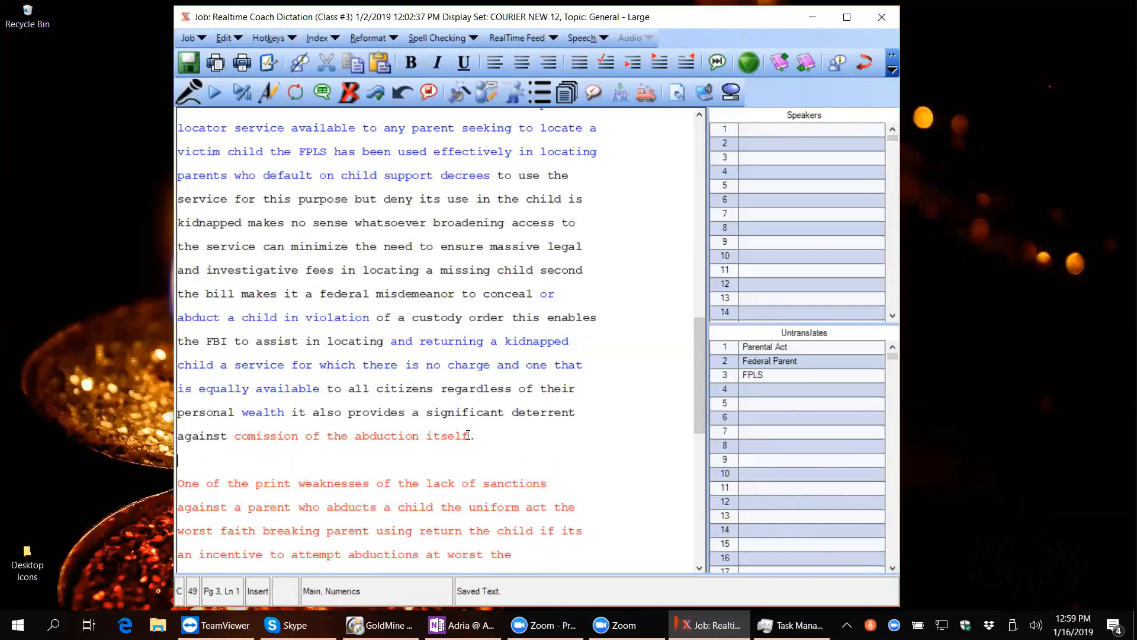
{"action": "type", "text": "cxb"}
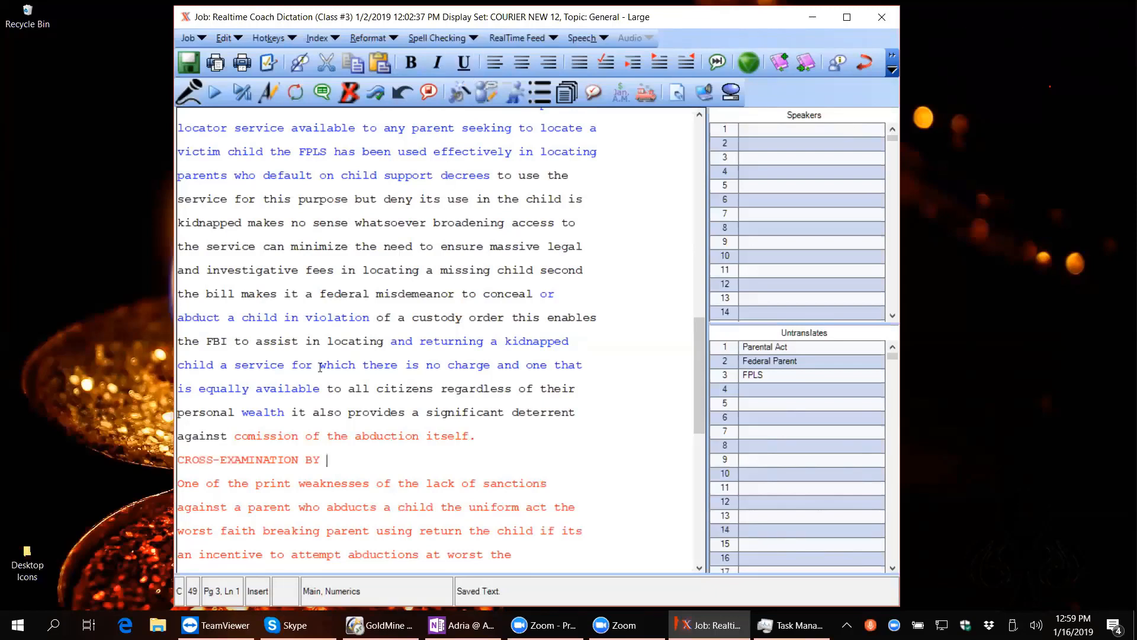
Step: Center the CROSS-EXAMINATION BY line in the transcript
{"action": "double_click", "coordinate": [265, 460]}
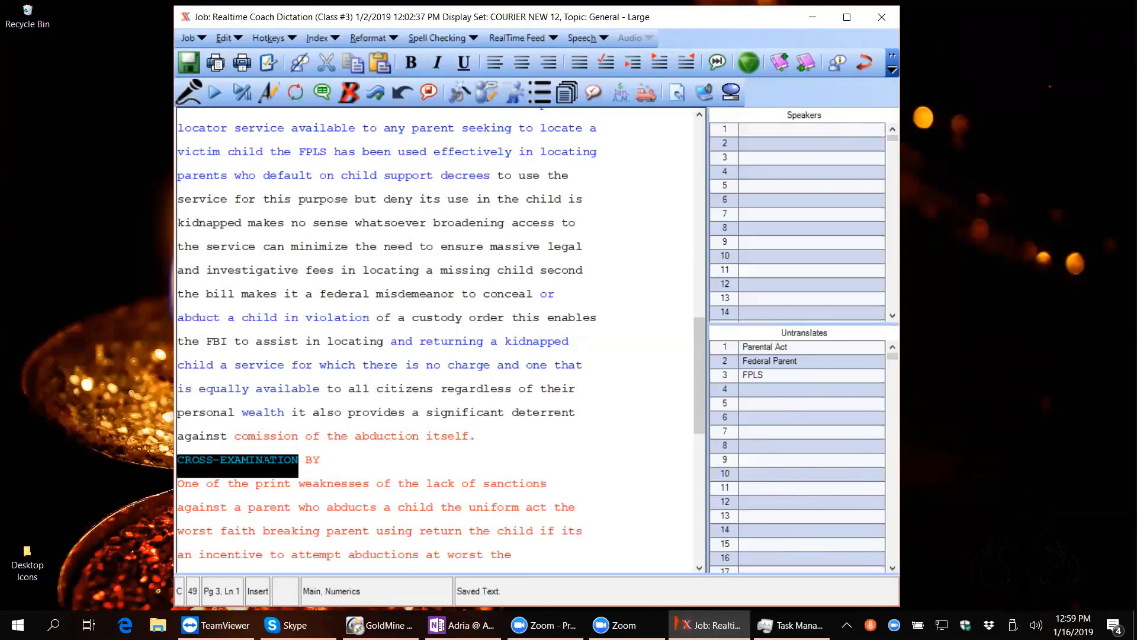
{"action": "left_click", "coordinate": [192, 461]}
{"action": "left_click", "coordinate": [520, 61]}
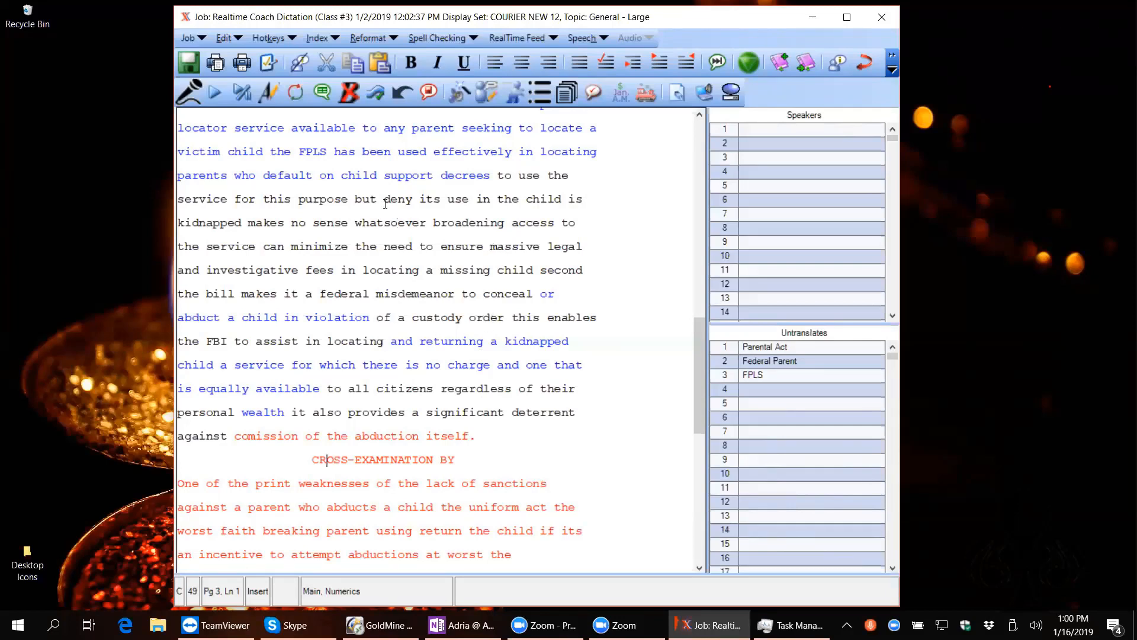
Step: Capitalize the first letter of "federal" before "misdemeanor" and look over the list of editing hotkeys
{"action": "left_click", "coordinate": [345, 295]}
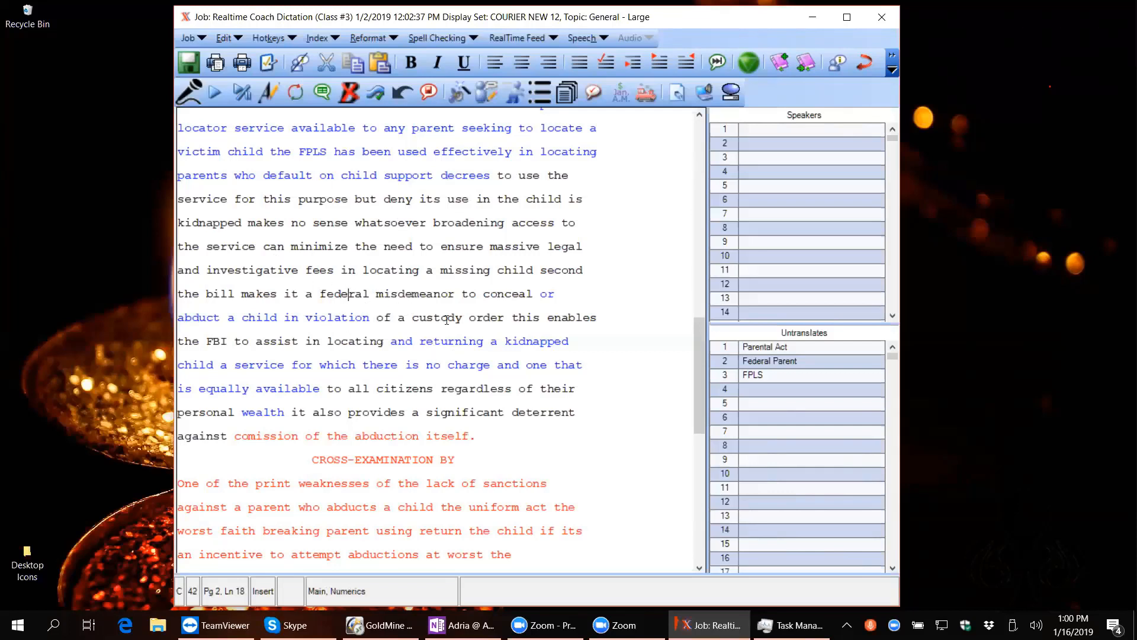
{"action": "key", "text": "shift+F3"}
{"action": "key", "text": "shift+F3"}
{"action": "left_click", "coordinate": [286, 42]}
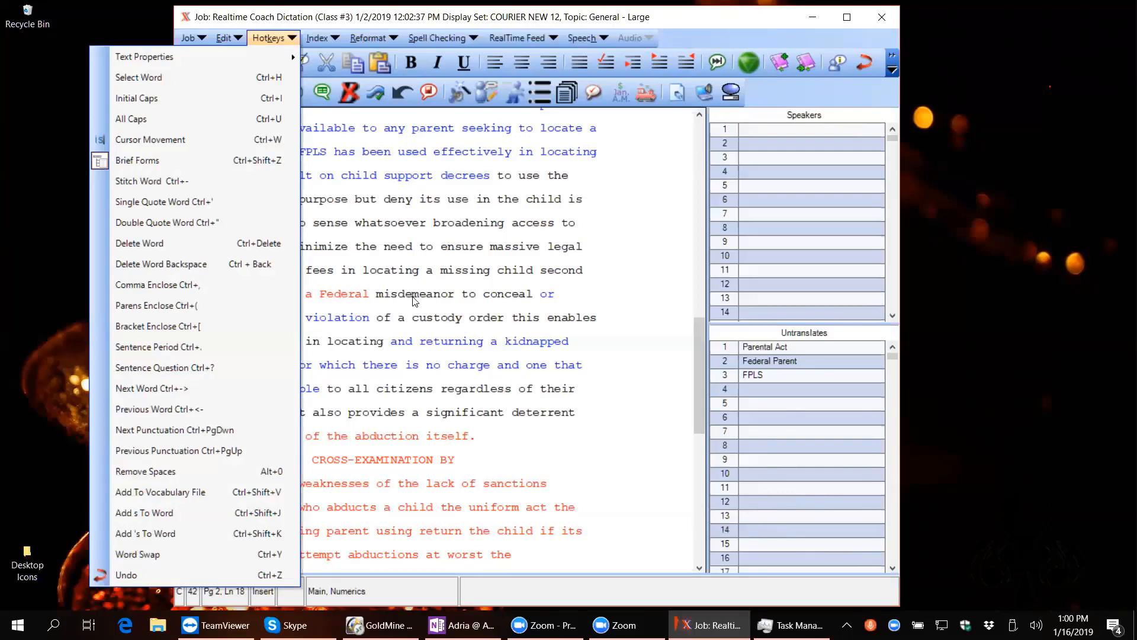
{"action": "left_click", "coordinate": [605, 362]}
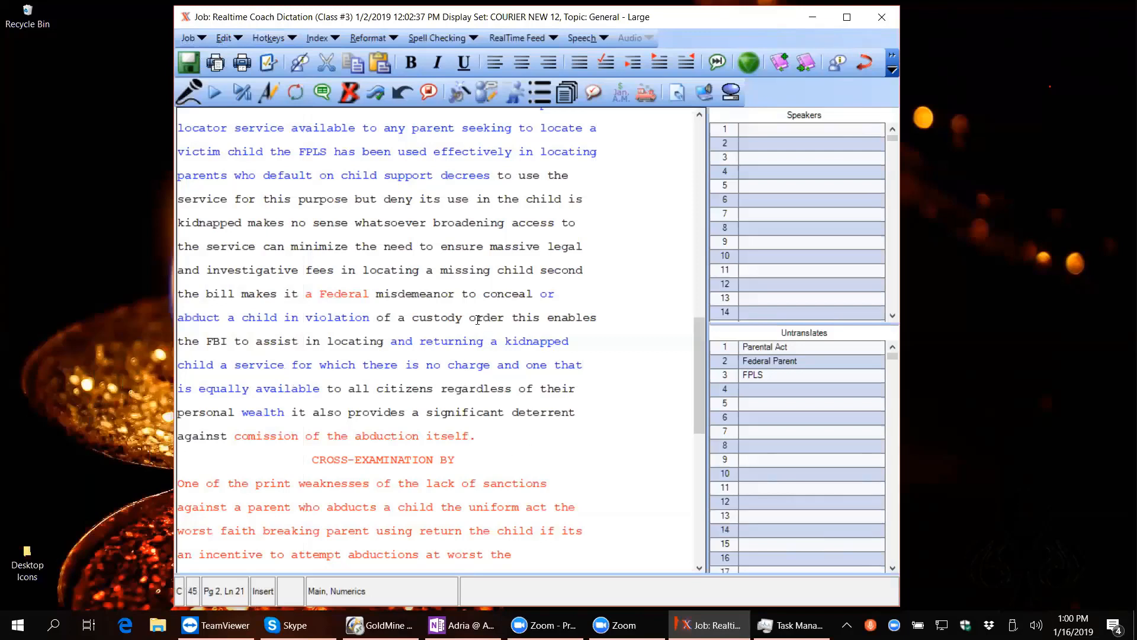
Step: Try stitching the word "misdemeanor" into hyphen-separated capitals and restore it to plain lowercase
{"action": "left_click", "coordinate": [435, 295]}
{"action": "key", "text": "ctrl+minus"}
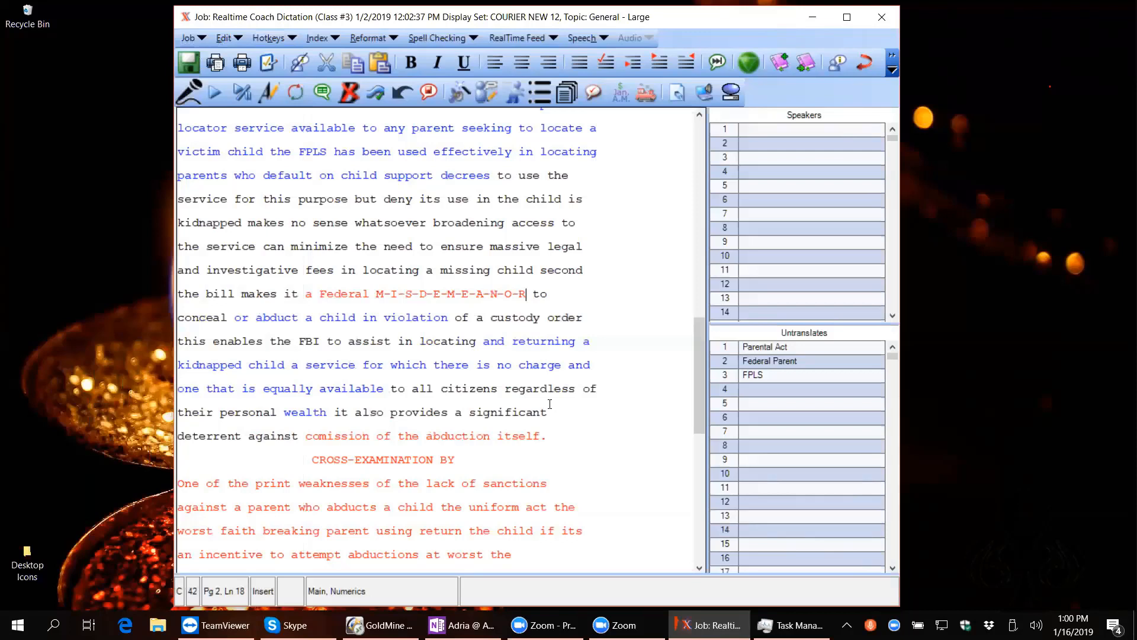
{"action": "key", "text": "ctrl+h"}
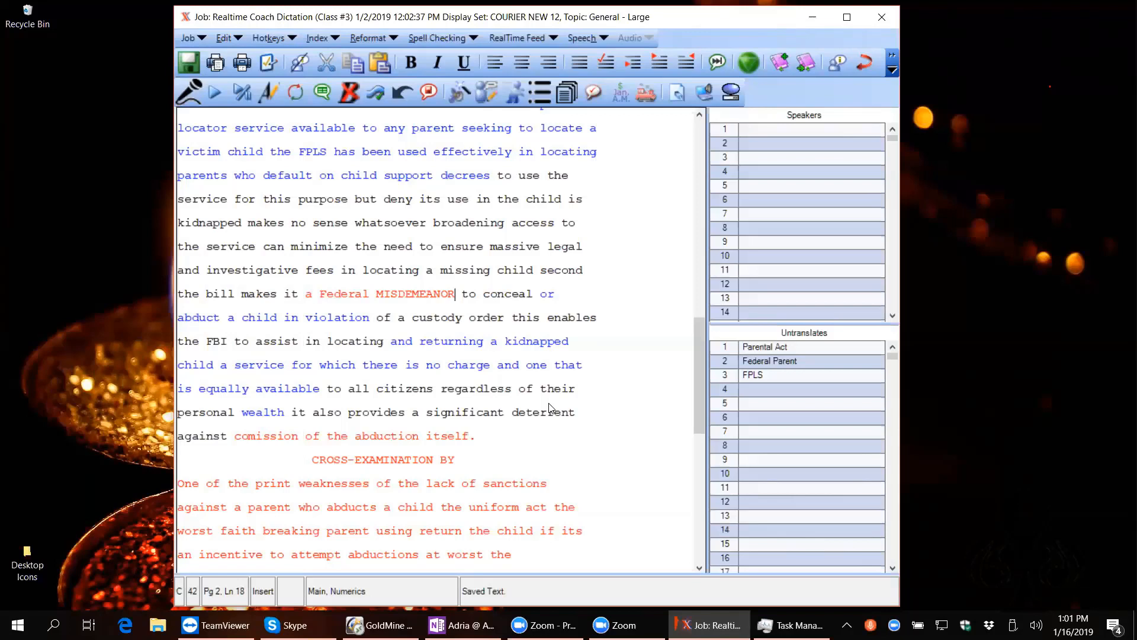
{"action": "key", "text": "shift+F3"}
{"action": "left_click", "coordinate": [277, 38]}
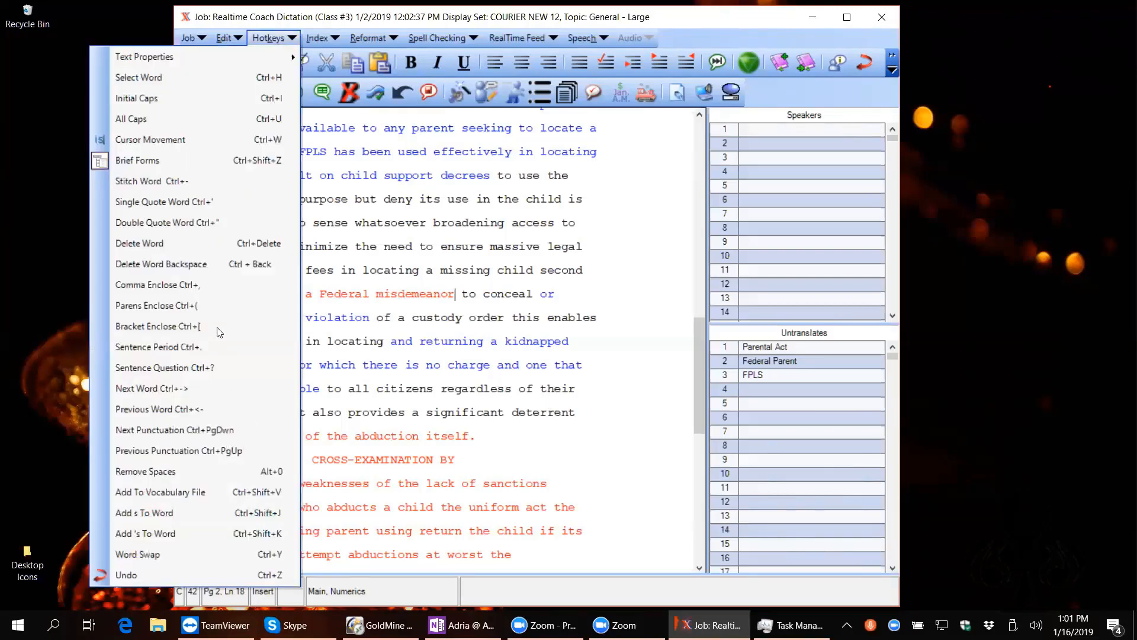
{"action": "left_click", "coordinate": [416, 394]}
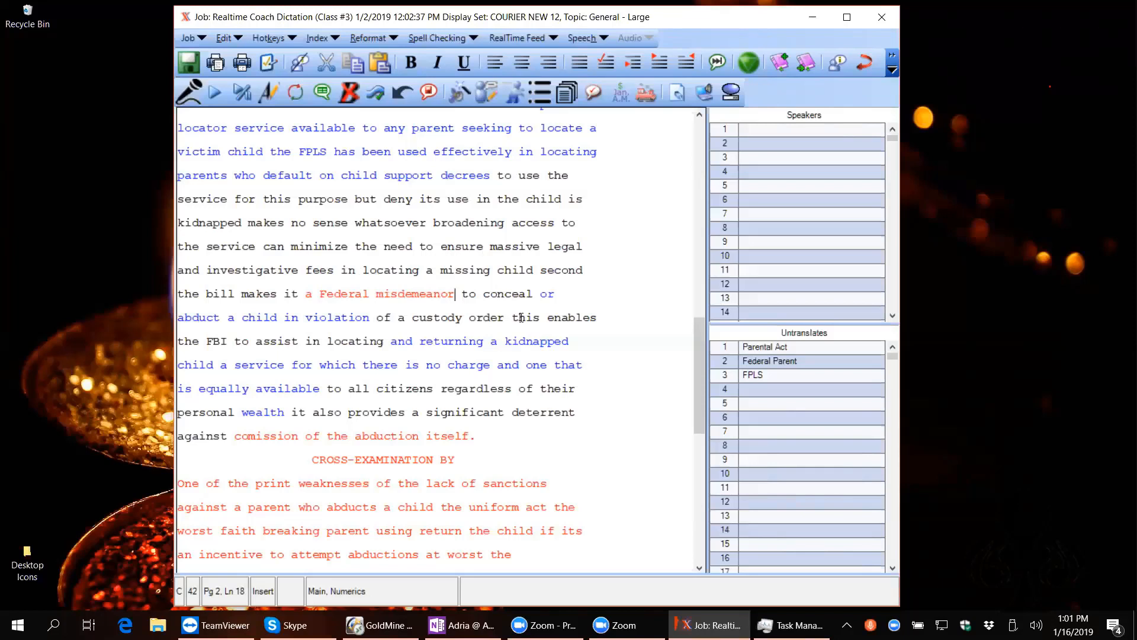
Step: Try ending the sentence with a question mark after "misdemeanor" and restore the original punctuation and lowercase "to"
{"action": "type", "text": "?  T"}
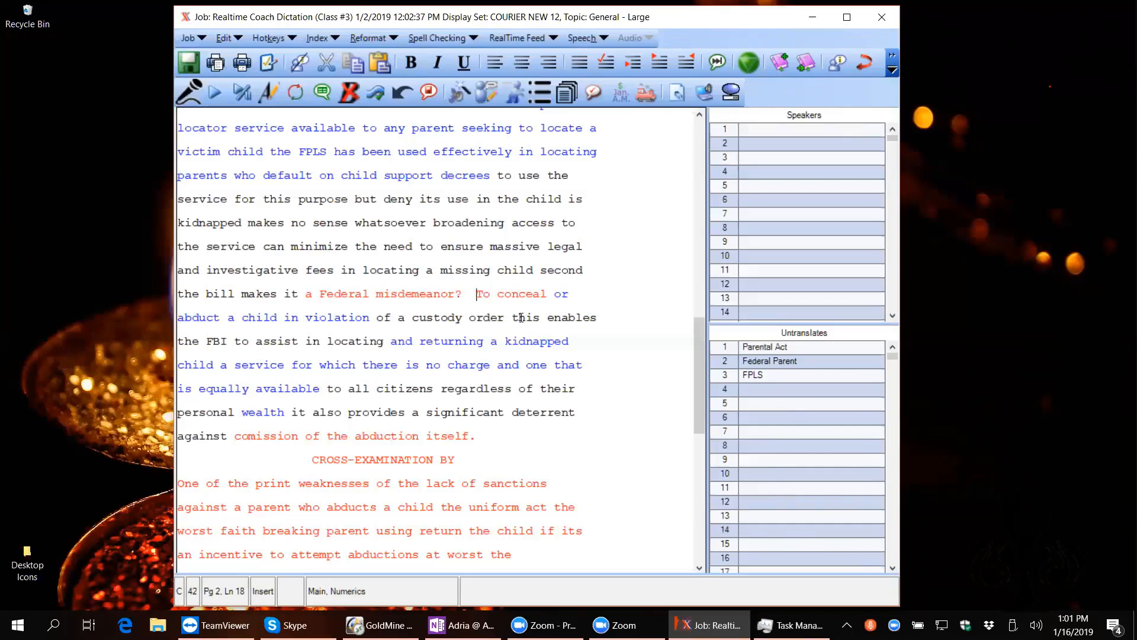
{"action": "type", "text": "?"}
{"action": "key", "text": "BackSpace"}
{"action": "key", "text": "BackSpace"}
{"action": "key", "text": "BackSpace"}
{"action": "key", "text": "BackSpace"}
{"action": "key", "text": "BackSpace"}
{"action": "key", "text": "BackSpace"}
{"action": "key", "text": "shift+F3"}
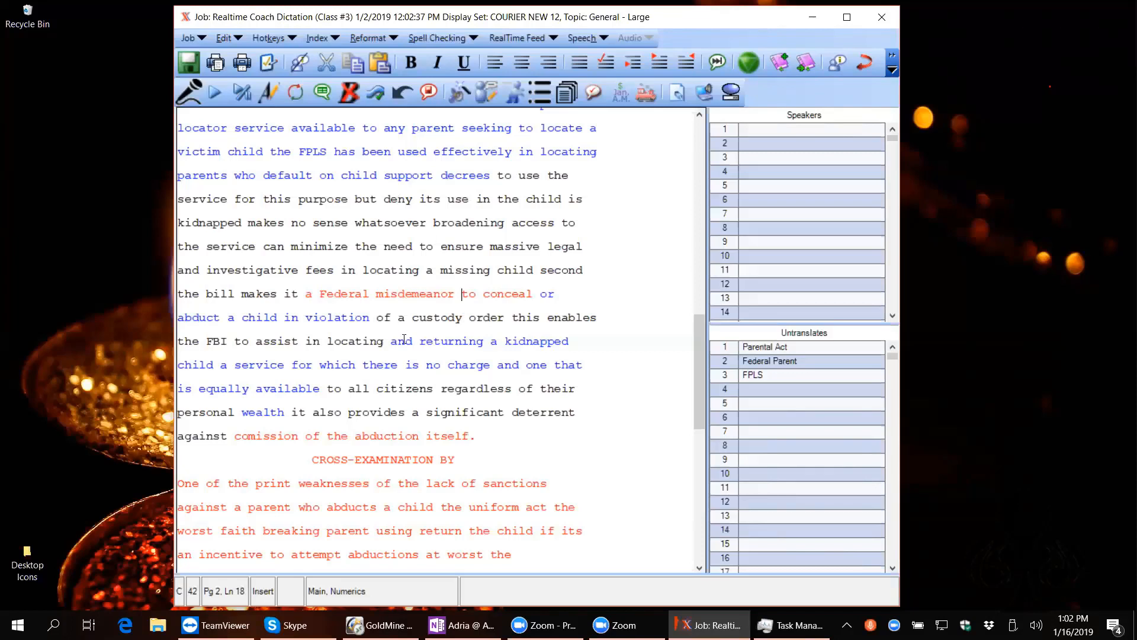
Step: Open the realtime rules and look over the word replacements in the checked Main folder
{"action": "left_click", "coordinate": [233, 41]}
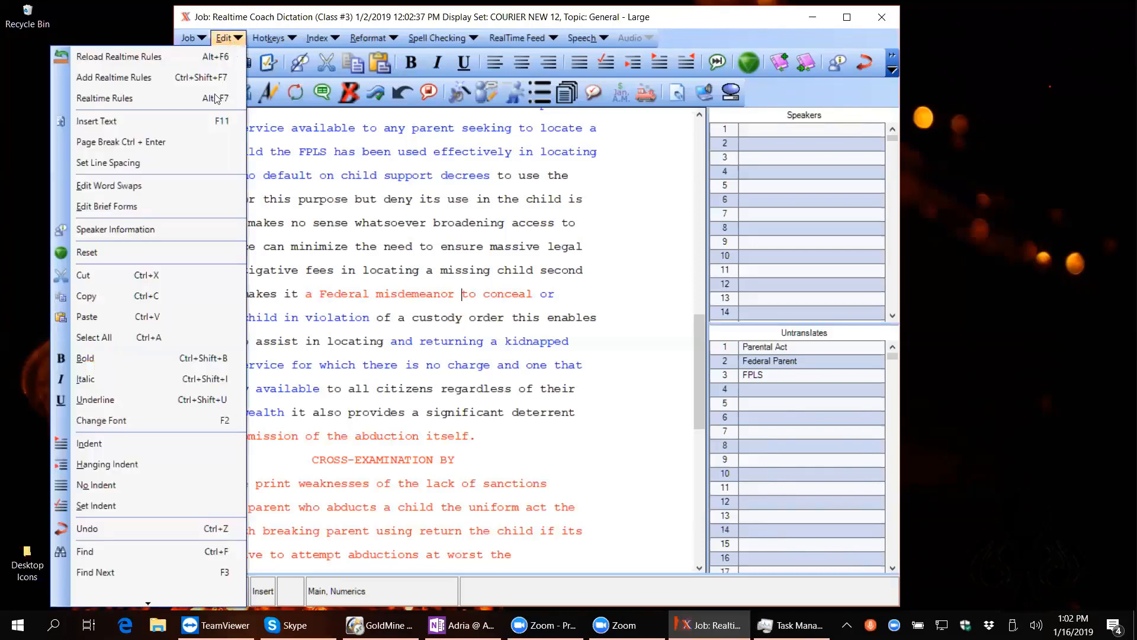
{"action": "left_click", "coordinate": [104, 99]}
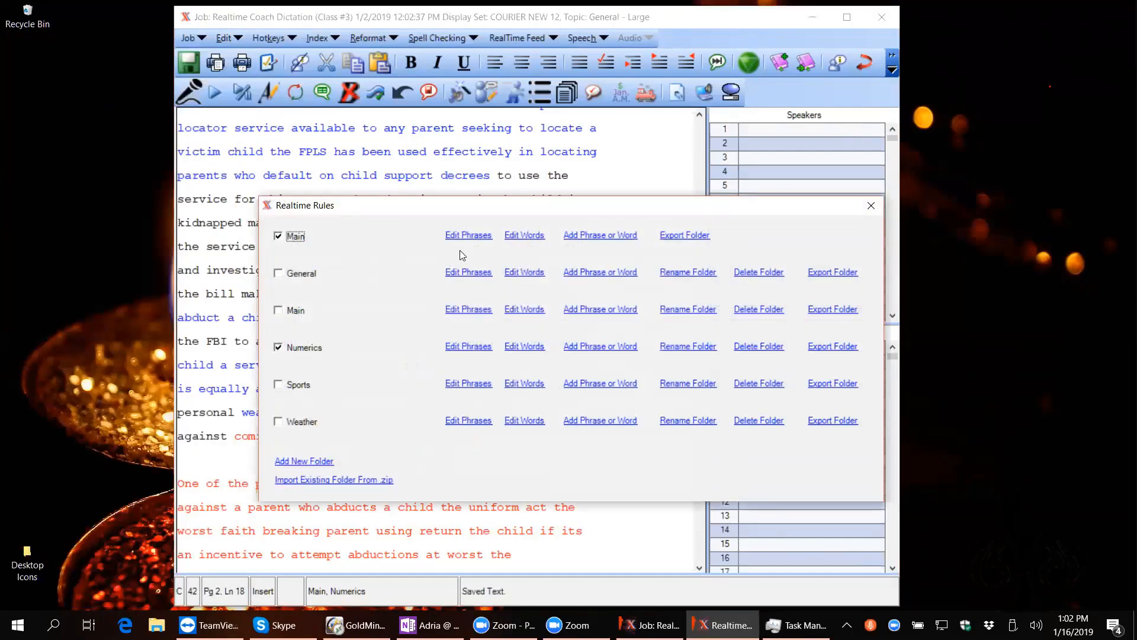
{"action": "left_click", "coordinate": [524, 235]}
{"action": "left_click", "coordinate": [264, 45]}
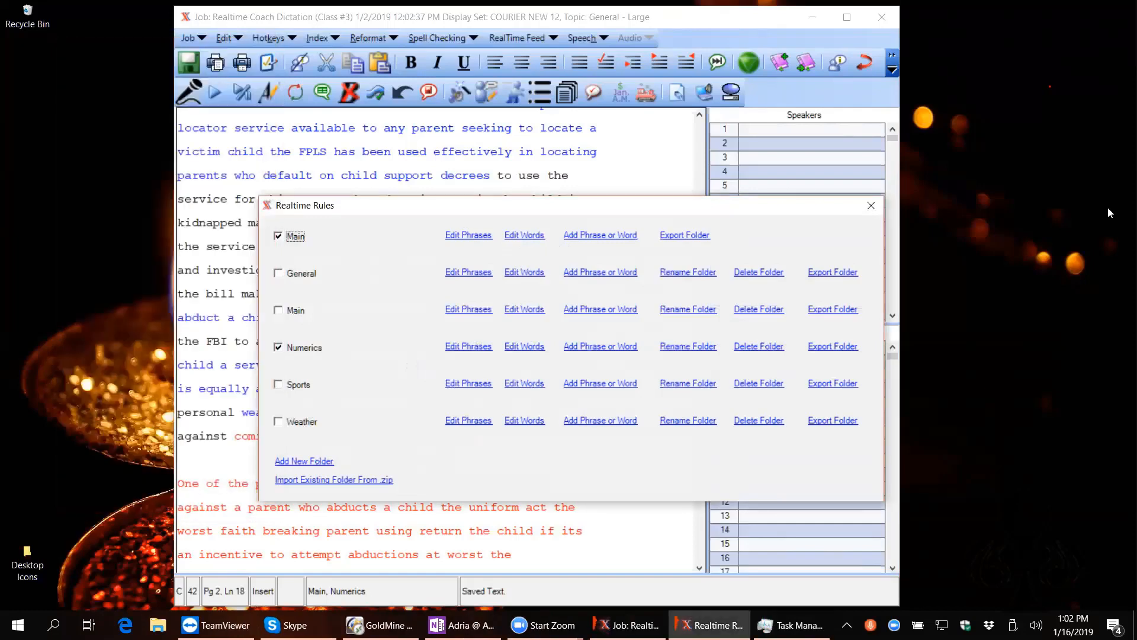
Step: Add a realtime rule to the Main location that replaces "color" with "colour"
{"action": "left_click", "coordinate": [630, 236]}
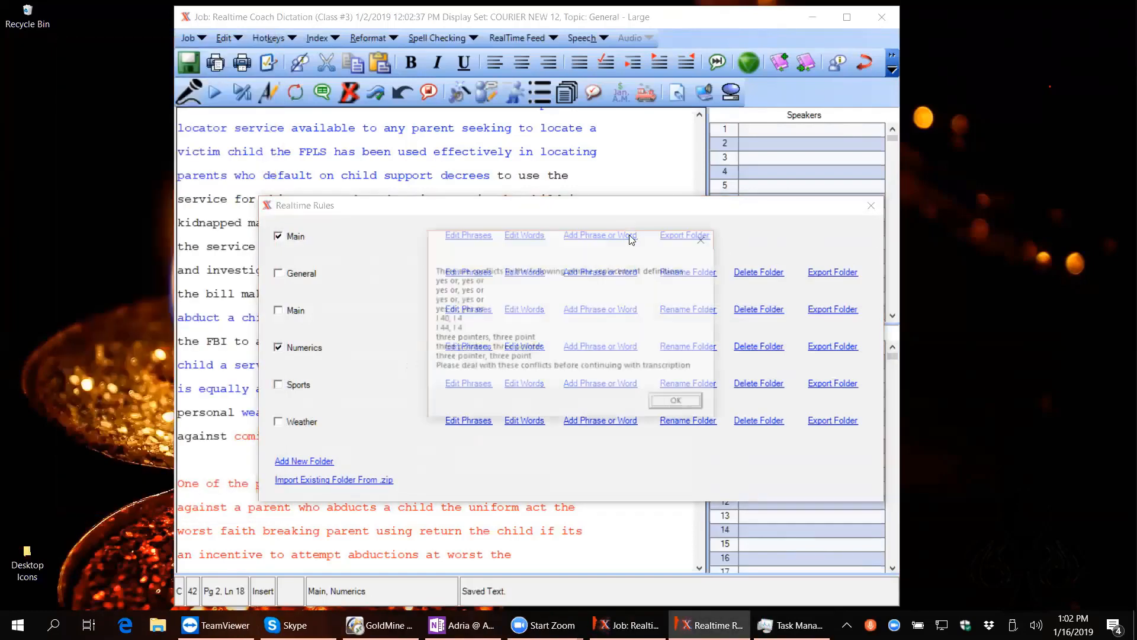
{"action": "left_click", "coordinate": [679, 405]}
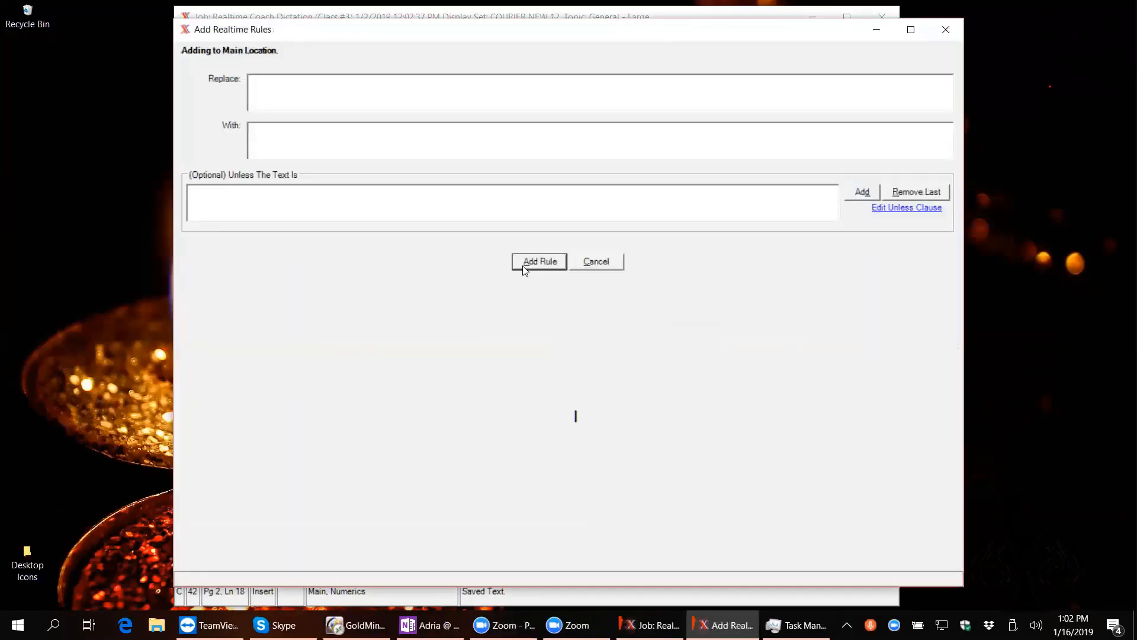
{"action": "type", "text": "color"}
{"action": "left_click", "coordinate": [290, 133]}
{"action": "type", "text": "colo"}
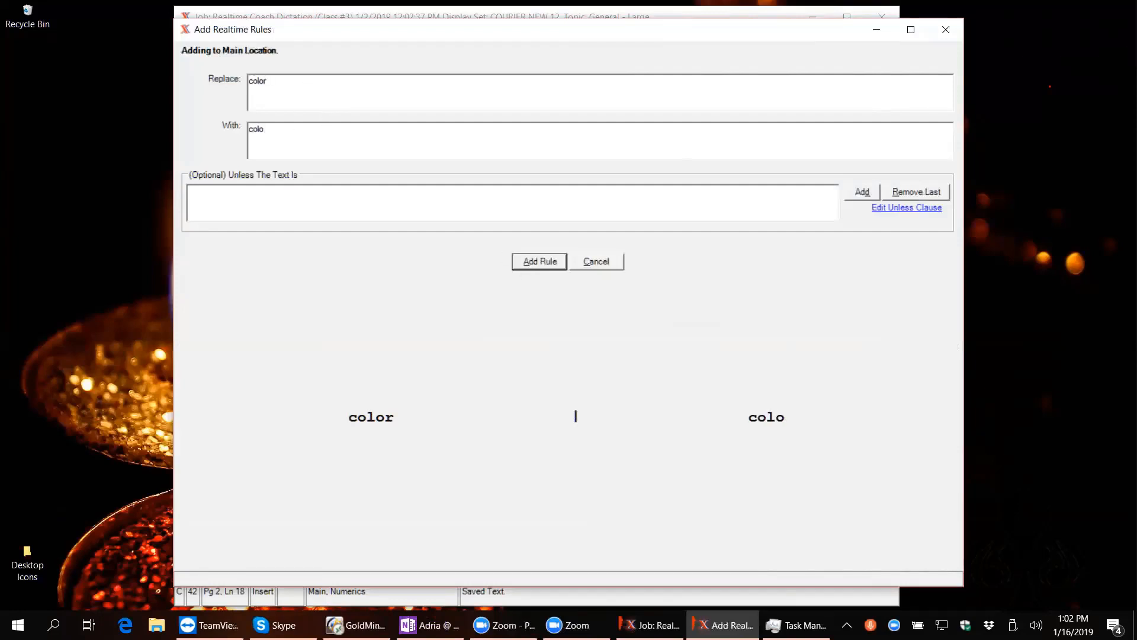
{"action": "type", "text": "ur"}
{"action": "left_click", "coordinate": [534, 267]}
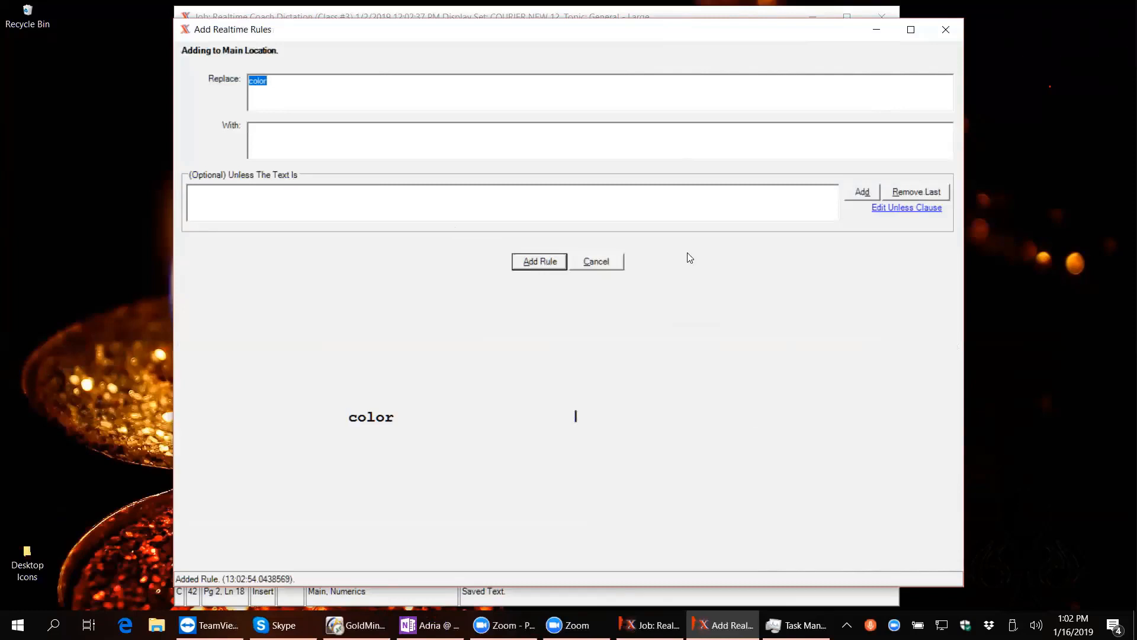
{"action": "left_click", "coordinate": [946, 31]}
Step: Delete the color|colour line from the Main folder's word replacements, save the file and close the realtime rules
{"action": "left_click", "coordinate": [525, 236]}
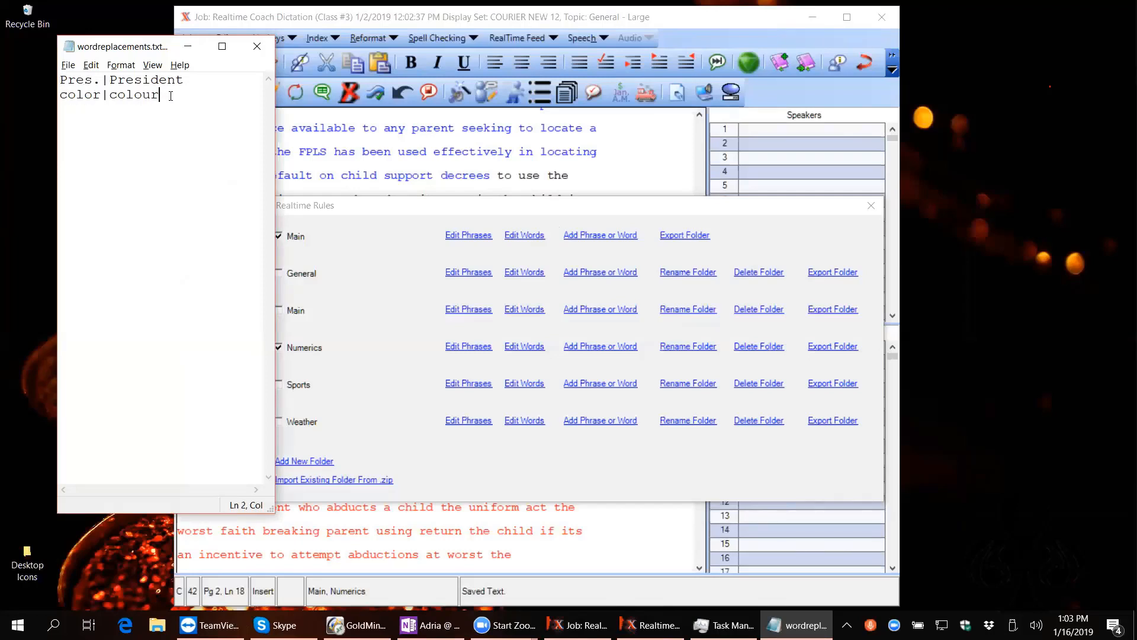
{"action": "key", "text": "BackSpace"}
{"action": "key", "text": "BackSpace"}
{"action": "key", "text": "BackSpace"}
{"action": "key", "text": "BackSpace"}
{"action": "key", "text": "BackSpace"}
{"action": "key", "text": "BackSpace"}
{"action": "key", "text": "BackSpace"}
{"action": "key", "text": "BackSpace"}
{"action": "key", "text": "BackSpace"}
{"action": "key", "text": "BackSpace"}
{"action": "key", "text": "BackSpace"}
{"action": "key", "text": "BackSpace"}
{"action": "left_click", "coordinate": [257, 46]}
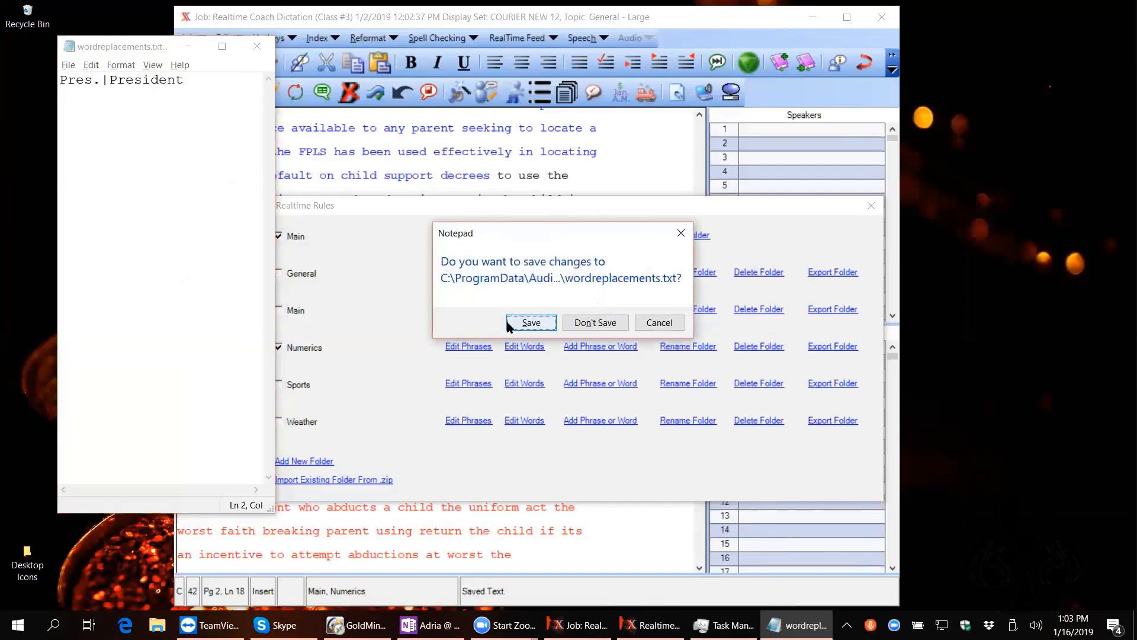
{"action": "left_click", "coordinate": [509, 321]}
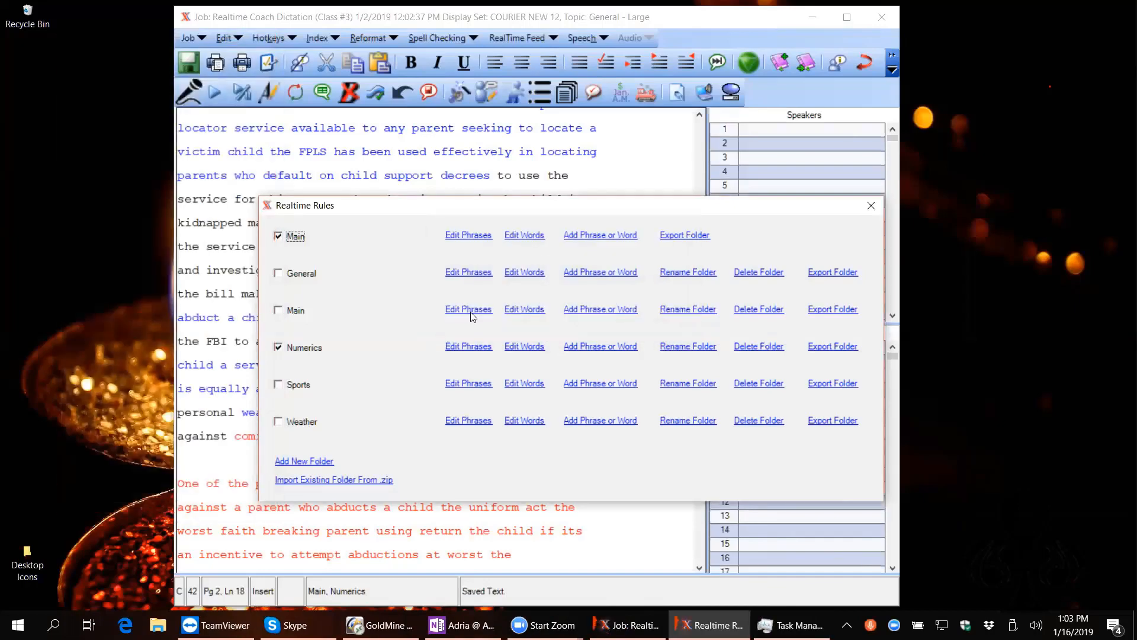
{"action": "left_click", "coordinate": [871, 205]}
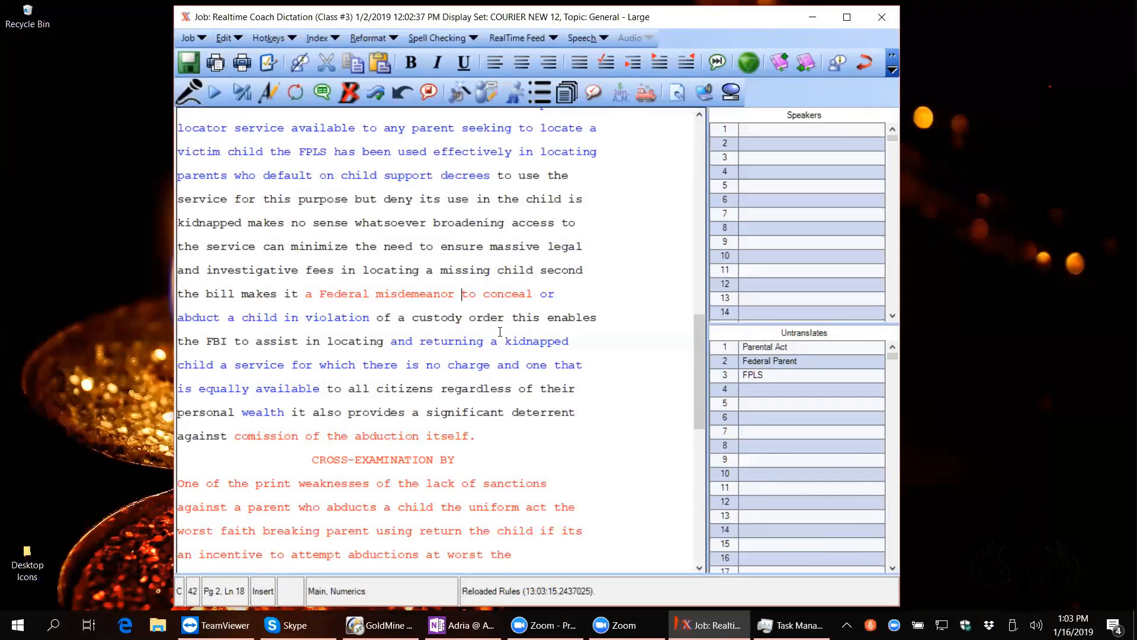
Step: Open the Vocabulary Editor and filter its list to custom words only
{"action": "left_click", "coordinate": [489, 95]}
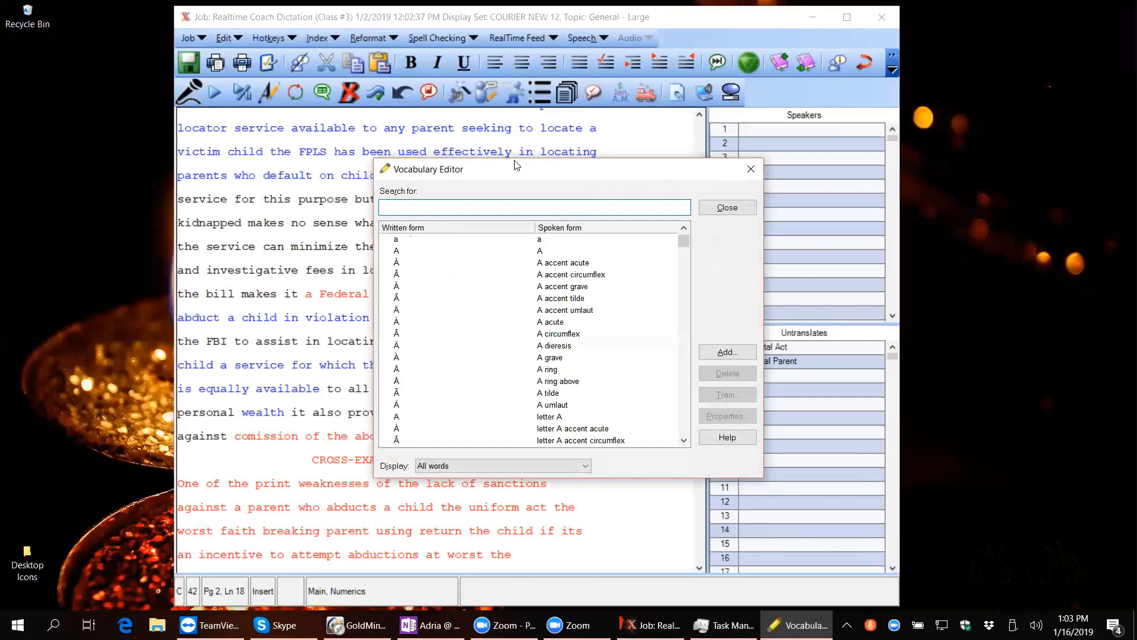
{"action": "left_click_drag", "start_coordinate": [514, 167], "coordinate": [430, 166]}
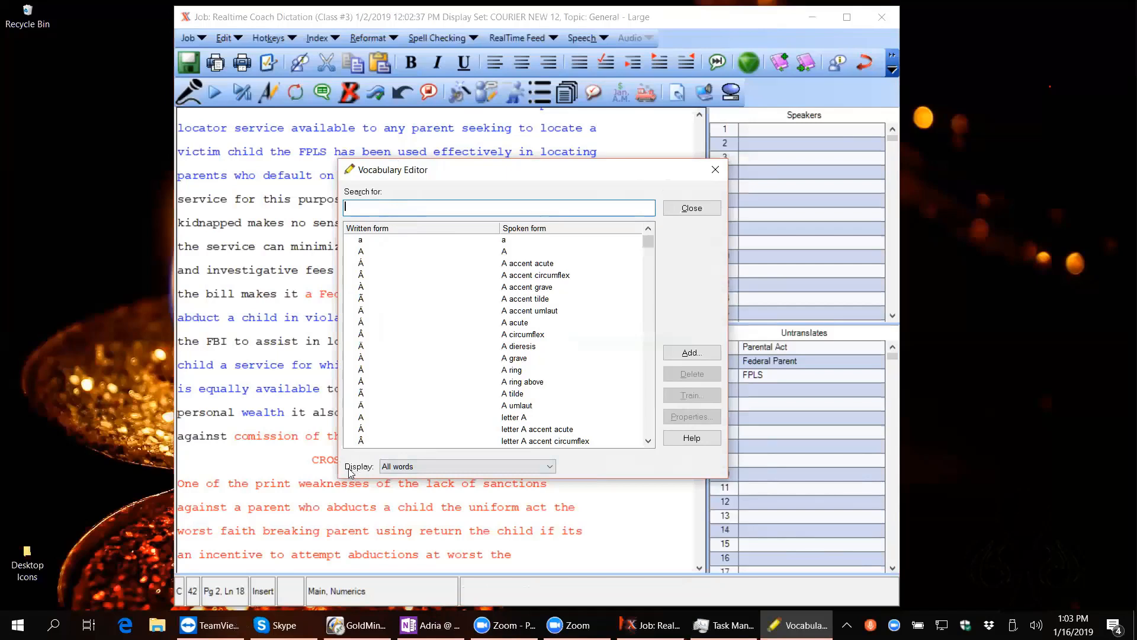
{"action": "left_click", "coordinate": [550, 468]}
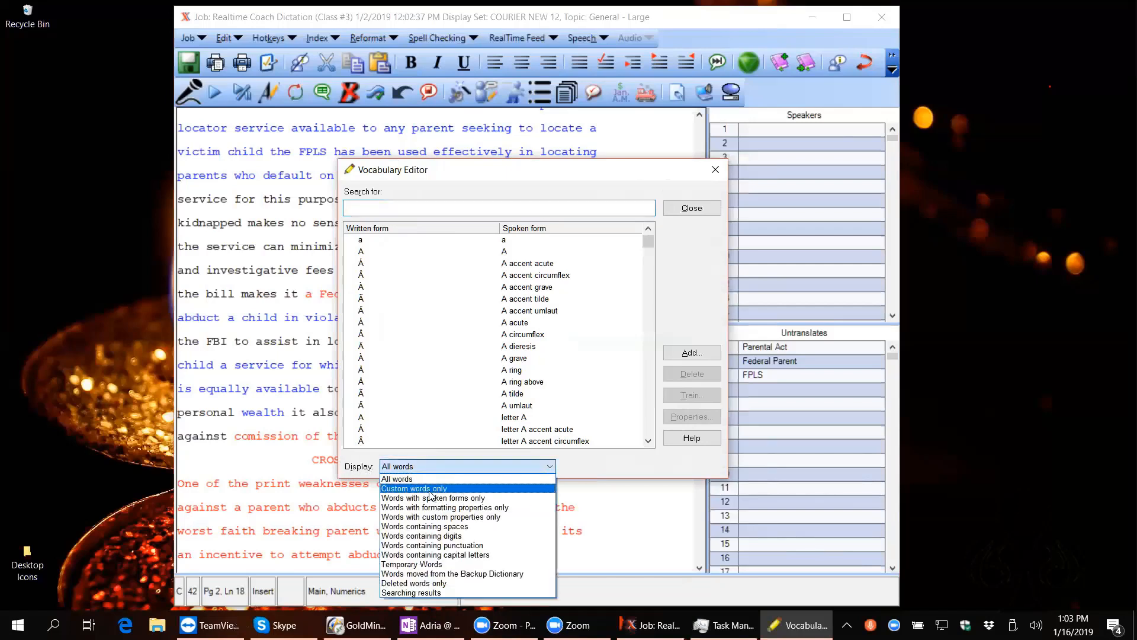
{"action": "double_click", "coordinate": [430, 491]}
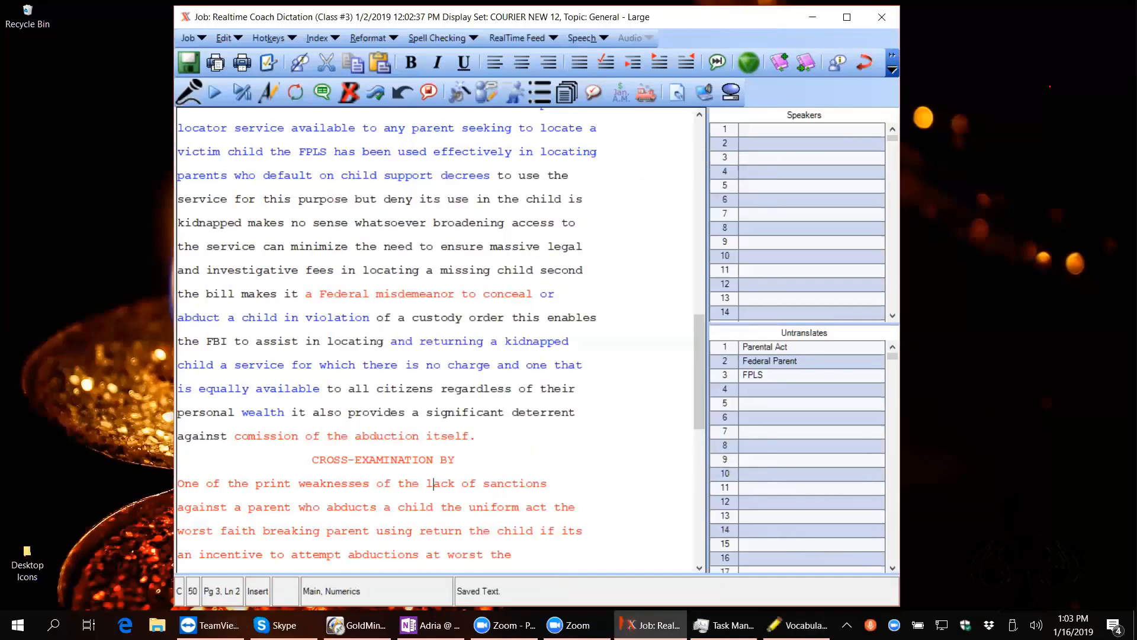
{"action": "left_click", "coordinate": [725, 625]}
{"action": "left_click", "coordinate": [797, 625]}
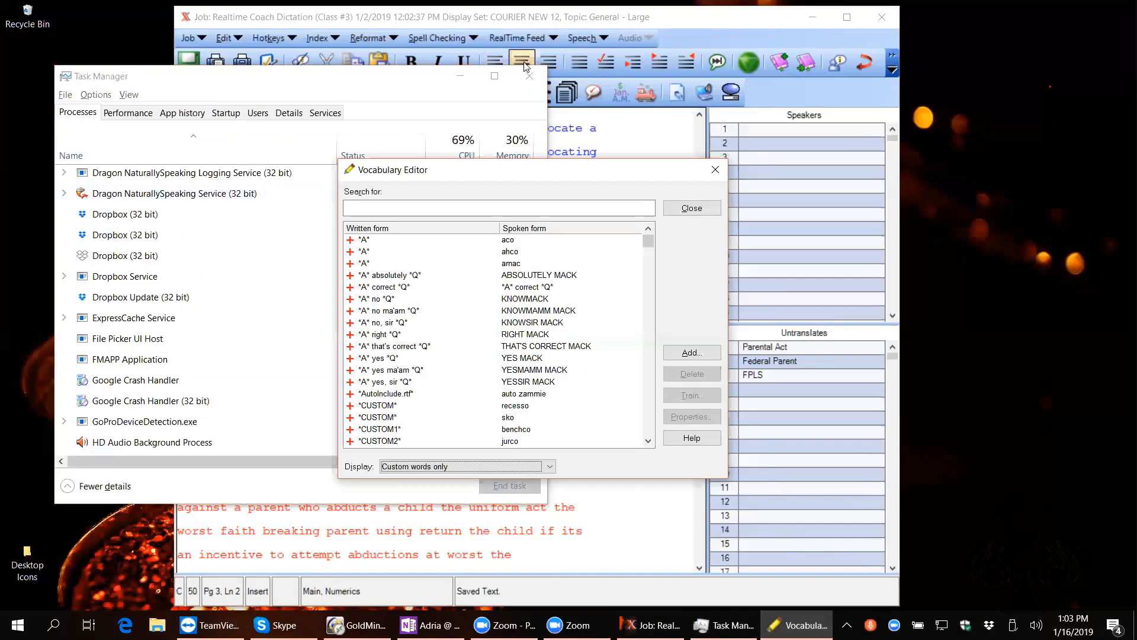
{"action": "left_click", "coordinate": [530, 84]}
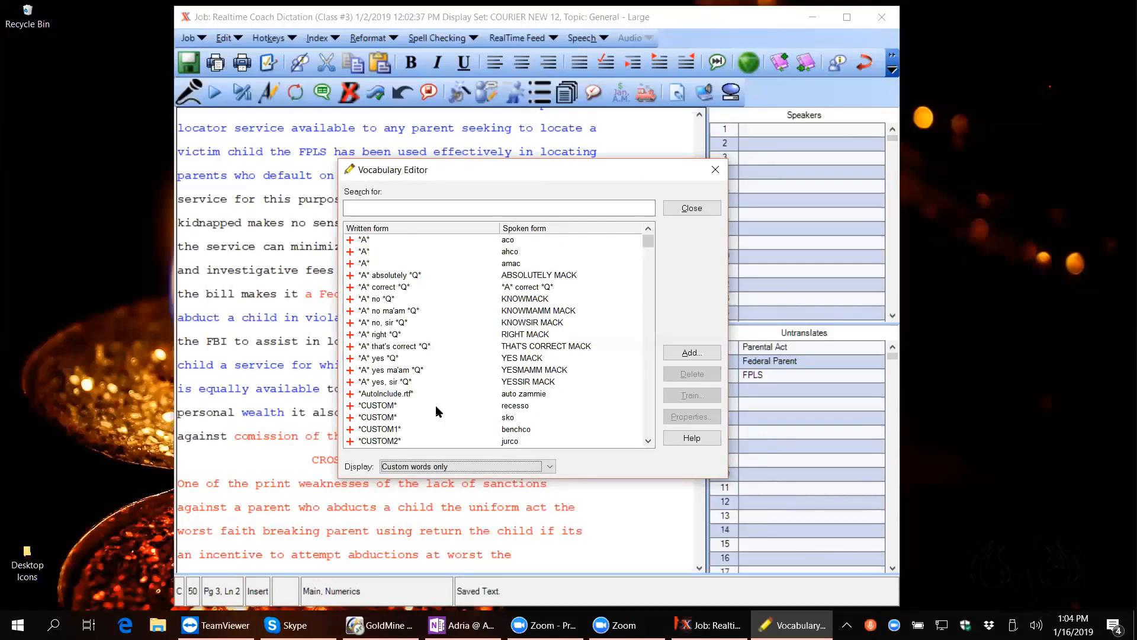
Step: Return the vocabulary list to custom words only, examine the spoken forms of the UNTRAN entries, and close the editor
{"action": "scroll", "coordinate": [435, 405], "scroll_direction": "down", "scroll_amount": 1}
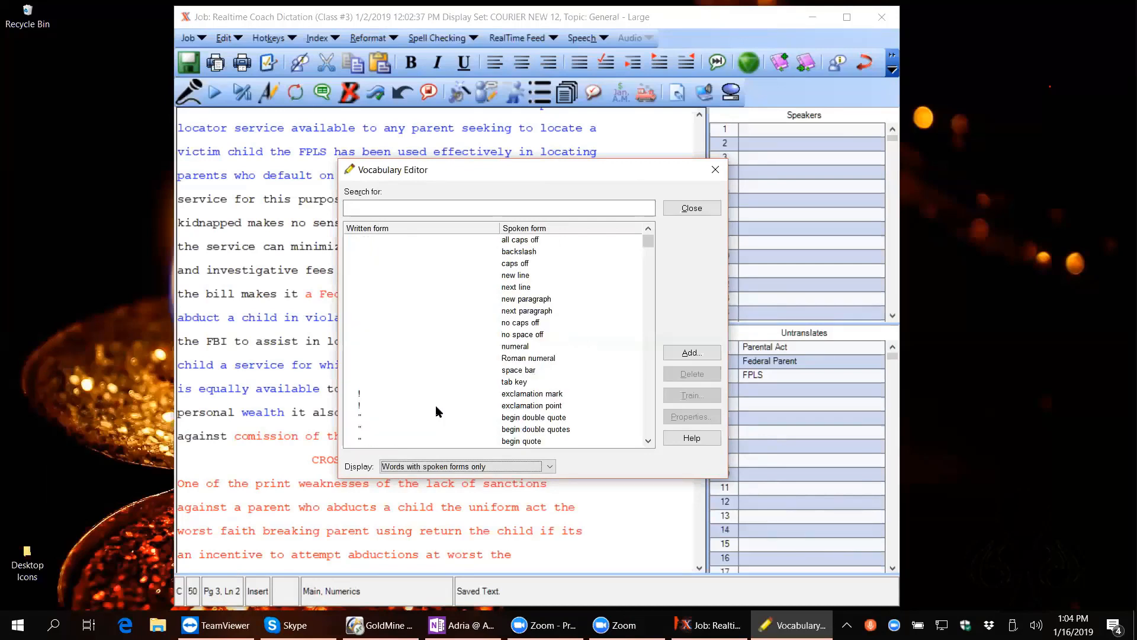
{"action": "left_click", "coordinate": [545, 468]}
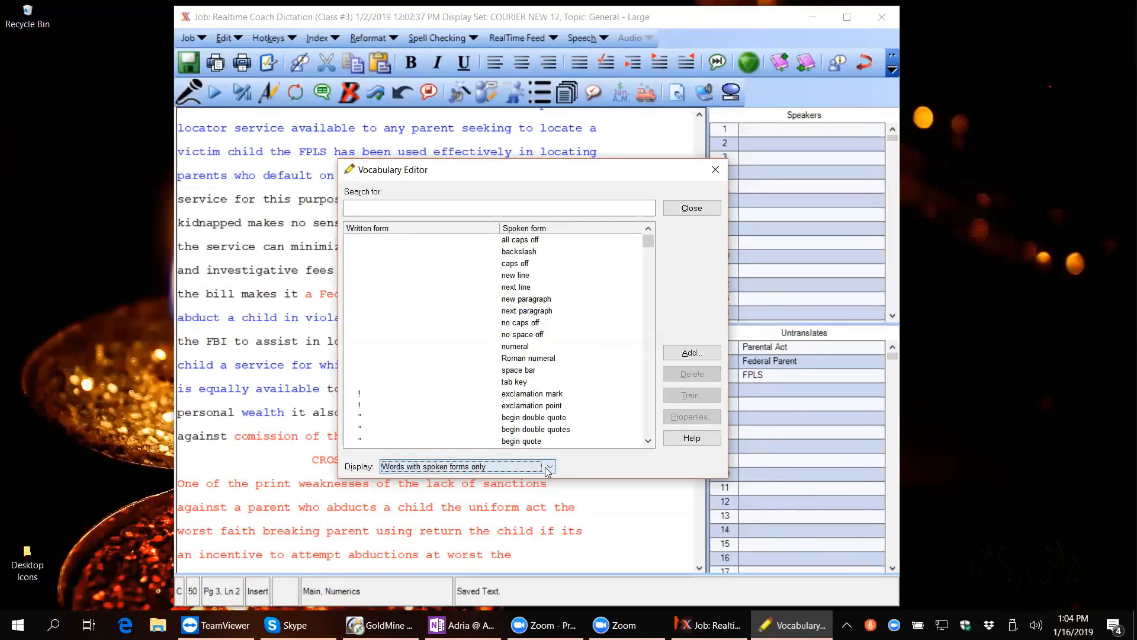
{"action": "left_click", "coordinate": [408, 489]}
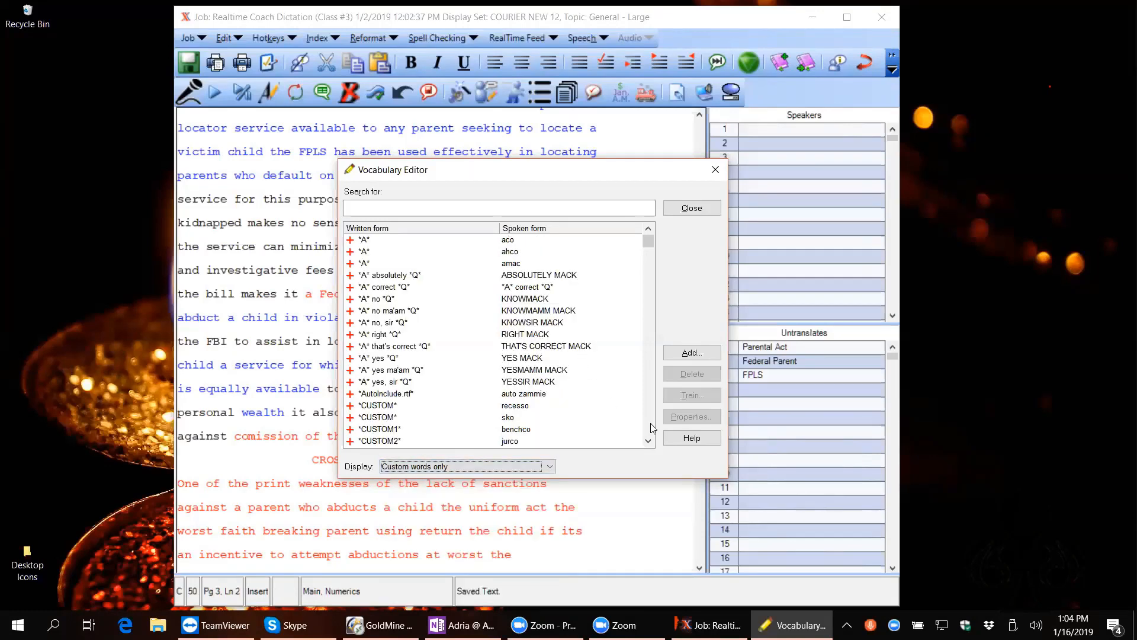
{"action": "left_click", "coordinate": [648, 441]}
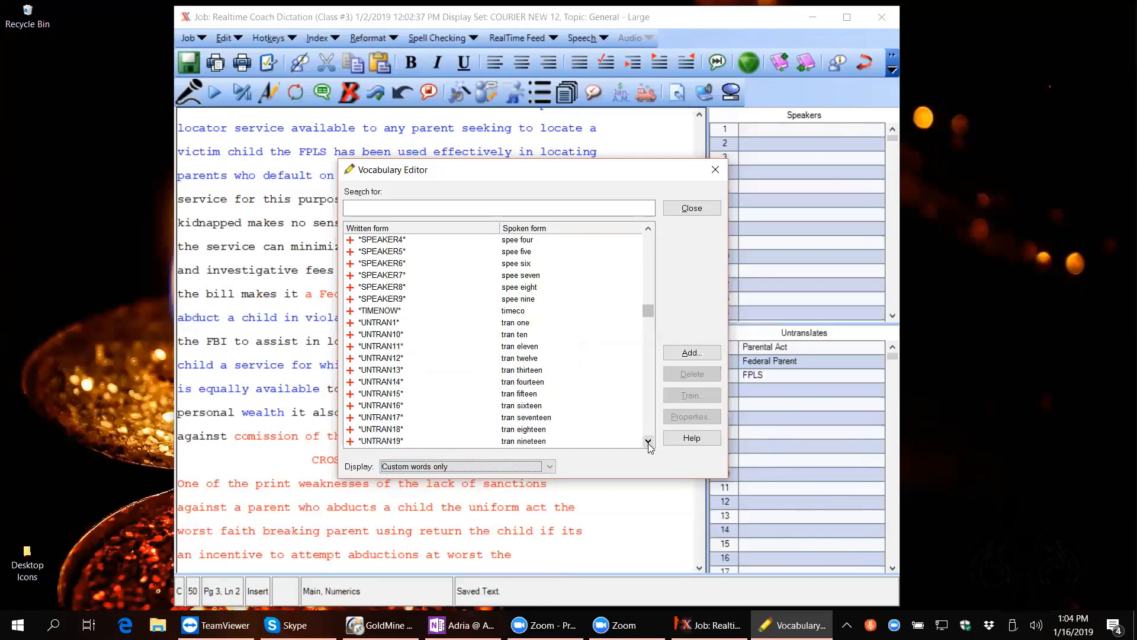
{"action": "left_click", "coordinate": [649, 443]}
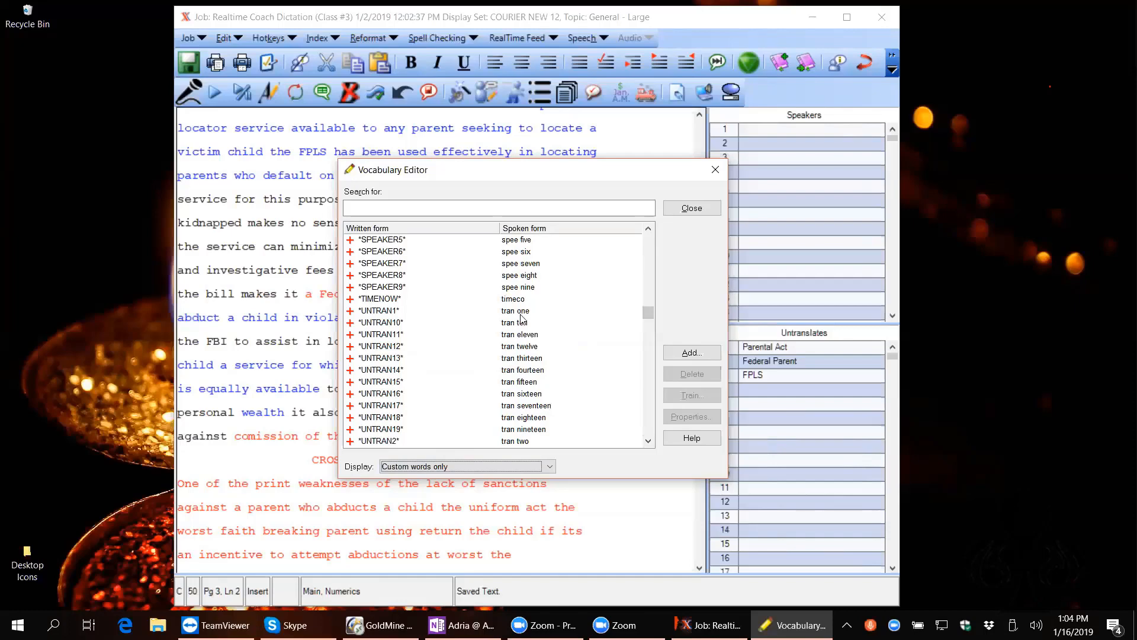
{"action": "left_click", "coordinate": [688, 209]}
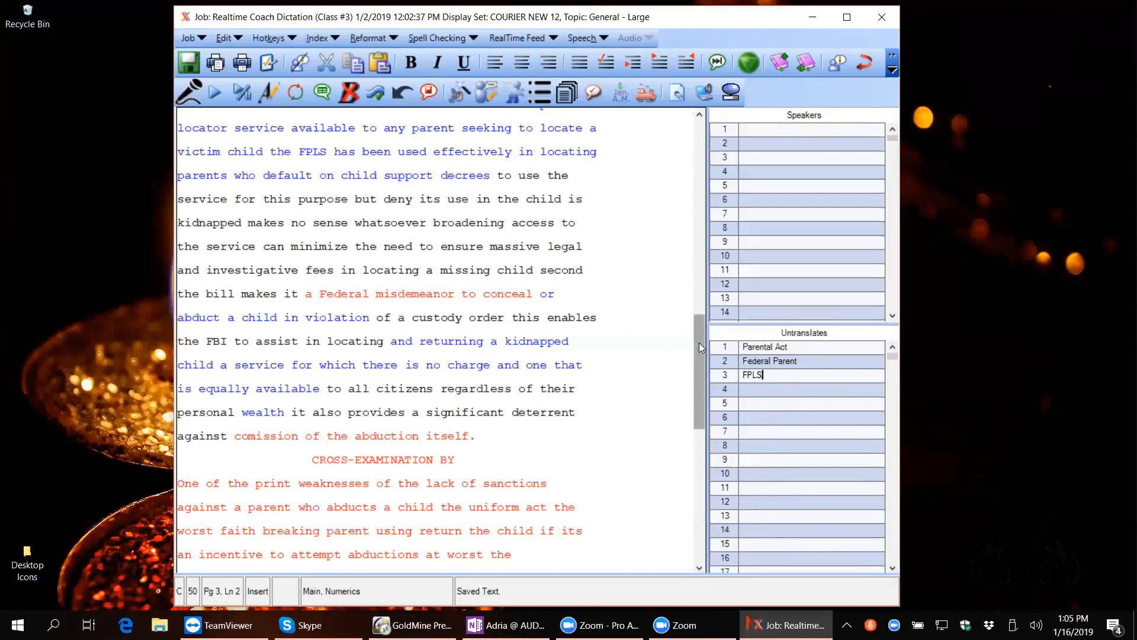
Step: Dictate the spoken forms for untranslates one to three on a new line at the end of the transcript
{"action": "left_click", "coordinate": [701, 568]}
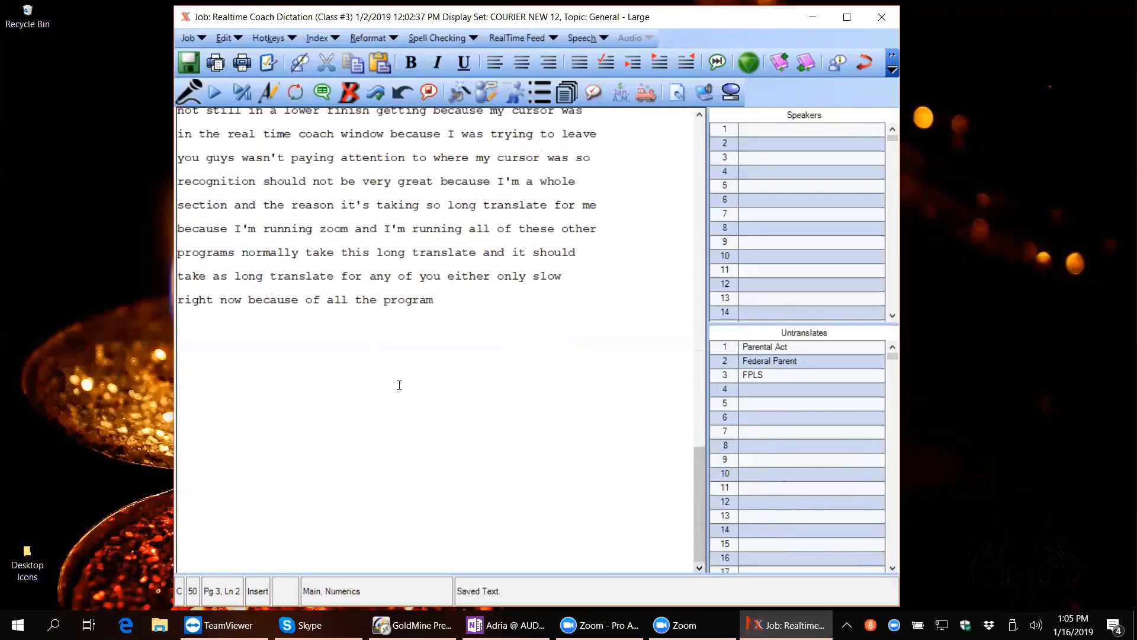
{"action": "left_click", "coordinate": [399, 385]}
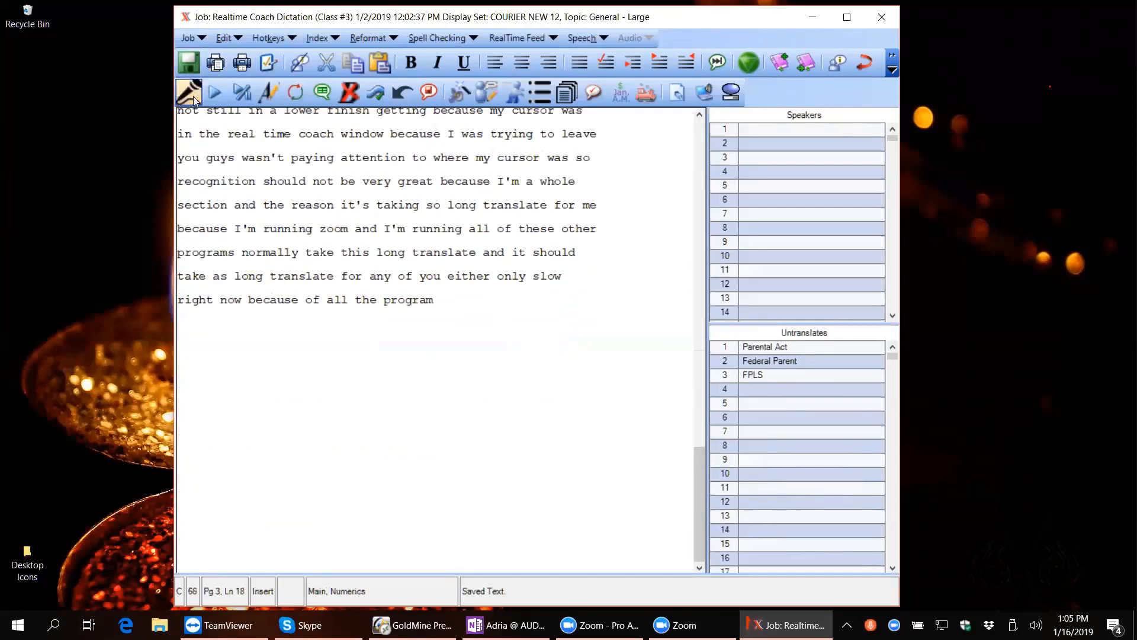
{"action": "left_click", "coordinate": [193, 95]}
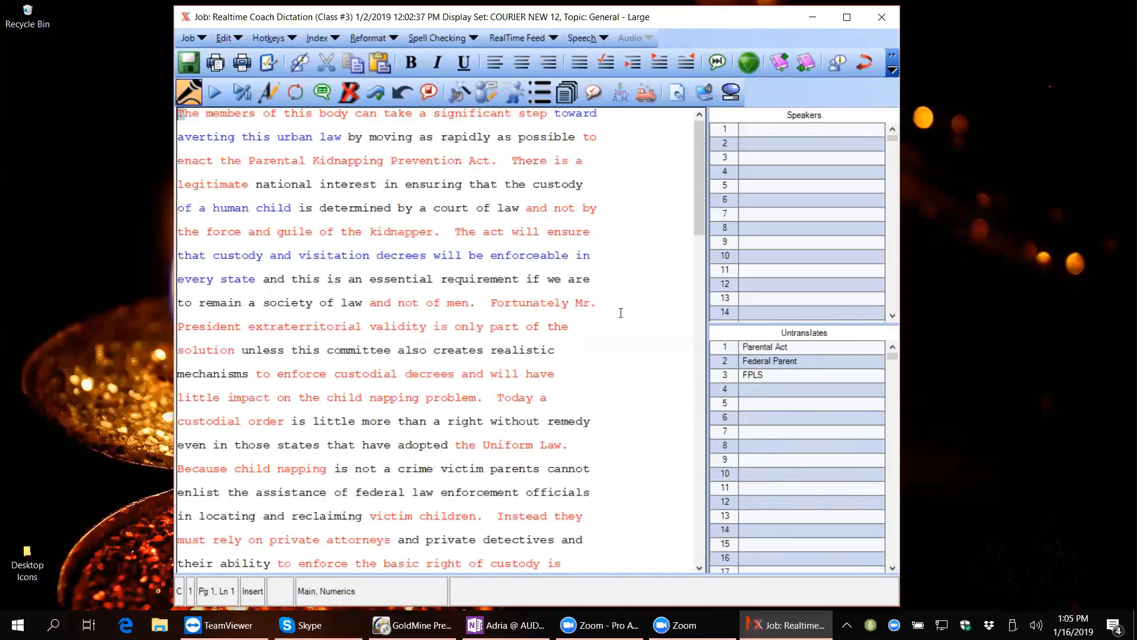
{"action": "left_click", "coordinate": [717, 61]}
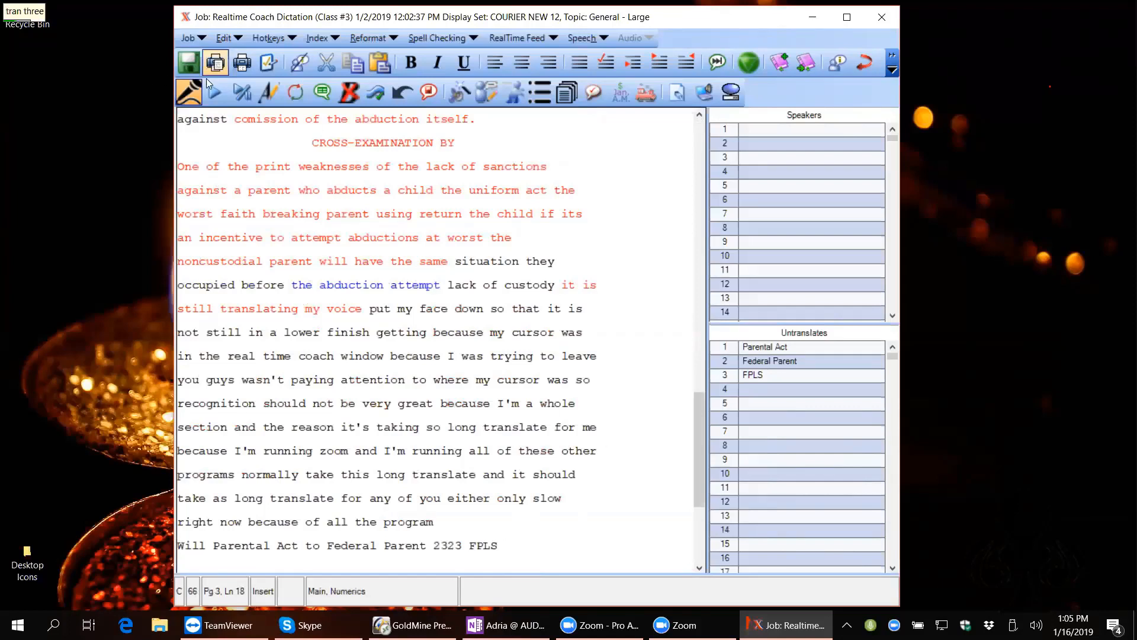
{"action": "left_click", "coordinate": [189, 91]}
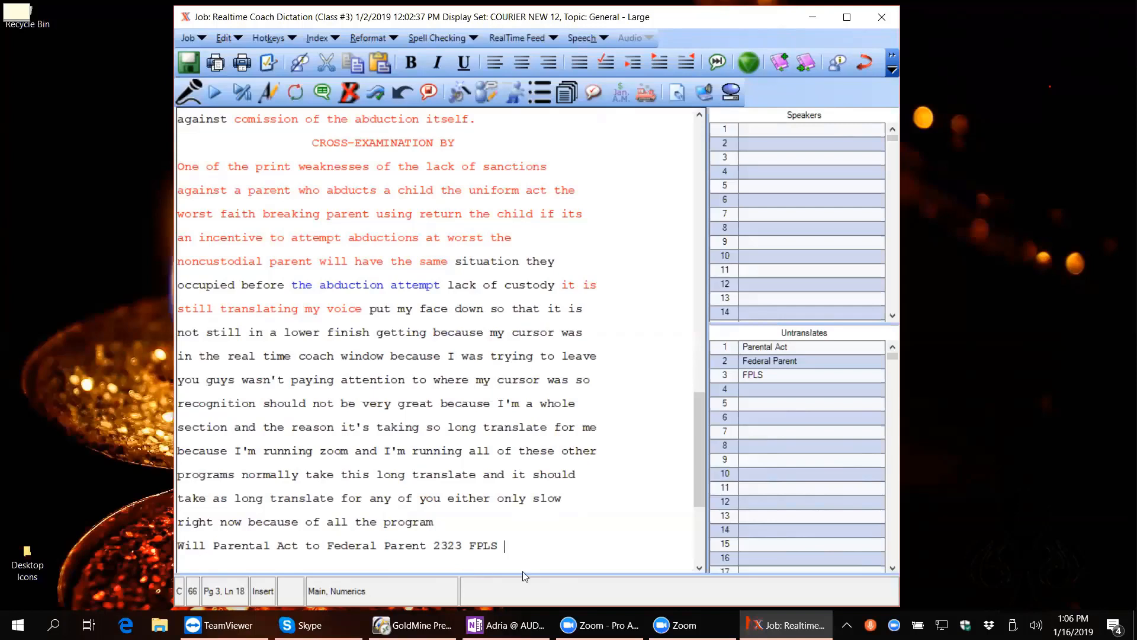
Step: Start correction mode at "Will" in the last transcript line and correct that word to *UNTRAN1*
{"action": "left_click", "coordinate": [187, 546]}
{"action": "left_click", "coordinate": [268, 92]}
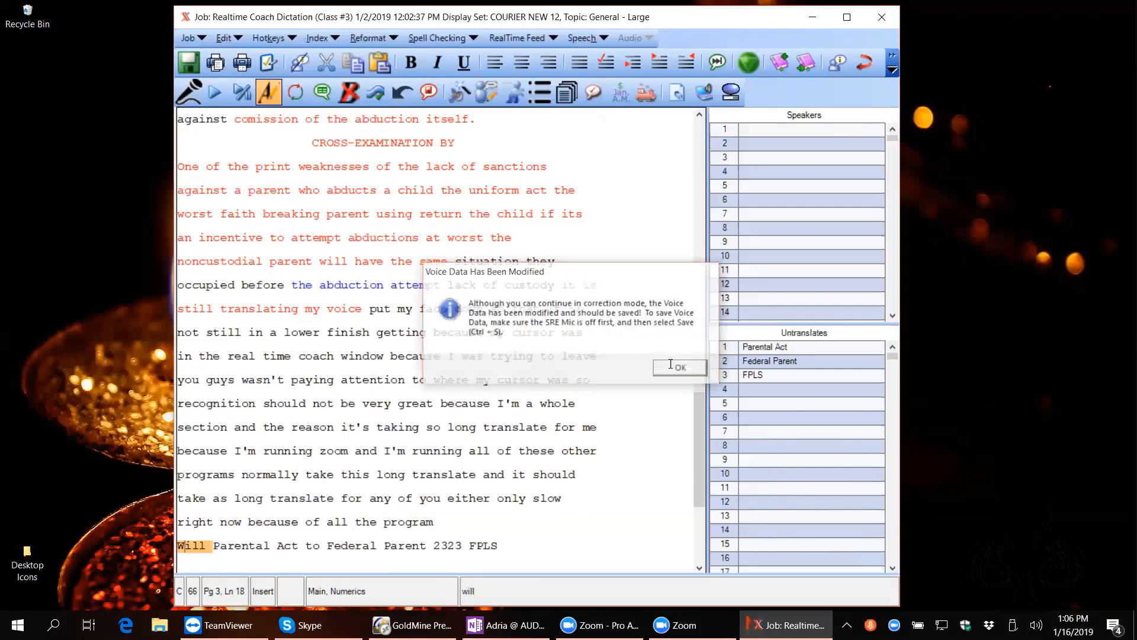
{"action": "left_click", "coordinate": [680, 369]}
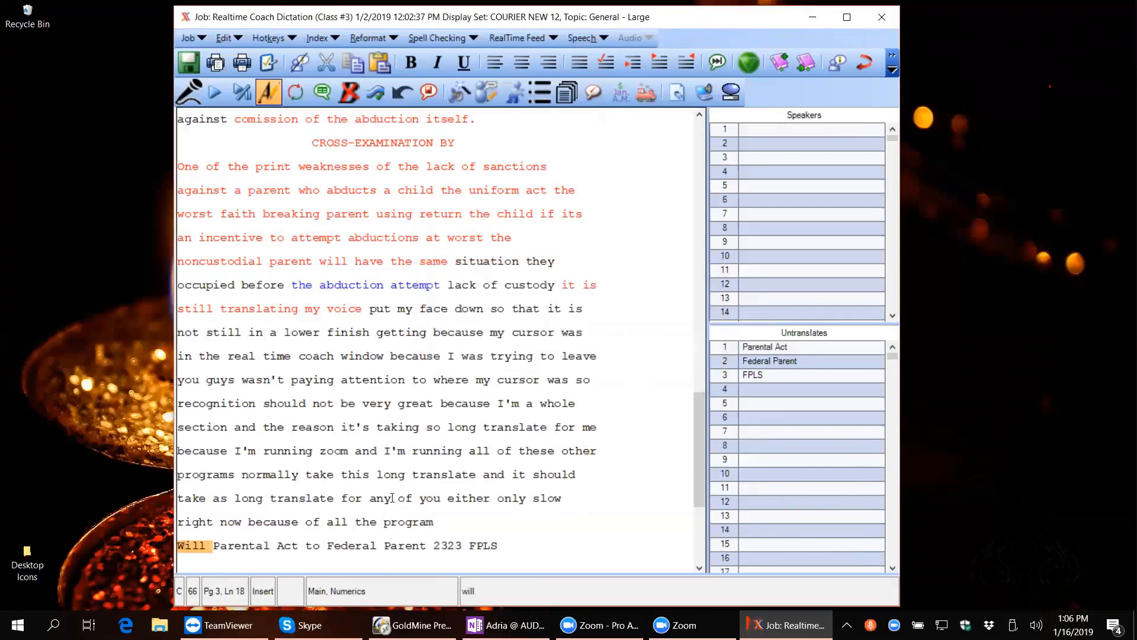
{"action": "key", "text": "Right"}
{"action": "key", "text": "Right"}
{"action": "key", "text": "Right"}
{"action": "key", "text": "BackSpace"}
{"action": "key", "text": "BackSpace"}
{"action": "key", "text": "BackSpace"}
{"action": "key", "text": "BackSpace"}
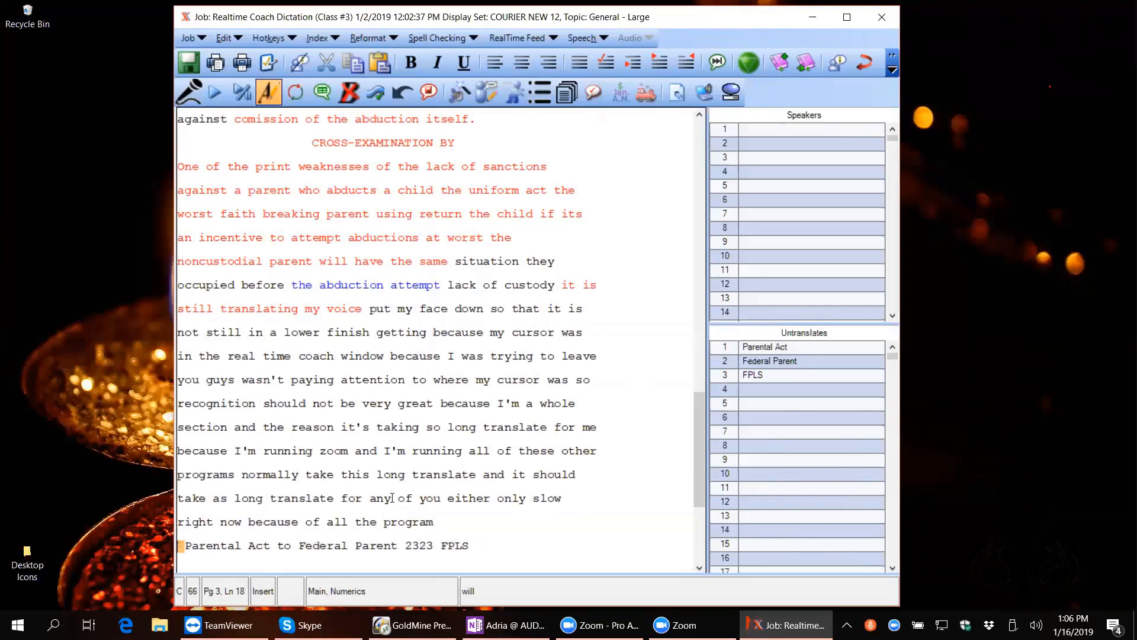
{"action": "type", "text": "*"}
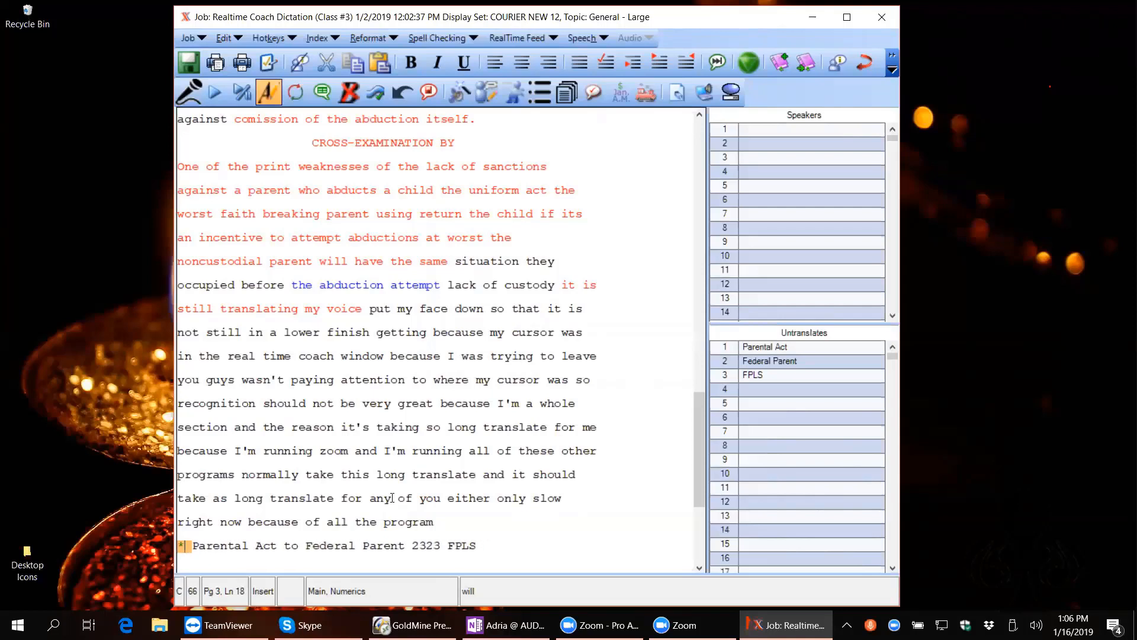
{"action": "type", "text": "UNTRAN"}
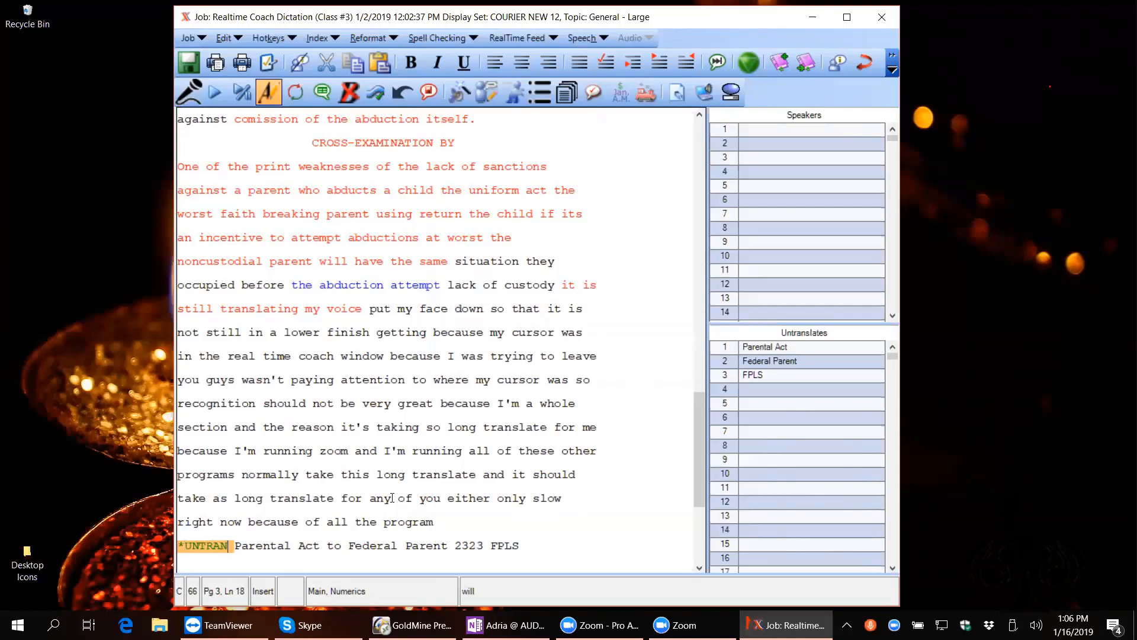
{"action": "type", "text": "1*"}
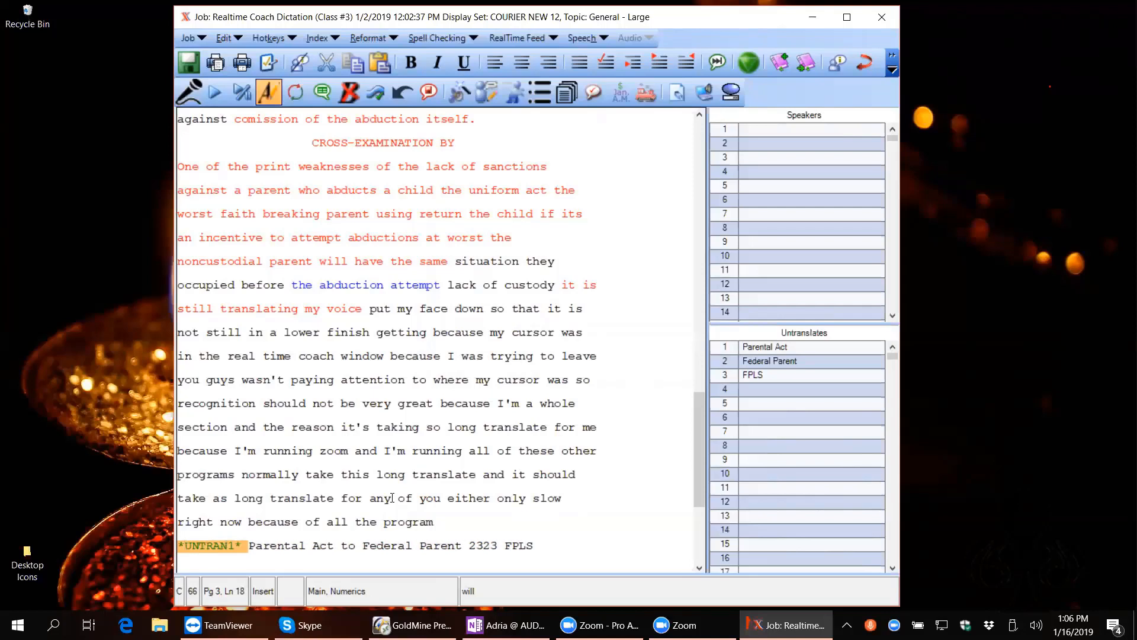
{"action": "key", "text": "Right"}
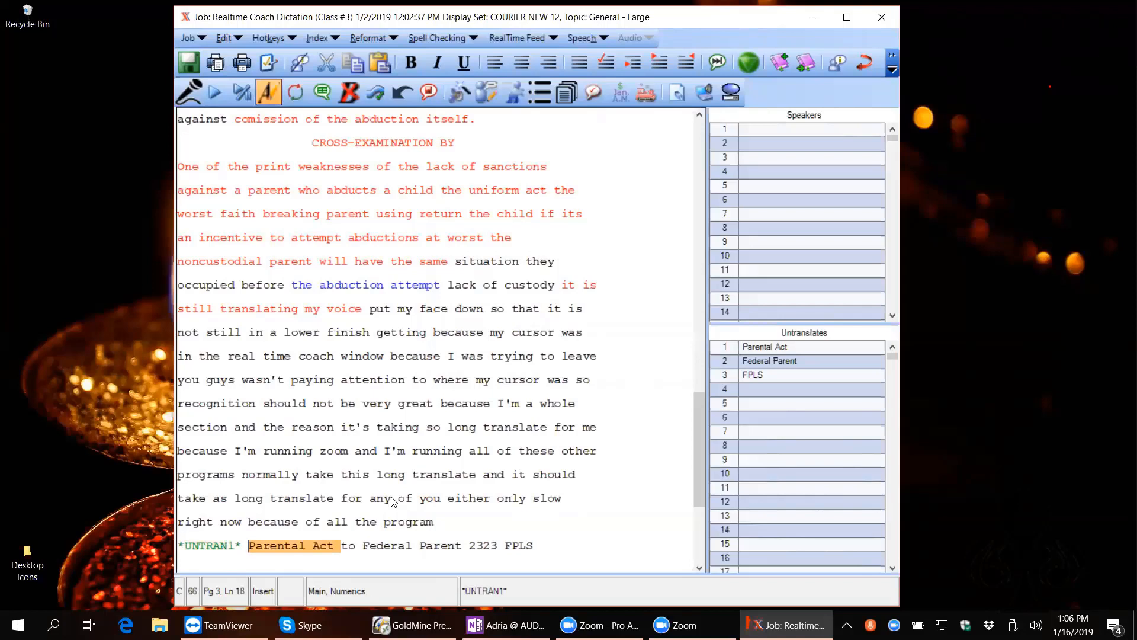
Step: Correct the misrecognized "to" before Federal Parent in the last transcript line to *UNTRAN2*
{"action": "key", "text": "ctrl+Right"}
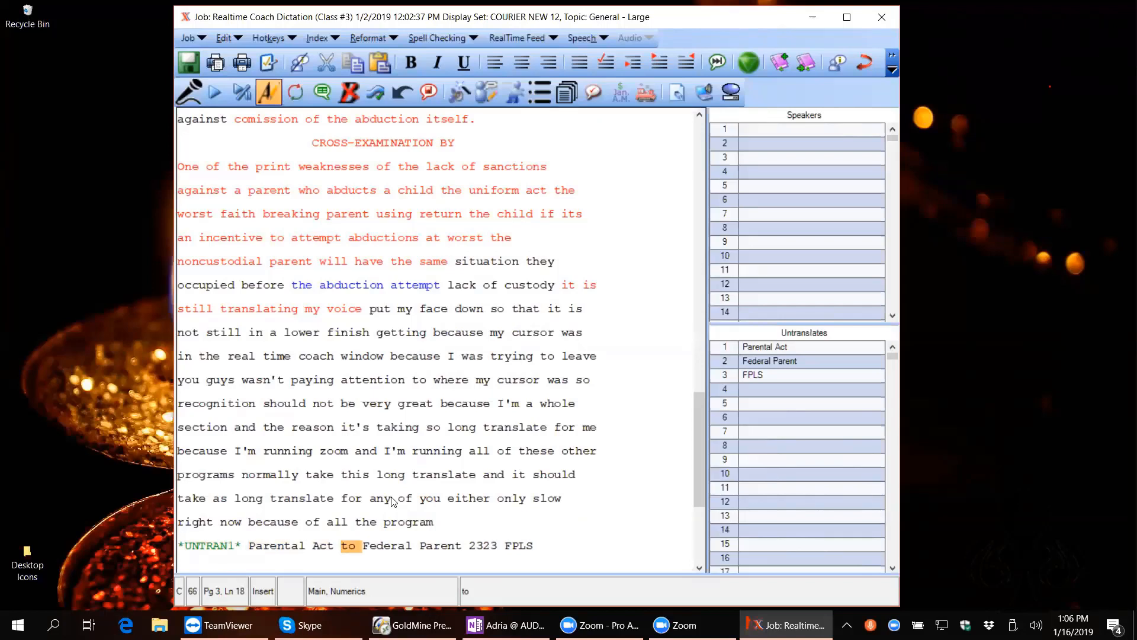
{"action": "type", "text": "*"}
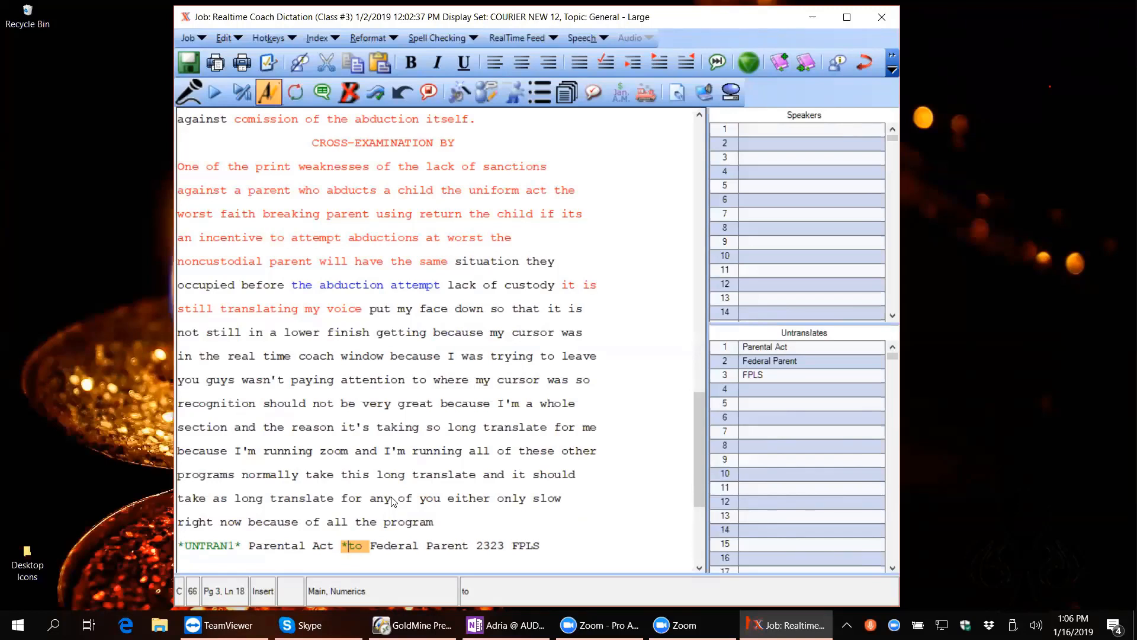
{"action": "type", "text": "UNTRAN"}
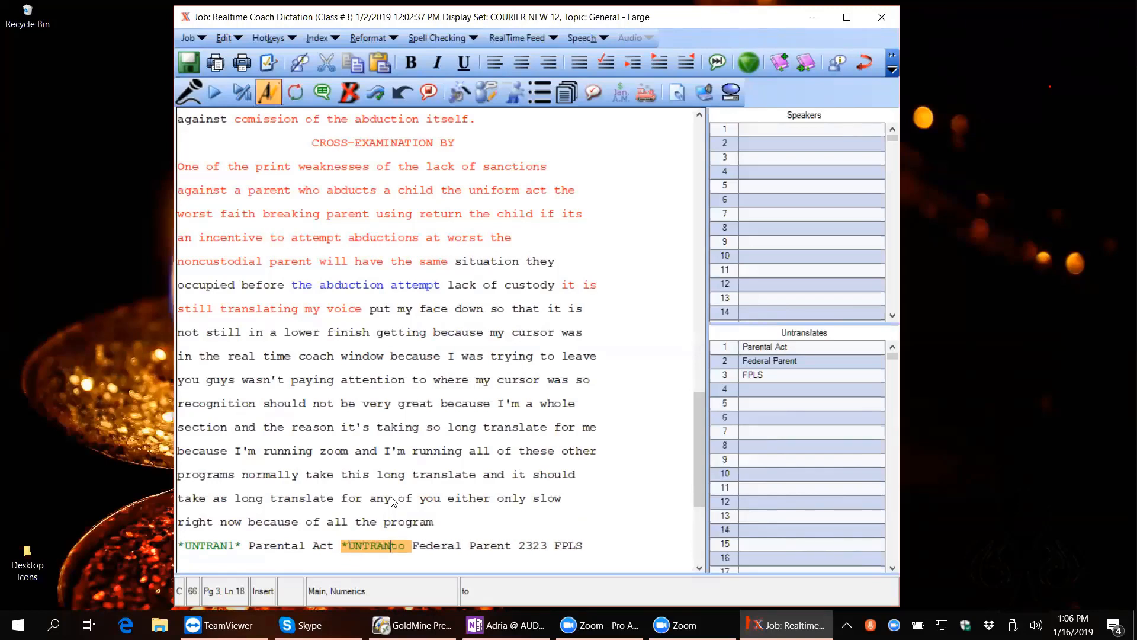
{"action": "type", "text": "2*"}
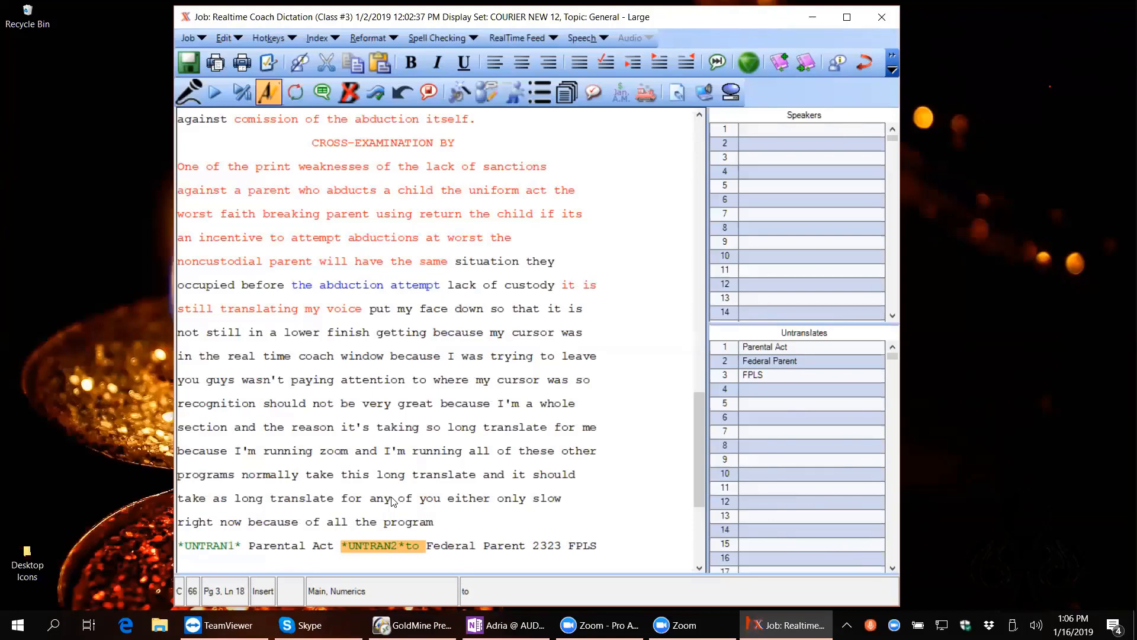
{"action": "key", "text": "Delete"}
{"action": "key", "text": "Delete"}
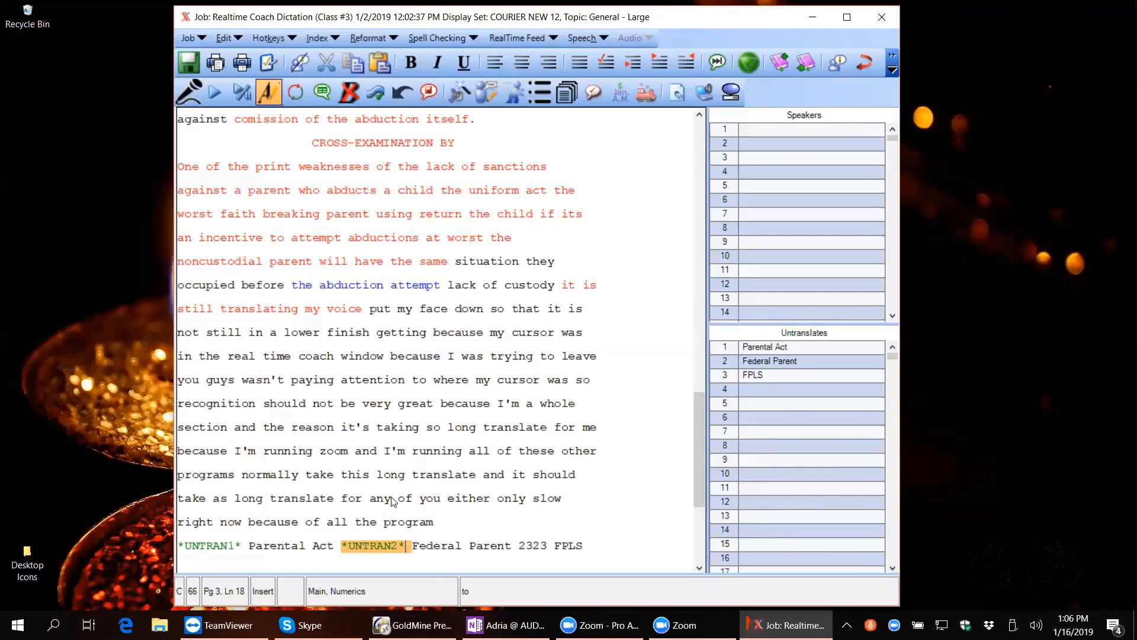
Step: Move the correction on to "2323" in the last transcript line and insert *UNTRAN3* and a space before it
{"action": "key", "text": "ctrl+Right"}
{"action": "key", "text": "ctrl+Right"}
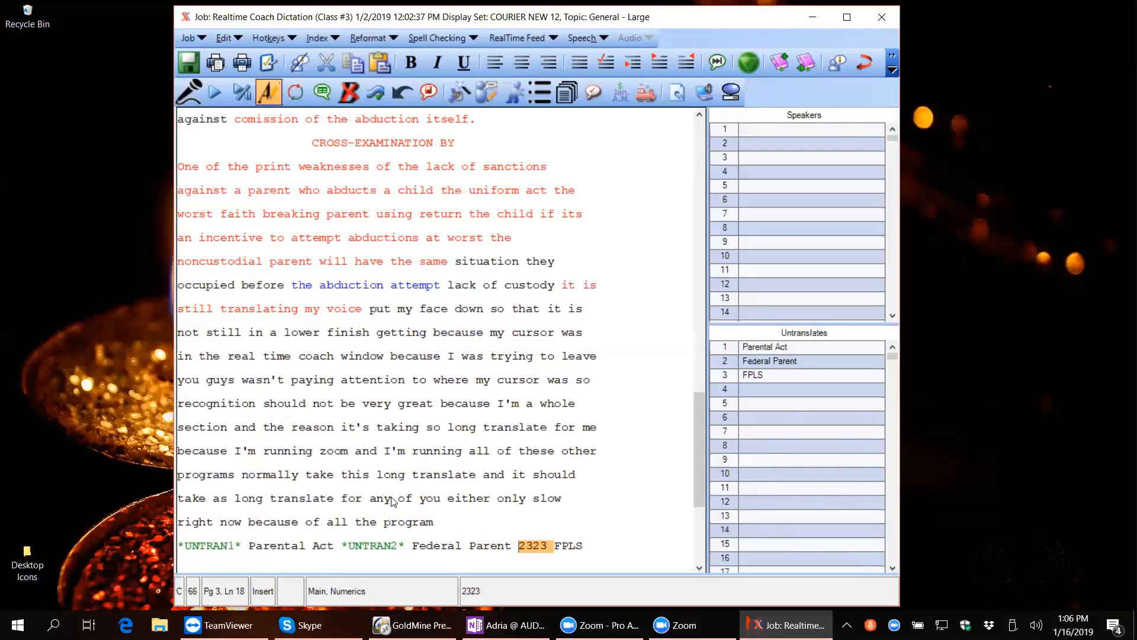
{"action": "type", "text": "NTR"}
{"action": "key", "text": "BackSpace"}
{"action": "key", "text": "BackSpace"}
{"action": "key", "text": "BackSpace"}
{"action": "type", "text": "*SU"}
{"action": "key", "text": "BackSpace"}
{"action": "key", "text": "BackSpace"}
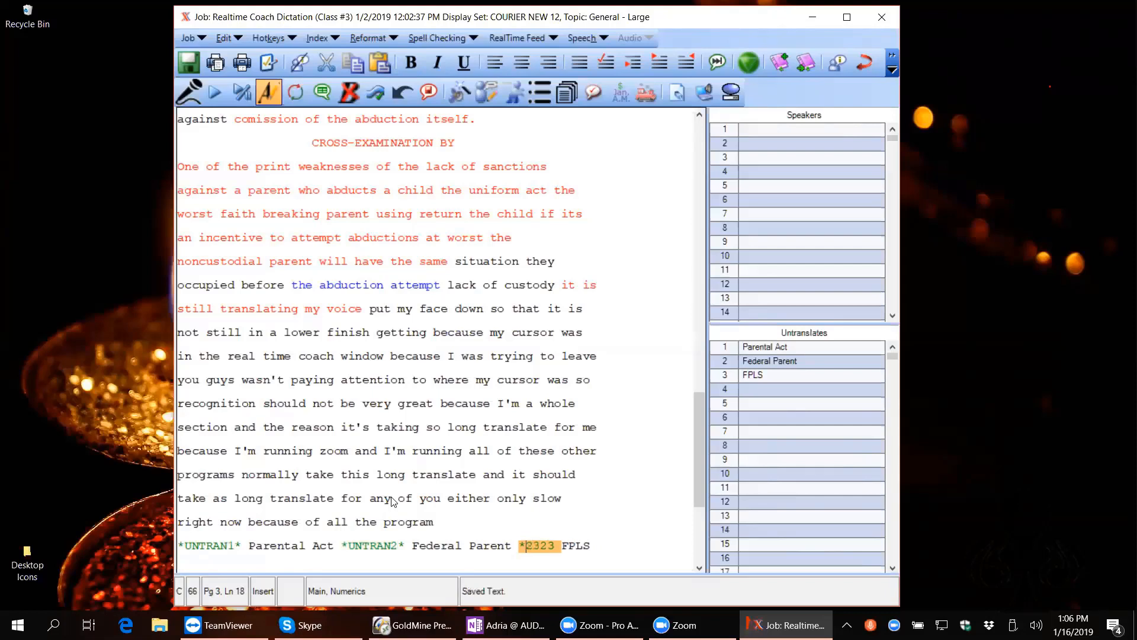
{"action": "type", "text": "UNTRAN"}
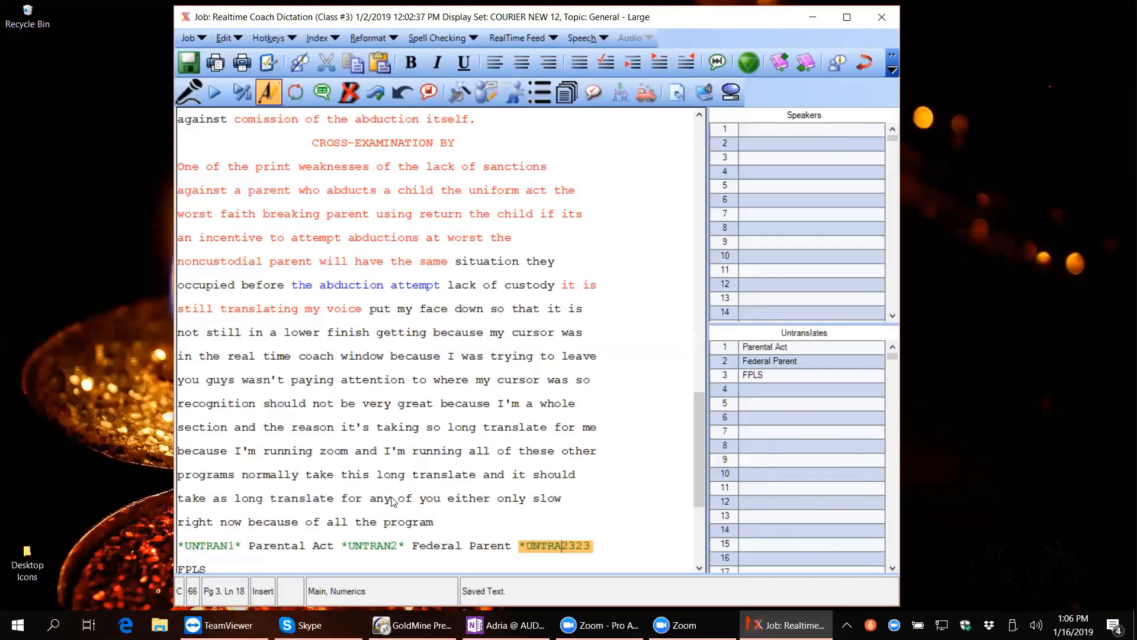
{"action": "type", "text": "3* "}
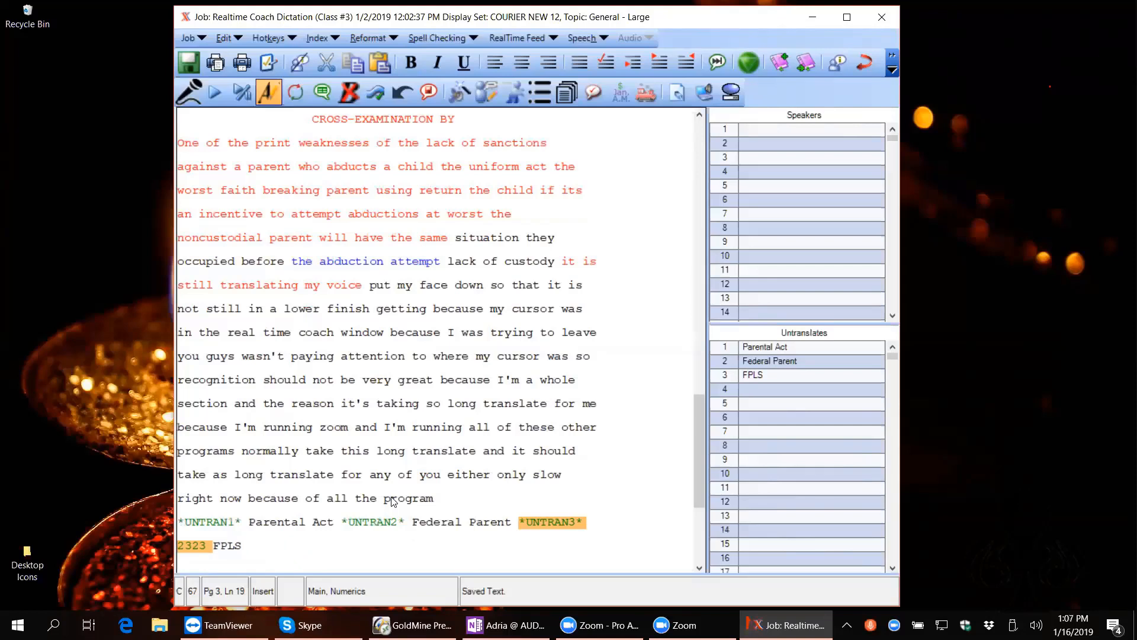
Step: Replace "2323" before FPLS with a second *UNTRAN3* marker and advance to the next word
{"action": "type", "text": "*UNTRAN3"}
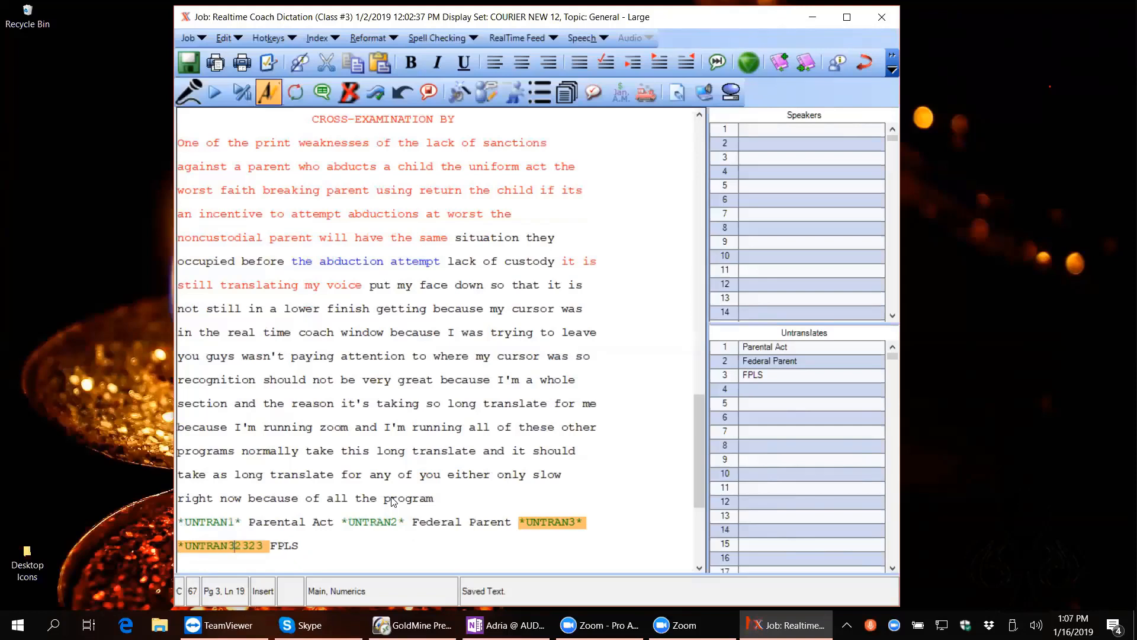
{"action": "type", "text": "*"}
{"action": "key", "text": "Delete"}
{"action": "key", "text": "Delete"}
{"action": "key", "text": "Delete"}
{"action": "key", "text": "Delete"}
{"action": "key", "text": "BackSpace"}
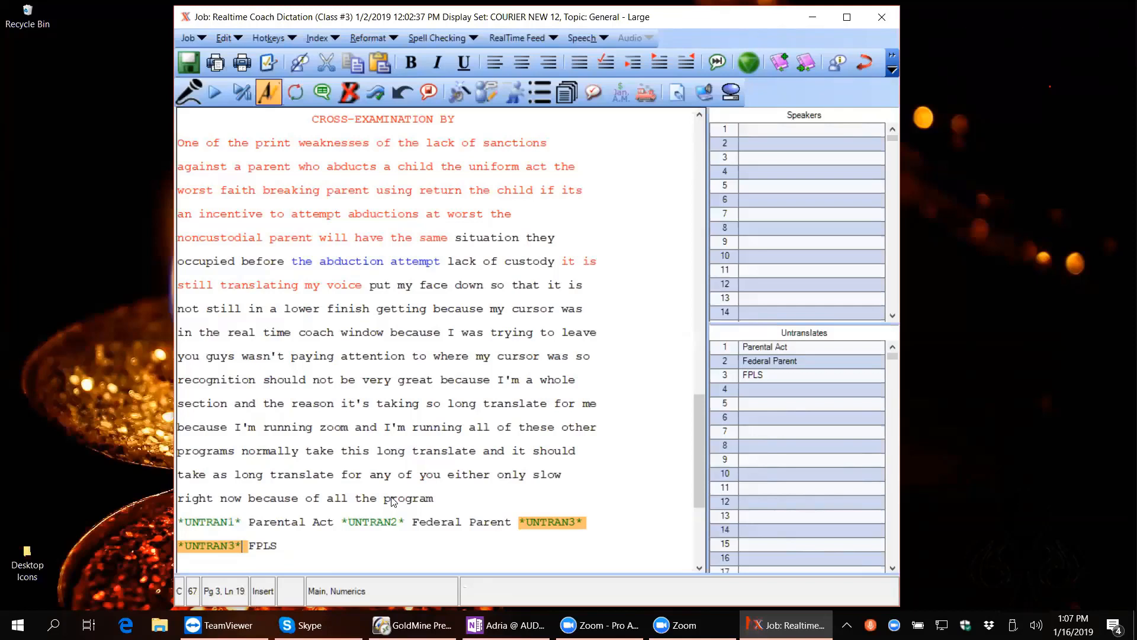
{"action": "key", "text": "Right"}
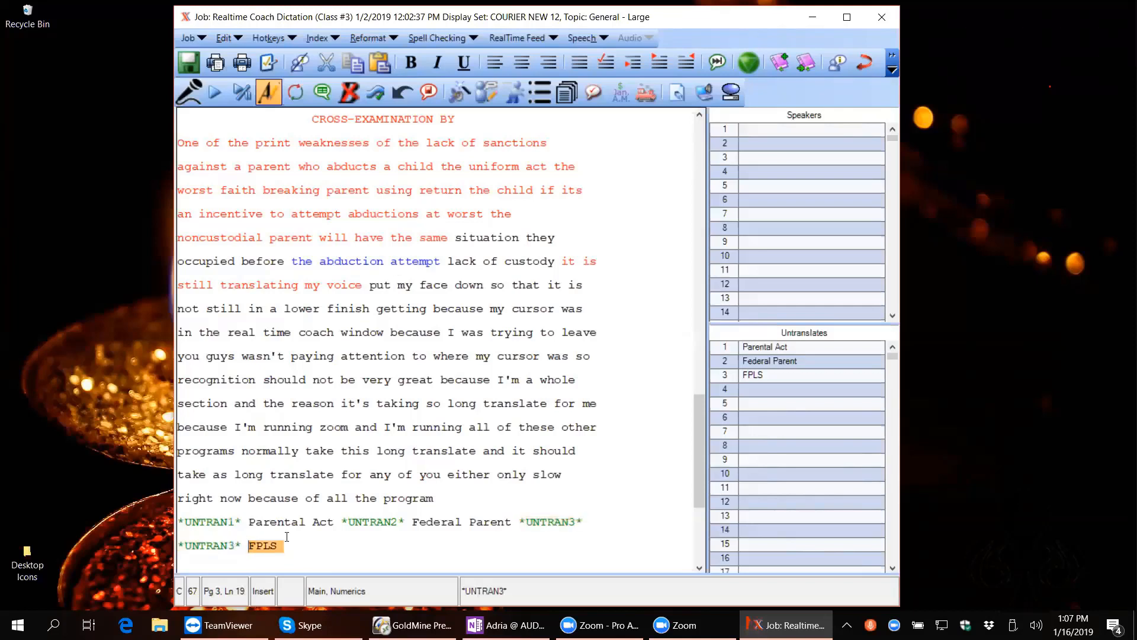
Step: Leave correction mode and run Fix Corrected Markers to convert the UNTRAN markers into their untranslate text
{"action": "left_click", "coordinate": [212, 520]}
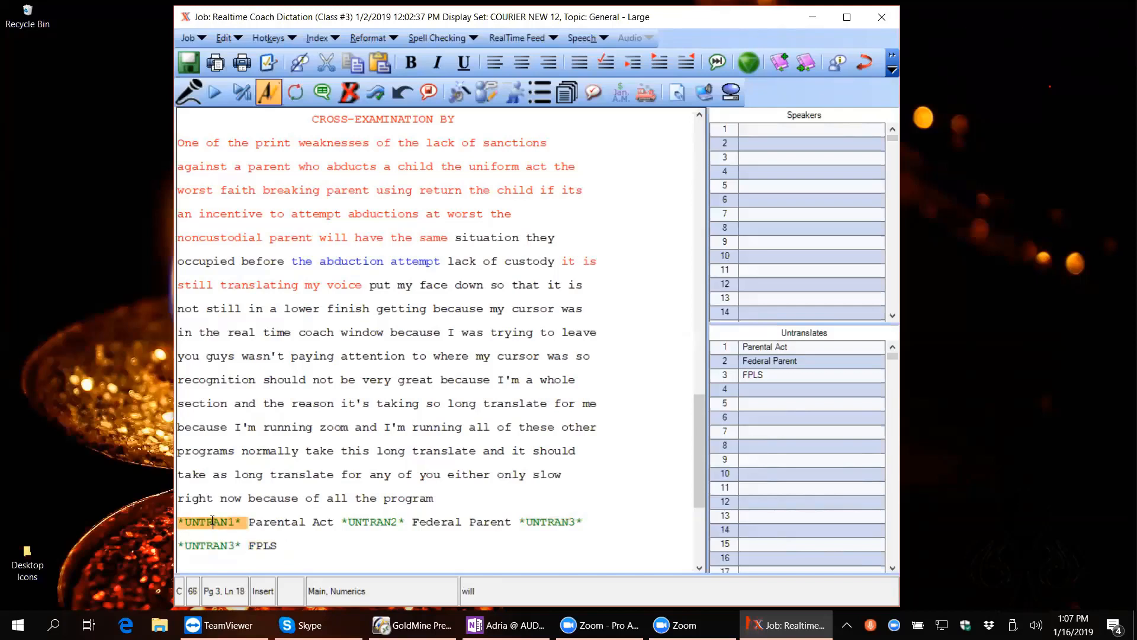
{"action": "left_click", "coordinate": [269, 102]}
{"action": "left_click", "coordinate": [681, 367]}
{"action": "left_click", "coordinate": [323, 99]}
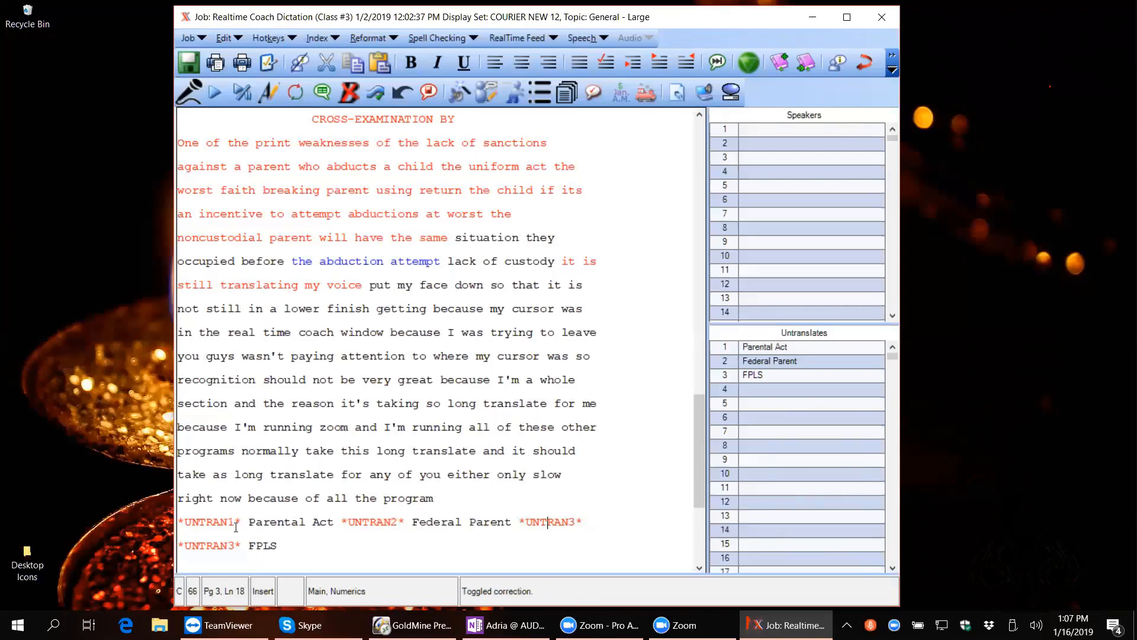
{"action": "left_click", "coordinate": [367, 39]}
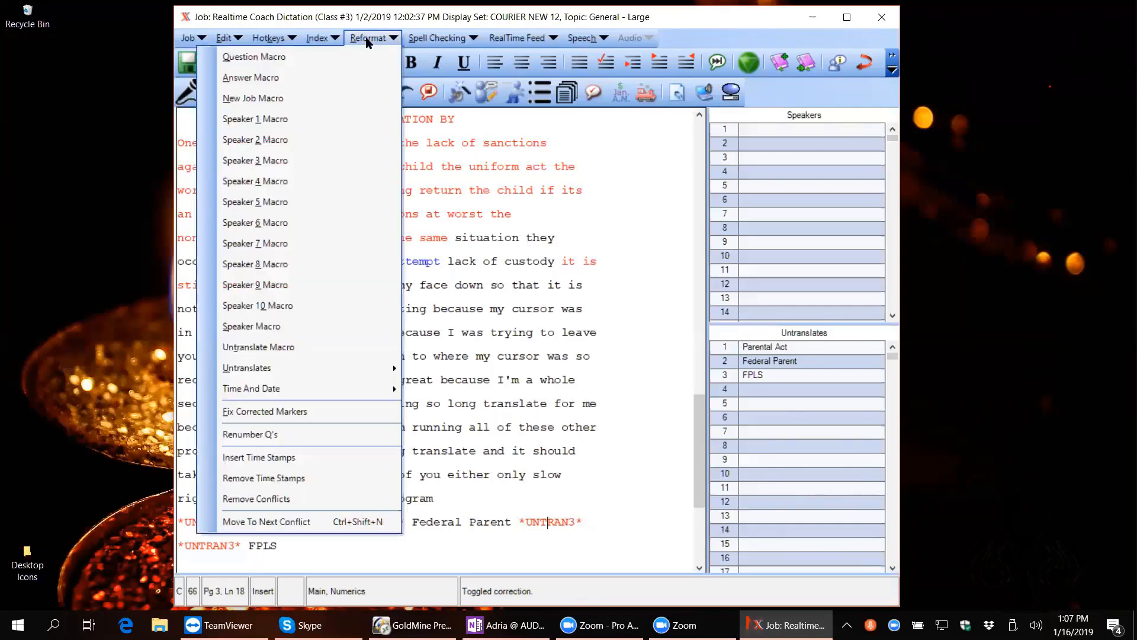
{"action": "left_click", "coordinate": [275, 413]}
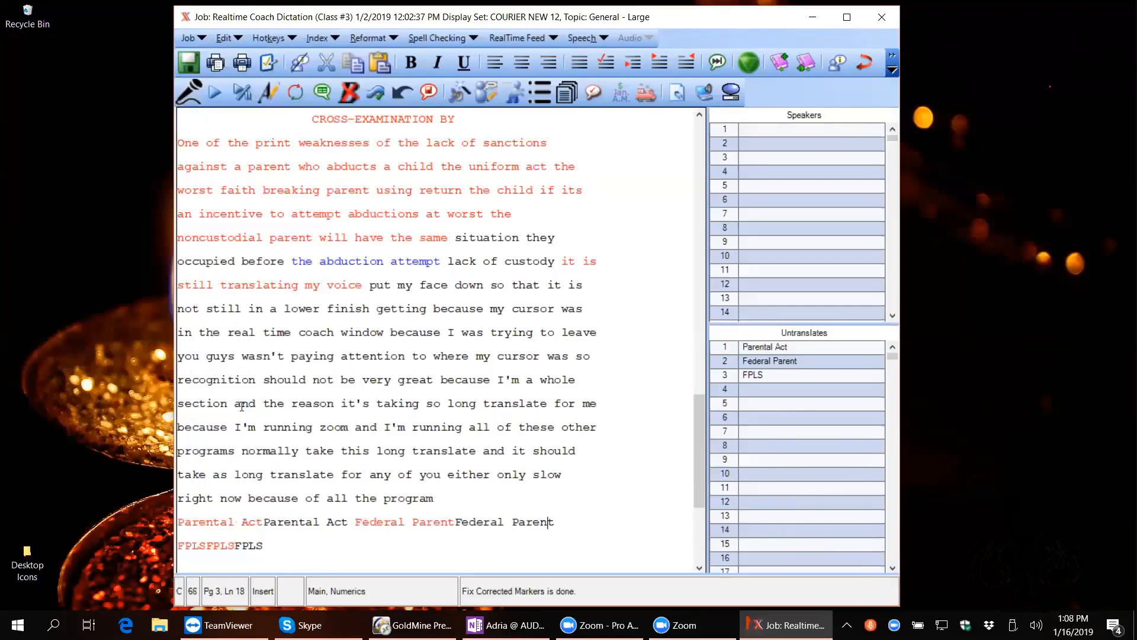
Step: Insert the missing spaces between the converted Parental Act and Federal Parent markers and the words that follow them
{"action": "left_click", "coordinate": [456, 523]}
{"action": "left_click", "coordinate": [263, 521]}
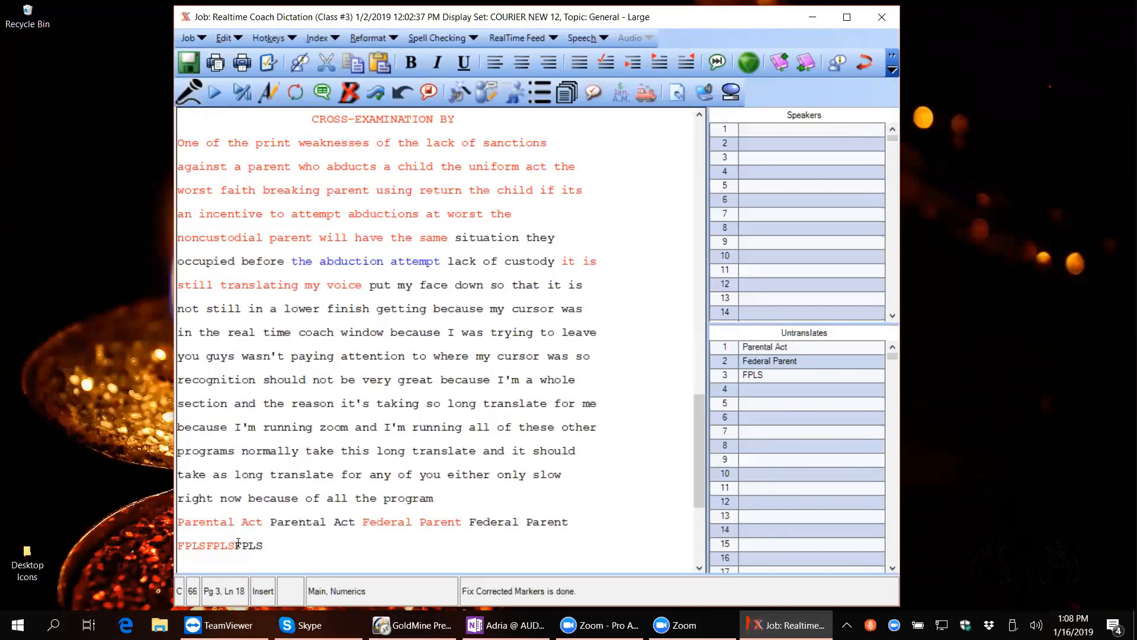
{"action": "left_click", "coordinate": [235, 544]}
Step: Return to the first page of the transcript and save the job text
{"action": "left_click_drag", "start_coordinate": [694, 462], "coordinate": [697, 374]}
{"action": "left_click_drag", "start_coordinate": [688, 191], "coordinate": [681, 190]}
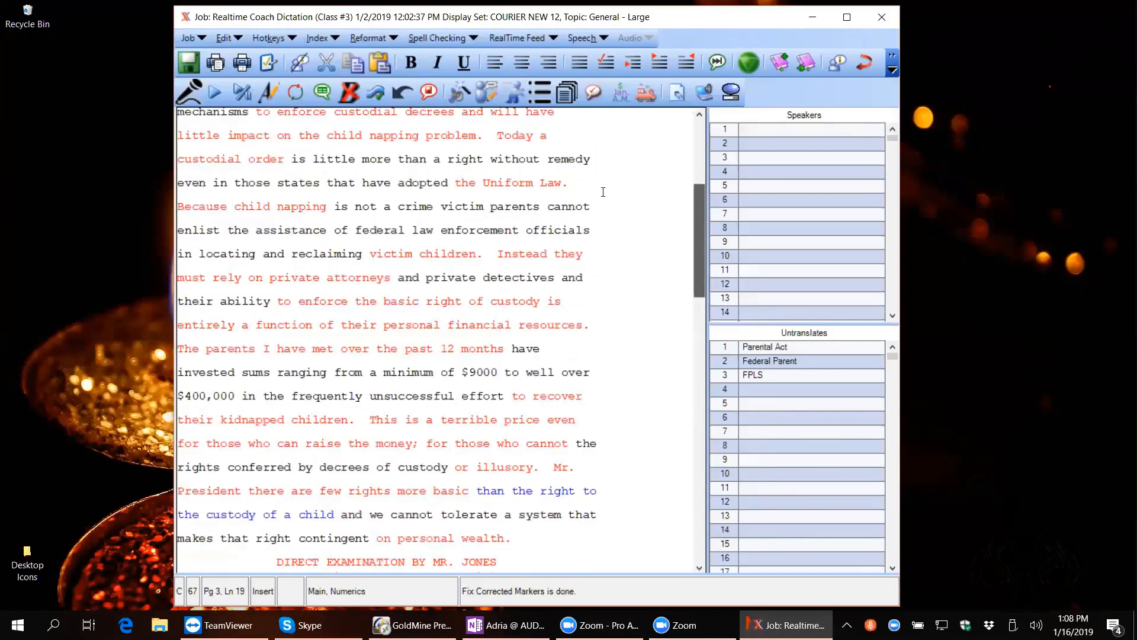
{"action": "left_click", "coordinate": [602, 190]}
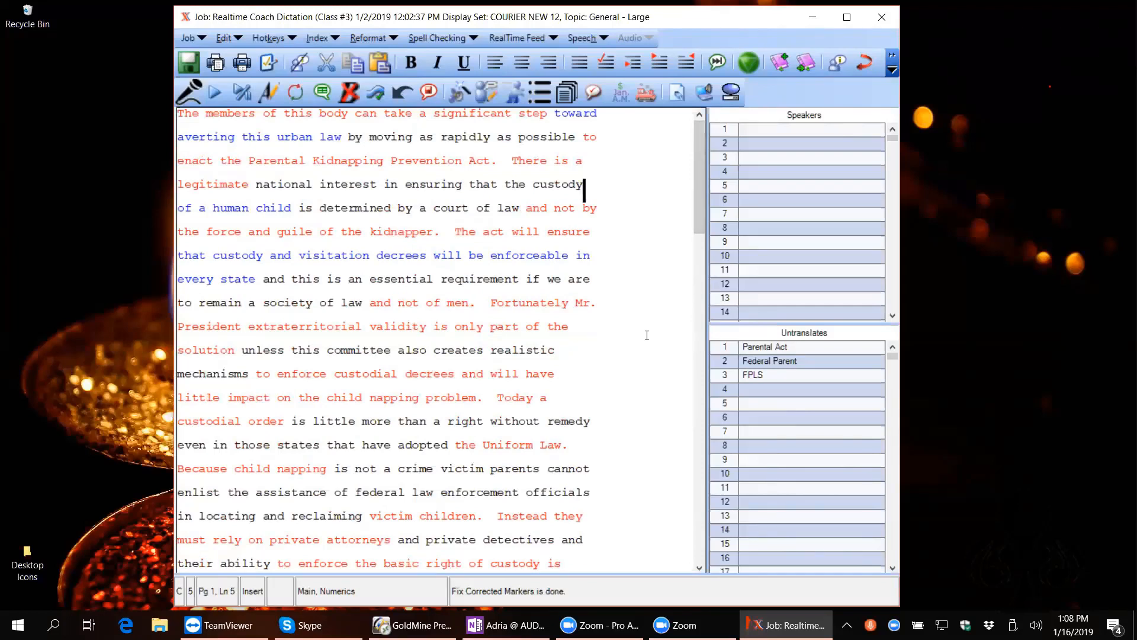
{"action": "key", "text": "ctrl+s"}
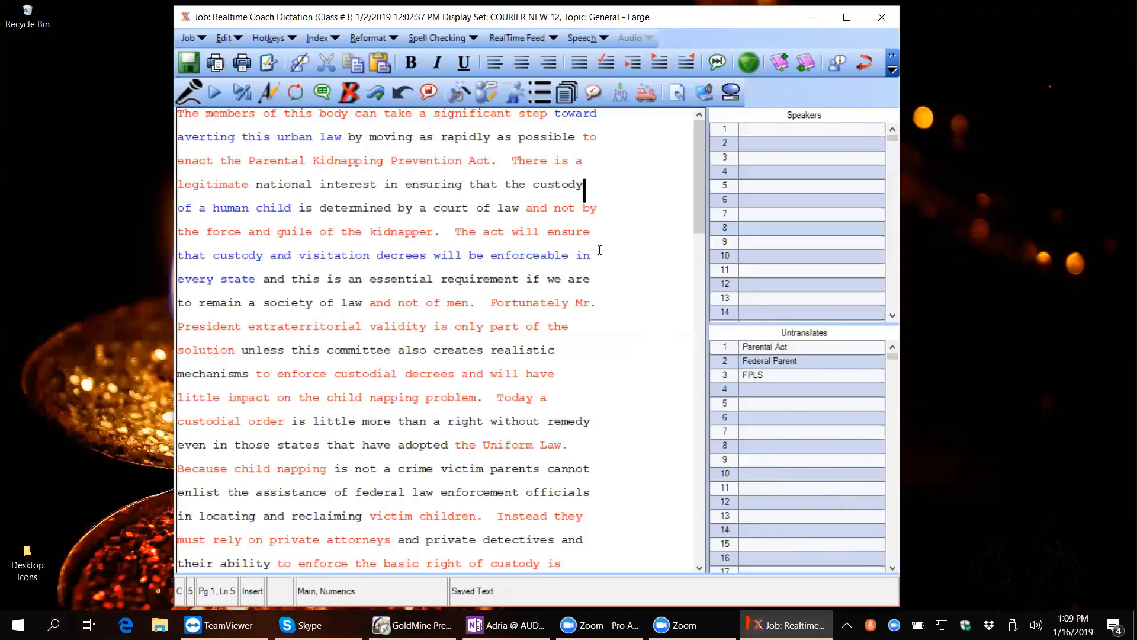
Step: Open the Vocabulary Editor and display custom words only, bringing the editor back to the front
{"action": "left_click", "coordinate": [484, 94]}
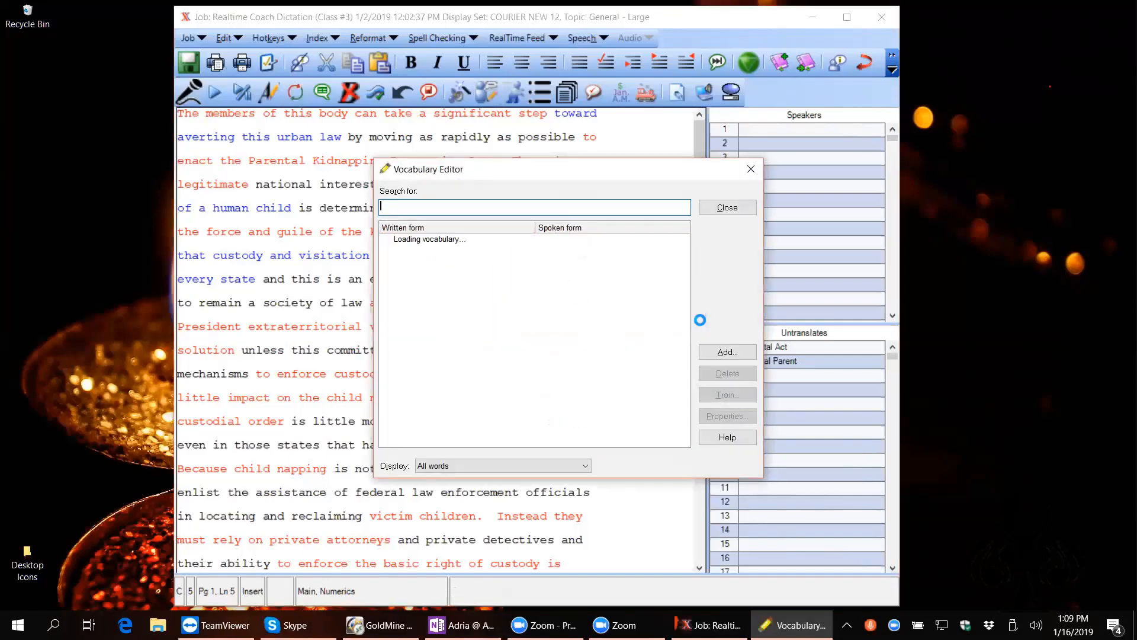
{"action": "left_click", "coordinate": [586, 466]}
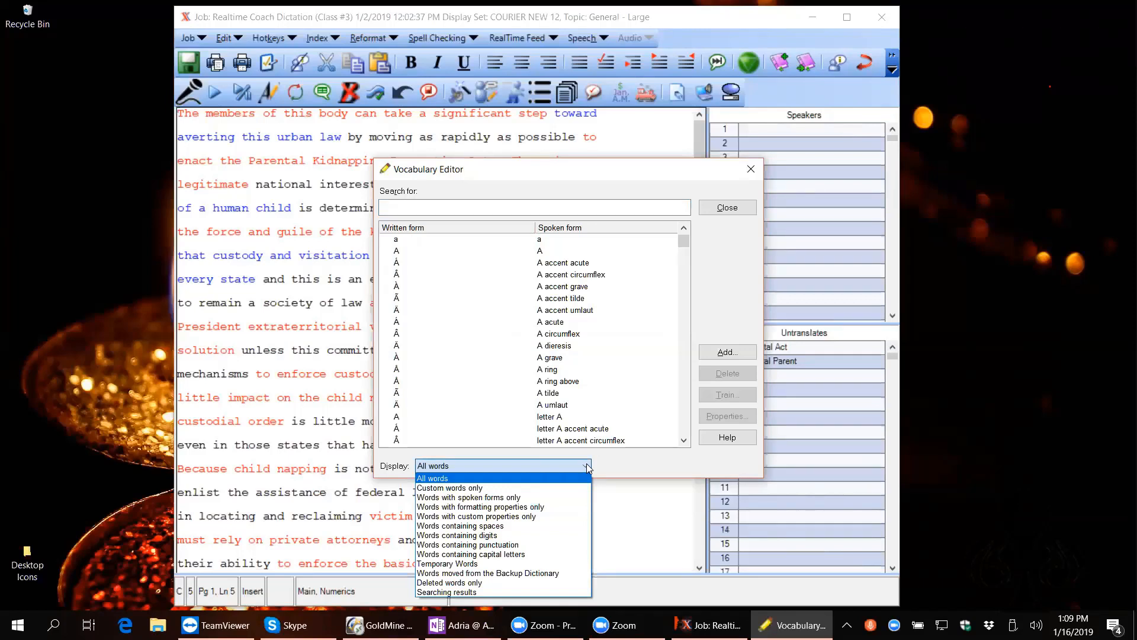
{"action": "double_click", "coordinate": [484, 489]}
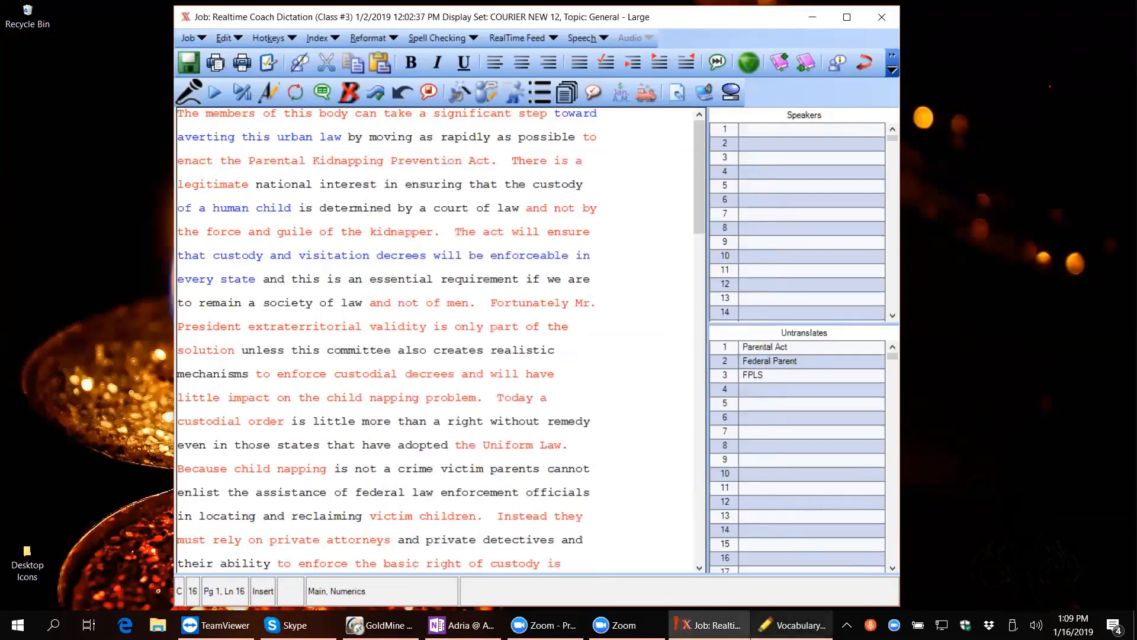
{"action": "left_click", "coordinate": [792, 625]}
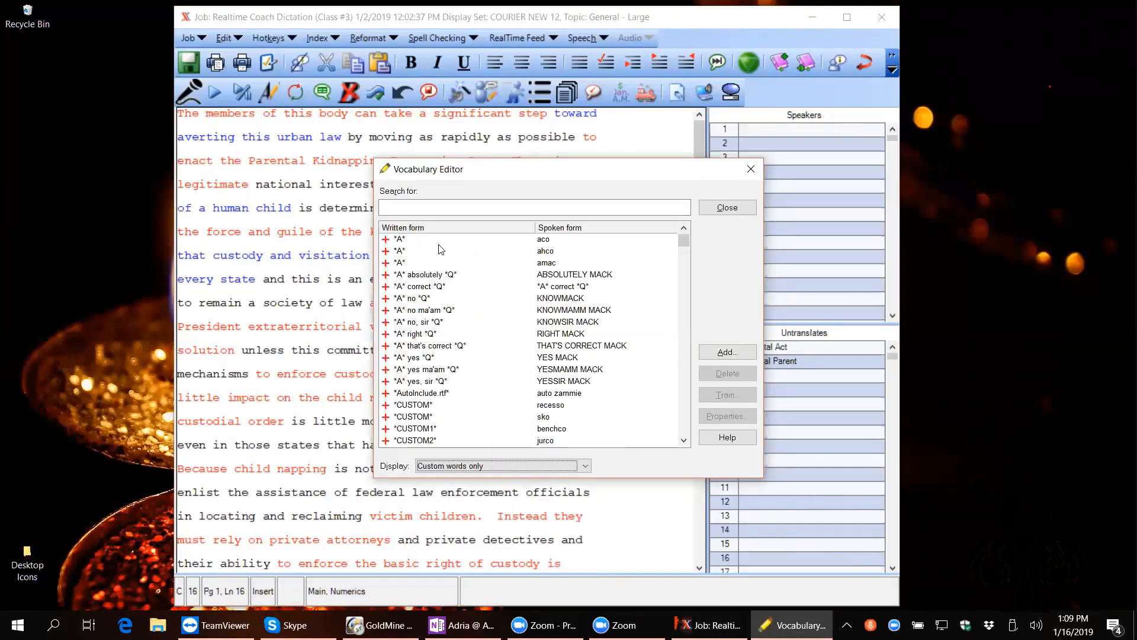
Step: Find the misspelled custom word "Peugotw" in the vocabulary list and delete it
{"action": "left_click", "coordinate": [684, 441]}
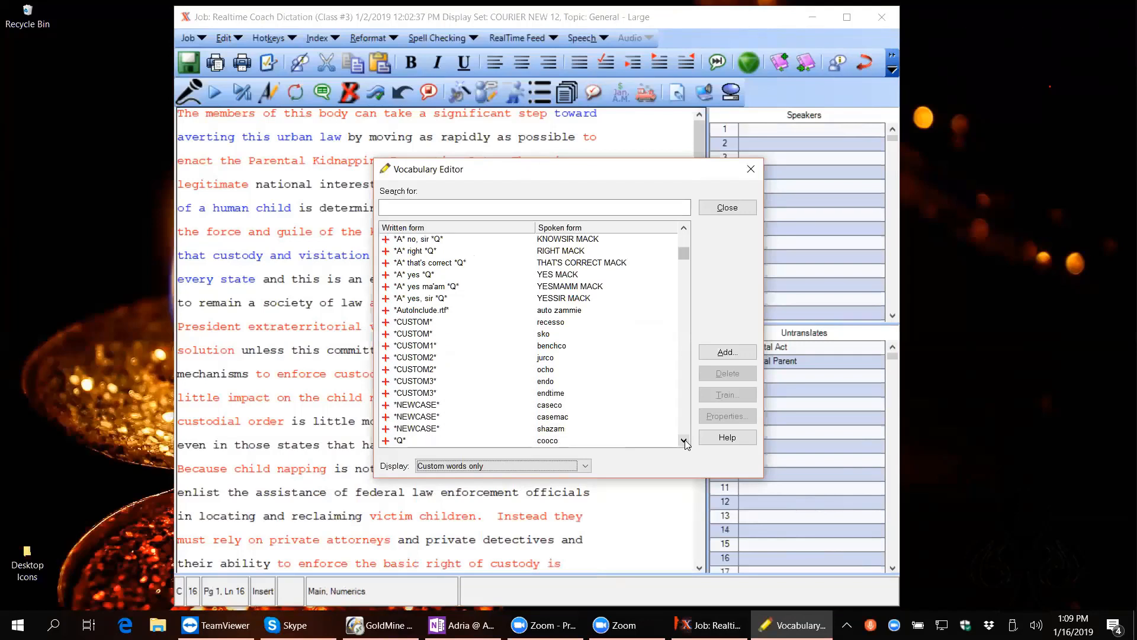
{"action": "left_click_drag", "start_coordinate": [684, 441], "coordinate": [686, 443]}
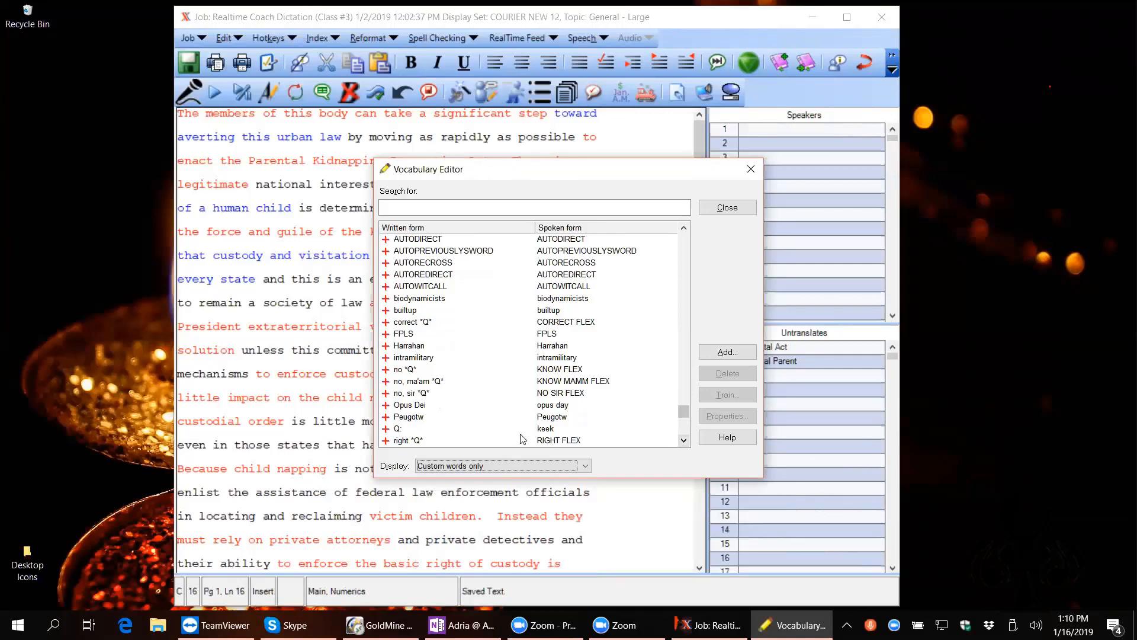
{"action": "left_click", "coordinate": [412, 420]}
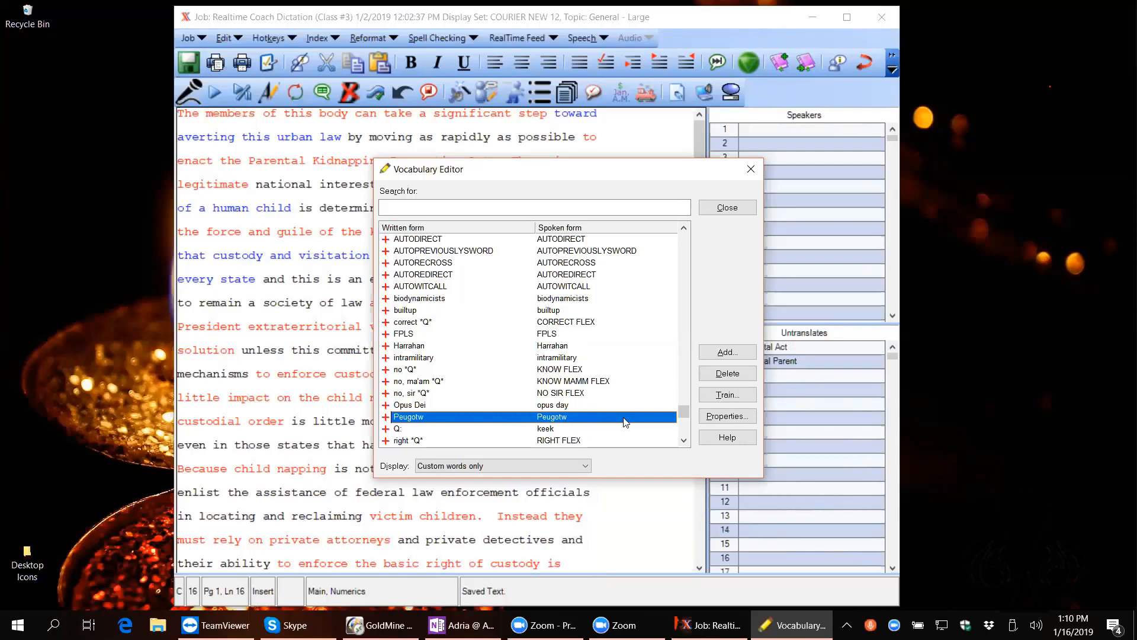
{"action": "left_click", "coordinate": [729, 373]}
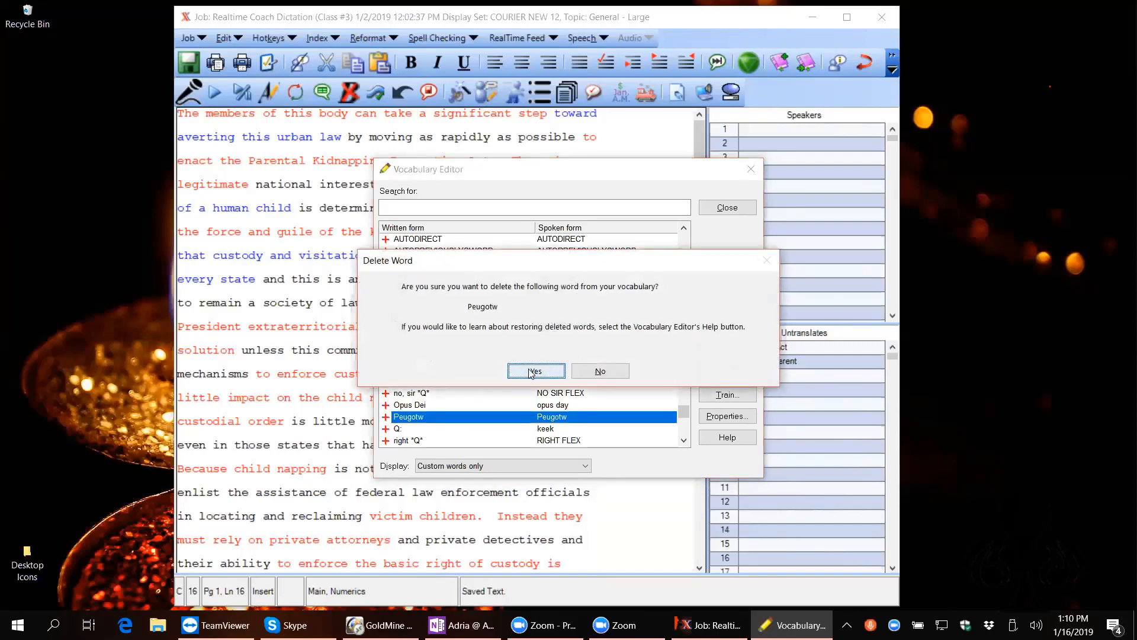
{"action": "left_click", "coordinate": [531, 372]}
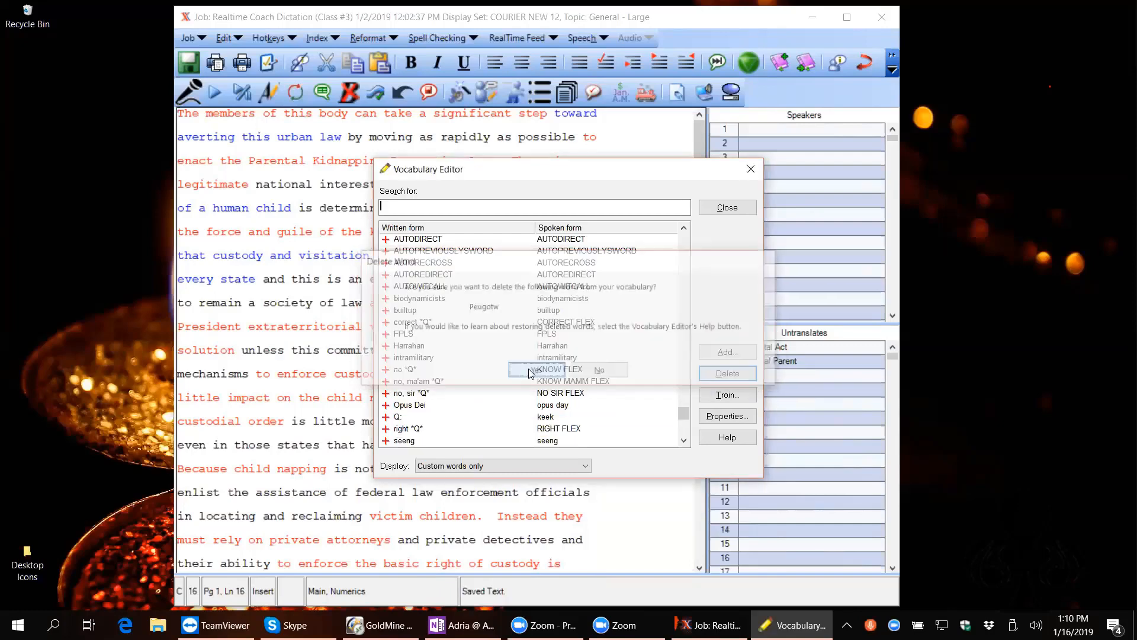
Step: Delete the misspelled custom word "seeng" from the vocabulary
{"action": "left_click", "coordinate": [684, 440]}
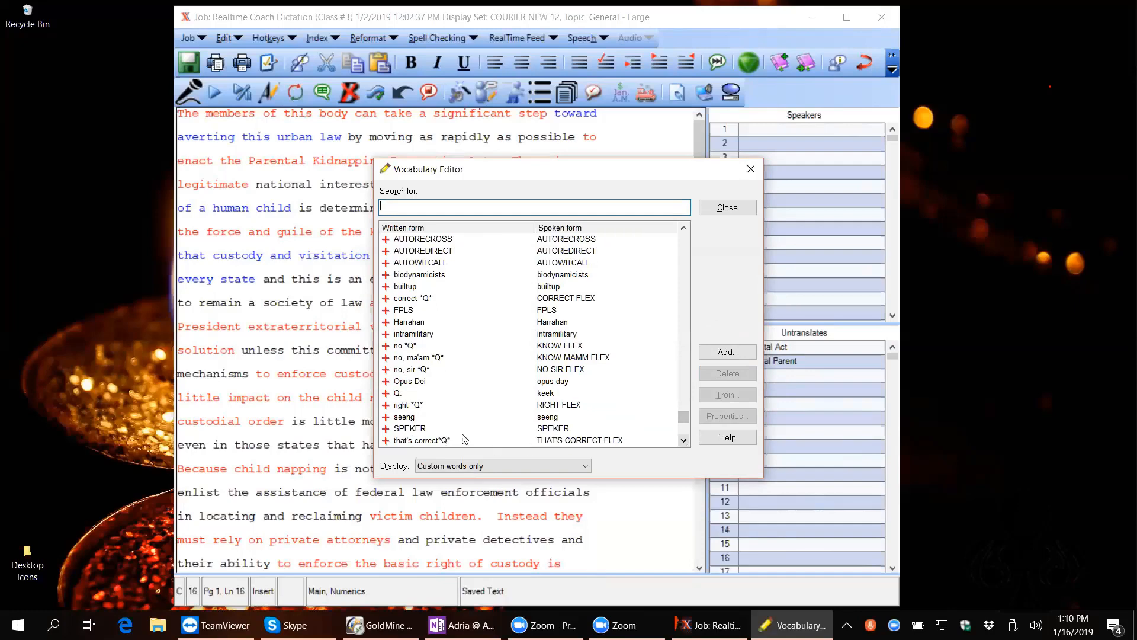
{"action": "left_click", "coordinate": [408, 418]}
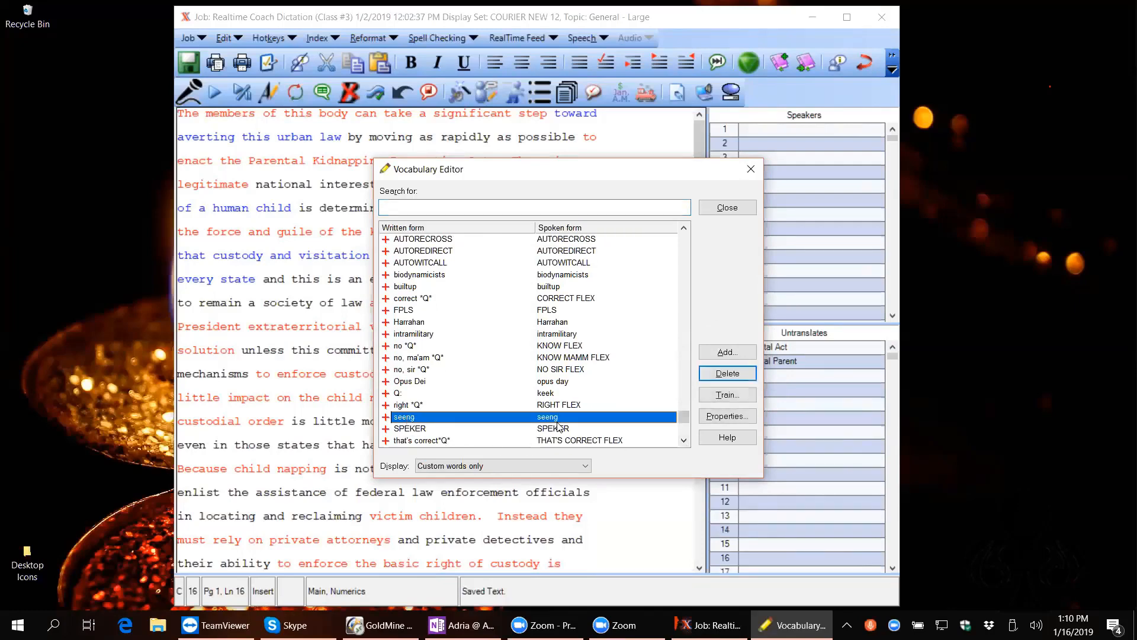
{"action": "left_click", "coordinate": [727, 373]}
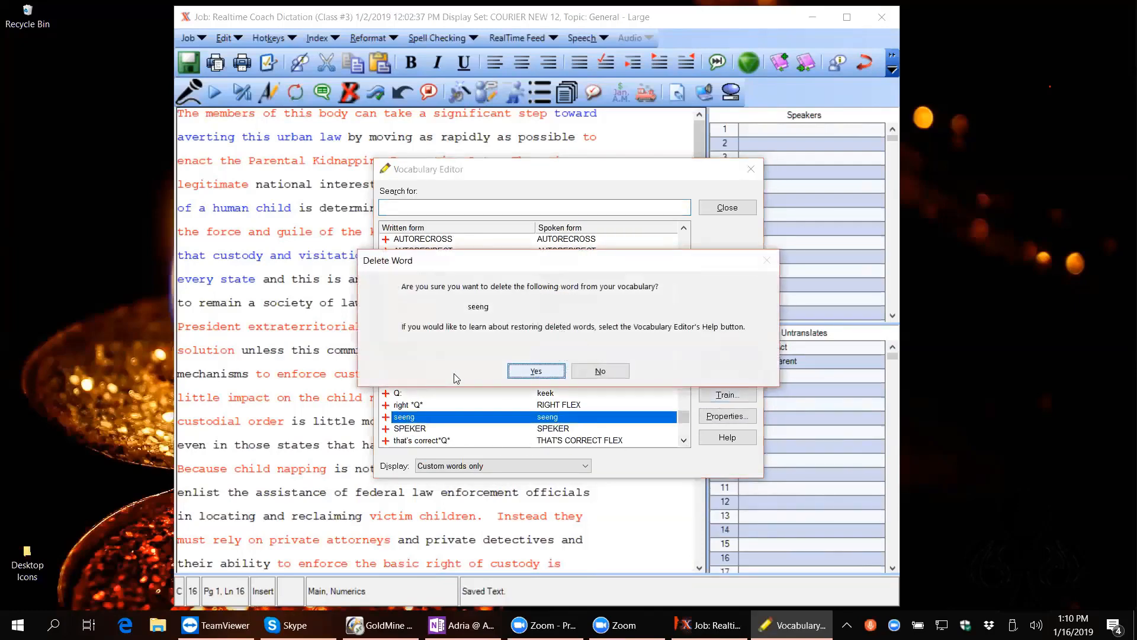
{"action": "left_click", "coordinate": [536, 370]}
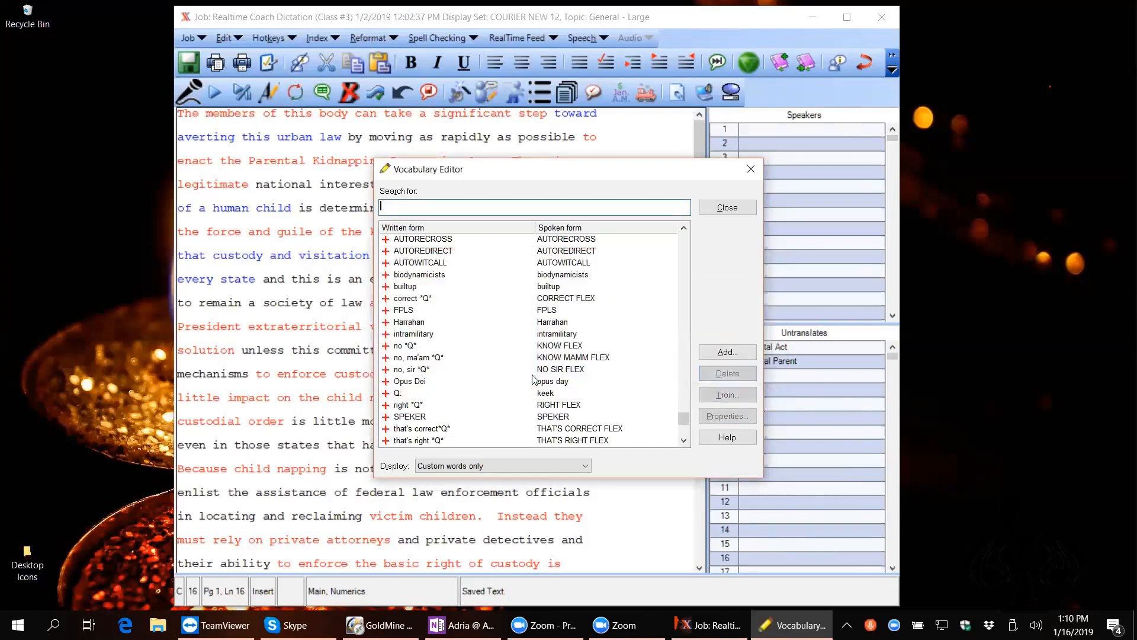
Step: Examine the remaining custom words through the end of the vocabulary list for further misspellings
{"action": "left_click", "coordinate": [687, 441]}
{"action": "left_click", "coordinate": [687, 440]}
{"action": "left_click", "coordinate": [687, 441]}
{"action": "left_click", "coordinate": [687, 440]}
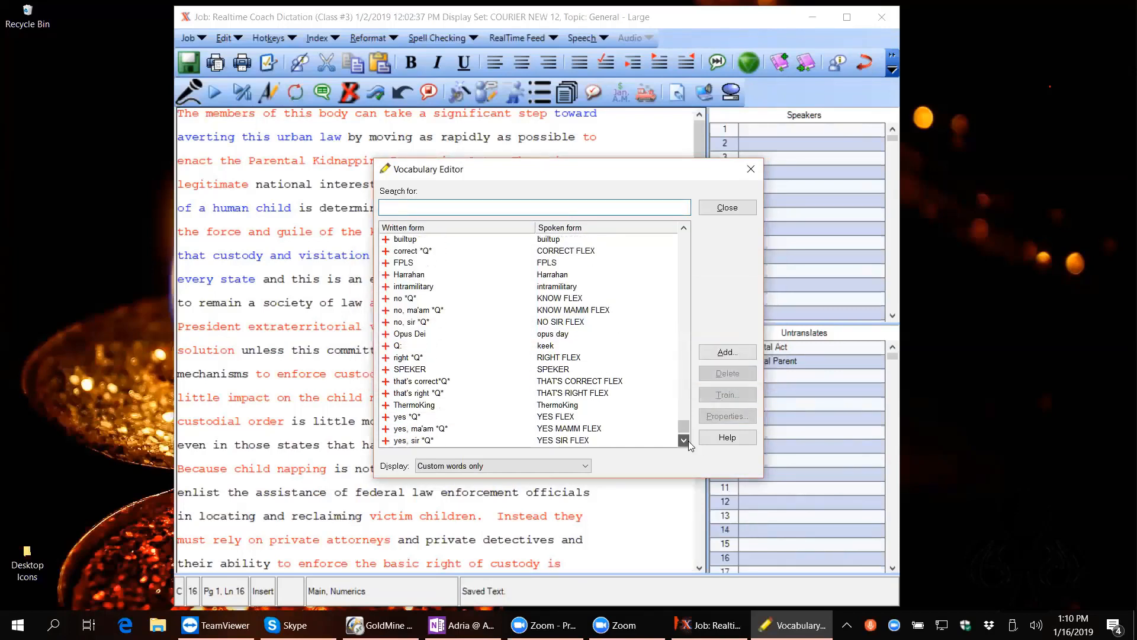
{"action": "left_click", "coordinate": [689, 445]}
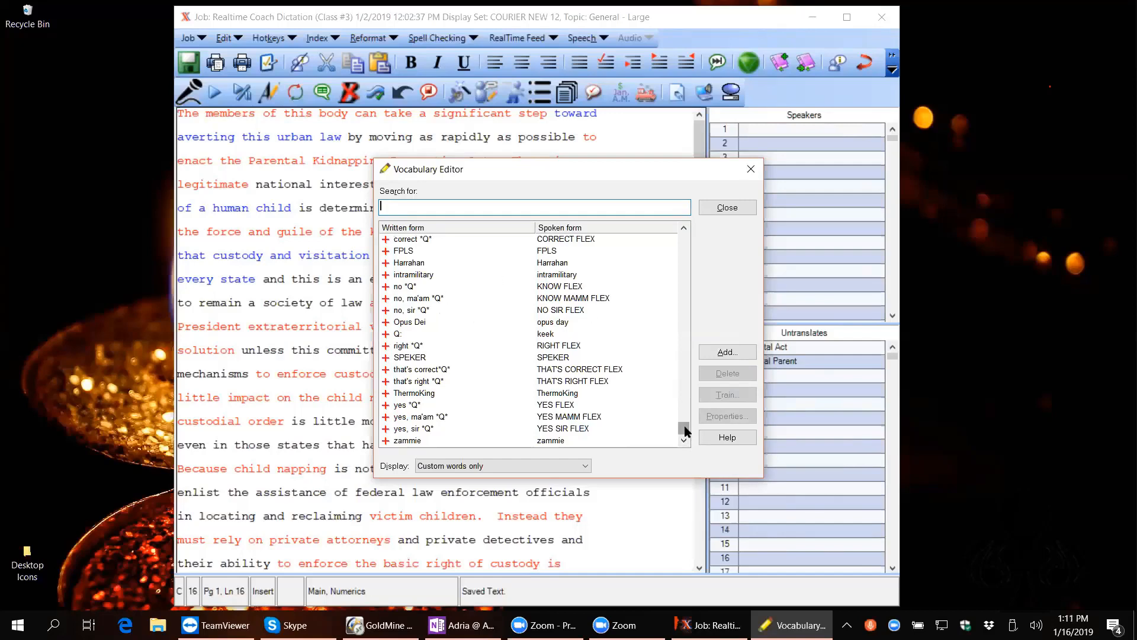
Step: Display deleted words only in the Vocabulary Editor and review the list through to its end
{"action": "left_click_drag", "start_coordinate": [686, 430], "coordinate": [689, 211]}
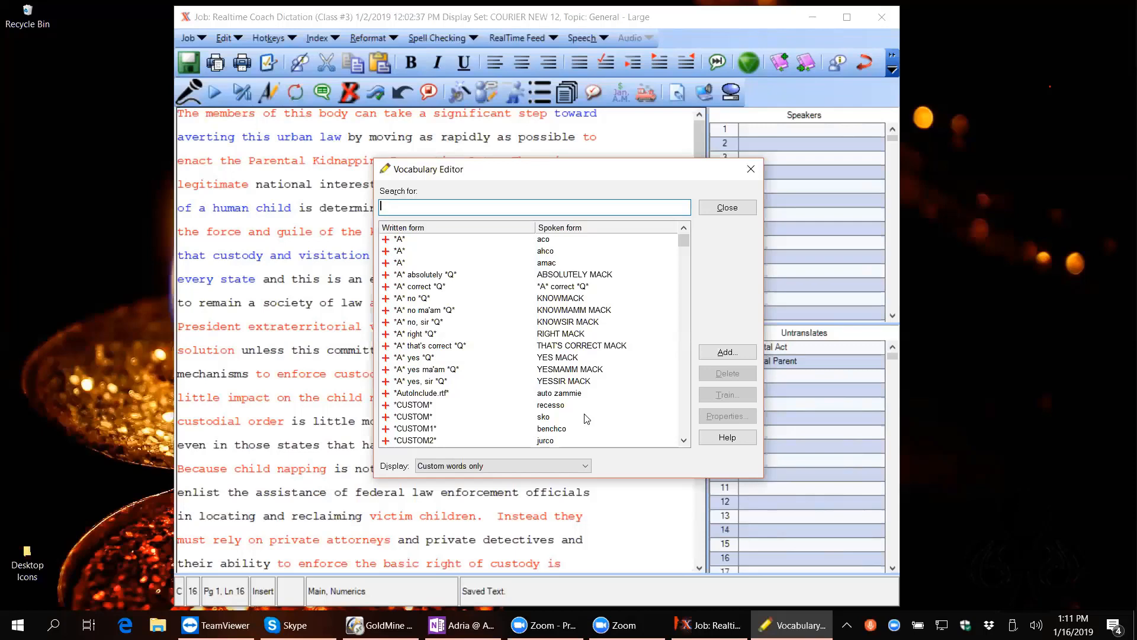
{"action": "left_click", "coordinate": [586, 467]}
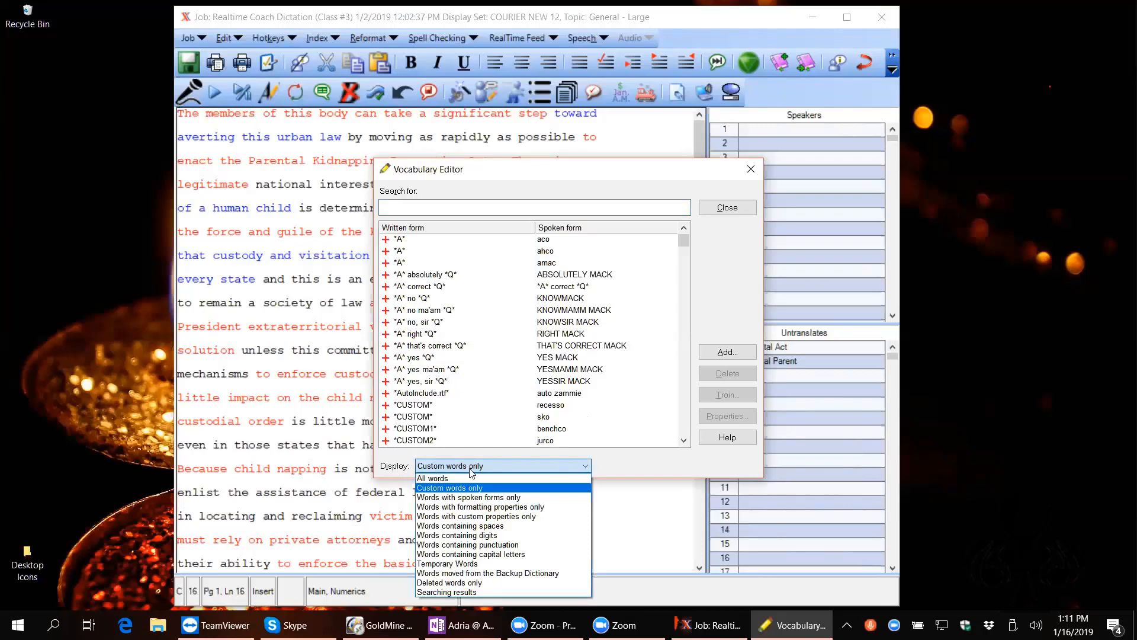
{"action": "left_click", "coordinate": [470, 583]}
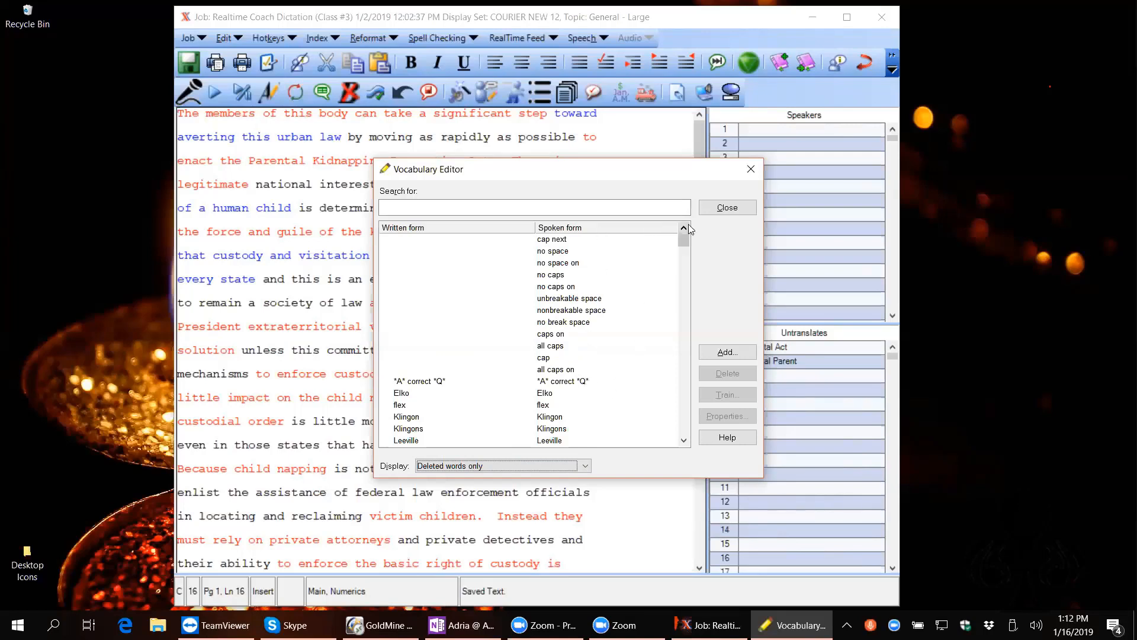
{"action": "left_click", "coordinate": [585, 465]}
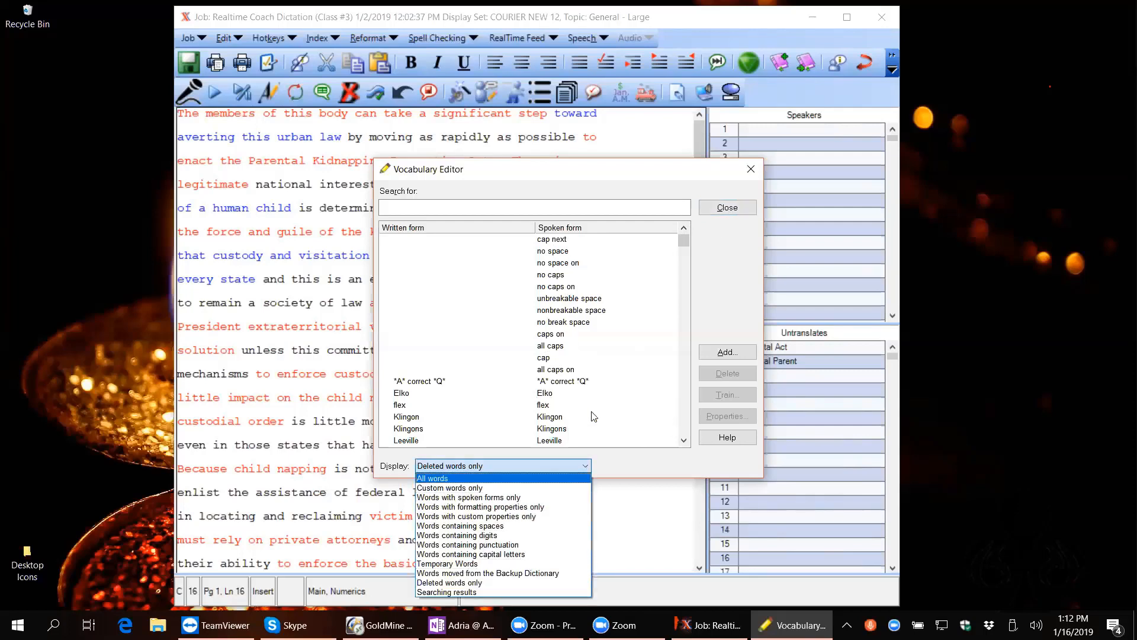
{"action": "left_click", "coordinate": [652, 467]}
{"action": "left_click", "coordinate": [684, 440]}
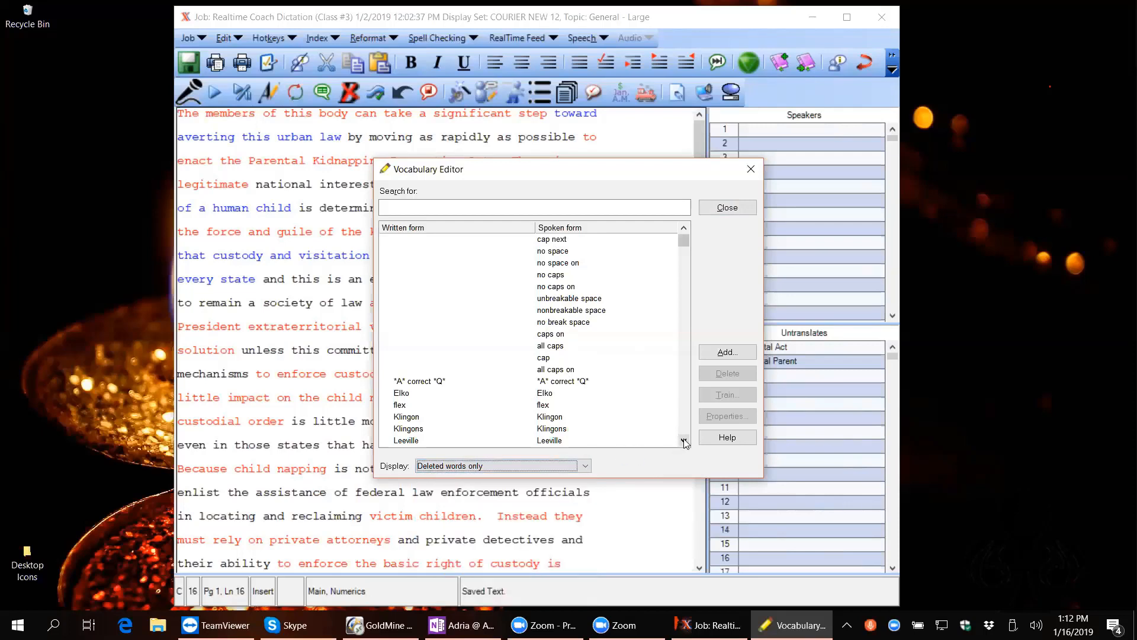
{"action": "left_click", "coordinate": [684, 440]}
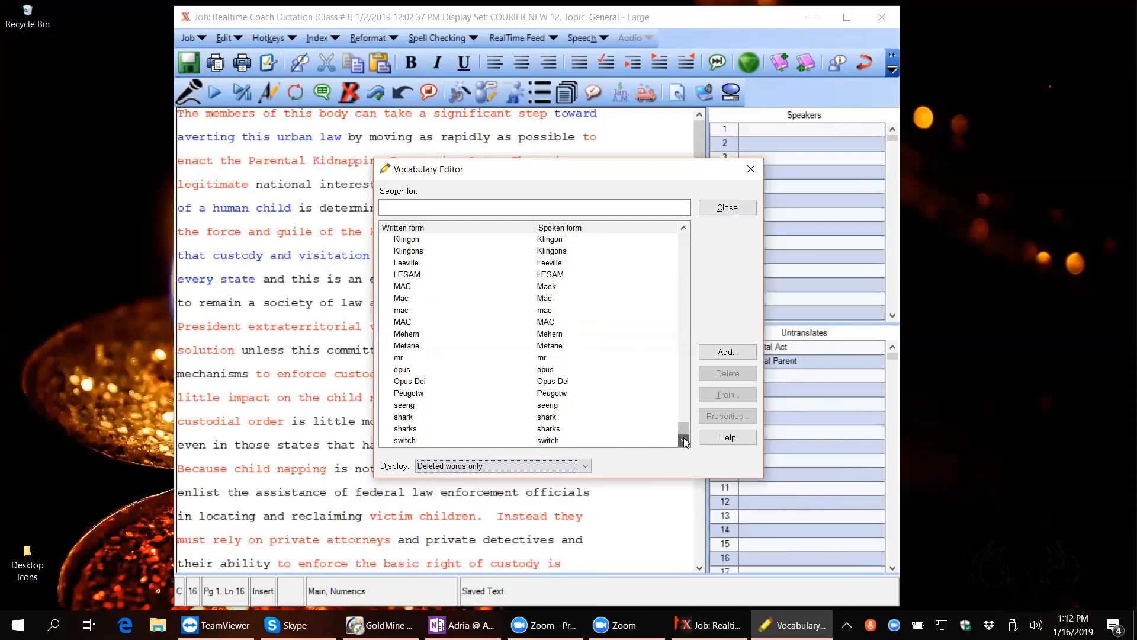
Step: Restore the deleted word "switch" by adding it back to the vocabulary with the spoken form "switch" and pronunciation training turned off
{"action": "left_click", "coordinate": [413, 444]}
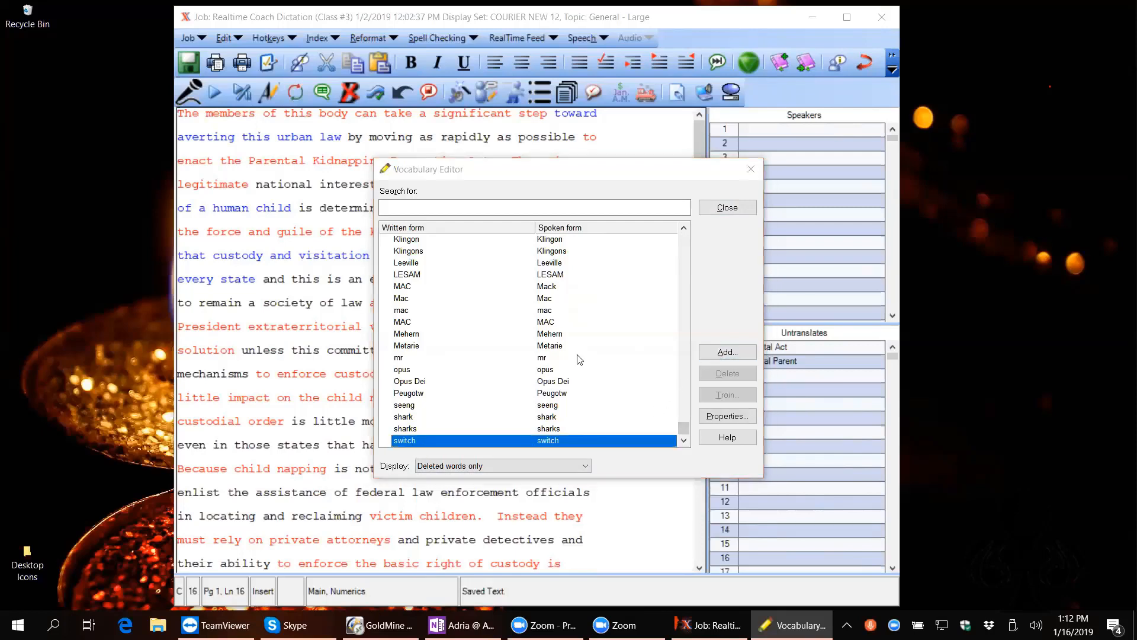
{"action": "left_click", "coordinate": [719, 352]}
{"action": "left_click", "coordinate": [591, 319]}
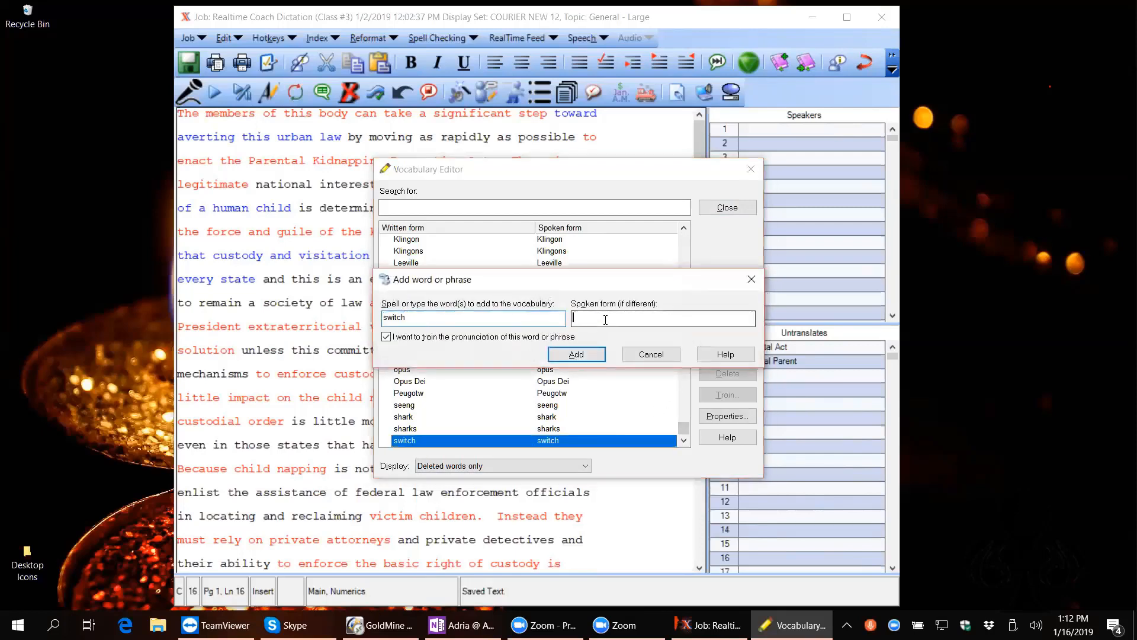
{"action": "type", "text": "s"}
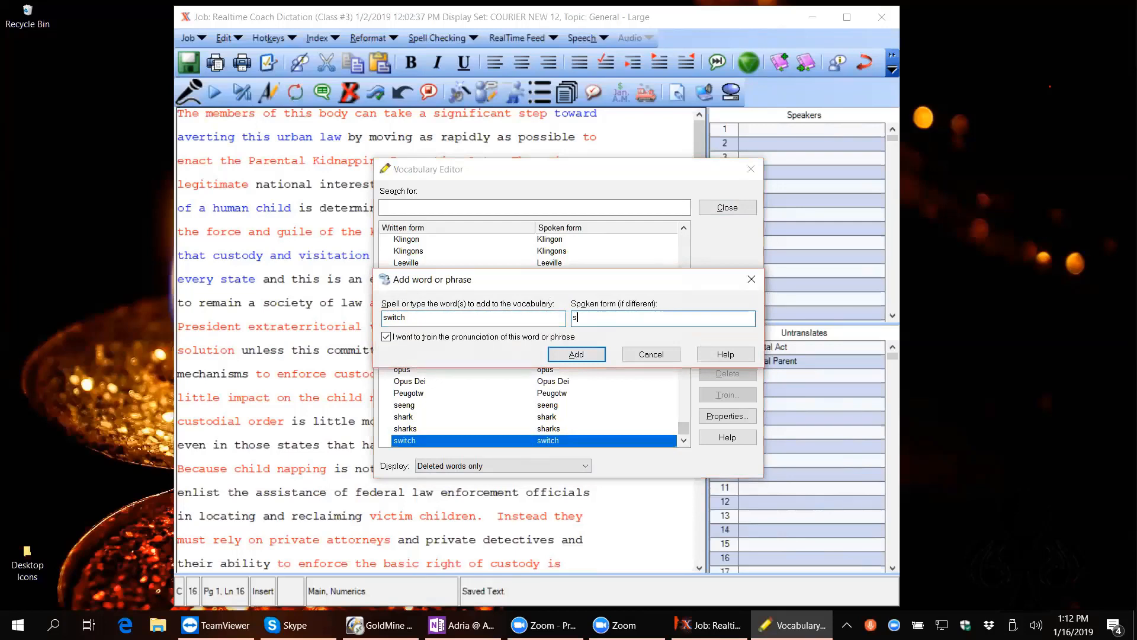
{"action": "type", "text": "witch"}
{"action": "left_click", "coordinate": [386, 337]}
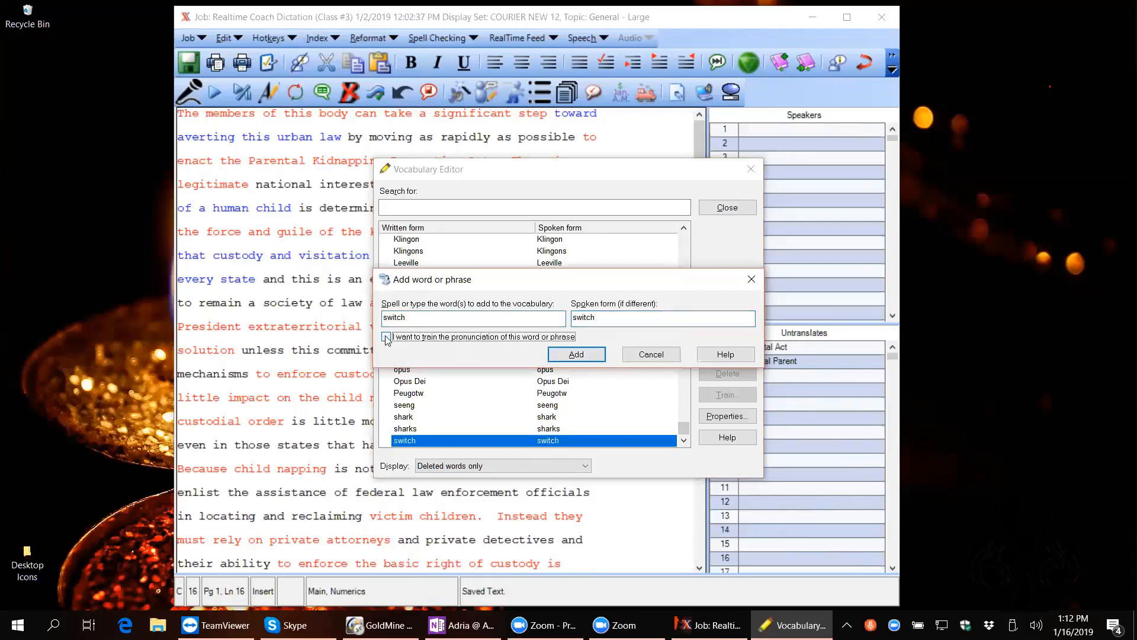
{"action": "left_click", "coordinate": [588, 356]}
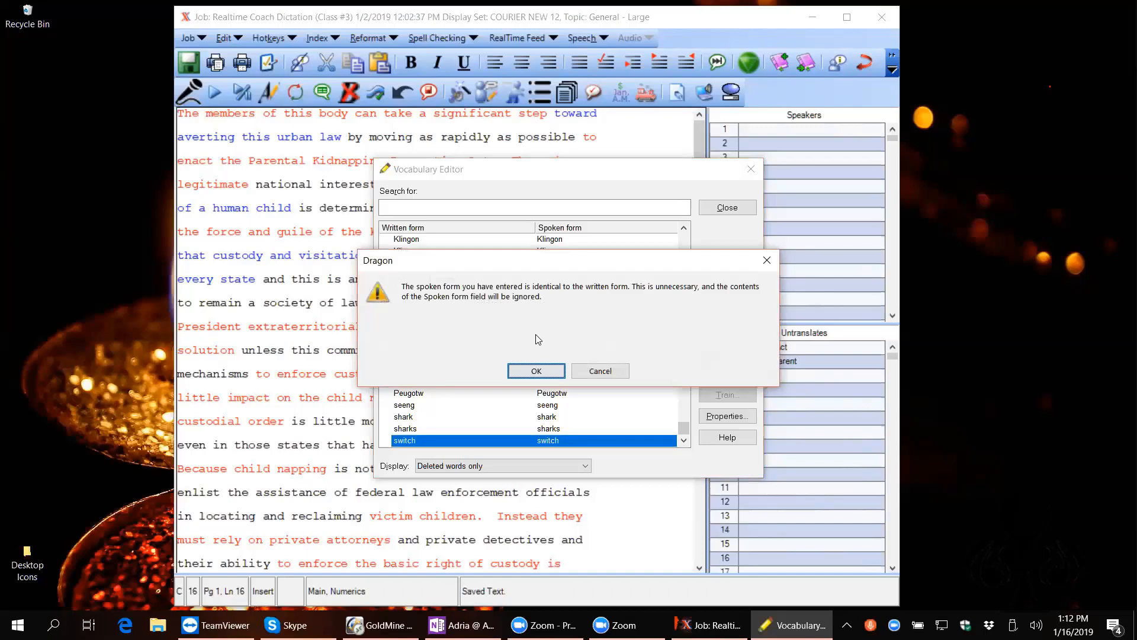
{"action": "left_click", "coordinate": [521, 372]}
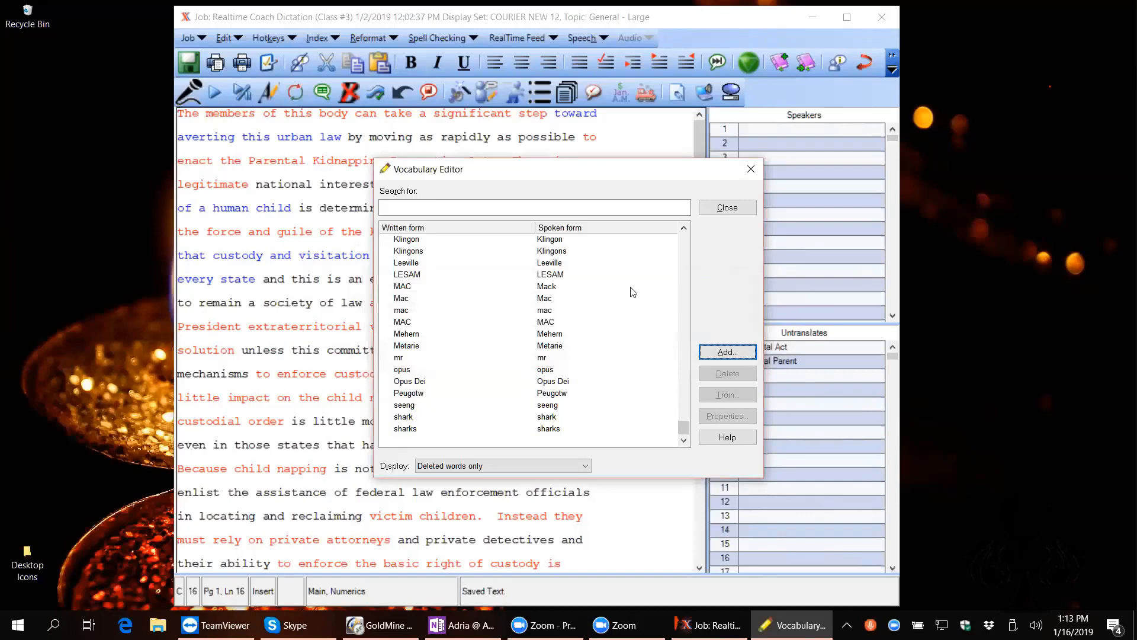
Step: Close the Vocabulary Editor and save the speech files
{"action": "left_click", "coordinate": [726, 207]}
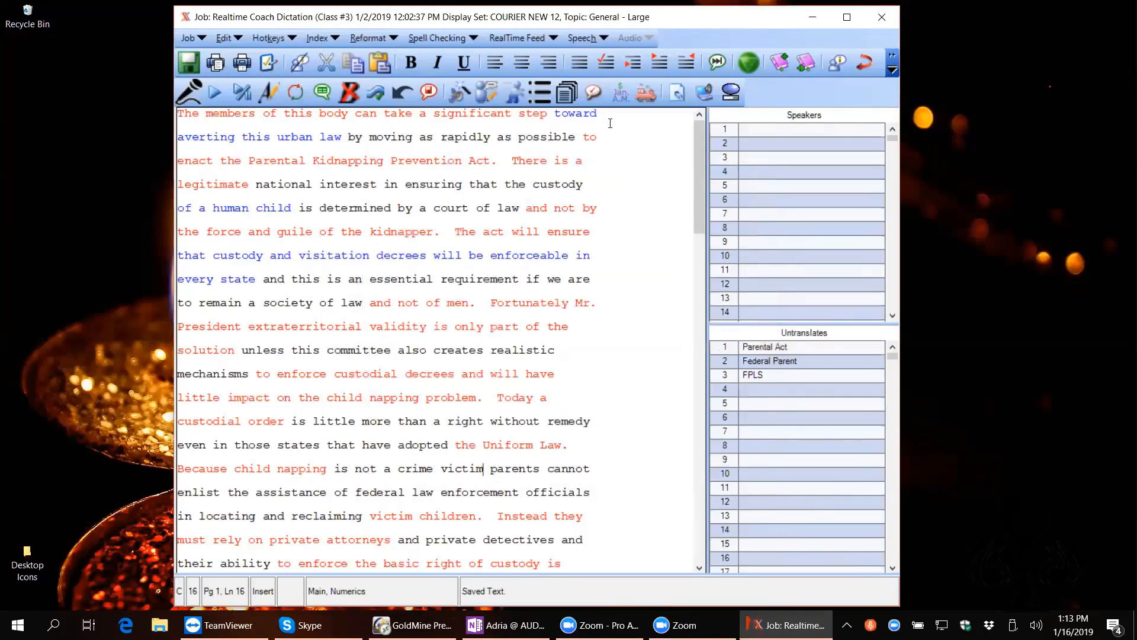
{"action": "left_click", "coordinate": [429, 91]}
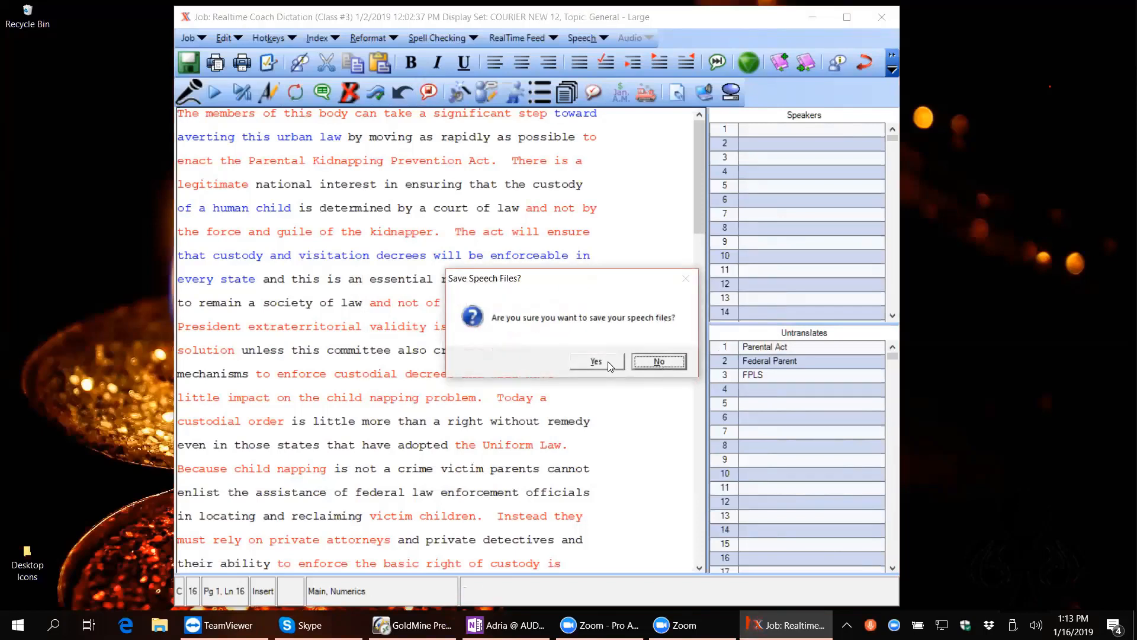
{"action": "left_click", "coordinate": [596, 362]}
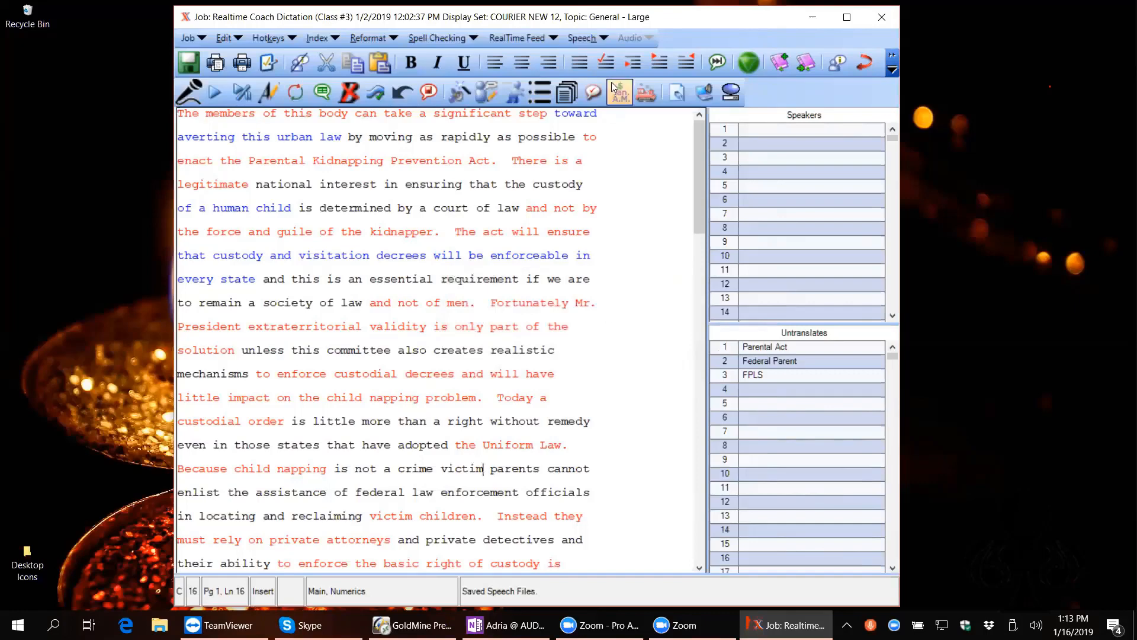
Step: Reopen the Vocabulary Editor and display custom words only
{"action": "left_click", "coordinate": [487, 93]}
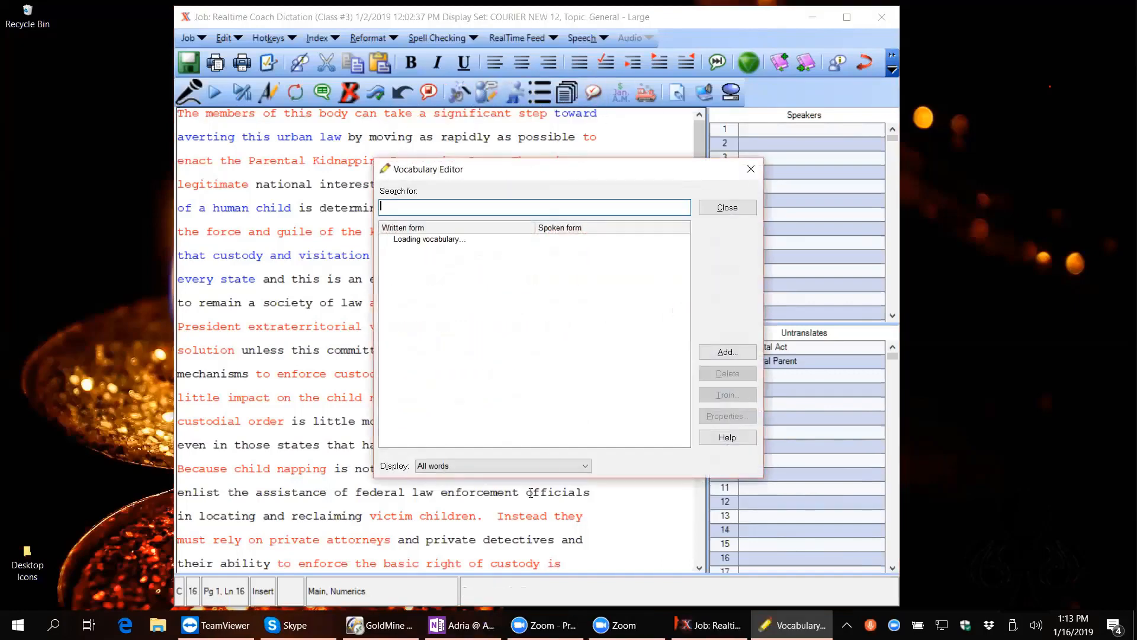
{"action": "left_click", "coordinate": [587, 466]}
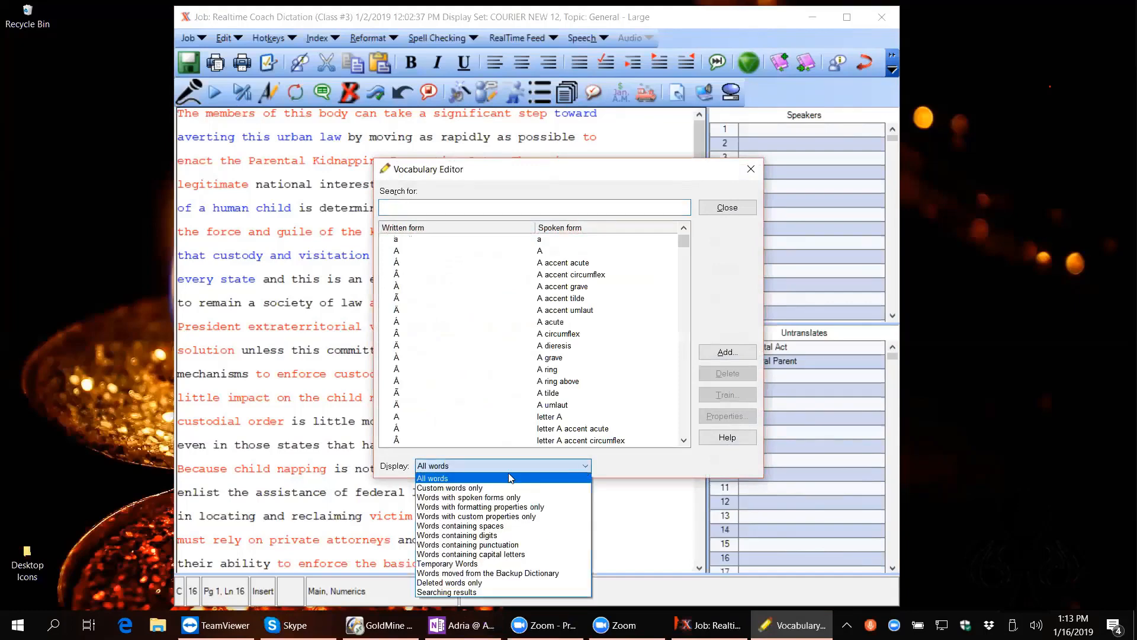
{"action": "left_click", "coordinate": [467, 486]}
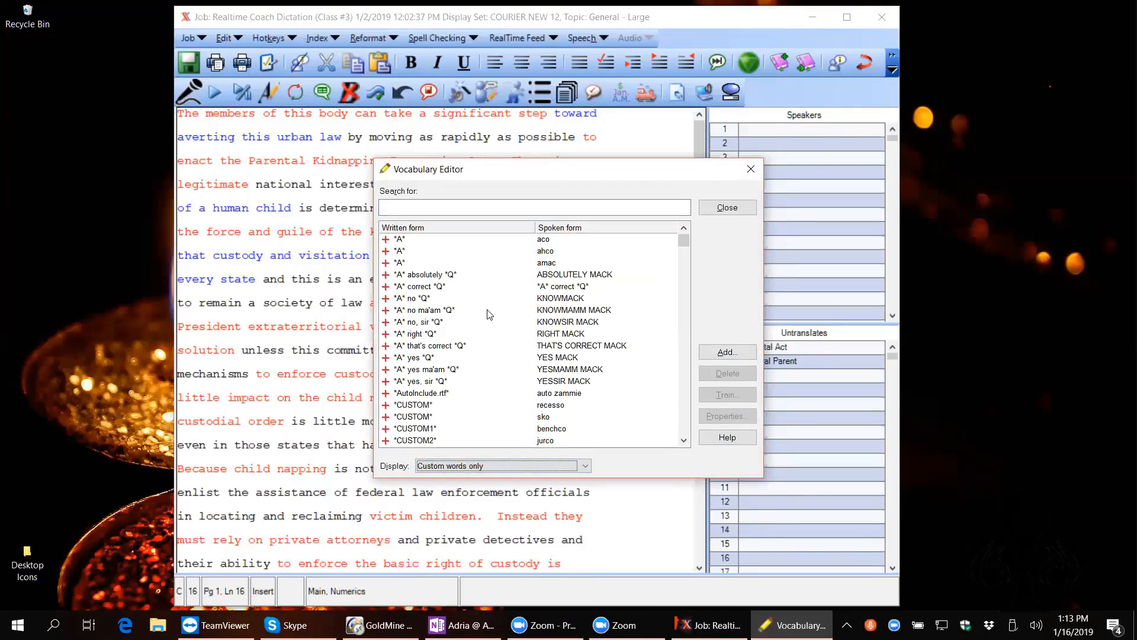
Step: Look through the custom words for the "A:" and "Q:" entries and examine their spoken forms
{"action": "left_click", "coordinate": [684, 441]}
{"action": "left_click", "coordinate": [684, 440]}
{"action": "left_click", "coordinate": [684, 441]}
{"action": "left_click", "coordinate": [684, 441]}
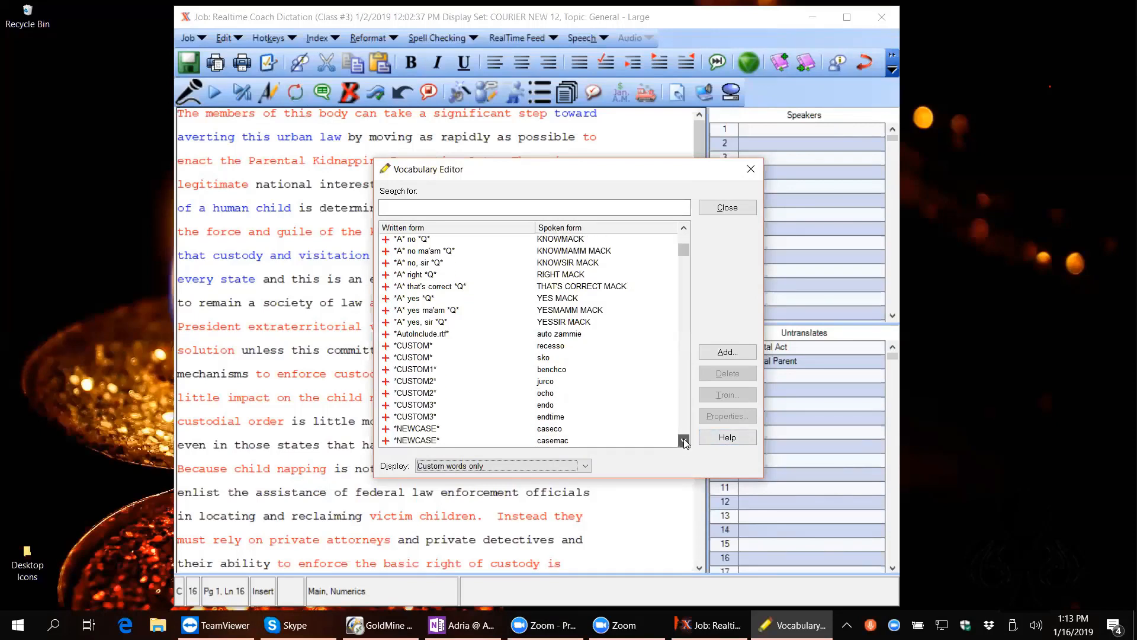
{"action": "left_click", "coordinate": [684, 440]}
{"action": "left_click", "coordinate": [685, 440]}
{"action": "left_click", "coordinate": [684, 441]}
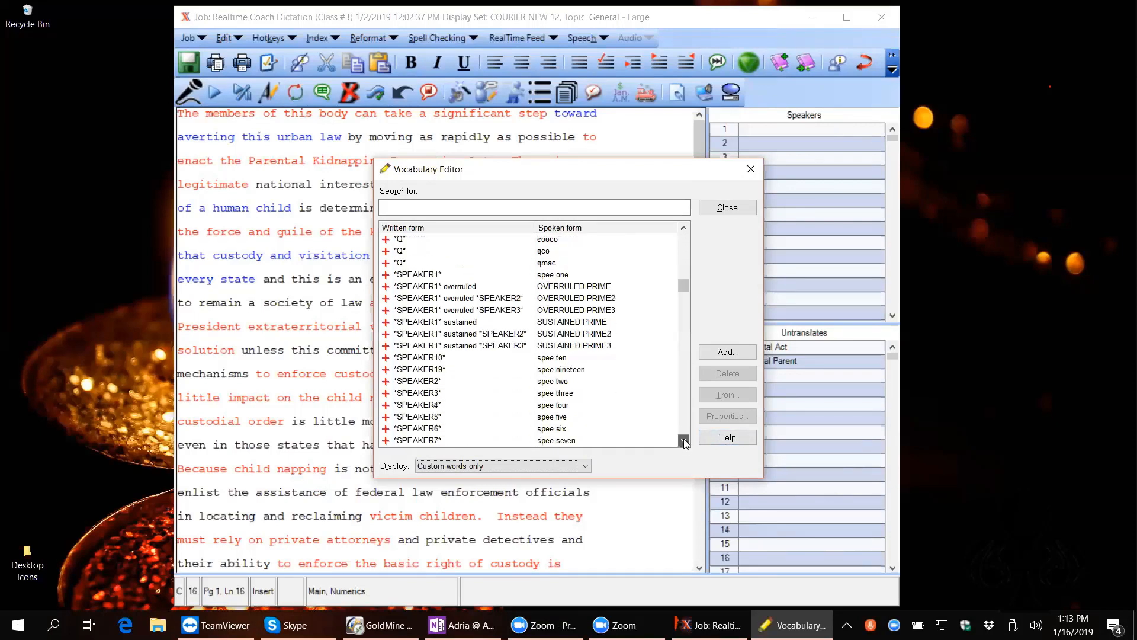
{"action": "left_click", "coordinate": [684, 441]}
{"action": "left_click", "coordinate": [684, 440]}
{"action": "left_click", "coordinate": [684, 441]}
{"action": "left_click", "coordinate": [684, 441]}
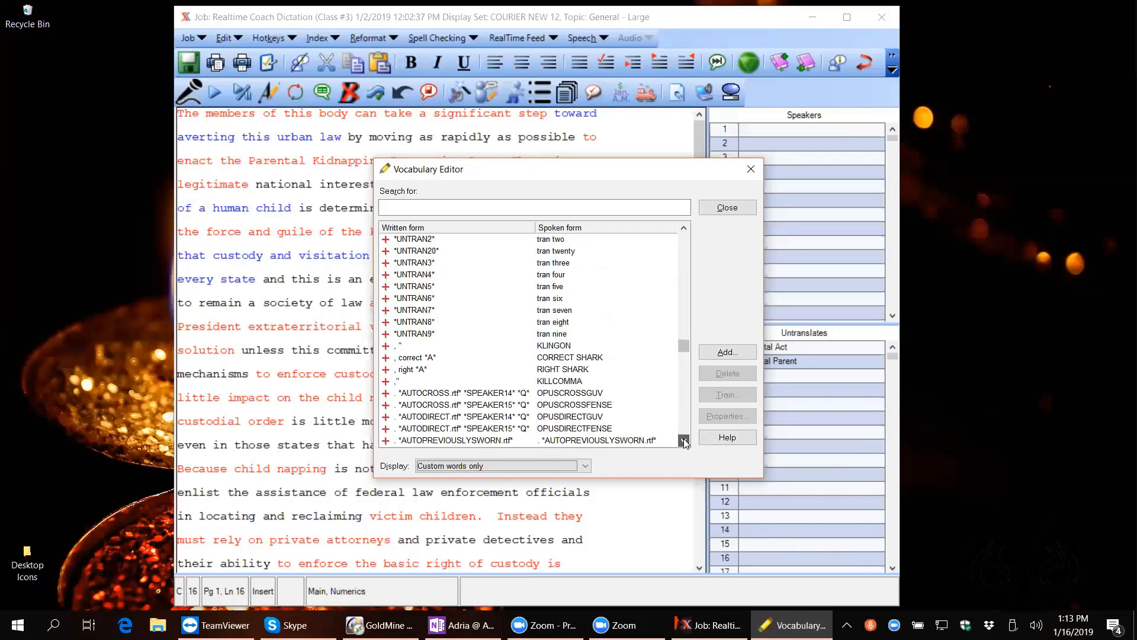
{"action": "left_click", "coordinate": [684, 441]}
{"action": "left_click", "coordinate": [684, 441]}
{"action": "left_click", "coordinate": [684, 441]}
{"action": "left_click", "coordinate": [685, 441]}
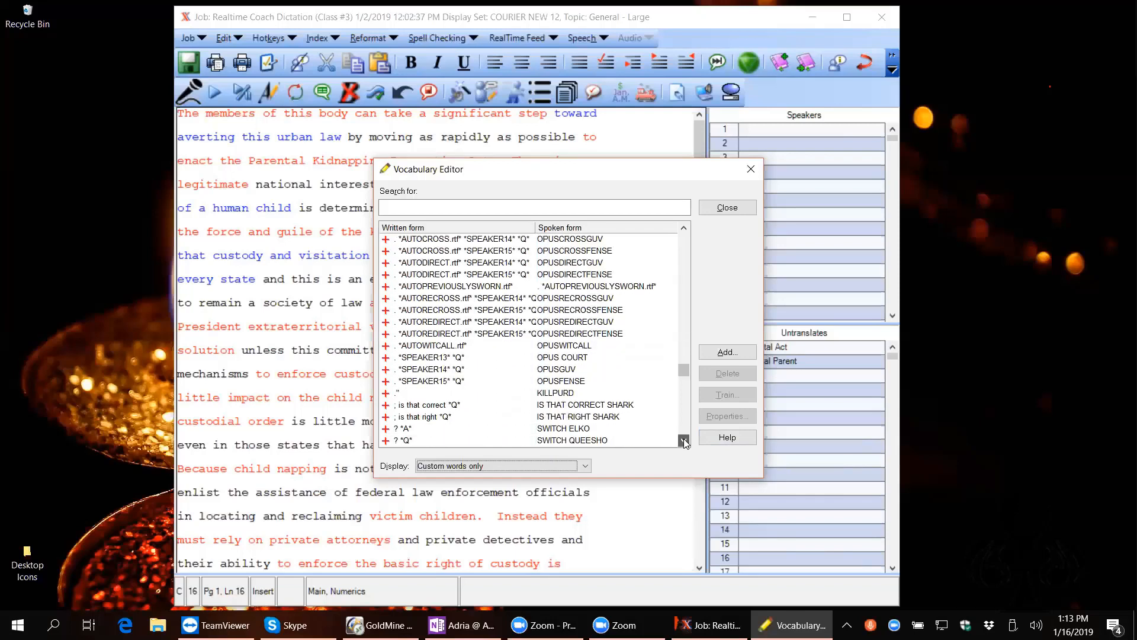
{"action": "left_click", "coordinate": [684, 441]}
{"action": "left_click", "coordinate": [684, 441]}
{"action": "left_click", "coordinate": [684, 440]}
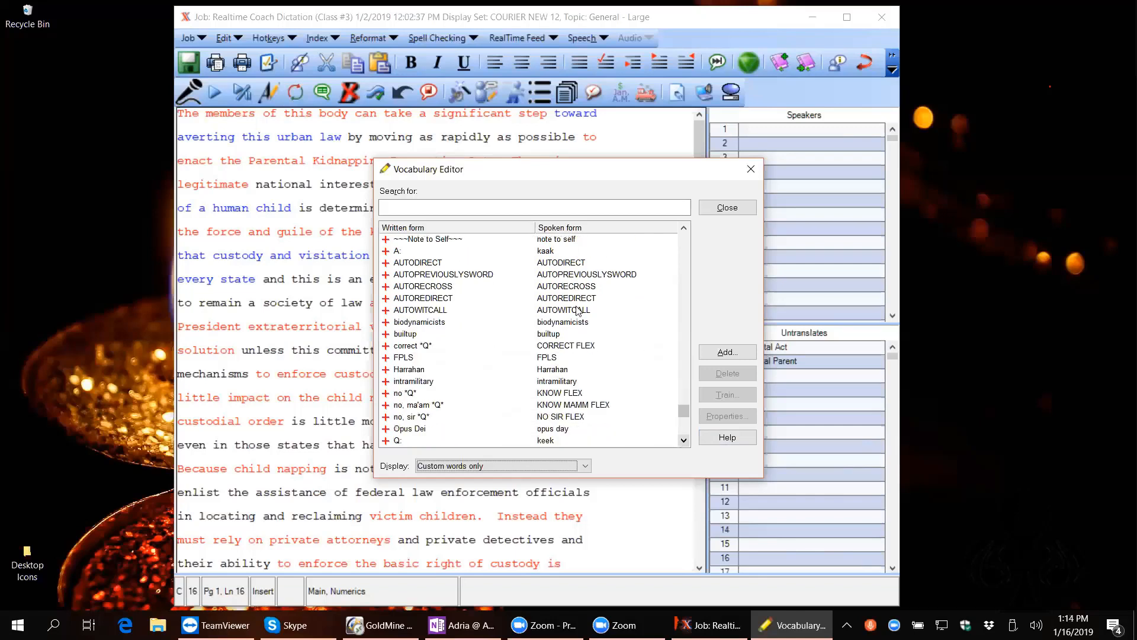
{"action": "left_click", "coordinate": [544, 253]}
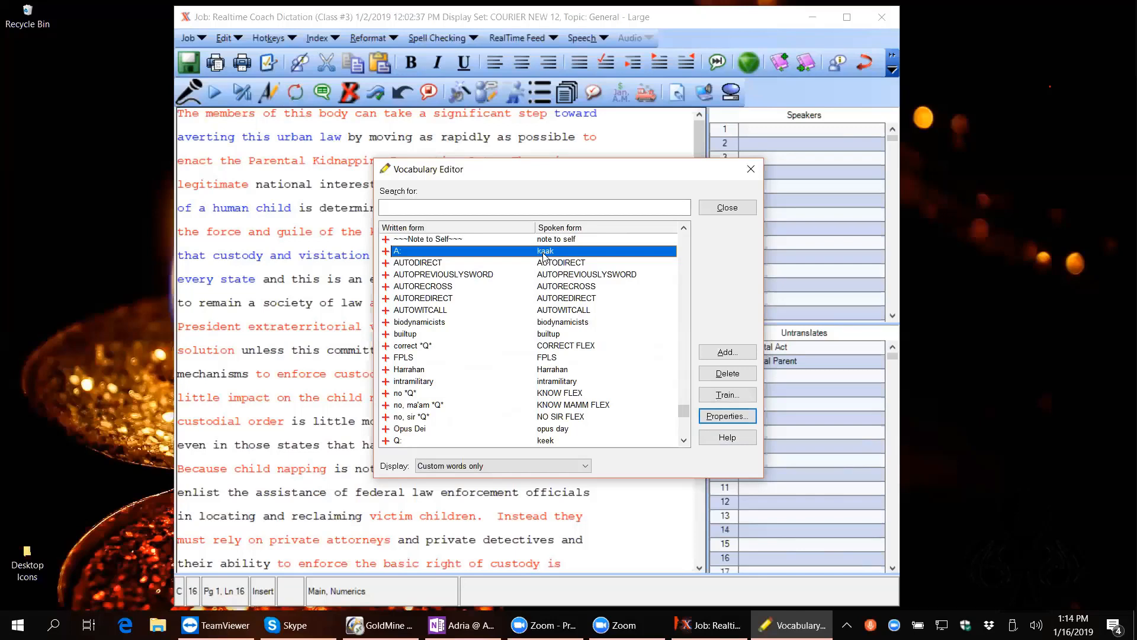
{"action": "left_click", "coordinate": [396, 441]}
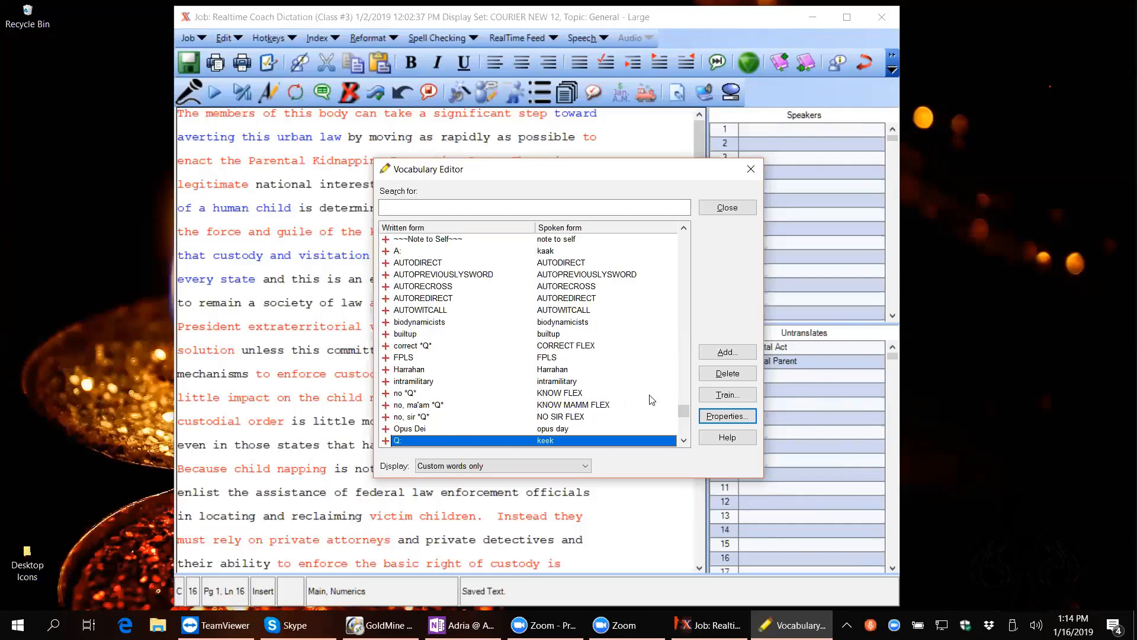
Step: Begin a new vocabulary entry with the speaker's title and surname in capitals plus a colon as written form, choosing to add a spoken form
{"action": "left_click", "coordinate": [724, 354]}
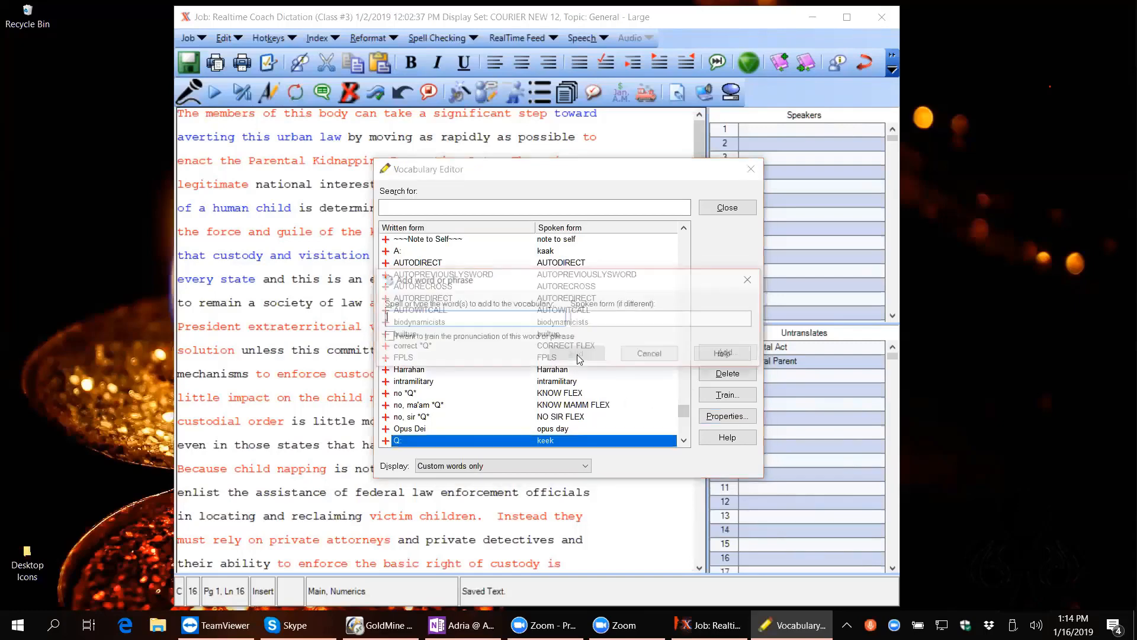
{"action": "type", "text": "MR"}
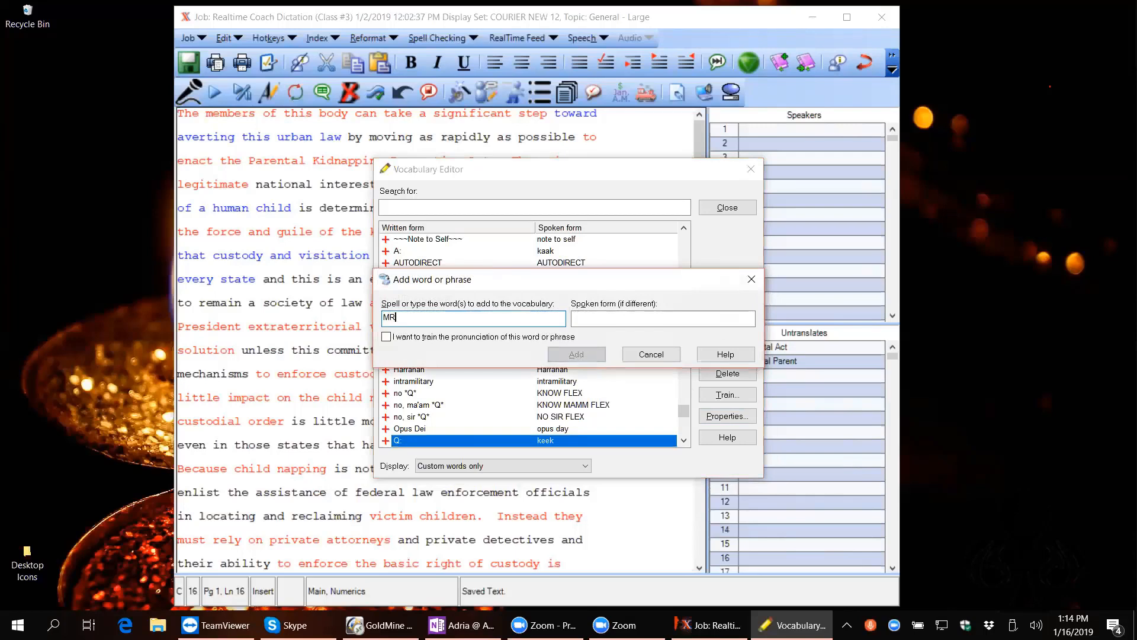
{"action": "type", "text": ". JON"}
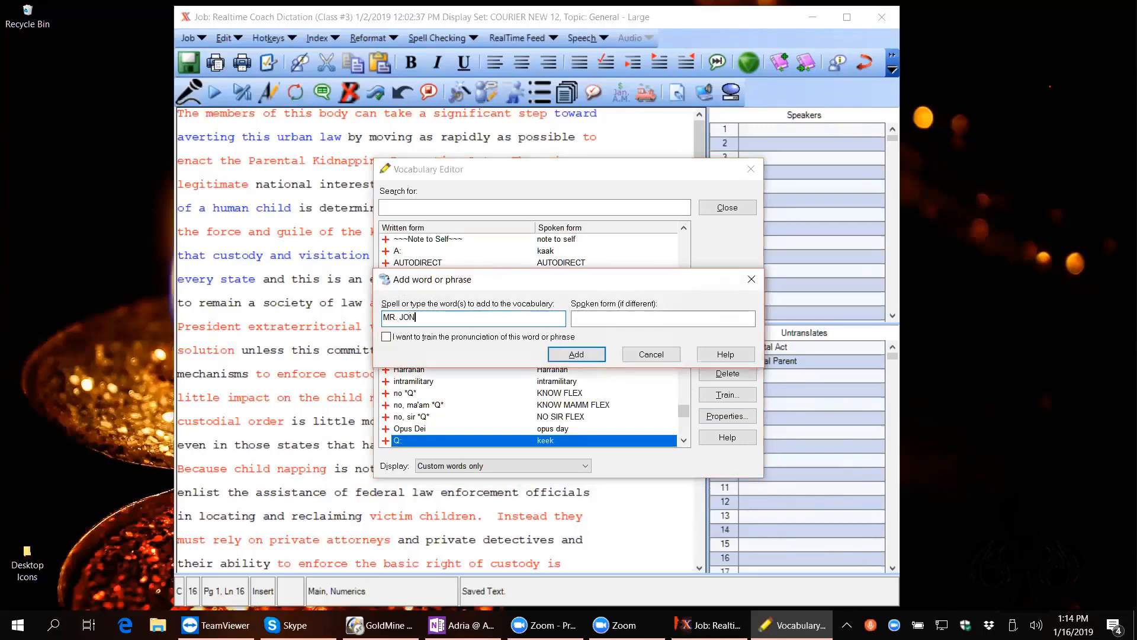
{"action": "type", "text": "ES"}
{"action": "type", "text": ":"}
{"action": "left_click", "coordinate": [559, 354]}
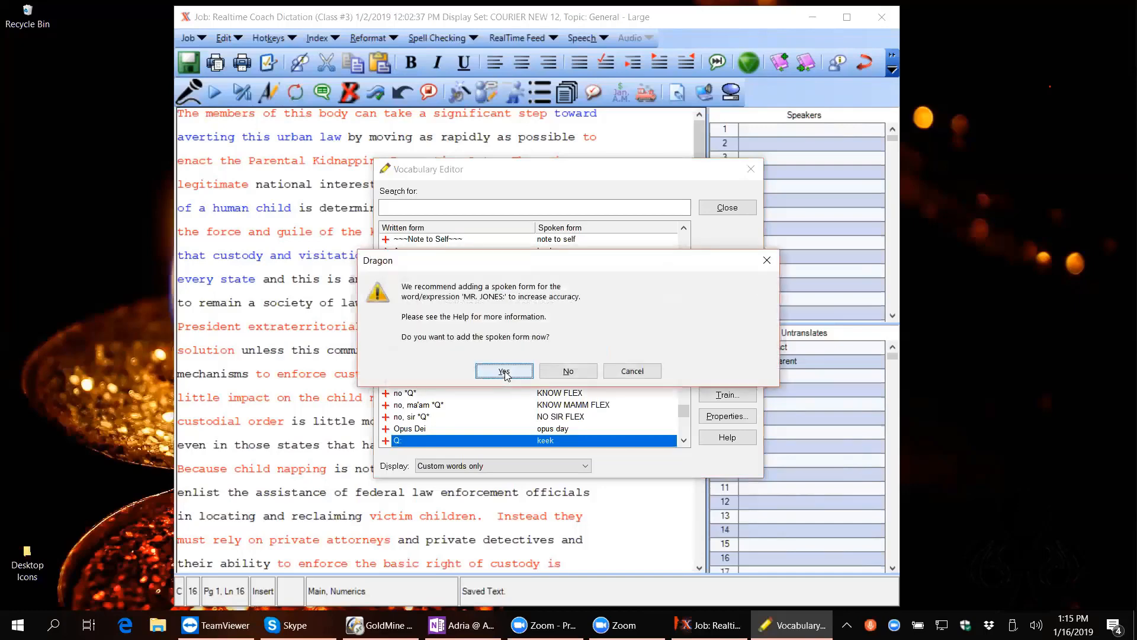
{"action": "left_click", "coordinate": [504, 372]}
Step: Enter the title with a period and the surname as spoken form, enable pronunciation training and try to add the entry
{"action": "left_click", "coordinate": [605, 320]}
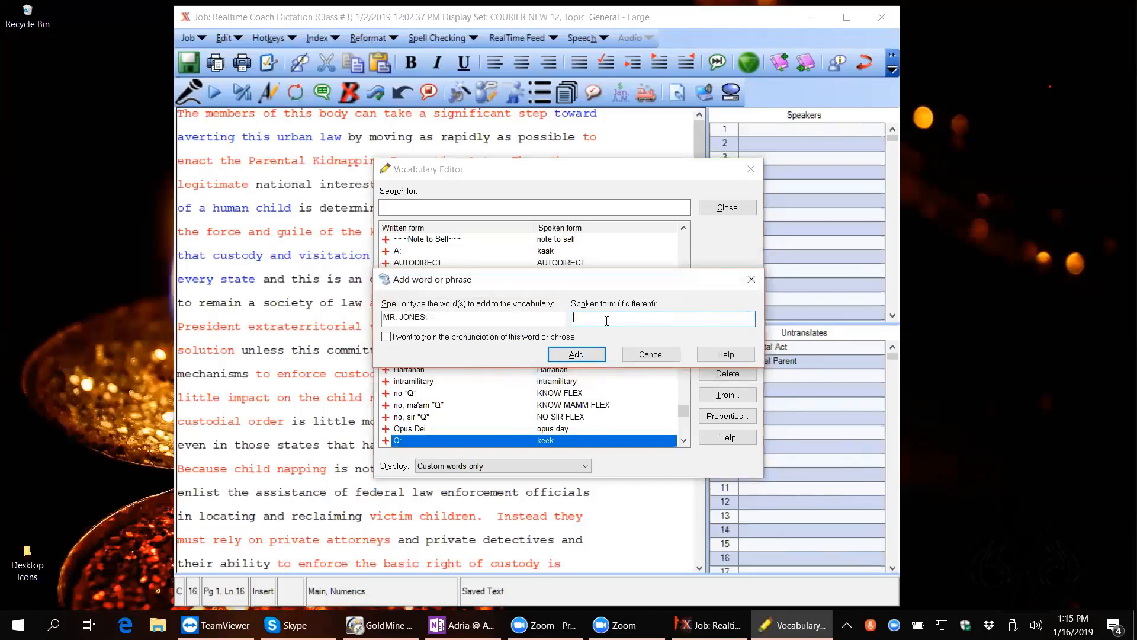
{"action": "type", "text": "Mr. Jones"}
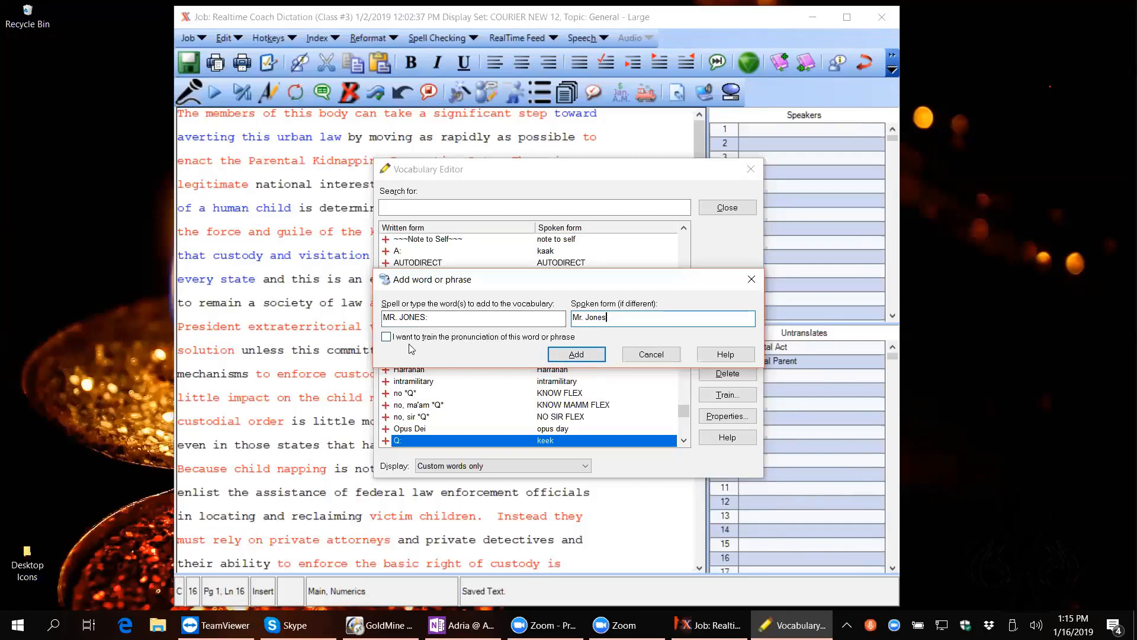
{"action": "left_click", "coordinate": [387, 337]}
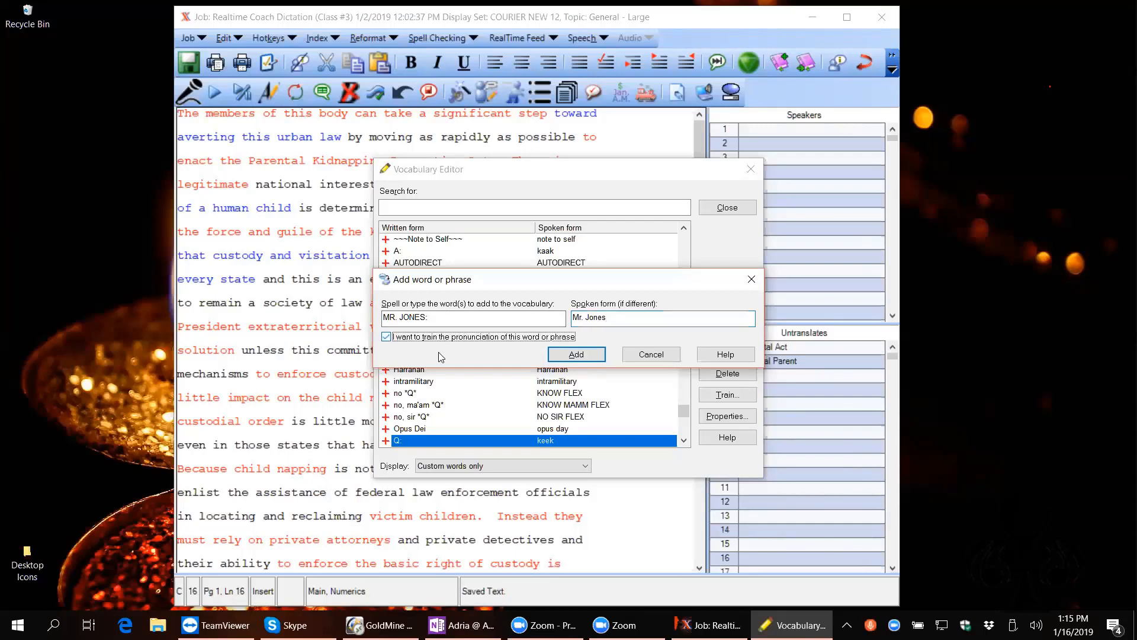
{"action": "left_click", "coordinate": [574, 358]}
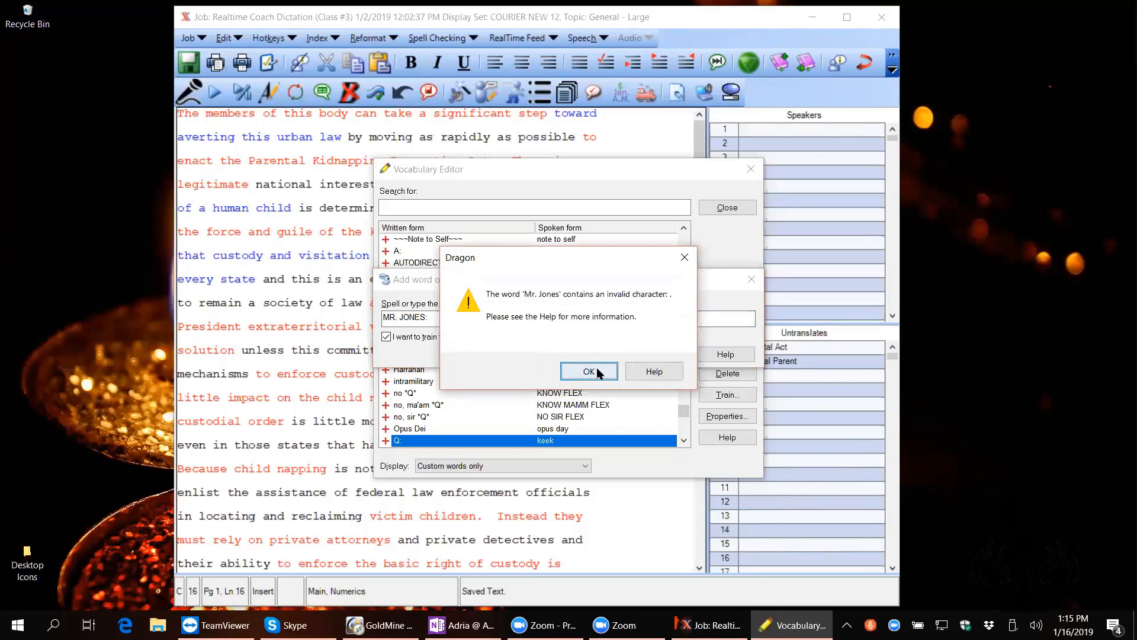
{"action": "left_click", "coordinate": [589, 372]}
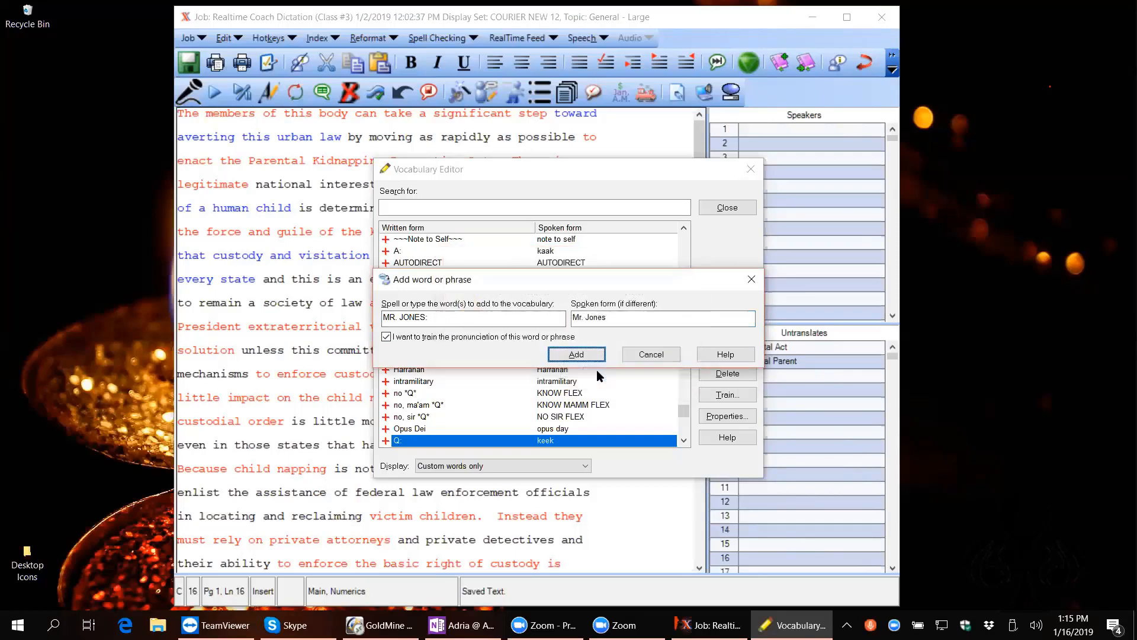
Step: Remove the period after the title in the spoken form and add the speaker entry to the vocabulary
{"action": "left_click", "coordinate": [587, 316]}
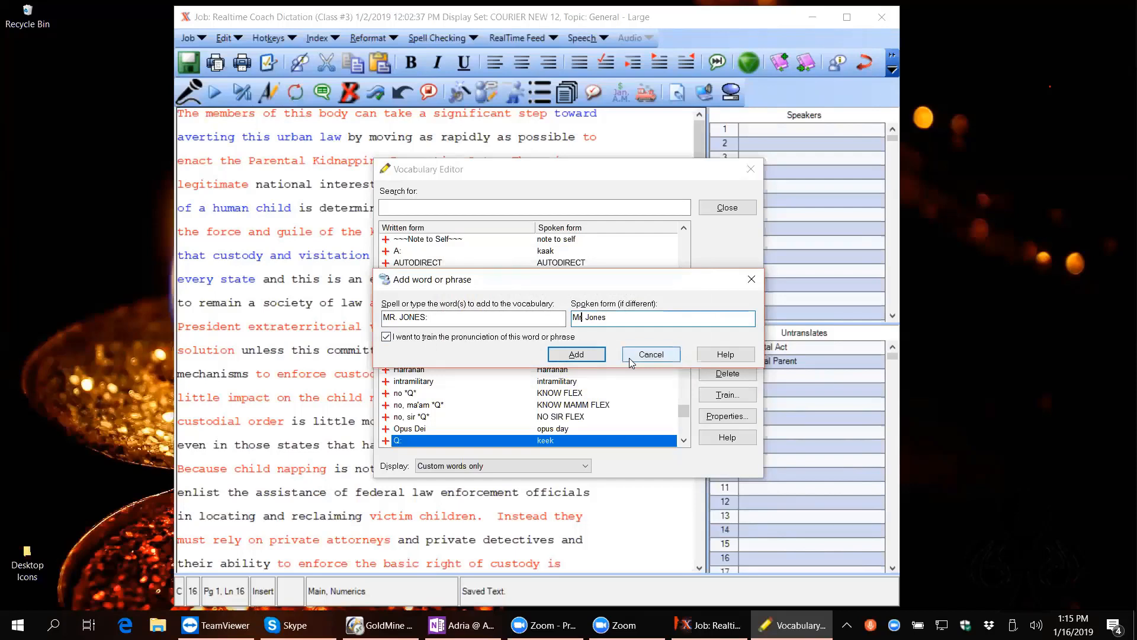
{"action": "key", "text": "BackSpace"}
{"action": "left_click", "coordinate": [577, 354]}
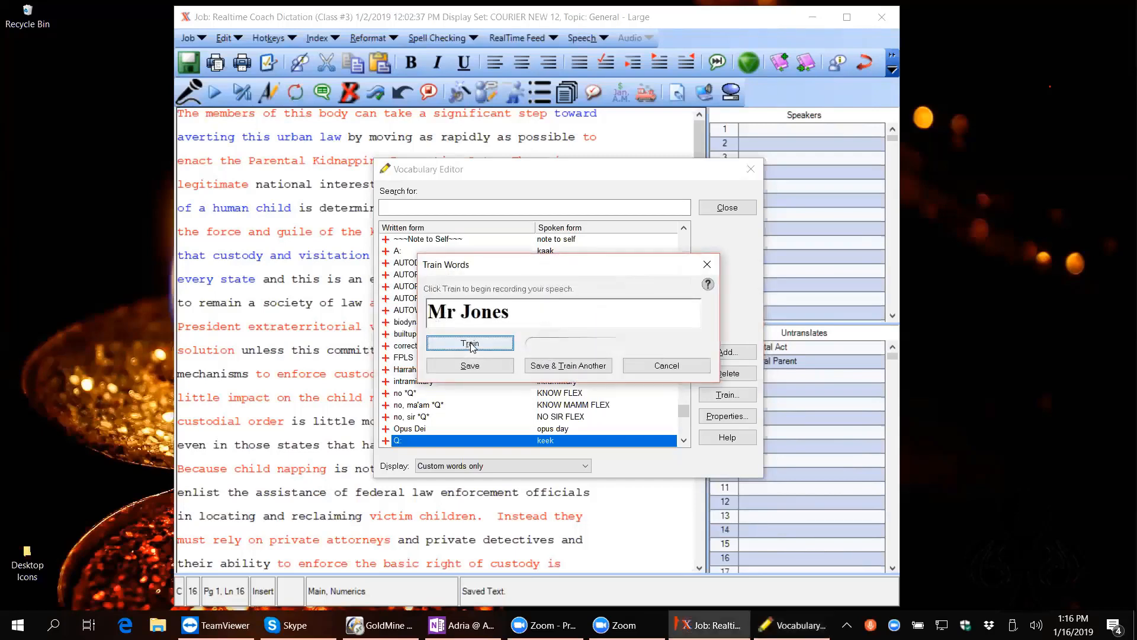
Step: Record the pronunciation of the new spoken form, save the training and check the entry in the custom words list
{"action": "left_click", "coordinate": [471, 345]}
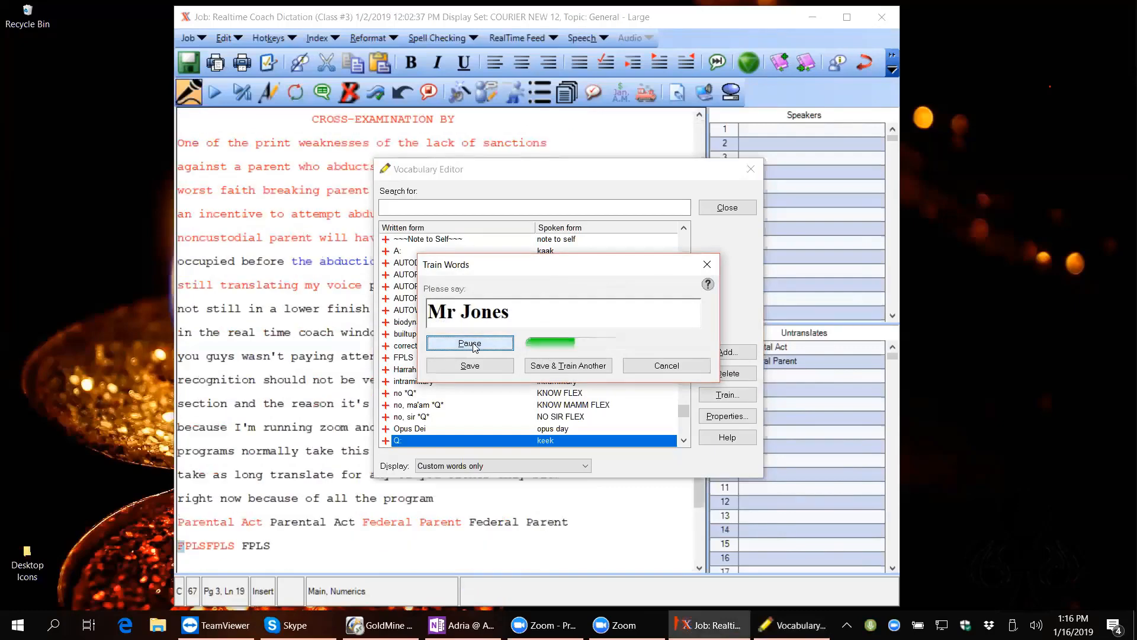
{"action": "left_click", "coordinate": [474, 347]}
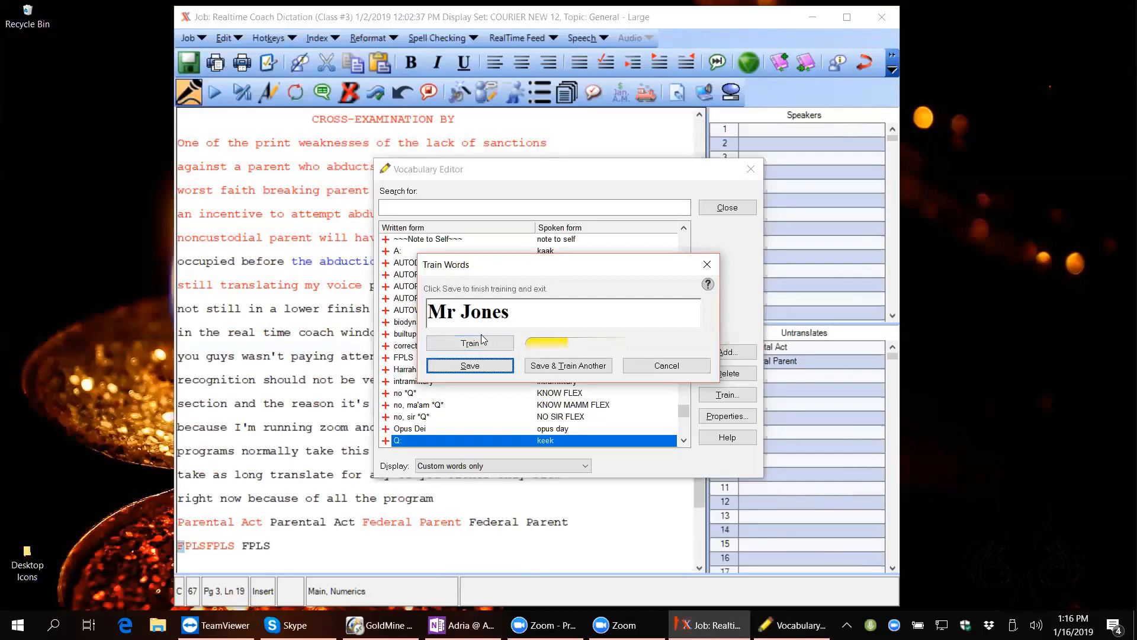
{"action": "left_click", "coordinate": [465, 347]}
{"action": "left_click", "coordinate": [470, 365]}
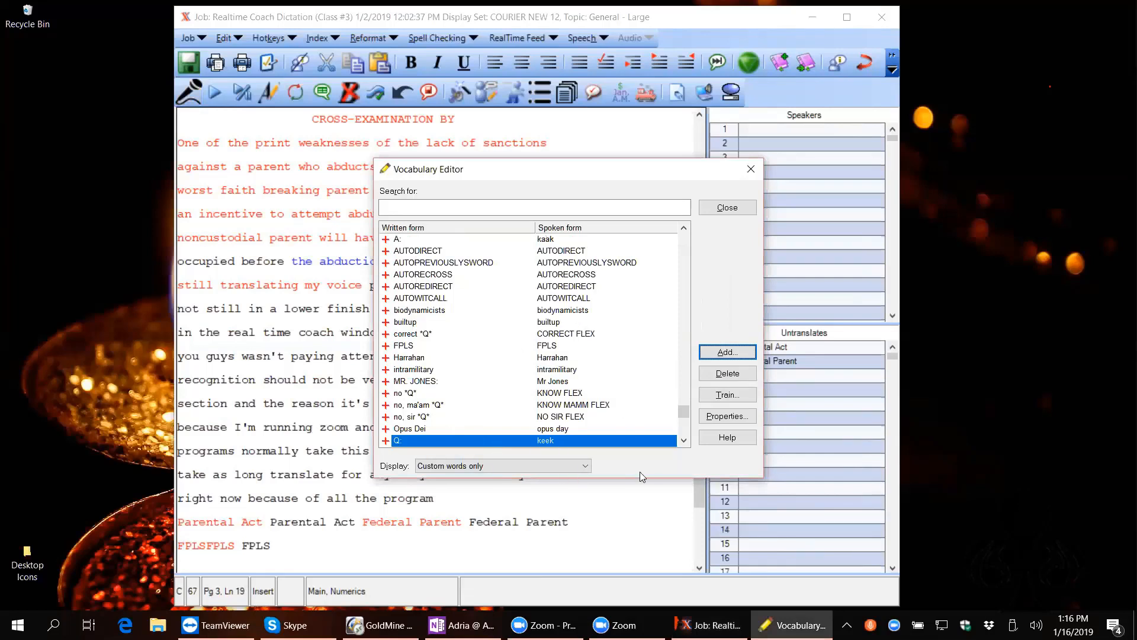
{"action": "scroll", "coordinate": [440, 278], "scroll_direction": "down", "scroll_amount": 3}
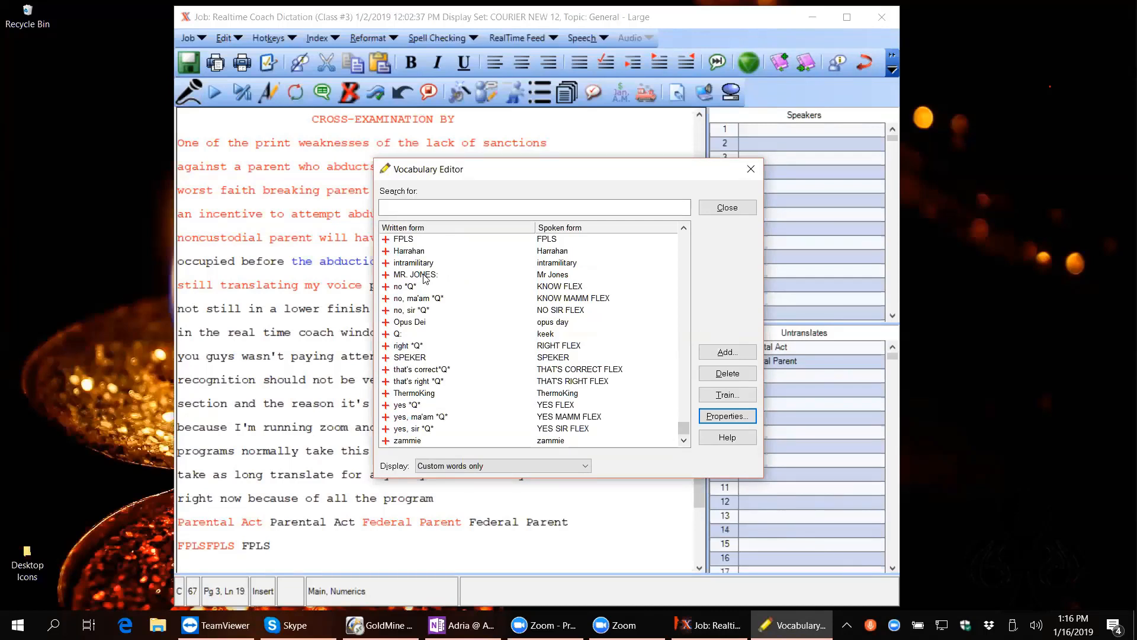
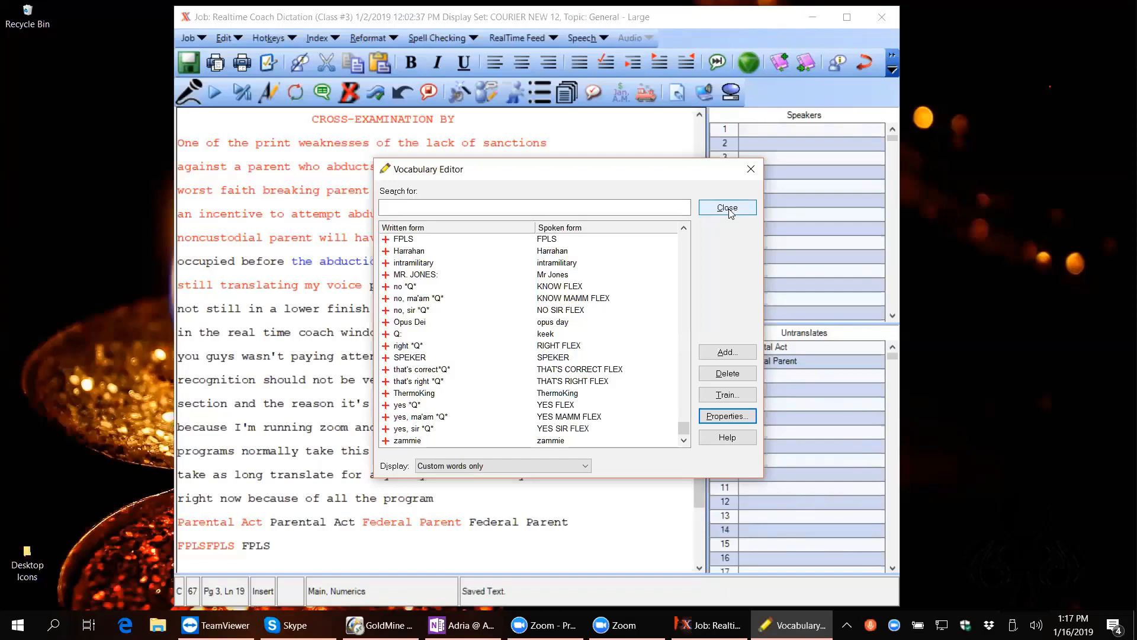
Step: Close the Vocabulary Editor, save the speech files and close the Realtime Coach Dictation (Class #3) job
{"action": "left_click", "coordinate": [728, 207]}
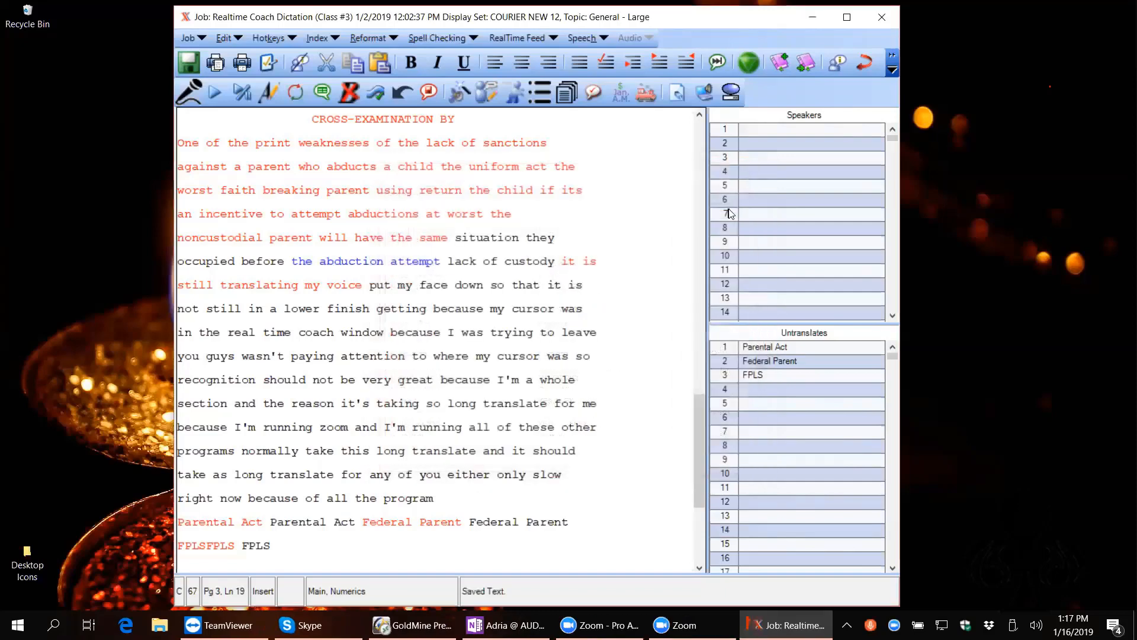
{"action": "left_click", "coordinate": [427, 91]}
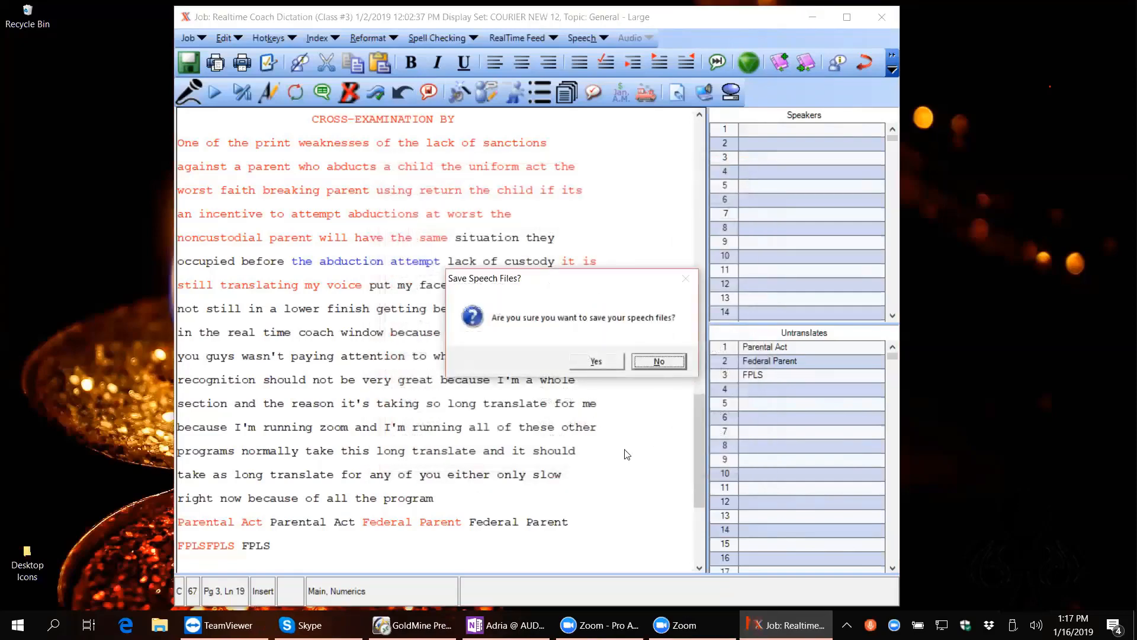
{"action": "left_click", "coordinate": [596, 362]}
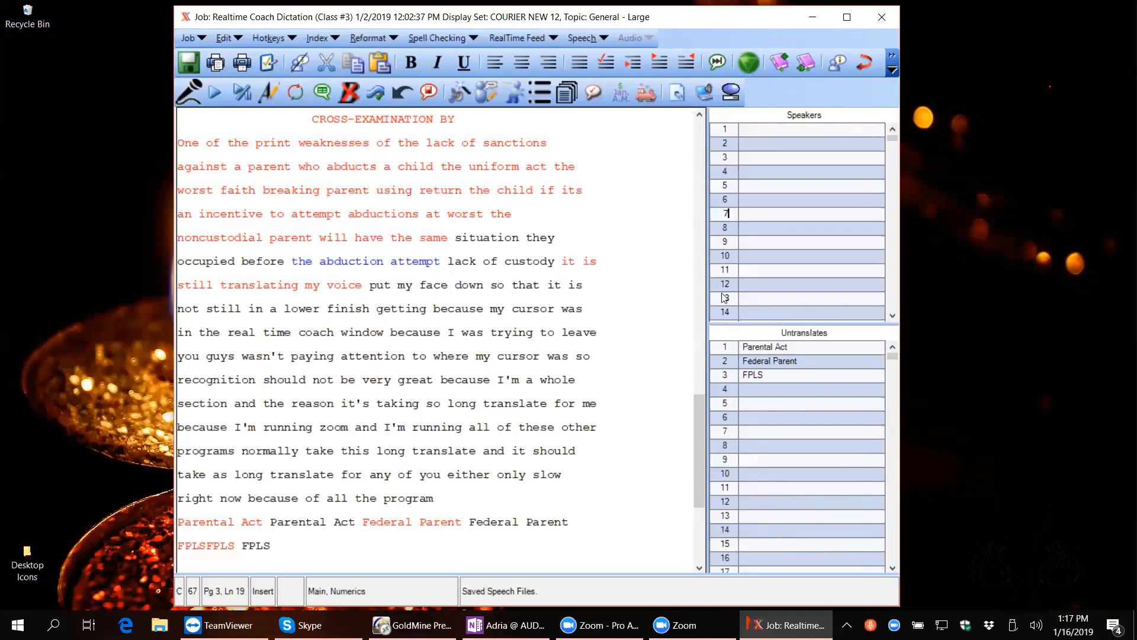
{"action": "left_click", "coordinate": [883, 17]}
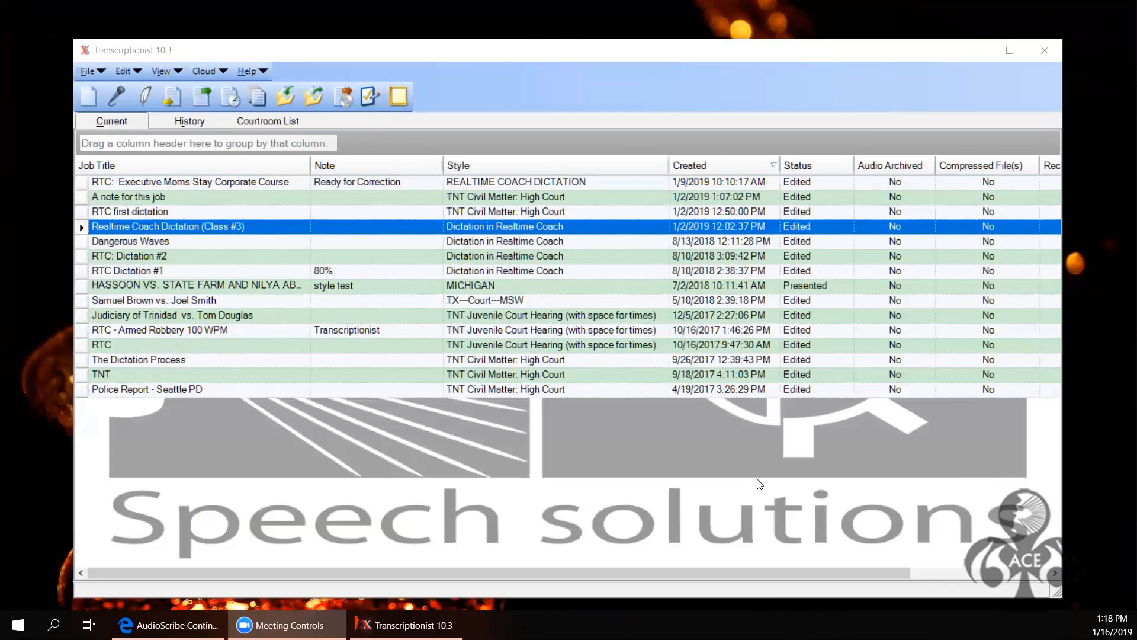
Step: Start a new job and title it "Using an acquired Audio File"
{"action": "left_click", "coordinate": [88, 98]}
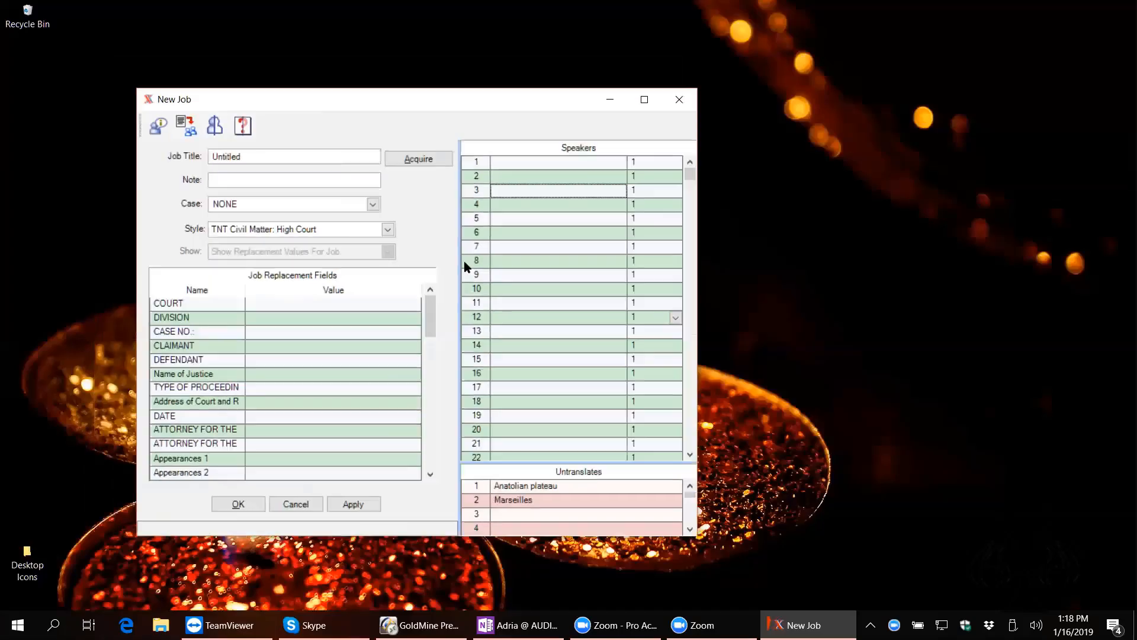
{"action": "left_click", "coordinate": [283, 160]}
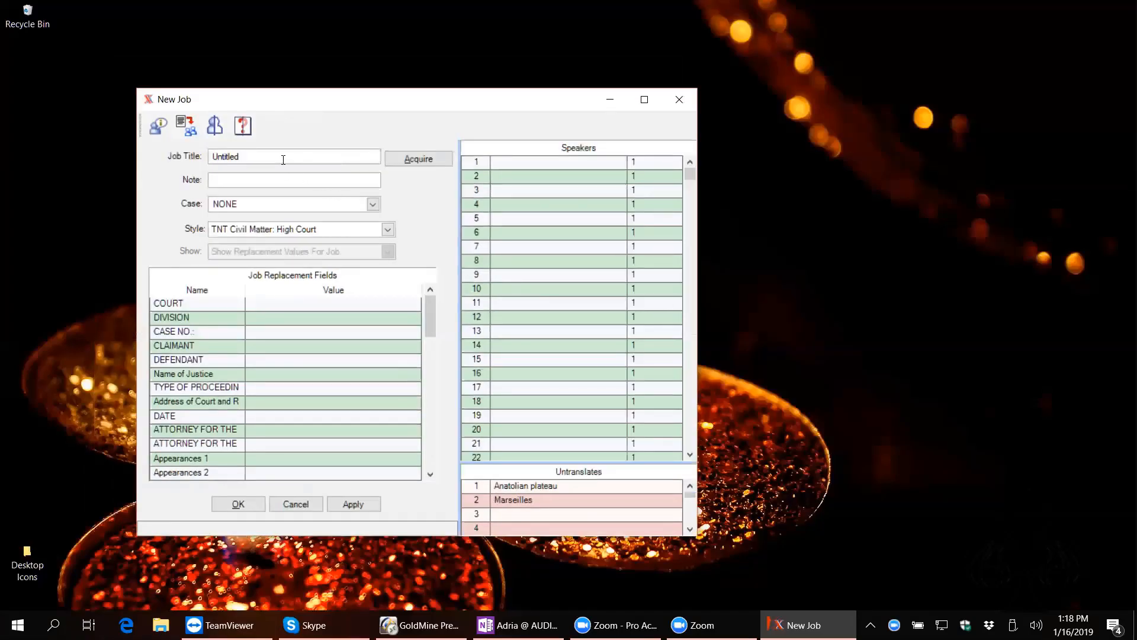
{"action": "key", "text": "BackSpace"}
{"action": "key", "text": "BackSpace"}
{"action": "key", "text": "BackSpace"}
{"action": "key", "text": "BackSpace"}
{"action": "key", "text": "BackSpace"}
{"action": "key", "text": "BackSpace"}
{"action": "key", "text": "BackSpace"}
{"action": "key", "text": "BackSpace"}
{"action": "type", "text": "Using an acquired Audio File"}
Step: Acquire the audio file Q&A--180--1.wma from the Dictation Audio folder on drive F: for the new job
{"action": "left_click", "coordinate": [419, 163]}
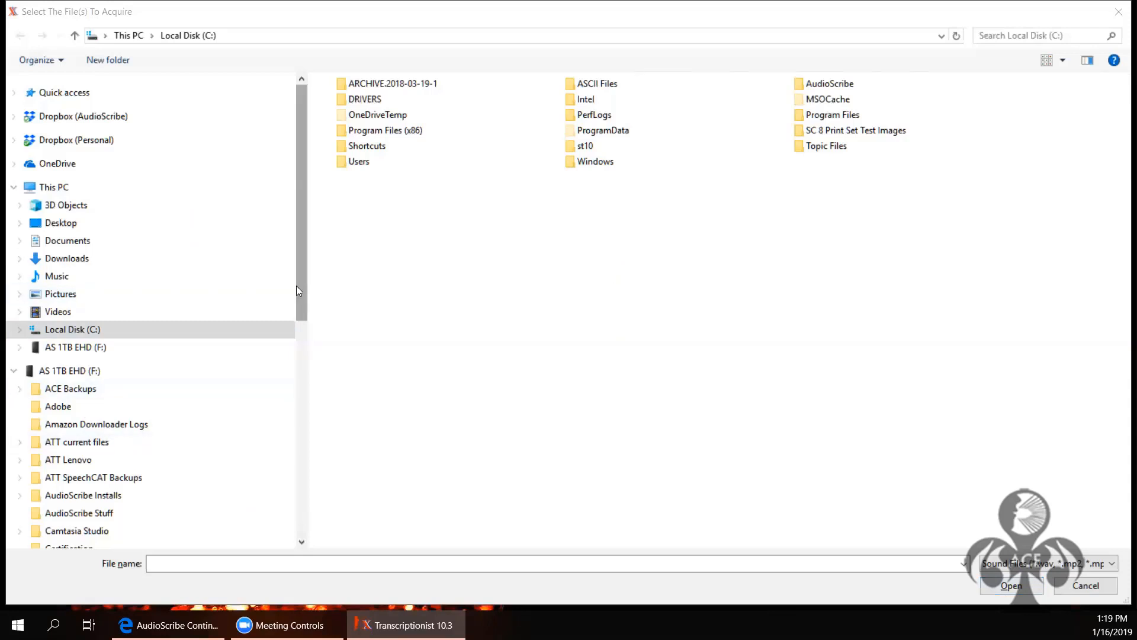
{"action": "left_click_drag", "start_coordinate": [298, 291], "coordinate": [298, 383]}
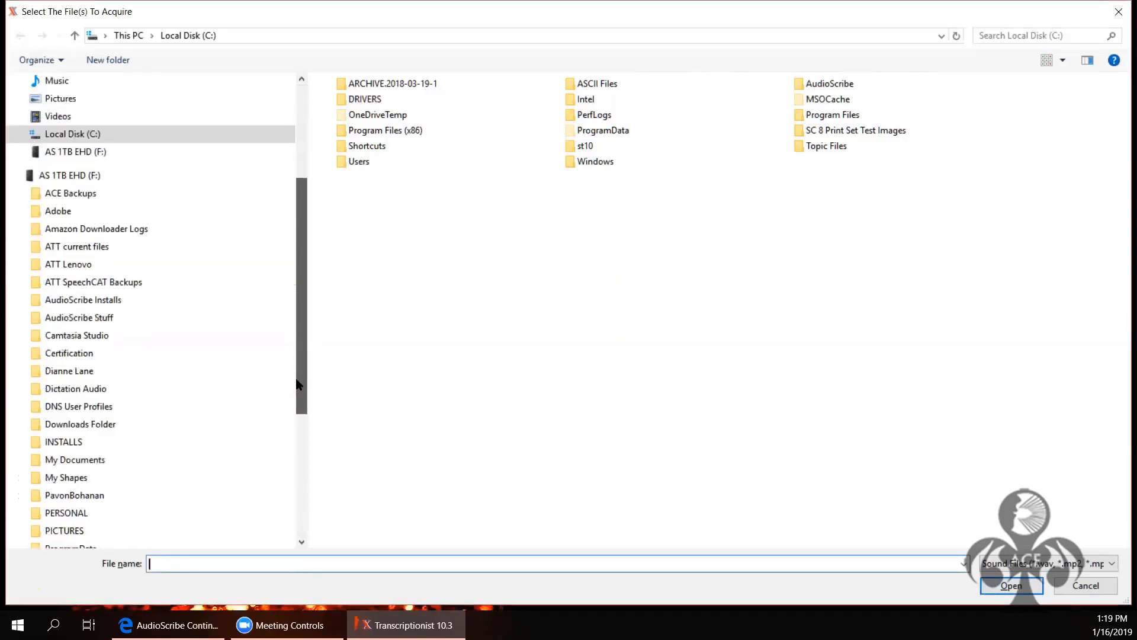
{"action": "left_click", "coordinate": [103, 393]}
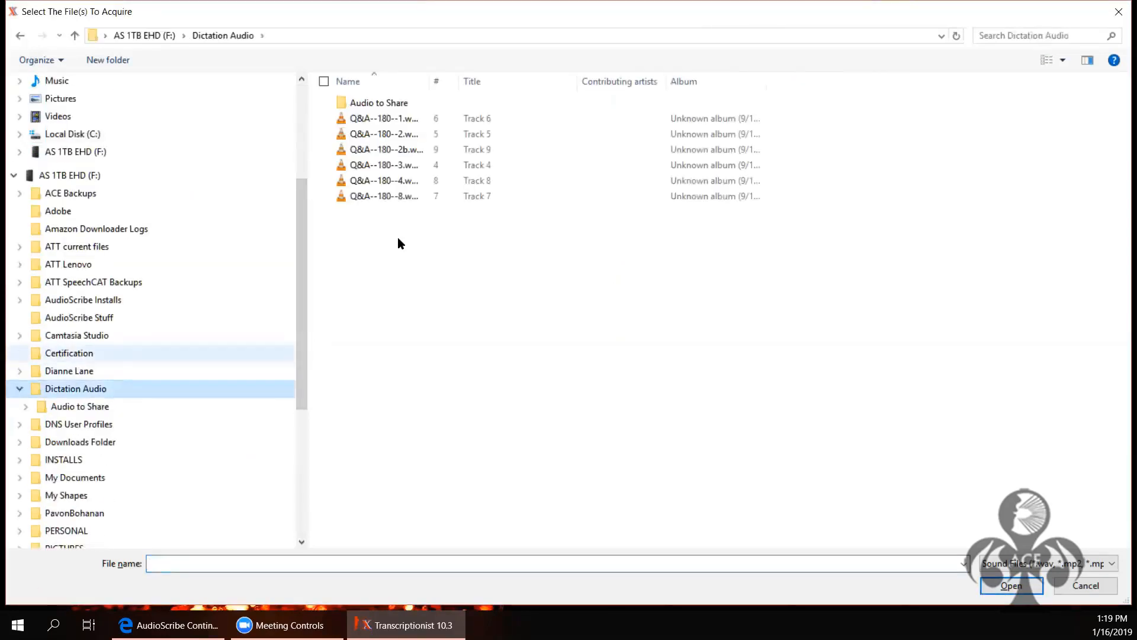
{"action": "left_click_drag", "start_coordinate": [430, 86], "coordinate": [436, 83]}
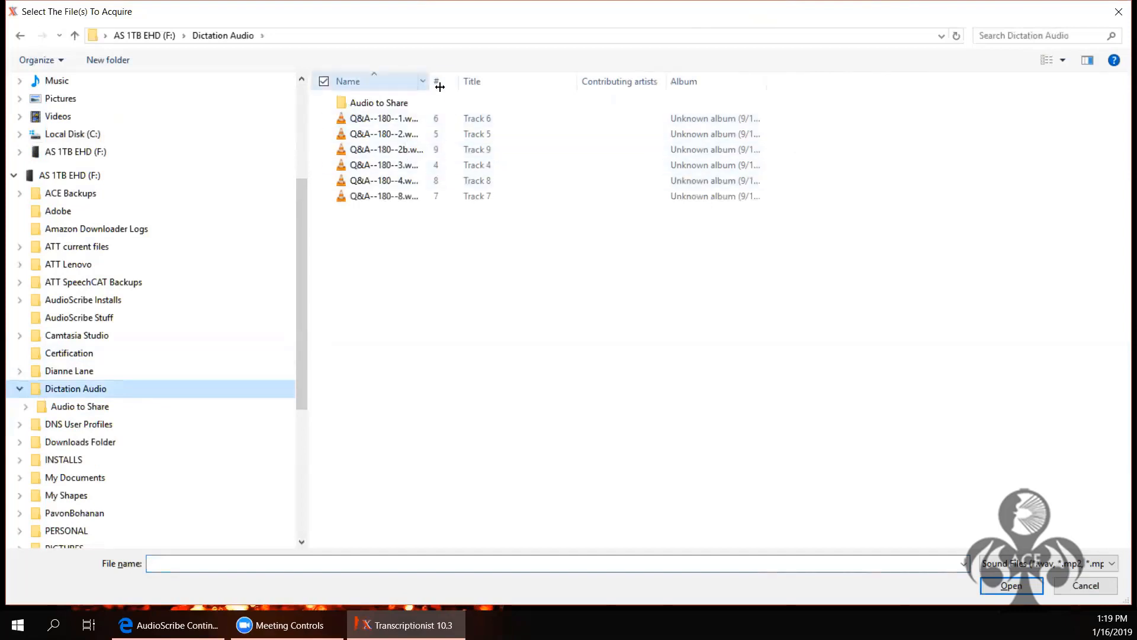
{"action": "left_click", "coordinate": [413, 122]}
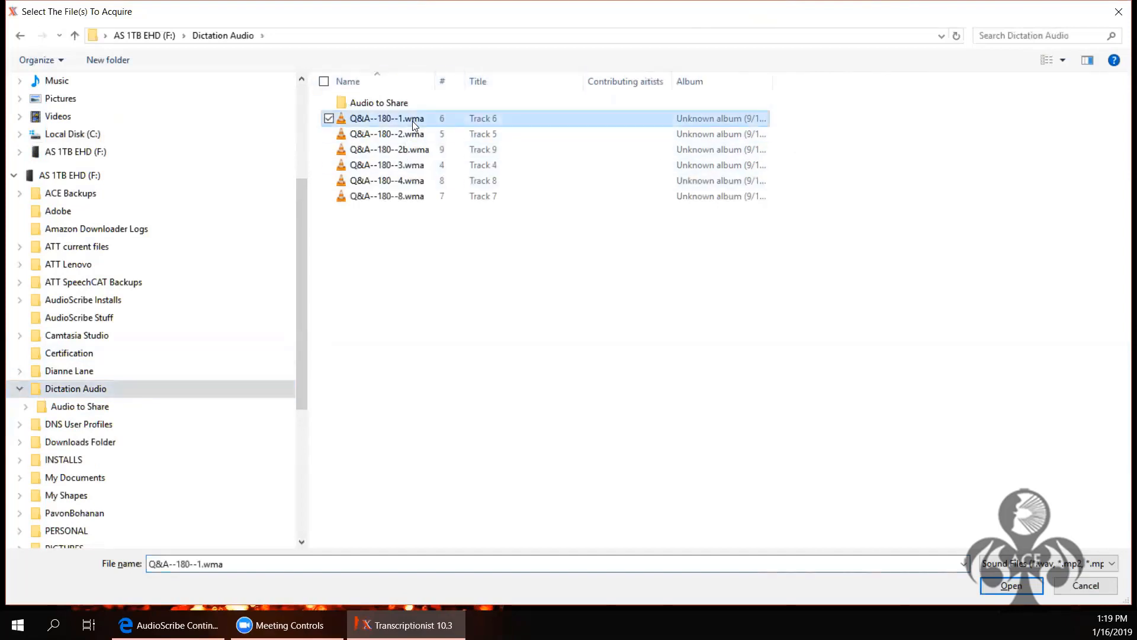
{"action": "left_click", "coordinate": [1007, 584]}
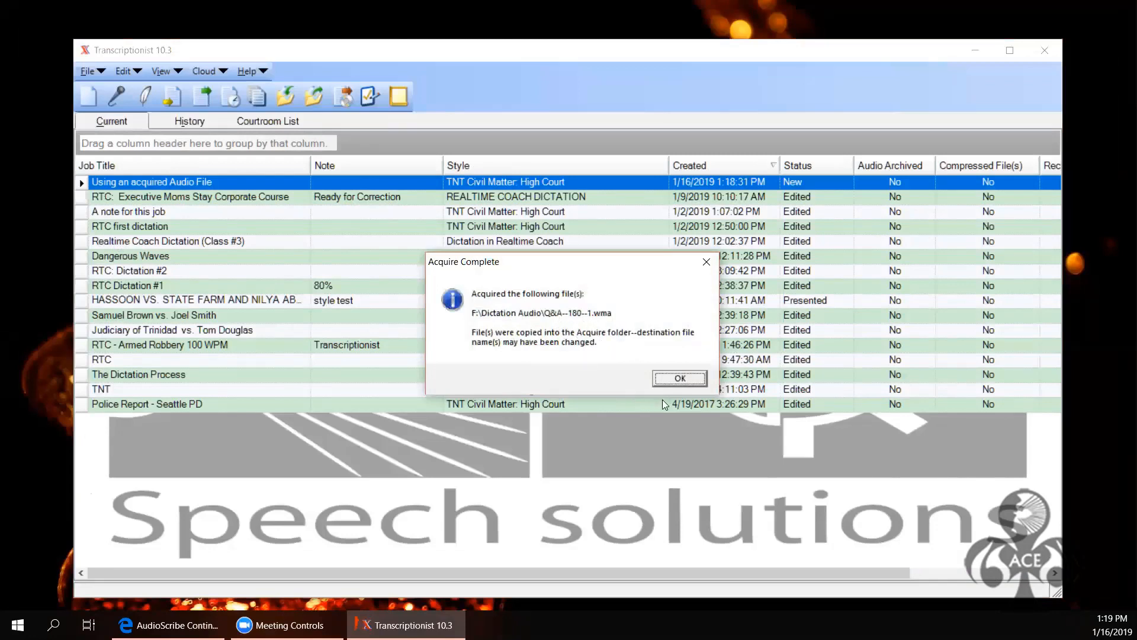
{"action": "left_click", "coordinate": [680, 379]}
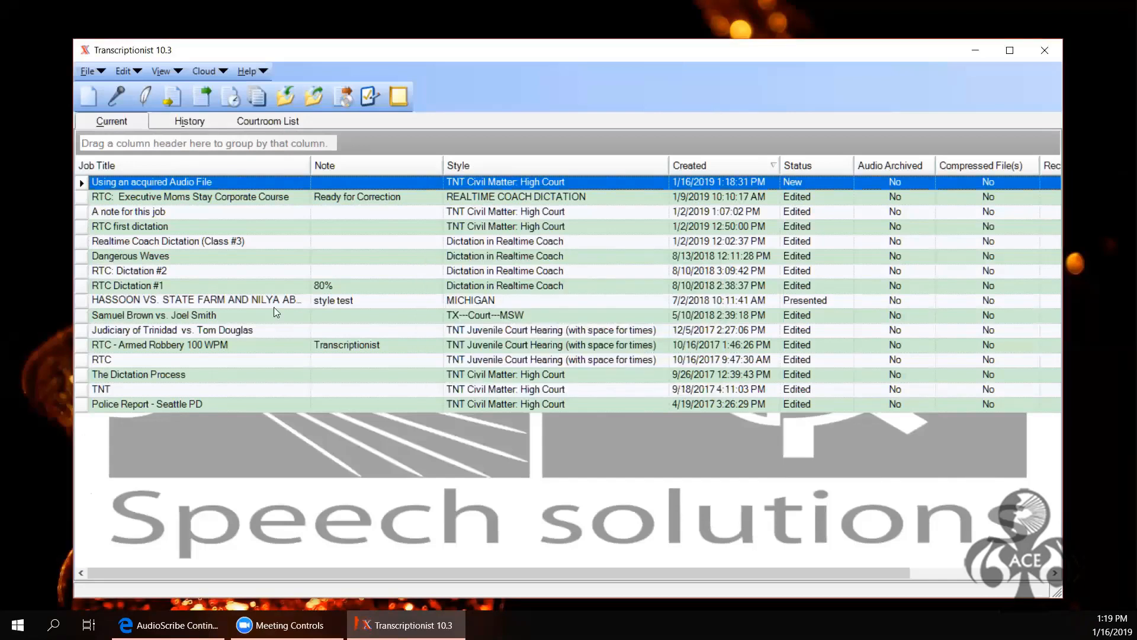
Step: Open the new job with the speech engine loaded, using the "AccuSpeak Mask to SBP3 - PASA" user profile
{"action": "left_click", "coordinate": [121, 95]}
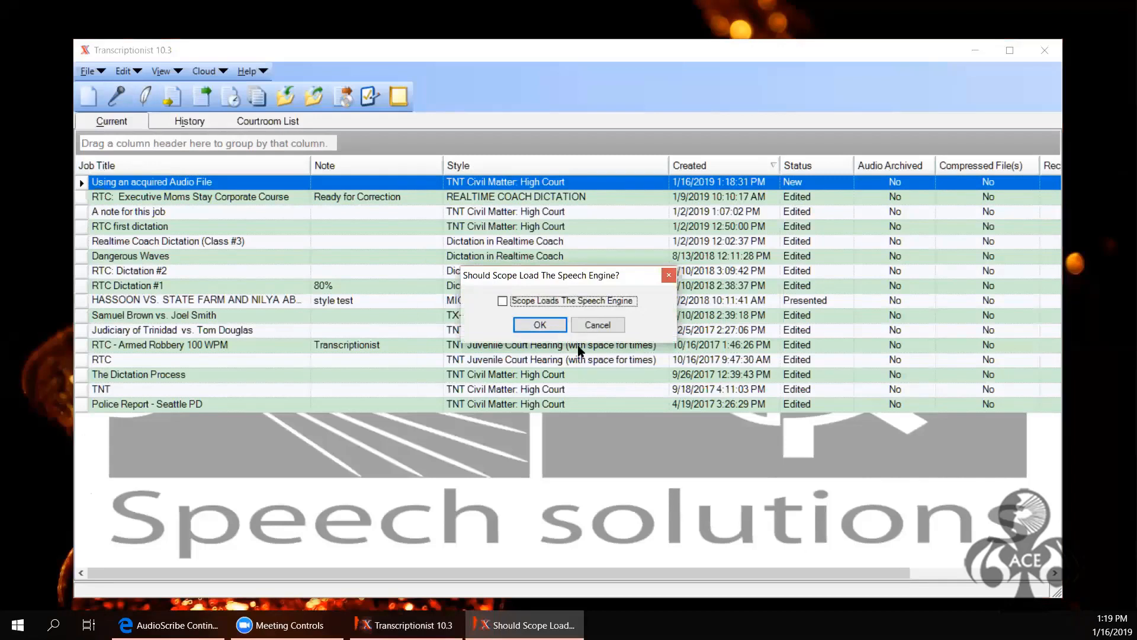
{"action": "left_click", "coordinate": [504, 301]}
{"action": "left_click", "coordinate": [539, 325]}
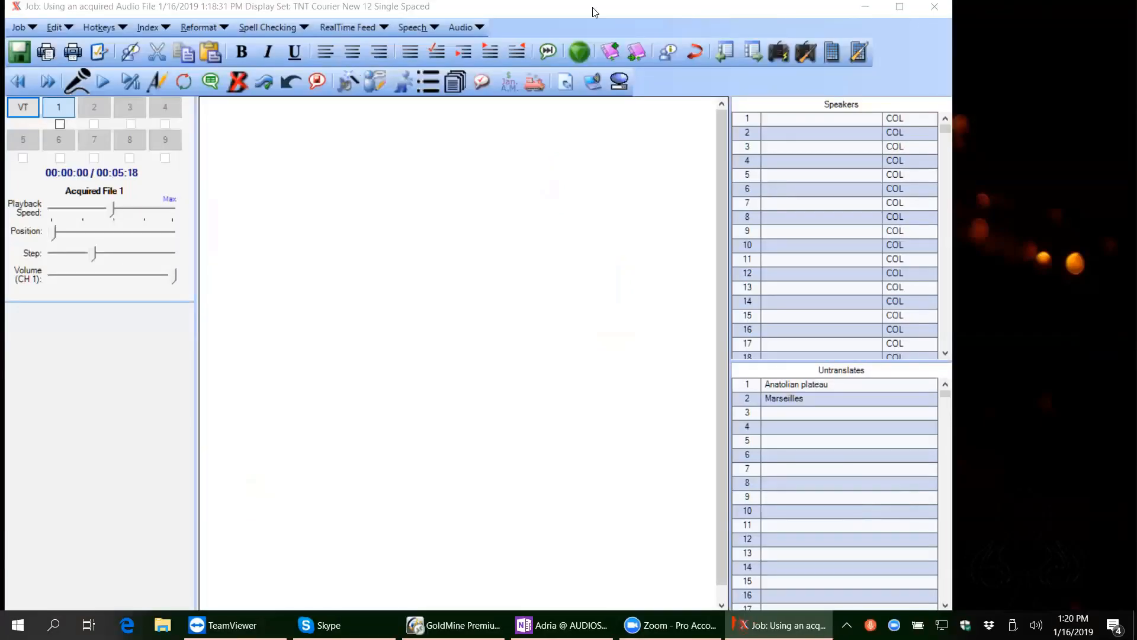
{"action": "left_click", "coordinate": [456, 81]}
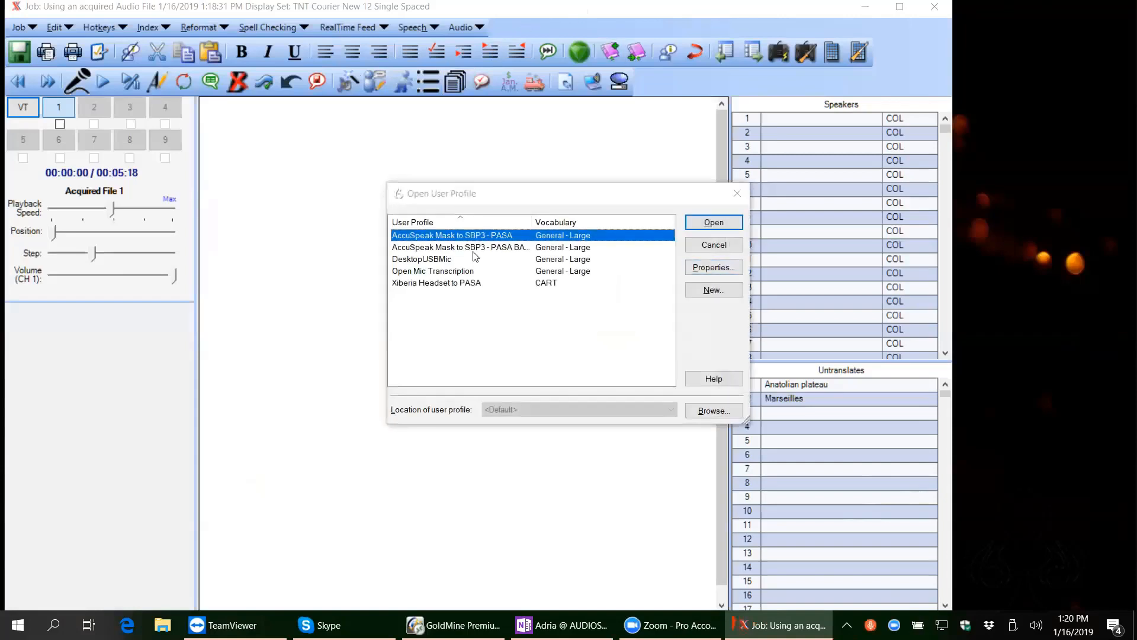
{"action": "left_click", "coordinate": [706, 223]}
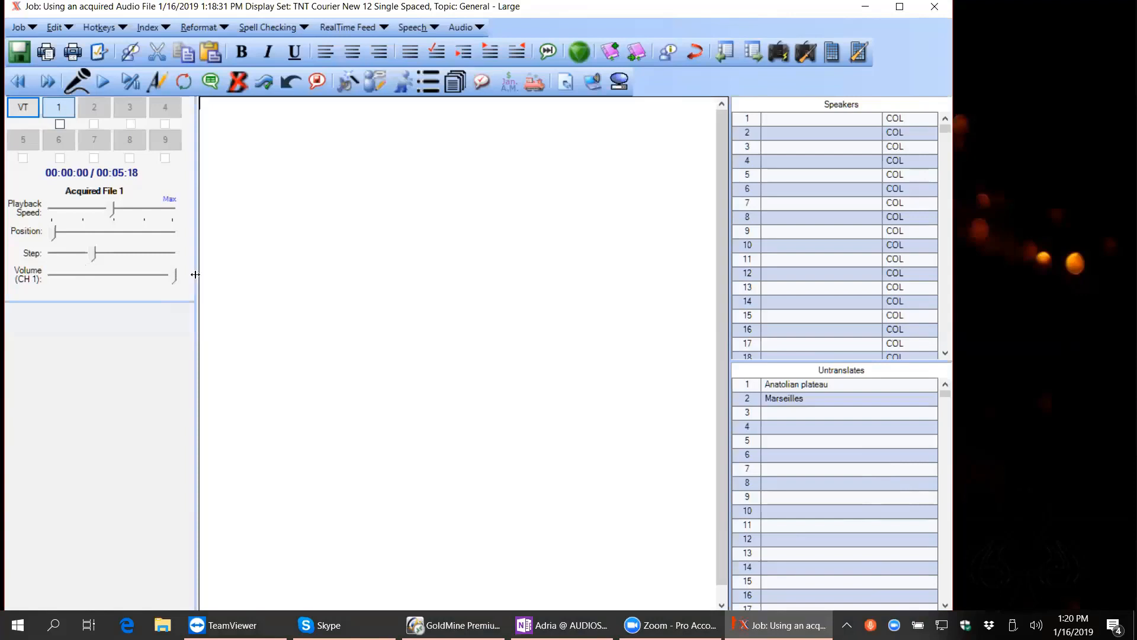
Step: Narrow and re-widen the audio control pane, and enlarge the Untranslates list by shrinking the Speakers list
{"action": "left_click_drag", "start_coordinate": [195, 274], "coordinate": [87, 269]}
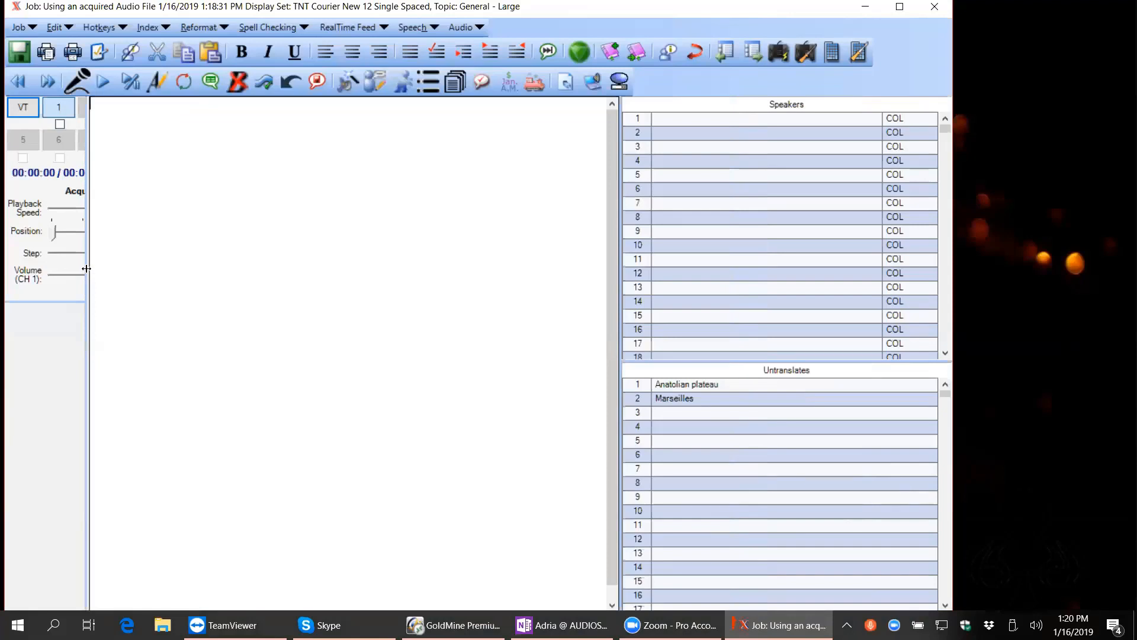
{"action": "mouse_move", "coordinate": [86, 269]}
{"action": "left_mouse_down"}
{"action": "mouse_move", "coordinate": [198, 278]}
{"action": "mouse_move", "coordinate": [169, 301]}
{"action": "mouse_move", "coordinate": [166, 349]}
{"action": "mouse_move", "coordinate": [164, 299]}
{"action": "left_mouse_up"}
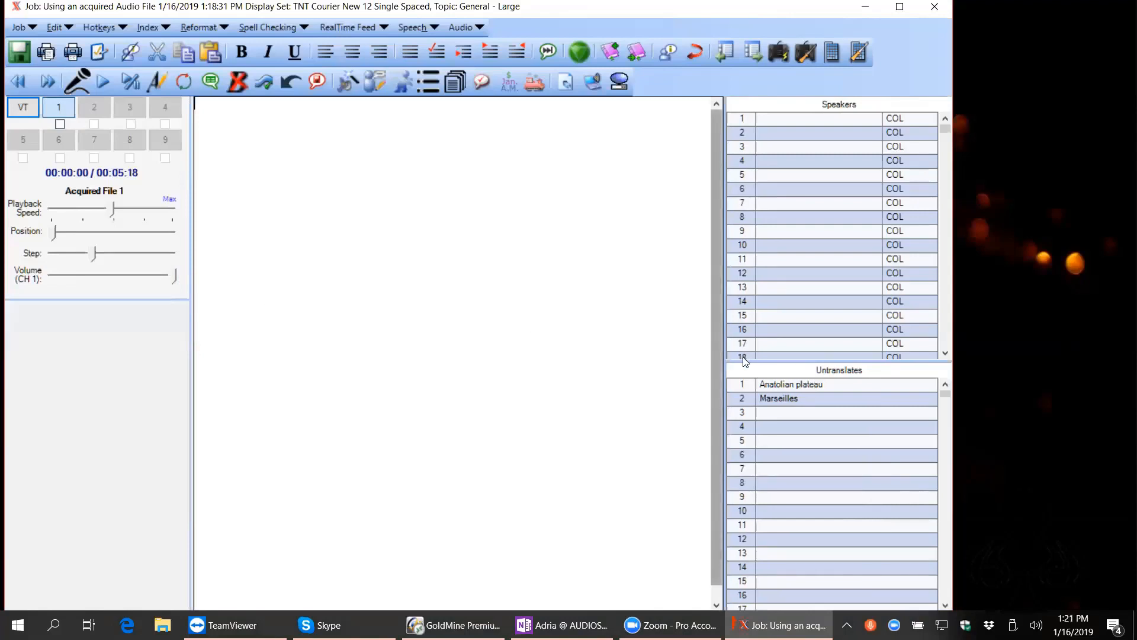
{"action": "mouse_move", "coordinate": [745, 361]}
{"action": "left_mouse_down"}
{"action": "mouse_move", "coordinate": [750, 208]}
{"action": "mouse_move", "coordinate": [753, 254]}
{"action": "left_mouse_up"}
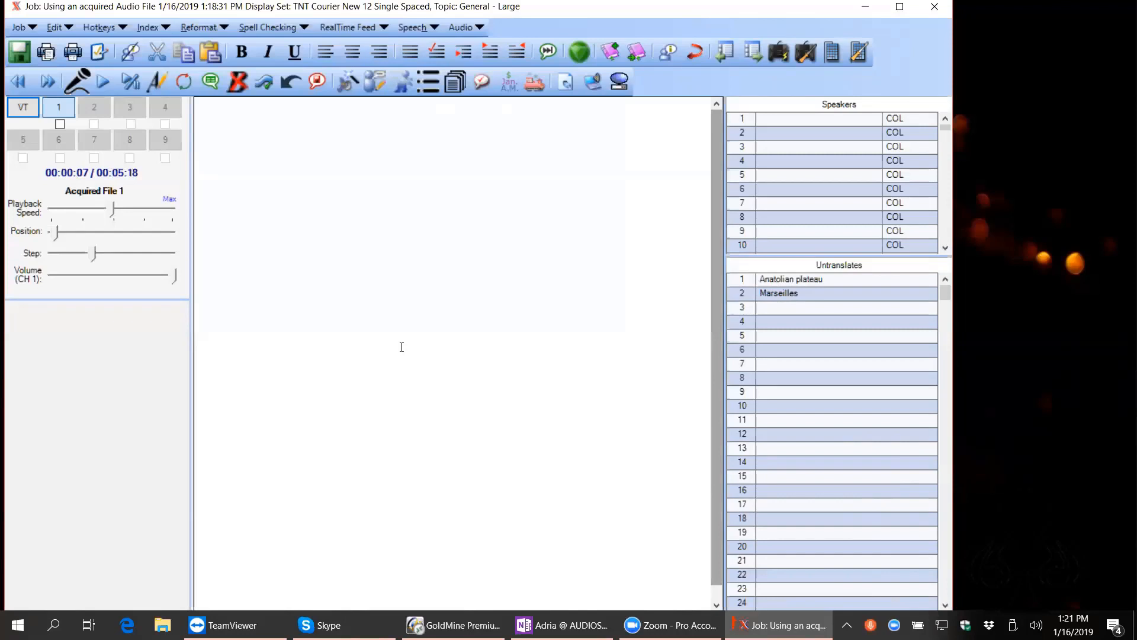
Step: Open the Foot Pedal Setup, move it over the transcript area and bring it back in front of the job
{"action": "left_click", "coordinate": [809, 57]}
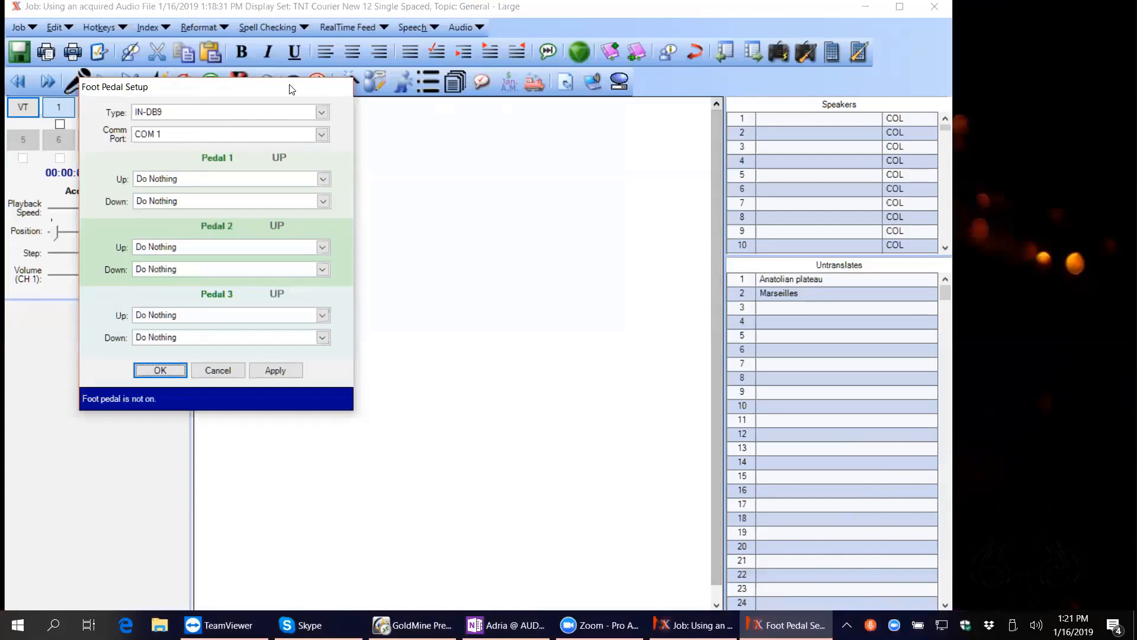
{"action": "left_click_drag", "start_coordinate": [293, 90], "coordinate": [592, 202]}
{"action": "left_click", "coordinate": [525, 189]}
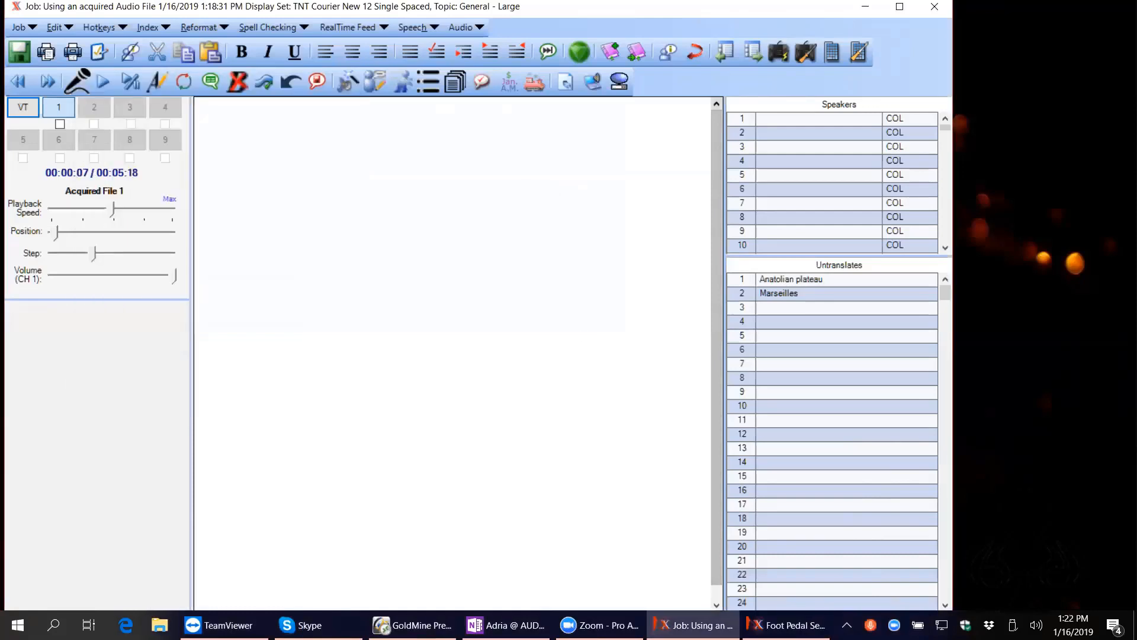
{"action": "left_click", "coordinate": [786, 625]}
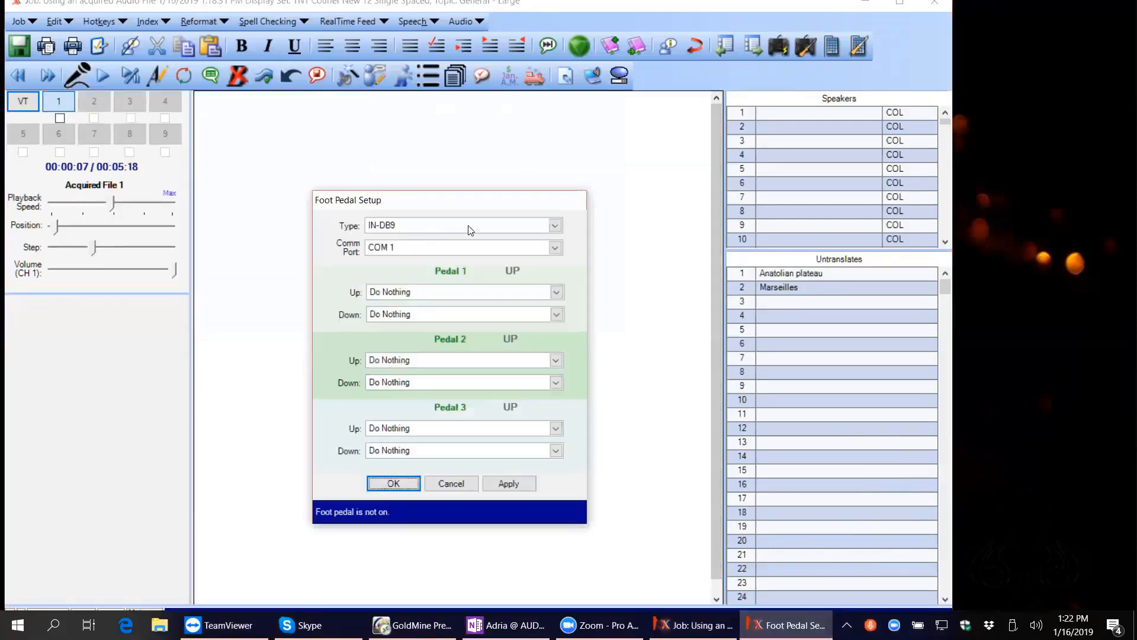
Step: Try the HDP-2 foot pedal type and settle on IN-USB1
{"action": "left_click", "coordinate": [553, 226]}
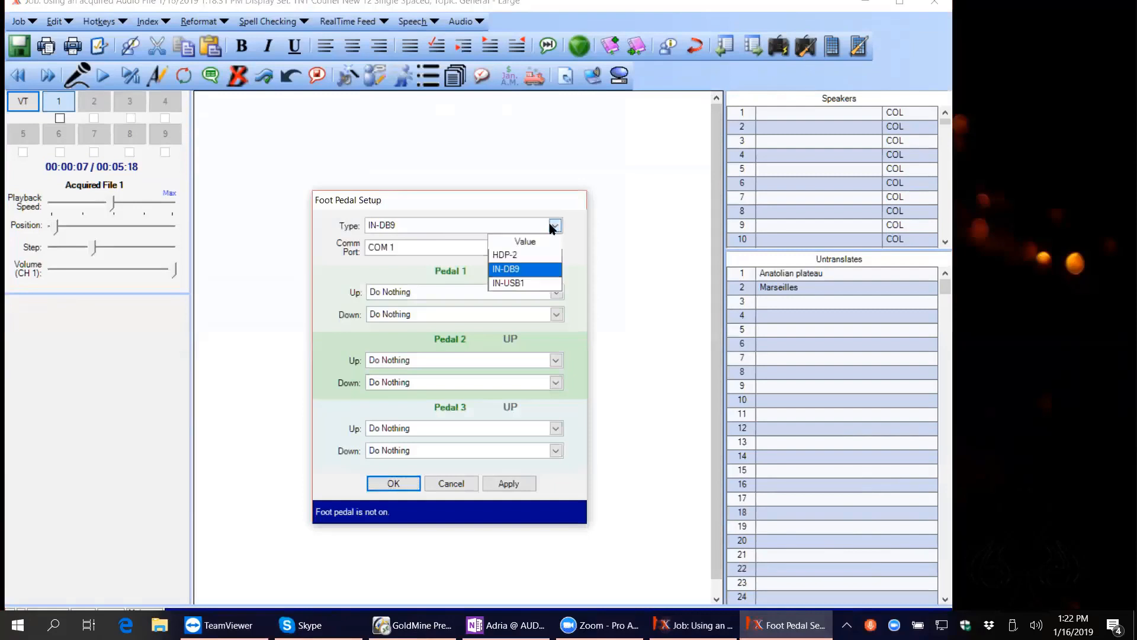
{"action": "left_click", "coordinate": [519, 255]}
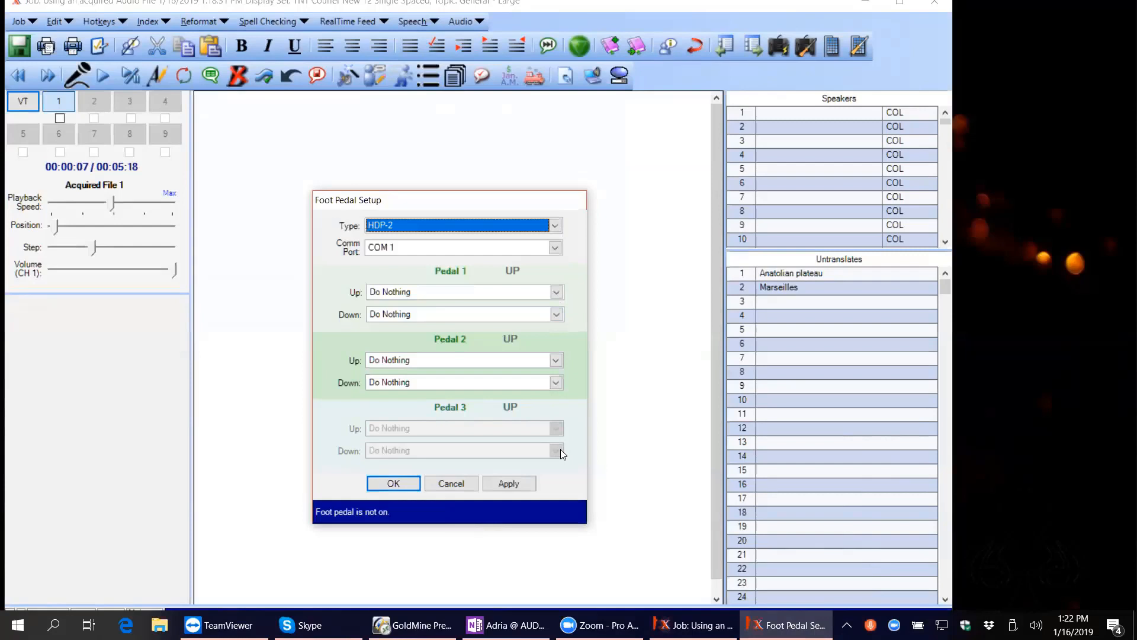
{"action": "left_click", "coordinate": [525, 485]}
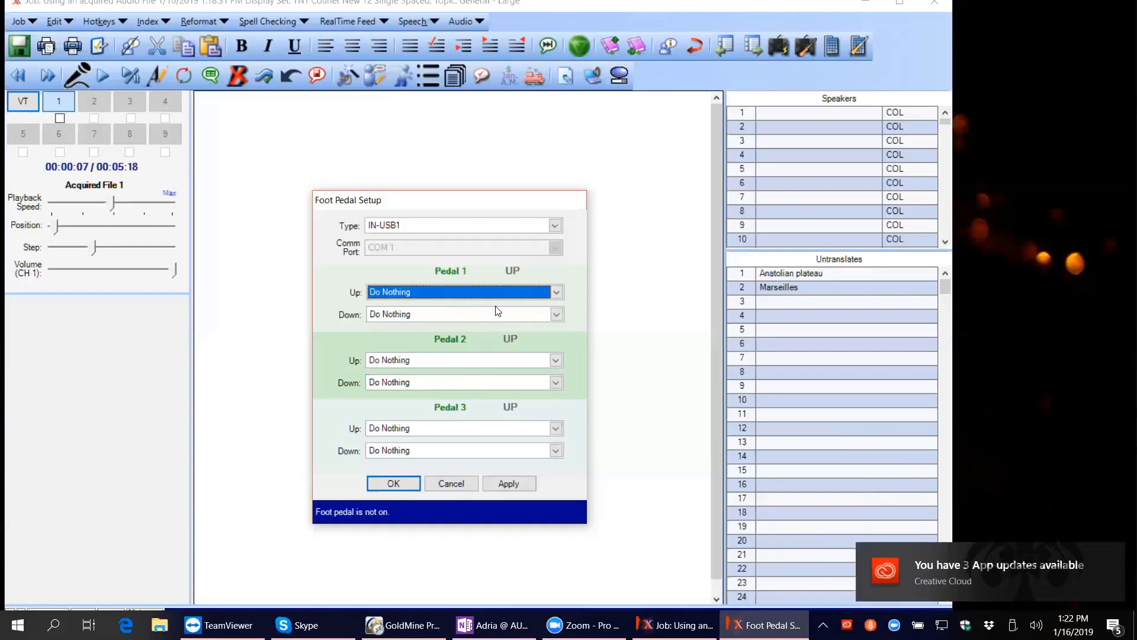
Step: Assign Step Back to the Down action of Pedal 1
{"action": "left_click", "coordinate": [556, 315]}
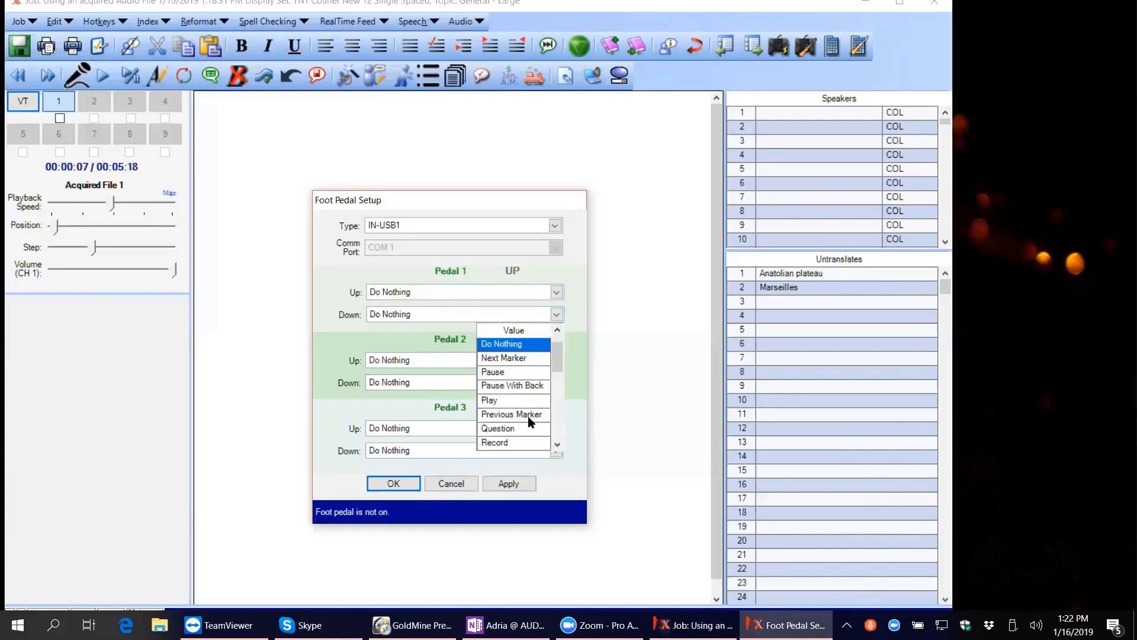
{"action": "left_click", "coordinate": [557, 445]}
{"action": "left_click", "coordinate": [557, 446]}
{"action": "left_click", "coordinate": [557, 445]}
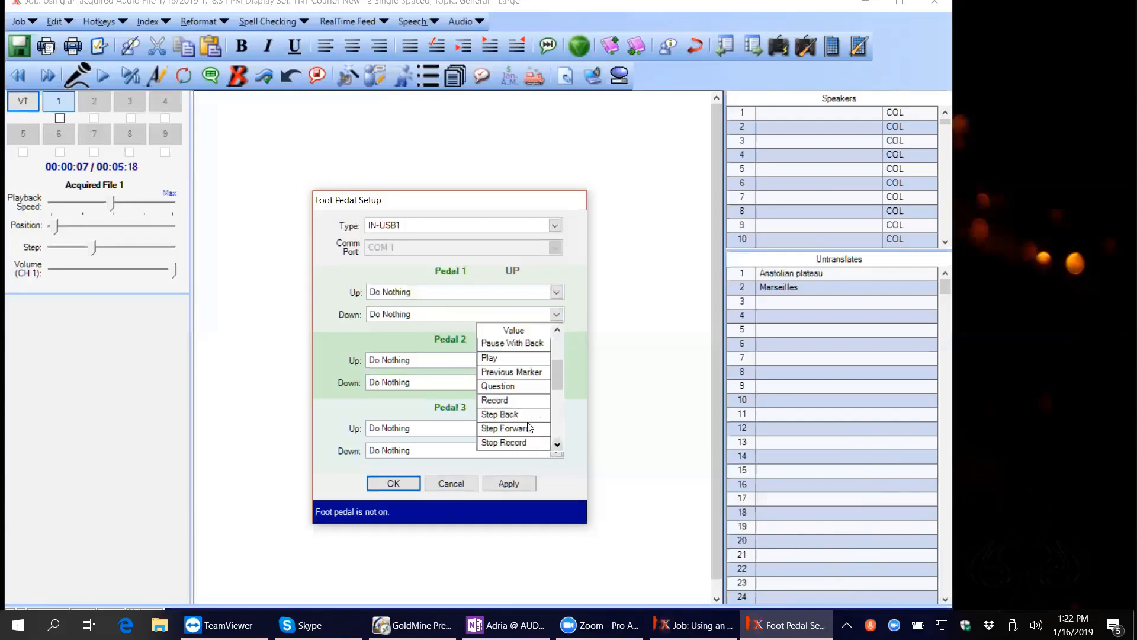
{"action": "left_click", "coordinate": [506, 415]}
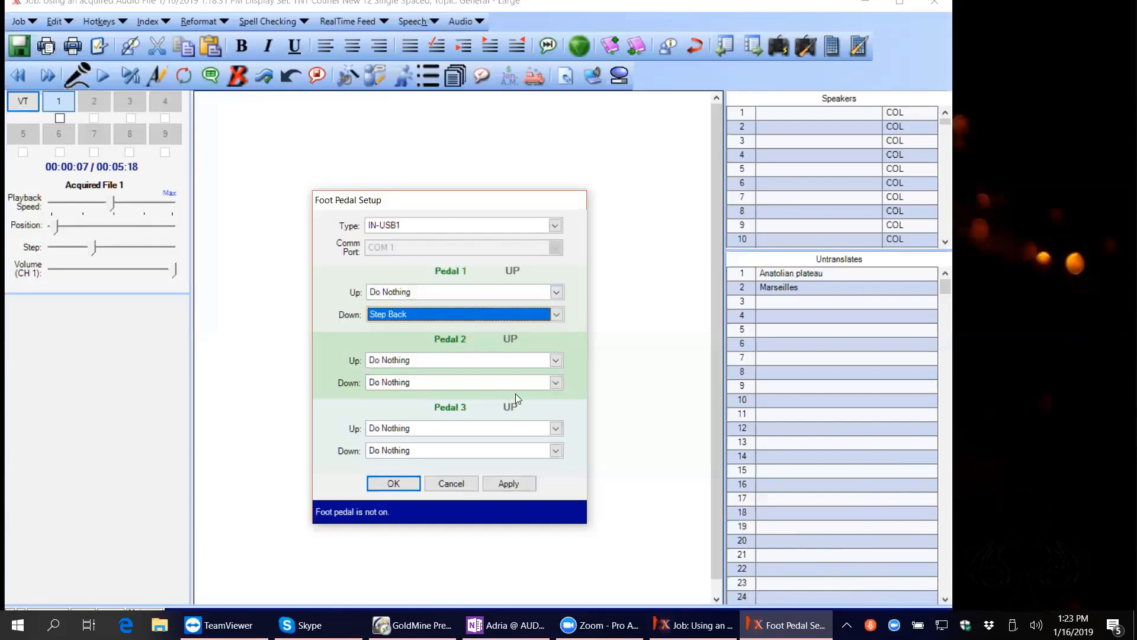
Step: Assign Step Forward to the Down action of Pedal 2
{"action": "left_click", "coordinate": [559, 383]}
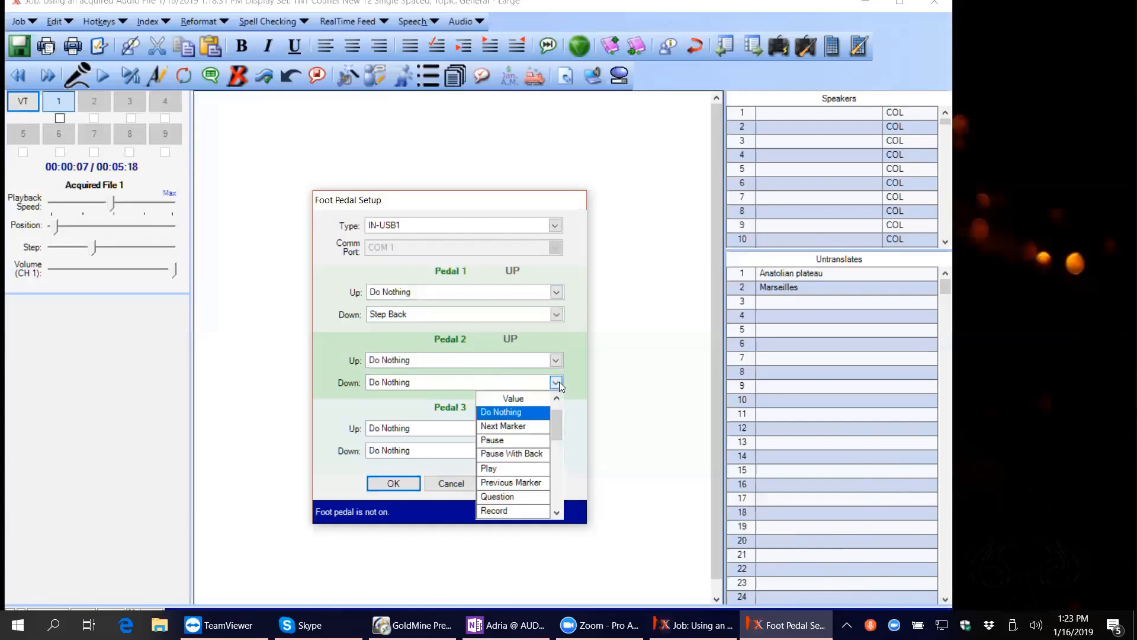
{"action": "left_click", "coordinate": [557, 512]}
{"action": "left_click", "coordinate": [557, 512]}
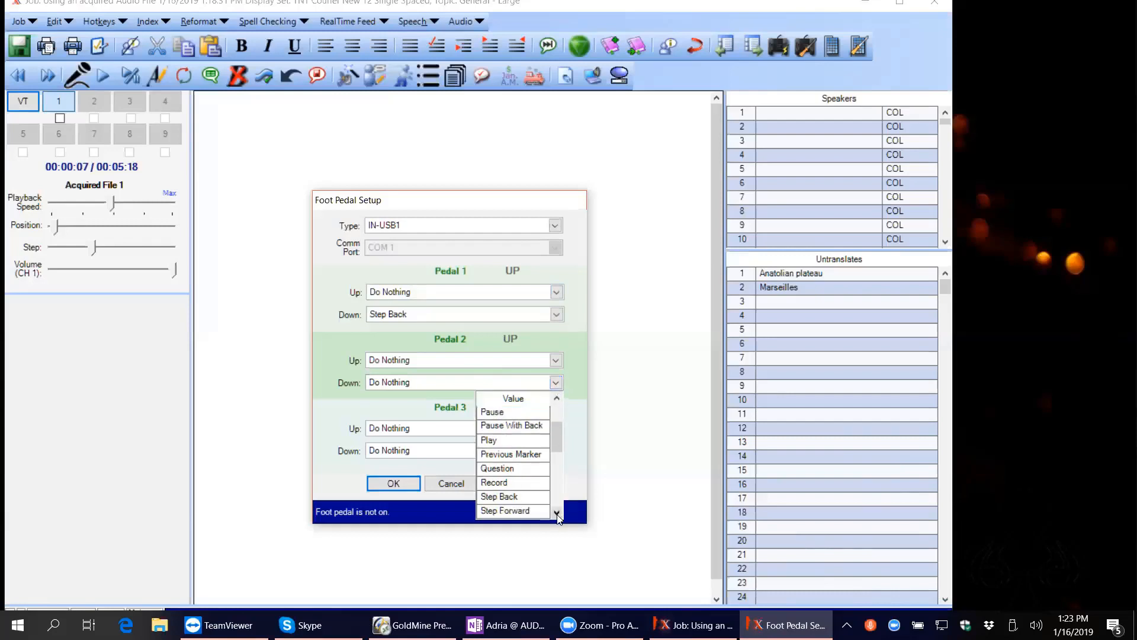
{"action": "left_click", "coordinate": [558, 511]}
{"action": "left_click", "coordinate": [557, 512]}
{"action": "left_click", "coordinate": [523, 485]}
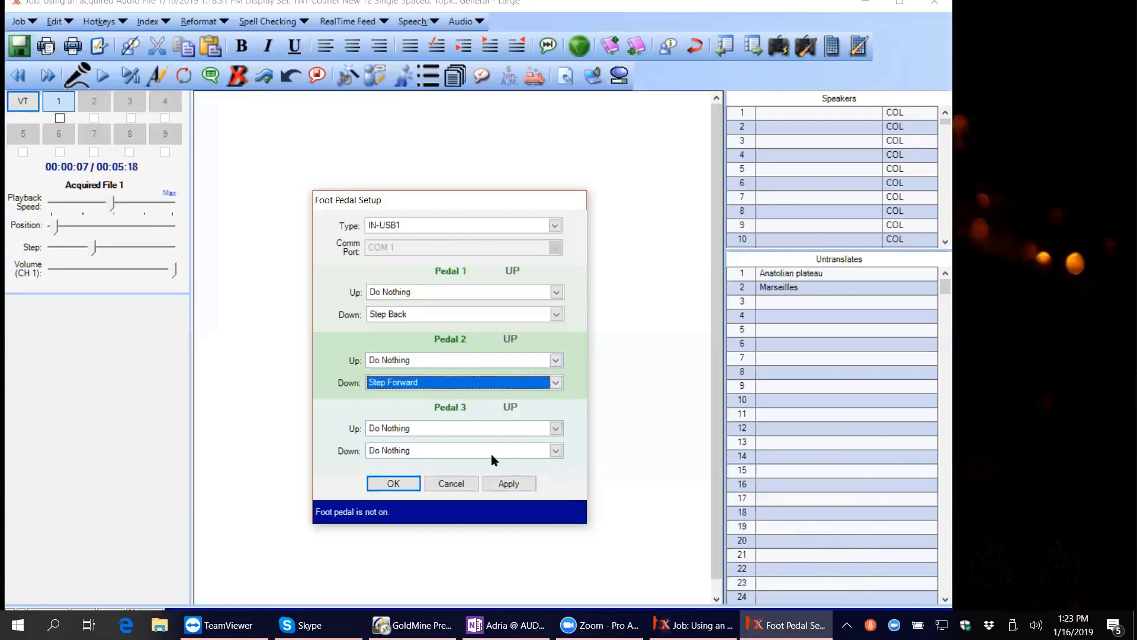
Step: Set Pedal 3 to Play when down and Pause With Back Step when up, and apply the foot pedal setup
{"action": "left_click", "coordinate": [555, 450]}
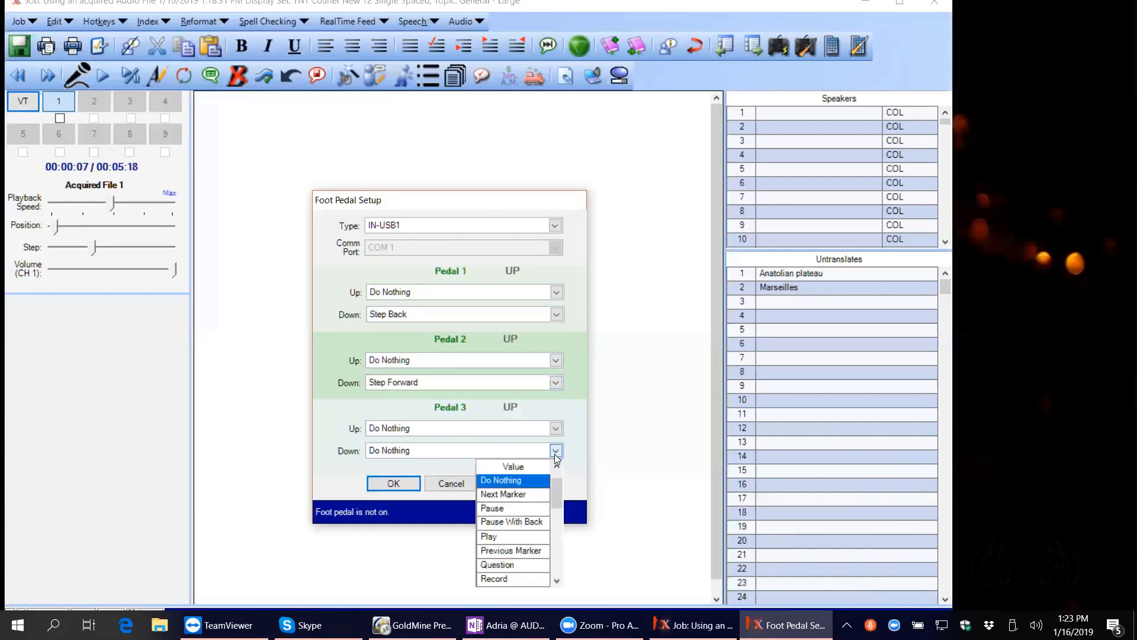
{"action": "left_click", "coordinate": [491, 536]}
{"action": "key", "text": "Return"}
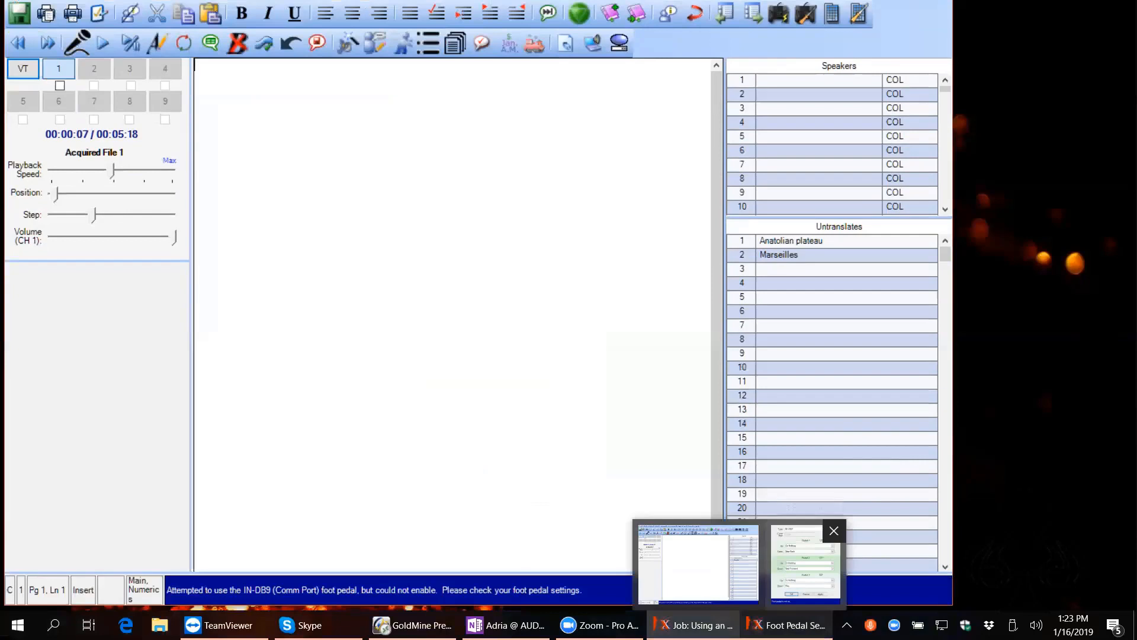
{"action": "left_click", "coordinate": [820, 560]}
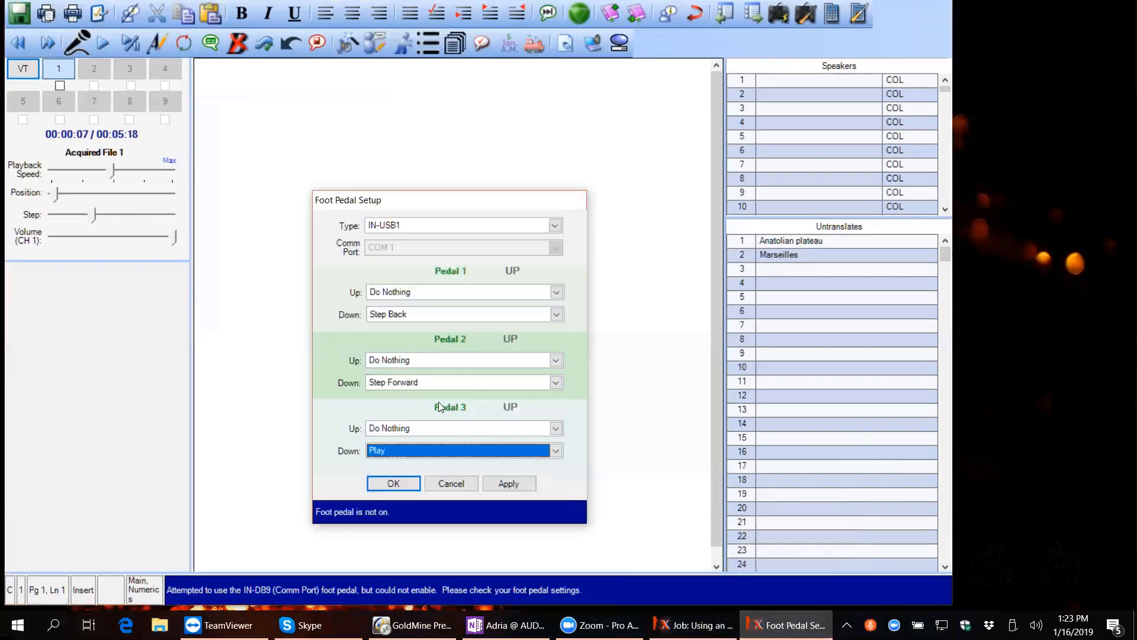
{"action": "left_click", "coordinate": [556, 427]}
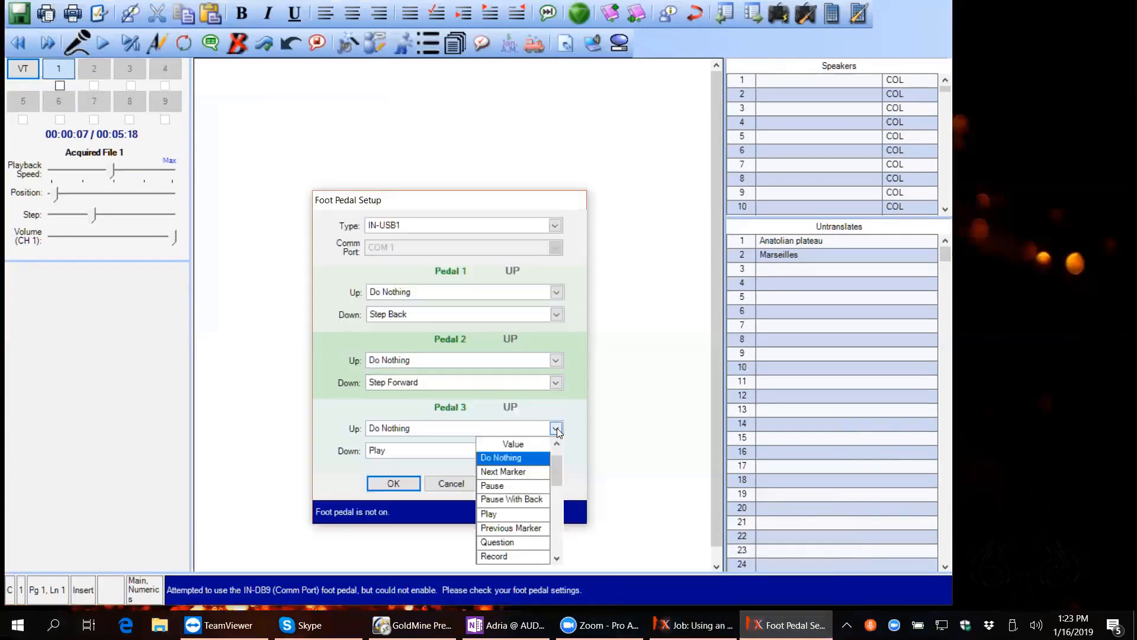
{"action": "left_click", "coordinate": [514, 501]}
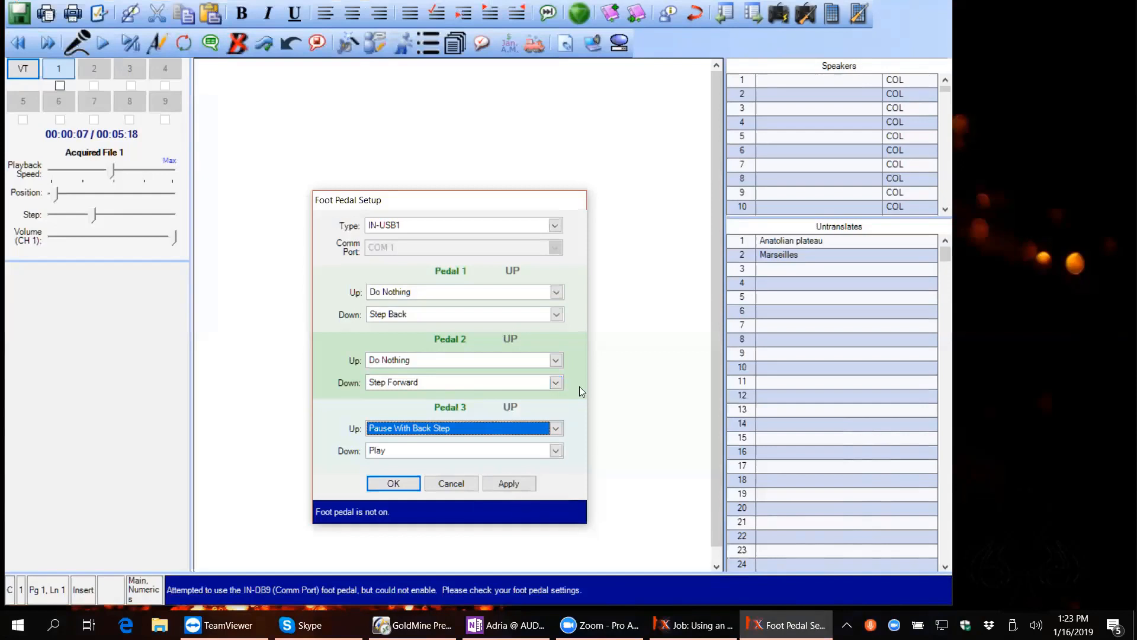
{"action": "left_click", "coordinate": [518, 486]}
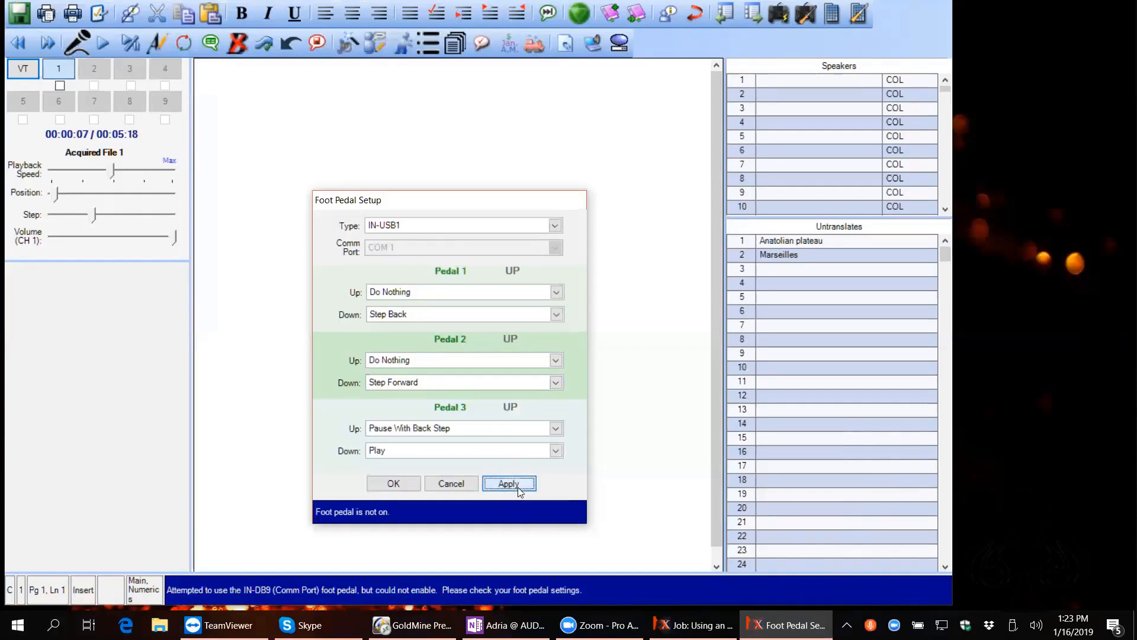
{"action": "left_click", "coordinate": [393, 483]}
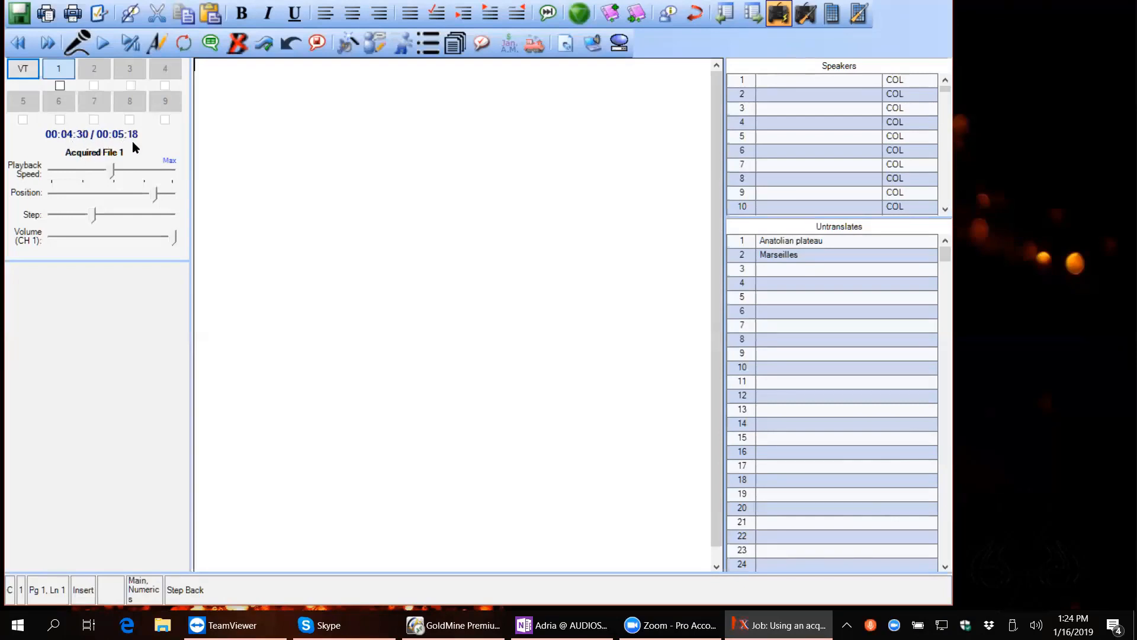
Step: Step back through the acquired audio and return its playback position to the very start
{"action": "key", "text": "F7"}
{"action": "key", "text": "F7"}
{"action": "key", "text": "F7"}
{"action": "key", "text": "F7"}
{"action": "key", "text": "F7"}
{"action": "key", "text": "F7"}
{"action": "left_click_drag", "start_coordinate": [145, 194], "coordinate": [49, 195]}
{"action": "left_click", "coordinate": [49, 195]}
{"action": "left_click_drag", "start_coordinate": [156, 195], "coordinate": [39, 196]}
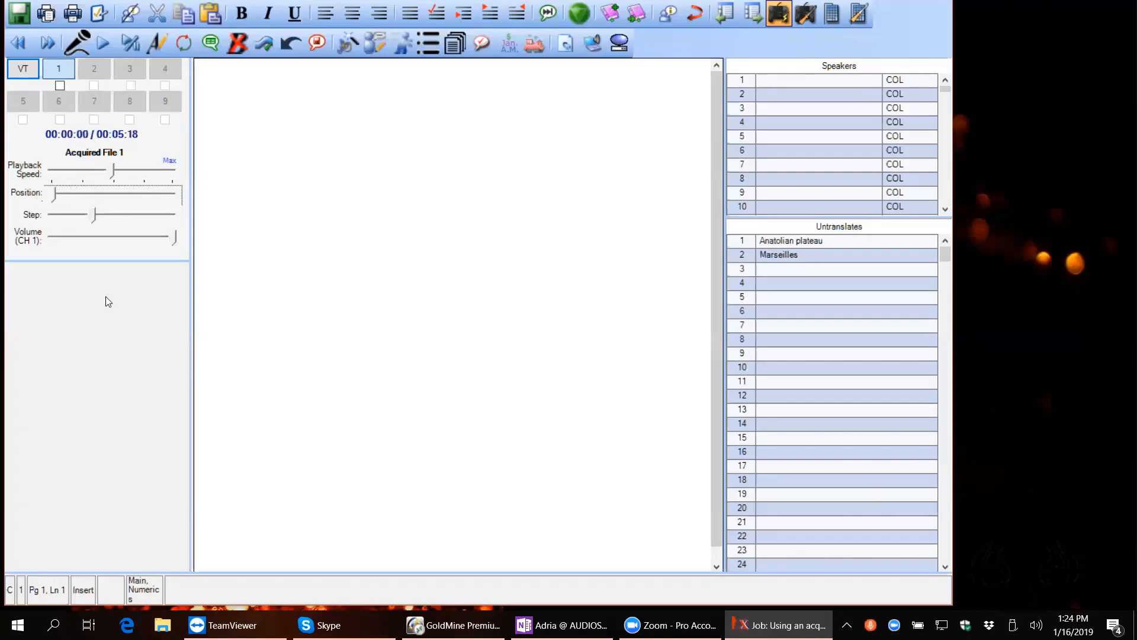
Step: Test playing the acquired audio on channel 1 and pausing it with a back step
{"action": "key", "text": "F5"}
{"action": "key", "text": "F5"}
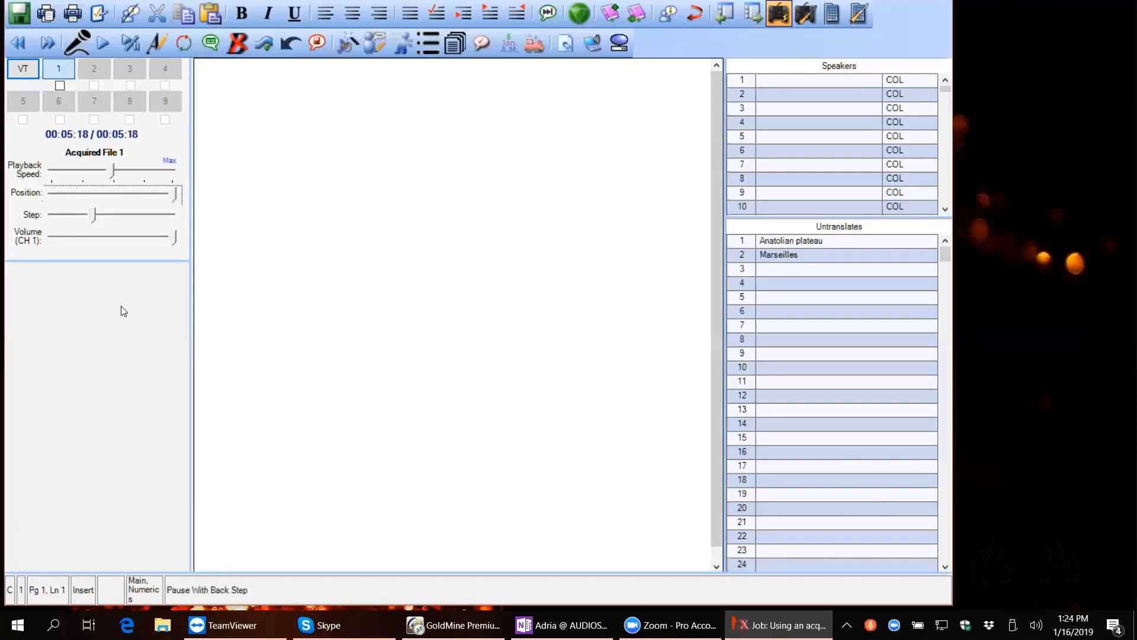
{"action": "key", "text": "F5"}
{"action": "key", "text": "F5"}
{"action": "key", "text": "F5"}
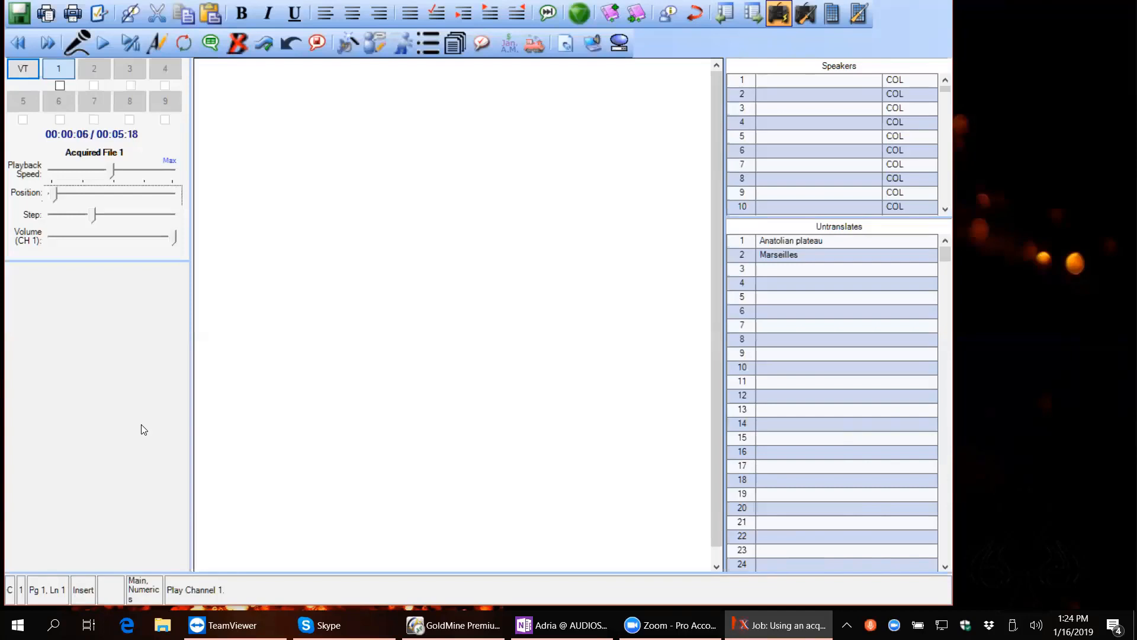
{"action": "key", "text": "space"}
Step: Switch to the ACE portal in the browser and open the Transcriptionist course from its course category
{"action": "left_click", "coordinate": [452, 169]}
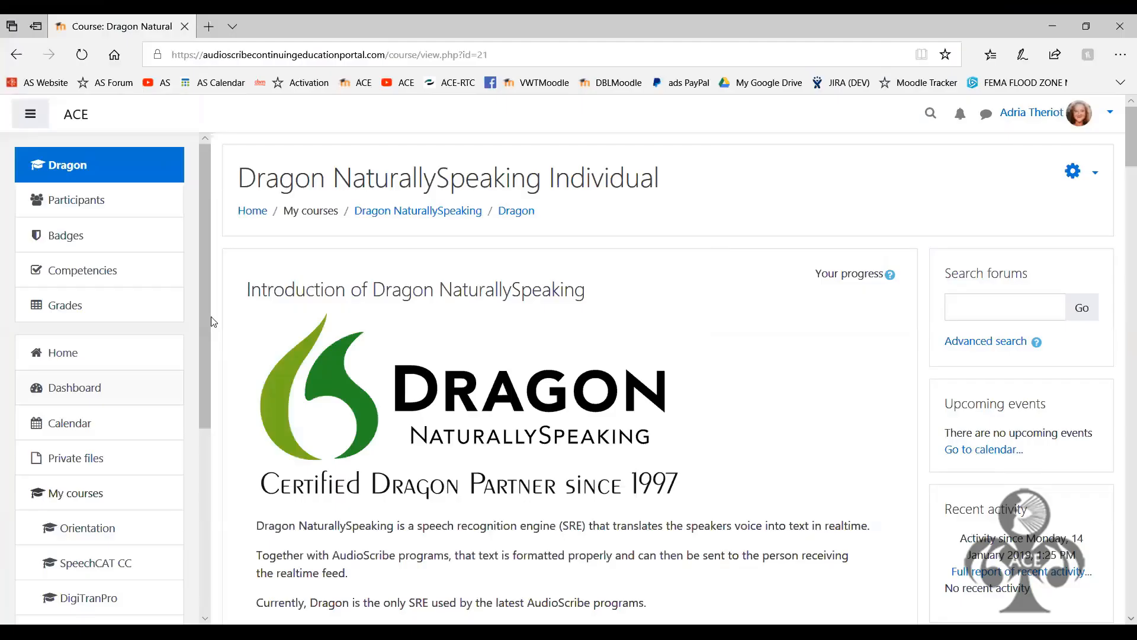
{"action": "scroll", "coordinate": [178, 496], "scroll_direction": "down", "scroll_amount": 5}
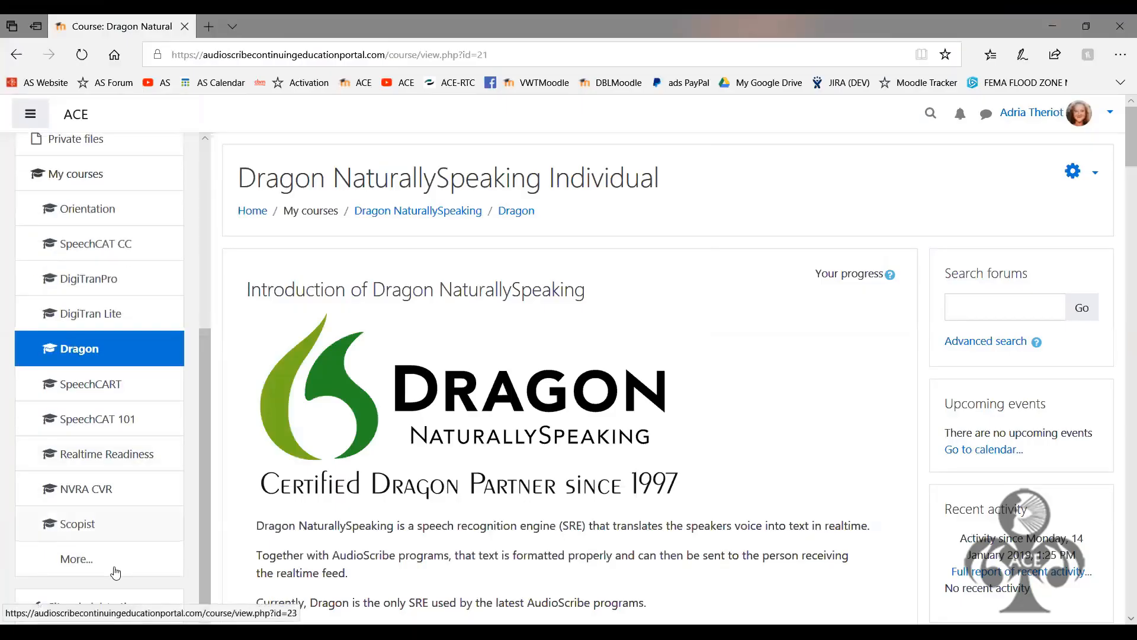
{"action": "left_click", "coordinate": [90, 563]}
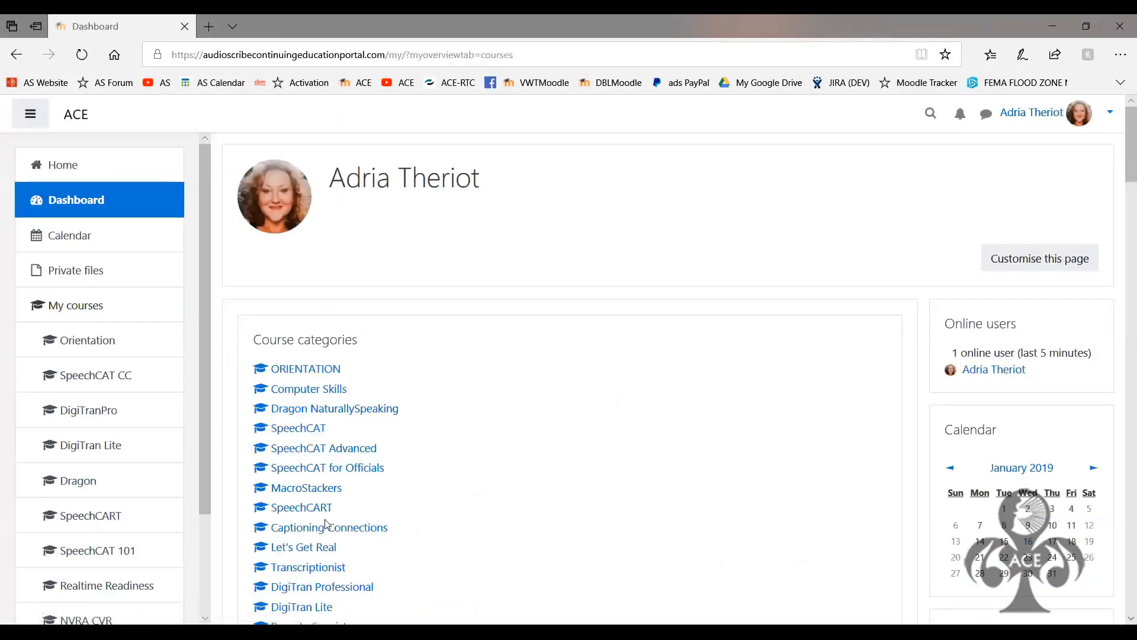
{"action": "left_click", "coordinate": [305, 569]}
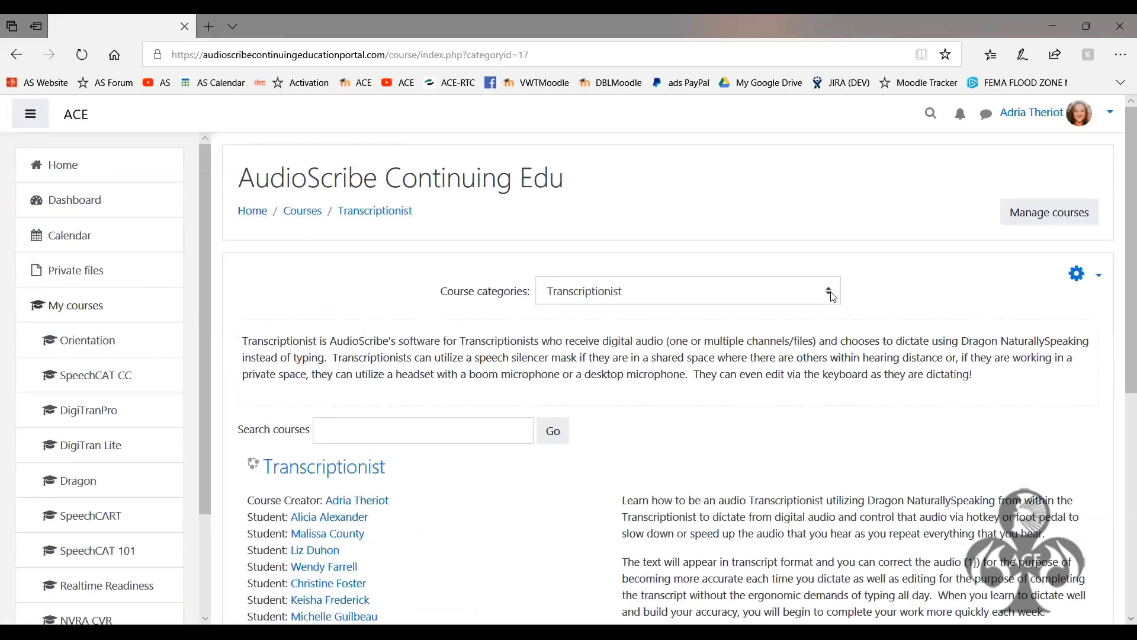
{"action": "left_click", "coordinate": [330, 470]}
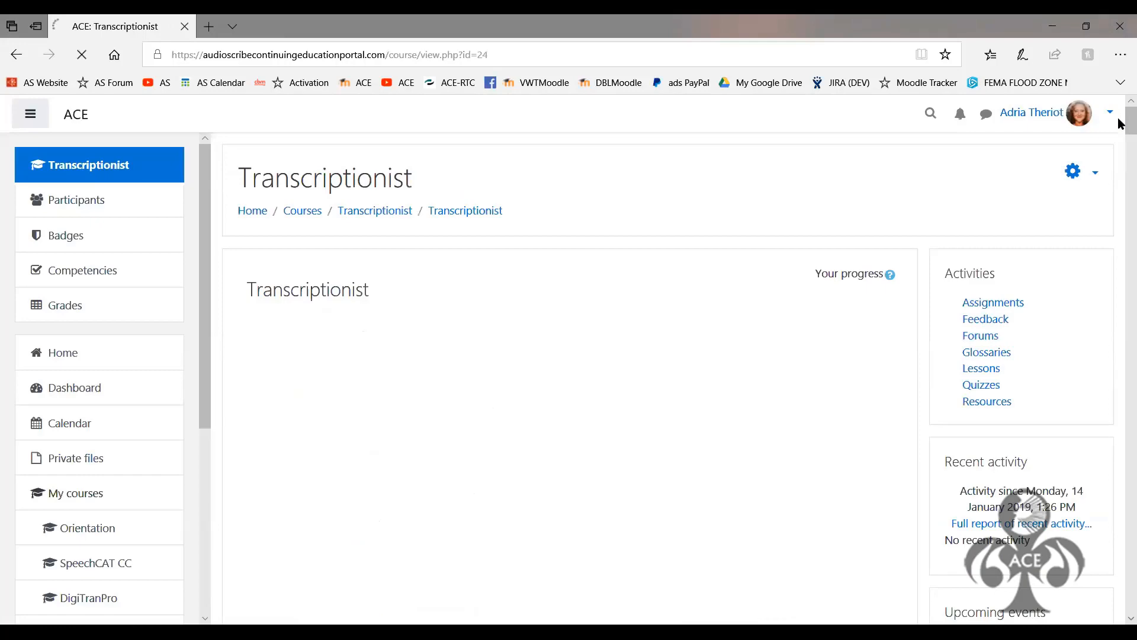
Step: Find section 4 on the dictation process and open 4.5 RESOURCE: Download additional audio for practice dictation
{"action": "scroll", "coordinate": [1121, 142], "scroll_direction": "down", "scroll_amount": 4}
{"action": "scroll", "coordinate": [1121, 142], "scroll_direction": "down", "scroll_amount": 4}
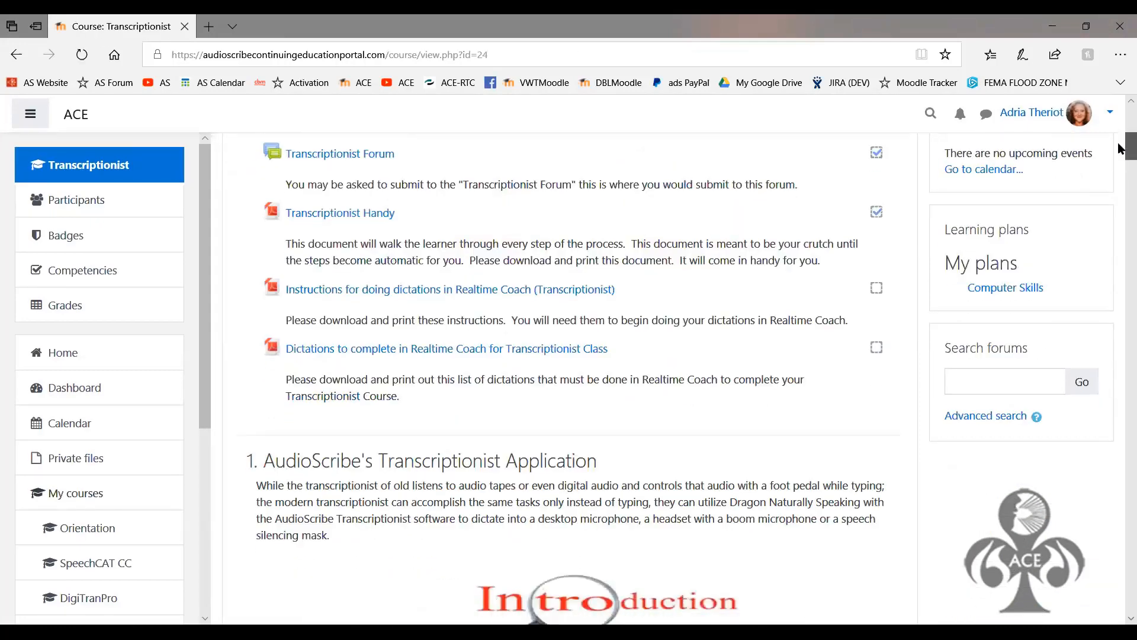
{"action": "scroll", "coordinate": [1121, 148], "scroll_direction": "down", "scroll_amount": 1}
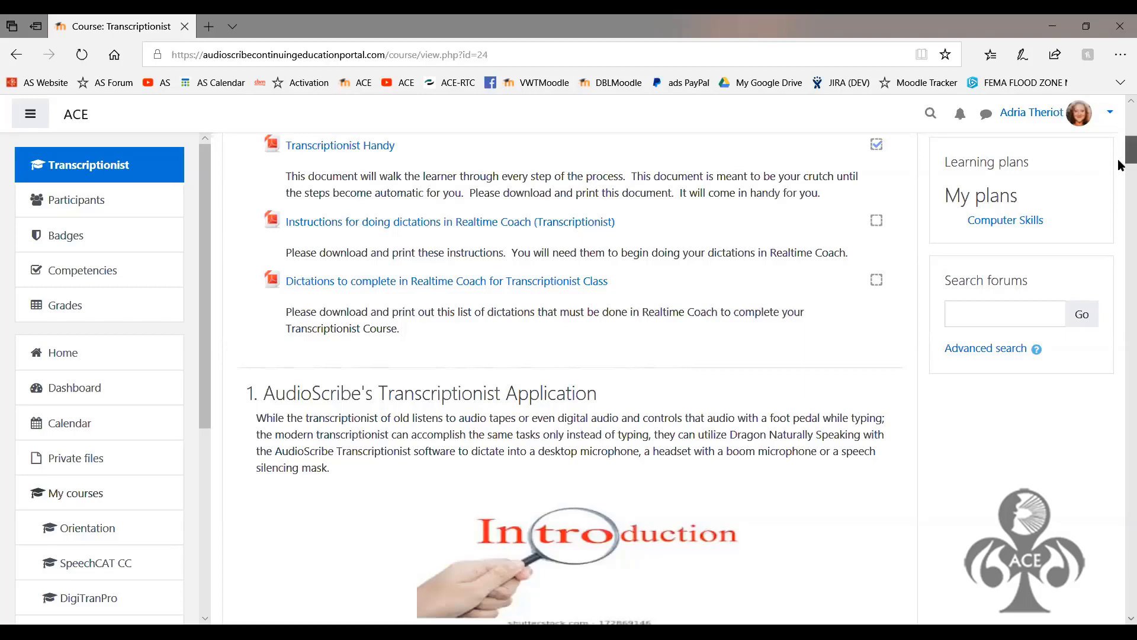
{"action": "left_click_drag", "start_coordinate": [1121, 166], "coordinate": [1122, 275]}
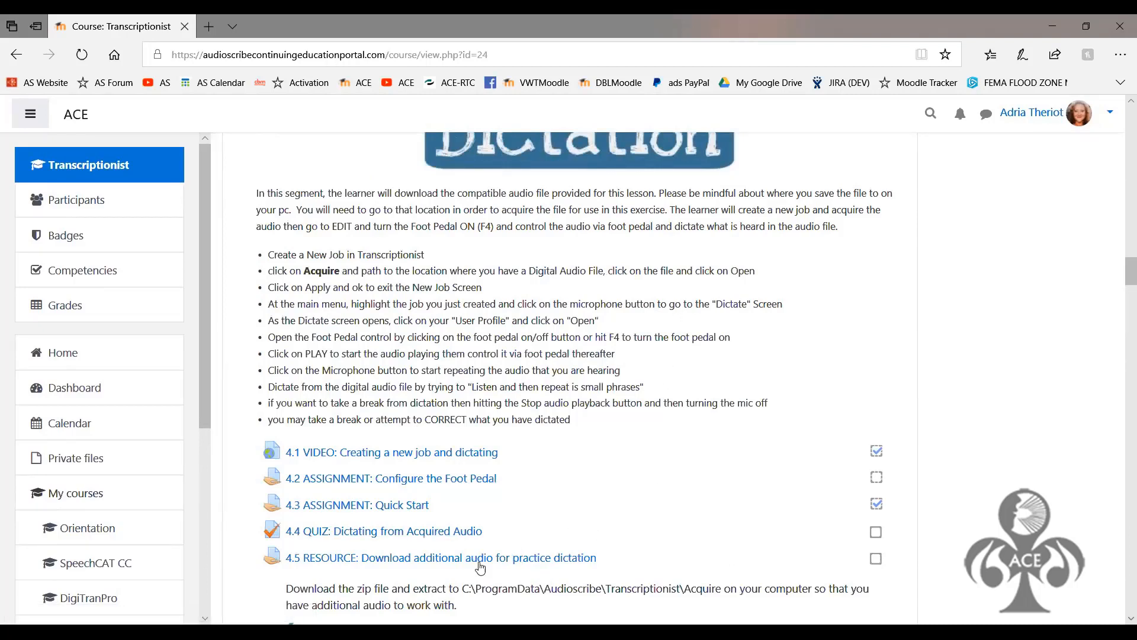
{"action": "left_click", "coordinate": [433, 564]}
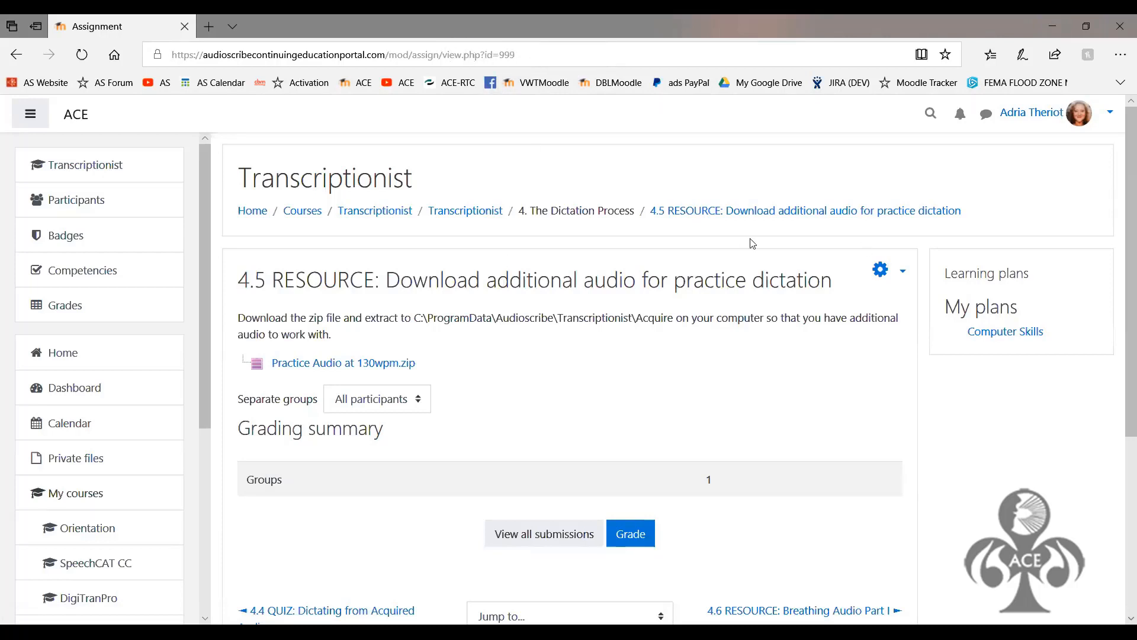
Step: Go back to the Transcriptionist course category and review the account's grades overview for all courses
{"action": "left_click", "coordinate": [1049, 120]}
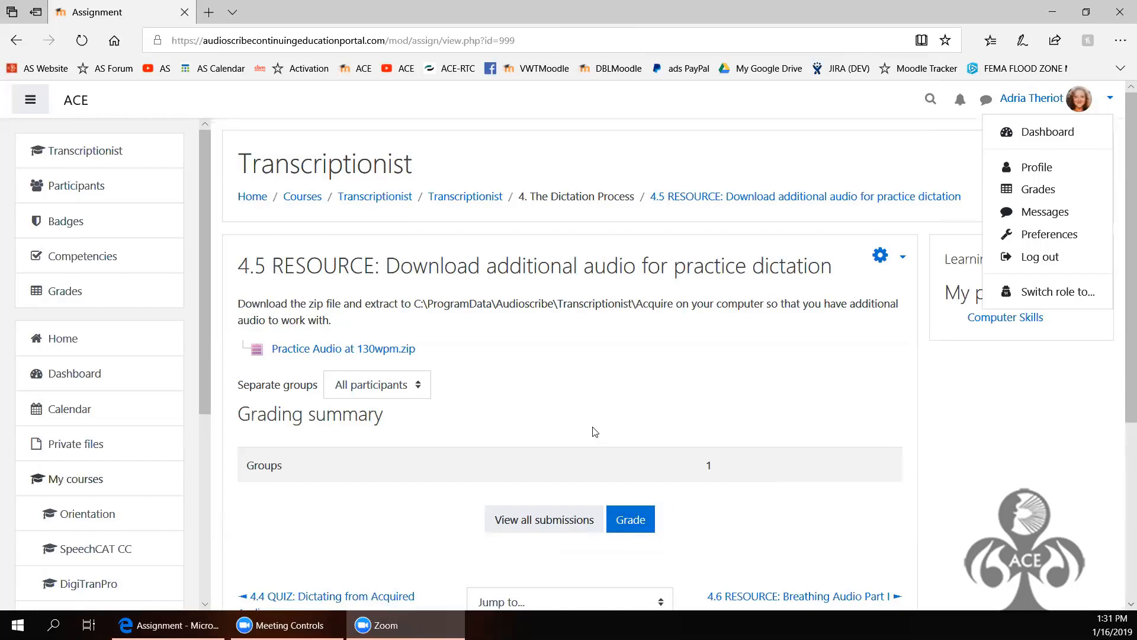
{"action": "left_click", "coordinate": [252, 196]}
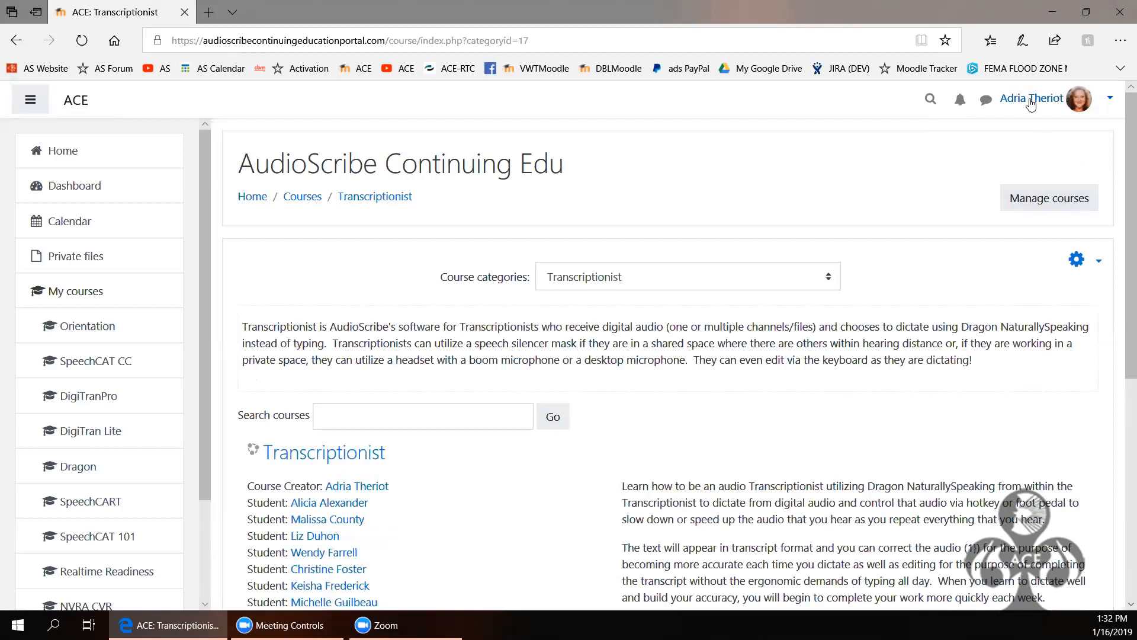
{"action": "left_click", "coordinate": [1031, 104]}
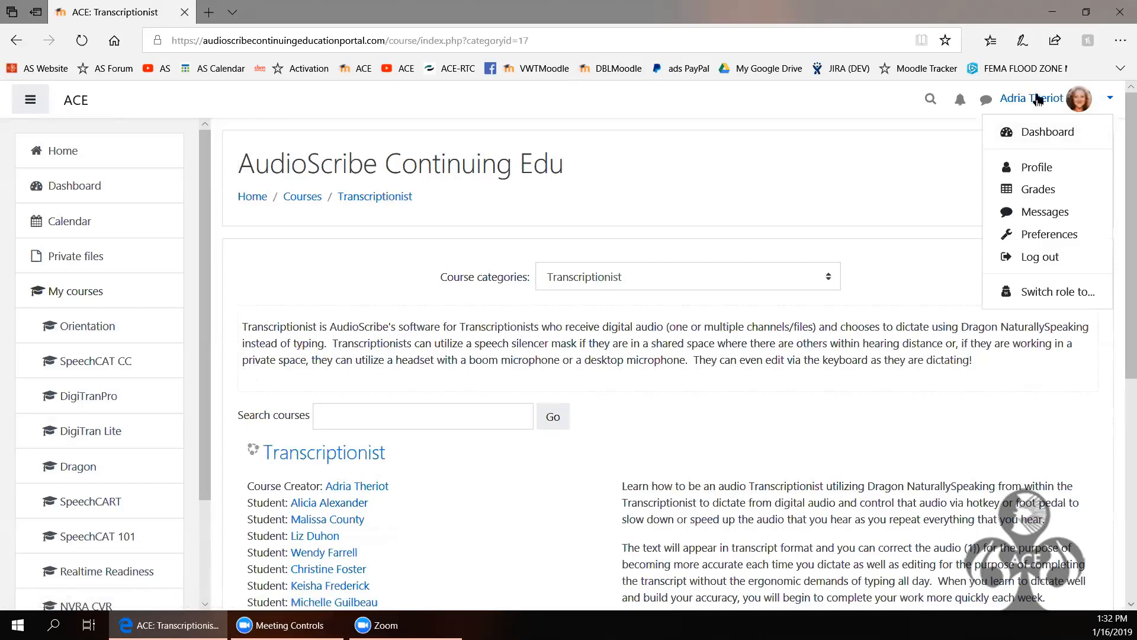
{"action": "left_click", "coordinate": [1043, 191]}
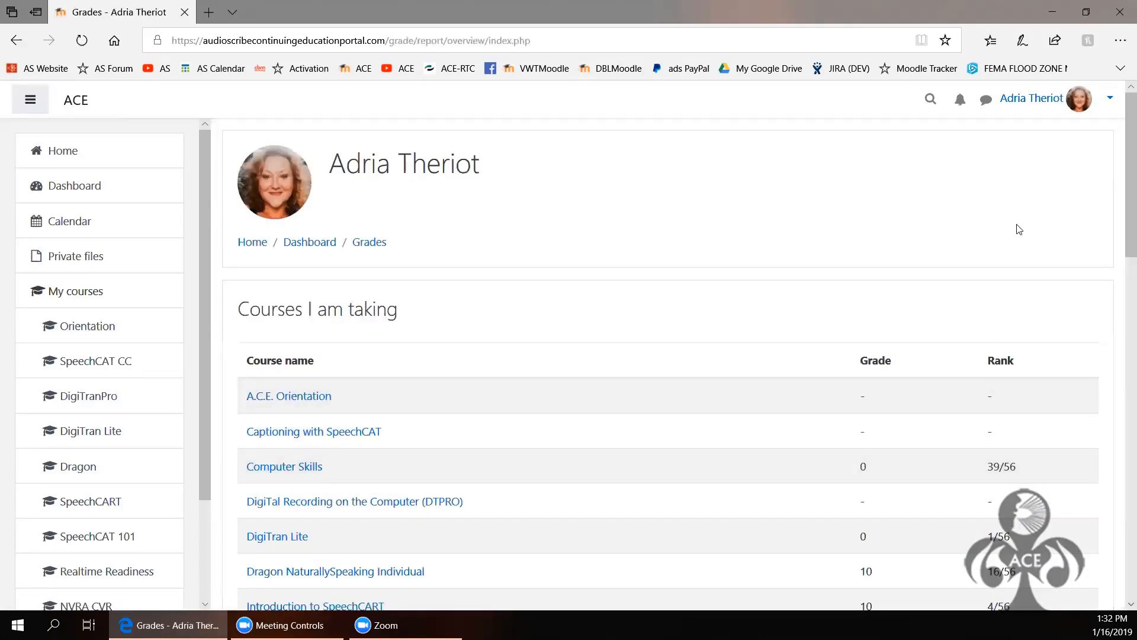
{"action": "left_click_drag", "start_coordinate": [1121, 157], "coordinate": [1118, 197]}
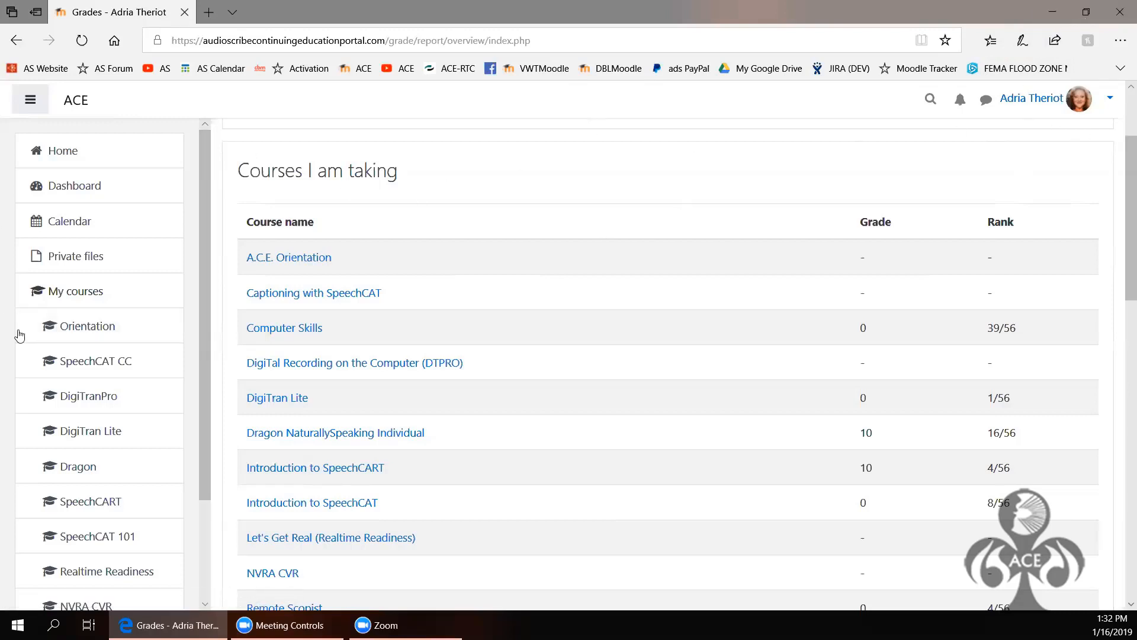
Step: Open the Introduction to SpeechCAT course, then go to the dashboard through the rest of the account's course list
{"action": "left_click", "coordinate": [108, 547]}
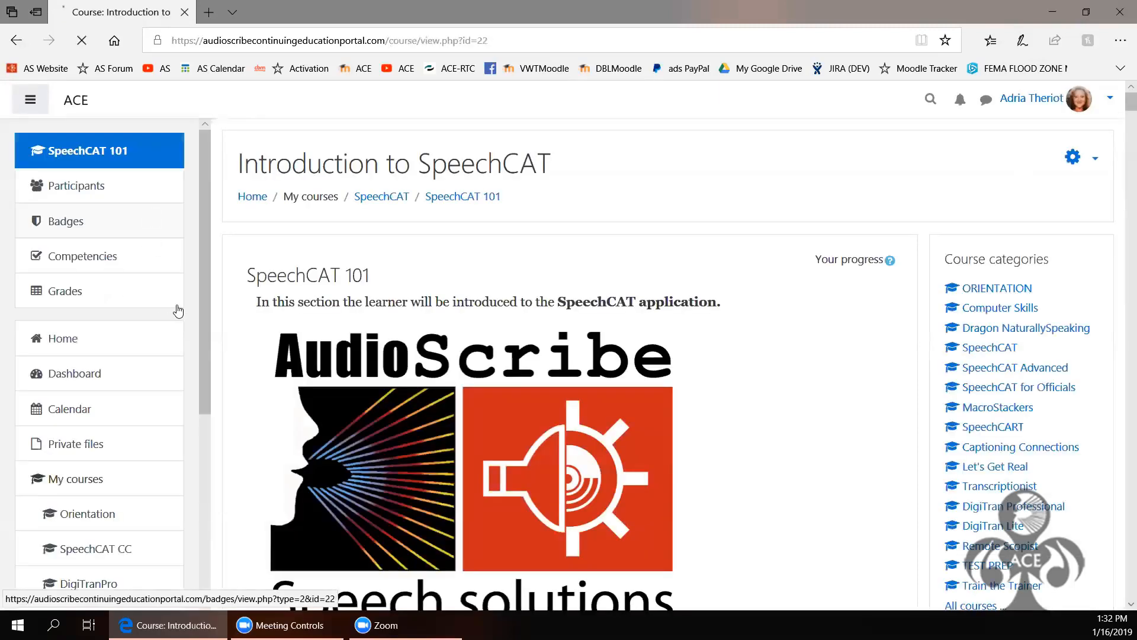
{"action": "left_click_drag", "start_coordinate": [206, 297], "coordinate": [208, 452]}
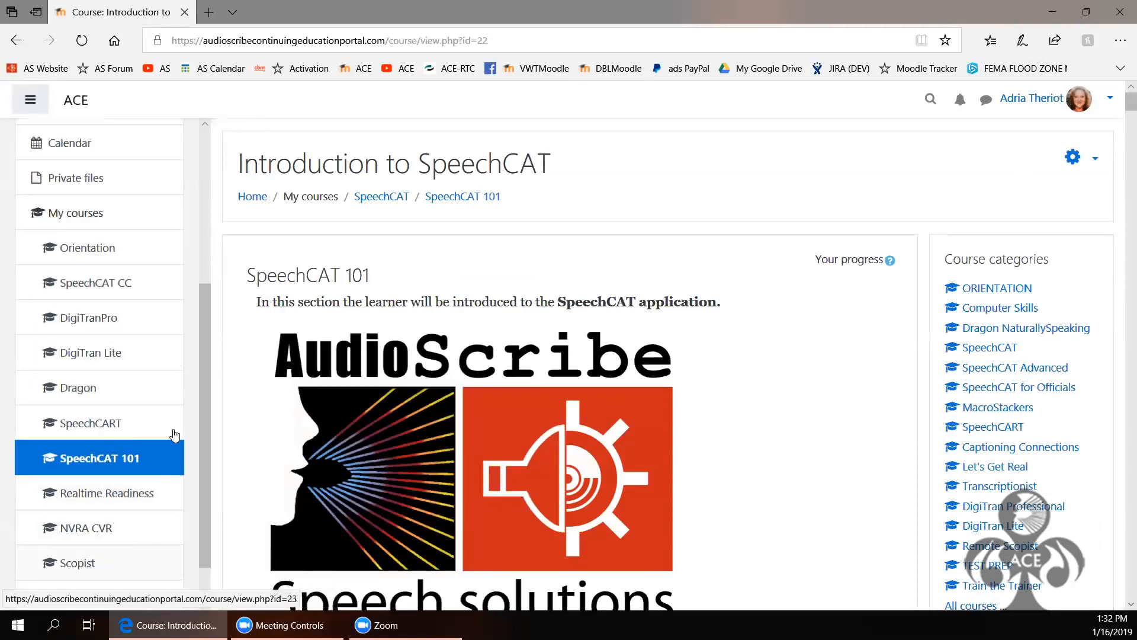
{"action": "scroll", "coordinate": [203, 461], "scroll_direction": "down", "scroll_amount": 1}
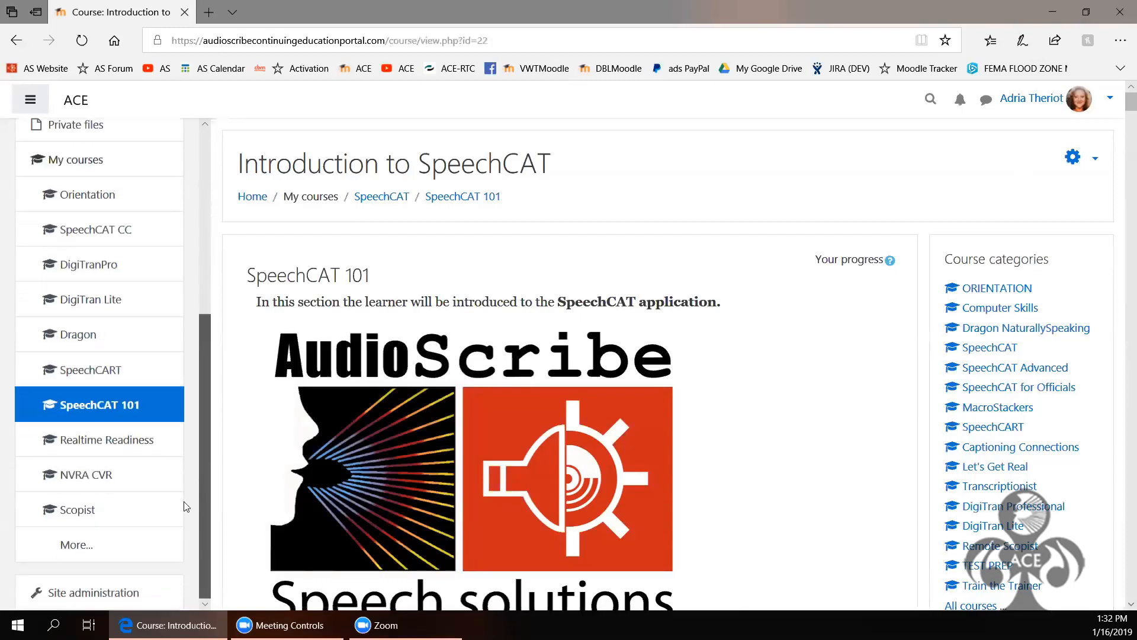
{"action": "left_click", "coordinate": [71, 551]}
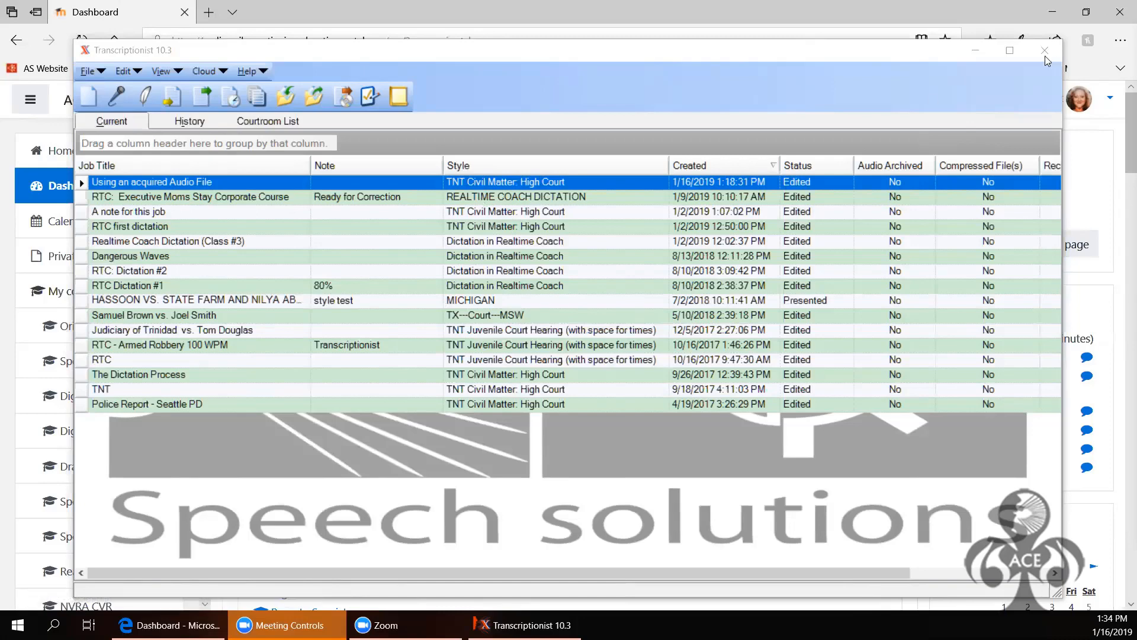
Step: Minimize the Transcriptionist and browser windows, then launch Dragon with the user profile AccuSpeak Mask to SBP3 - PASA
{"action": "left_click", "coordinate": [975, 48]}
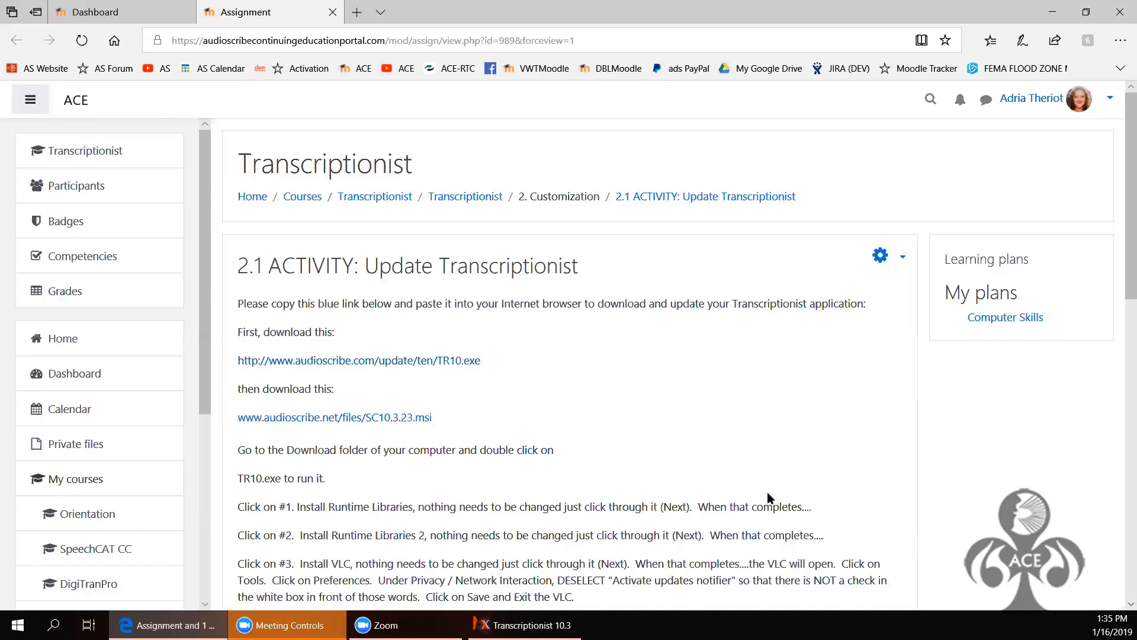
{"action": "left_click", "coordinate": [1062, 13]}
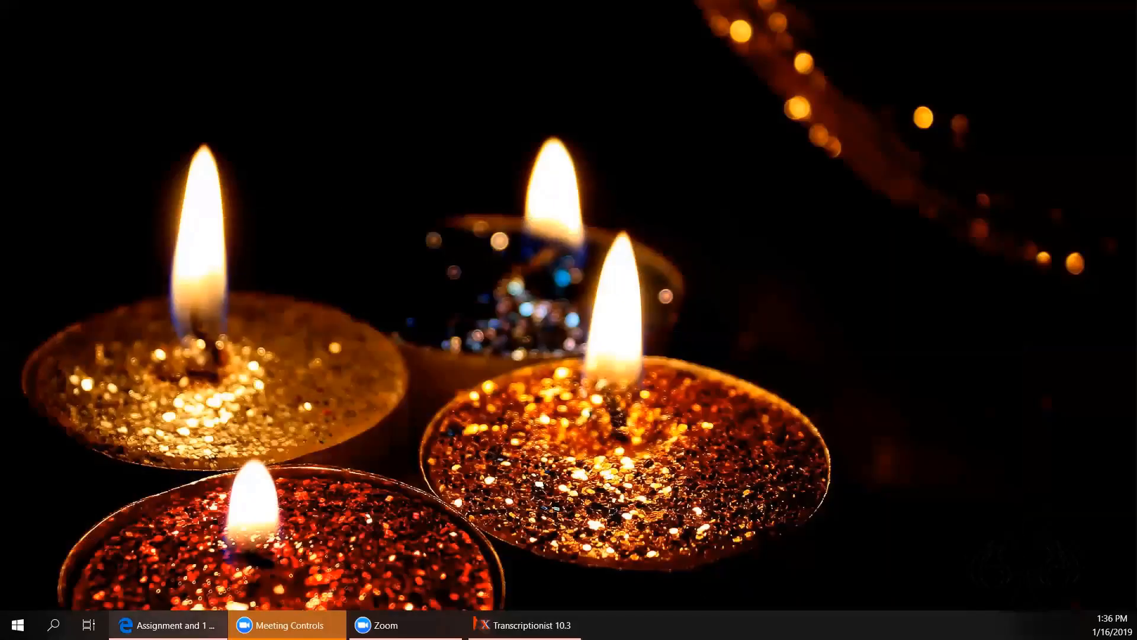
{"action": "left_click", "coordinate": [17, 625]}
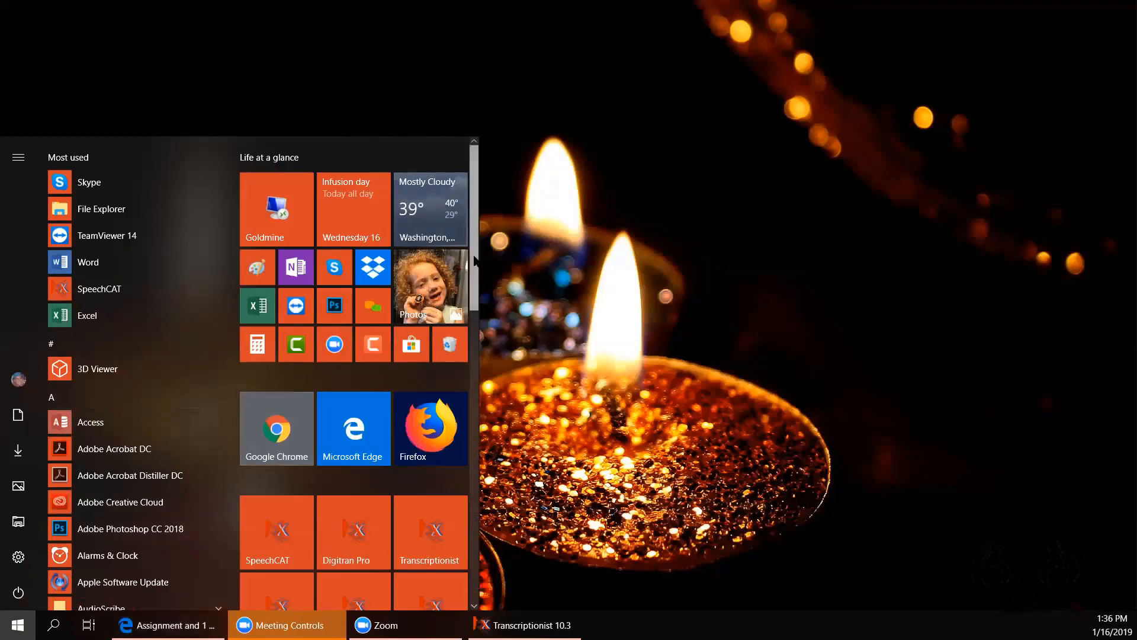
{"action": "left_click_drag", "start_coordinate": [473, 244], "coordinate": [465, 368]}
{"action": "left_click", "coordinate": [265, 309]}
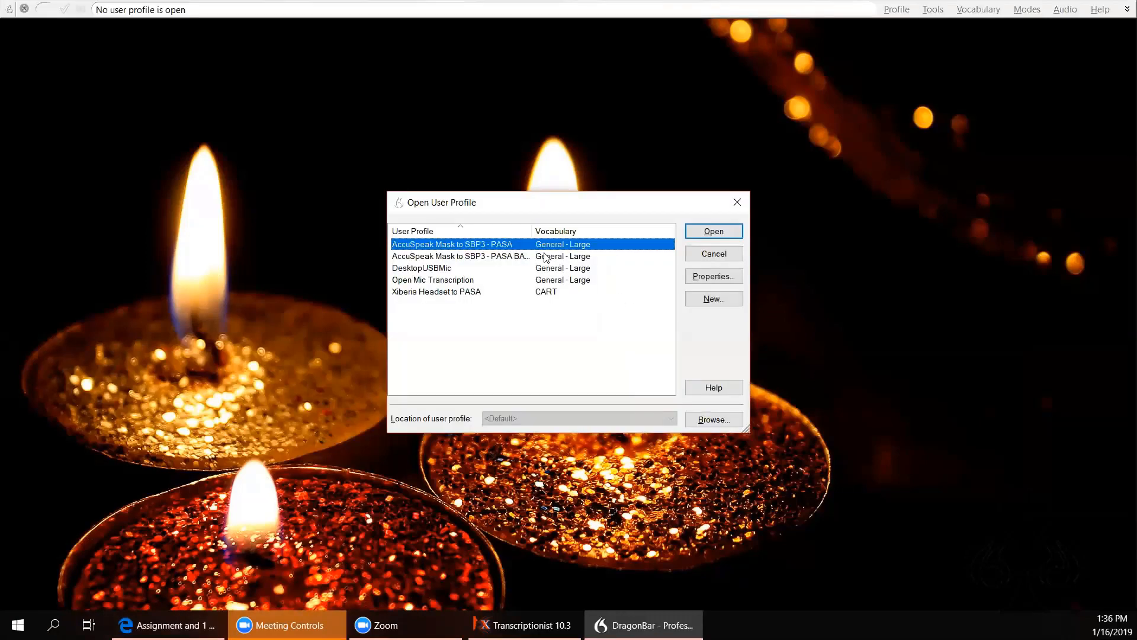
{"action": "left_click", "coordinate": [715, 233]}
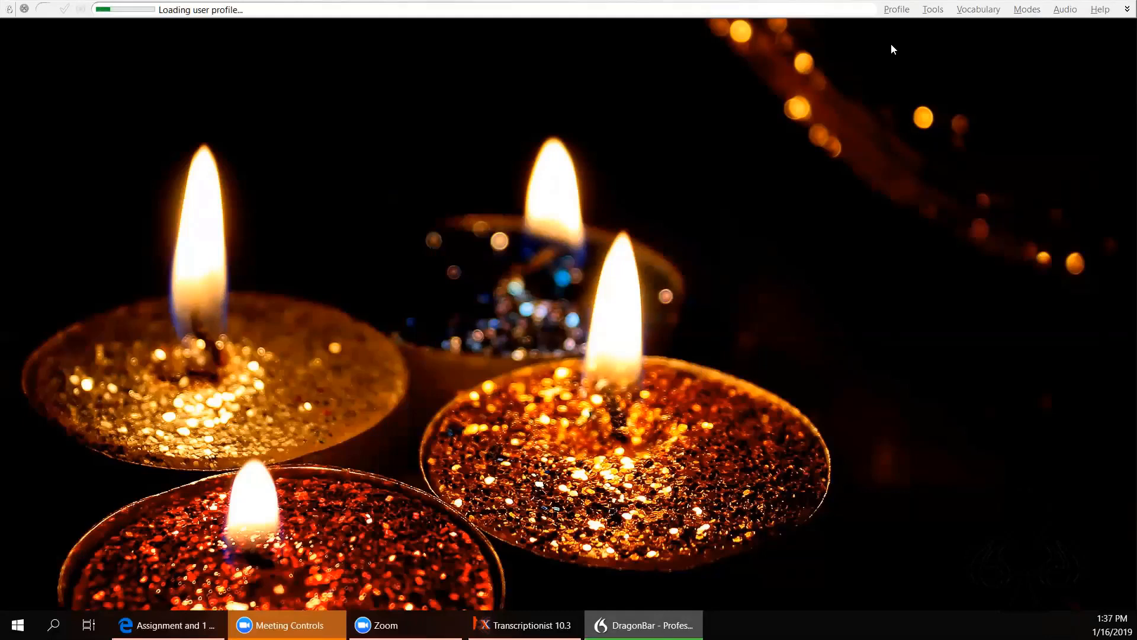
Step: Export the user profile AccuSpeak Mask to SBP3 - PASA to the DNS User Exports folder in Documents, overwriting the existing copy
{"action": "left_click", "coordinate": [897, 11]}
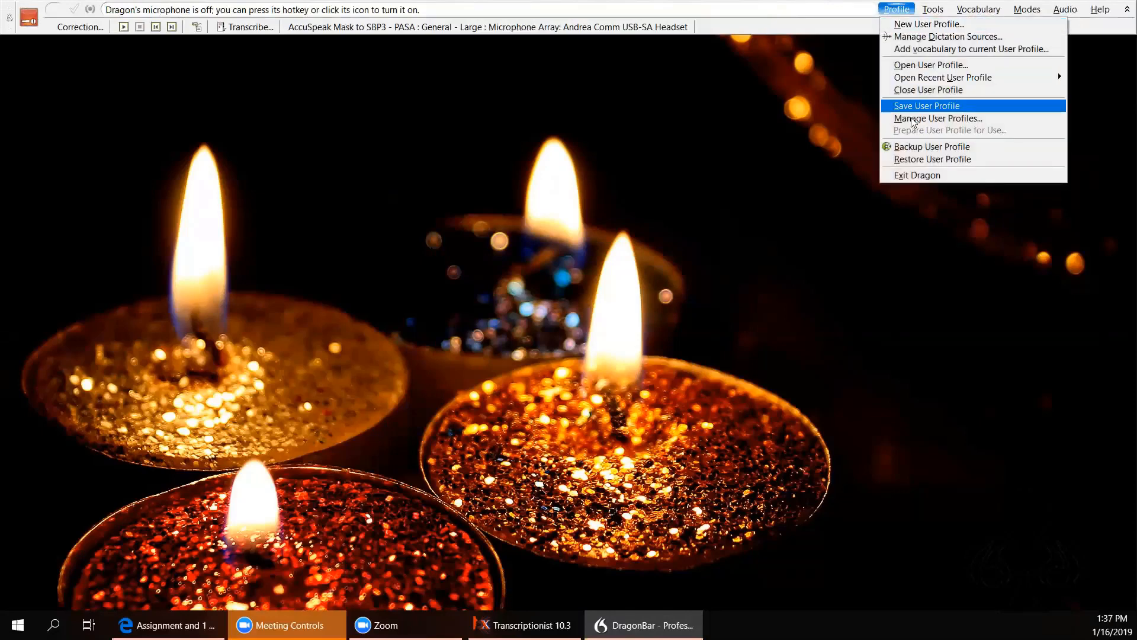
{"action": "left_click", "coordinate": [912, 119]}
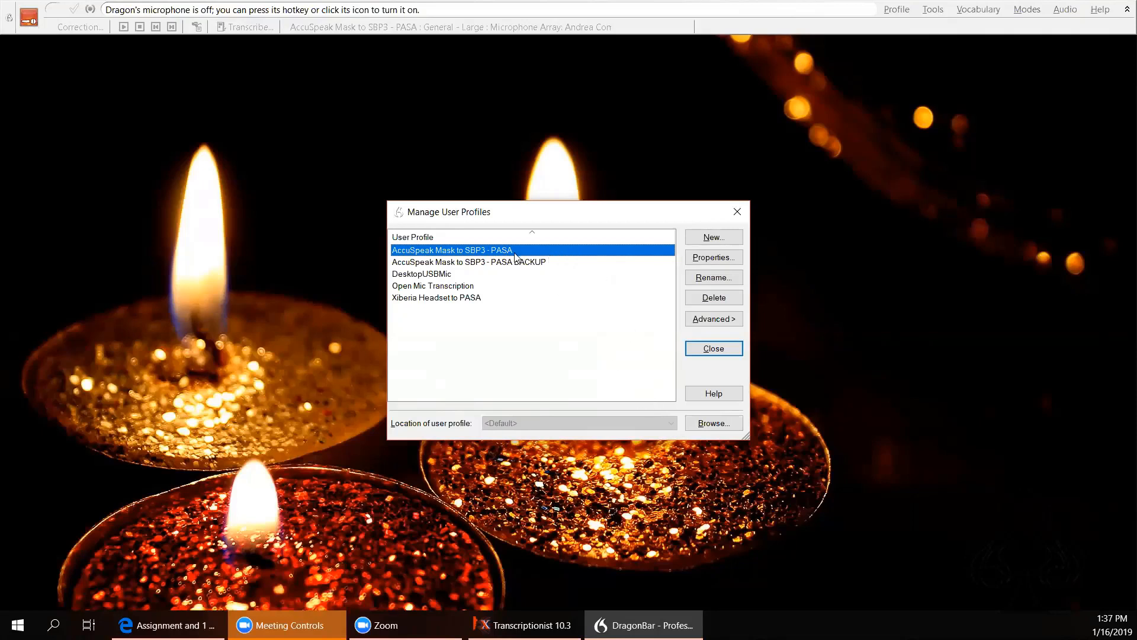
{"action": "left_click", "coordinate": [706, 323]}
{"action": "left_click", "coordinate": [791, 335]}
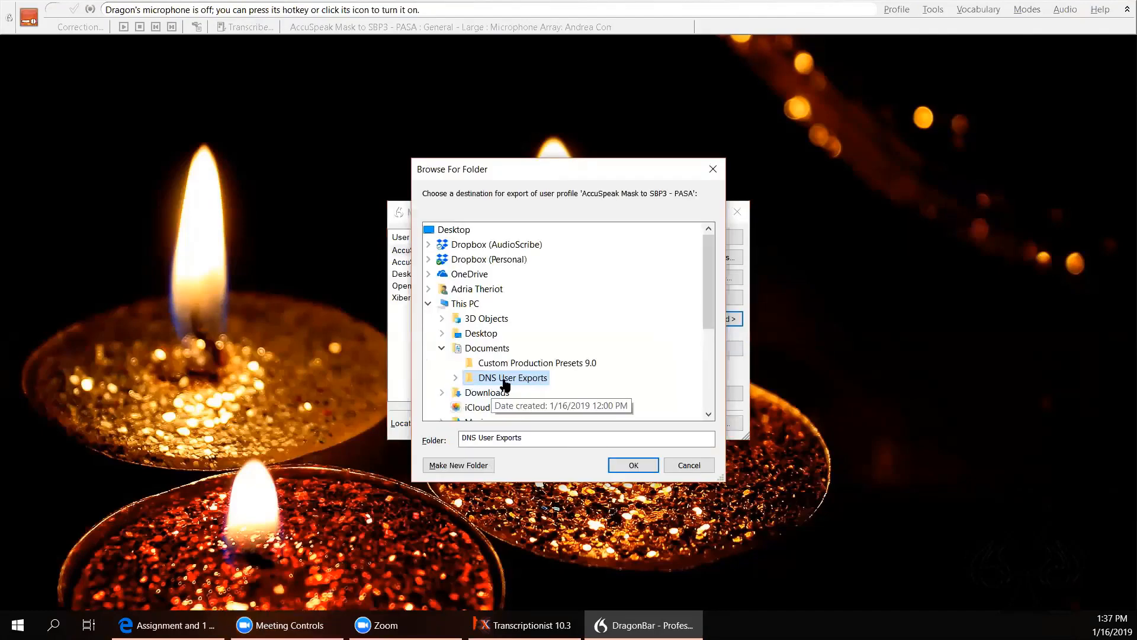
{"action": "left_click", "coordinate": [633, 465]}
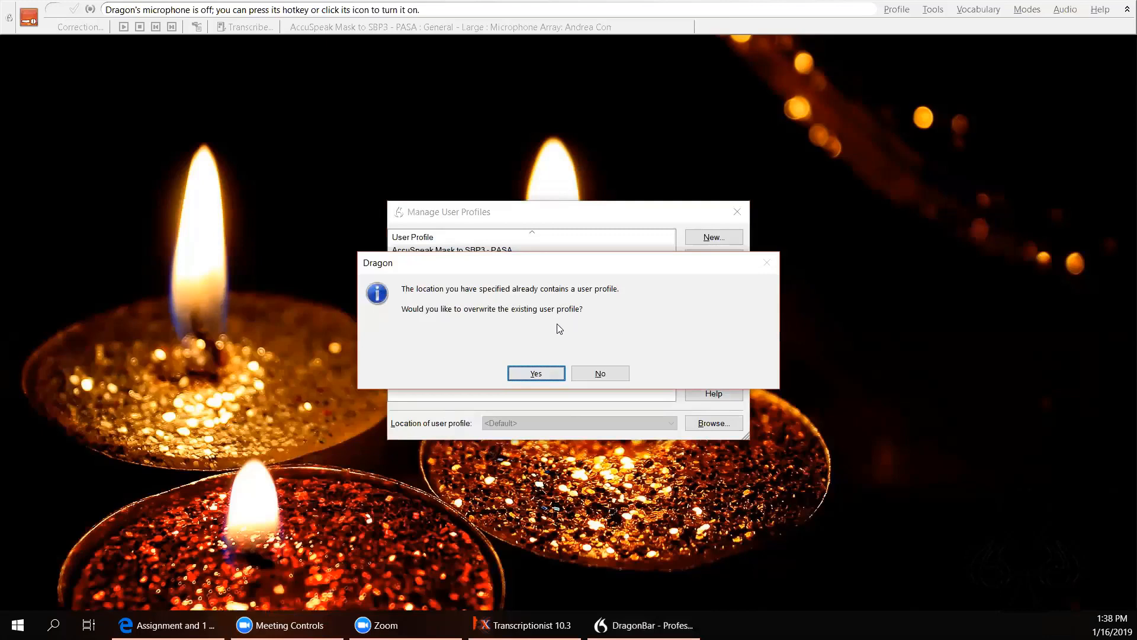
{"action": "left_click", "coordinate": [537, 375]}
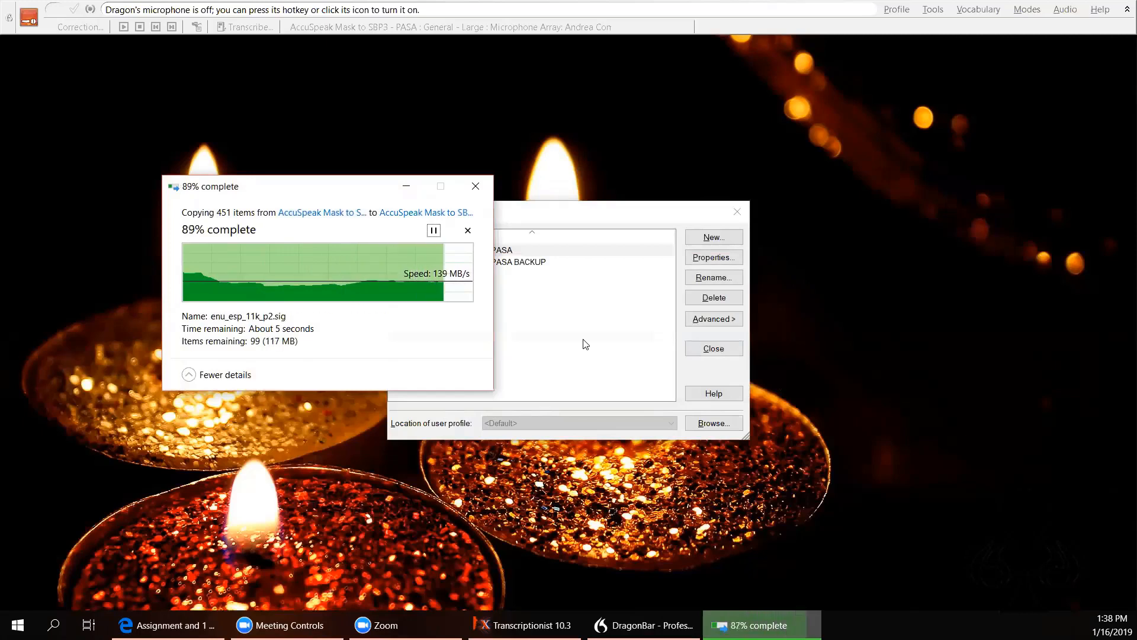
{"action": "left_click", "coordinate": [570, 375]}
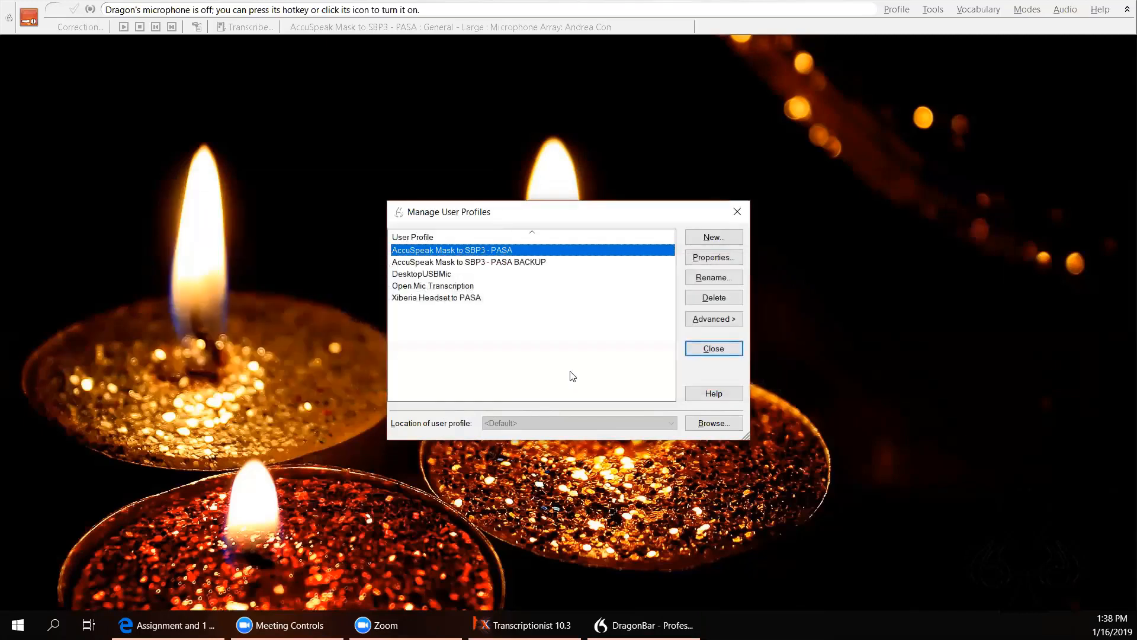
Step: Start a user profile import from the AccuSpeak Mask to SBP3 - PASA folder inside DNS User Exports
{"action": "left_click", "coordinate": [730, 319]}
{"action": "left_click", "coordinate": [791, 321]}
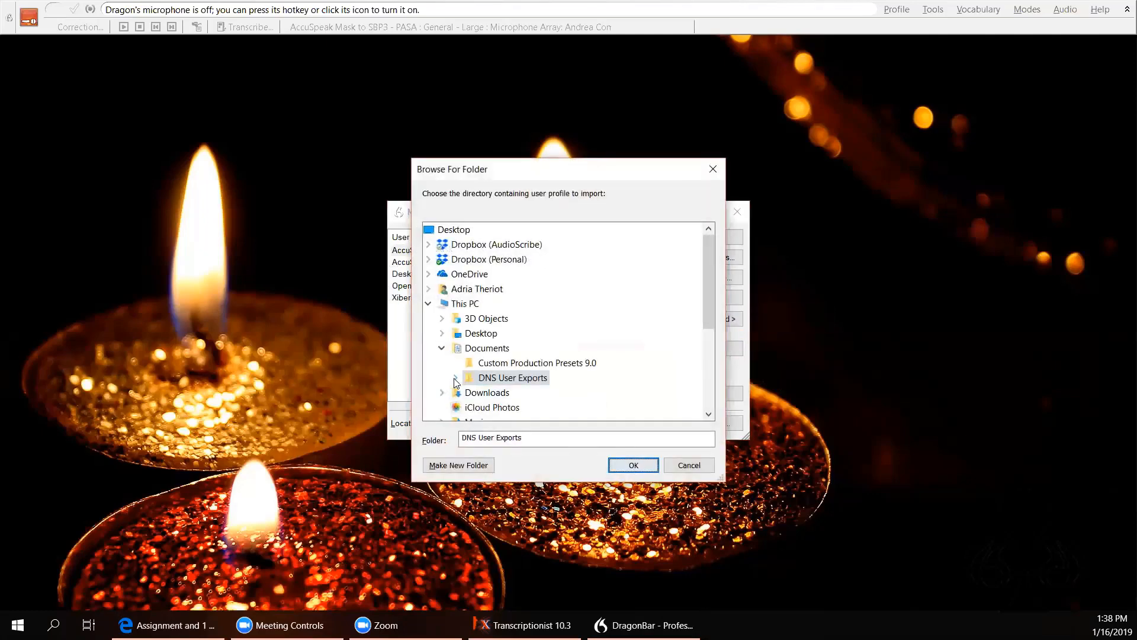
{"action": "left_click", "coordinate": [455, 377]}
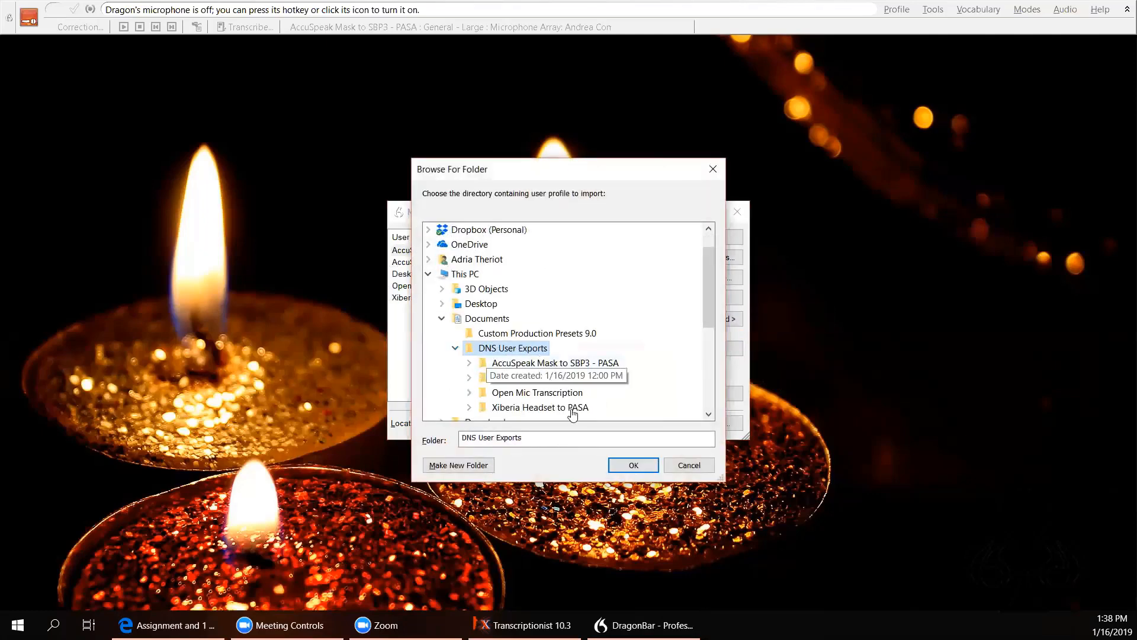
{"action": "double_click", "coordinate": [608, 364]}
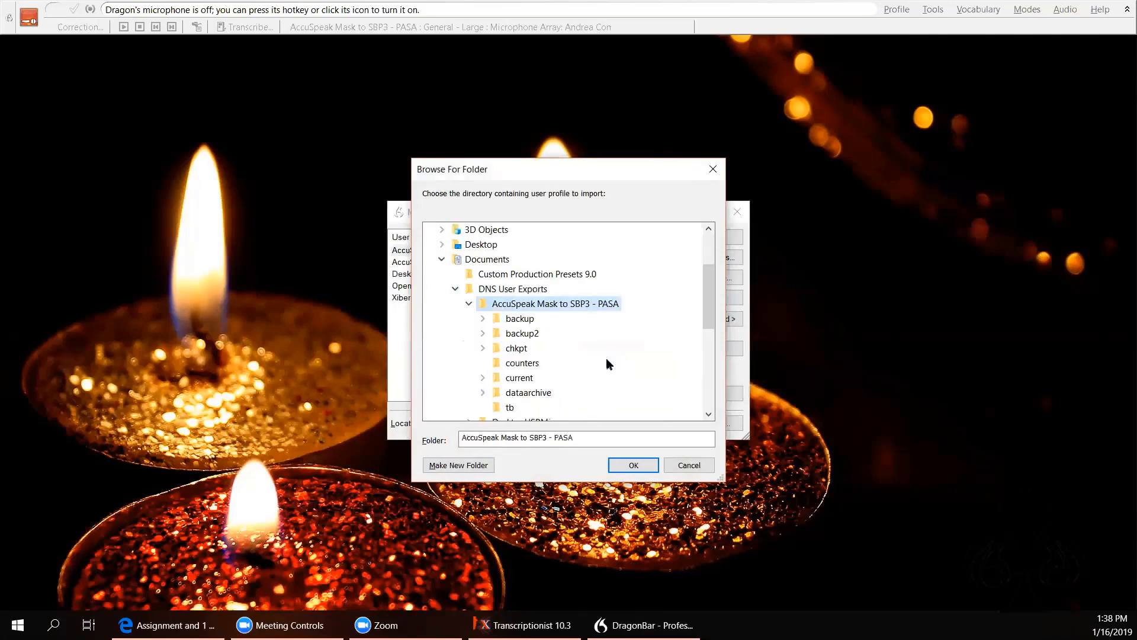
{"action": "left_click", "coordinate": [644, 468]}
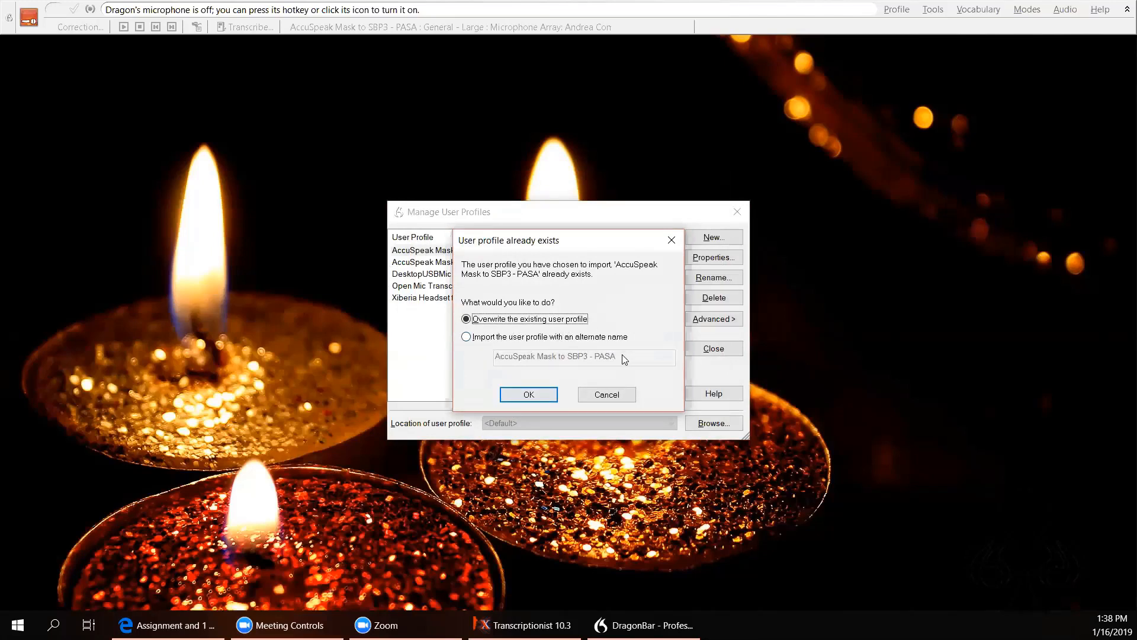
Step: Import the profile under the alternate name AccuSpeak Mask to SBPlay3 and close the user profile manager
{"action": "left_click", "coordinate": [466, 337]}
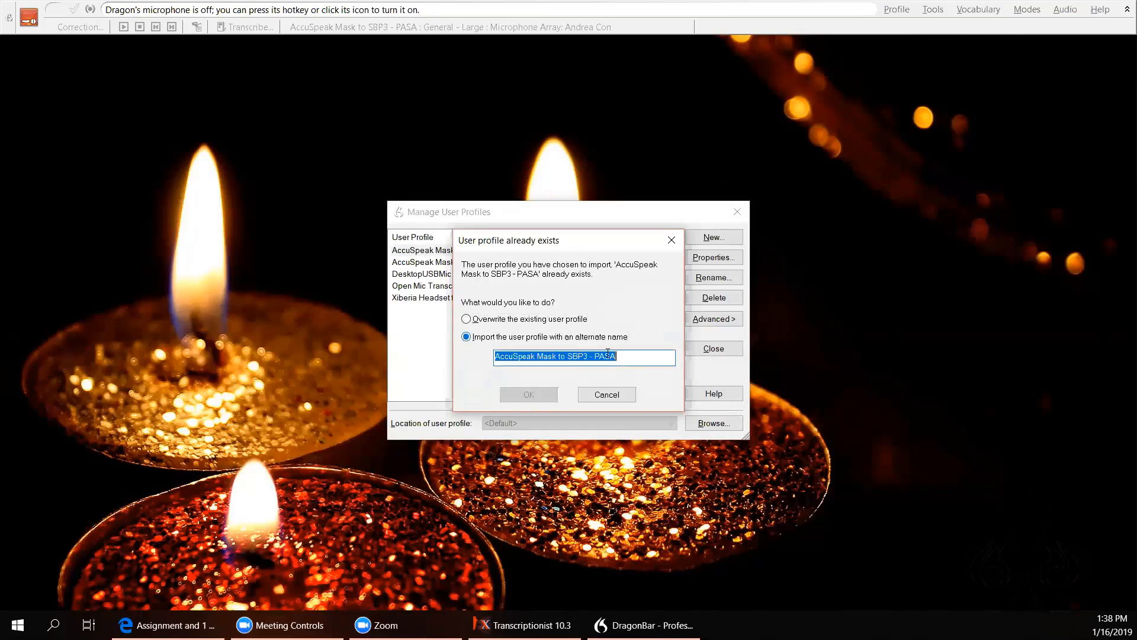
{"action": "left_click", "coordinate": [634, 357]}
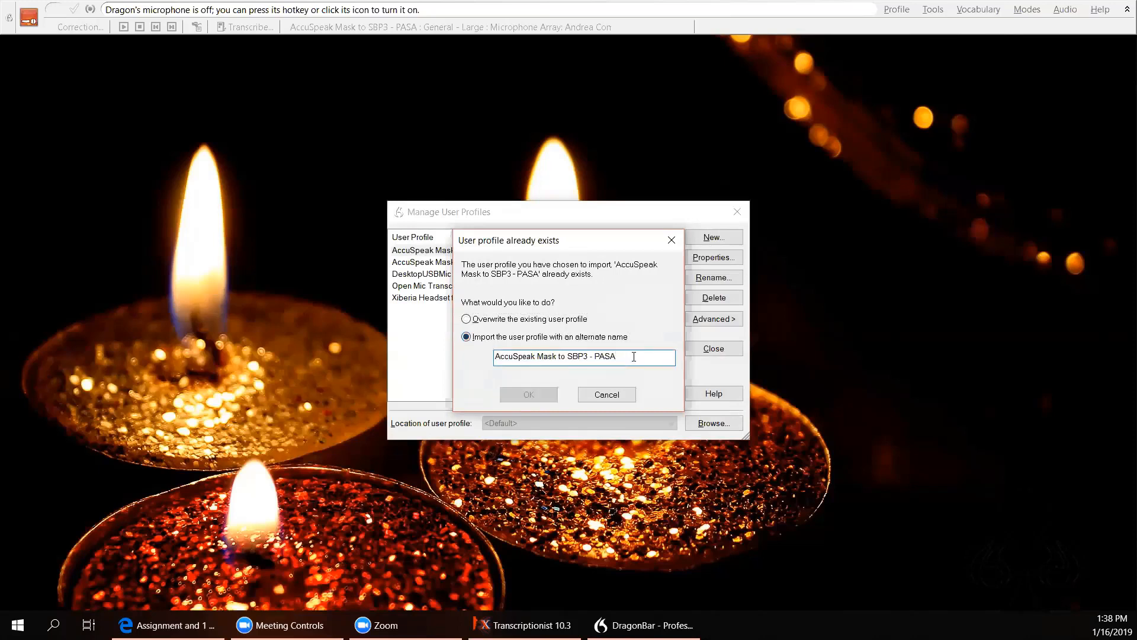
{"action": "key", "text": "BackSpace"}
{"action": "key", "text": "BackSpace"}
{"action": "key", "text": "BackSpace"}
{"action": "key", "text": "BackSpace"}
{"action": "key", "text": "BackSpace"}
{"action": "key", "text": "BackSpace"}
{"action": "key", "text": "BackSpace"}
{"action": "key", "text": "BackSpace"}
{"action": "key", "text": "BackSpace"}
{"action": "key", "text": "BackSpace"}
{"action": "key", "text": "BackSpace"}
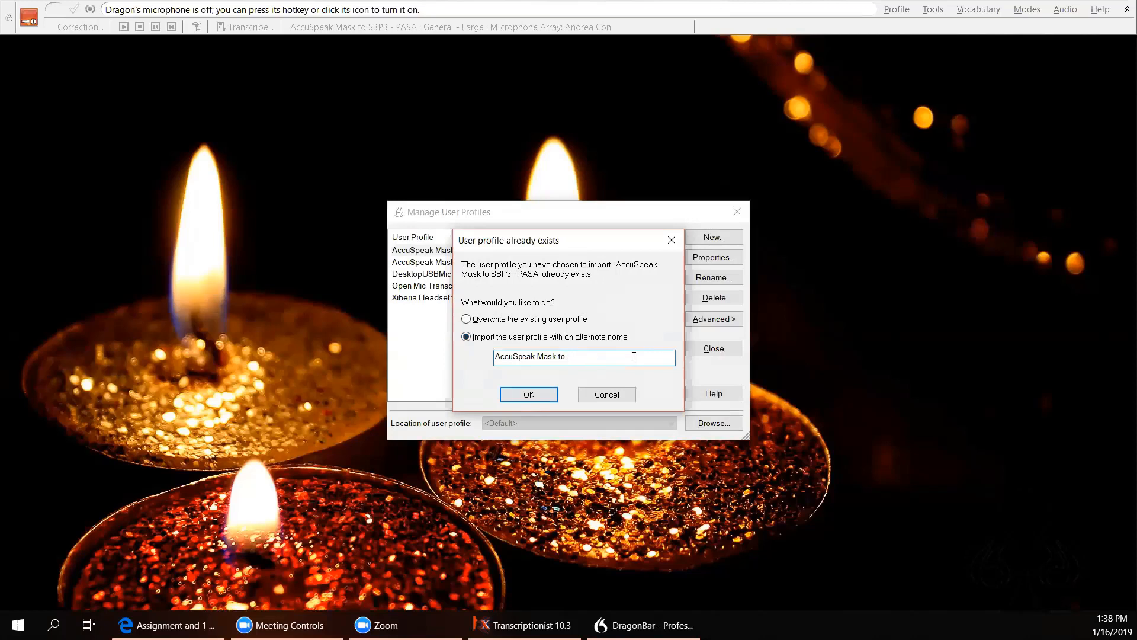
{"action": "type", "text": "SBPlay3"}
{"action": "left_click", "coordinate": [533, 397]}
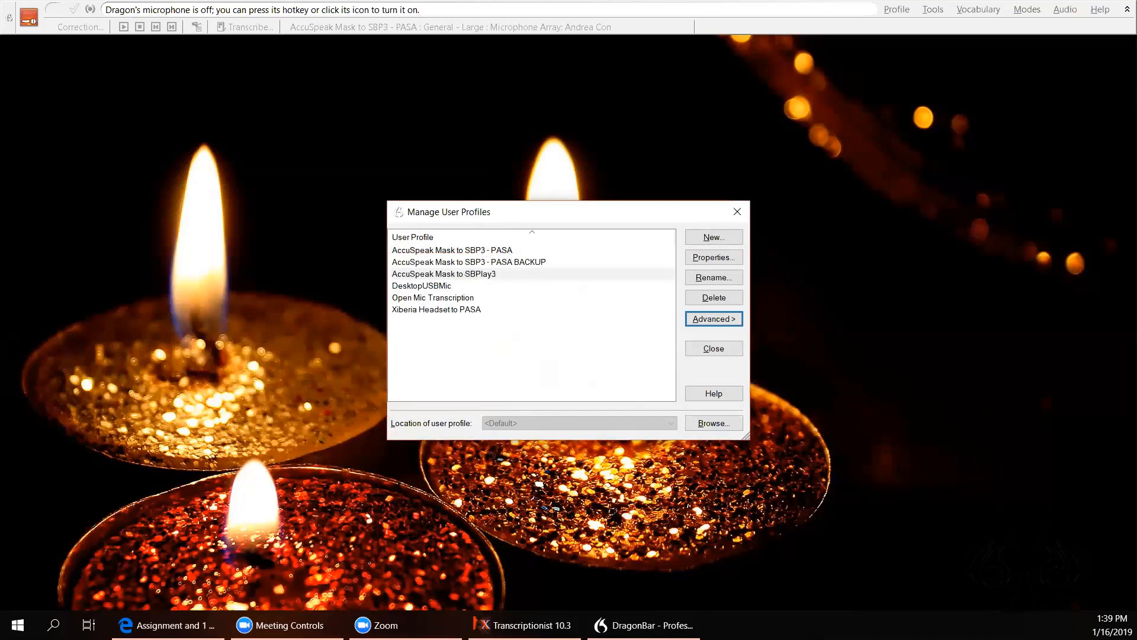
{"action": "left_click", "coordinate": [714, 349]}
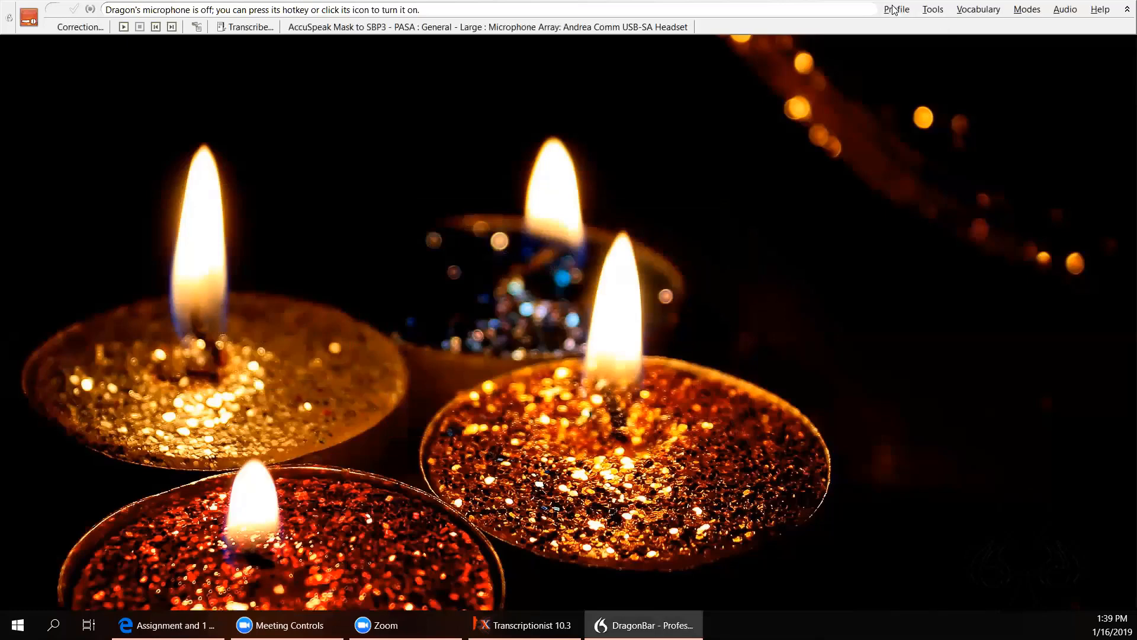
Step: Open the imported user profile AccuSpeak Mask to SBPlay3
{"action": "left_click", "coordinate": [896, 9]}
{"action": "left_click", "coordinate": [930, 65]}
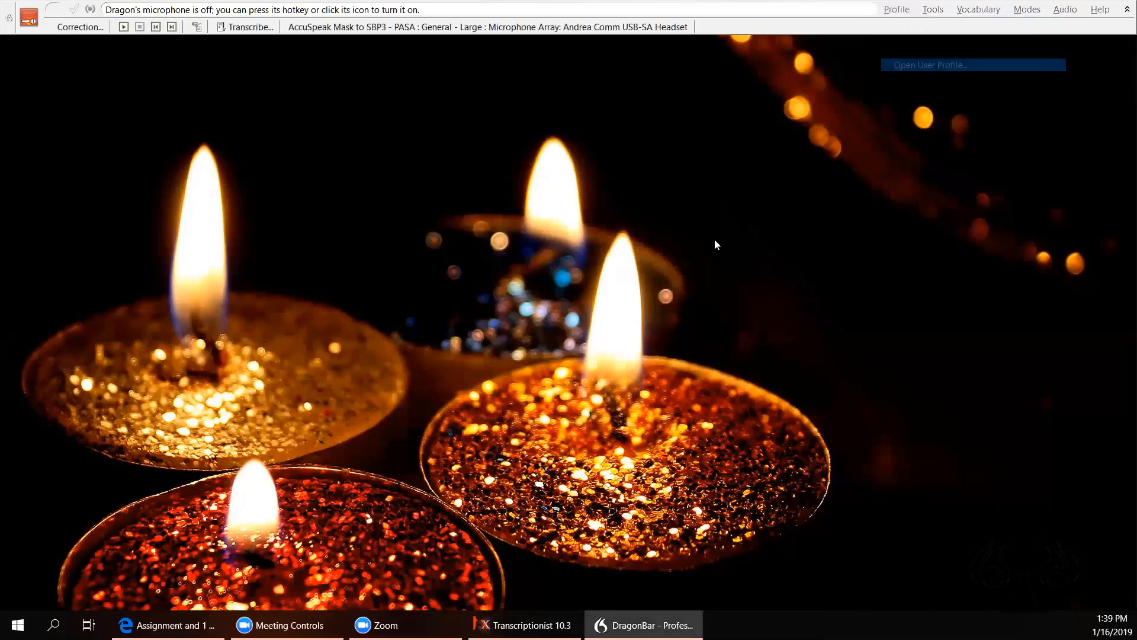
{"action": "left_click", "coordinate": [417, 278]}
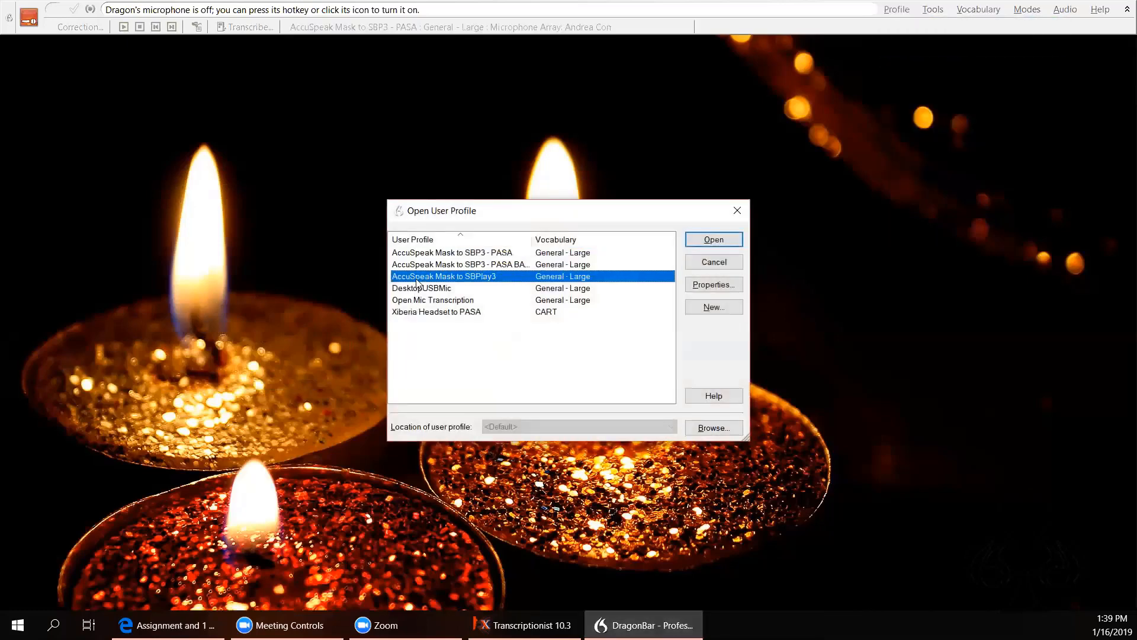
{"action": "left_click", "coordinate": [715, 240]}
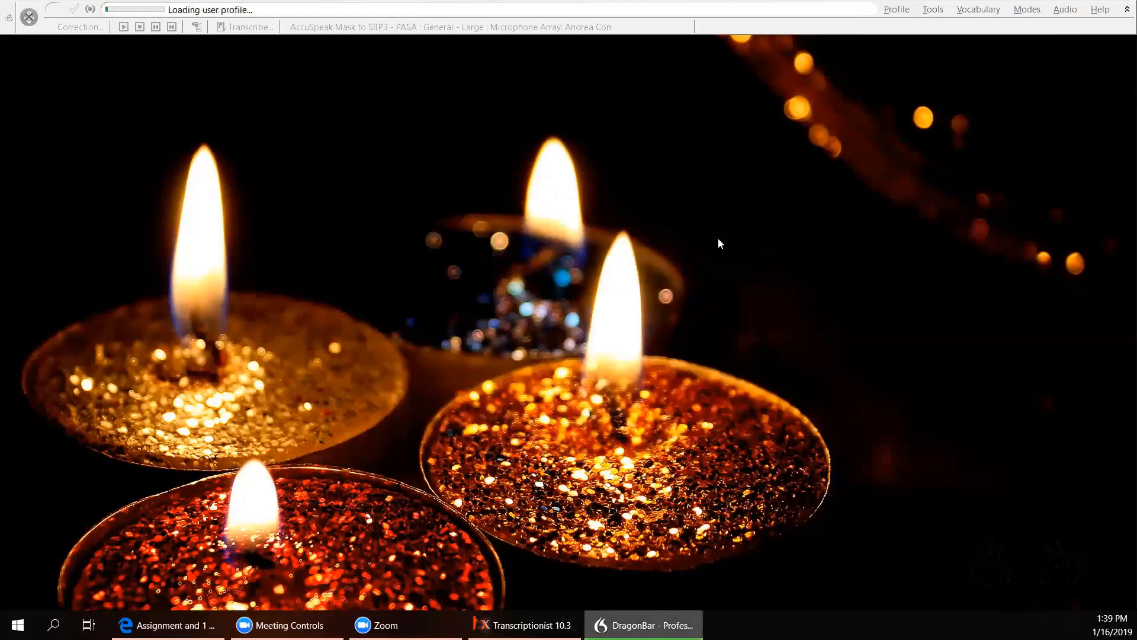
Step: Open the Vocabulary Editor for the loaded profile and display custom words only
{"action": "left_click", "coordinate": [979, 10]}
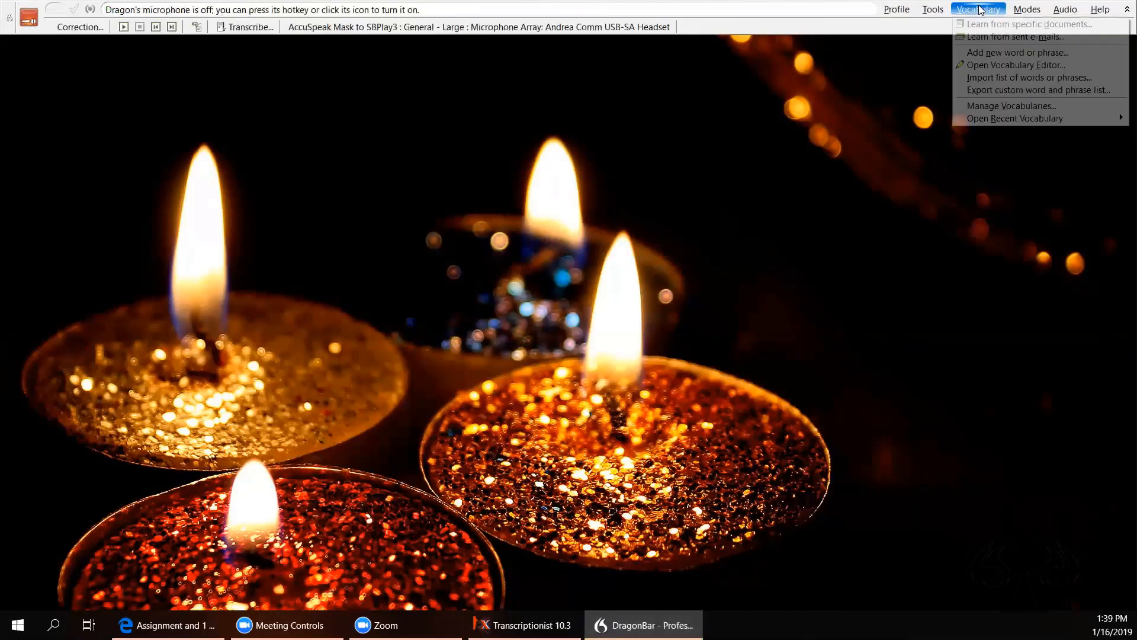
{"action": "left_click", "coordinate": [979, 66]}
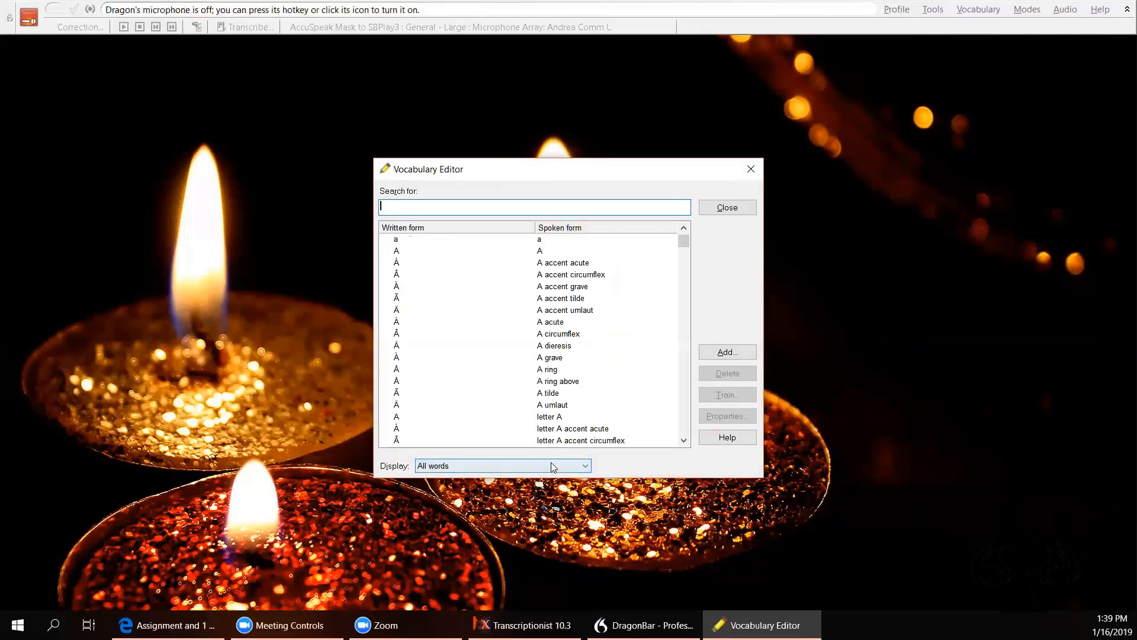
{"action": "left_click", "coordinate": [588, 468]}
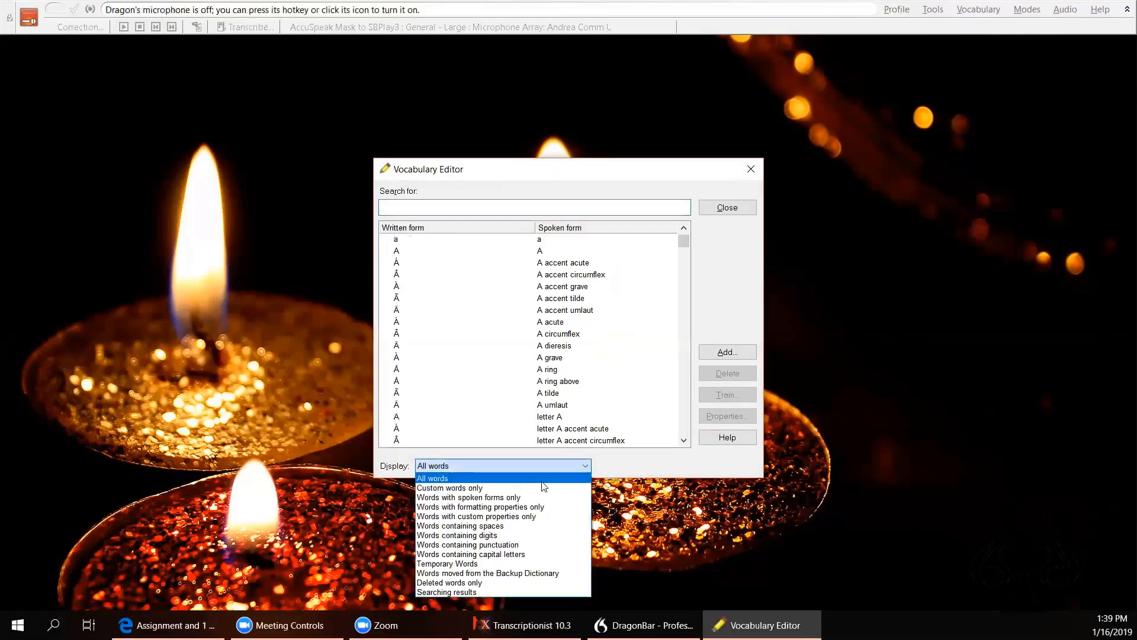
{"action": "left_click", "coordinate": [500, 492]}
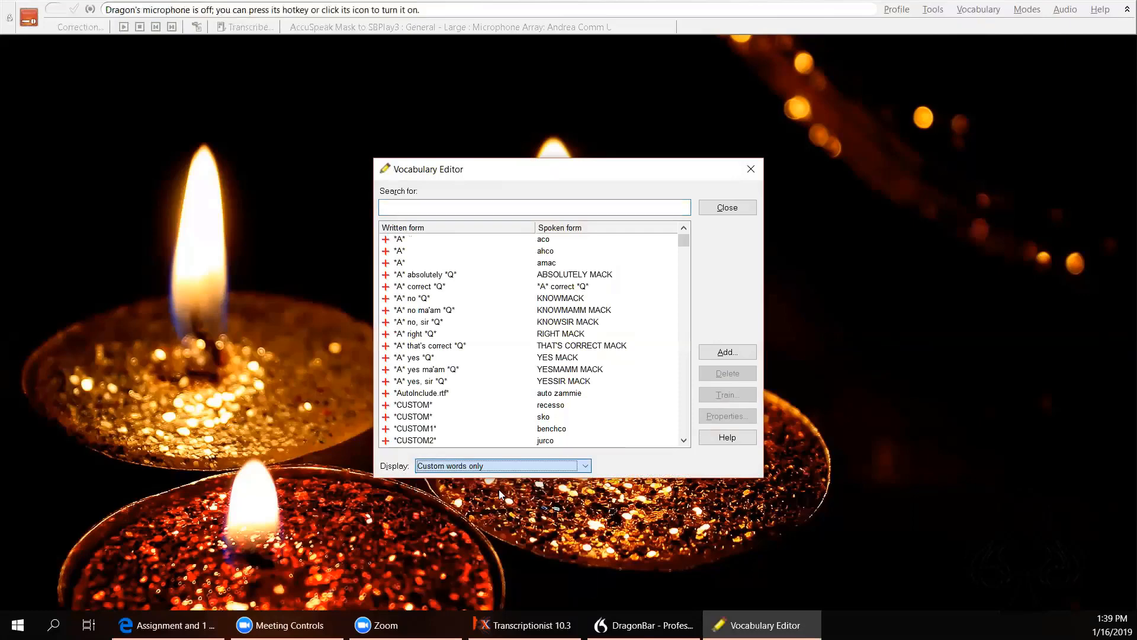
Step: Delete the custom words from *A* absolutely *Q* through the *NEWCASE* entry with spoken form casemac
{"action": "left_click", "coordinate": [406, 276]}
{"action": "key", "text": "shift+Down"}
{"action": "key", "text": "shift+Down"}
{"action": "key", "text": "shift+Down"}
{"action": "key", "text": "shift+Down"}
{"action": "key", "text": "shift+Down"}
{"action": "key", "text": "shift+Down"}
{"action": "key", "text": "shift+Down"}
{"action": "key", "text": "shift+Down"}
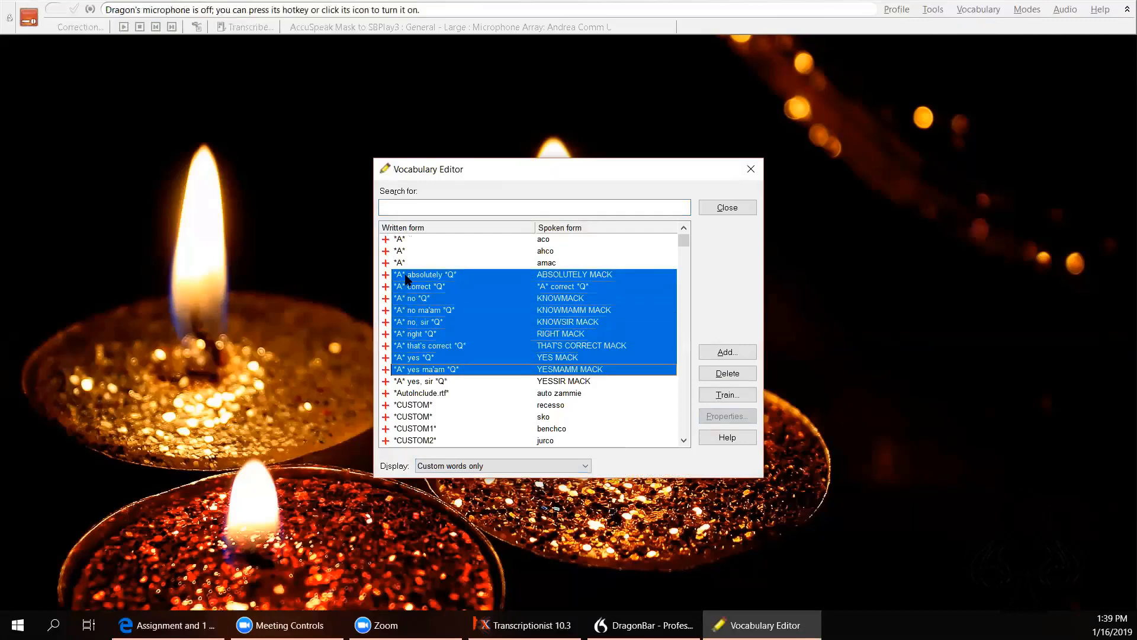
{"action": "key", "text": "shift+Down"}
{"action": "key", "text": "shift+Down"}
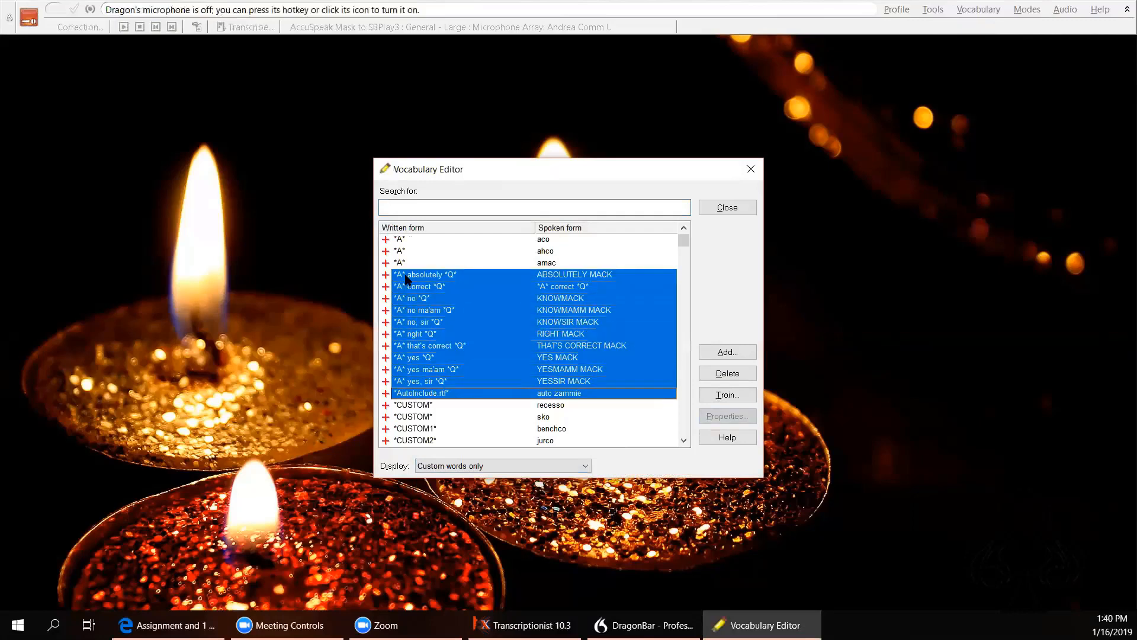
{"action": "key", "text": "shift+Down"}
{"action": "key", "text": "shift+Down"}
{"action": "key", "text": "shift+Down"}
{"action": "key", "text": "shift+Down"}
{"action": "key", "text": "shift+Down"}
{"action": "key", "text": "shift+Down"}
{"action": "key", "text": "shift+Down"}
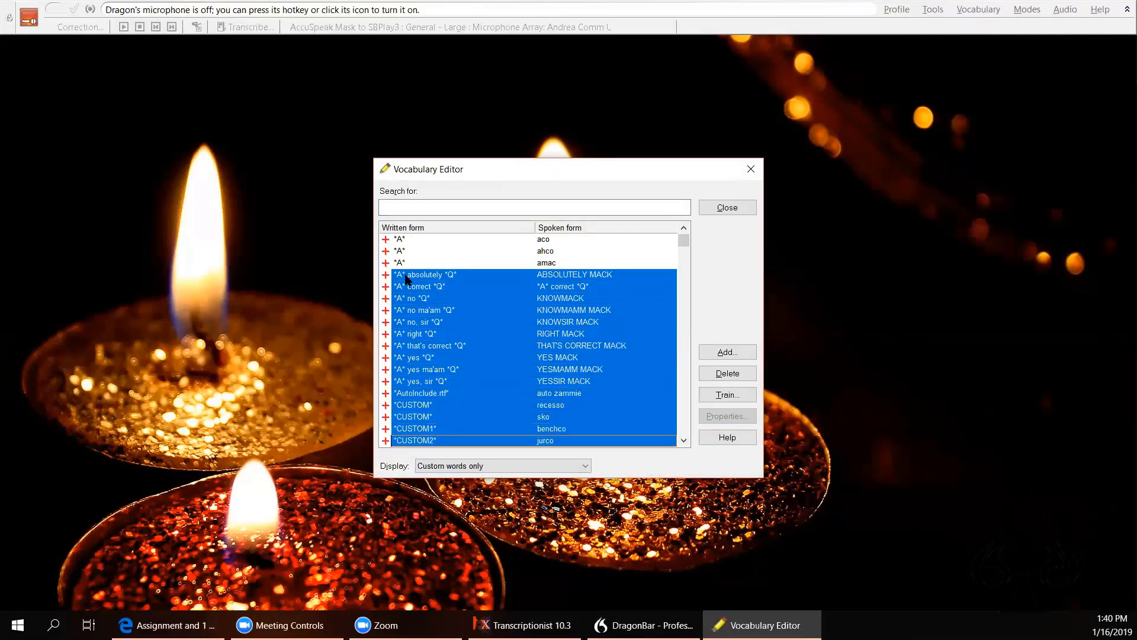
{"action": "key", "text": "shift+Down"}
{"action": "key", "text": "shift+Down"}
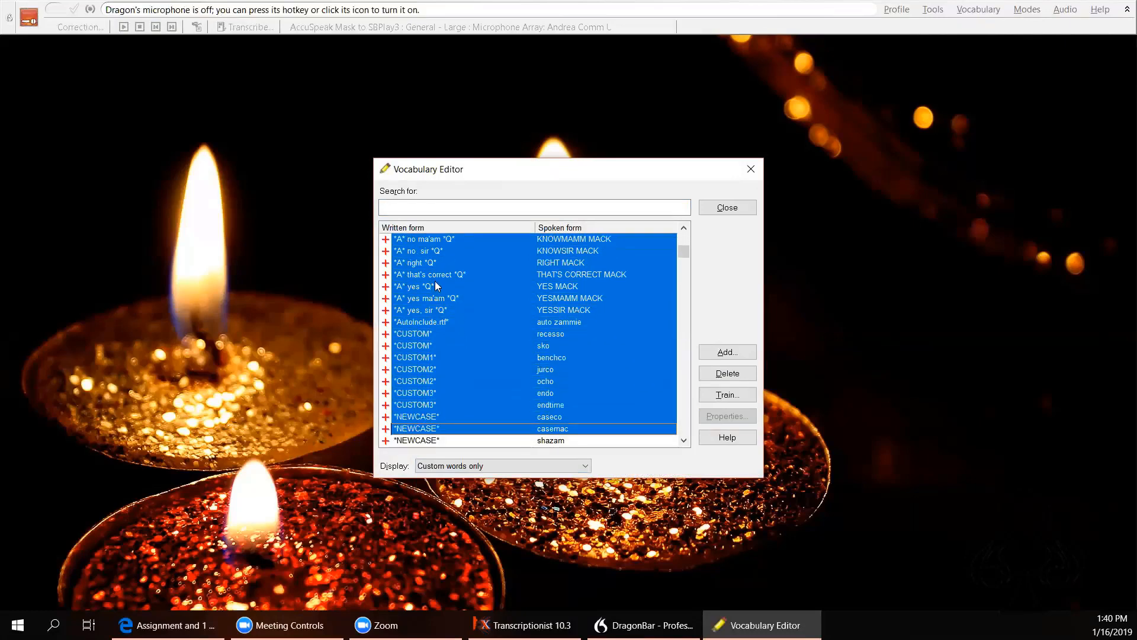
{"action": "left_click", "coordinate": [728, 373]}
{"action": "left_click", "coordinate": [537, 371]}
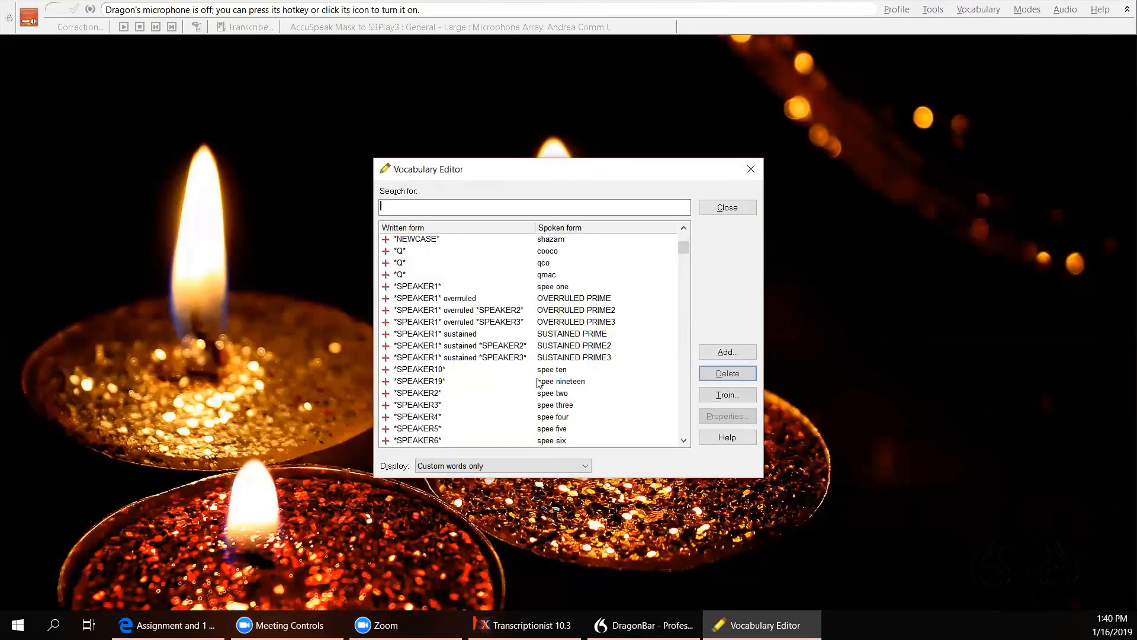
Step: Delete the *SPEAKER1* overruled and *SPEAKER1* sustained custom entries, including their *SPEAKER2* and *SPEAKER3* variants
{"action": "left_click", "coordinate": [410, 298]}
{"action": "key", "text": "shift+Down"}
{"action": "key", "text": "shift+Down"}
{"action": "key", "text": "shift+Down"}
{"action": "key", "text": "shift+Down"}
{"action": "key", "text": "shift+Down"}
{"action": "left_click", "coordinate": [723, 374]}
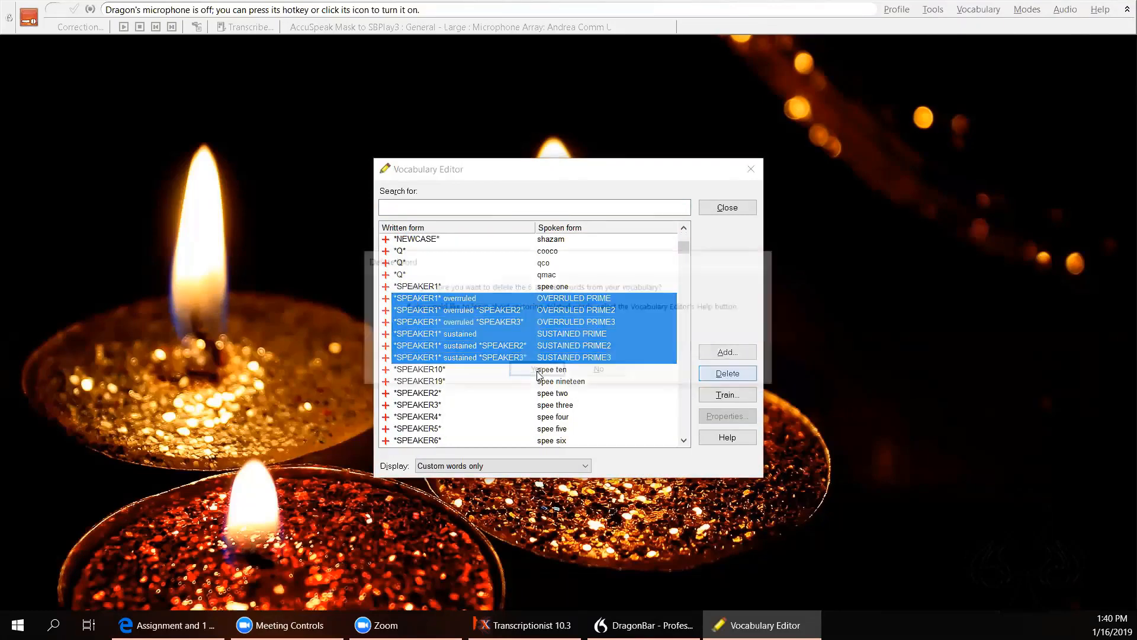
{"action": "left_click", "coordinate": [533, 372]}
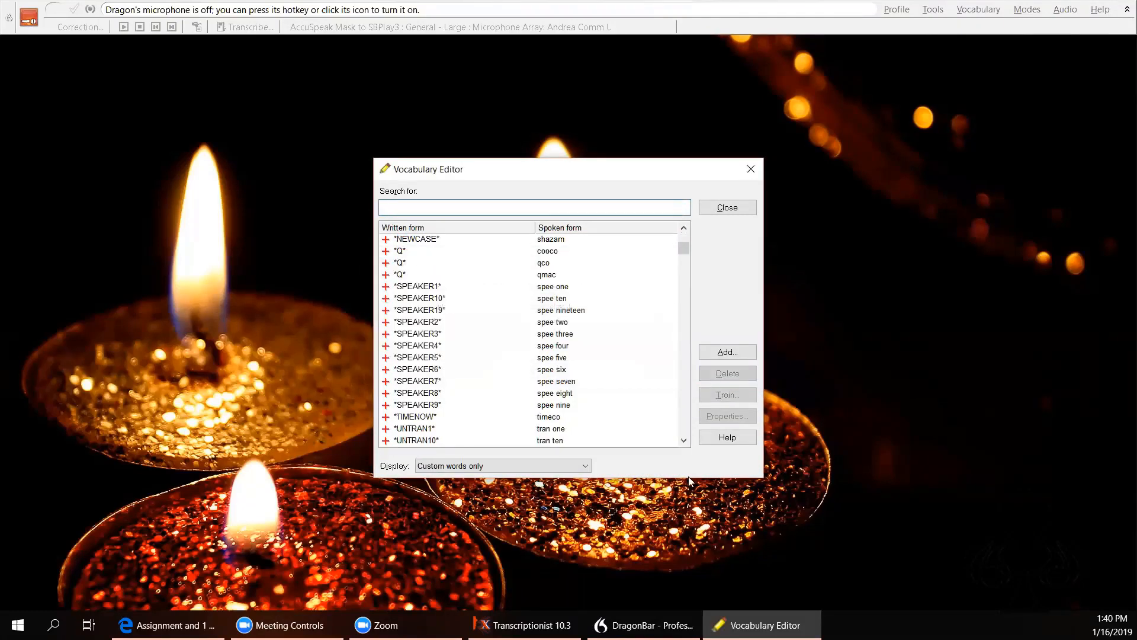
Step: Delete the CORRECT SHARK and RIGHT SHARK entries, the period-prefixed AUTO .rtf entries, and the period-prefixed *SPEAKER13* through *SPEAKER15* entries
{"action": "left_click", "coordinate": [684, 441]}
{"action": "left_click", "coordinate": [684, 441]}
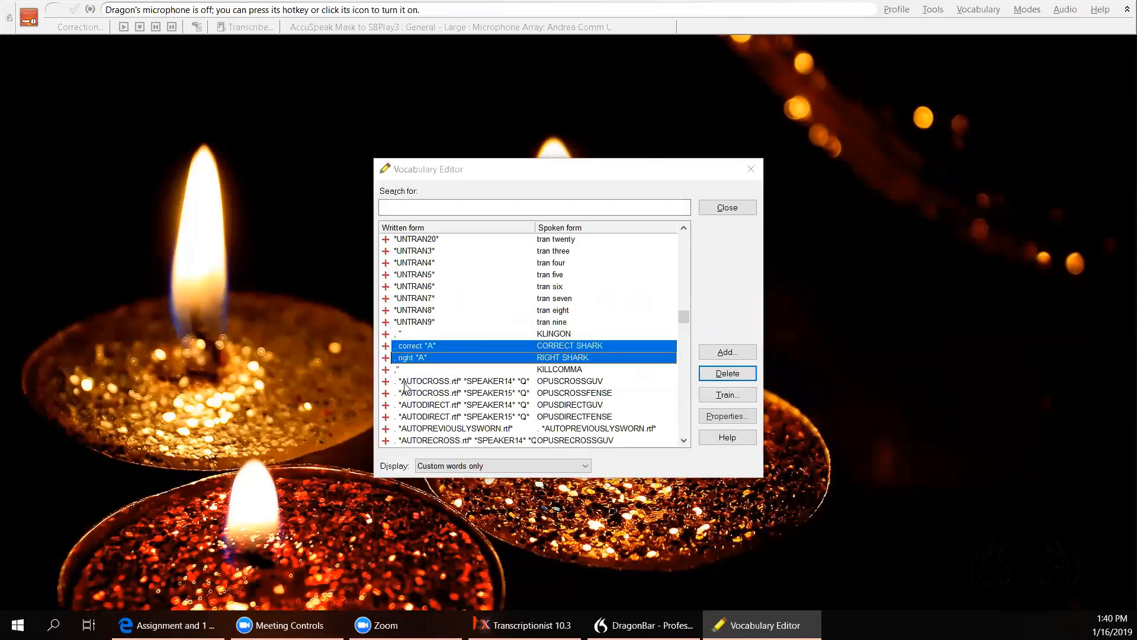
{"action": "double_click", "coordinate": [414, 345]}
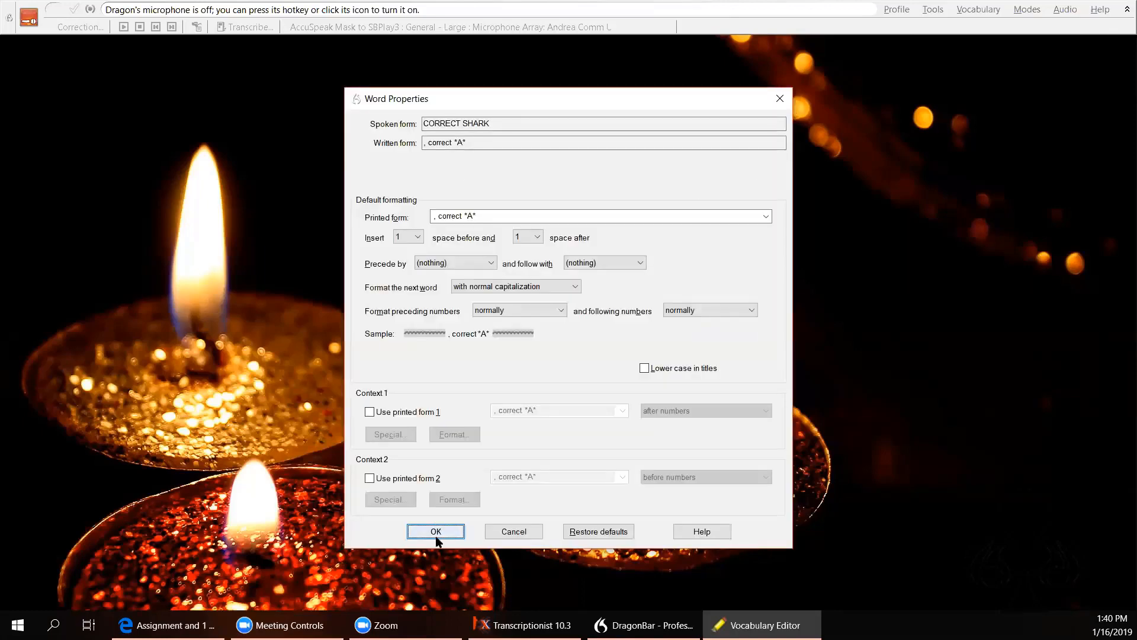
{"action": "left_click", "coordinate": [436, 532]}
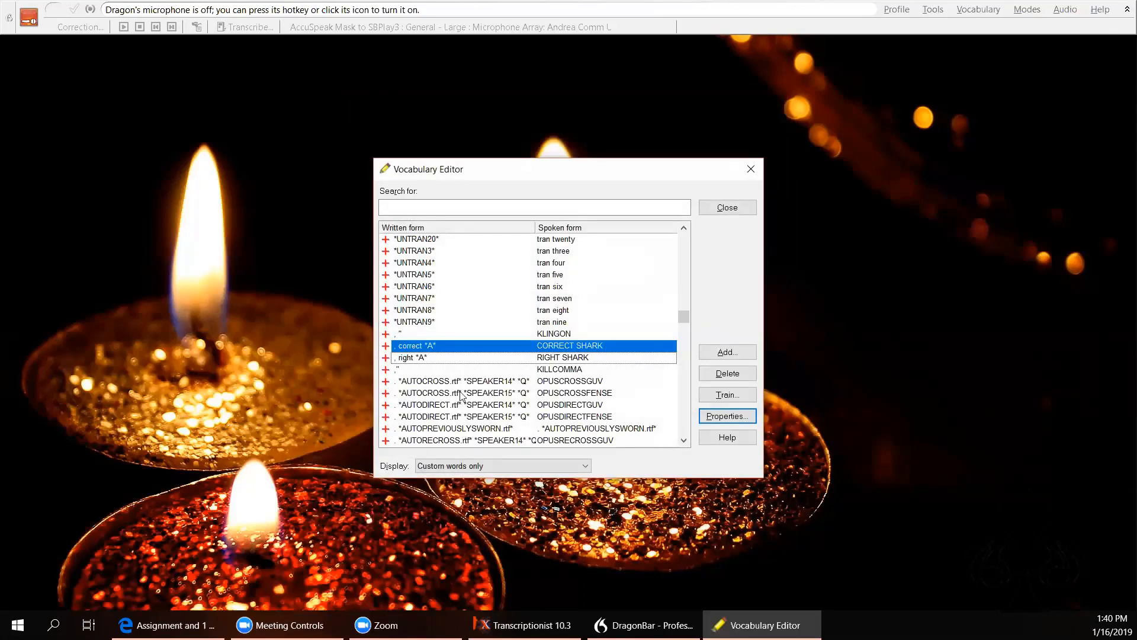
{"action": "left_click", "coordinate": [411, 358], "text": "shift"}
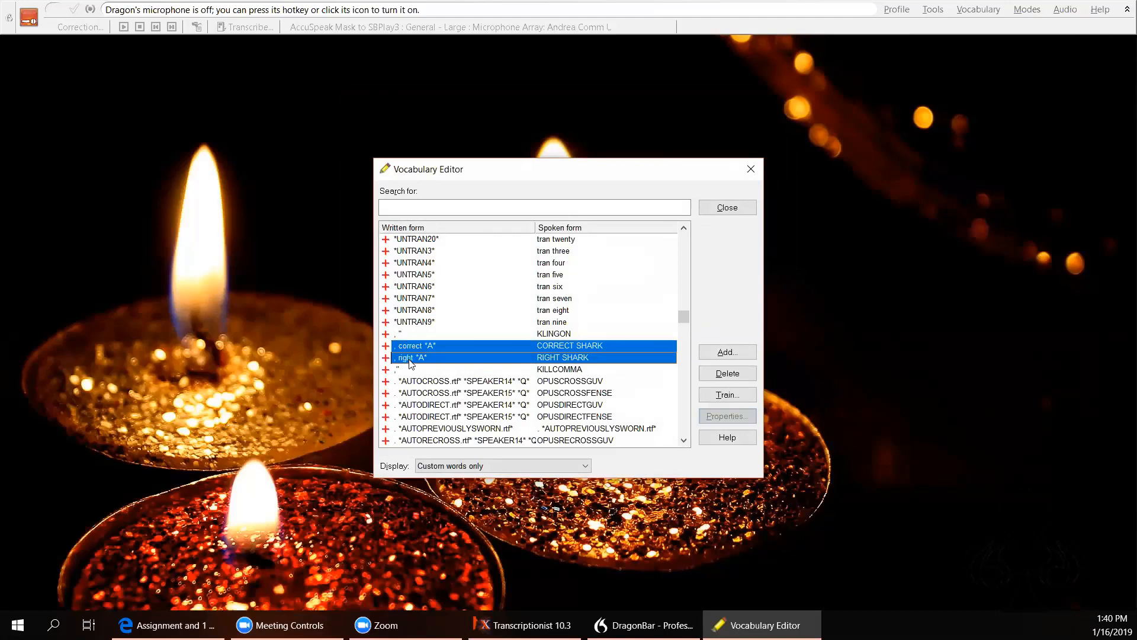
{"action": "left_click", "coordinate": [412, 384], "text": "ctrl"}
{"action": "left_click", "coordinate": [415, 395], "text": "ctrl"}
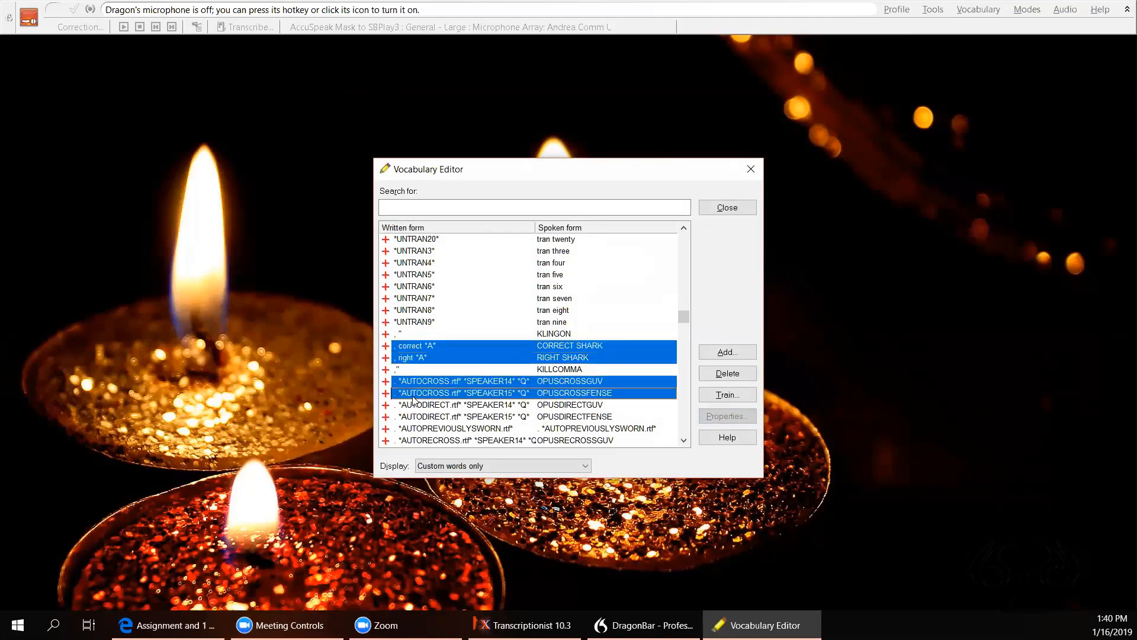
{"action": "left_click", "coordinate": [417, 406], "text": "ctrl"}
{"action": "left_click", "coordinate": [418, 418], "text": "ctrl"}
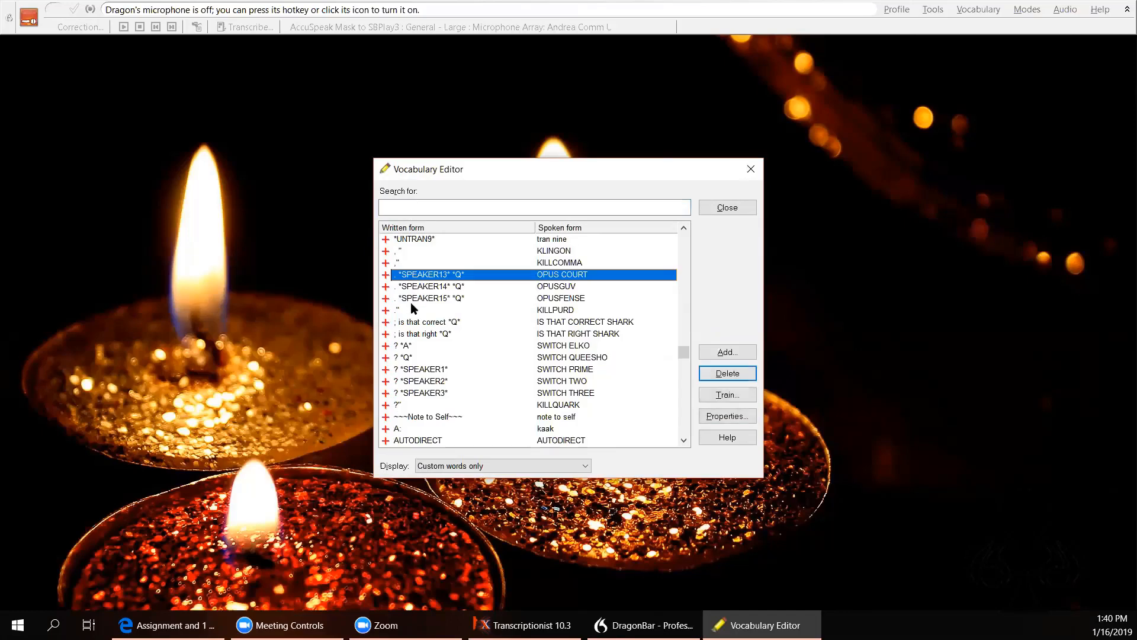
{"action": "left_click", "coordinate": [413, 298], "text": "shift"}
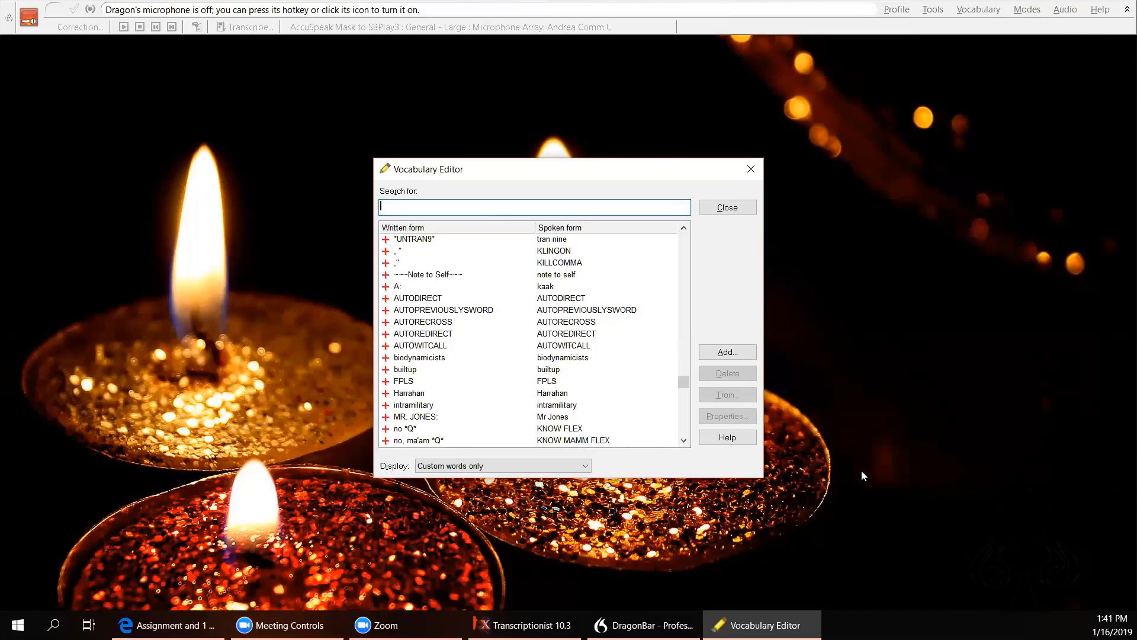
Step: Delete the custom words whose spoken forms end in FLEX, covering the no, yes, right, that's correct and that's right entries
{"action": "left_click", "coordinate": [544, 428]}
{"action": "scroll", "coordinate": [681, 444], "scroll_direction": "down", "scroll_amount": 3}
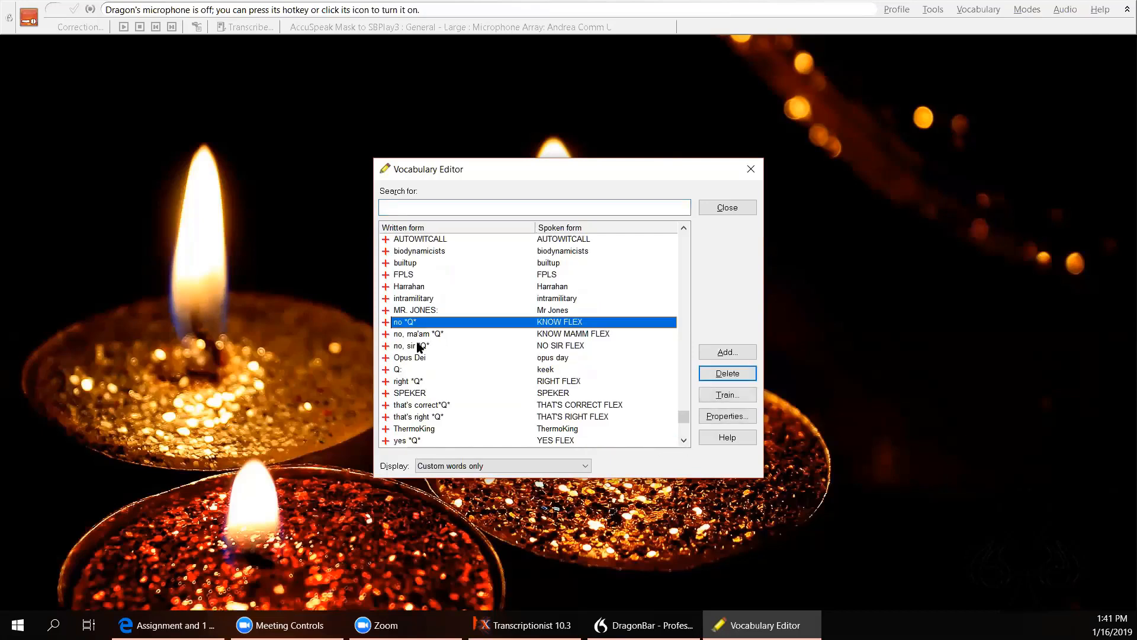
{"action": "left_click", "coordinate": [417, 347], "text": "shift"}
{"action": "key", "text": "Delete"}
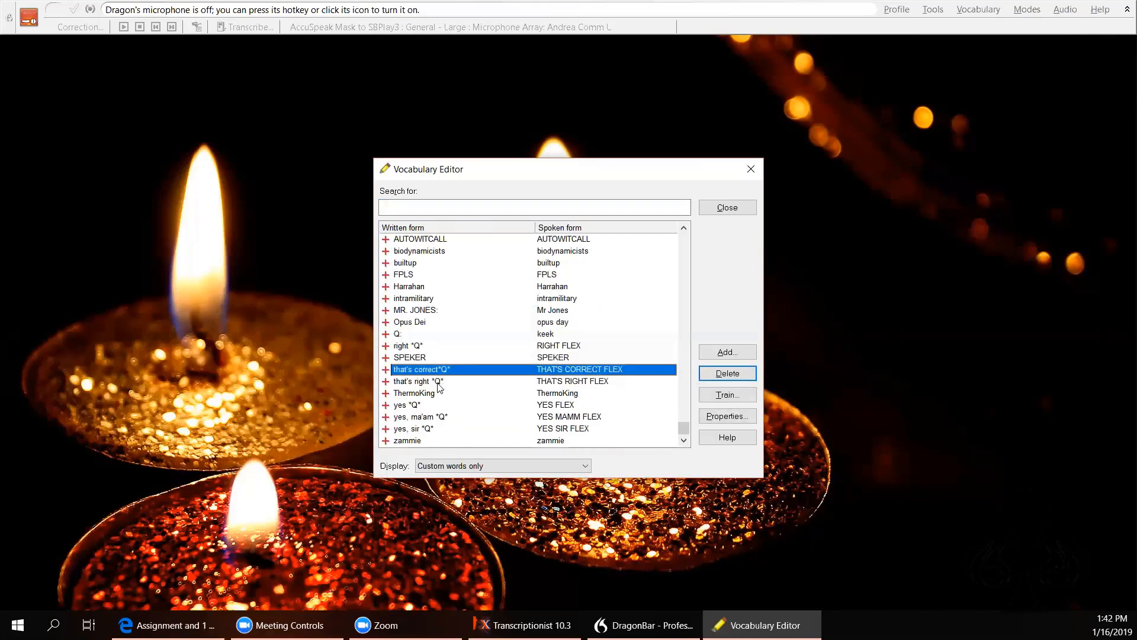
{"action": "left_click", "coordinate": [587, 432], "text": "shift"}
{"action": "key", "text": "Delete"}
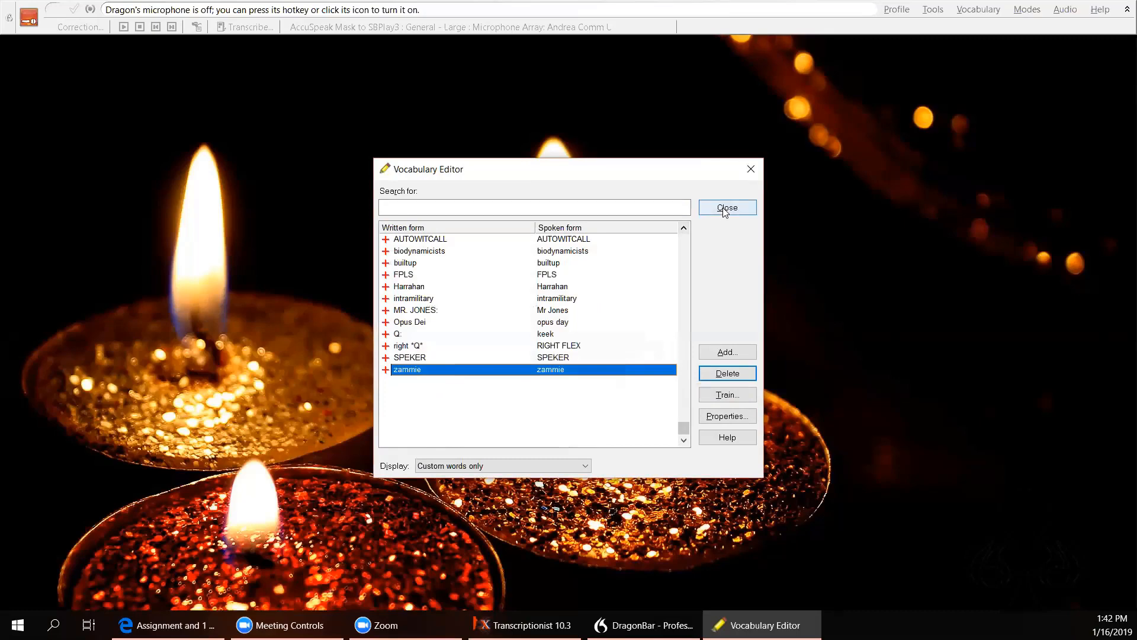
{"action": "left_click", "coordinate": [592, 345]}
{"action": "key", "text": "Delete"}
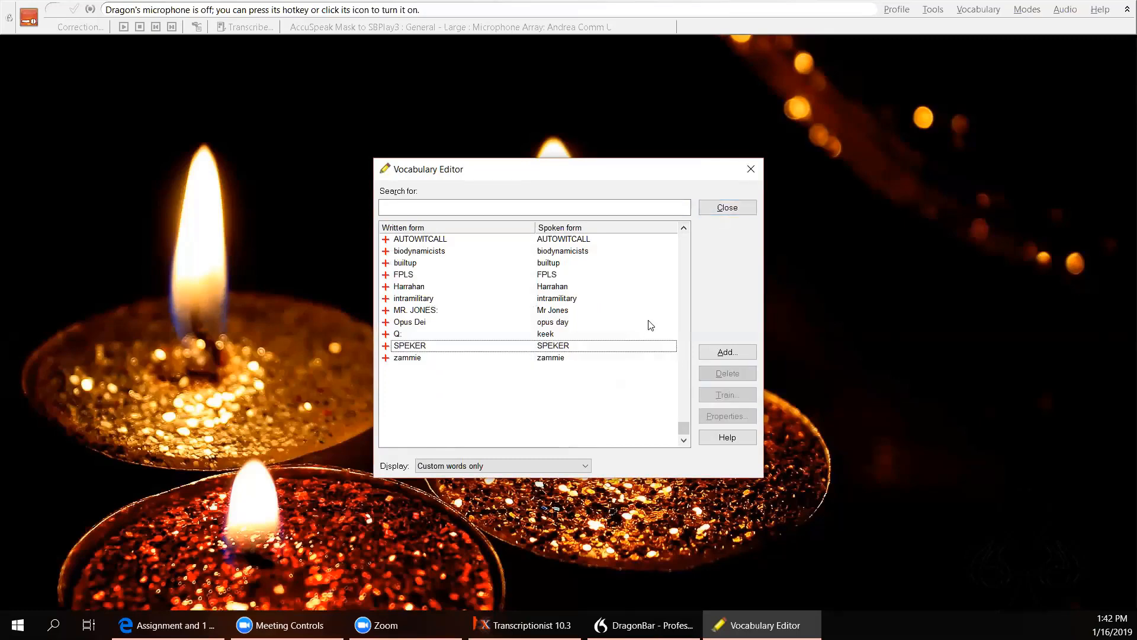
Step: Close the Vocabulary Editor and save the user profile
{"action": "left_click", "coordinate": [728, 209]}
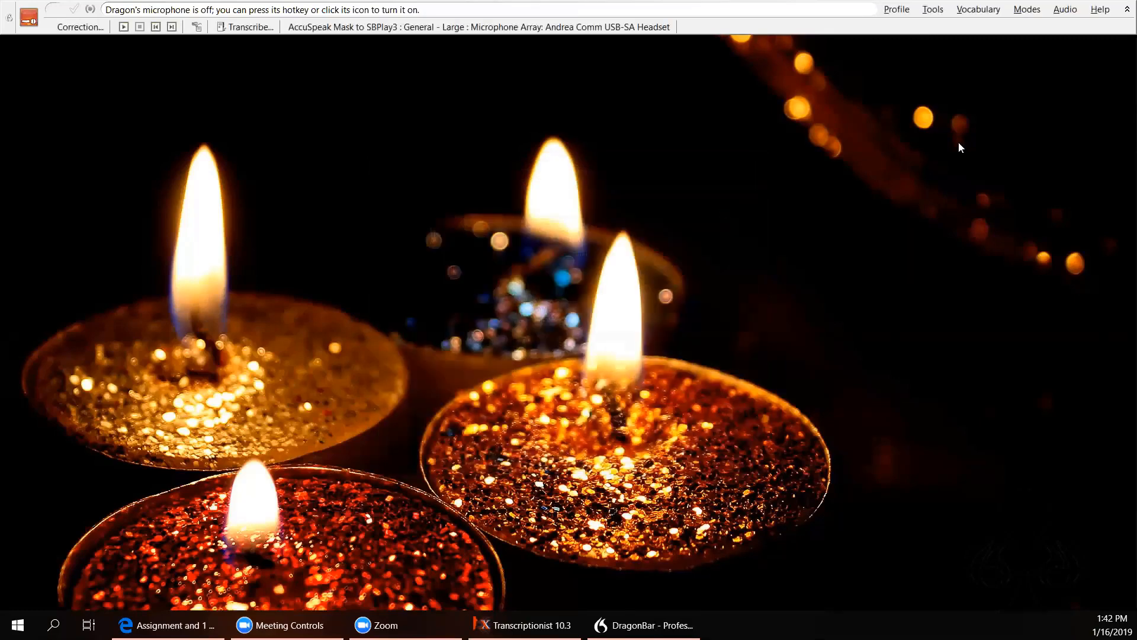
{"action": "left_click", "coordinate": [905, 12]}
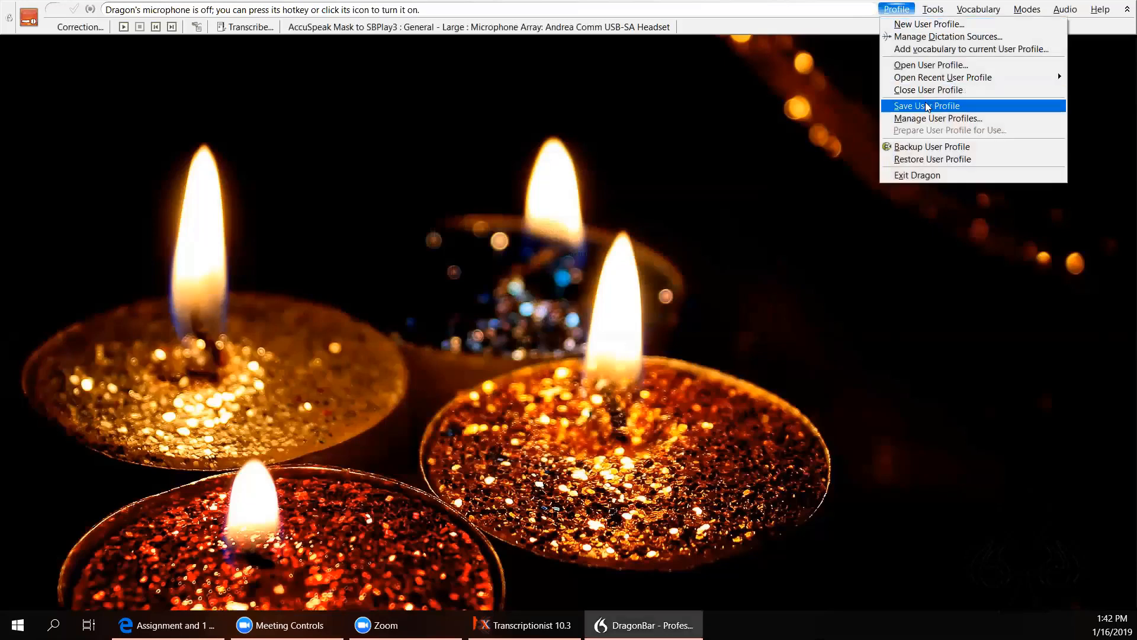
{"action": "left_click", "coordinate": [927, 107]}
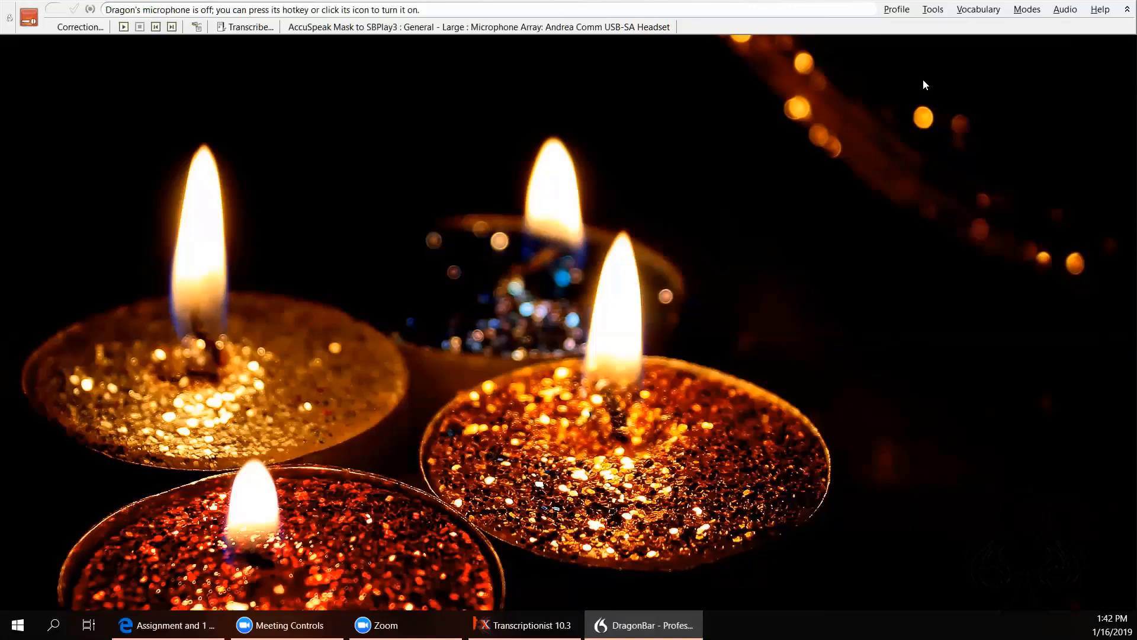
Step: Add Microphone Array: Realtek High Definition Audio to the profile as a new dictation source and finish the setup
{"action": "left_click", "coordinate": [898, 9]}
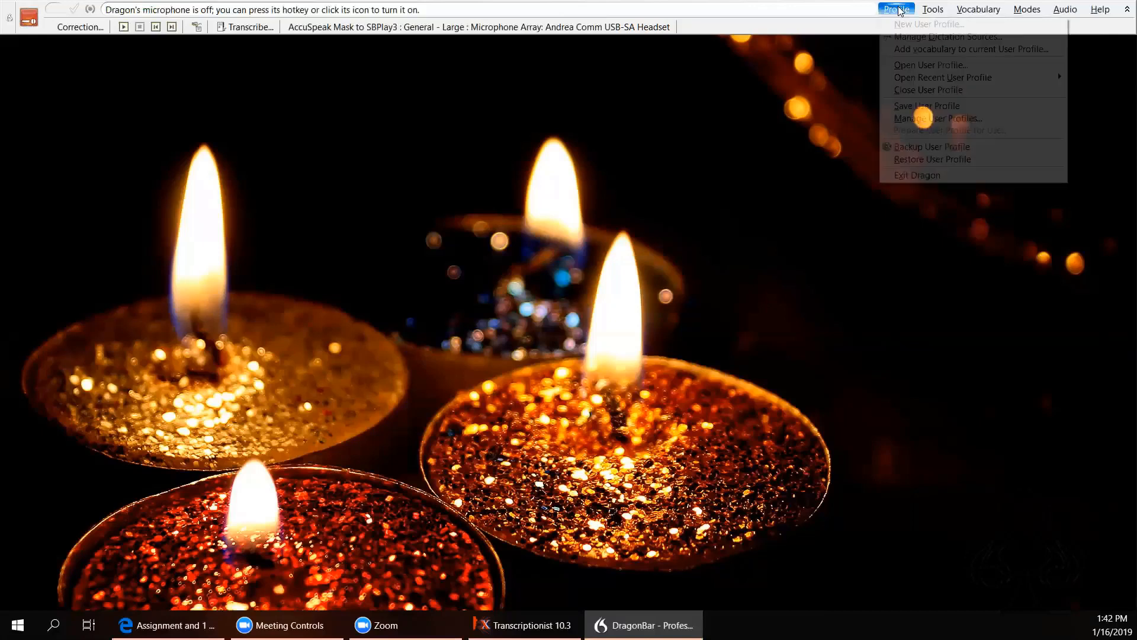
{"action": "left_click", "coordinate": [902, 38]}
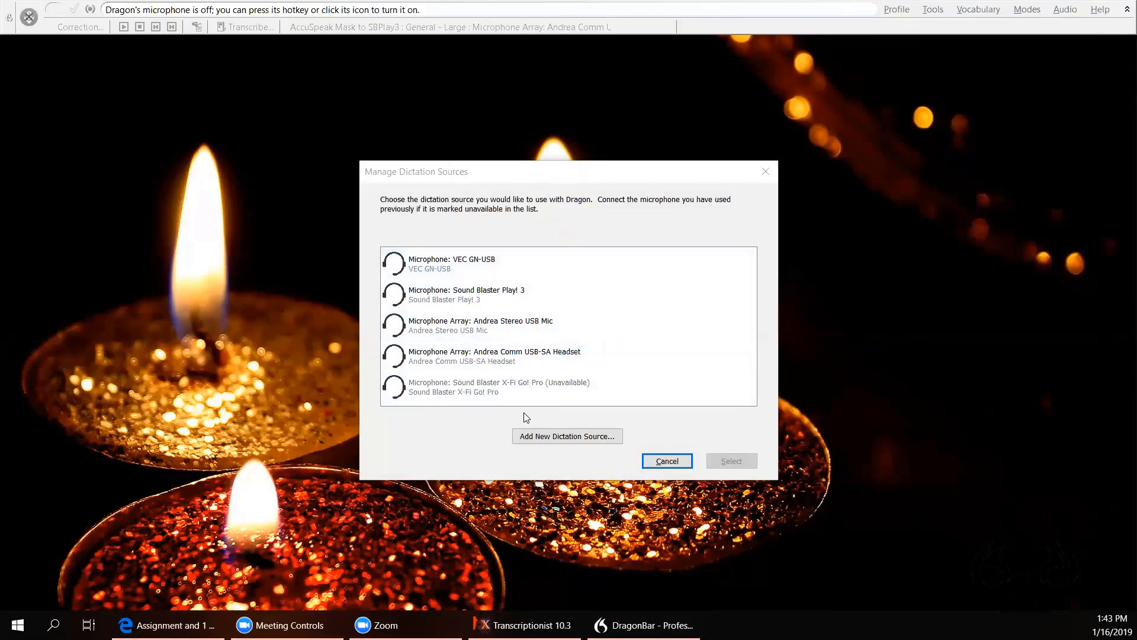
{"action": "left_click", "coordinate": [558, 437]}
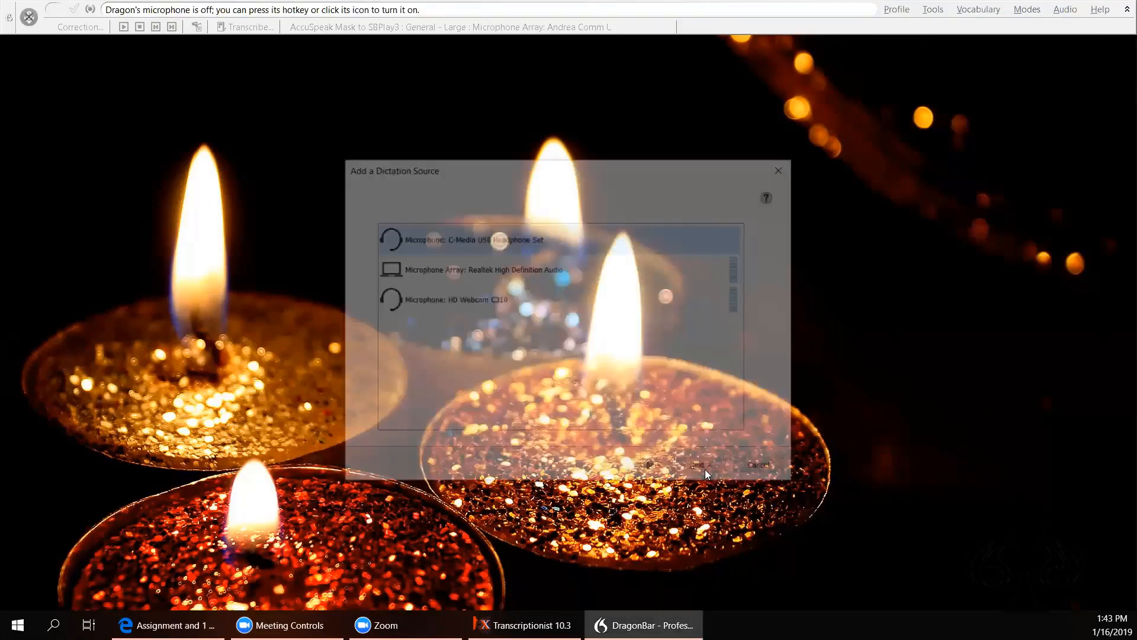
{"action": "left_click", "coordinate": [533, 280]}
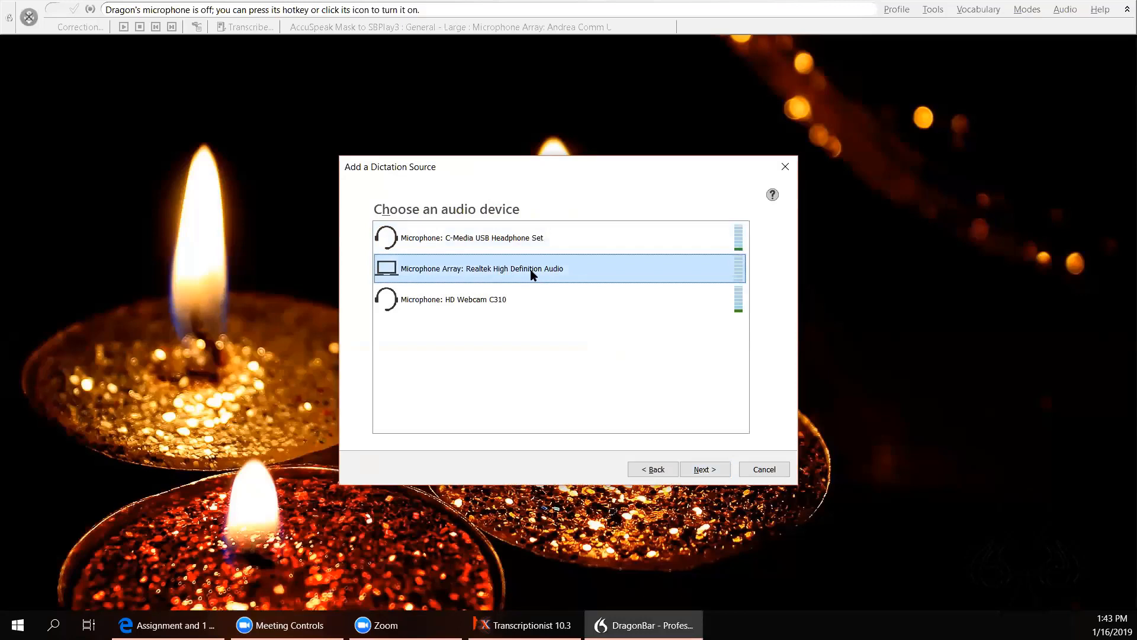
{"action": "left_click", "coordinate": [703, 469]}
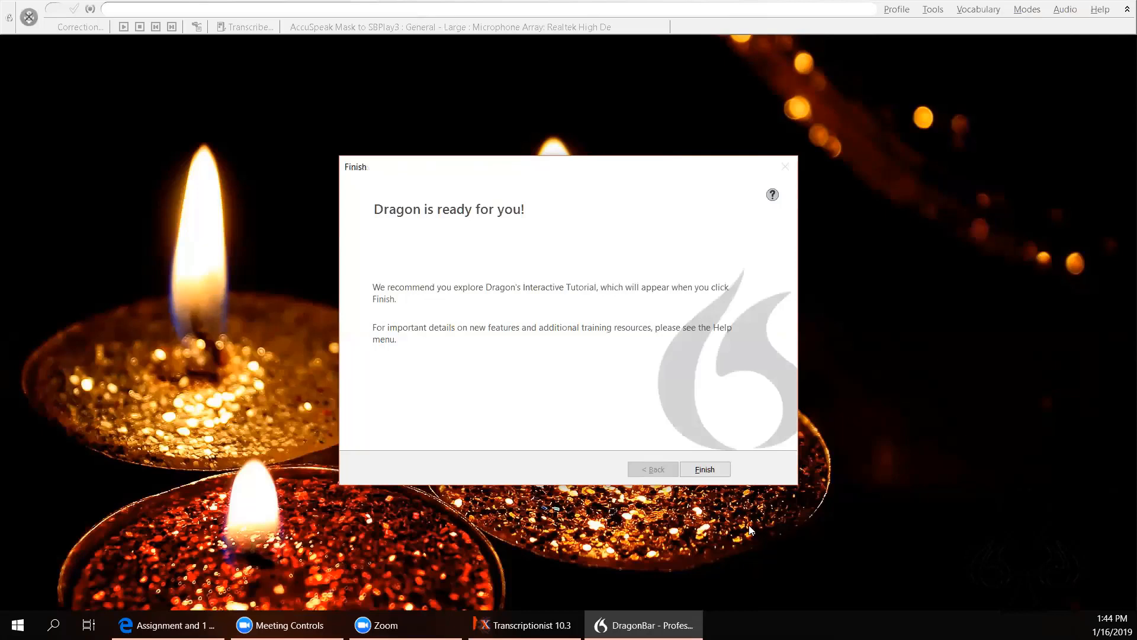
{"action": "left_click", "coordinate": [718, 470]}
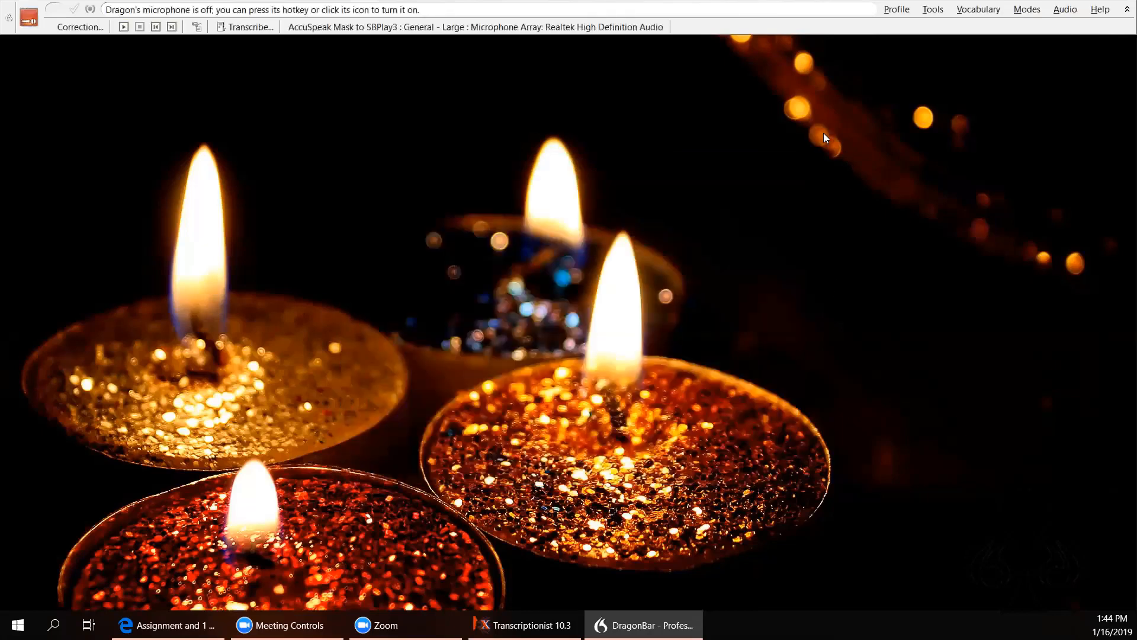
Step: Switch the profile's dictation source to Microphone: Sound Blaster Play! 3
{"action": "left_click", "coordinate": [896, 12]}
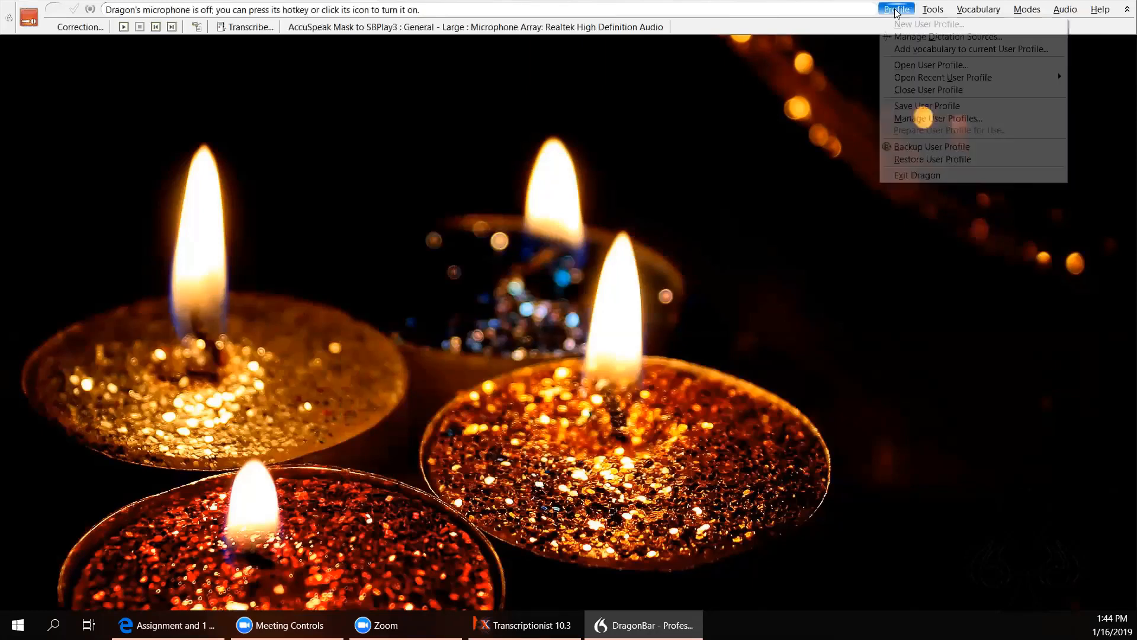
{"action": "left_click", "coordinate": [896, 39]}
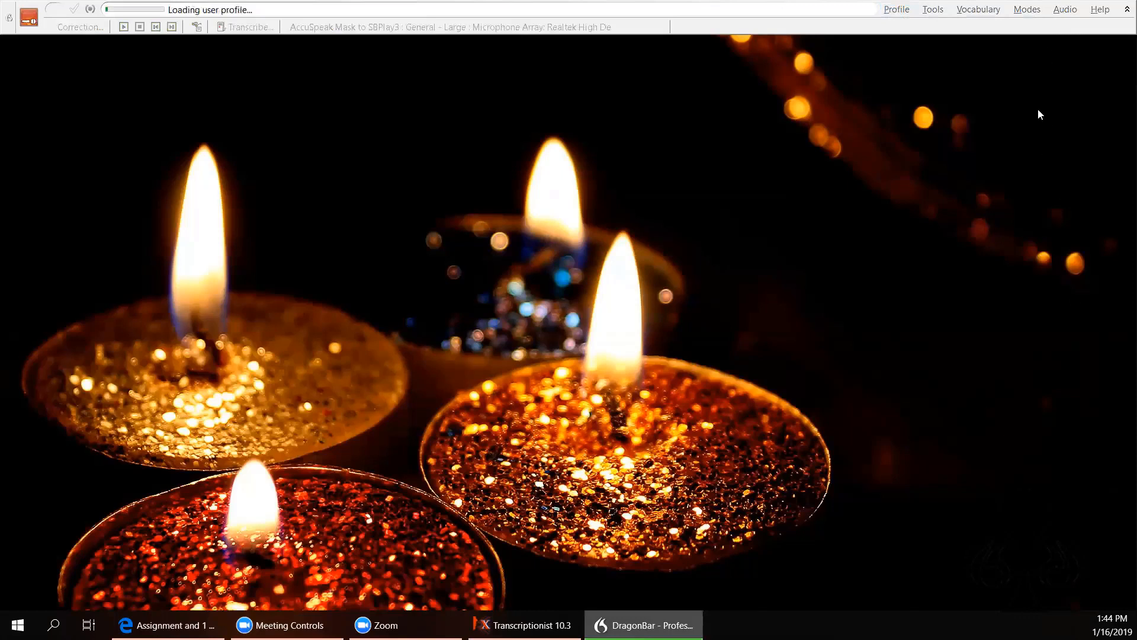
Step: Complete the microphone check for the Sound Blaster Play! 3 source and save the user profile
{"action": "left_click", "coordinate": [1063, 12]}
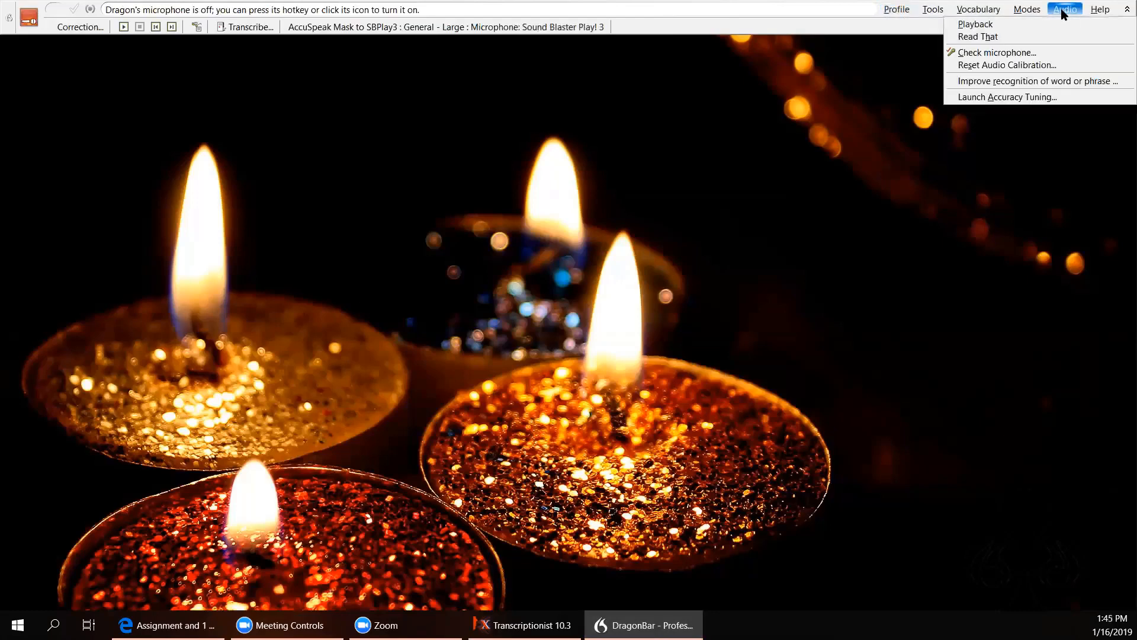
{"action": "left_click", "coordinate": [1010, 53]}
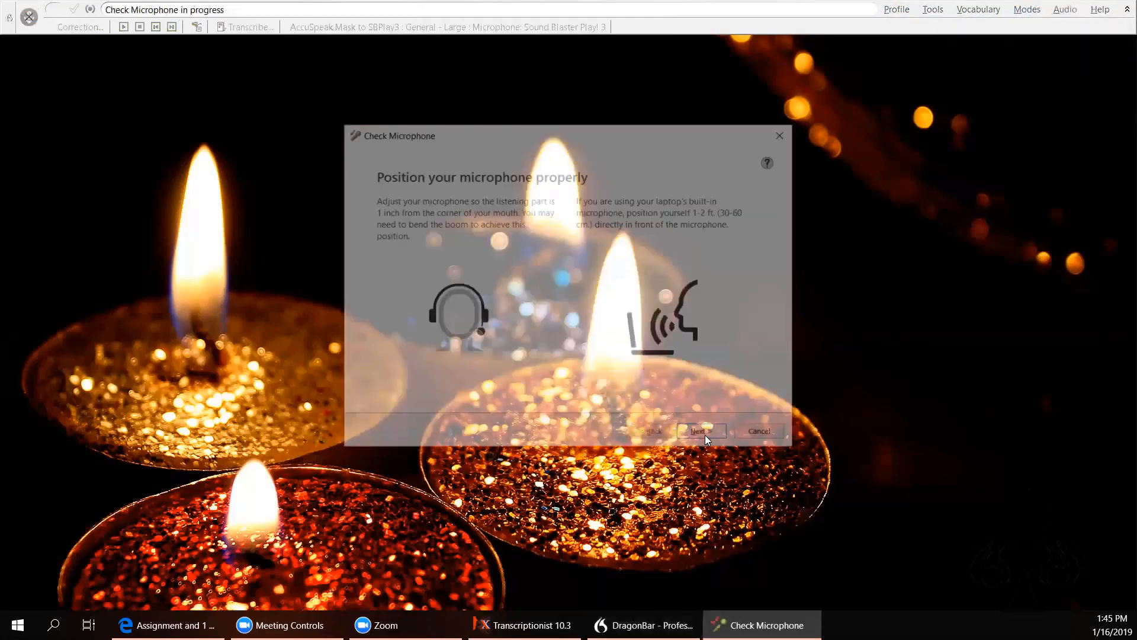
{"action": "left_click", "coordinate": [704, 434]}
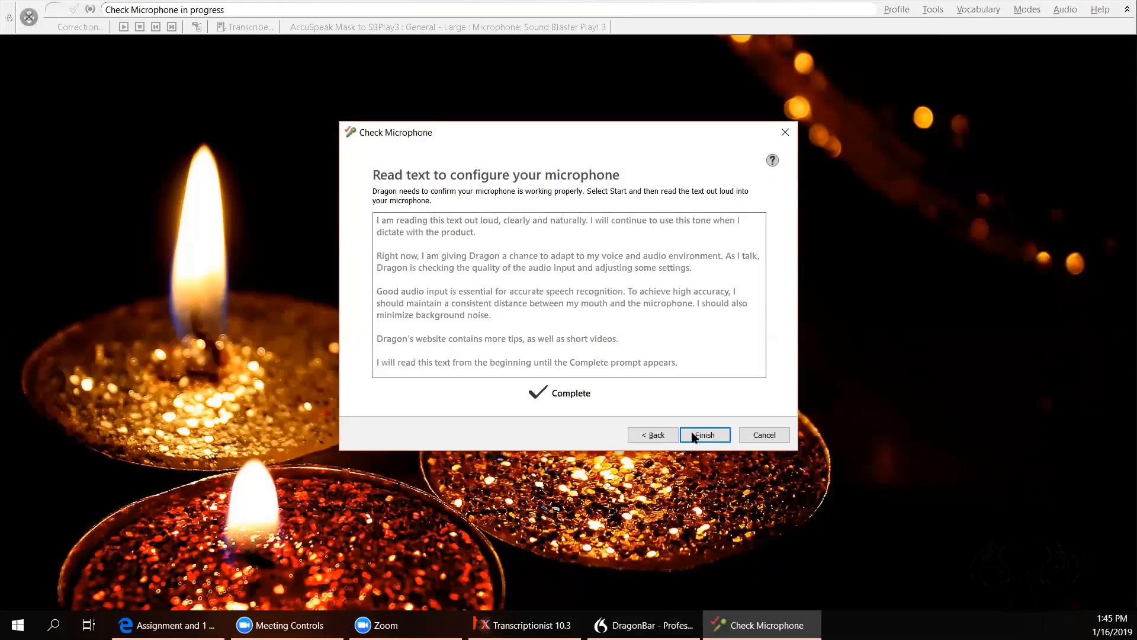
{"action": "left_click", "coordinate": [704, 437]}
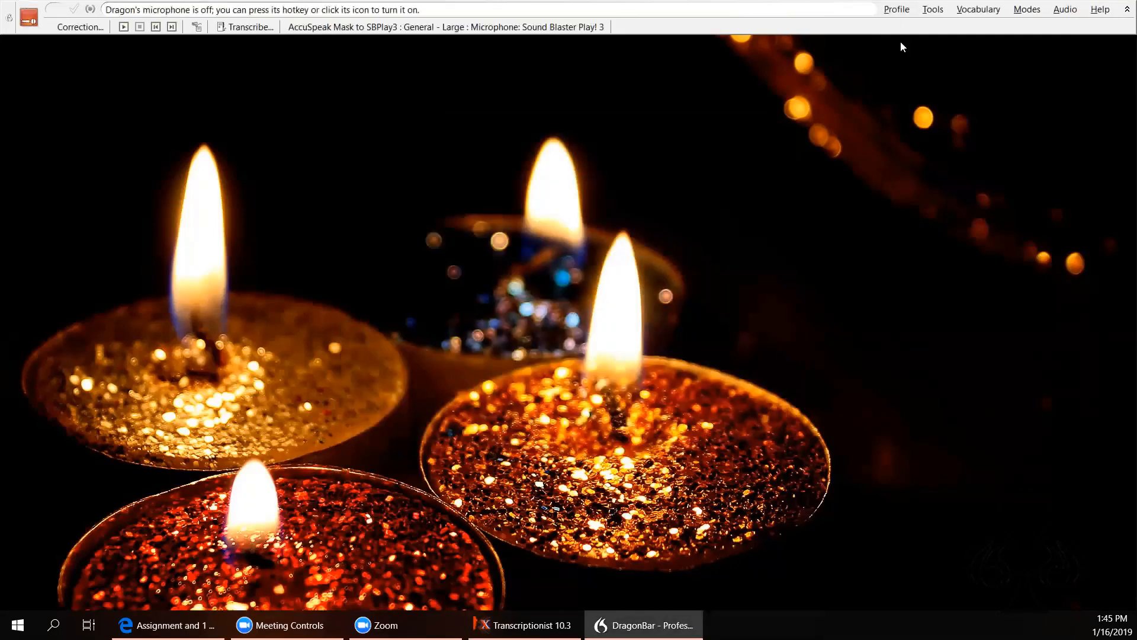
{"action": "left_click", "coordinate": [901, 9]}
{"action": "left_click", "coordinate": [912, 105]}
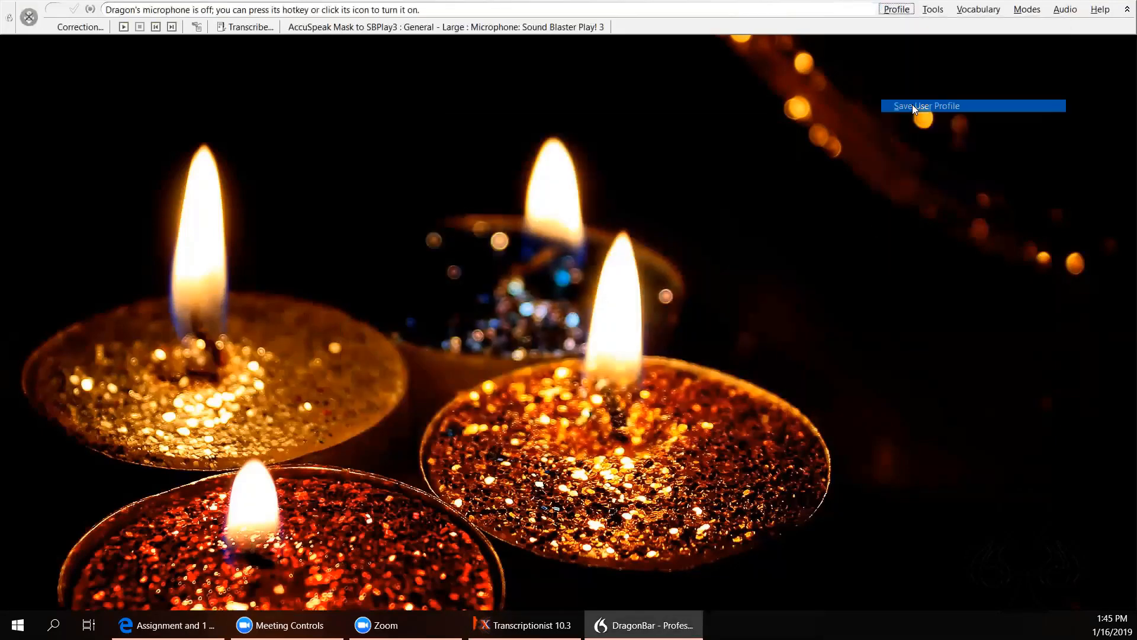